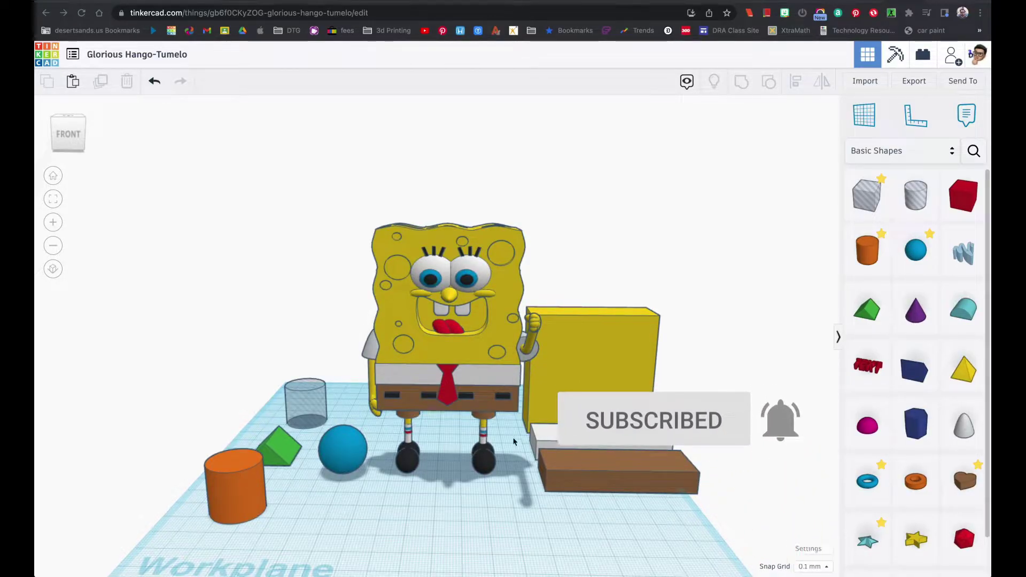
- Examine the finished SpongeBob model and the loose hole cylinder, orange cylinder and yellow box around it
{"action": "right_click_drag", "start_coordinate": [590, 460], "coordinate": [529, 451]}
{"action": "right_click_drag", "start_coordinate": [589, 470], "coordinate": [386, 455]}
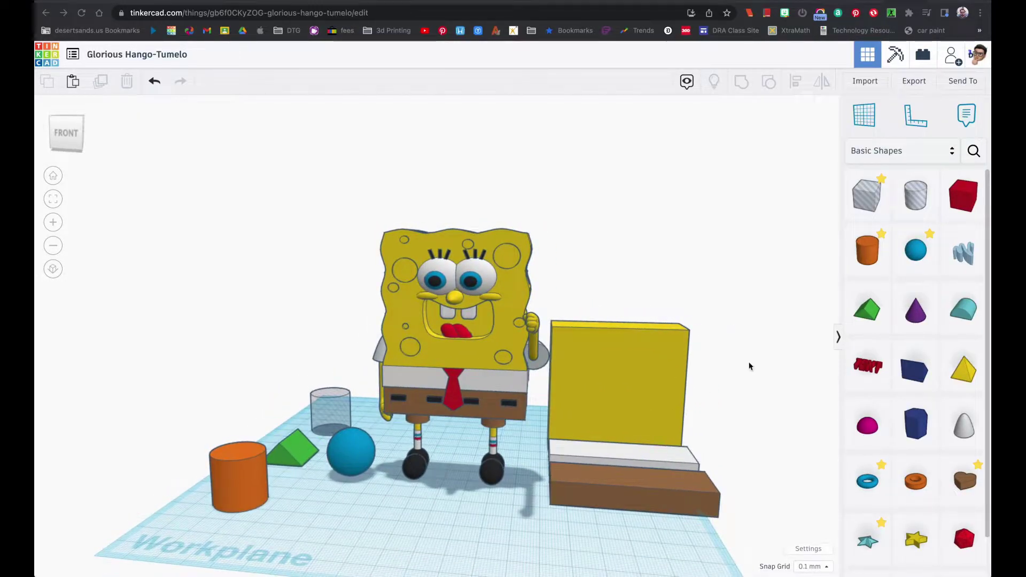
{"action": "left_click", "coordinate": [323, 410]}
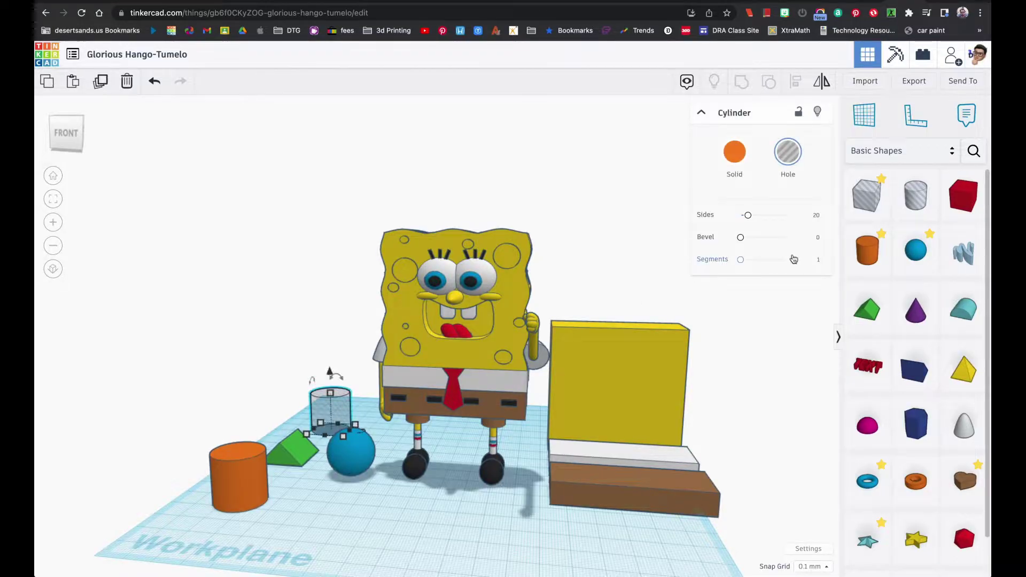
{"action": "left_click", "coordinate": [259, 473]}
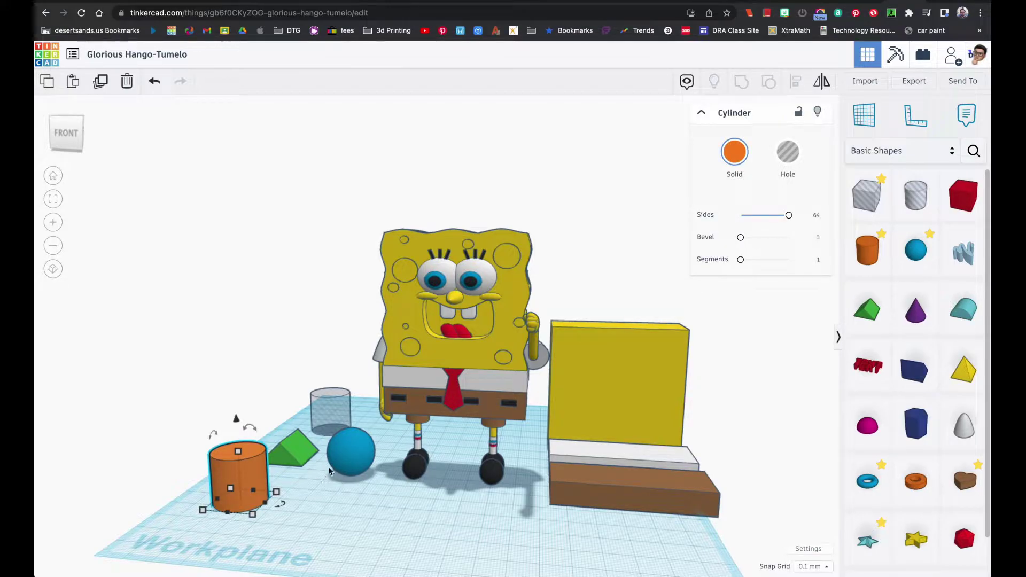
{"action": "right_click_drag", "start_coordinate": [420, 483], "coordinate": [449, 477]}
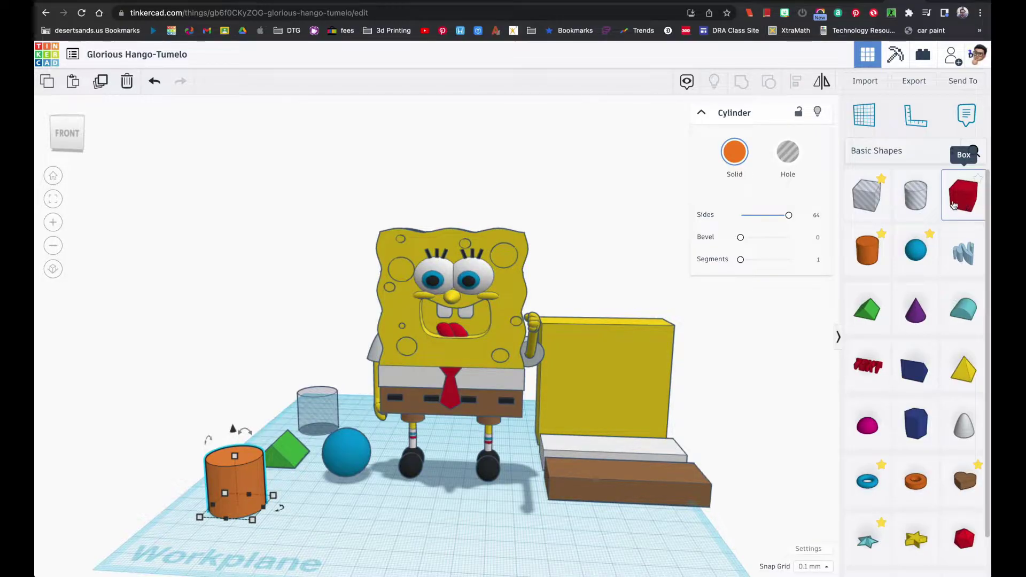
{"action": "left_click", "coordinate": [642, 374]}
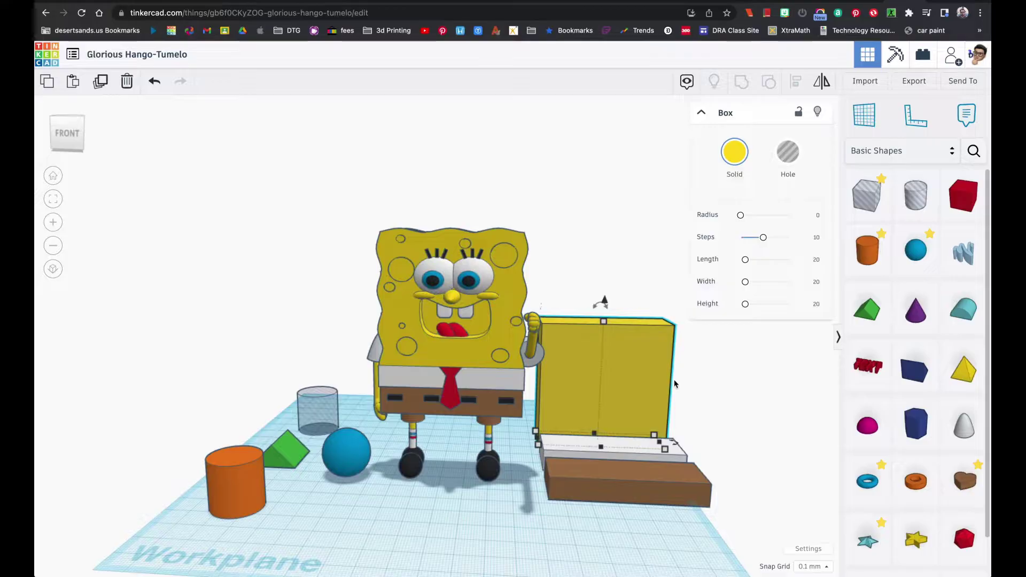
{"action": "left_click", "coordinate": [304, 319]}
- Rename the design as "Sponge Bob - " followed by the designer's last name
{"action": "left_click", "coordinate": [171, 56]}
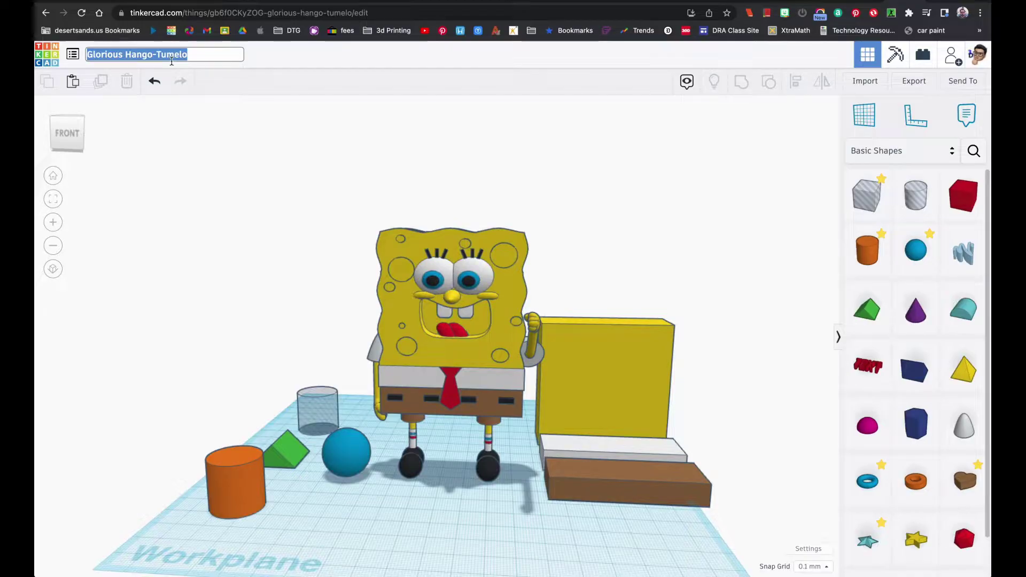
{"action": "type", "text": "Spn"}
{"action": "type", "text": "nge "}
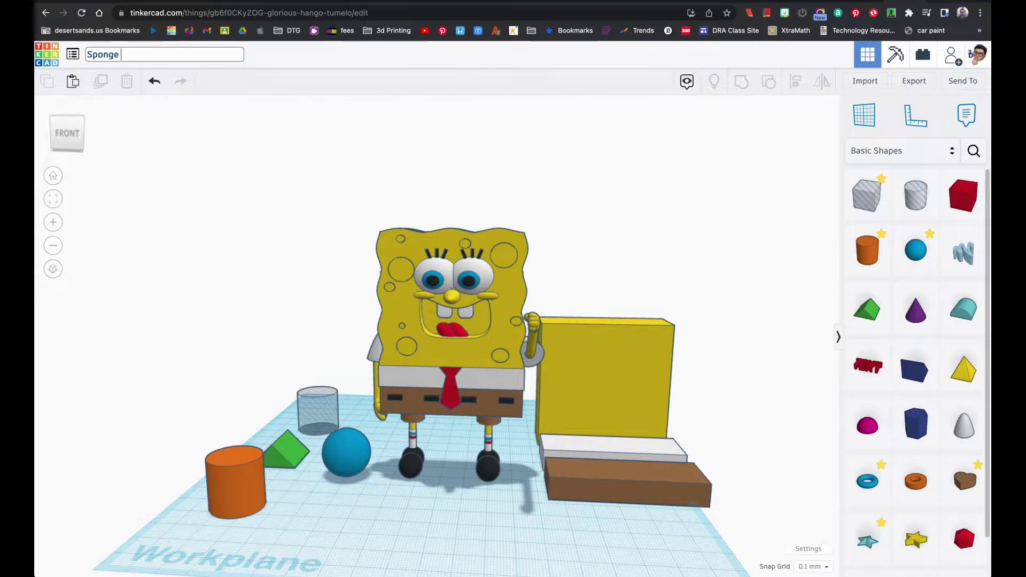
{"action": "type", "text": "Bob - Amparo"}
{"action": "key", "text": "Return"}
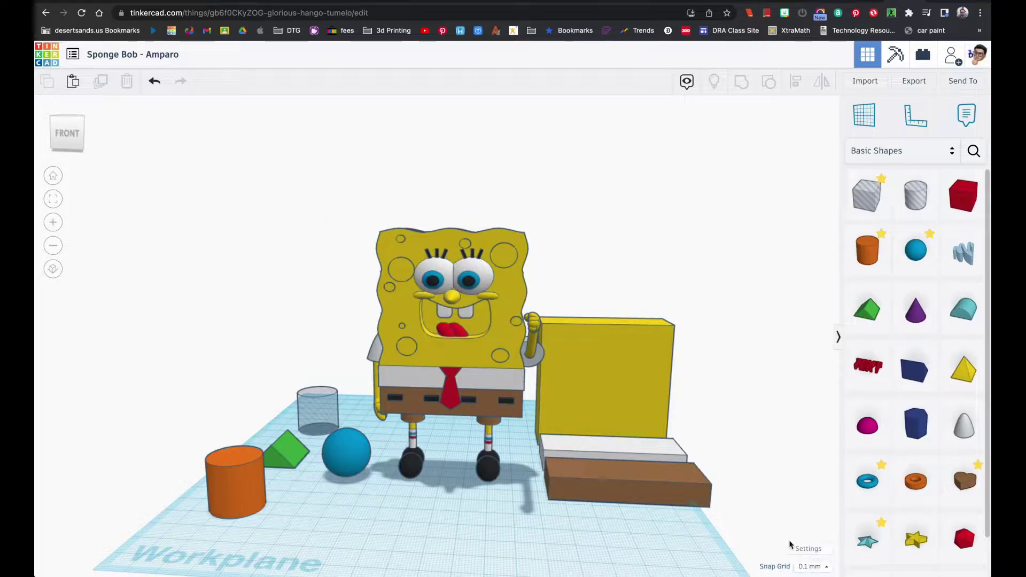
{"action": "left_click", "coordinate": [818, 565]}
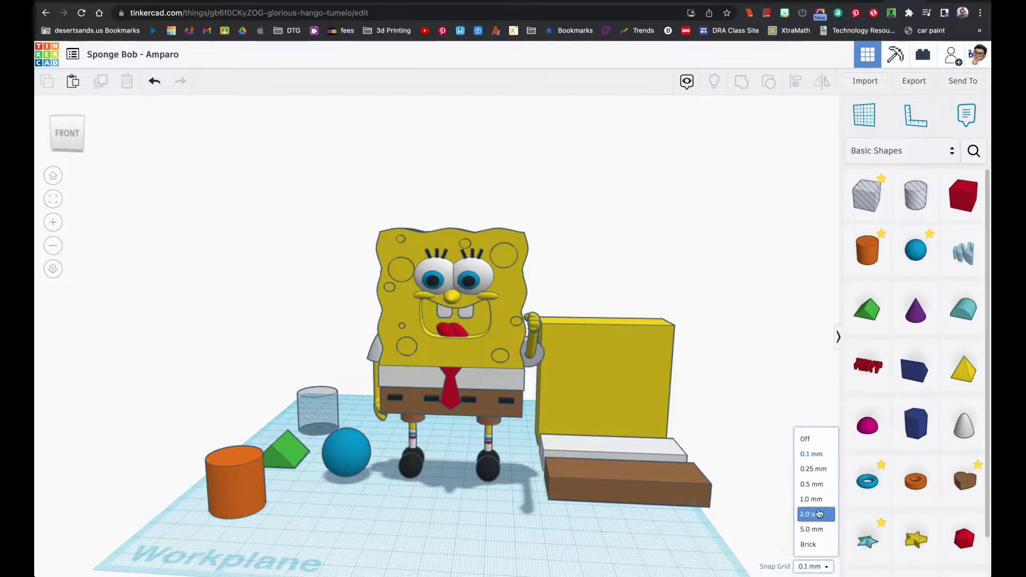
{"action": "left_click", "coordinate": [716, 532]}
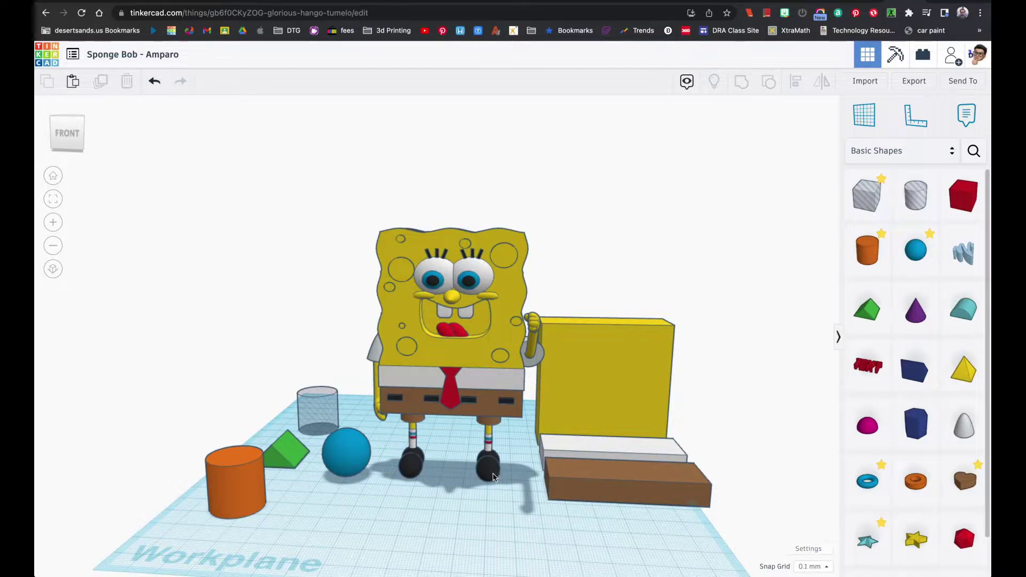
{"action": "mouse_move", "coordinate": [510, 492]}
{"action": "right_mouse_down"}
{"action": "mouse_move", "coordinate": [427, 483]}
{"action": "mouse_move", "coordinate": [522, 489]}
{"action": "mouse_move", "coordinate": [512, 491]}
{"action": "right_mouse_up"}
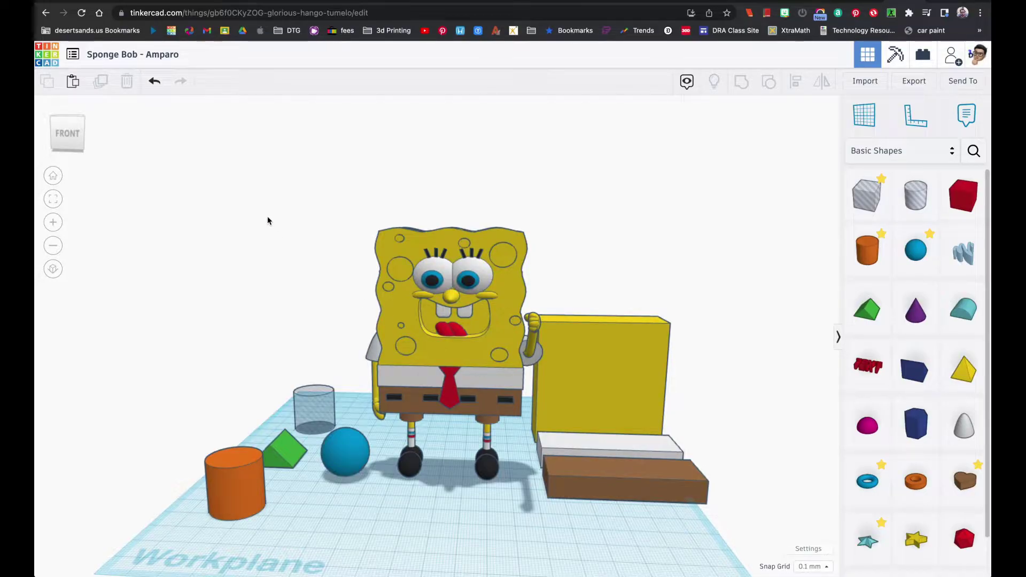
{"action": "left_click_drag", "start_coordinate": [260, 219], "coordinate": [561, 494]}
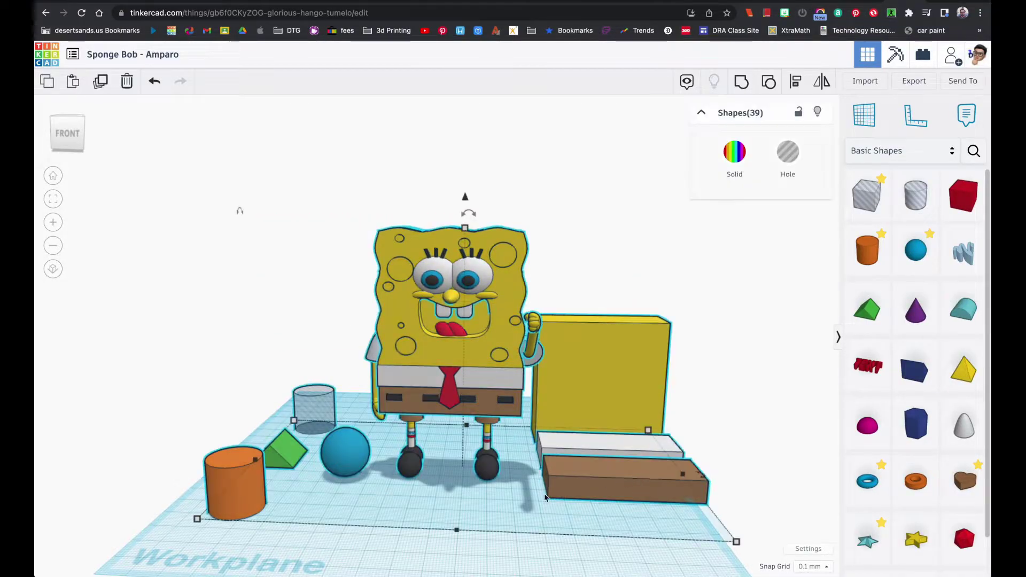
{"action": "left_click", "coordinate": [505, 541]}
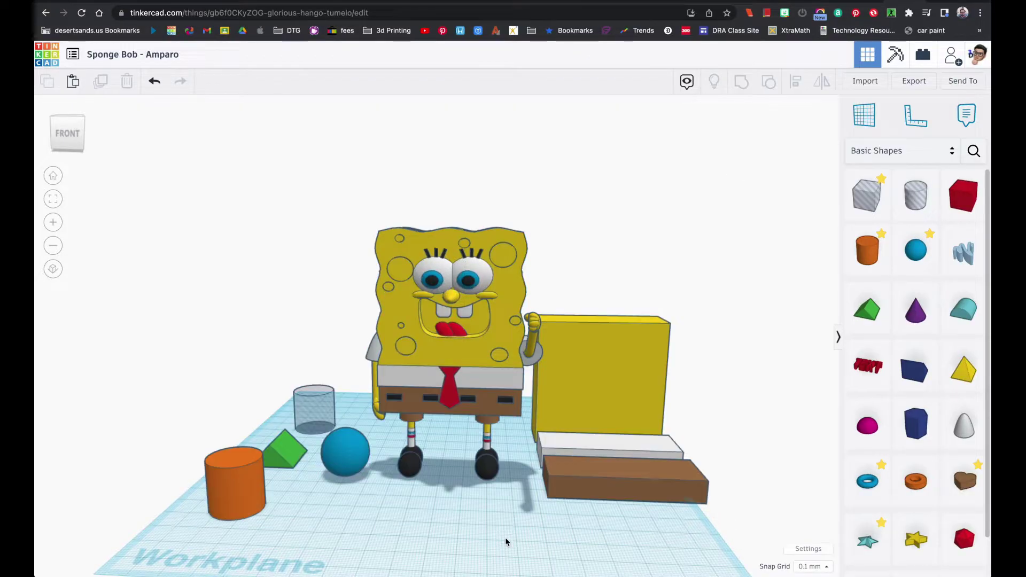
- Inspect the yellow, white and brown boxes beside the SpongeBob model from the front and side
{"action": "left_click", "coordinate": [611, 370]}
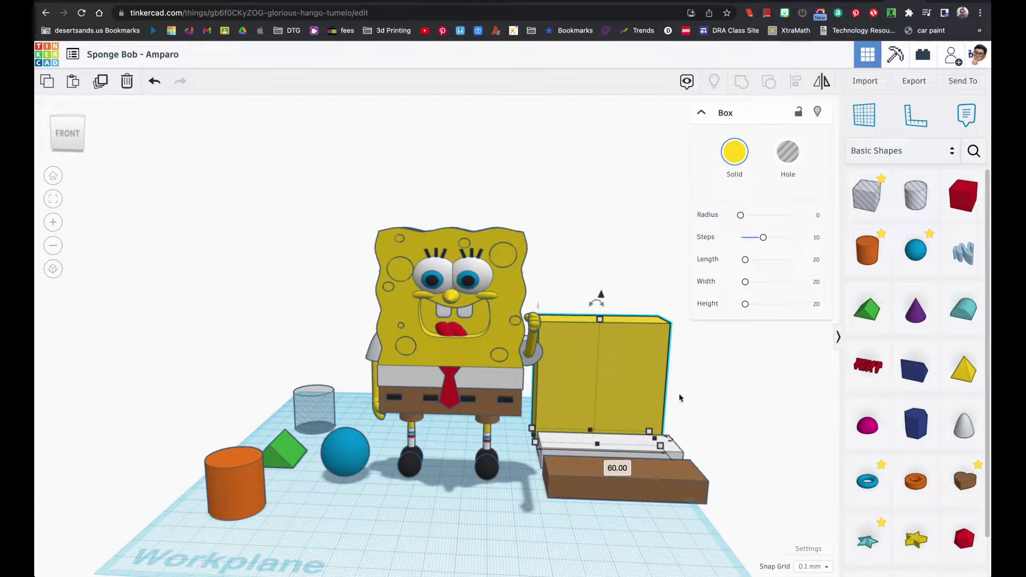
{"action": "right_click_drag", "start_coordinate": [710, 435], "coordinate": [596, 443]}
{"action": "scroll", "coordinate": [597, 443], "scroll_direction": "down", "scroll_amount": 2}
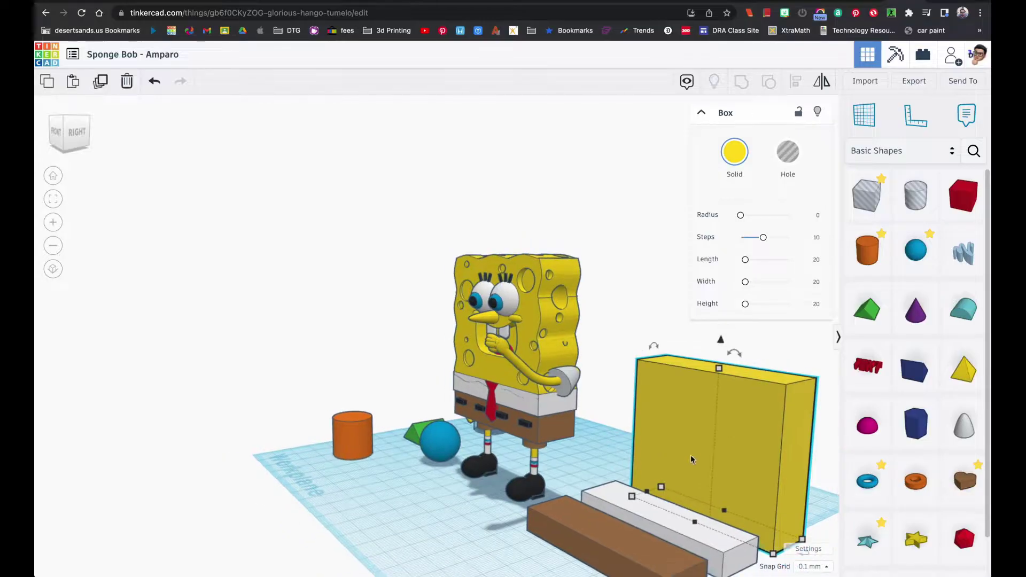
{"action": "left_click", "coordinate": [679, 516]}
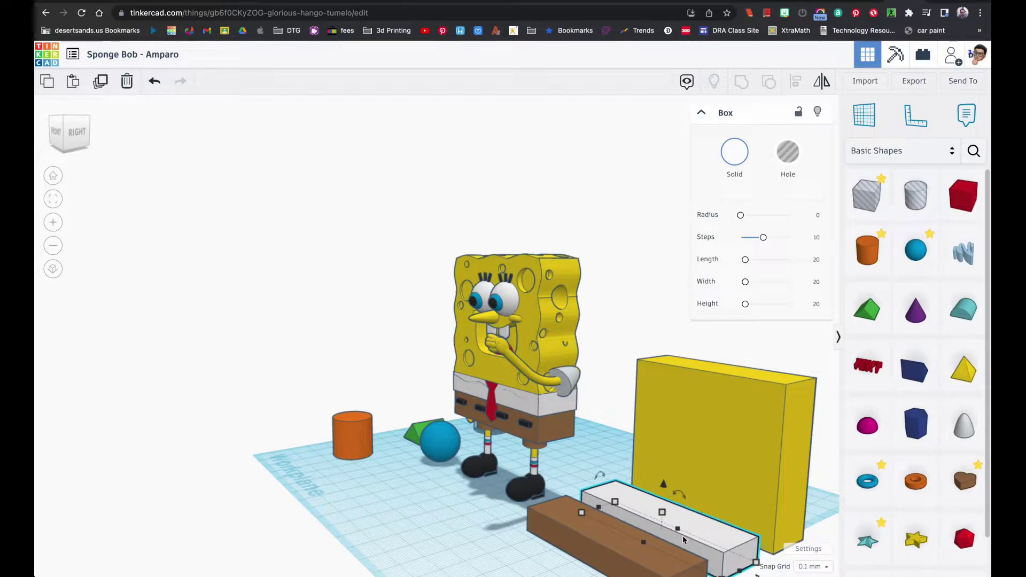
{"action": "scroll", "coordinate": [676, 536], "scroll_direction": "up", "scroll_amount": 2}
{"action": "left_click", "coordinate": [667, 544]}
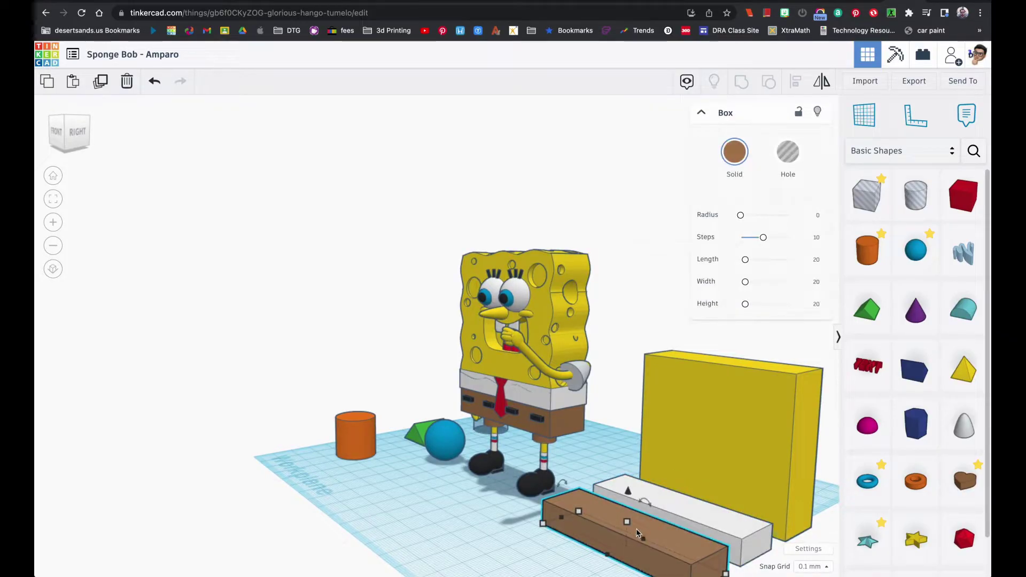
{"action": "left_click", "coordinate": [594, 537]}
{"action": "right_click_drag", "start_coordinate": [594, 537], "coordinate": [618, 538]}
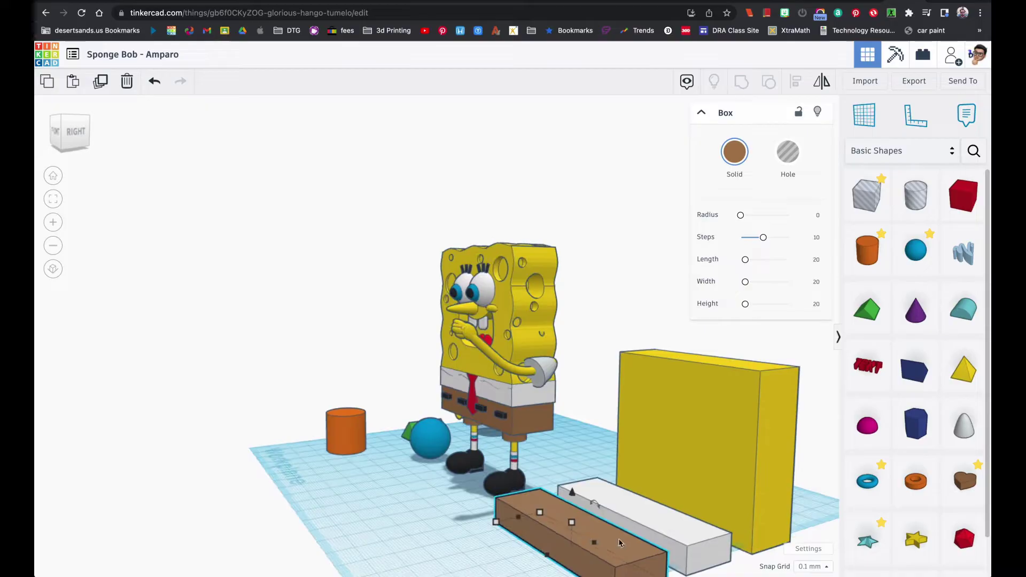
{"action": "left_click", "coordinate": [706, 433]}
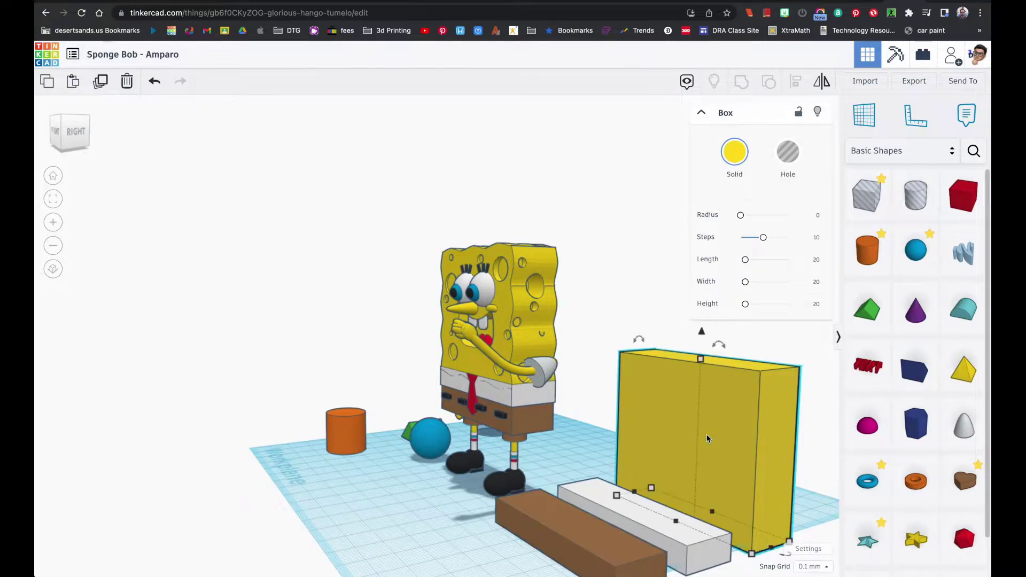
{"action": "right_click_drag", "start_coordinate": [641, 536], "coordinate": [634, 437]}
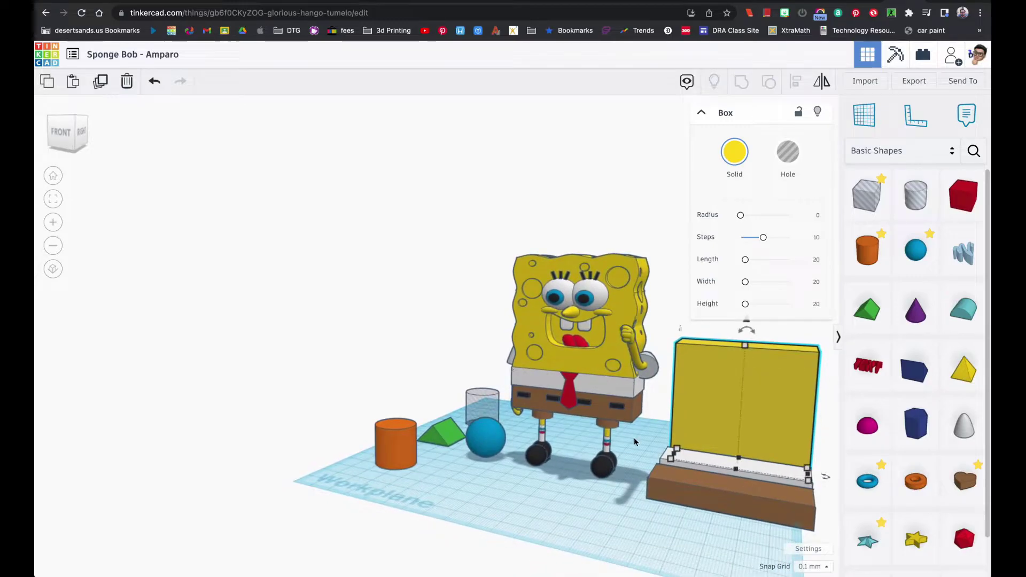
- Move the white box about 17.4 mm forward so that it overlaps the brown box
{"action": "left_click", "coordinate": [585, 473]}
{"action": "left_click", "coordinate": [53, 199]}
{"action": "right_click_drag", "start_coordinate": [324, 366], "coordinate": [387, 380]}
{"action": "scroll", "coordinate": [416, 379], "scroll_direction": "up", "scroll_amount": 5}
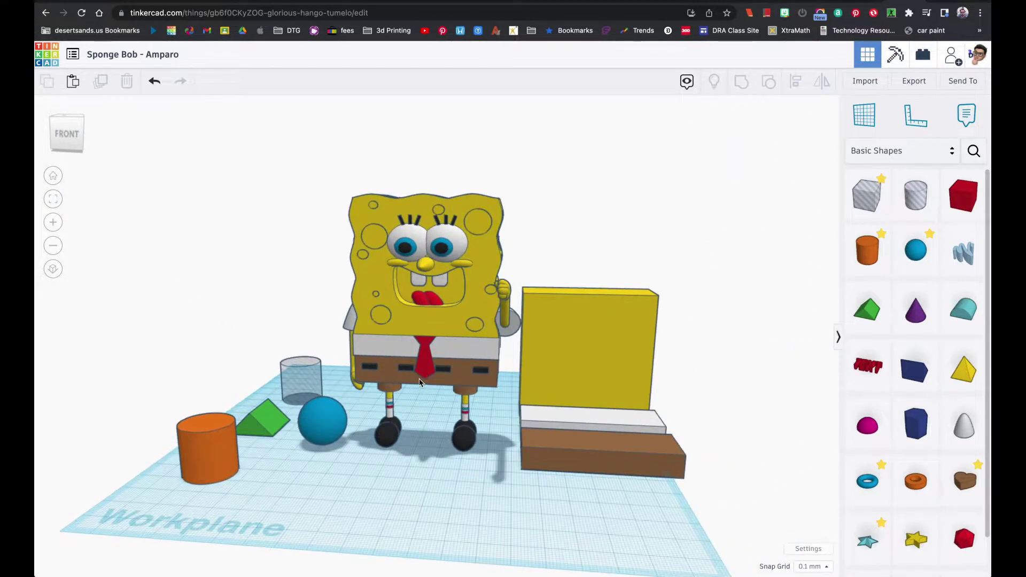
{"action": "scroll", "coordinate": [416, 379], "scroll_direction": "down", "scroll_amount": 3}
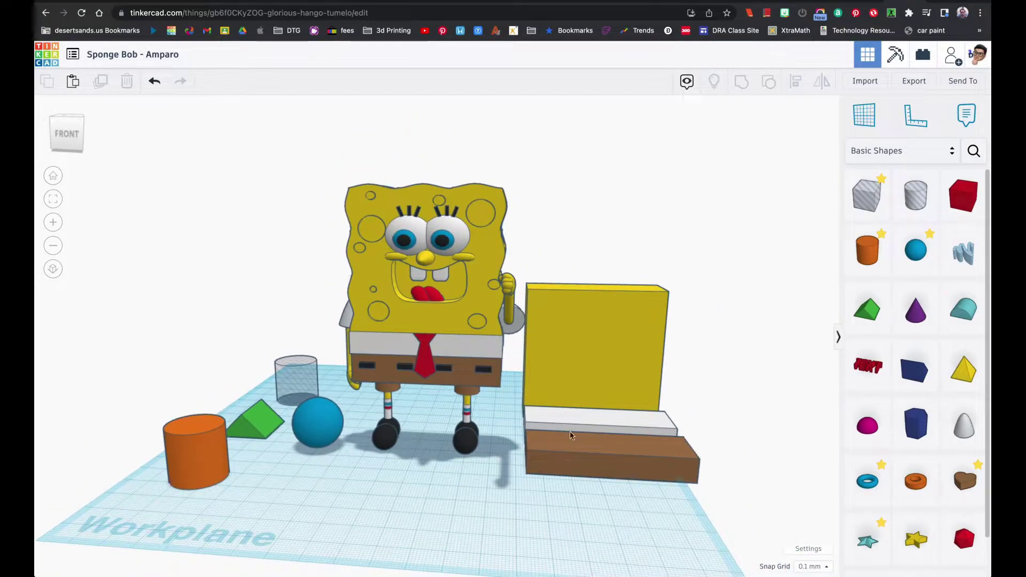
{"action": "right_click_drag", "start_coordinate": [570, 429], "coordinate": [556, 437]}
{"action": "left_click", "coordinate": [557, 437]}
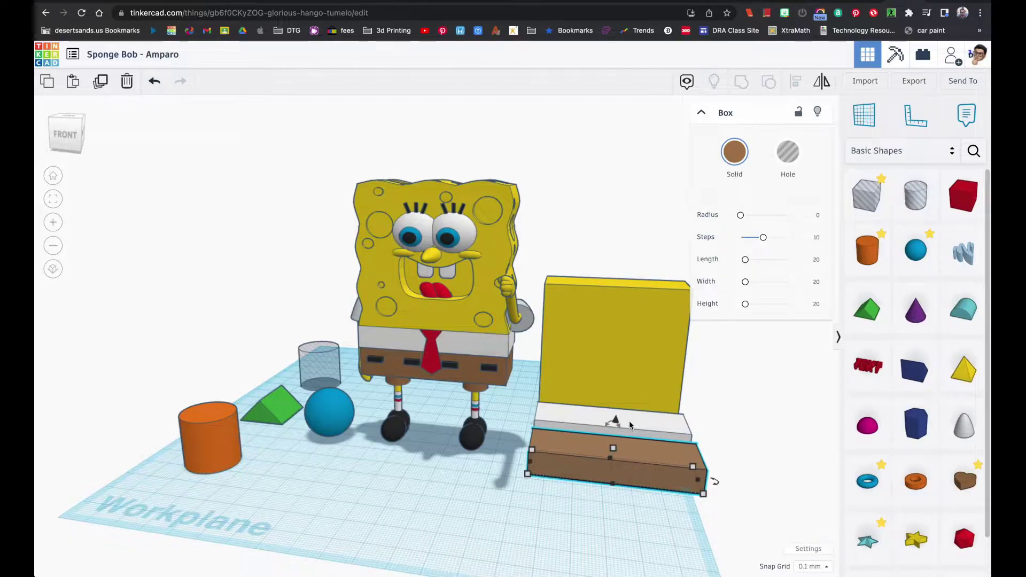
{"action": "left_click_drag", "start_coordinate": [629, 424], "coordinate": [628, 438]}
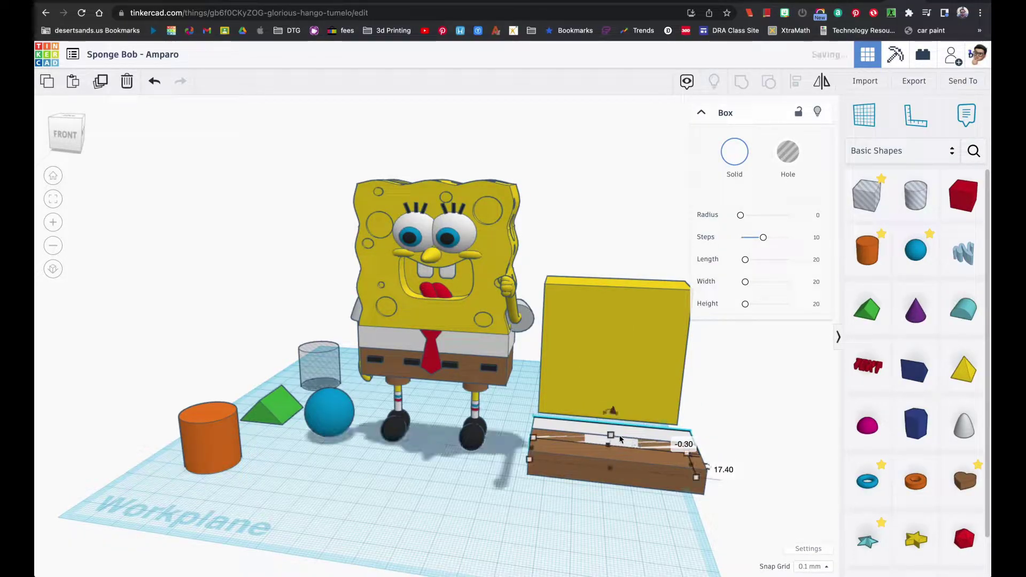
- Align the white and brown boxes on each other's centers in both width and depth
{"action": "right_click_drag", "start_coordinate": [566, 449], "coordinate": [560, 453]}
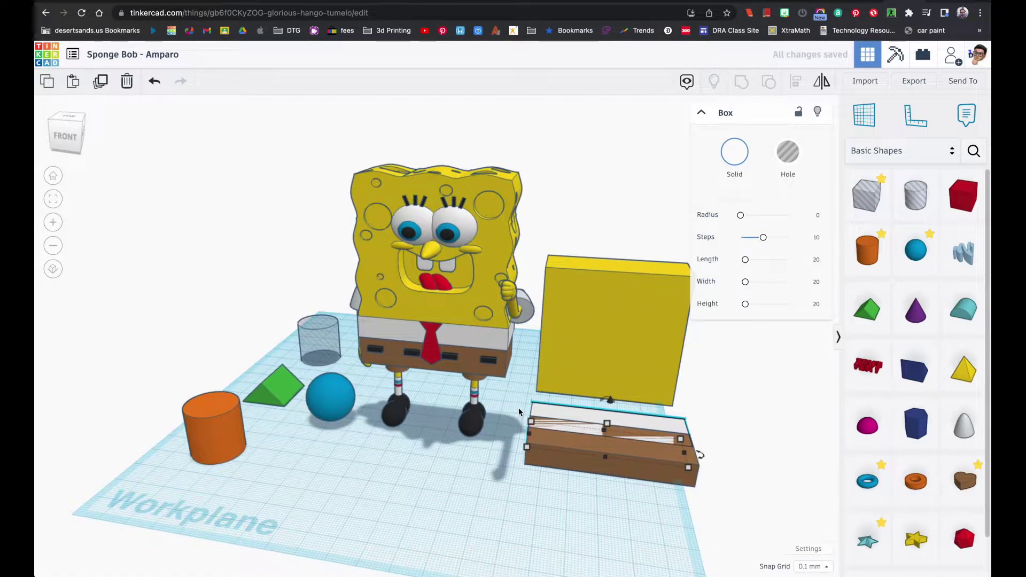
{"action": "left_click_drag", "start_coordinate": [559, 453], "coordinate": [560, 453]}
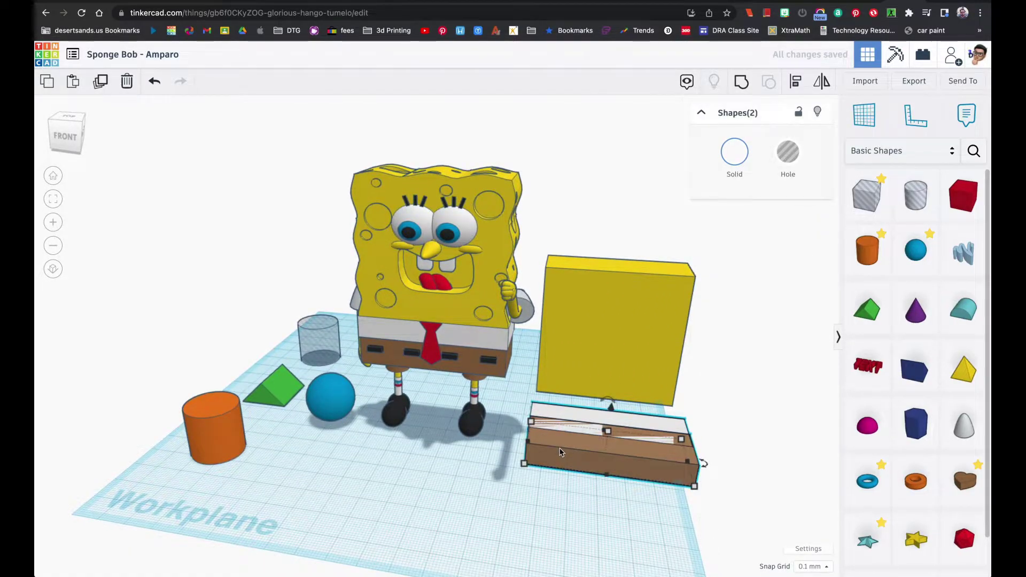
{"action": "left_click", "coordinate": [509, 416]}
{"action": "left_click_drag", "start_coordinate": [510, 408], "coordinate": [565, 447]}
{"action": "left_click", "coordinate": [798, 81]}
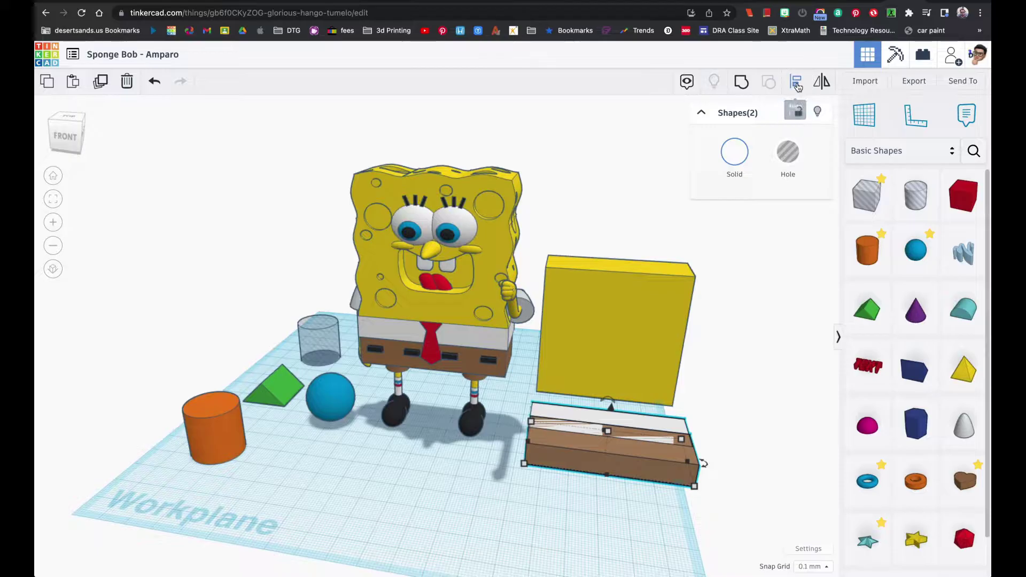
{"action": "left_click", "coordinate": [608, 484]}
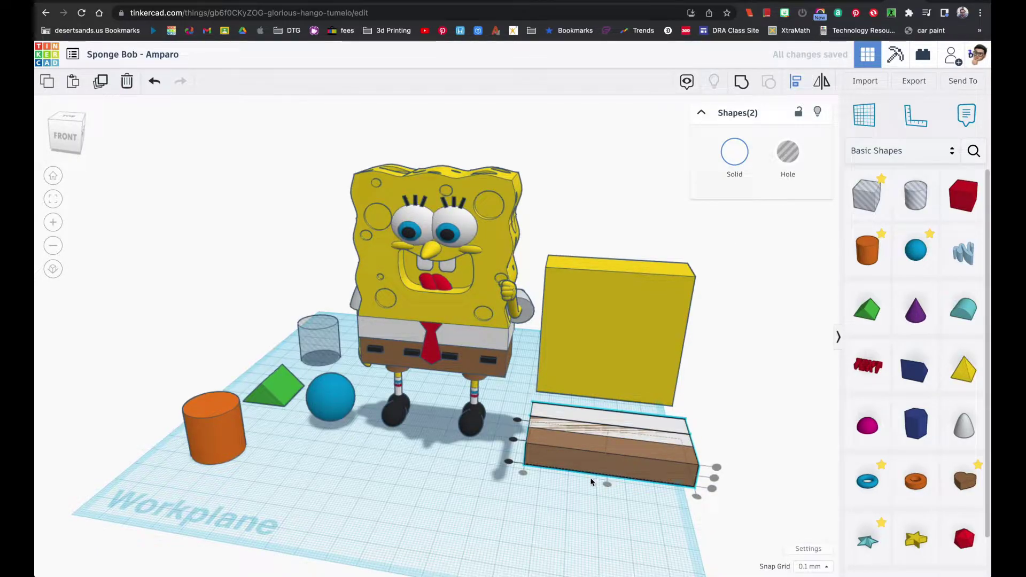
{"action": "left_click", "coordinate": [512, 439]}
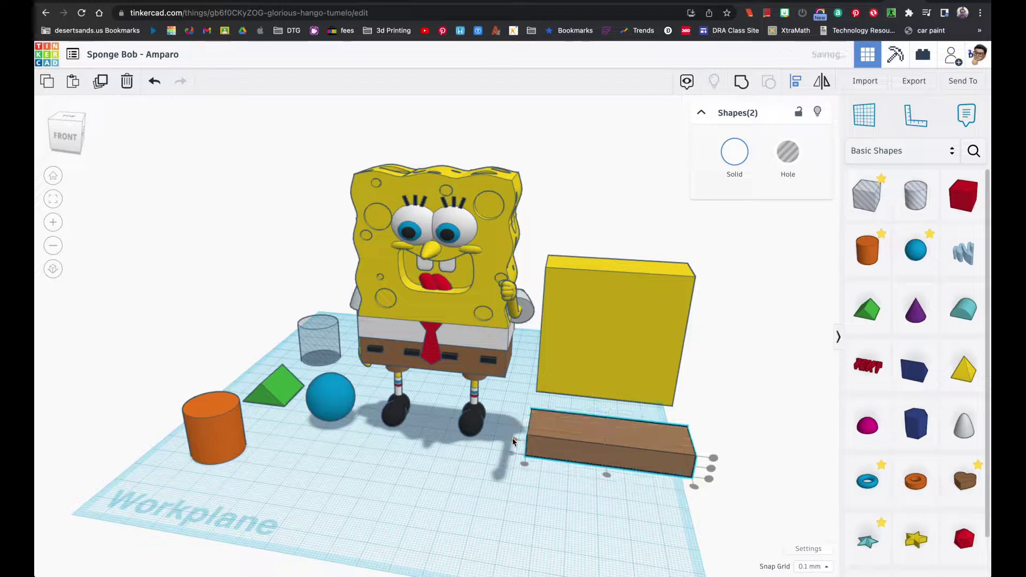
{"action": "left_click", "coordinate": [572, 480]}
- Raise the brown box above the workplane and lift the white box to 39.5 mm, just above the brown one
{"action": "left_click", "coordinate": [576, 459]}
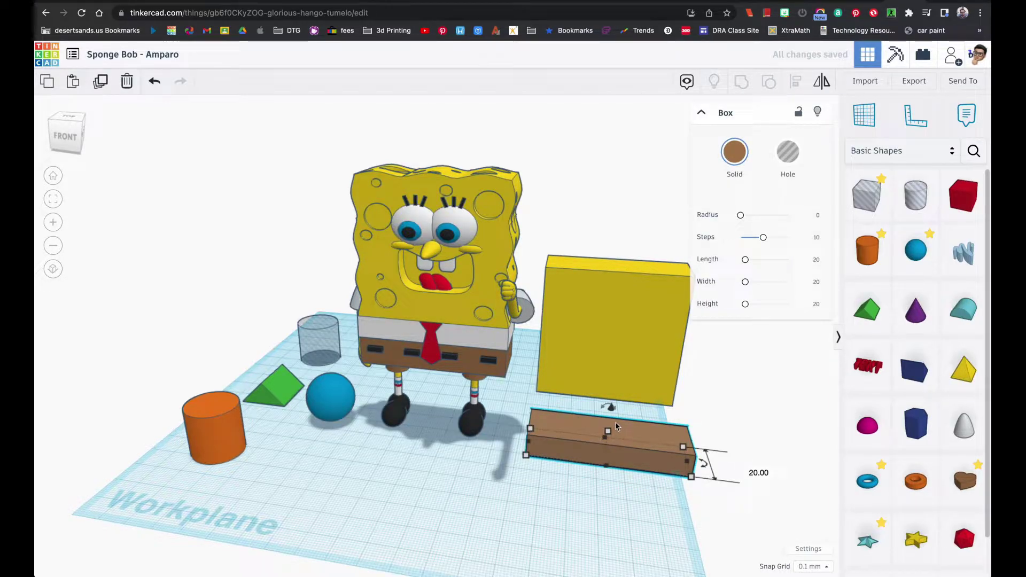
{"action": "left_click_drag", "start_coordinate": [609, 407], "coordinate": [664, 344]}
{"action": "right_click_drag", "start_coordinate": [662, 350], "coordinate": [612, 390]}
{"action": "left_click", "coordinate": [611, 456]}
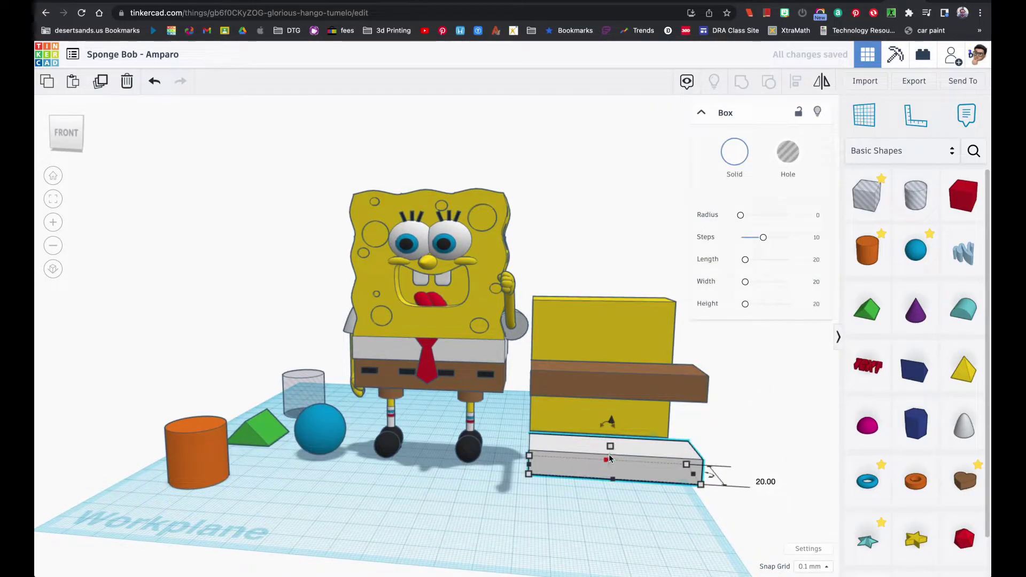
{"action": "left_click_drag", "start_coordinate": [611, 425], "coordinate": [617, 316]}
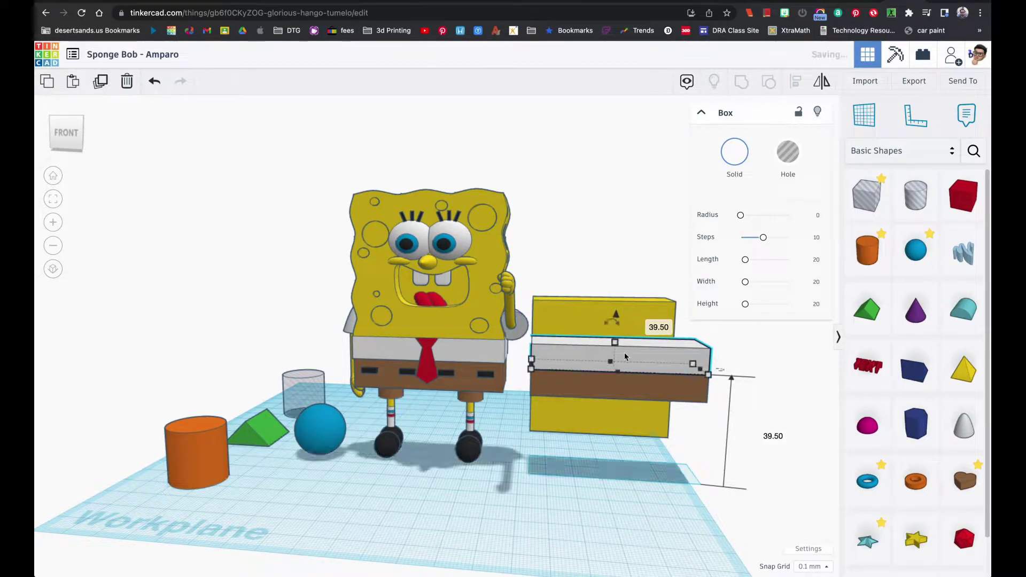
- Lower the white box 0.5 mm to an elevation of 39 mm so that it rests on the brown box
{"action": "left_click", "coordinate": [618, 414]}
{"action": "right_click_drag", "start_coordinate": [630, 475], "coordinate": [389, 481]}
{"action": "right_click_drag", "start_coordinate": [515, 476], "coordinate": [512, 470]}
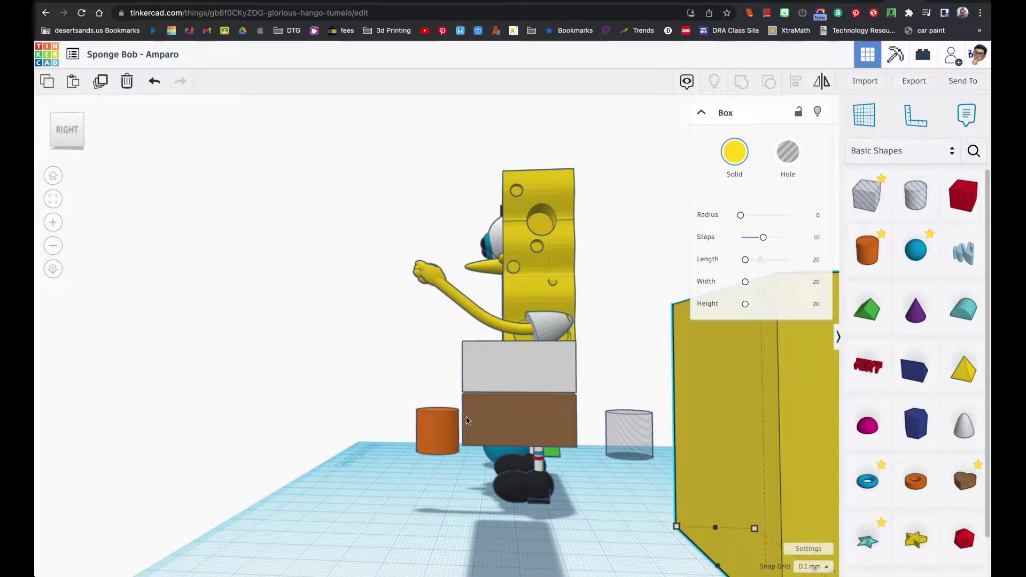
{"action": "left_click", "coordinate": [482, 400]}
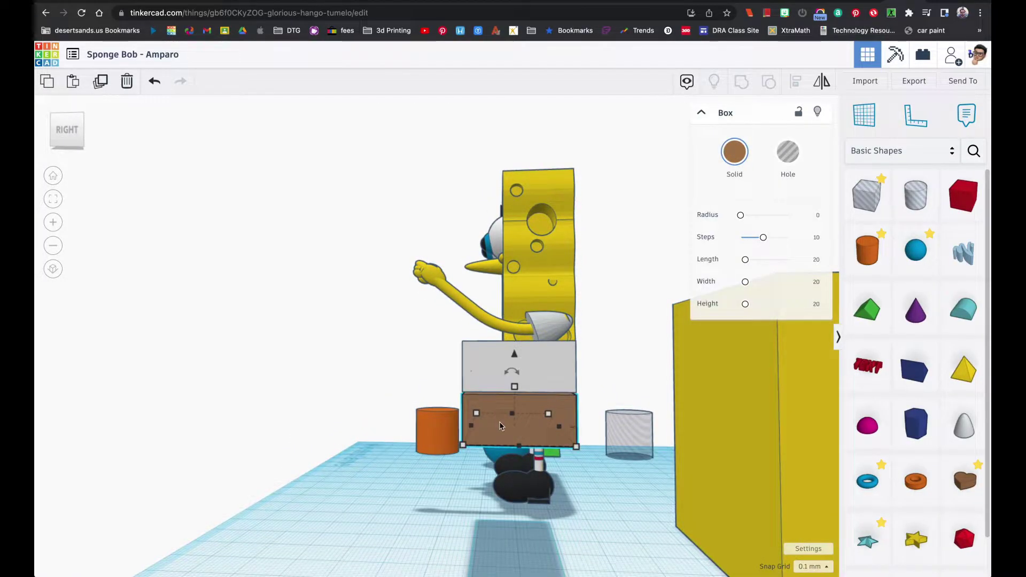
{"action": "scroll", "coordinate": [499, 426], "scroll_direction": "up", "scroll_amount": 8}
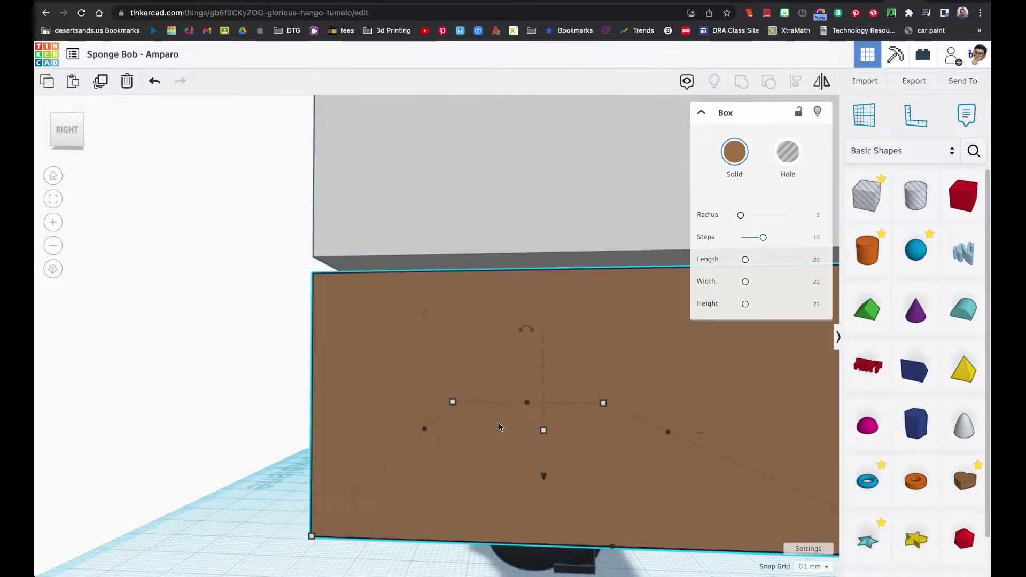
{"action": "right_click_drag", "start_coordinate": [480, 393], "coordinate": [575, 406]}
{"action": "left_click", "coordinate": [403, 269]}
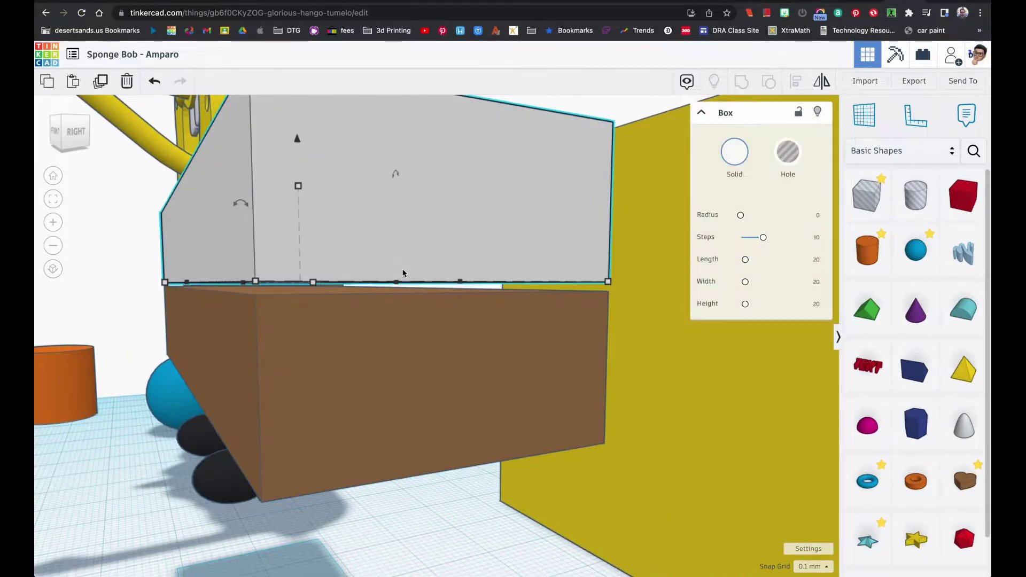
{"action": "scroll", "coordinate": [386, 293], "scroll_direction": "down", "scroll_amount": 2}
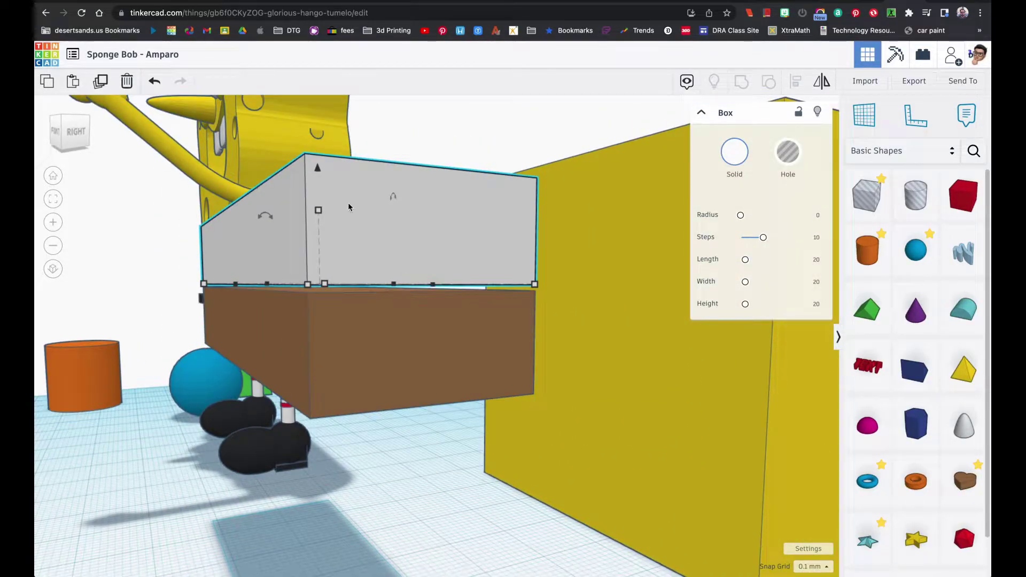
{"action": "left_click_drag", "start_coordinate": [317, 169], "coordinate": [316, 170]}
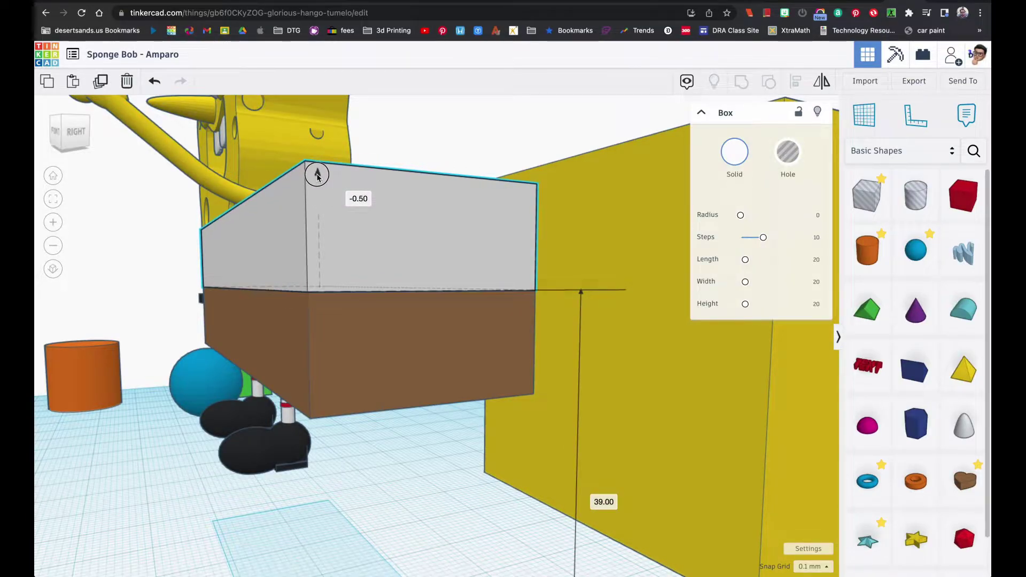
{"action": "left_click", "coordinate": [358, 437]}
- Move the yellow box forward until its front lines up with the white and brown boxes
{"action": "right_click_drag", "start_coordinate": [358, 438], "coordinate": [476, 437]}
{"action": "scroll", "coordinate": [376, 412], "scroll_direction": "down", "scroll_amount": 2}
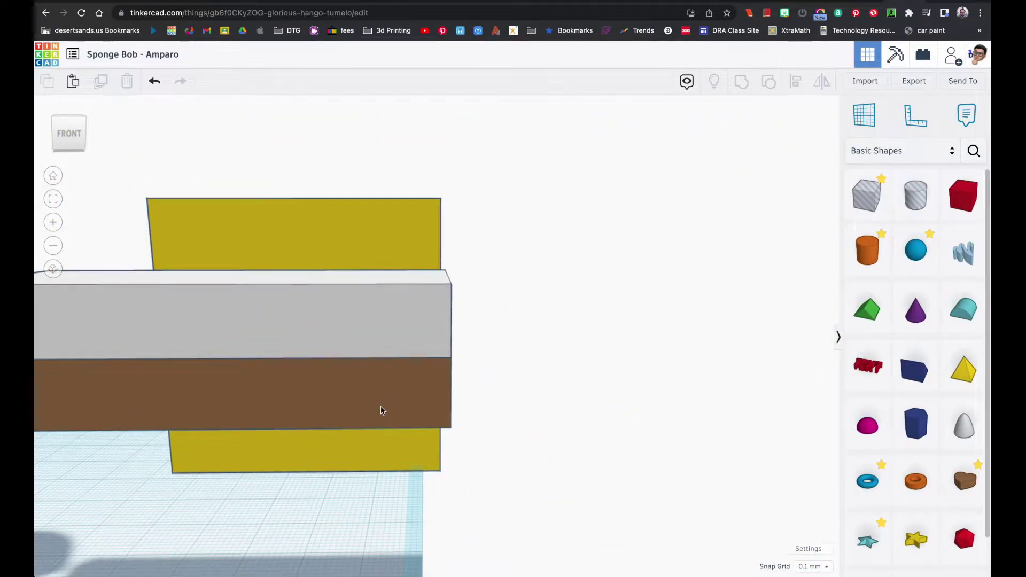
{"action": "scroll", "coordinate": [332, 417], "scroll_direction": "down", "scroll_amount": 3}
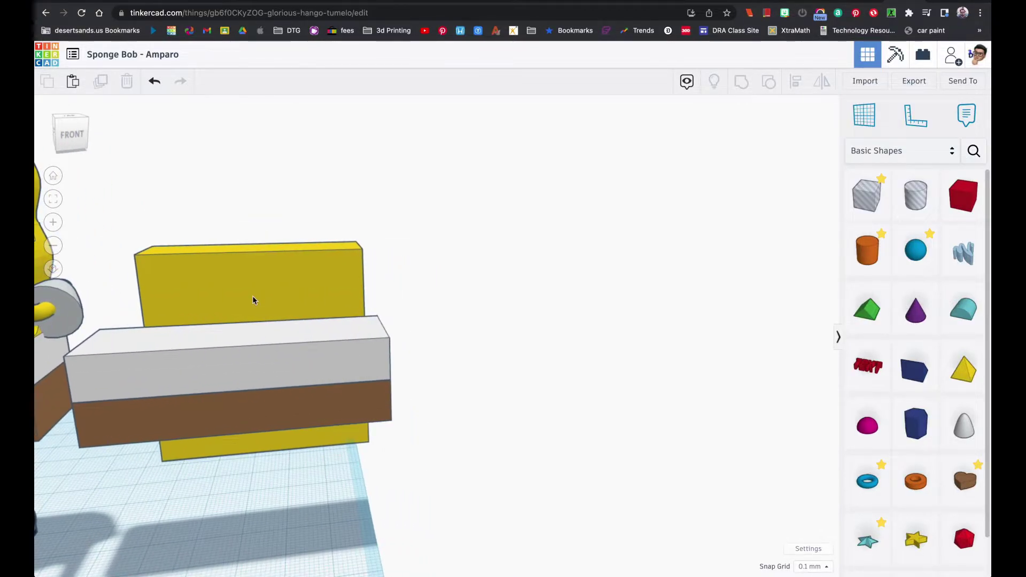
{"action": "left_click", "coordinate": [254, 297]}
{"action": "scroll", "coordinate": [256, 343], "scroll_direction": "up", "scroll_amount": 4}
{"action": "left_click_drag", "start_coordinate": [249, 357], "coordinate": [236, 353]}
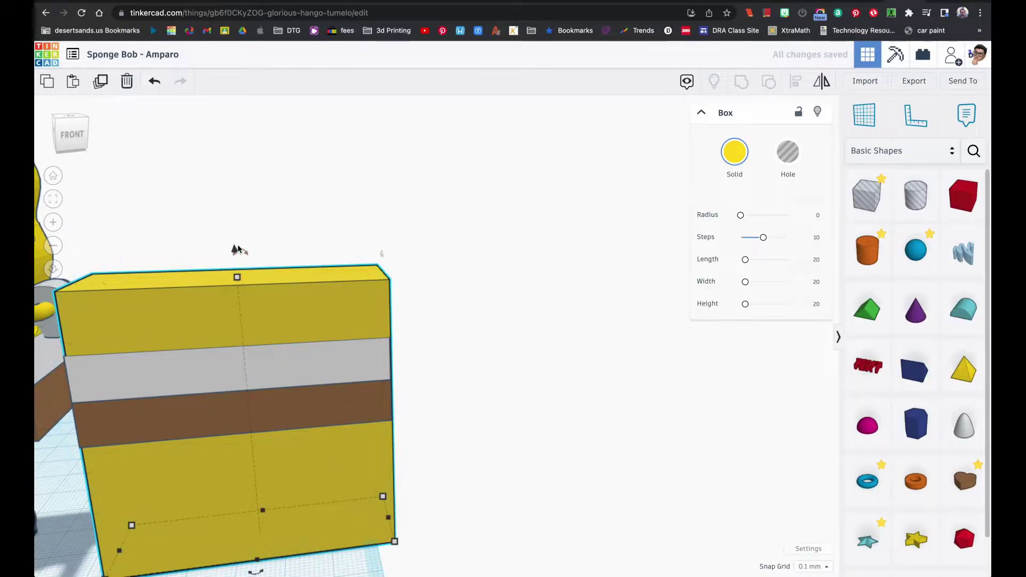
- Raise the yellow box to 48.1 mm above the workplane so that it sits on the white box
{"action": "left_click_drag", "start_coordinate": [237, 248], "coordinate": [222, 0]}
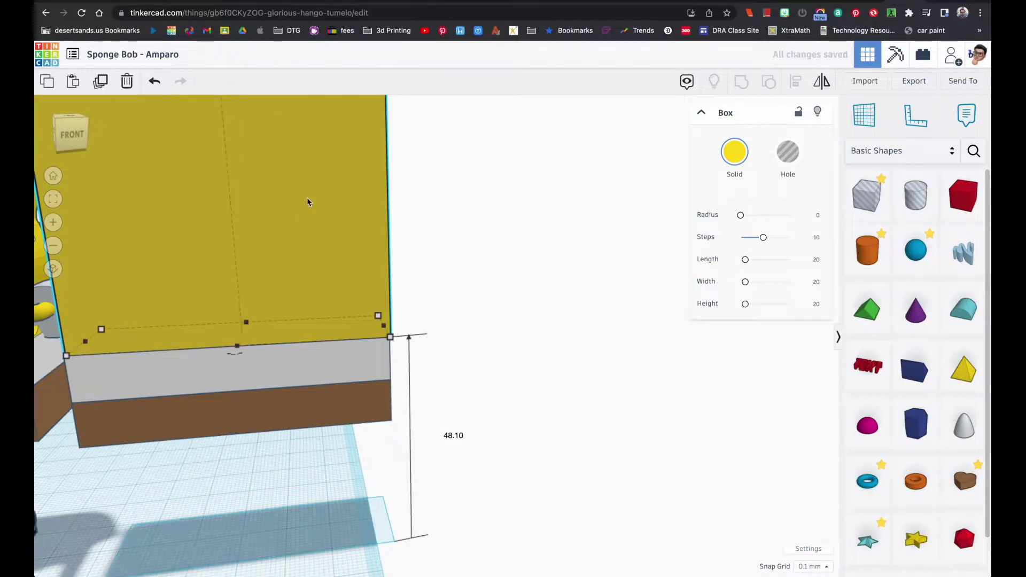
{"action": "scroll", "coordinate": [254, 246], "scroll_direction": "down", "scroll_amount": 3}
{"action": "right_click_drag", "start_coordinate": [289, 260], "coordinate": [225, 265]}
{"action": "scroll", "coordinate": [322, 266], "scroll_direction": "up", "scroll_amount": 5}
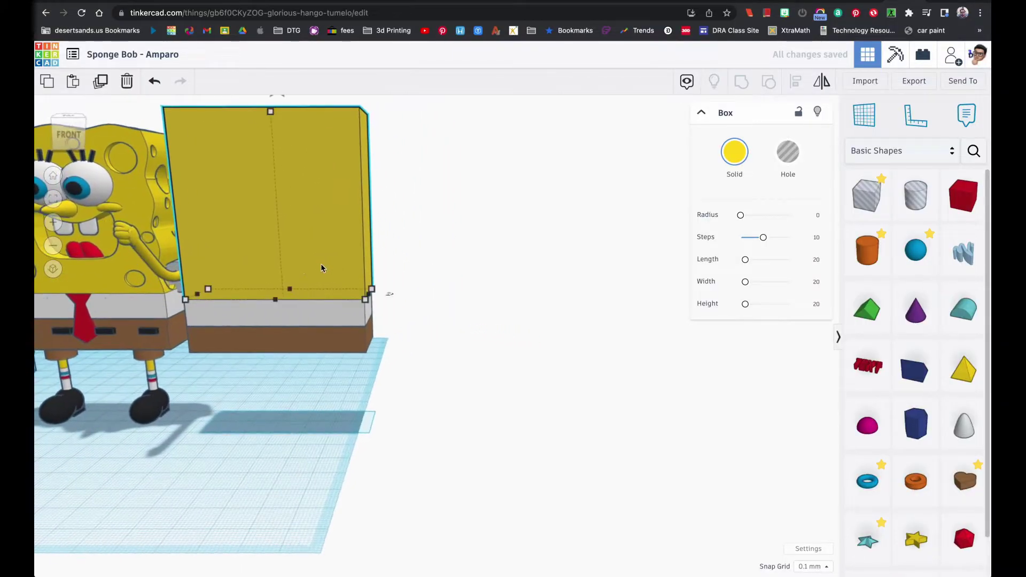
{"action": "scroll", "coordinate": [291, 266], "scroll_direction": "down", "scroll_amount": 1}
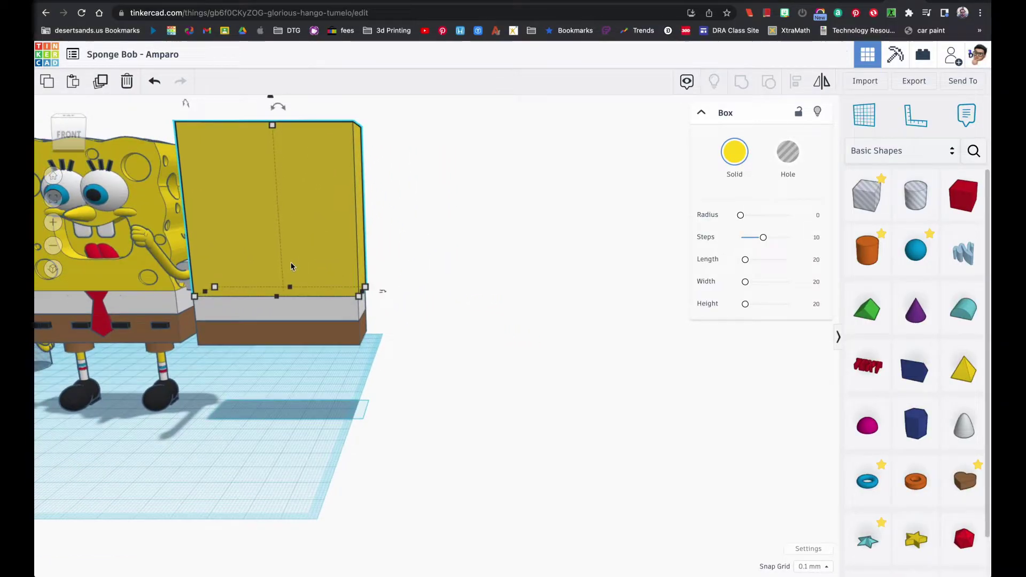
{"action": "left_click", "coordinate": [188, 384]}
{"action": "left_click", "coordinate": [53, 199]}
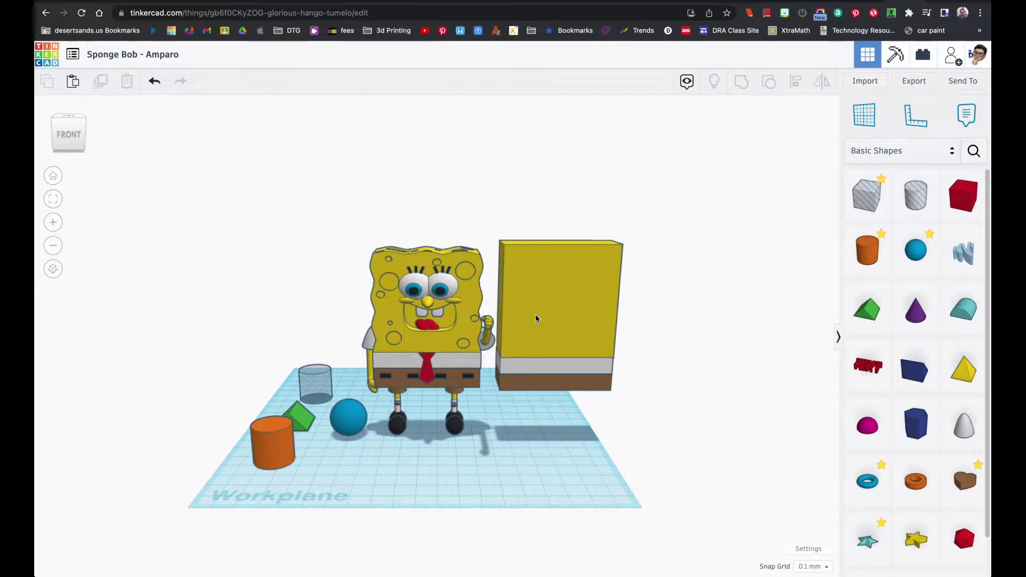
{"action": "mouse_move", "coordinate": [471, 386]}
{"action": "right_mouse_down"}
{"action": "mouse_move", "coordinate": [480, 426]}
{"action": "mouse_move", "coordinate": [450, 414]}
{"action": "mouse_move", "coordinate": [488, 412]}
{"action": "right_mouse_up"}
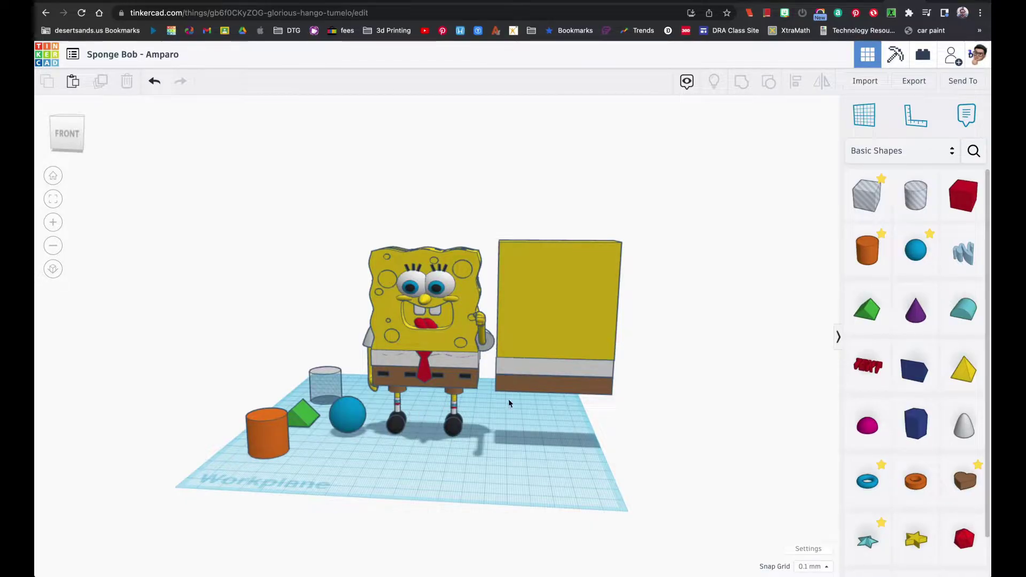
- Move the orange cylinder about 137 mm across and 44 mm in depth, placing it beneath the stacked body boxes
{"action": "left_click", "coordinate": [272, 435]}
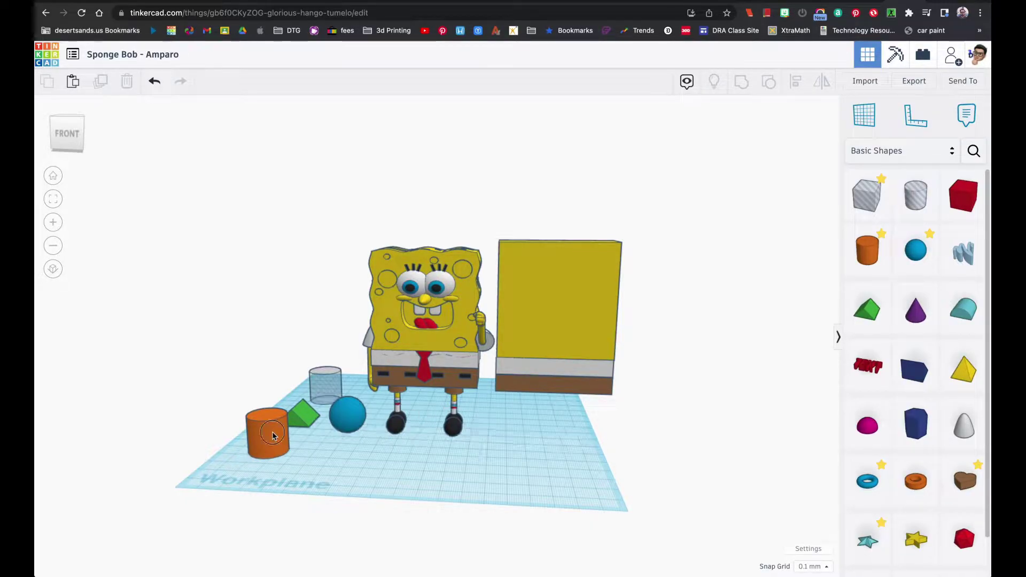
{"action": "left_click_drag", "start_coordinate": [272, 435], "coordinate": [542, 417]}
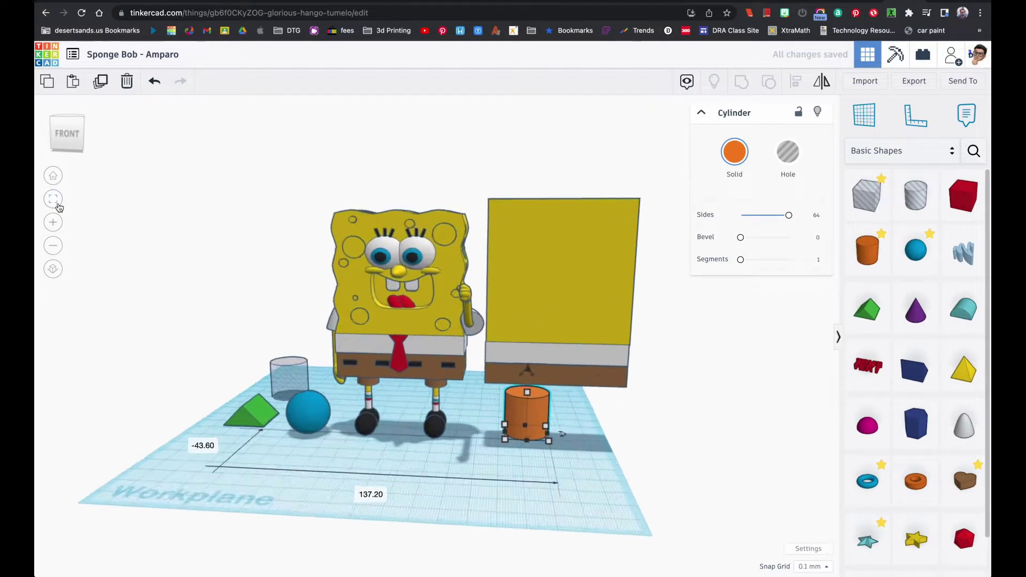
{"action": "left_click", "coordinate": [55, 201]}
{"action": "scroll", "coordinate": [287, 327], "scroll_direction": "down", "scroll_amount": 2}
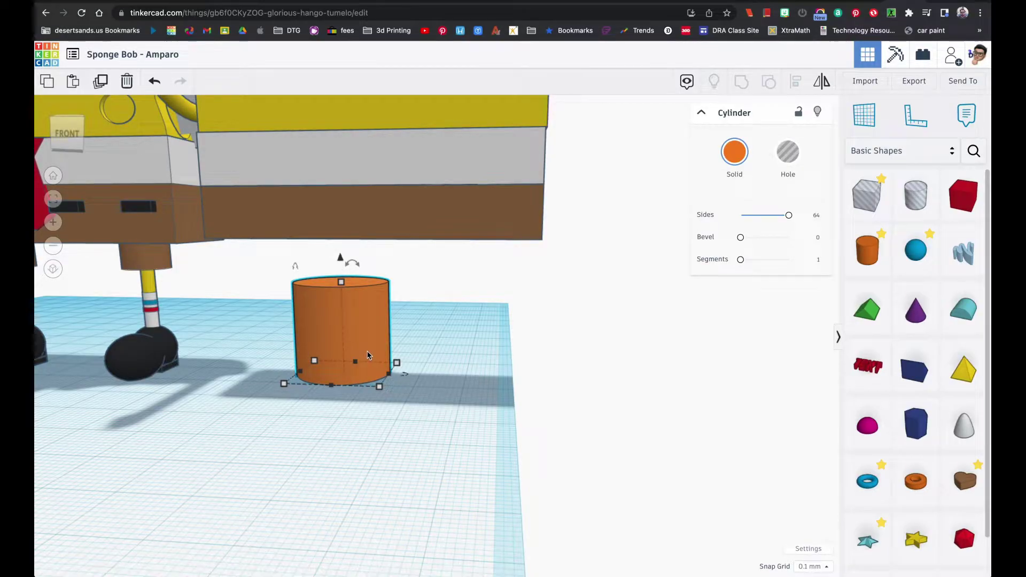
{"action": "scroll", "coordinate": [255, 386], "scroll_direction": "down", "scroll_amount": 1}
- Change the color of the orange cylinder under the body to yellow
{"action": "left_click", "coordinate": [220, 325]}
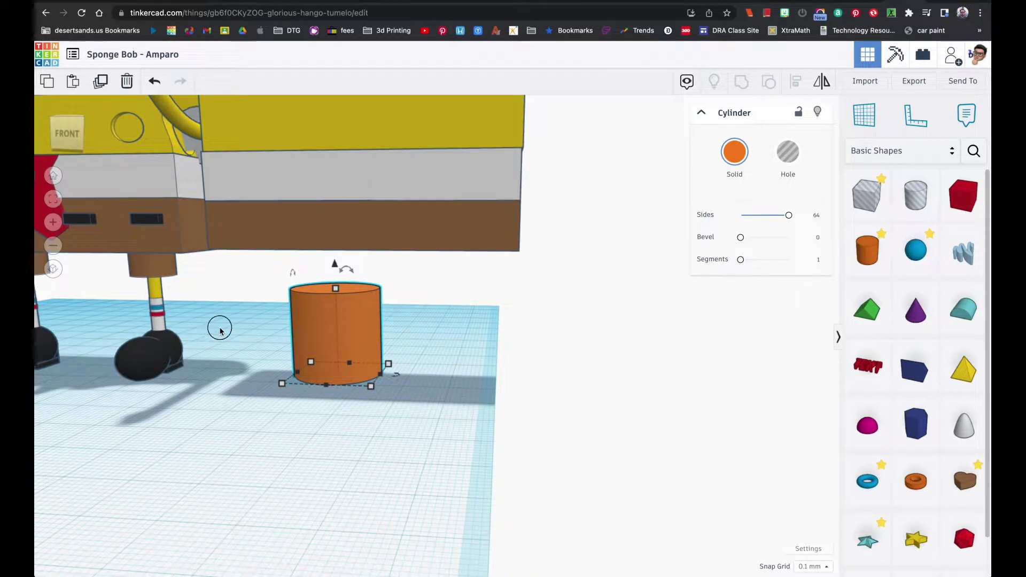
{"action": "left_click", "coordinate": [319, 334]}
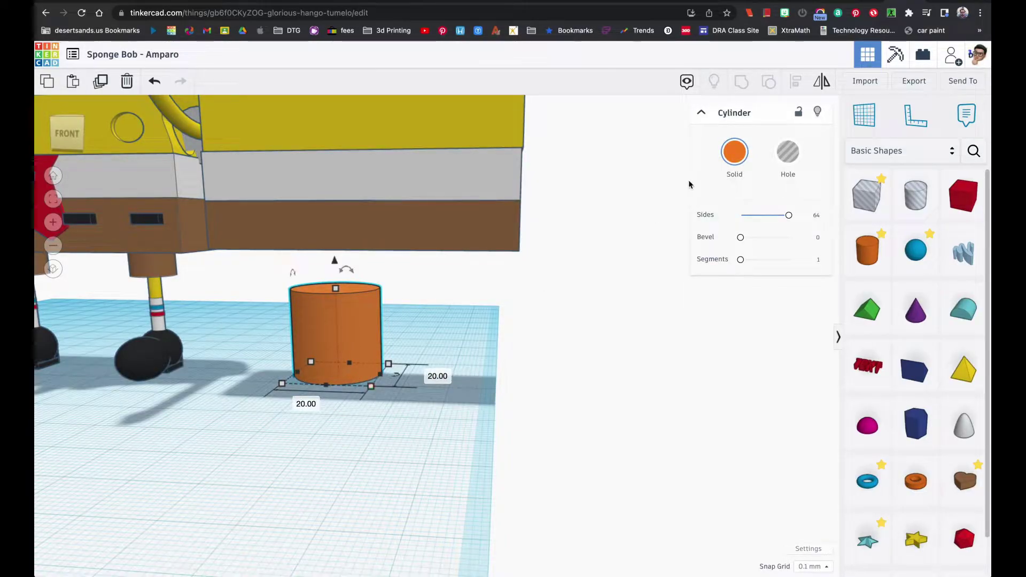
{"action": "left_click", "coordinate": [733, 154]}
{"action": "left_click", "coordinate": [762, 253]}
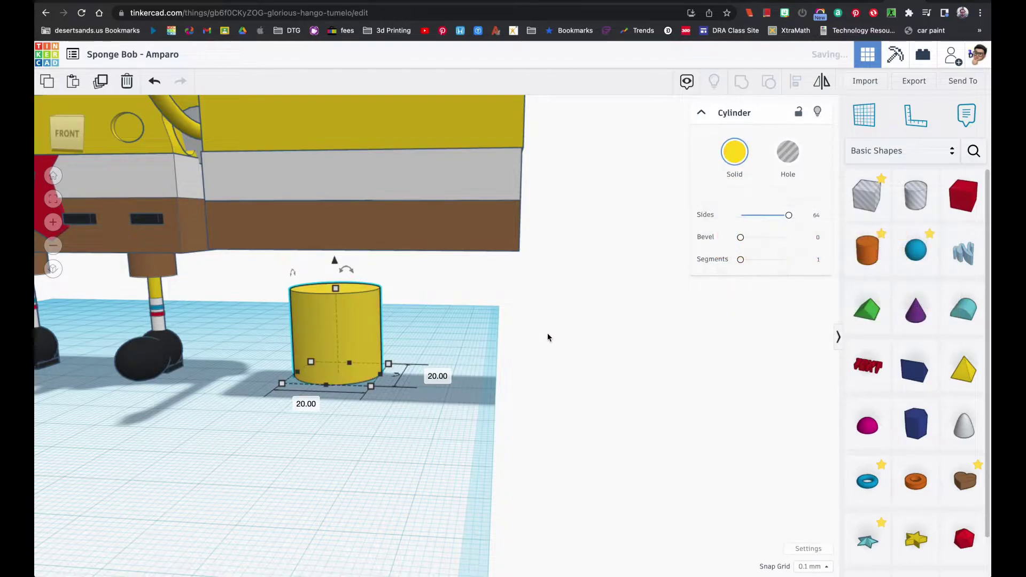
- Set both the depth and the width of the yellow cylinder to 4 mm
{"action": "left_click", "coordinate": [438, 376]}
{"action": "type", "text": "4"}
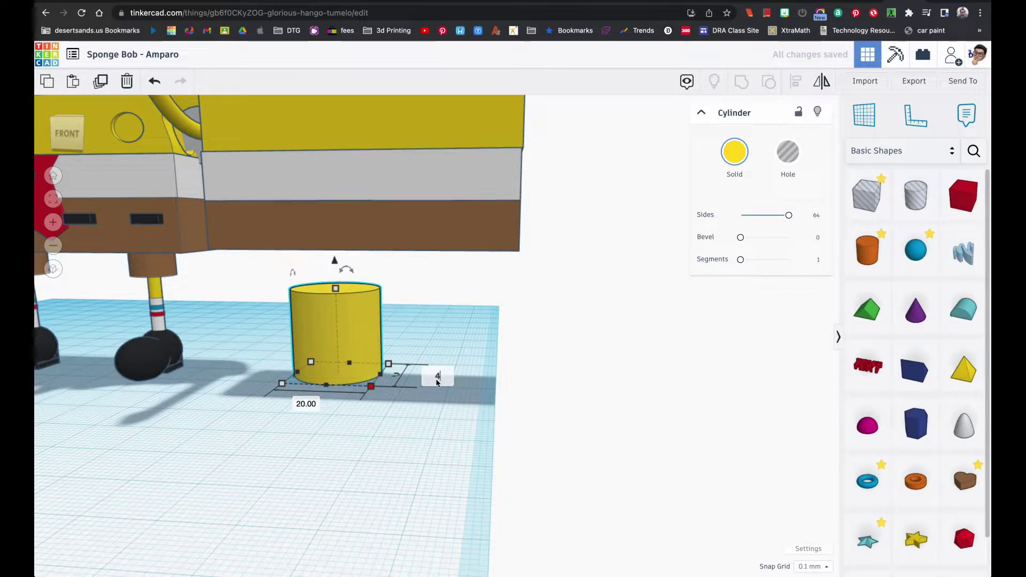
{"action": "key", "text": "Return"}
{"action": "left_click", "coordinate": [327, 383]}
{"action": "type", "text": "4"}
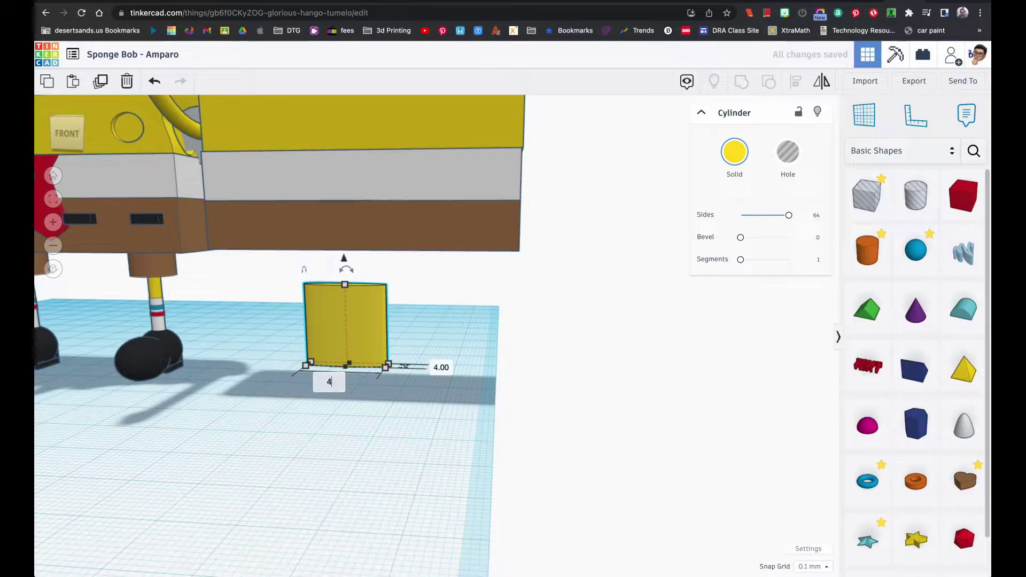
{"action": "key", "text": "Return"}
- Position the thin yellow cylinder as a leg under the brown box and stretch its height until it reaches the box
{"action": "mouse_move", "coordinate": [341, 369]}
{"action": "right_mouse_down"}
{"action": "mouse_move", "coordinate": [373, 366]}
{"action": "mouse_move", "coordinate": [343, 354]}
{"action": "right_mouse_up"}
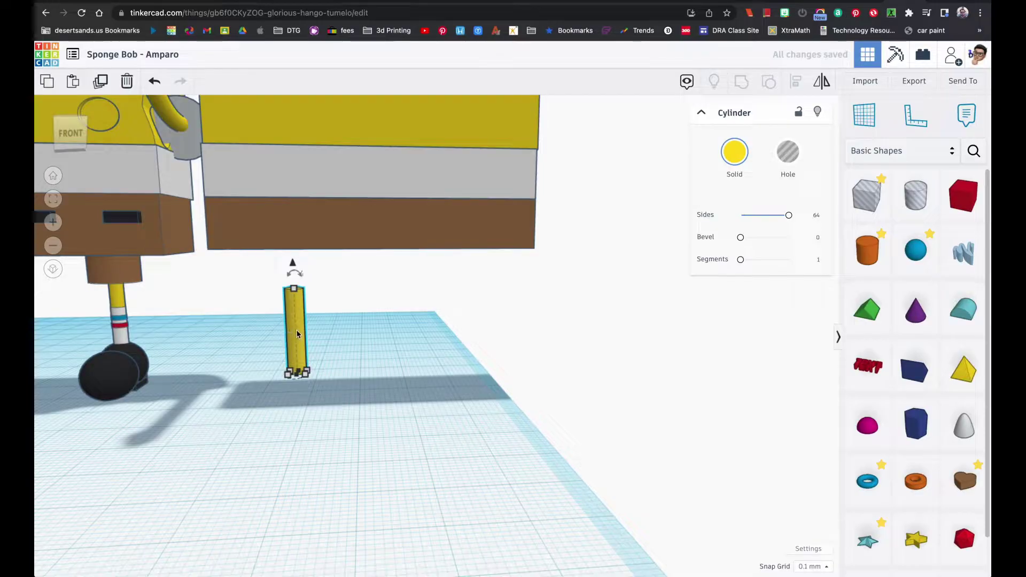
{"action": "left_click_drag", "start_coordinate": [299, 336], "coordinate": [302, 350]}
{"action": "left_click_drag", "start_coordinate": [303, 300], "coordinate": [332, 251]}
{"action": "right_click_drag", "start_coordinate": [332, 252], "coordinate": [323, 293]}
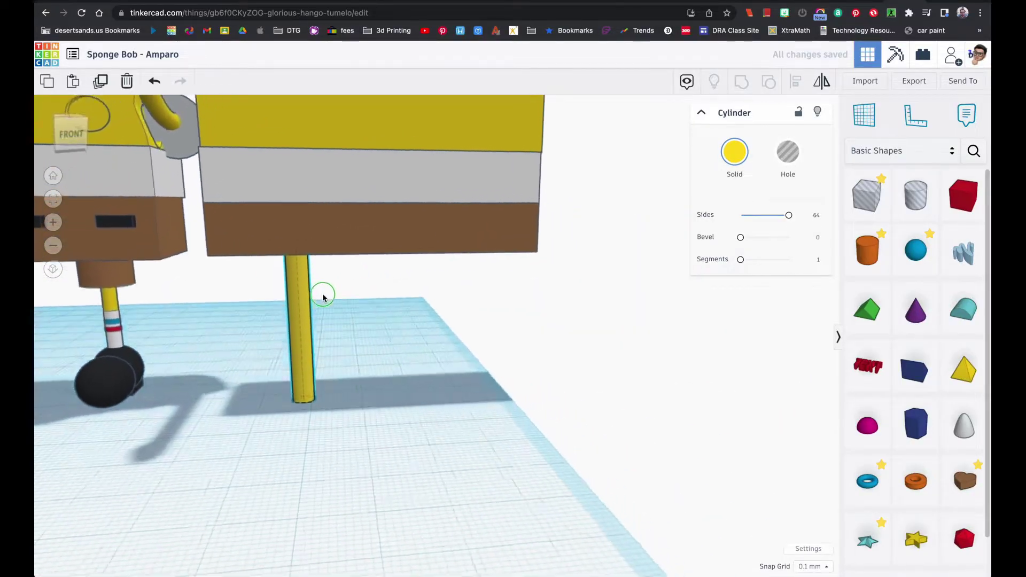
{"action": "right_click_drag", "start_coordinate": [325, 340], "coordinate": [337, 326]}
{"action": "scroll", "coordinate": [328, 322], "scroll_direction": "down", "scroll_amount": 6}
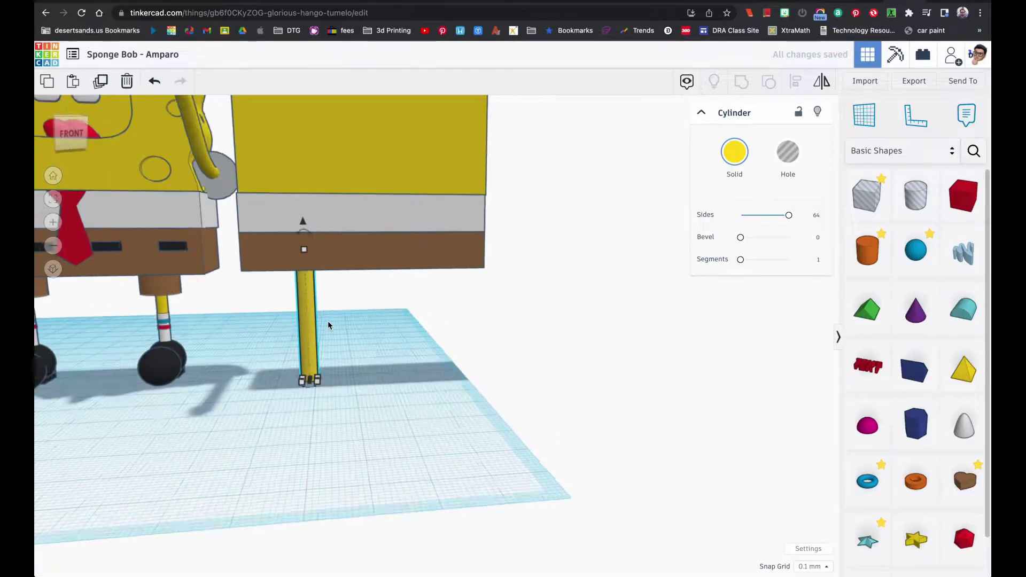
{"action": "scroll", "coordinate": [331, 325], "scroll_direction": "up", "scroll_amount": 5}
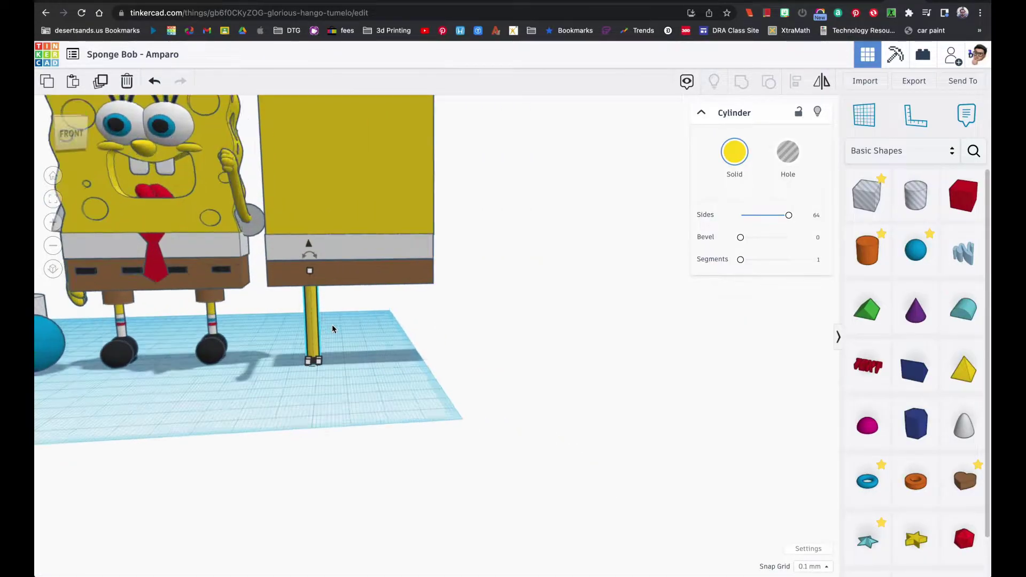
- Add a second cylinder in front of the yellow leg, color it brown and set its sides to 64
{"action": "left_click_drag", "start_coordinate": [875, 258], "coordinate": [308, 406]}
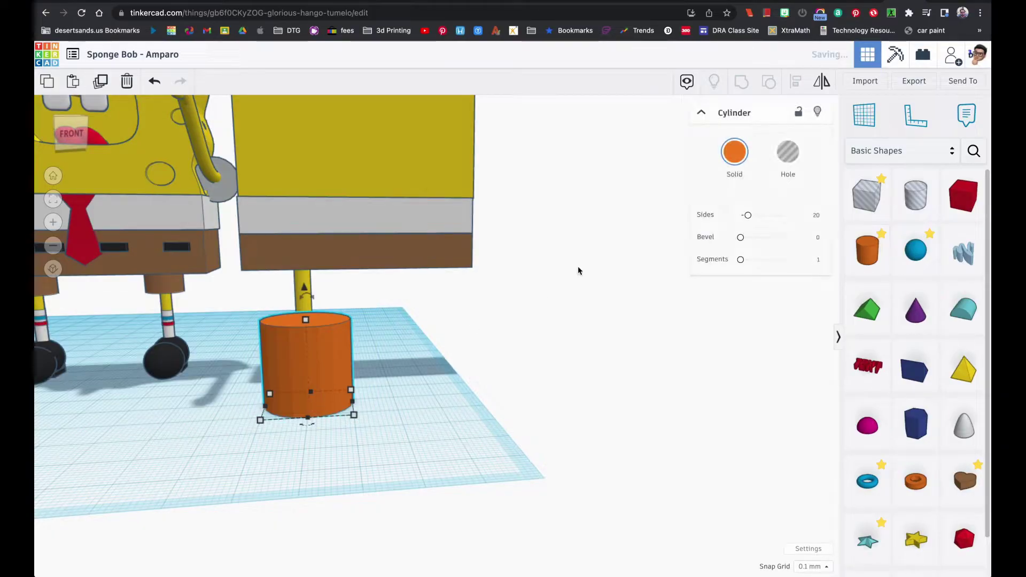
{"action": "left_click", "coordinate": [734, 170]}
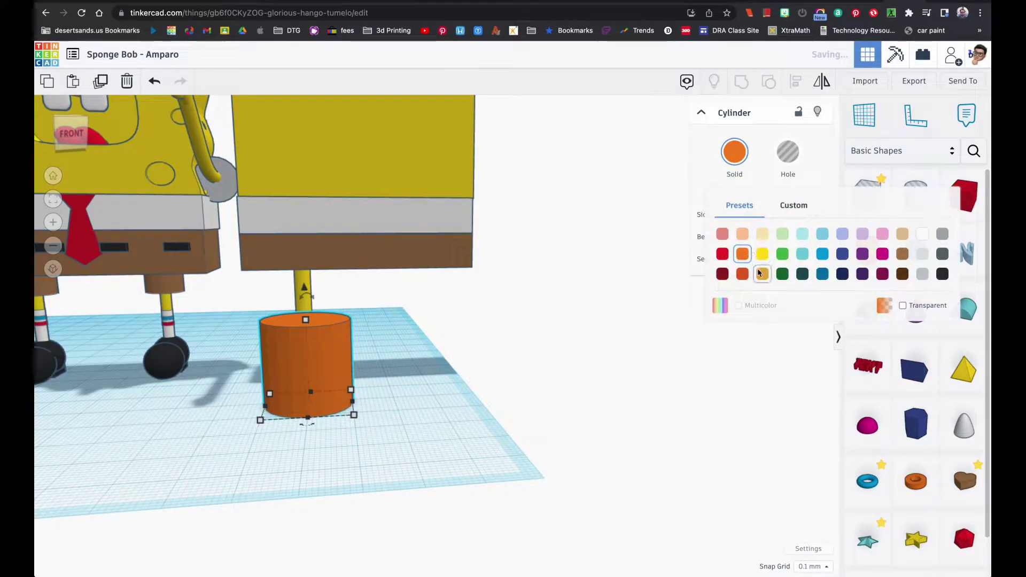
{"action": "left_click", "coordinate": [902, 254]}
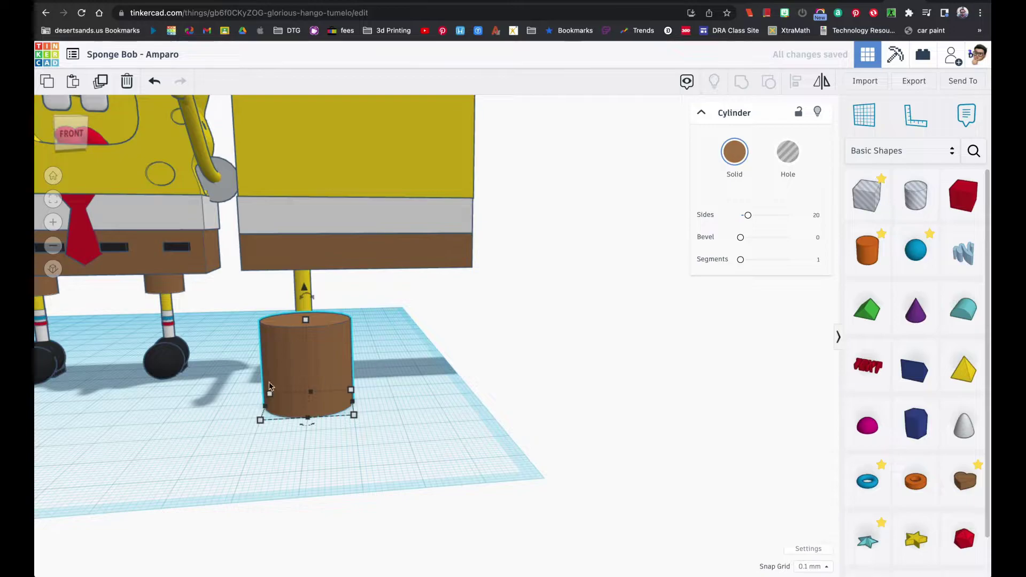
{"action": "right_click_drag", "start_coordinate": [297, 335], "coordinate": [328, 346]}
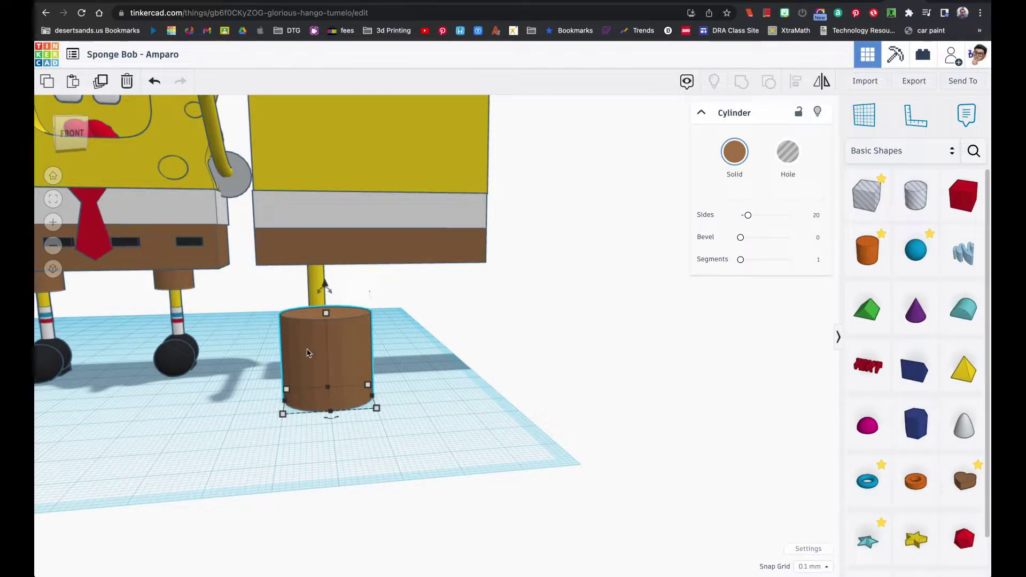
{"action": "left_click_drag", "start_coordinate": [747, 215], "coordinate": [788, 215]}
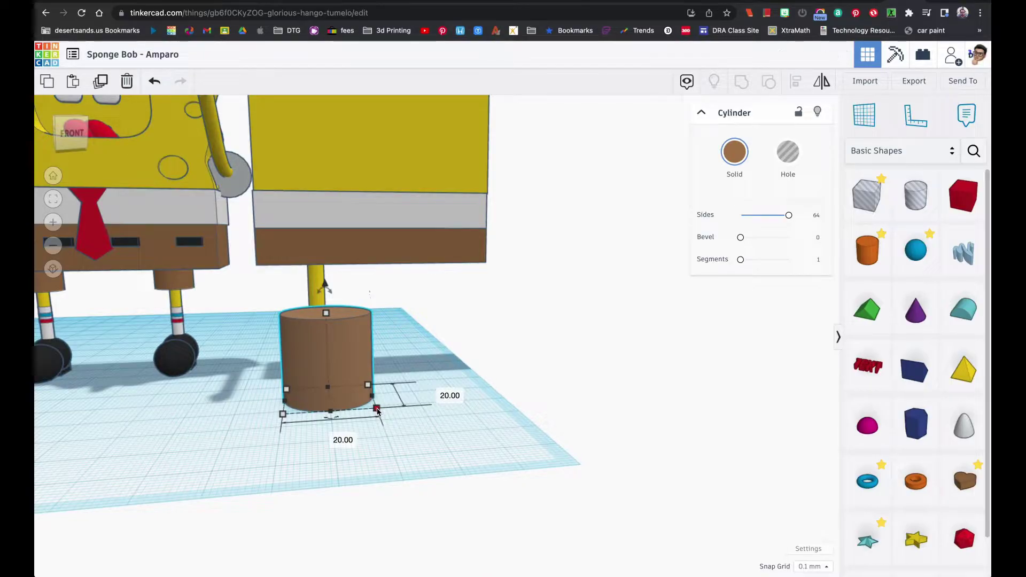
- Scale the brown cylinder down proportionally and set its depth to 10 mm
{"action": "left_click_drag", "start_coordinate": [376, 409], "coordinate": [331, 395]}
{"action": "left_click", "coordinate": [398, 389]}
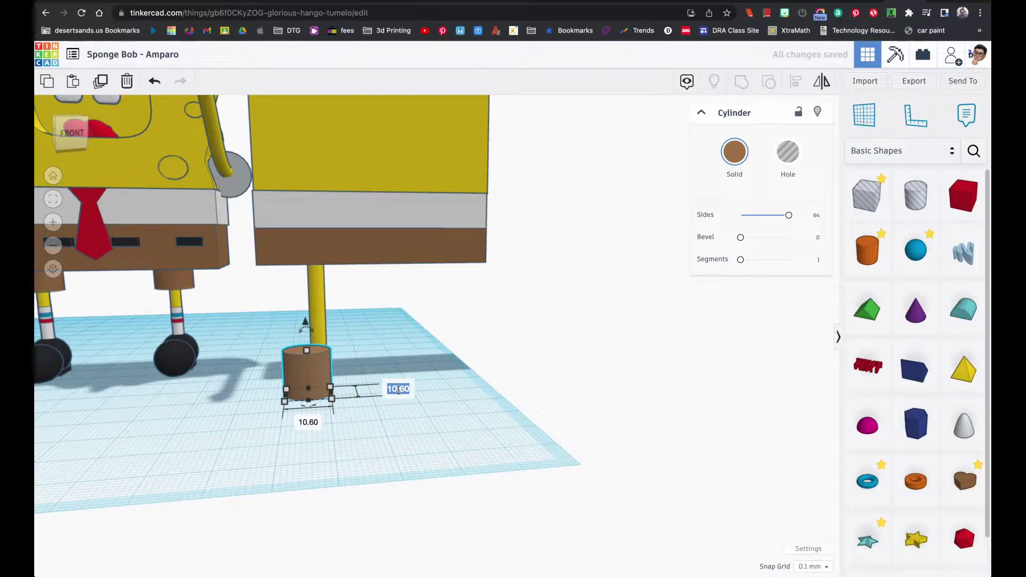
{"action": "type", "text": "10"}
{"action": "key", "text": "Return"}
- Raise the brown cylinder to the underside of the brown box and move it around the top of the yellow leg
{"action": "left_click", "coordinate": [308, 369]}
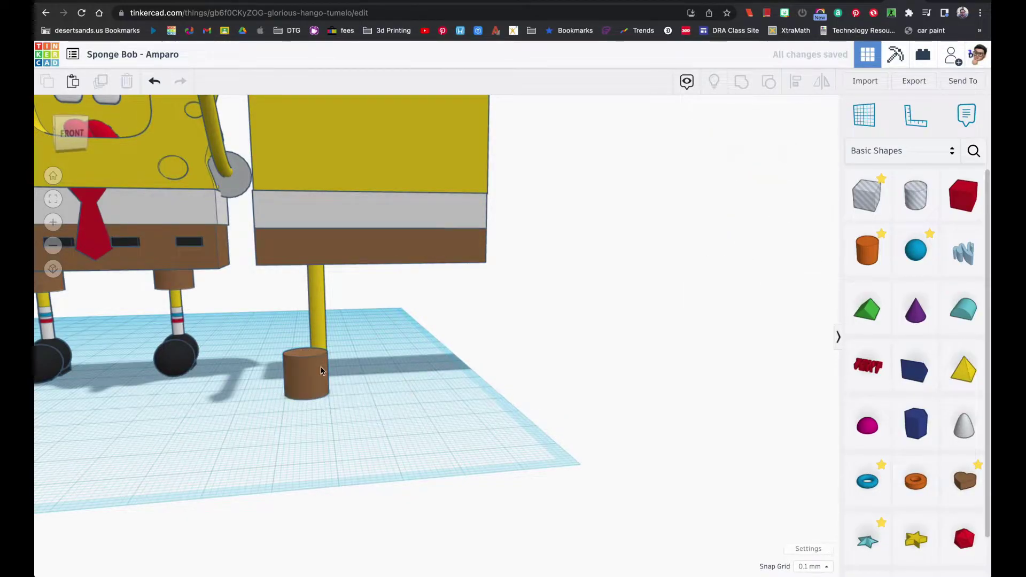
{"action": "left_click_drag", "start_coordinate": [303, 327], "coordinate": [299, 239]}
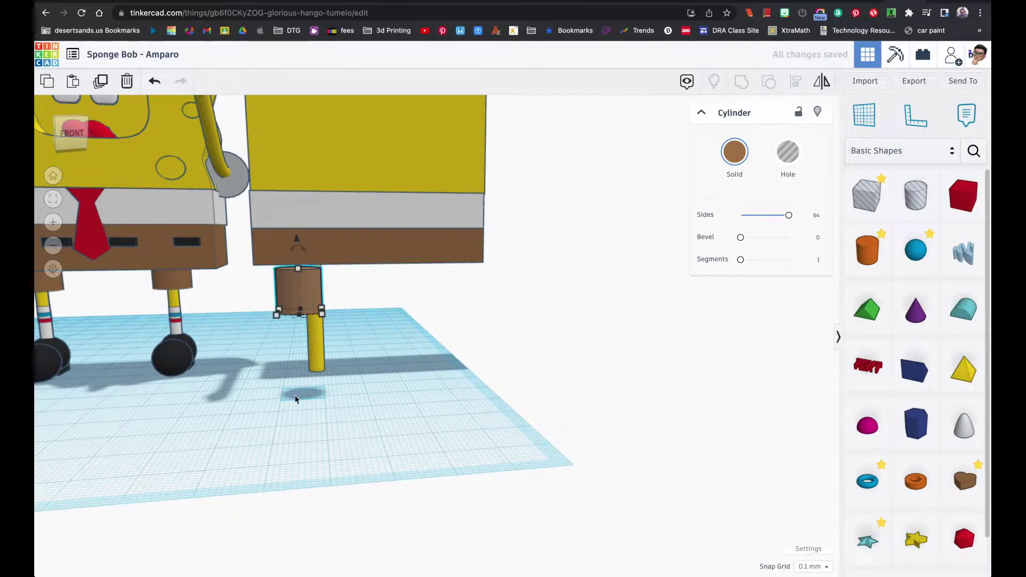
{"action": "left_click", "coordinate": [305, 290]}
{"action": "left_click_drag", "start_coordinate": [304, 290], "coordinate": [320, 282]}
{"action": "mouse_move", "coordinate": [328, 334]}
{"action": "right_mouse_down"}
{"action": "mouse_move", "coordinate": [328, 276]}
{"action": "mouse_move", "coordinate": [324, 337]}
{"action": "right_mouse_up"}
{"action": "left_click", "coordinate": [270, 309]}
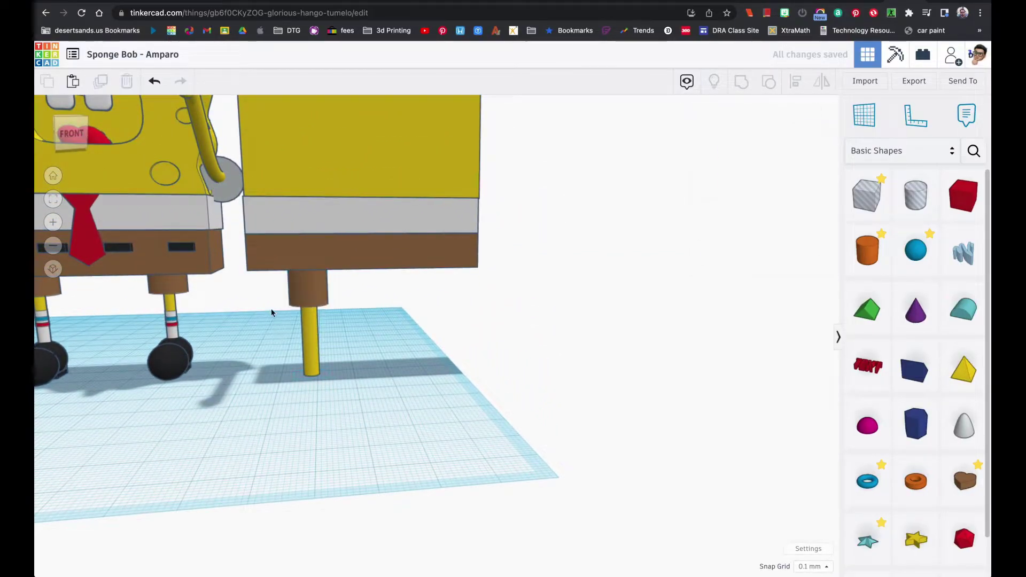
- Center the brown trouser cuff and the yellow leg on each other front to back with Align
{"action": "left_click_drag", "start_coordinate": [272, 300], "coordinate": [342, 316]}
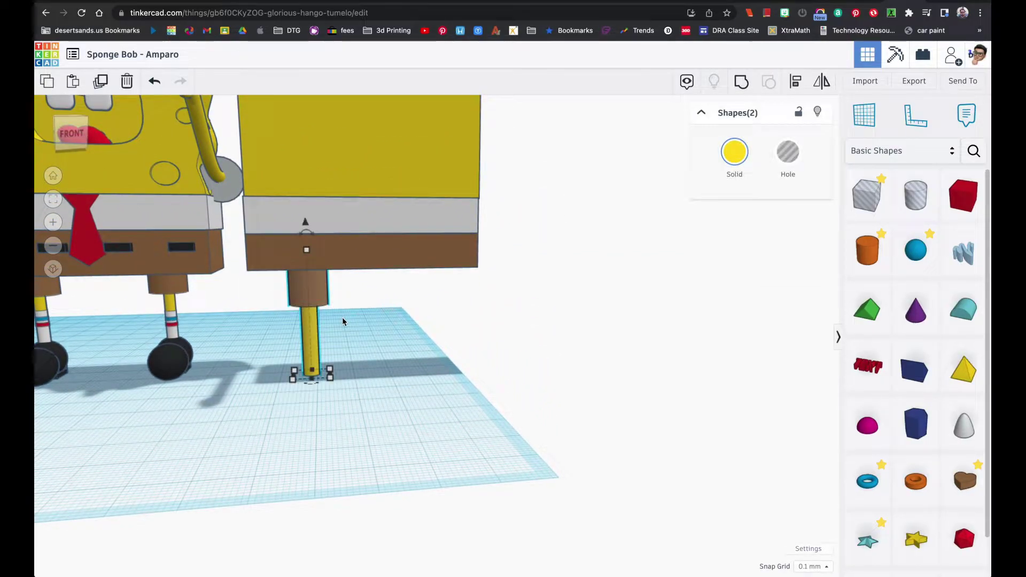
{"action": "left_click", "coordinate": [795, 88]}
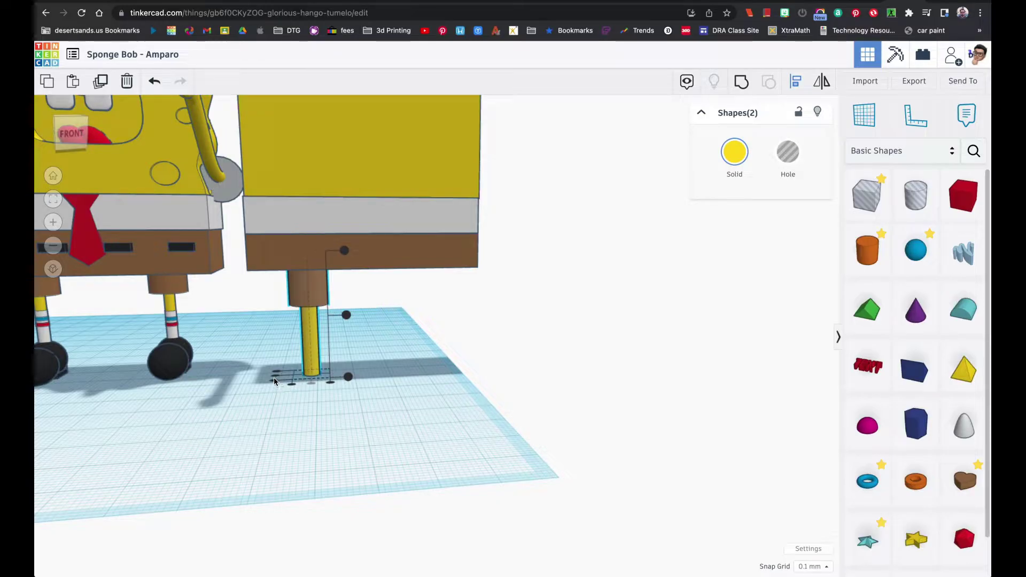
{"action": "scroll", "coordinate": [271, 376], "scroll_direction": "up", "scroll_amount": 5}
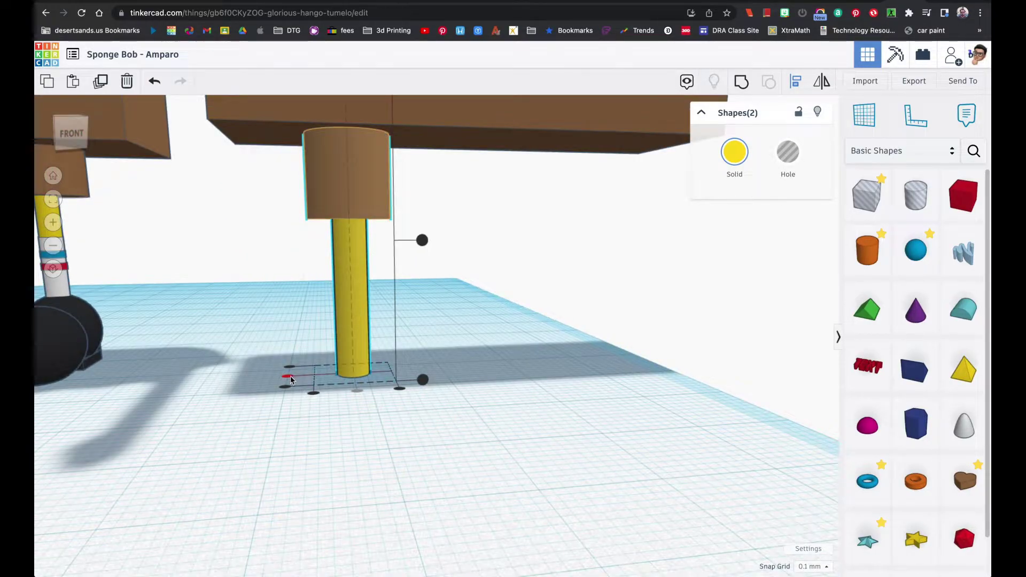
{"action": "left_click", "coordinate": [288, 377]}
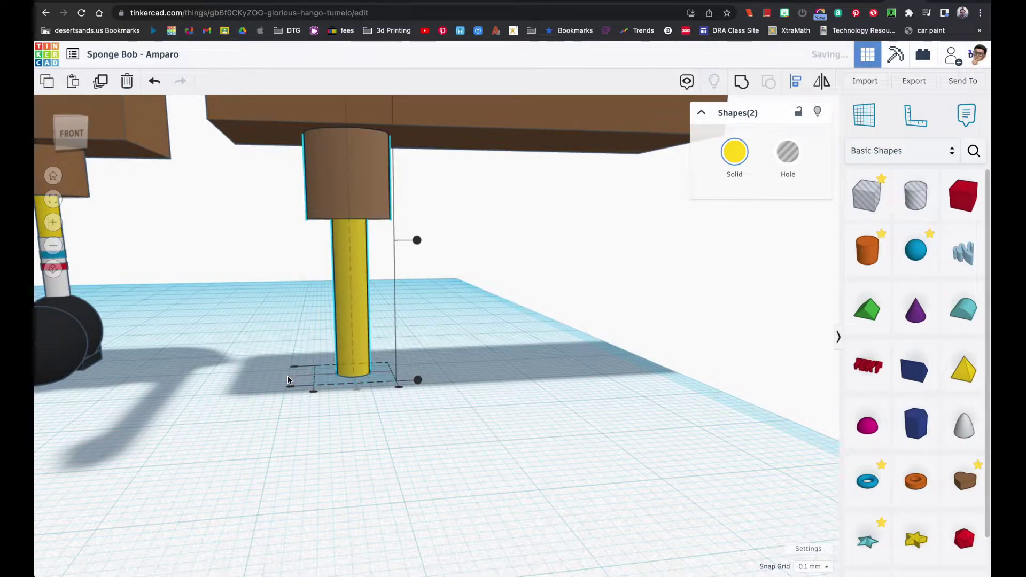
{"action": "left_click", "coordinate": [255, 407]}
{"action": "mouse_move", "coordinate": [298, 374]}
{"action": "right_mouse_down"}
{"action": "mouse_move", "coordinate": [390, 327]}
{"action": "mouse_move", "coordinate": [278, 381]}
{"action": "mouse_move", "coordinate": [293, 370]}
{"action": "right_mouse_up"}
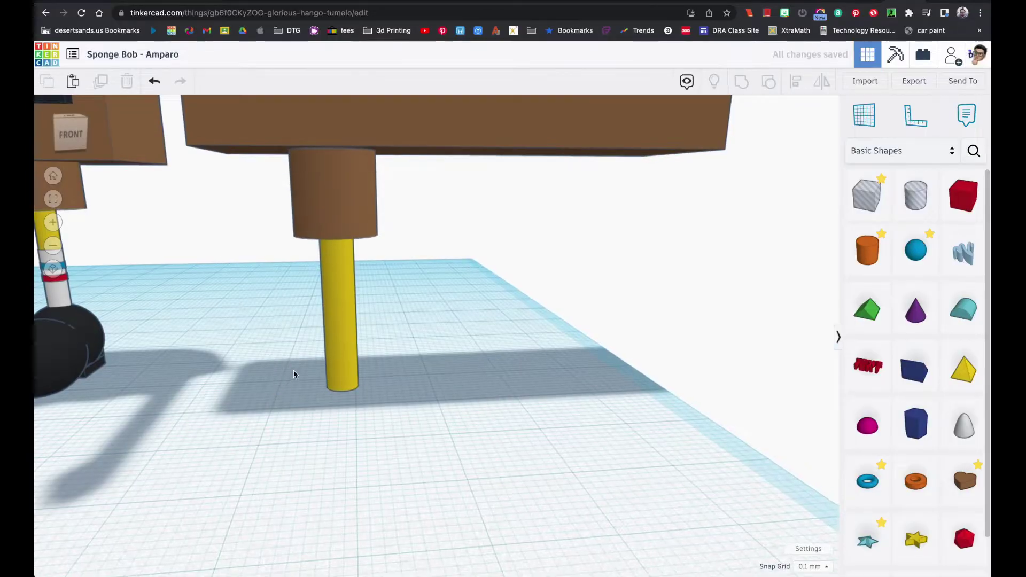
{"action": "scroll", "coordinate": [322, 349], "scroll_direction": "down", "scroll_amount": 3}
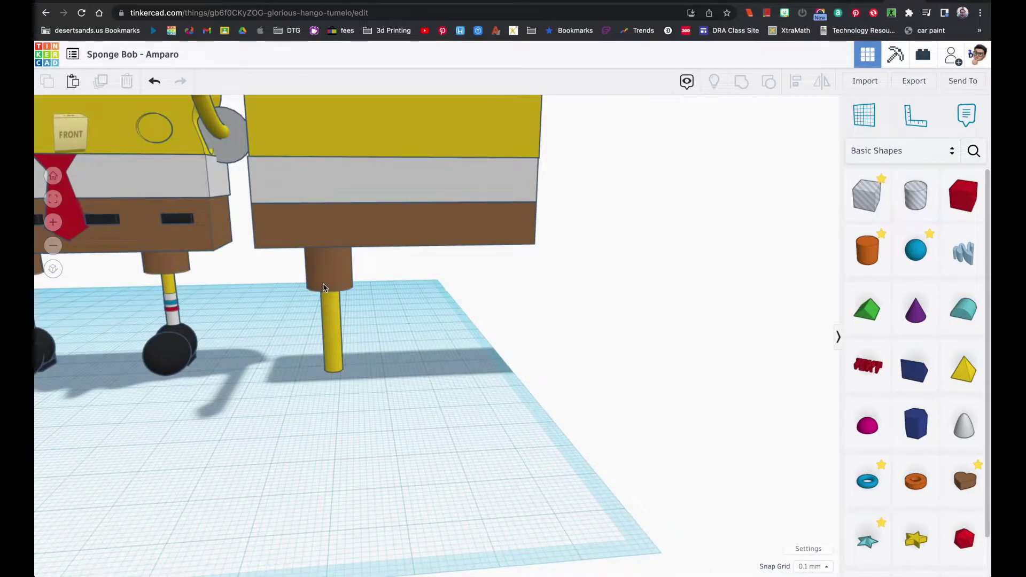
- Shorten the brown trouser cuff by raising its lower end, keeping it against the underside of the brown box
{"action": "left_click", "coordinate": [327, 279]}
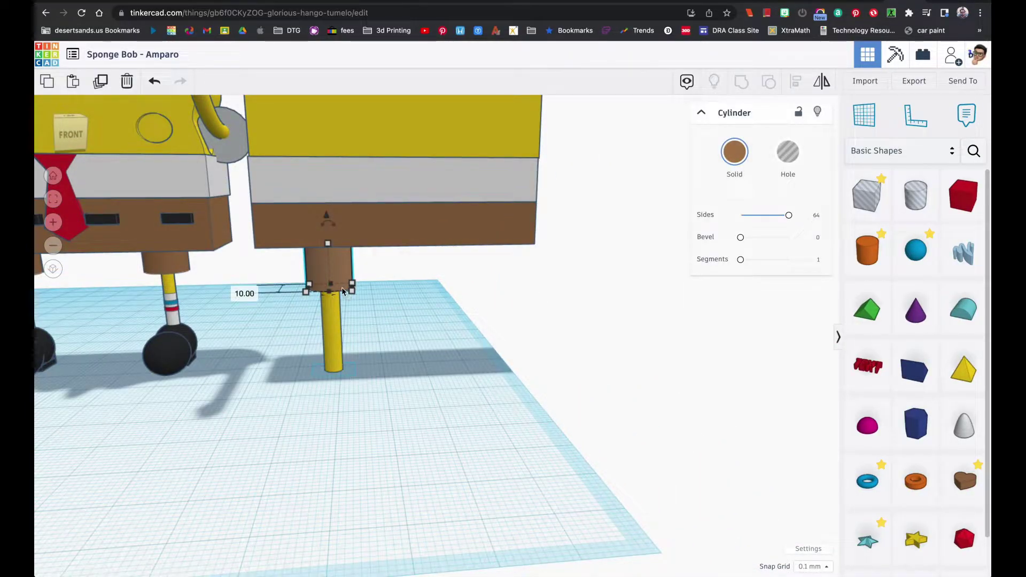
{"action": "left_click_drag", "start_coordinate": [328, 245], "coordinate": [325, 220]}
{"action": "left_click", "coordinate": [181, 295]}
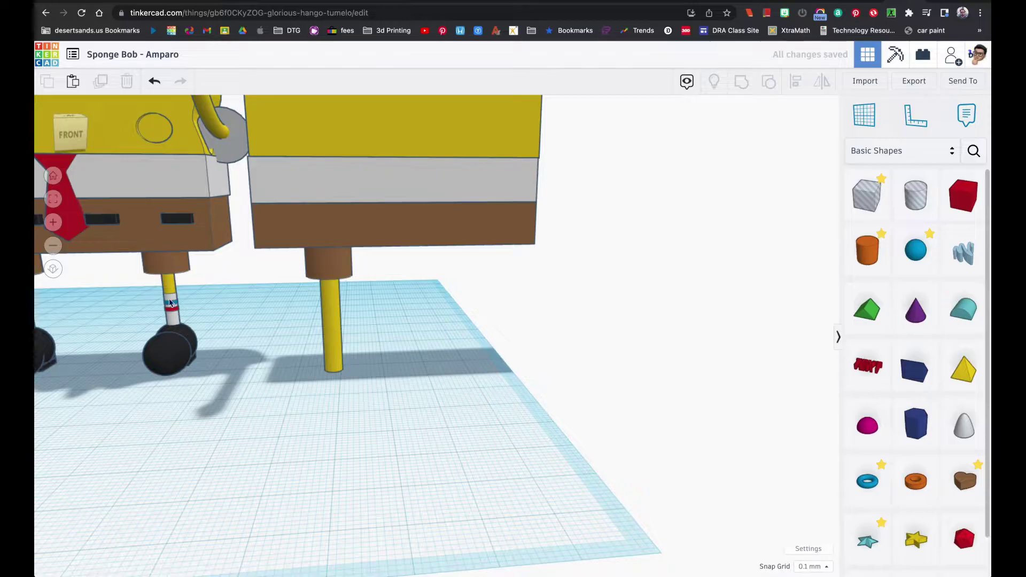
- Switch to the SpongeBob reference picture to examine the socks and legs, then return to the Tinkercad design
{"action": "left_click", "coordinate": [53, 199]}
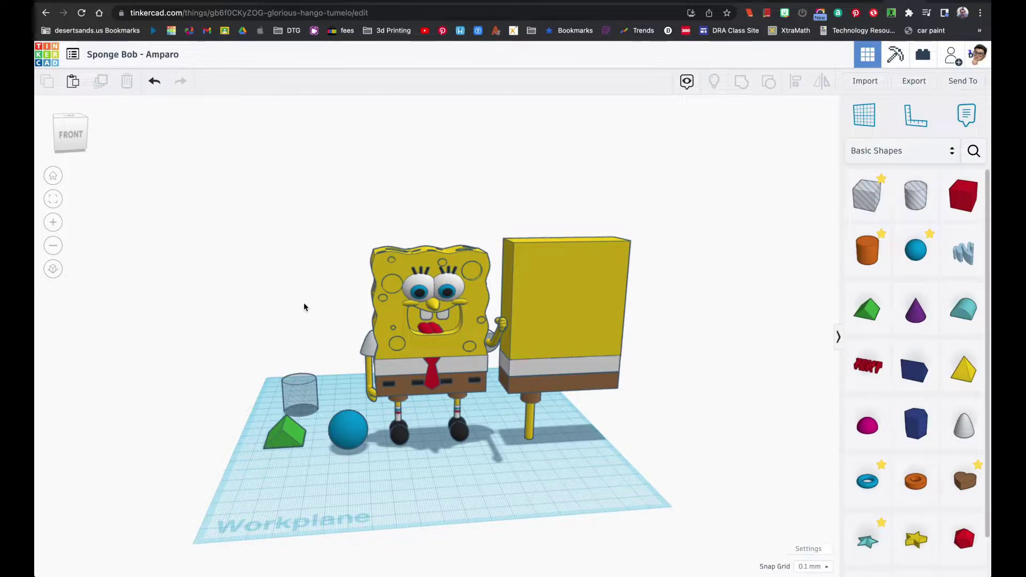
{"action": "key", "text": "super+Tab"}
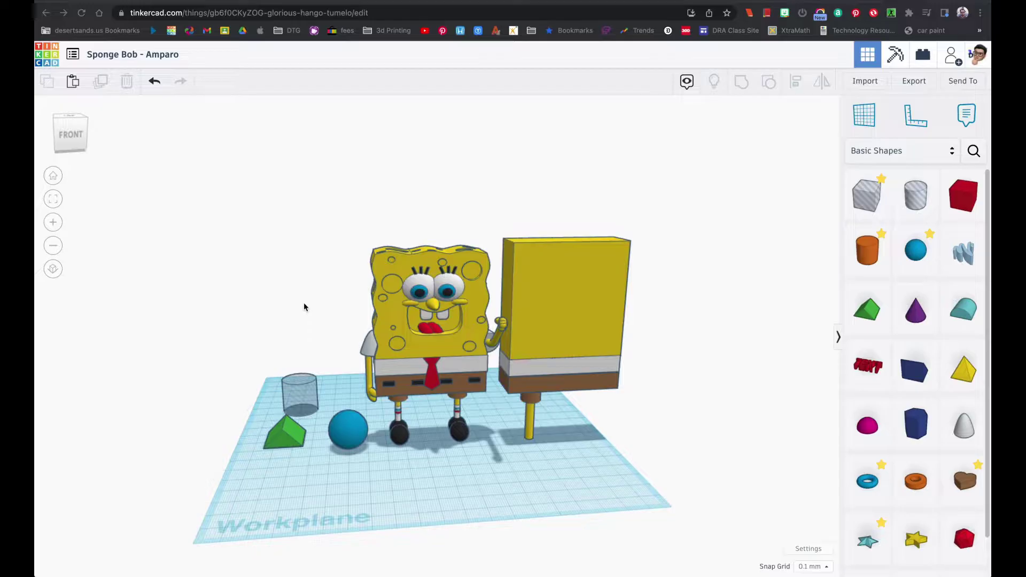
{"action": "key", "text": "super+Tab"}
{"action": "key", "text": "super+Tab"}
{"action": "key", "text": "super+Tab"}
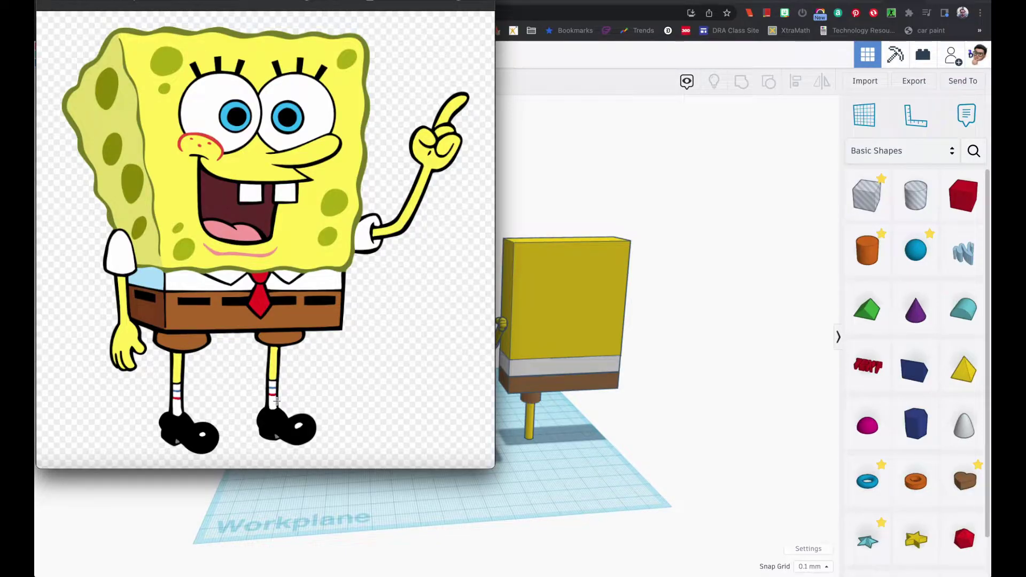
{"action": "left_click", "coordinate": [508, 416]}
- Duplicate the yellow leg in place as a white sock and reduce the copy's height to about 17.6 mm
{"action": "right_click_drag", "start_coordinate": [516, 412], "coordinate": [473, 391]}
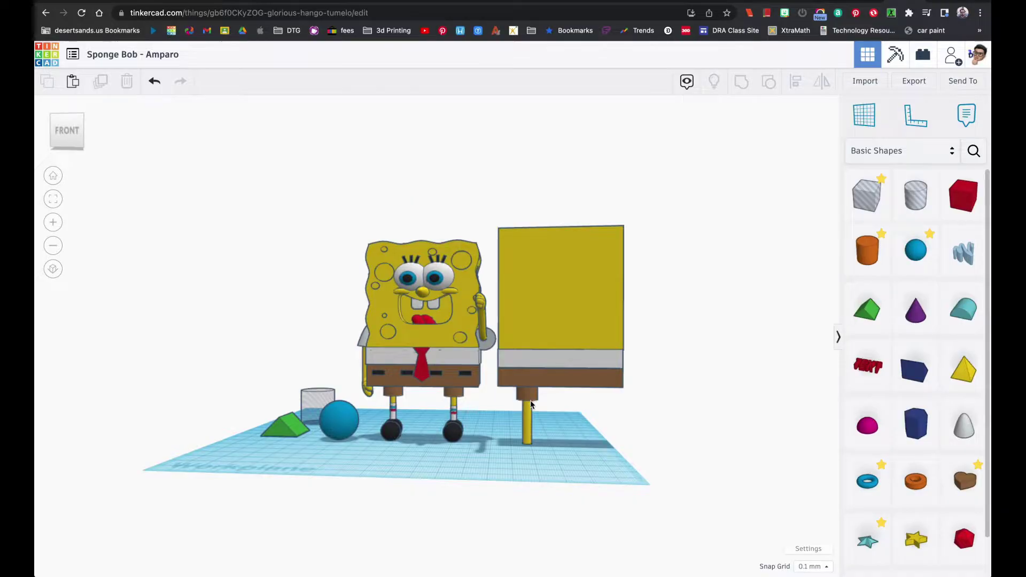
{"action": "left_click", "coordinate": [524, 420]}
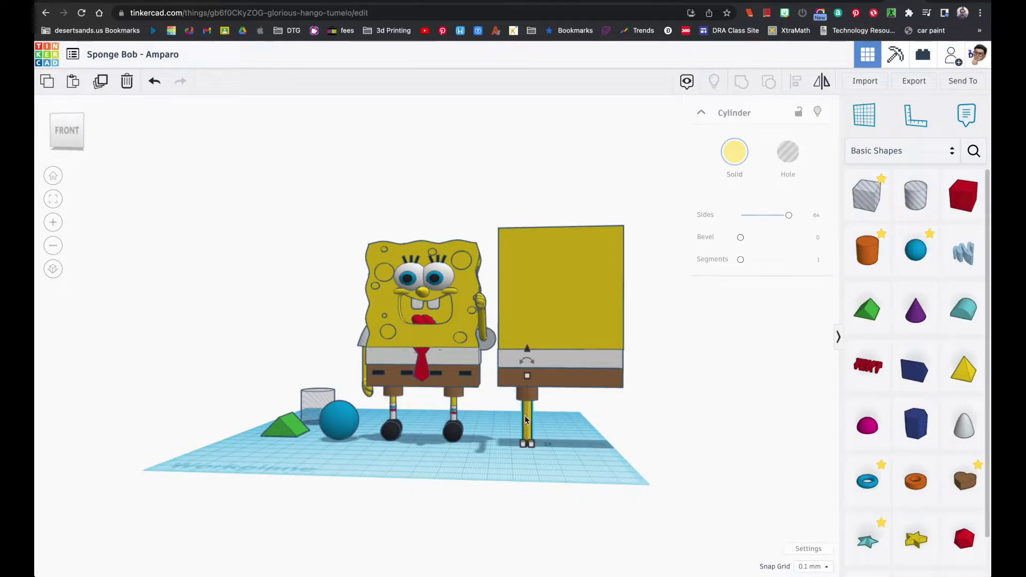
{"action": "left_click", "coordinate": [53, 199]}
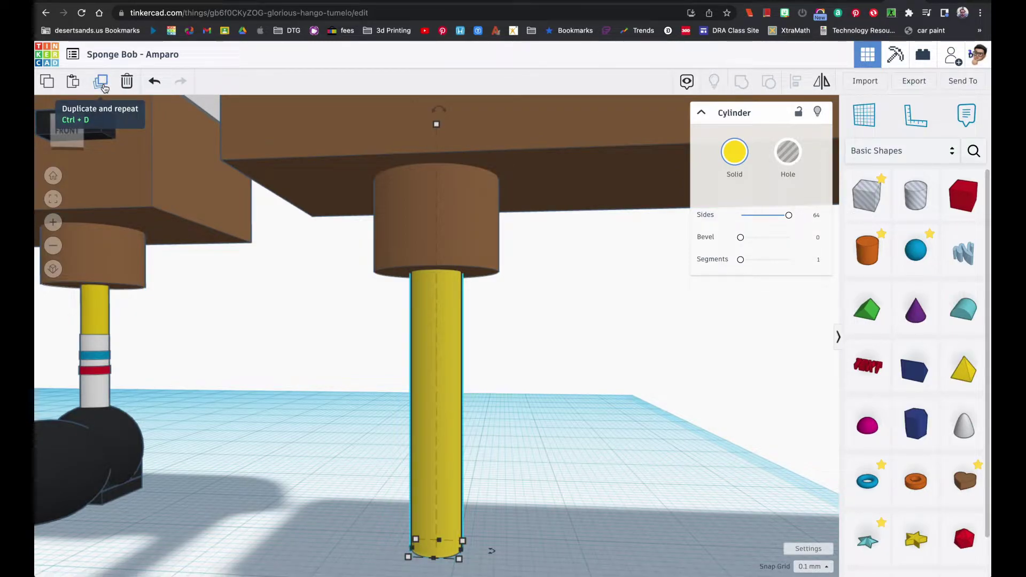
{"action": "left_click", "coordinate": [102, 82]}
{"action": "left_click", "coordinate": [722, 175]}
{"action": "left_click", "coordinate": [923, 237]}
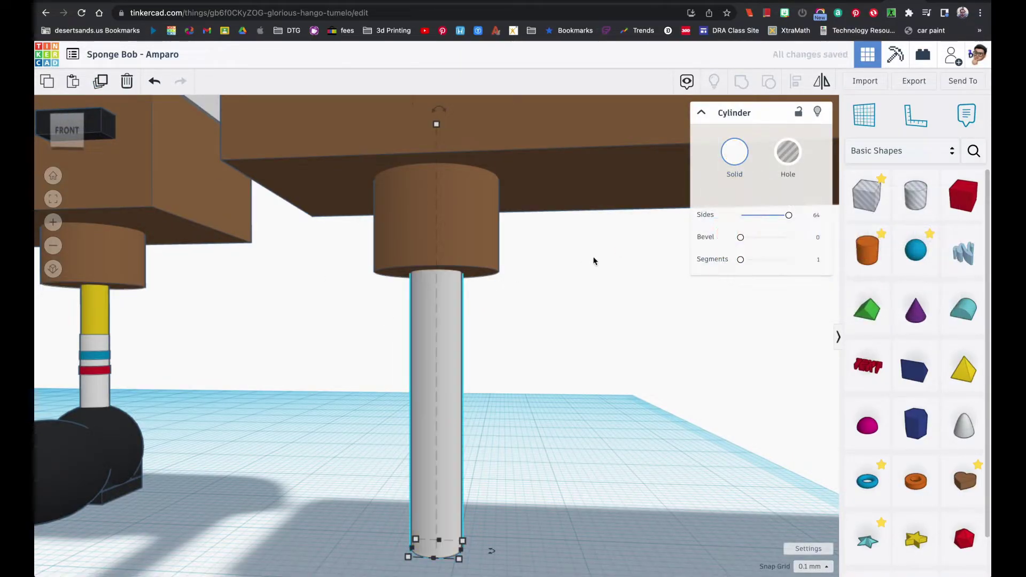
{"action": "left_click_drag", "start_coordinate": [436, 124], "coordinate": [431, 332]}
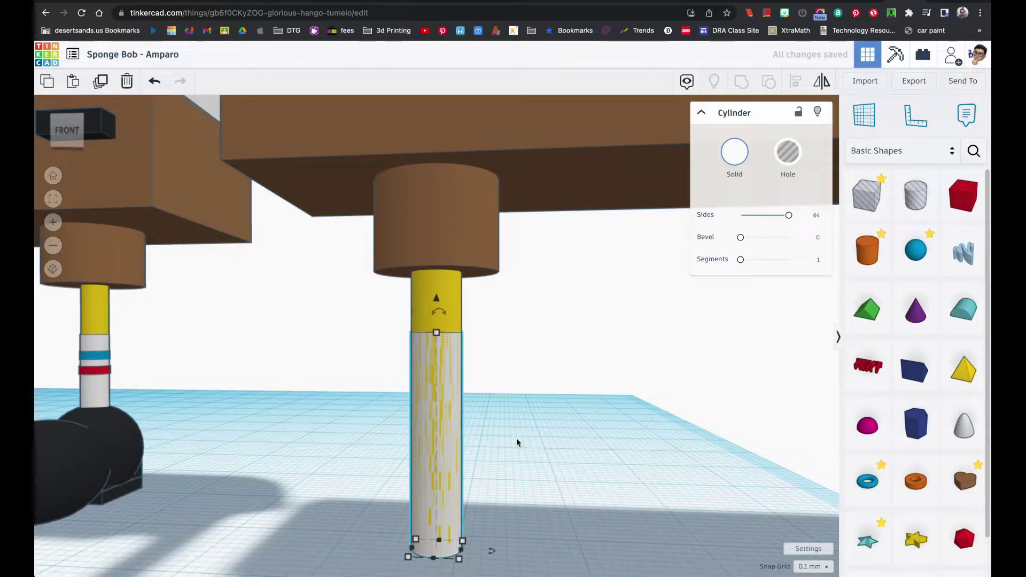
{"action": "mouse_move", "coordinate": [437, 332]}
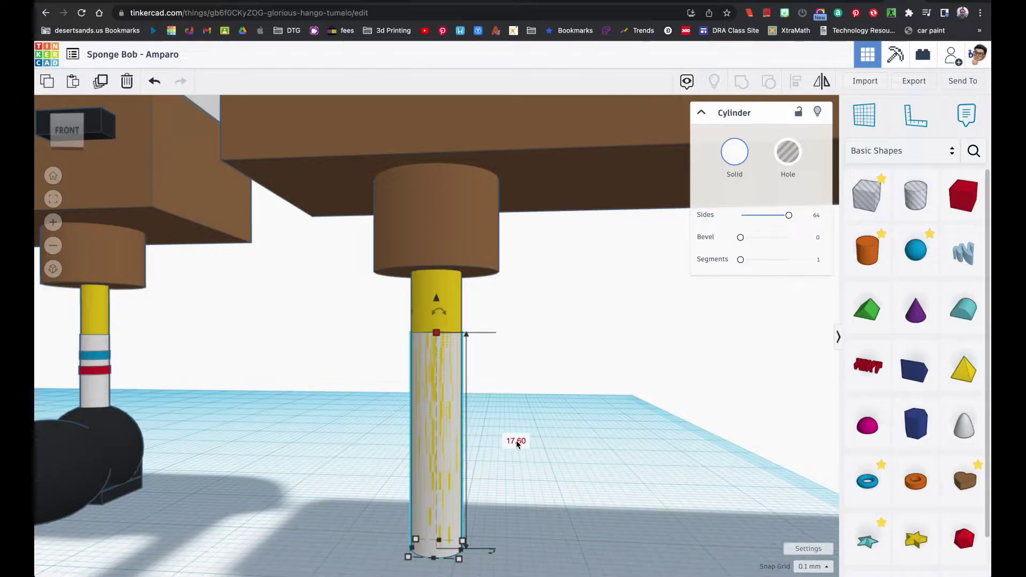
- Set the white sock cylinder's width and length to 4.5 mm each
{"action": "mouse_move", "coordinate": [459, 558]}
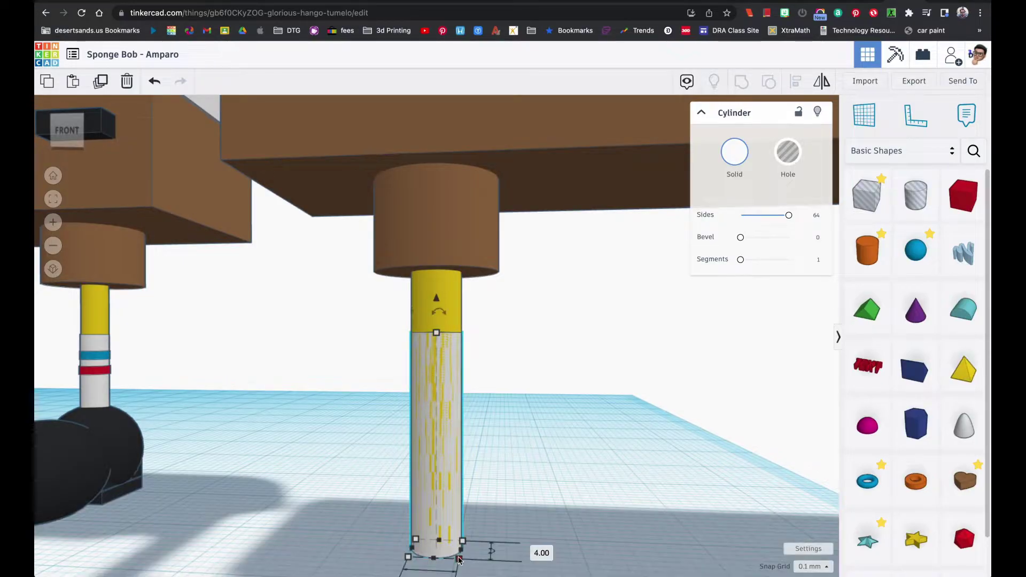
{"action": "scroll", "coordinate": [470, 538], "scroll_direction": "down", "scroll_amount": 5}
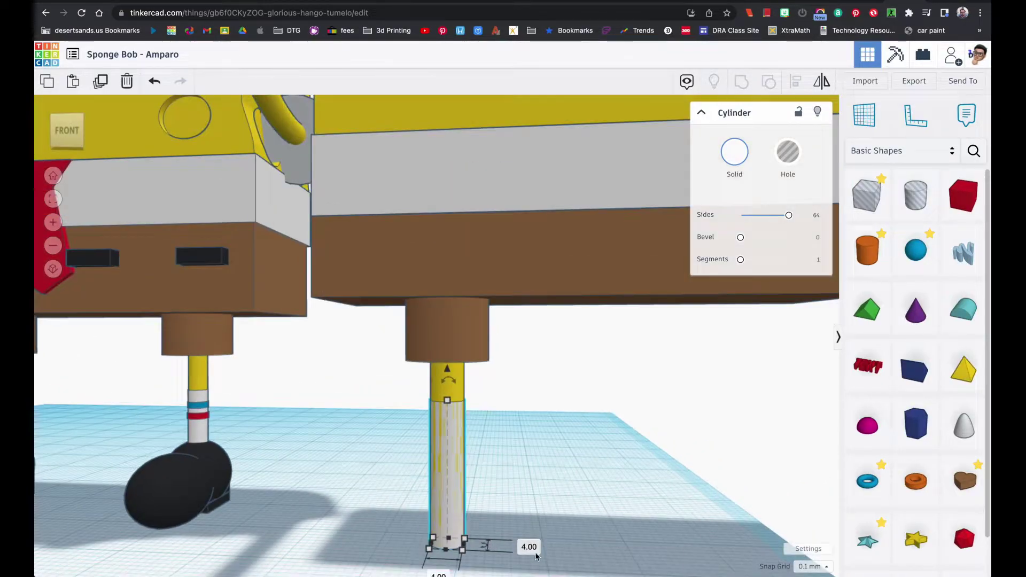
{"action": "left_click", "coordinate": [535, 552]}
{"action": "type", "text": "4.5"}
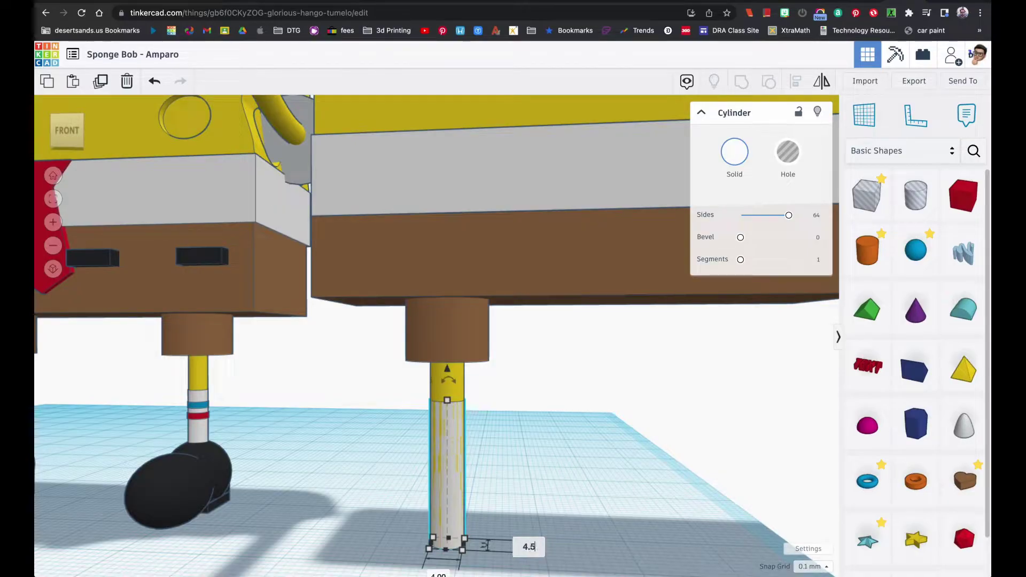
{"action": "key", "text": "Return"}
{"action": "scroll", "coordinate": [456, 525], "scroll_direction": "down", "scroll_amount": 4}
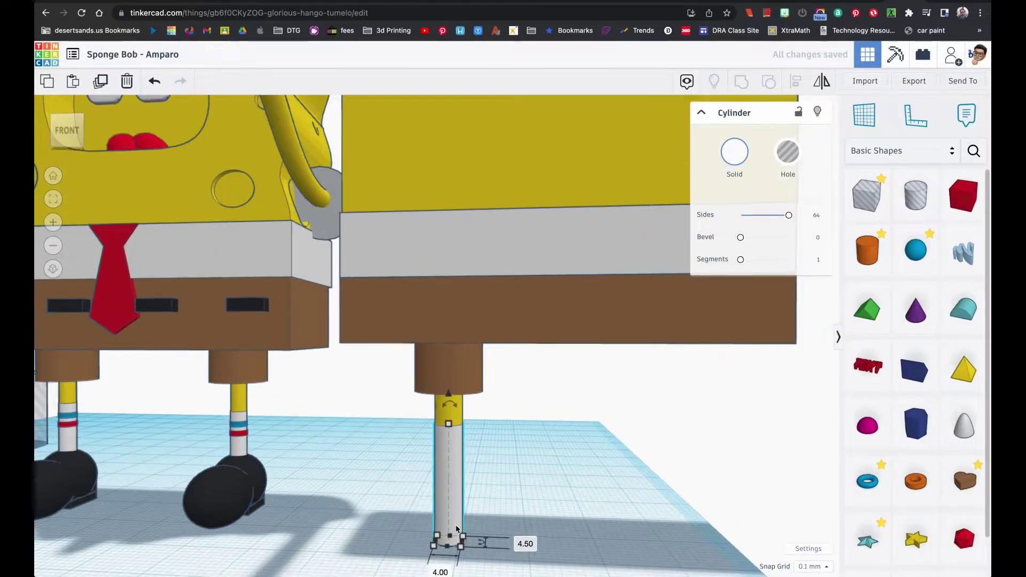
{"action": "left_click", "coordinate": [446, 572]}
{"action": "type", "text": "4.5"}
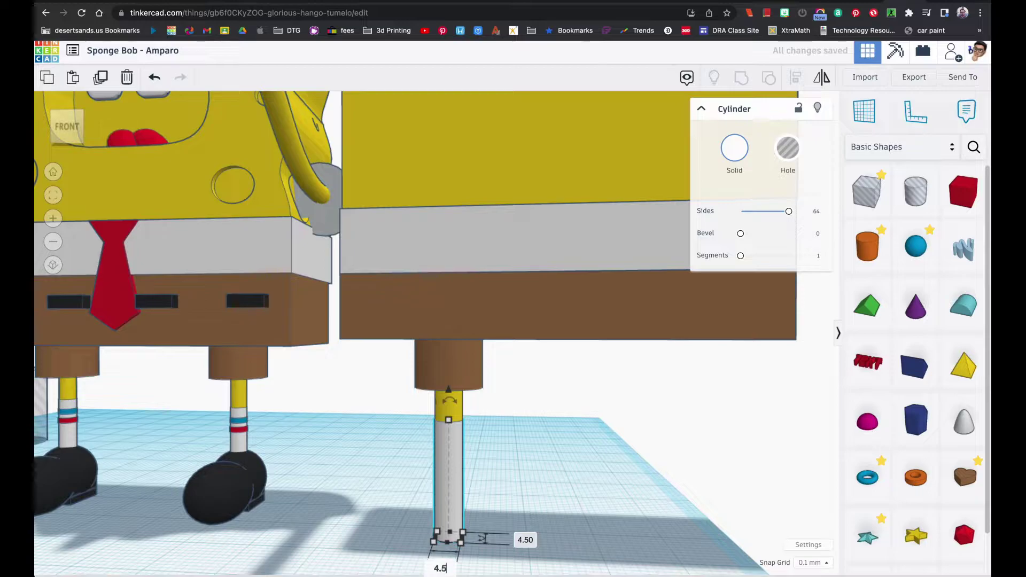
{"action": "key", "text": "Return"}
- Center the white sock and the yellow leg on each other in both horizontal directions with Align
{"action": "left_click_drag", "start_coordinate": [392, 447], "coordinate": [481, 479]}
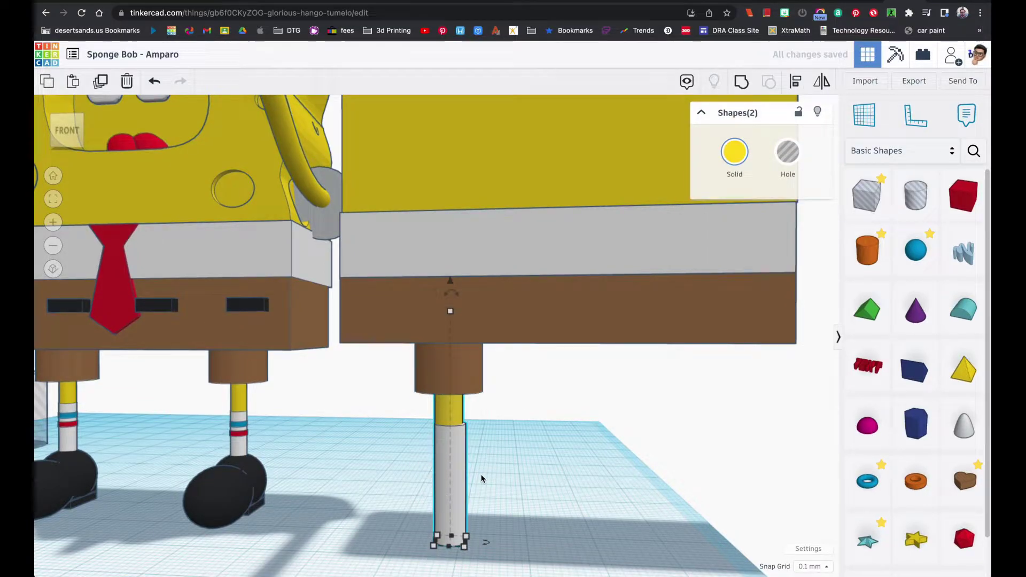
{"action": "left_click", "coordinate": [799, 86]}
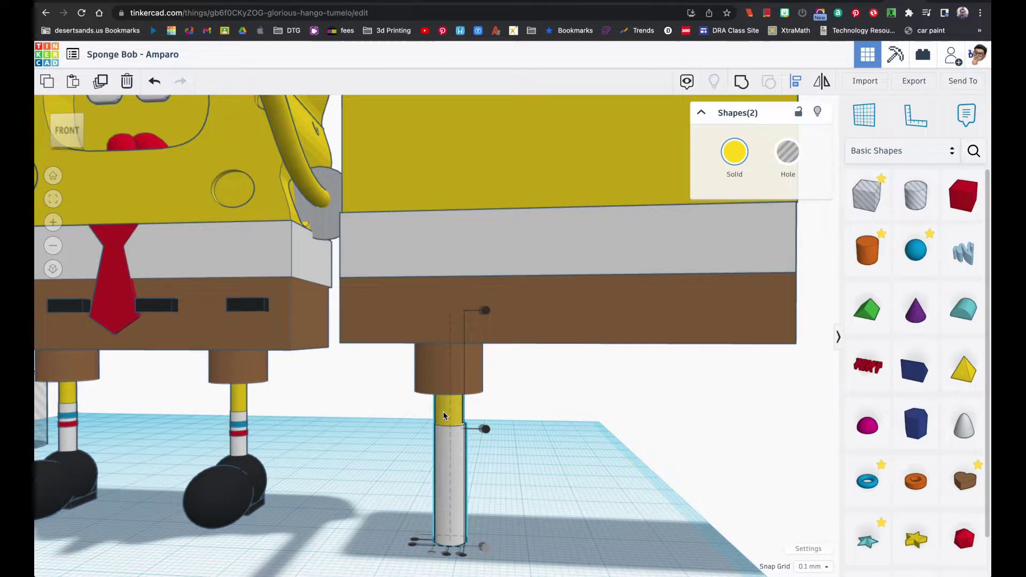
{"action": "key", "text": "Left"}
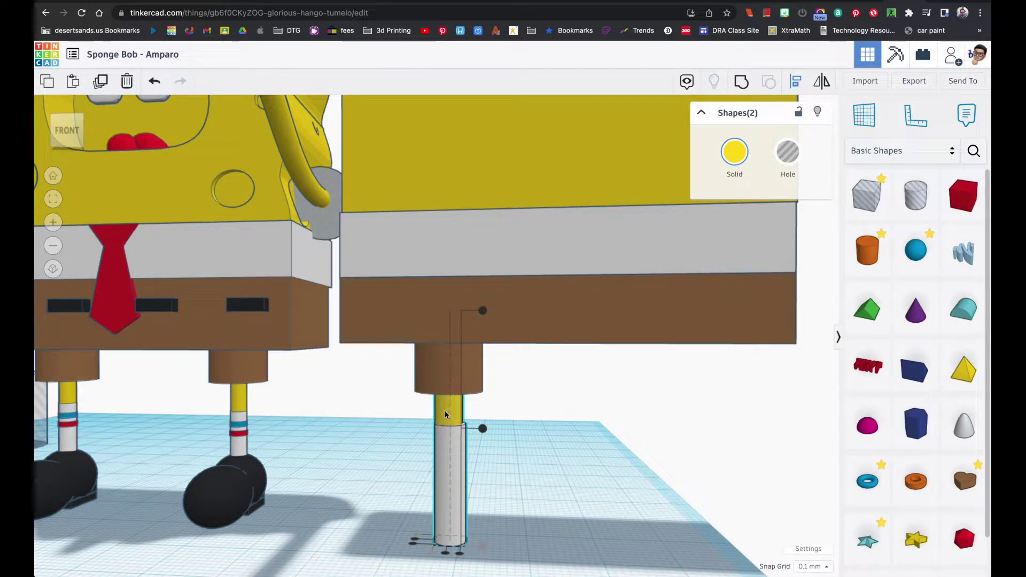
{"action": "left_click", "coordinate": [446, 556]}
{"action": "mouse_move", "coordinate": [420, 546]}
{"action": "right_mouse_down"}
{"action": "mouse_move", "coordinate": [490, 552]}
{"action": "mouse_move", "coordinate": [412, 543]}
{"action": "right_mouse_up"}
{"action": "scroll", "coordinate": [412, 543], "scroll_direction": "up", "scroll_amount": 5}
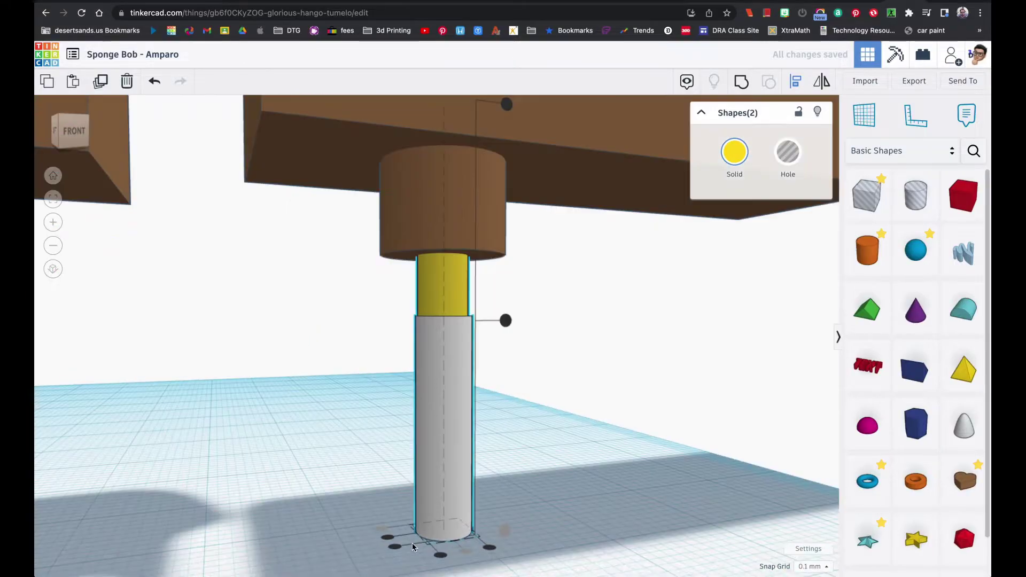
{"action": "scroll", "coordinate": [412, 543], "scroll_direction": "up", "scroll_amount": 5}
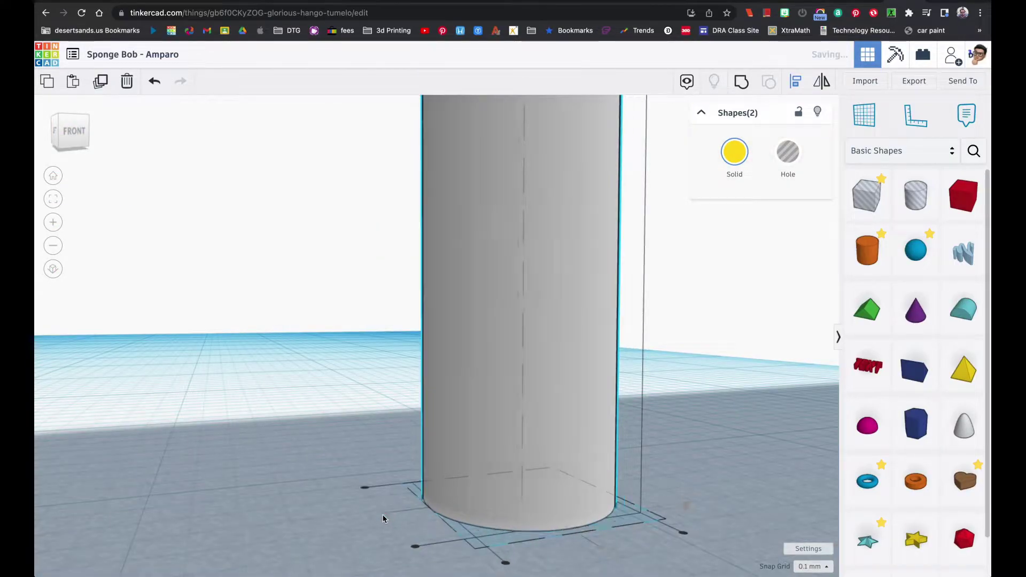
{"action": "scroll", "coordinate": [470, 507], "scroll_direction": "down", "scroll_amount": 5}
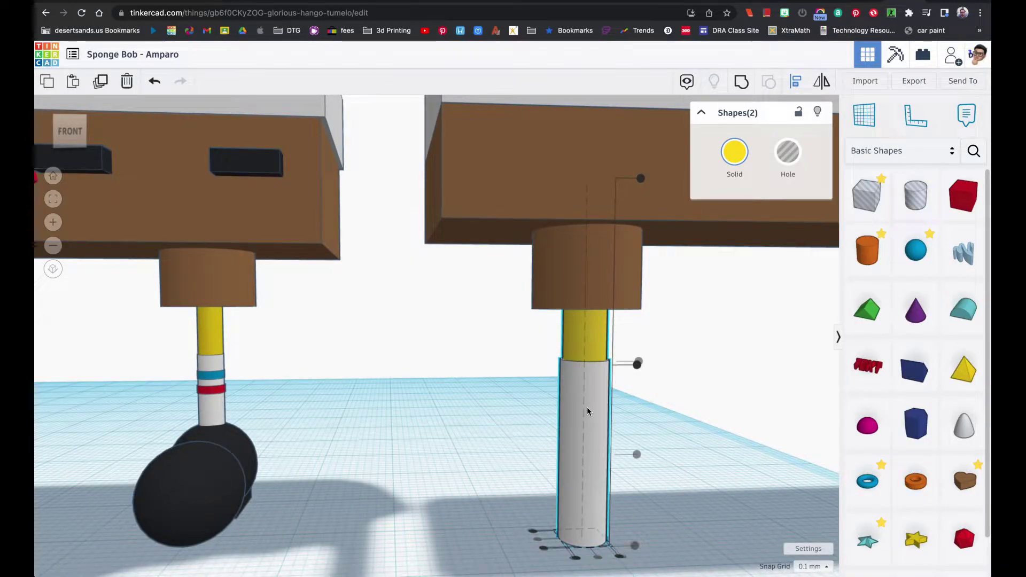
{"action": "left_click", "coordinate": [532, 433]}
- Make a thin band from a copy of the white sock and raise it 13.6 mm along the sock
{"action": "right_click_drag", "start_coordinate": [532, 433], "coordinate": [612, 435]}
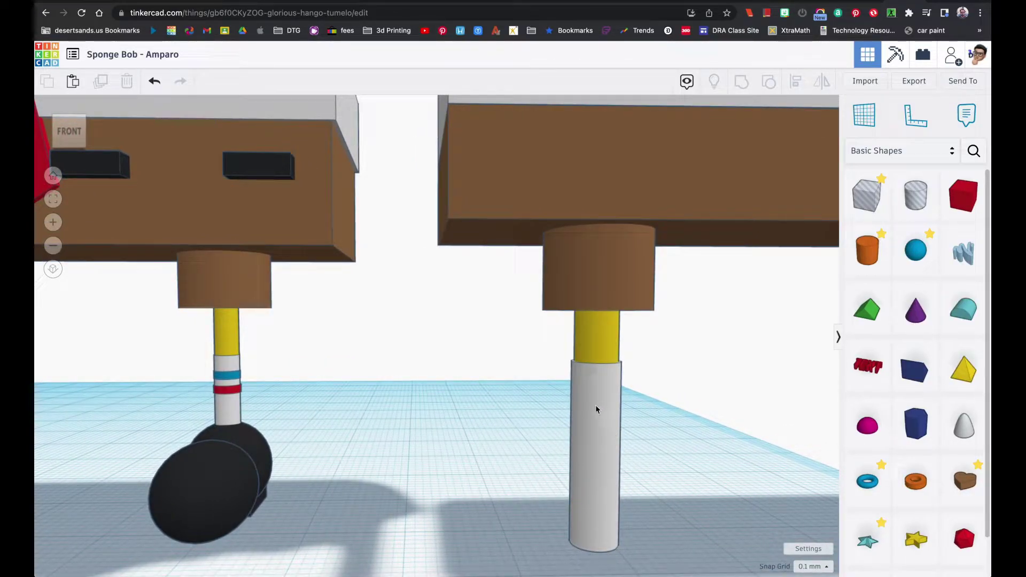
{"action": "left_click", "coordinate": [592, 424]}
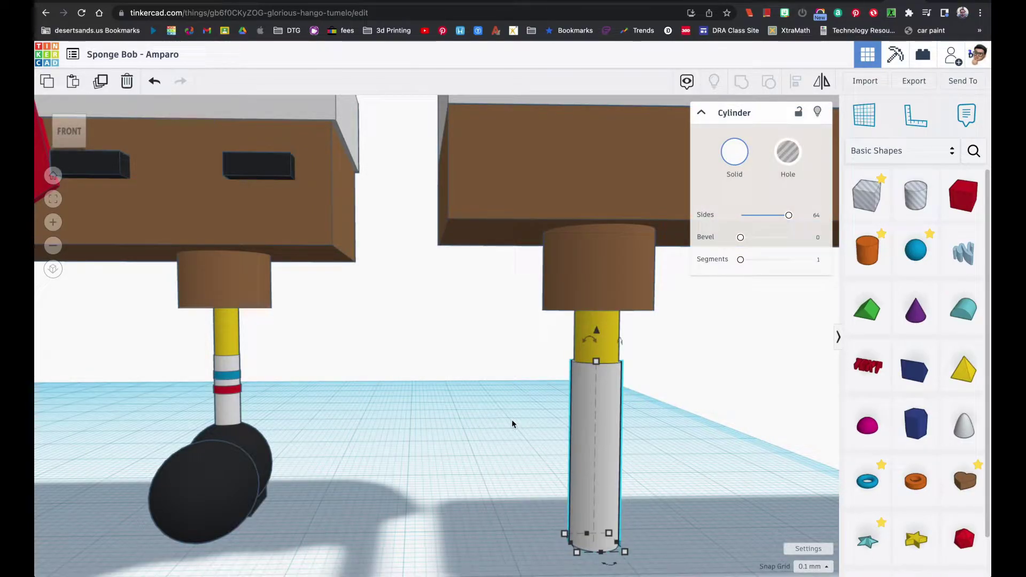
{"action": "mouse_move", "coordinate": [599, 373]}
{"action": "left_mouse_down"}
{"action": "mouse_move", "coordinate": [603, 532]}
{"action": "mouse_move", "coordinate": [601, 356]}
{"action": "left_mouse_up"}
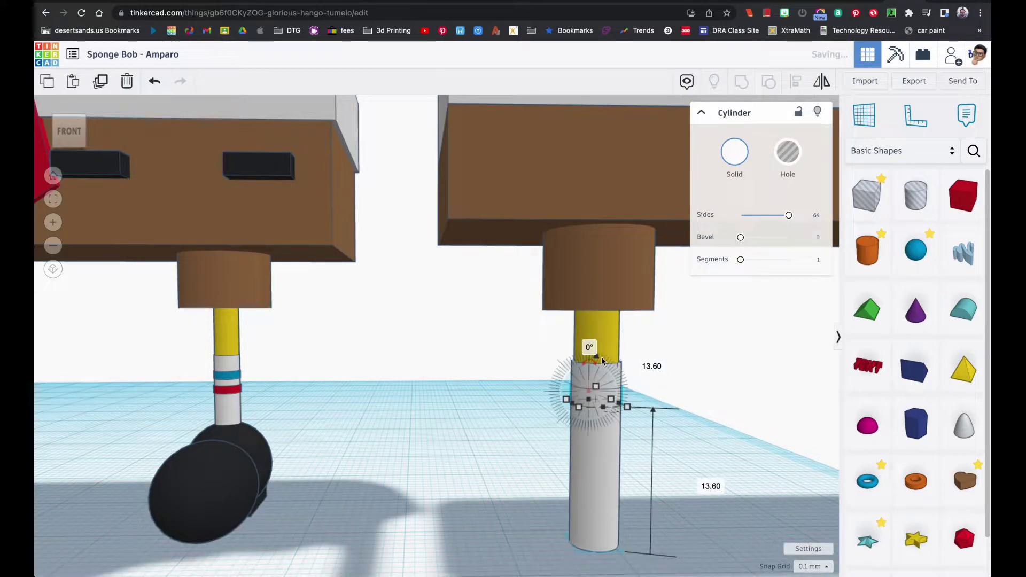
- Try bright and darker blue on the sock band and keep the bright blue
{"action": "left_click", "coordinate": [734, 152]}
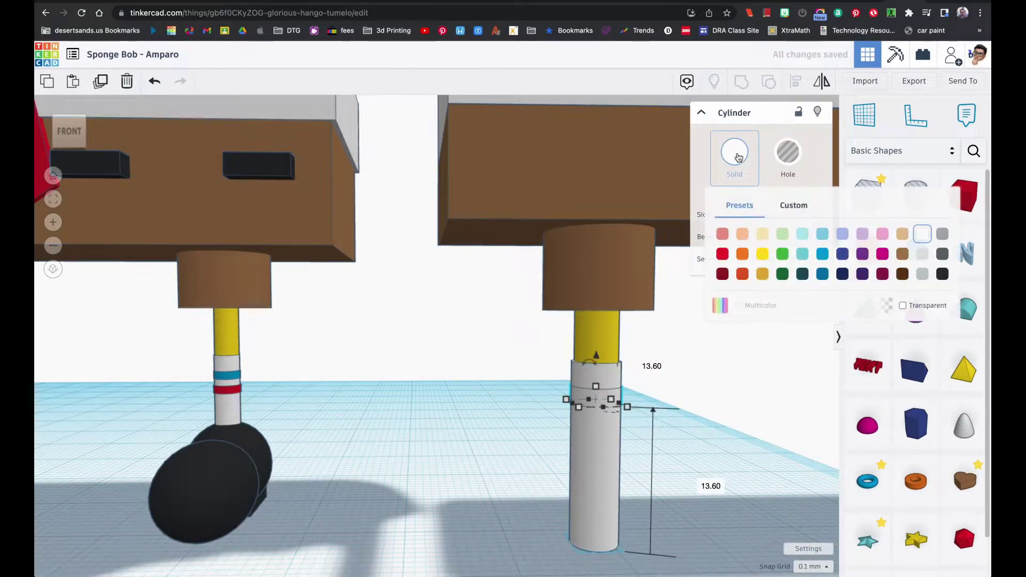
{"action": "left_click", "coordinate": [828, 254]}
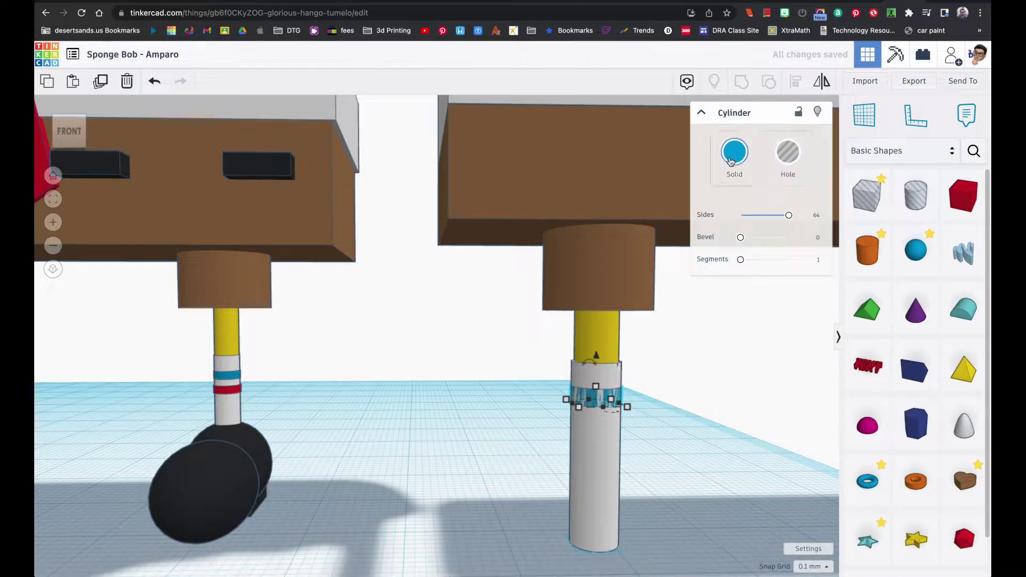
{"action": "left_click", "coordinate": [733, 153]}
{"action": "left_click", "coordinate": [821, 273]}
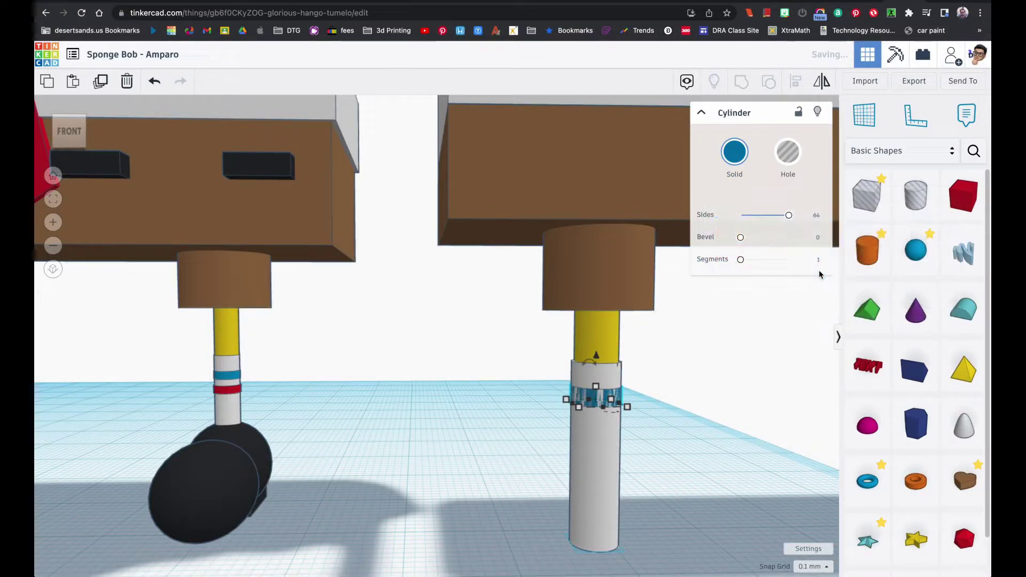
{"action": "left_click", "coordinate": [734, 160]}
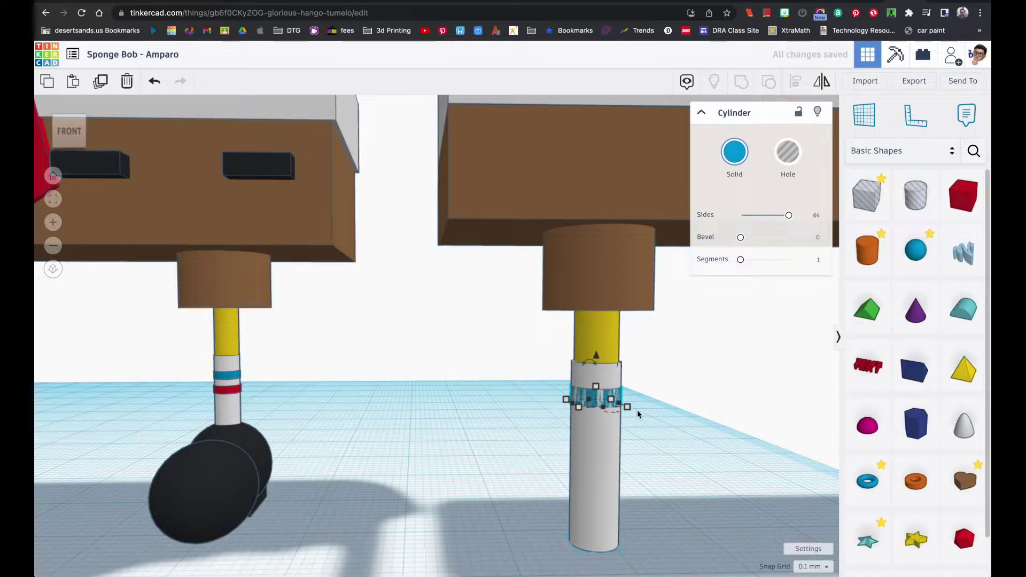
- Set the blue sock band's width and length to 5 mm each
{"action": "left_click", "coordinate": [639, 426]}
{"action": "type", "text": "5"}
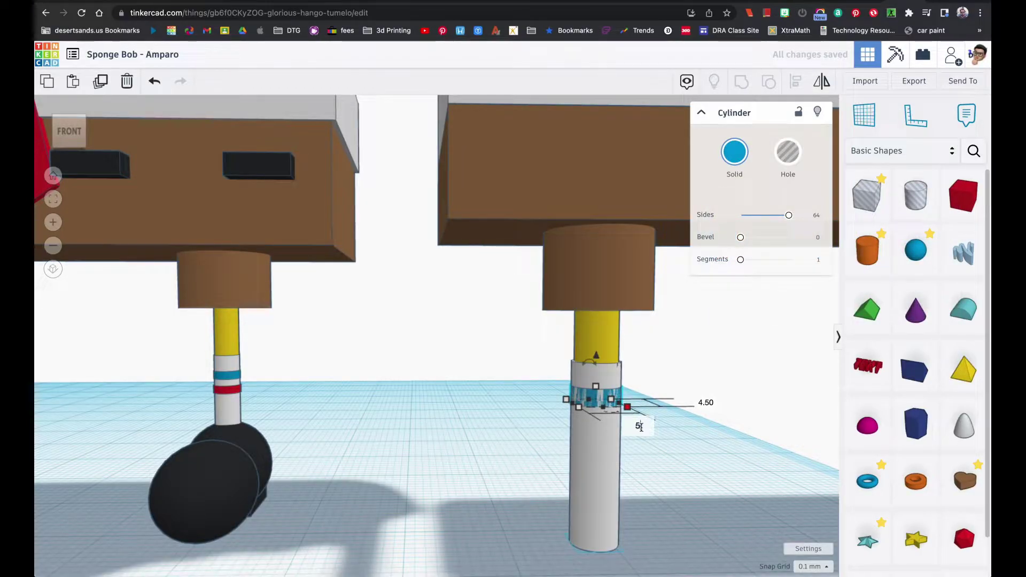
{"action": "key", "text": "Return"}
{"action": "left_click", "coordinate": [705, 402]}
{"action": "type", "text": "5"}
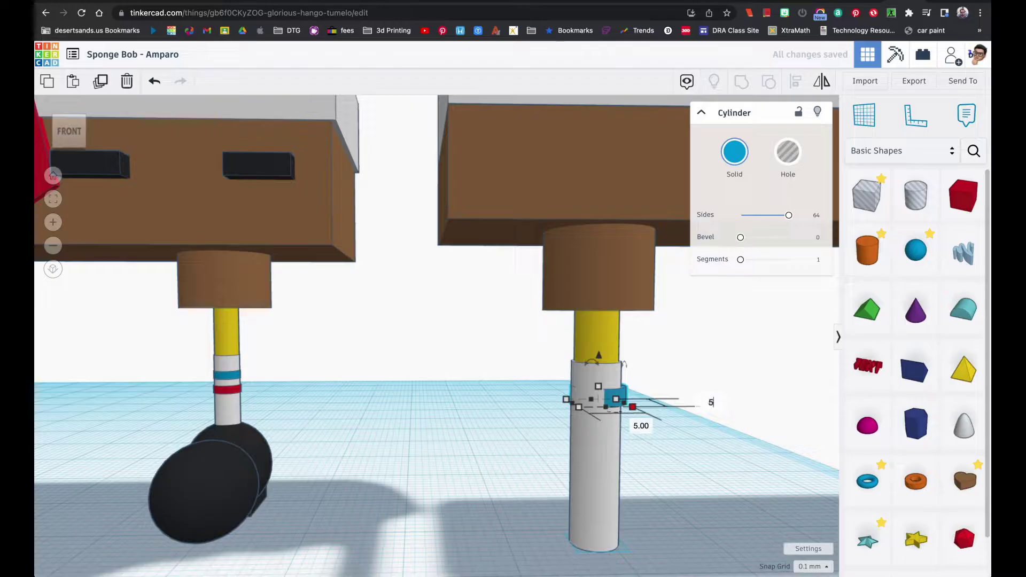
{"action": "key", "text": "Return"}
- Center the blue band on the white sock from side to side with Align
{"action": "left_click", "coordinate": [695, 449]}
{"action": "right_click_drag", "start_coordinate": [694, 451], "coordinate": [643, 453]}
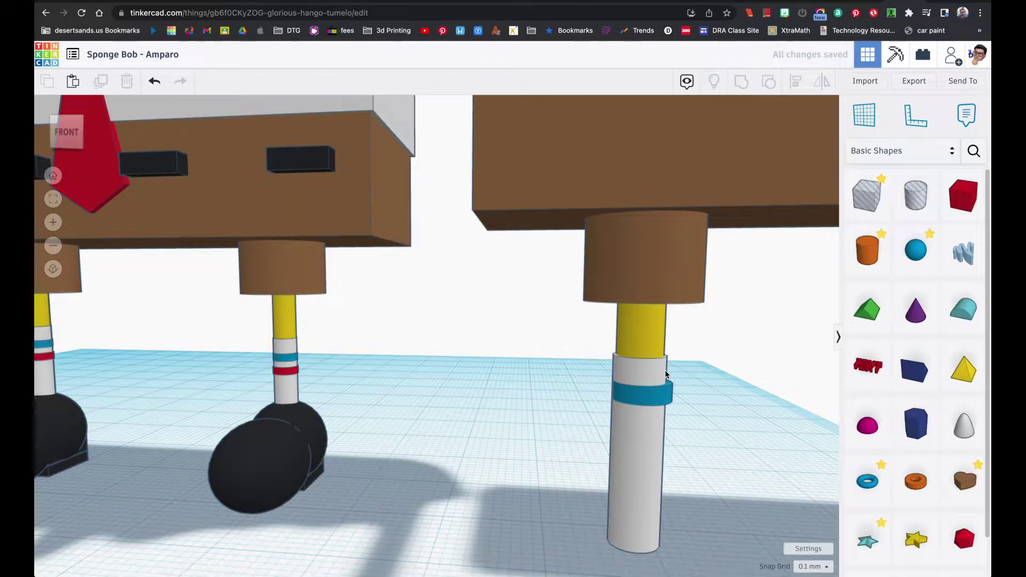
{"action": "left_click", "coordinate": [665, 374]}
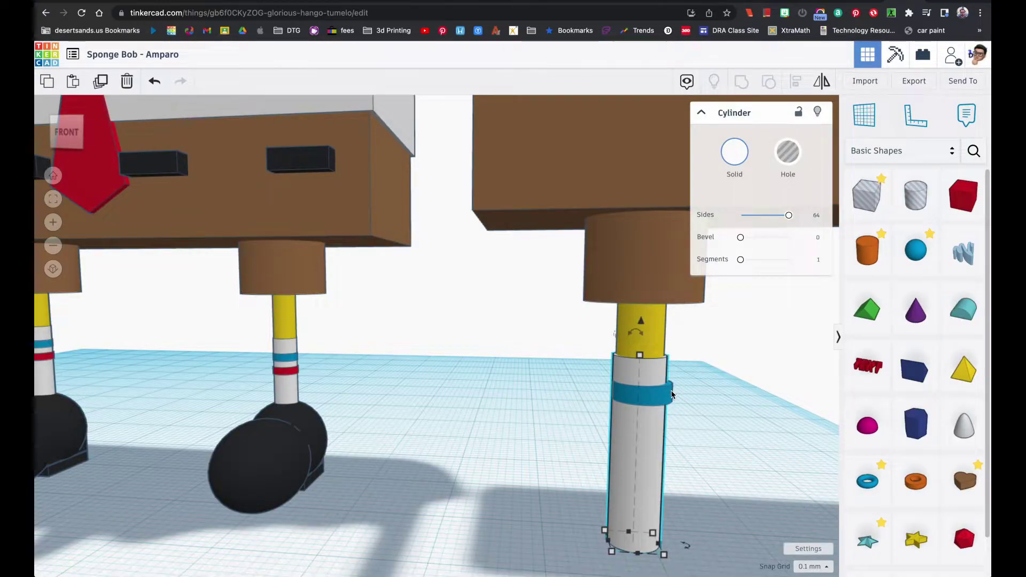
{"action": "left_click", "coordinate": [672, 395], "text": "shift"}
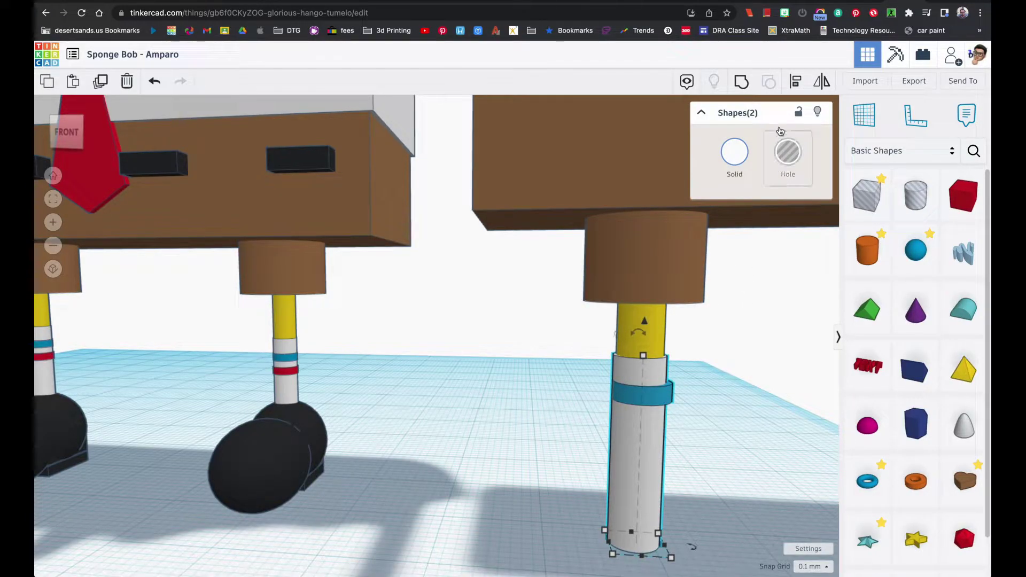
{"action": "left_click", "coordinate": [794, 83]}
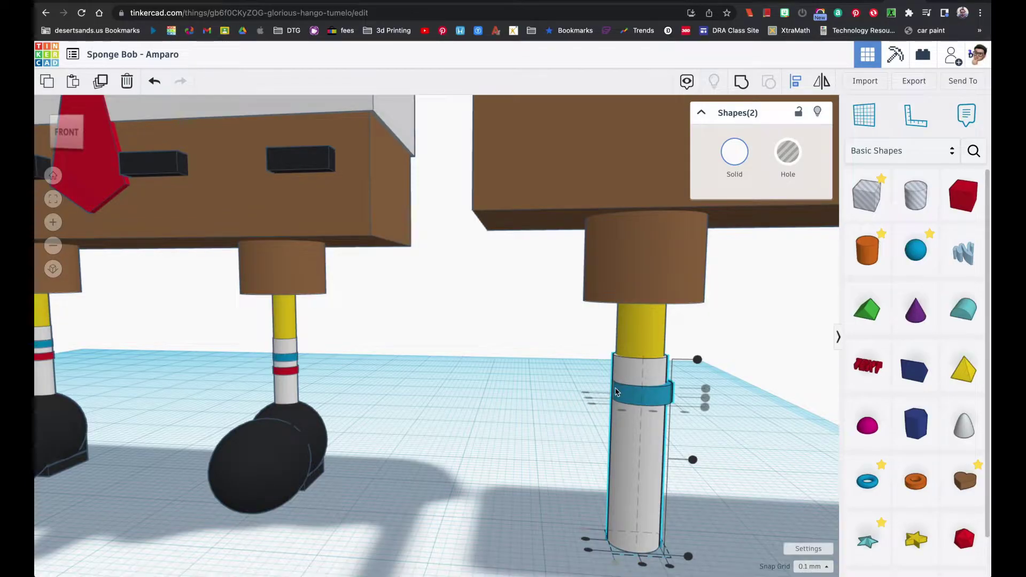
{"action": "mouse_move", "coordinate": [643, 571]}
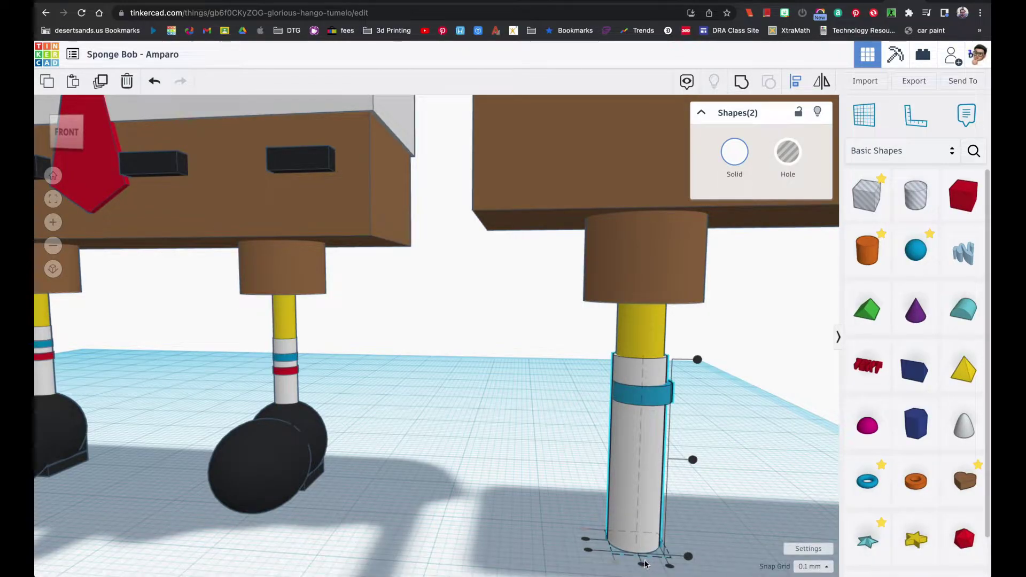
{"action": "key", "text": "Left"}
- Center the blue band on the white sock from front to back with Align
{"action": "left_click", "coordinate": [591, 541]}
{"action": "right_click_drag", "start_coordinate": [591, 538], "coordinate": [700, 539]}
{"action": "key", "text": "l"}
{"action": "scroll", "coordinate": [491, 513], "scroll_direction": "down", "scroll_amount": 2}
{"action": "scroll", "coordinate": [491, 514], "scroll_direction": "up", "scroll_amount": 1}
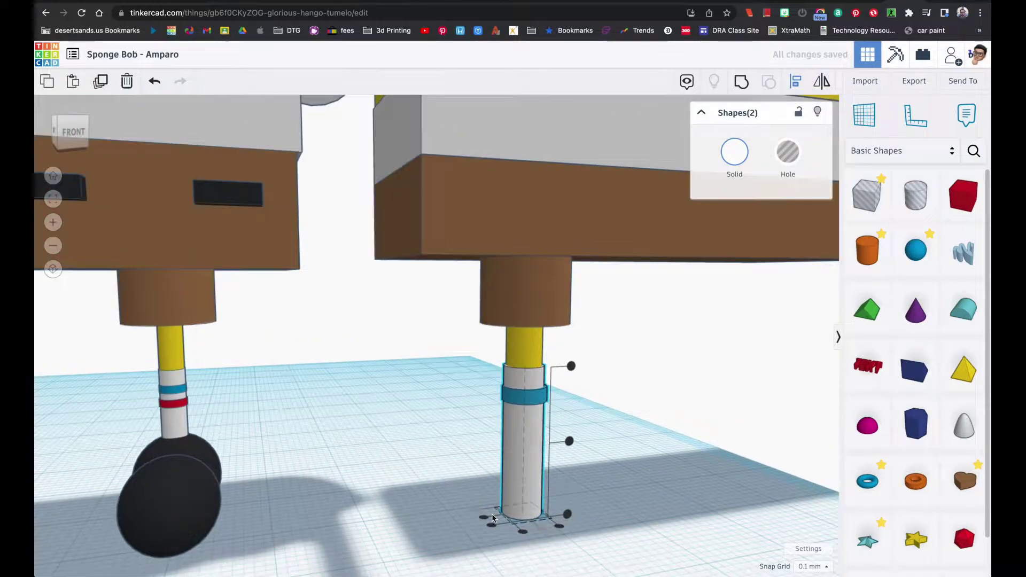
{"action": "scroll", "coordinate": [492, 514], "scroll_direction": "up", "scroll_amount": 5}
{"action": "scroll", "coordinate": [492, 514], "scroll_direction": "down", "scroll_amount": 4}
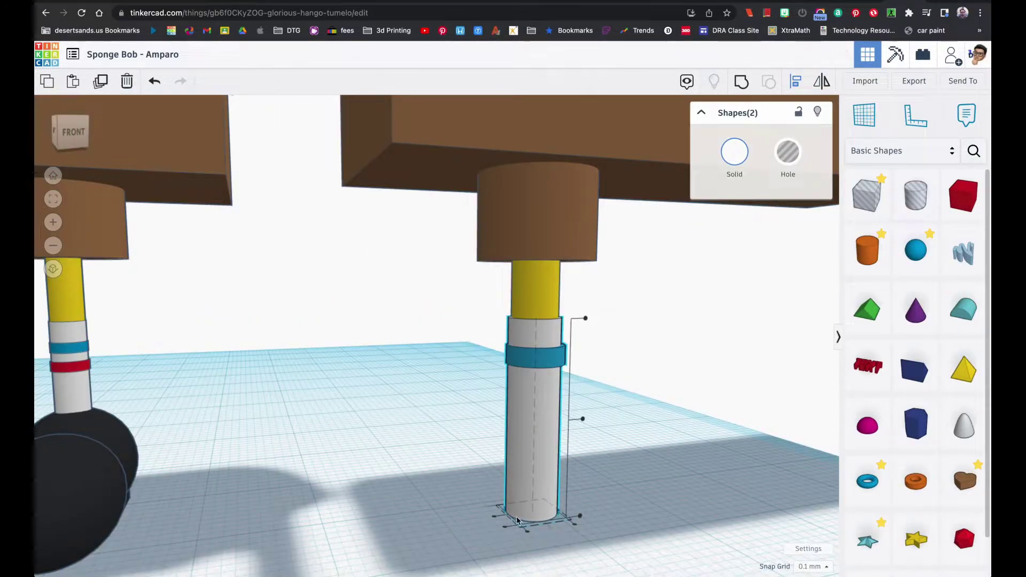
{"action": "scroll", "coordinate": [496, 518], "scroll_direction": "down", "scroll_amount": 3}
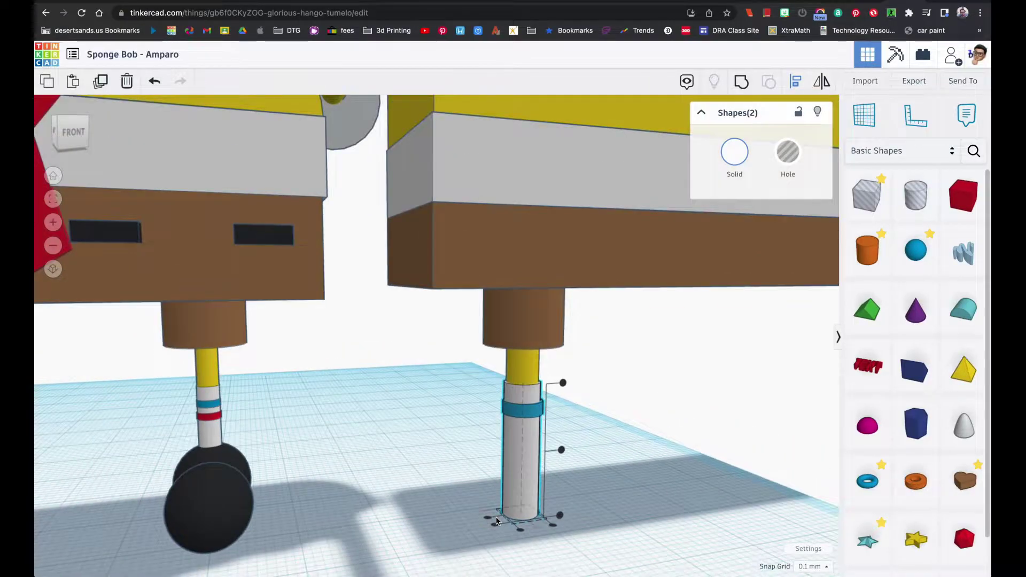
{"action": "scroll", "coordinate": [496, 517], "scroll_direction": "up", "scroll_amount": 8}
{"action": "left_click", "coordinate": [492, 514]}
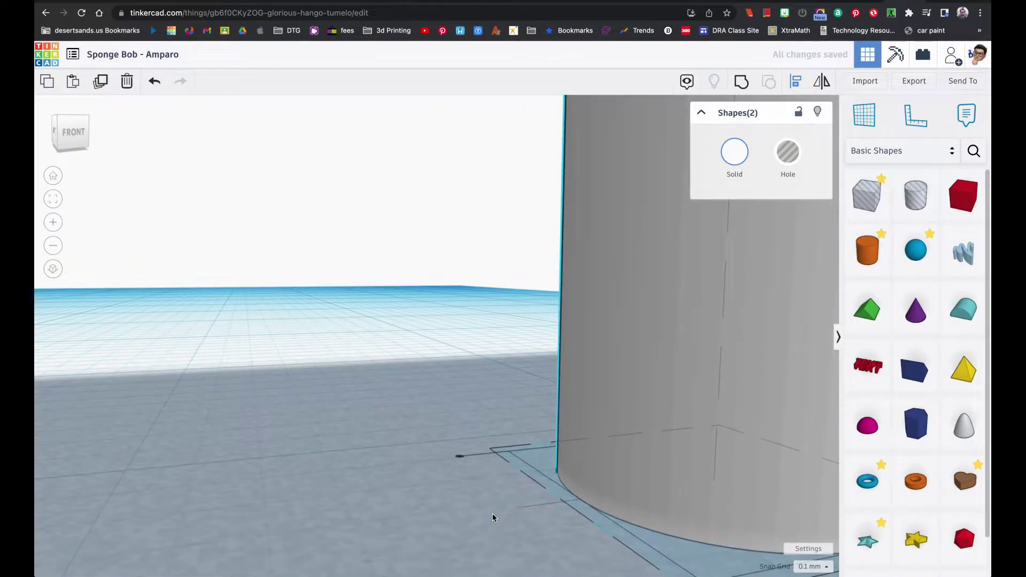
{"action": "scroll", "coordinate": [492, 514], "scroll_direction": "down", "scroll_amount": 6}
{"action": "scroll", "coordinate": [502, 505], "scroll_direction": "up", "scroll_amount": 3}
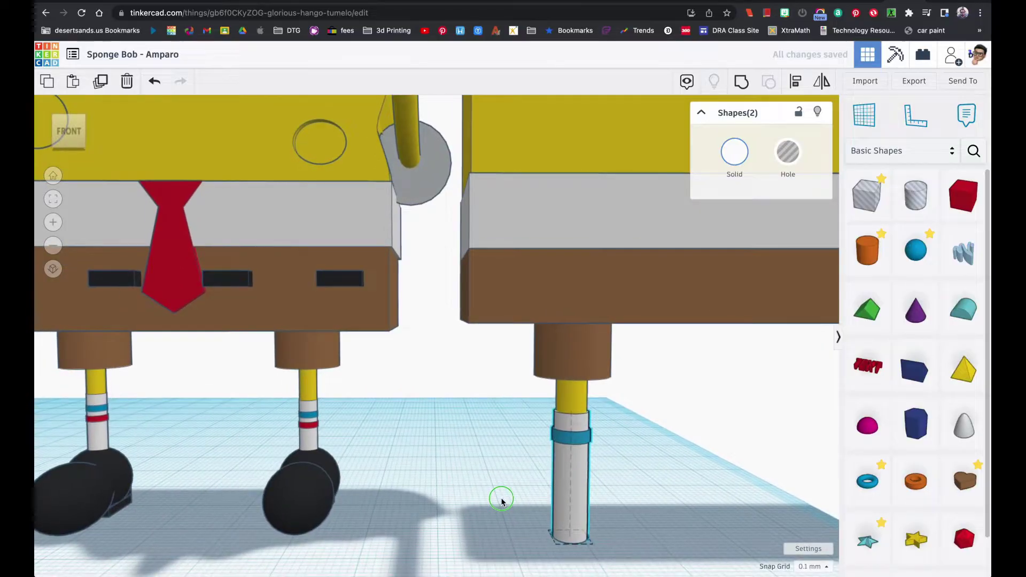
{"action": "key", "text": "l"}
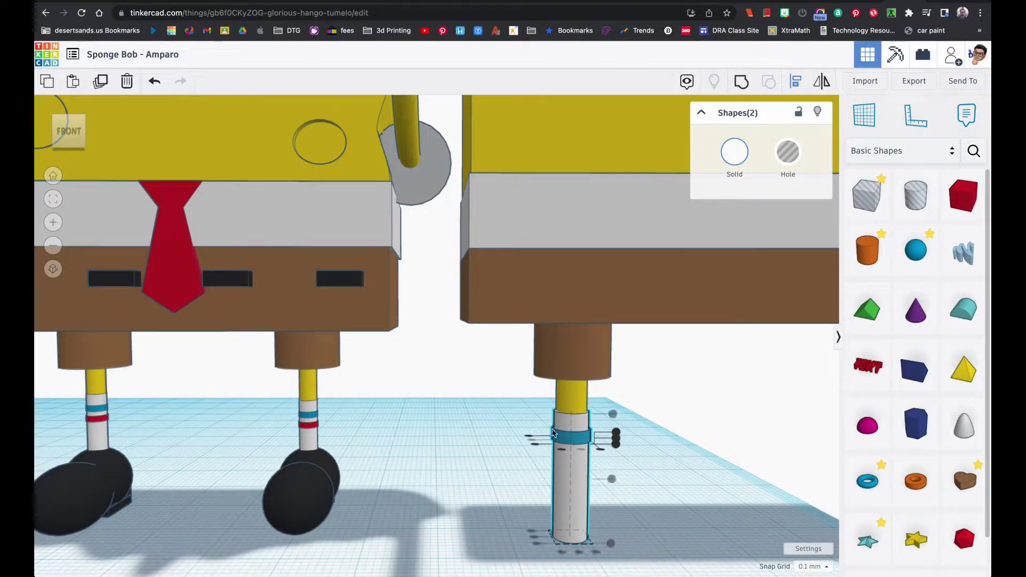
{"action": "left_click", "coordinate": [672, 464]}
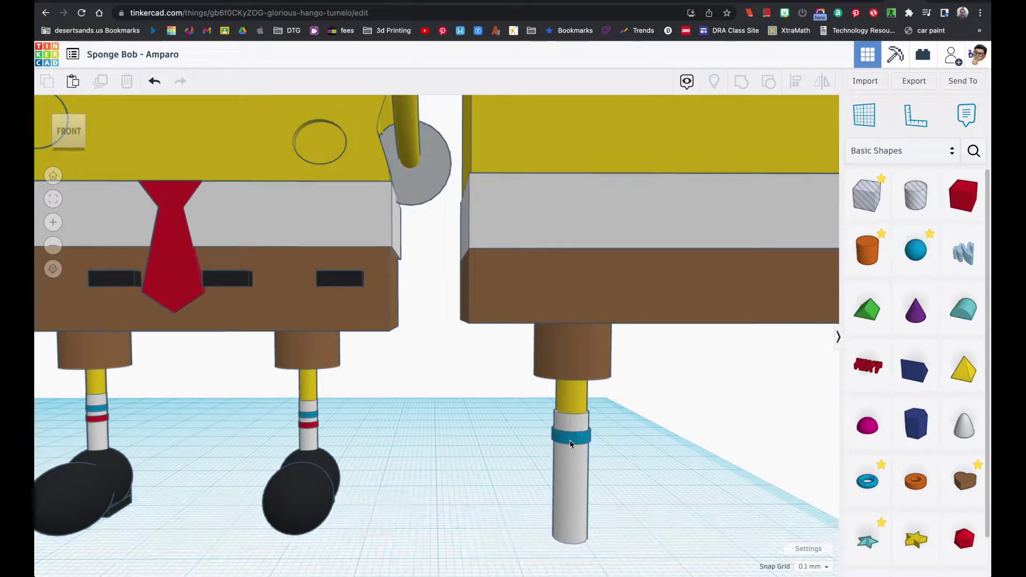
- Place a copy of the blue band 3 mm lower on the sock and color it red
{"action": "left_click", "coordinate": [569, 441]}
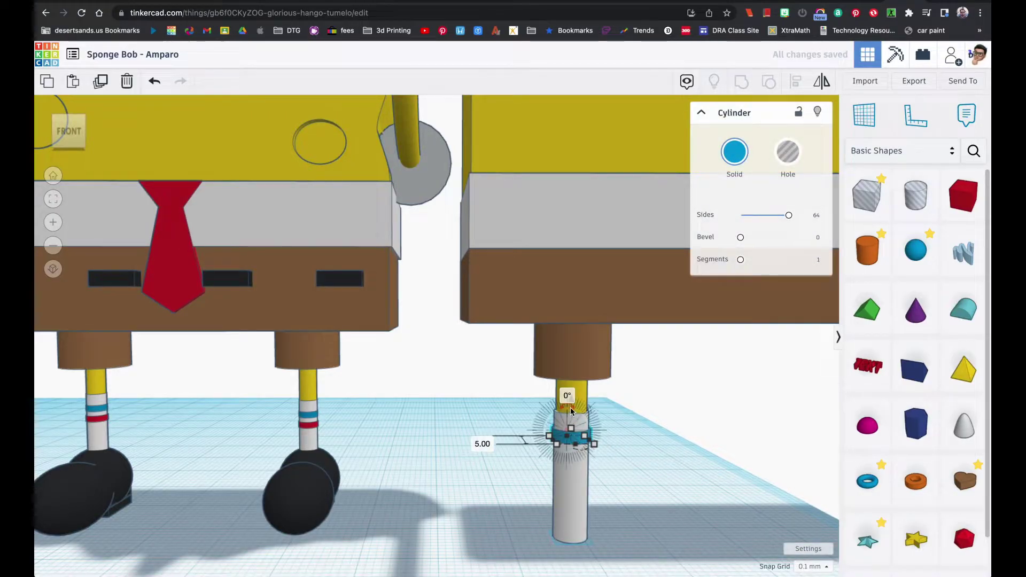
{"action": "left_click_drag", "start_coordinate": [571, 403], "coordinate": [574, 424]}
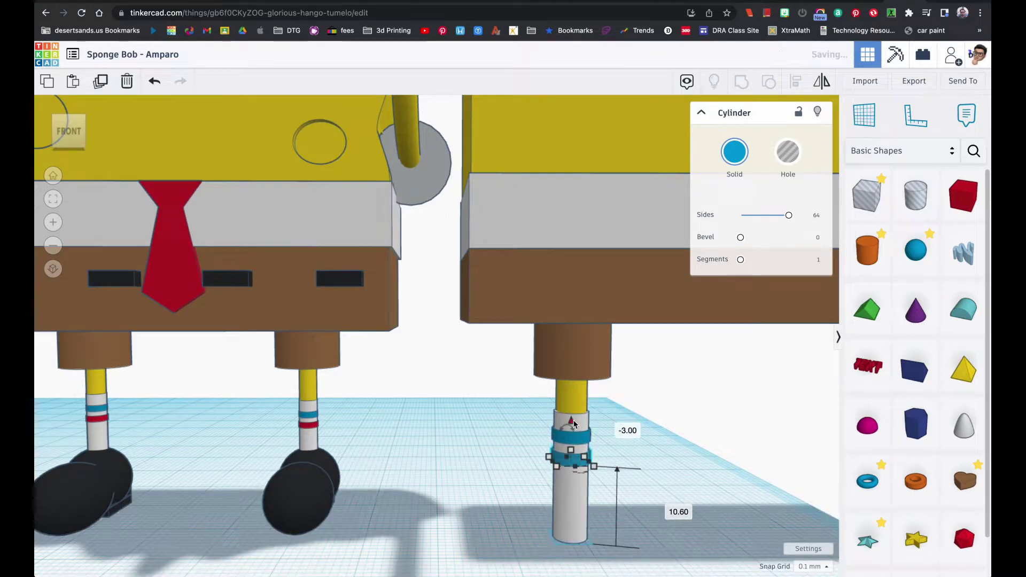
{"action": "left_click", "coordinate": [735, 152]}
{"action": "left_click", "coordinate": [722, 254]}
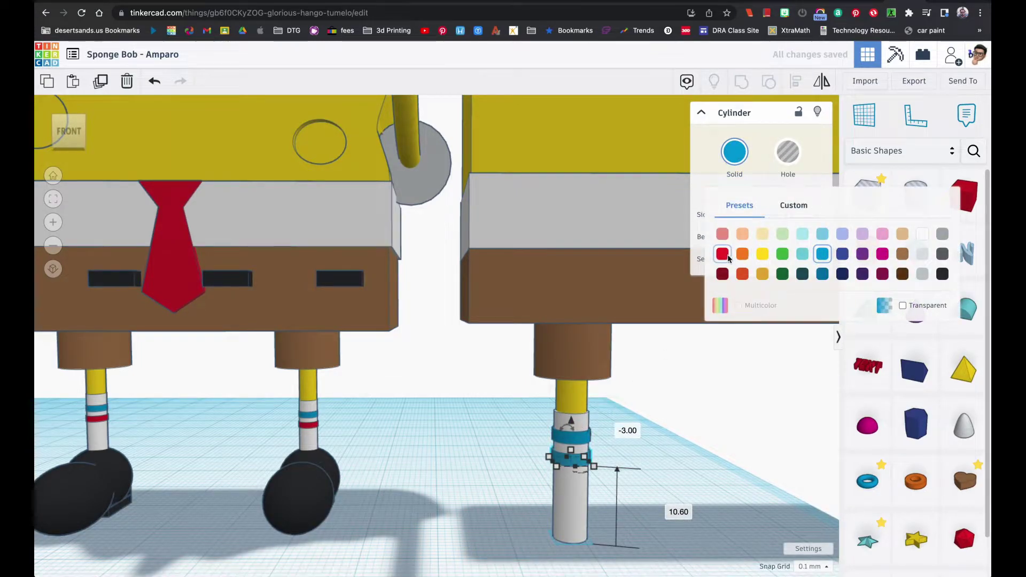
{"action": "left_click", "coordinate": [636, 416]}
{"action": "mouse_move", "coordinate": [615, 417]}
{"action": "right_mouse_down"}
{"action": "mouse_move", "coordinate": [579, 411]}
{"action": "mouse_move", "coordinate": [611, 415]}
{"action": "mouse_move", "coordinate": [609, 406]}
{"action": "right_mouse_up"}
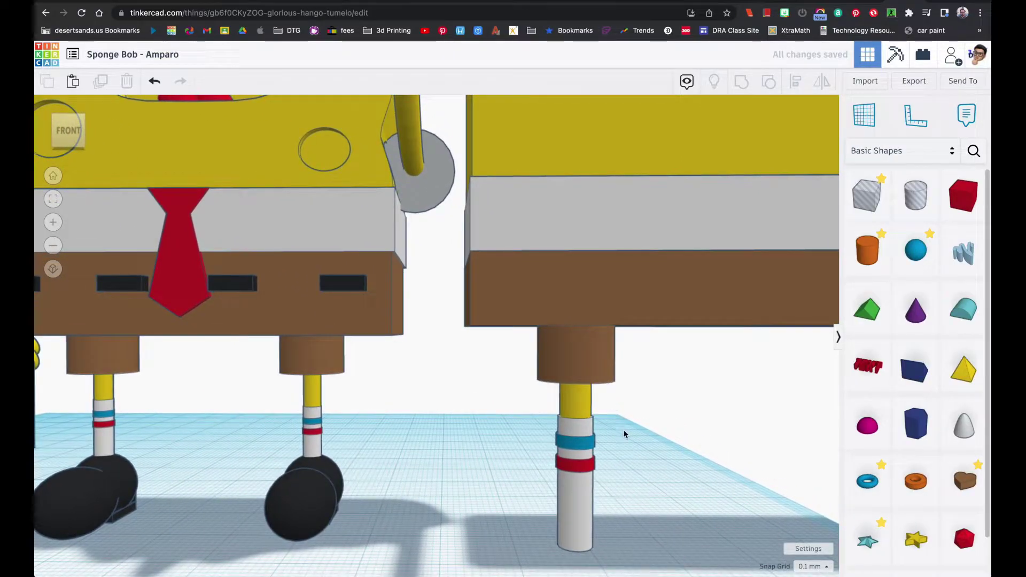
{"action": "mouse_move", "coordinate": [329, 487]}
{"action": "right_mouse_down"}
{"action": "mouse_move", "coordinate": [274, 479]}
{"action": "mouse_move", "coordinate": [453, 481]}
{"action": "mouse_move", "coordinate": [312, 485]}
{"action": "right_mouse_up"}
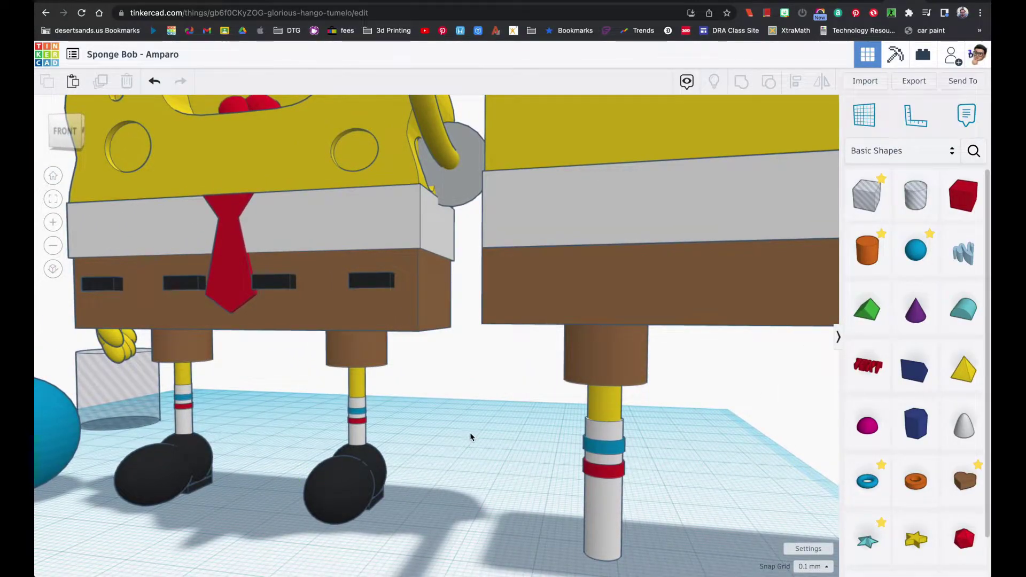
- Place a copy of the blue sphere near the new leg and color it black
{"action": "scroll", "coordinate": [471, 433], "scroll_direction": "down", "scroll_amount": 5}
{"action": "left_click", "coordinate": [174, 428]}
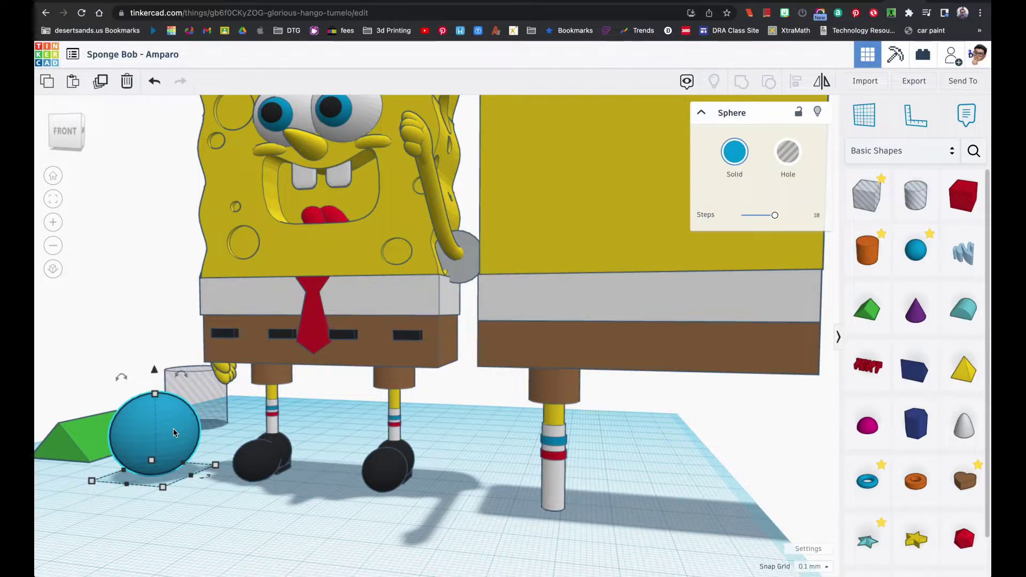
{"action": "left_click_drag", "start_coordinate": [175, 433], "coordinate": [527, 472], "text": "alt"}
{"action": "left_click", "coordinate": [734, 151]}
{"action": "left_click", "coordinate": [942, 274]}
- Scale the black sphere down uniformly to 10 mm high and move it onto the lower end of the sock
{"action": "right_click_drag", "start_coordinate": [614, 402], "coordinate": [526, 399]}
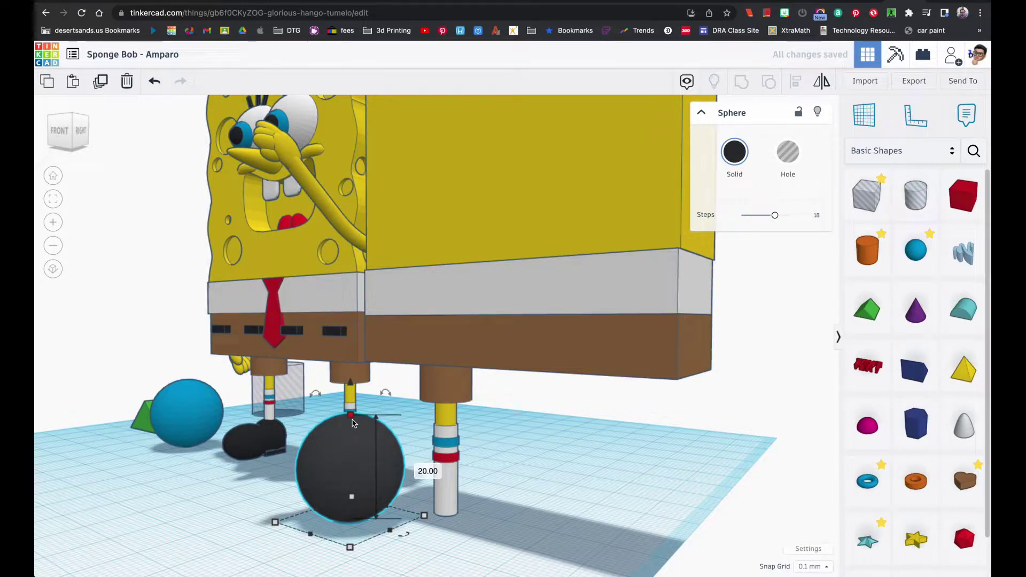
{"action": "left_click_drag", "start_coordinate": [350, 421], "coordinate": [351, 464], "text": "shift"}
{"action": "left_click", "coordinate": [411, 491]}
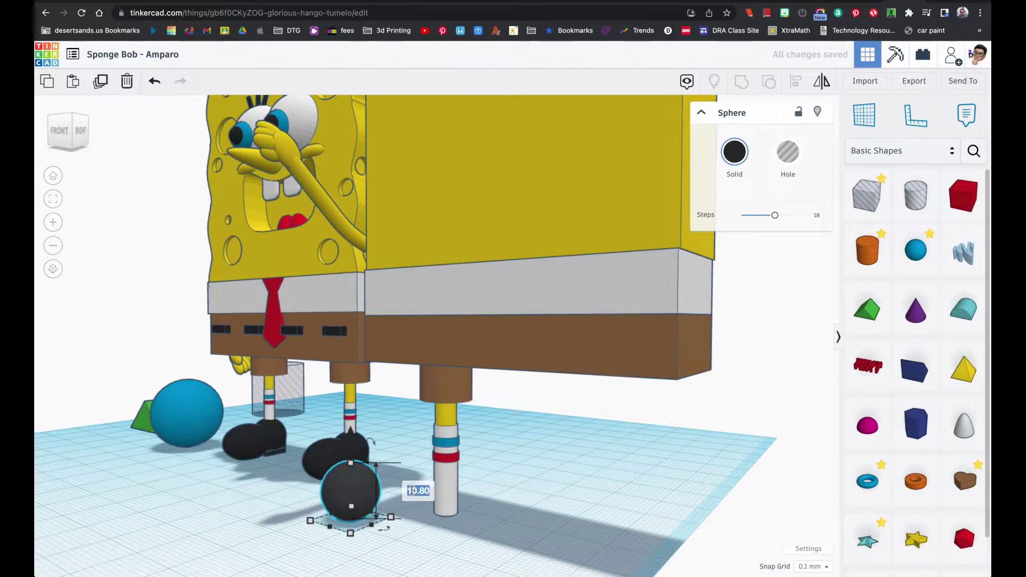
{"action": "type", "text": "10"}
{"action": "key", "text": "Return"}
{"action": "left_click_drag", "start_coordinate": [362, 486], "coordinate": [460, 482]}
{"action": "right_click_drag", "start_coordinate": [460, 481], "coordinate": [436, 478]}
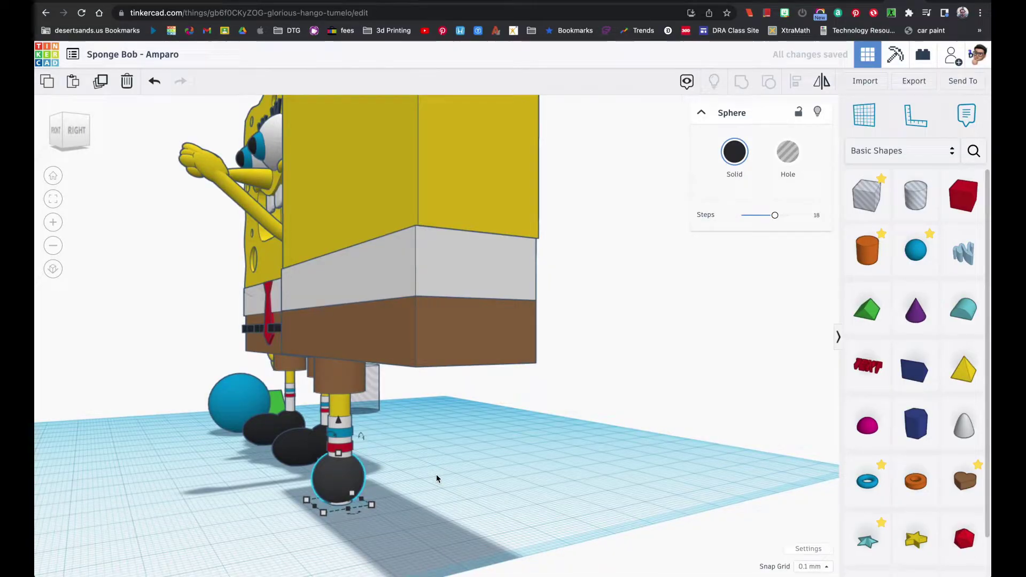
- Duplicate the black shoe sphere, set the copy's height and width to 10 mm each, and enlarge its remaining horizontal dimension
{"action": "left_click", "coordinate": [104, 87]}
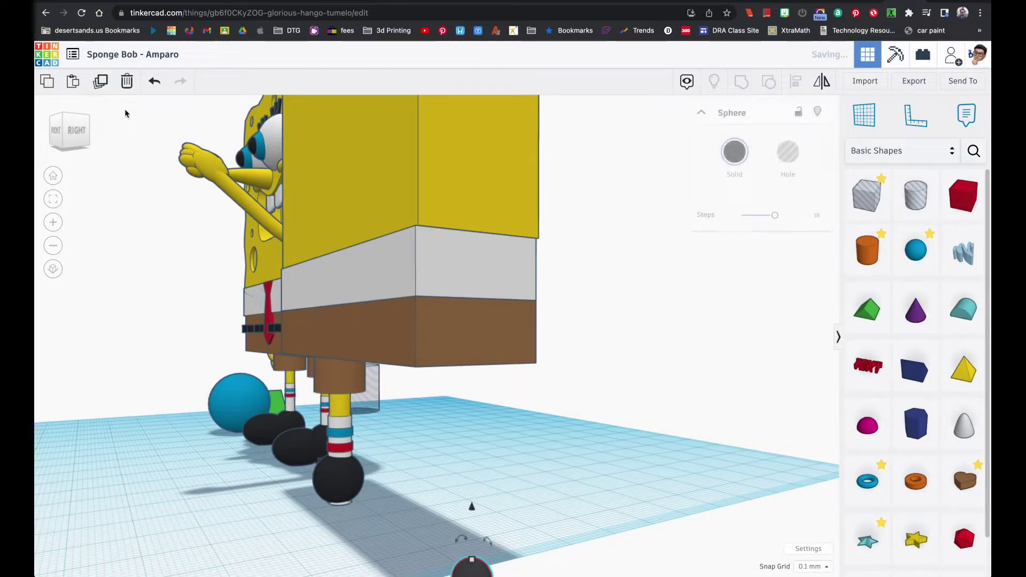
{"action": "scroll", "coordinate": [433, 414], "scroll_direction": "down", "scroll_amount": 2}
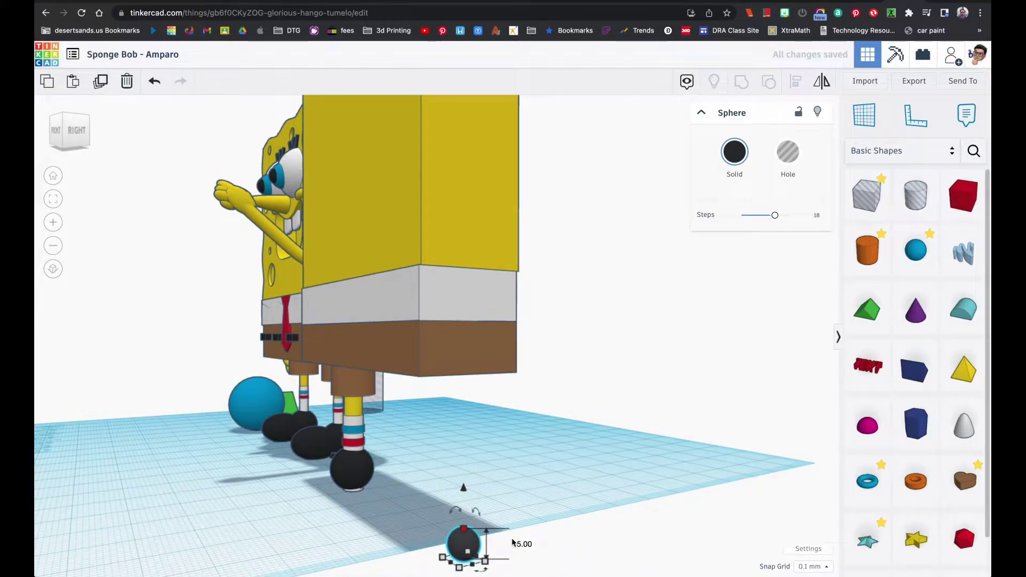
{"action": "key", "text": "Return"}
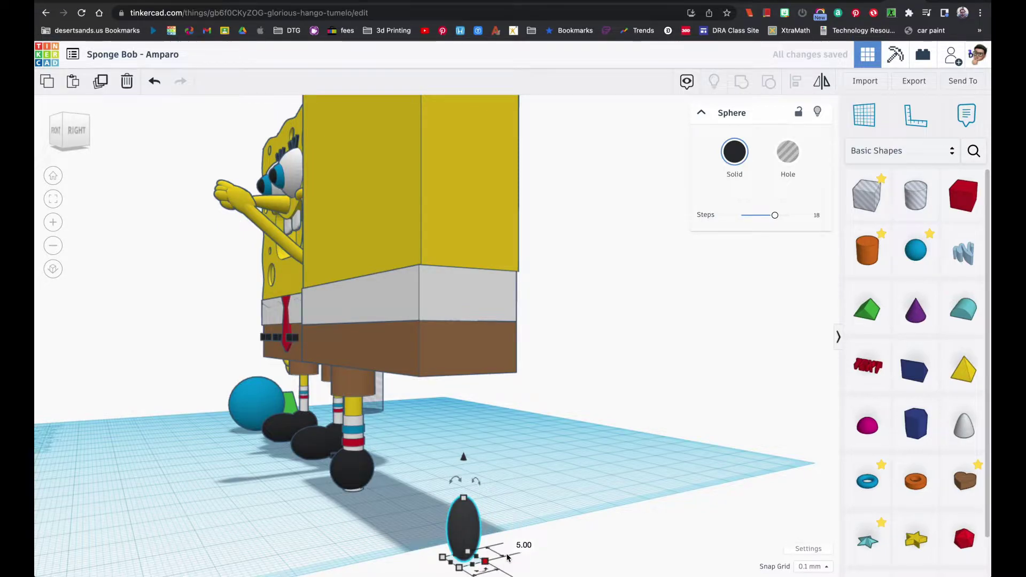
{"action": "type", "text": "10"}
{"action": "key", "text": "Return"}
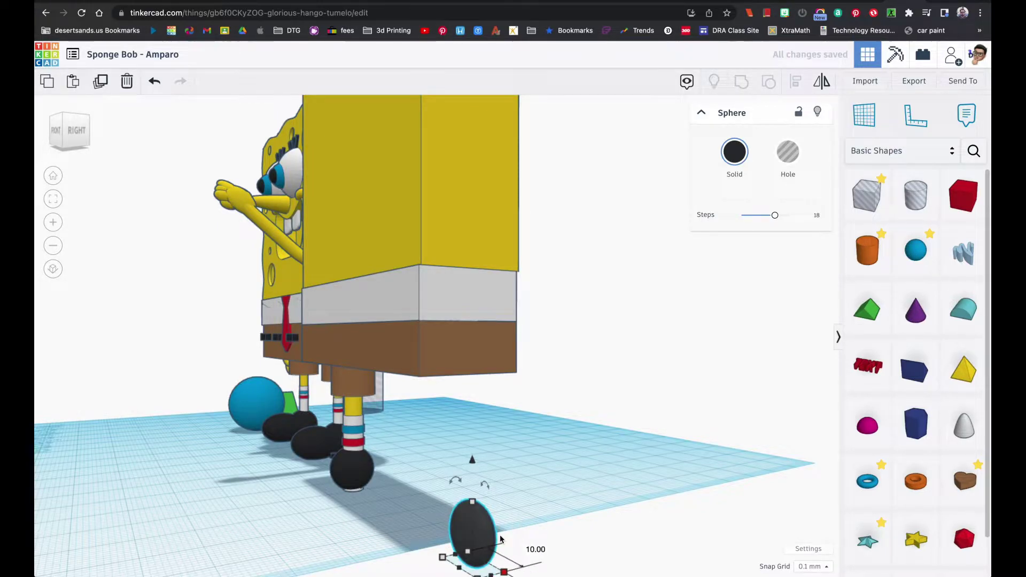
{"action": "left_click_drag", "start_coordinate": [486, 550], "coordinate": [351, 555]}
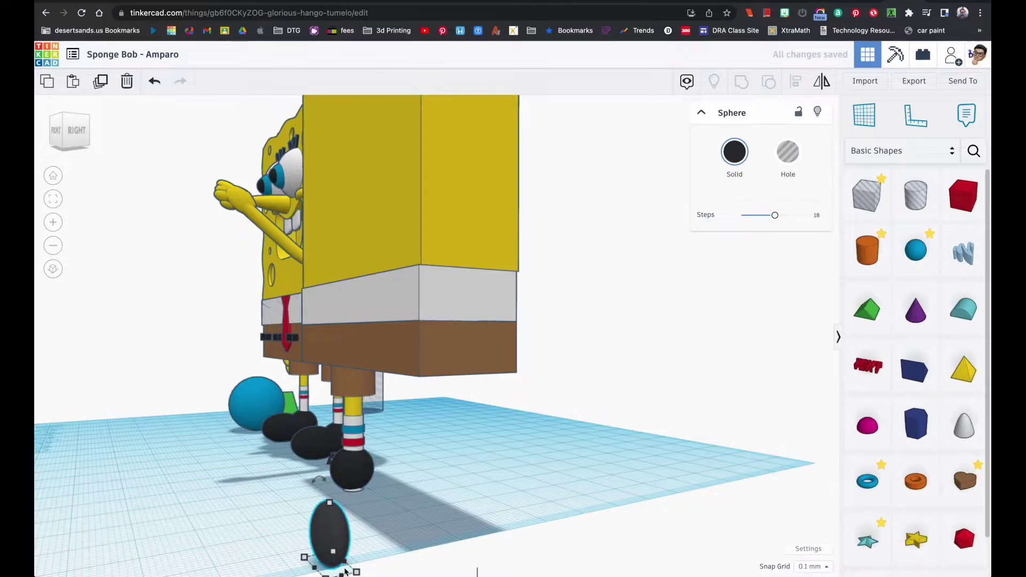
{"action": "left_click", "coordinate": [299, 534]}
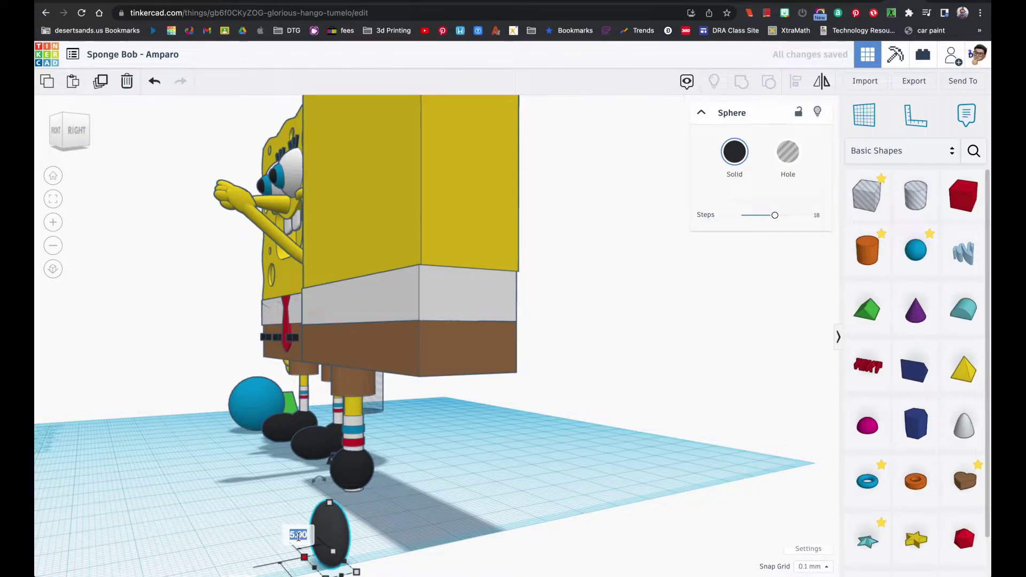
{"action": "key", "text": "Return"}
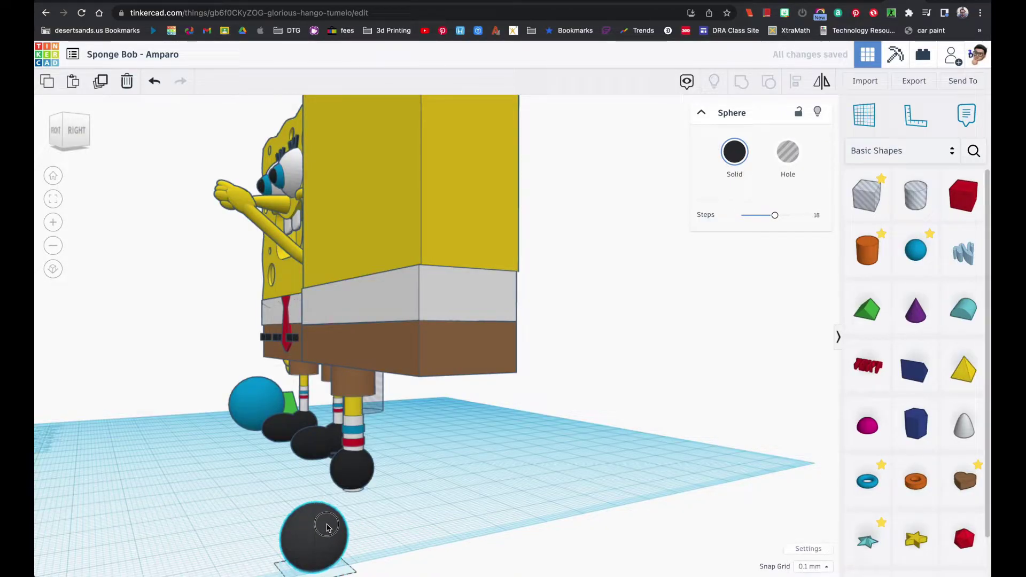
- Move the second black sphere to the front of the ankle sphere so the two overlap as the shoe's toe and heel
{"action": "right_click_drag", "start_coordinate": [396, 527], "coordinate": [644, 515]}
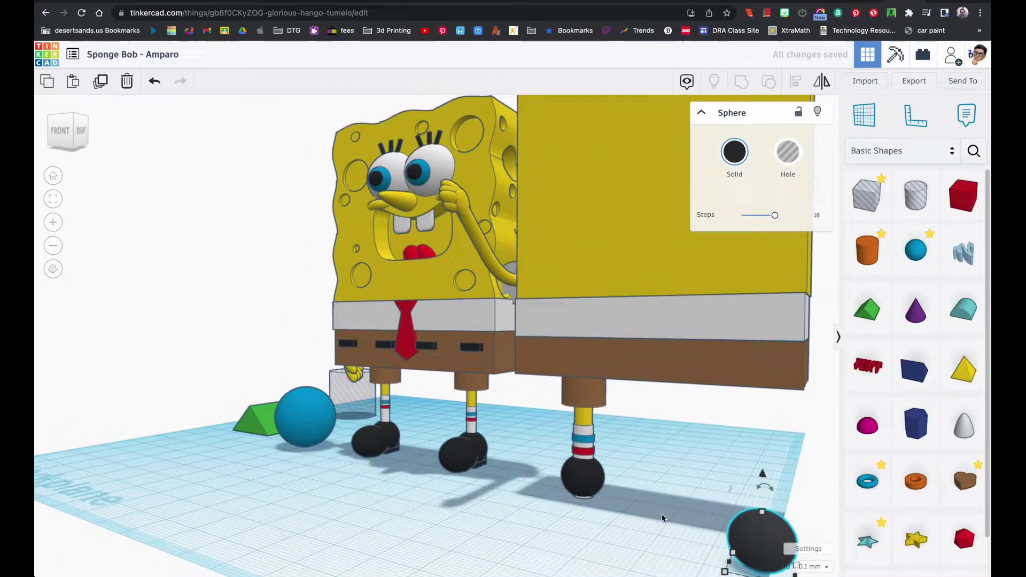
{"action": "left_click_drag", "start_coordinate": [771, 538], "coordinate": [588, 503]}
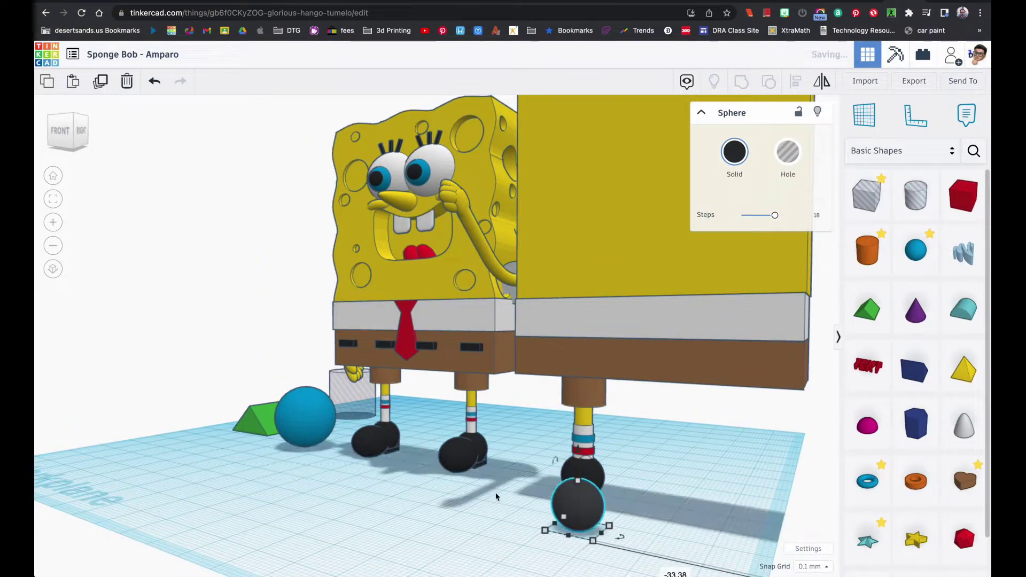
{"action": "left_click", "coordinate": [53, 200]}
{"action": "right_click_drag", "start_coordinate": [271, 335], "coordinate": [377, 341]}
{"action": "left_click_drag", "start_coordinate": [400, 337], "coordinate": [259, 289]}
{"action": "right_click_drag", "start_coordinate": [340, 313], "coordinate": [171, 319]}
{"action": "right_click_drag", "start_coordinate": [560, 335], "coordinate": [540, 332]}
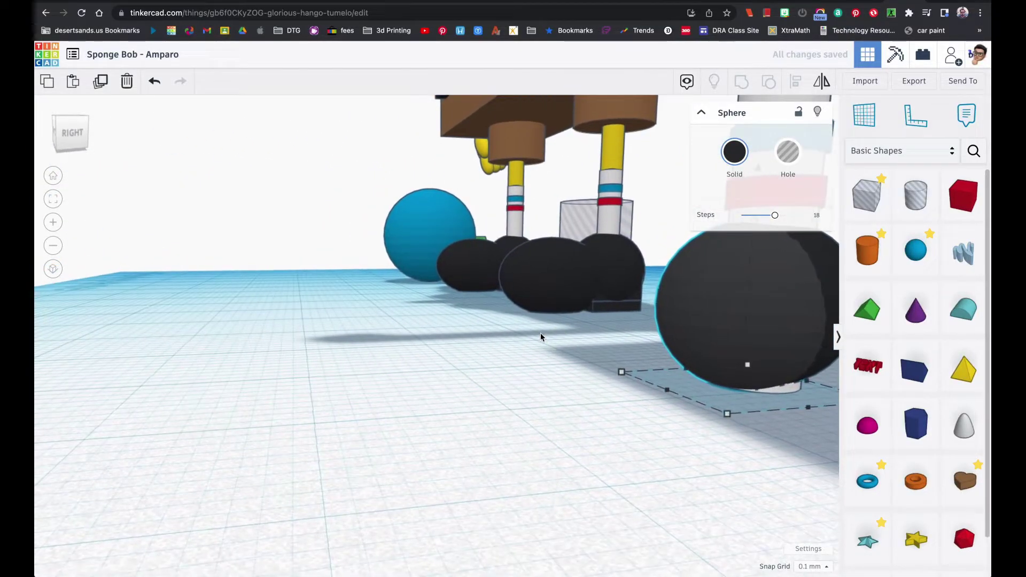
{"action": "key", "text": "Left"}
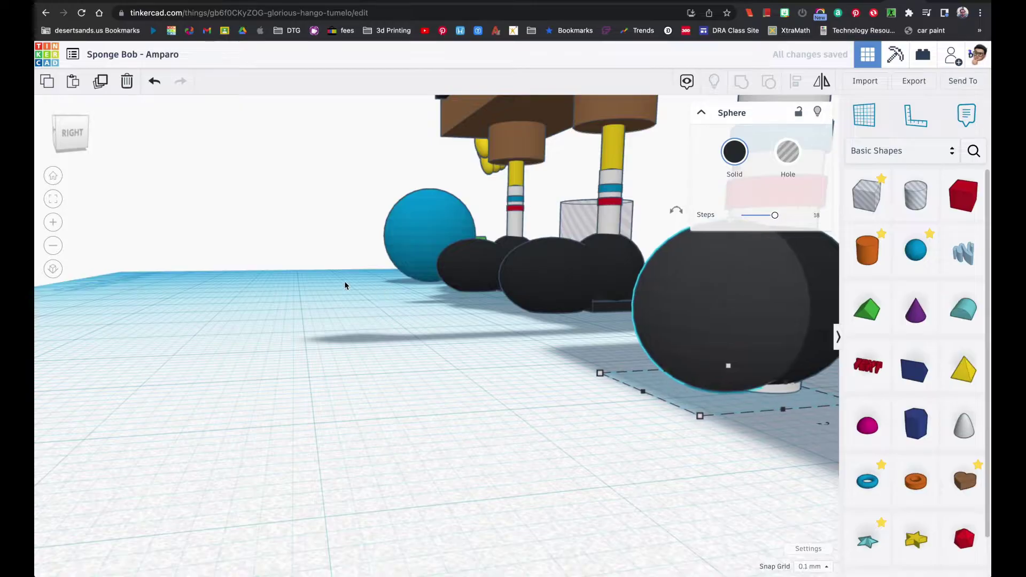
{"action": "left_click", "coordinate": [57, 201]}
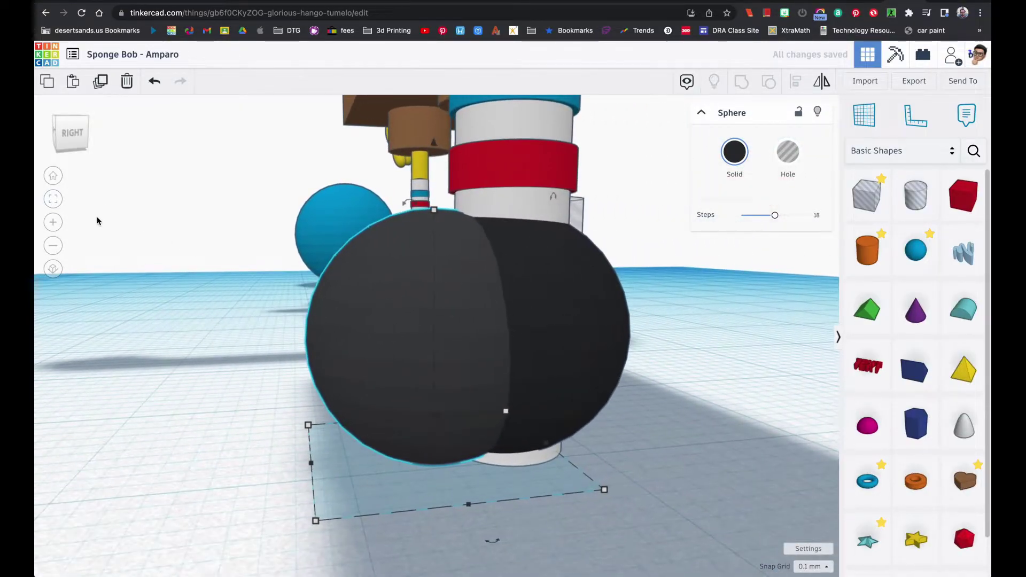
- Nudge the black toe sphere farther forward from the ankle sphere and compare the shoe with the SpongeBob reference picture
{"action": "key", "text": "Left"}
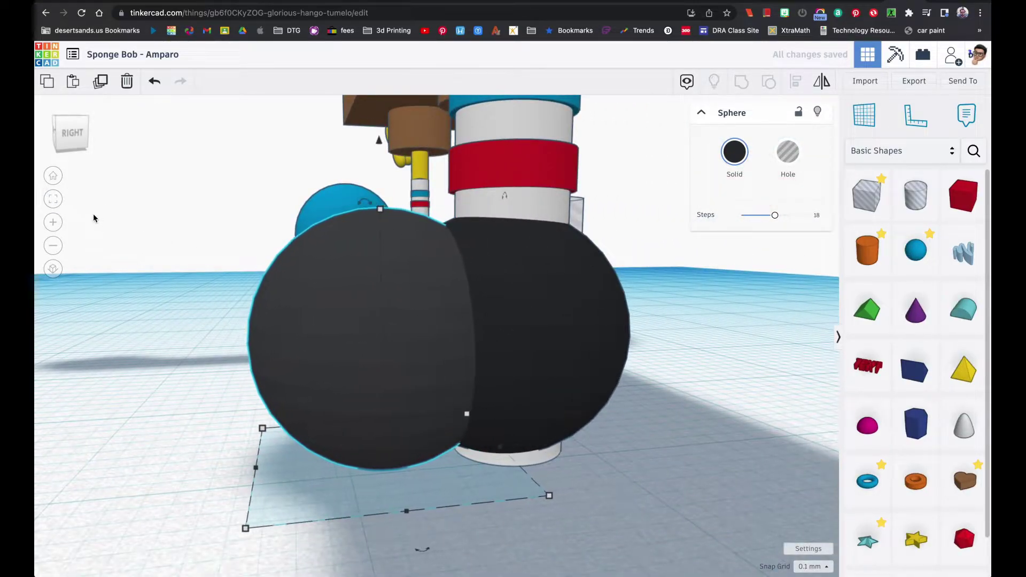
{"action": "key", "text": "Left"}
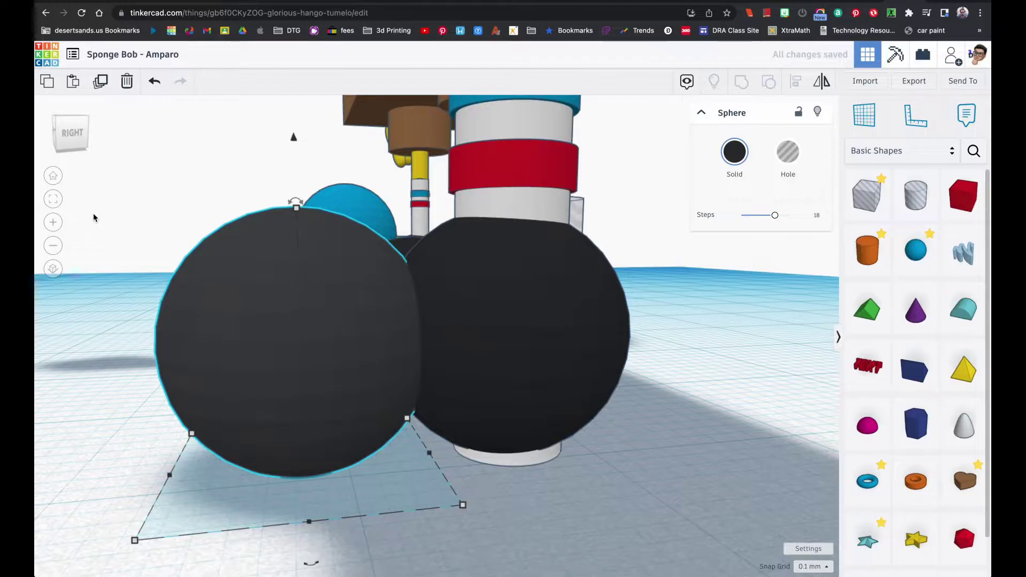
{"action": "key", "text": "super+Tab"}
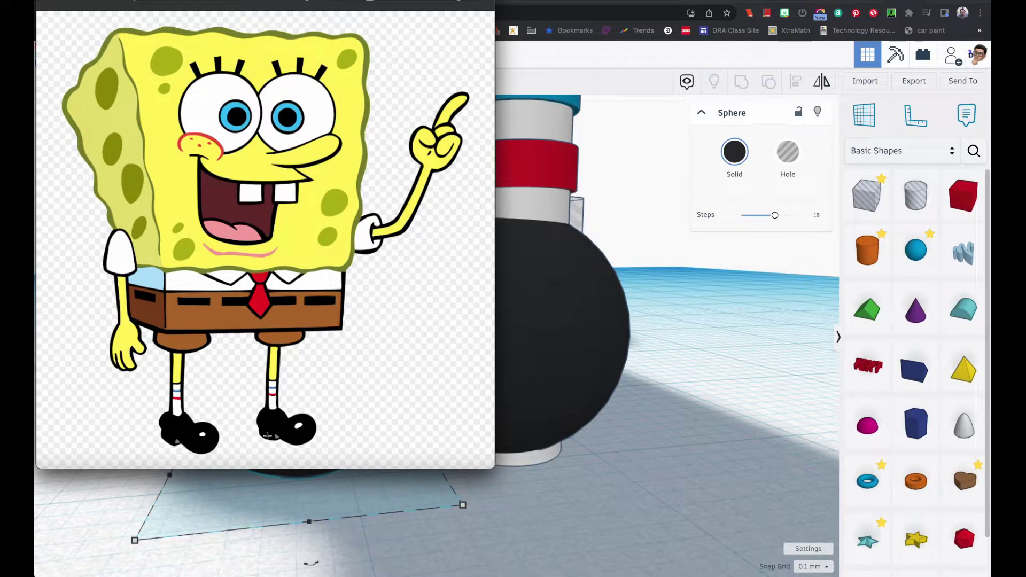
{"action": "left_click", "coordinate": [541, 454]}
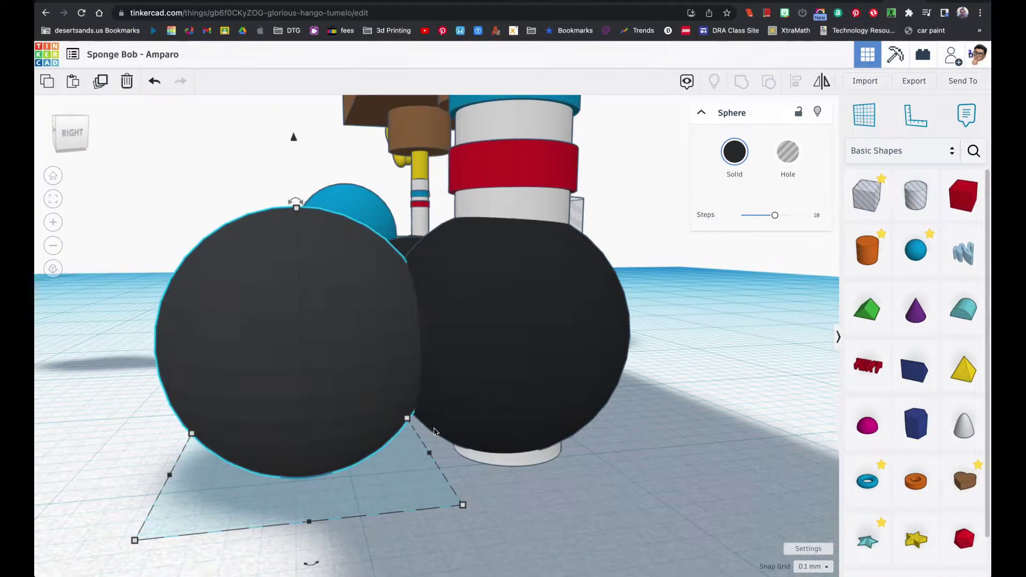
{"action": "mouse_move", "coordinate": [288, 405]}
{"action": "right_mouse_down"}
{"action": "mouse_move", "coordinate": [320, 407]}
{"action": "mouse_move", "coordinate": [258, 392]}
{"action": "mouse_move", "coordinate": [270, 398]}
{"action": "right_mouse_up"}
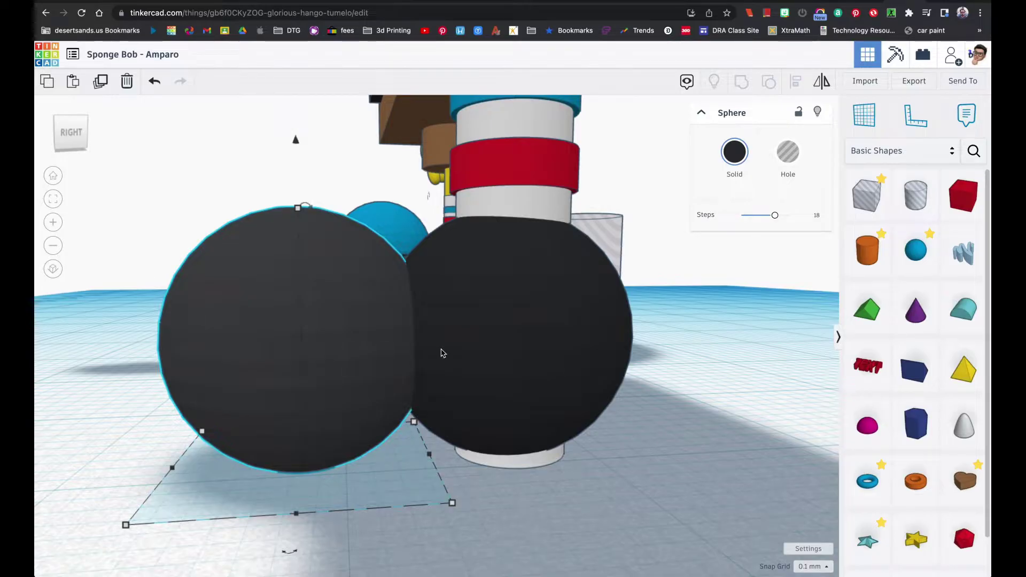
- Stretch the toe sphere to a front-to-back length of 15 mm
{"action": "mouse_move", "coordinate": [452, 504]}
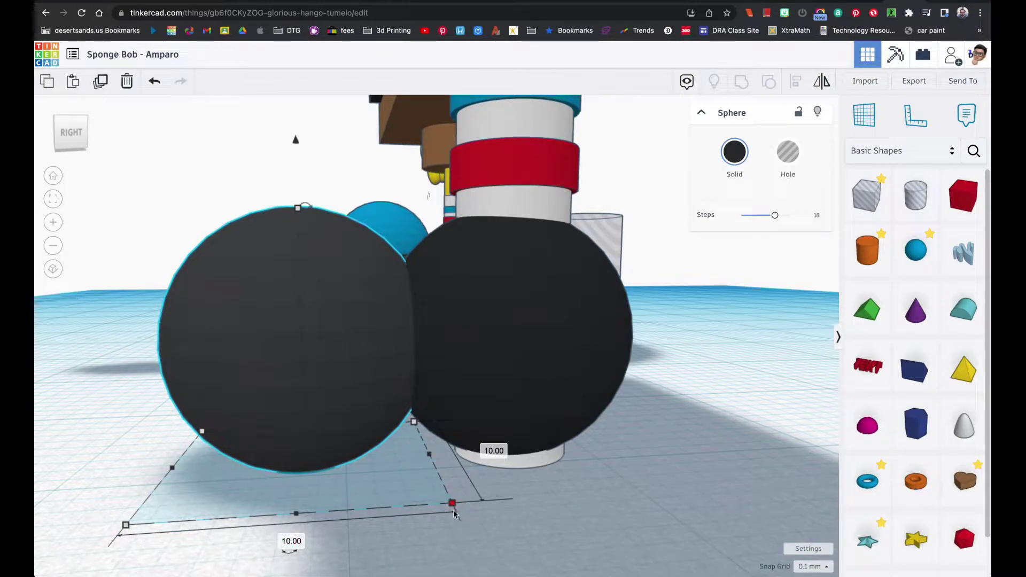
{"action": "left_click", "coordinate": [292, 541]}
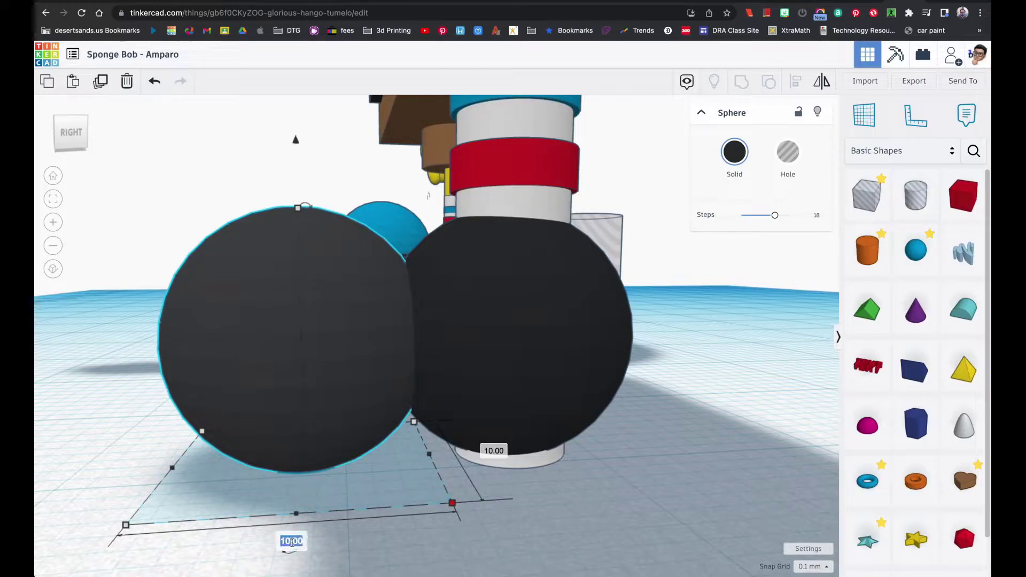
{"action": "type", "text": "15"}
{"action": "key", "text": "Return"}
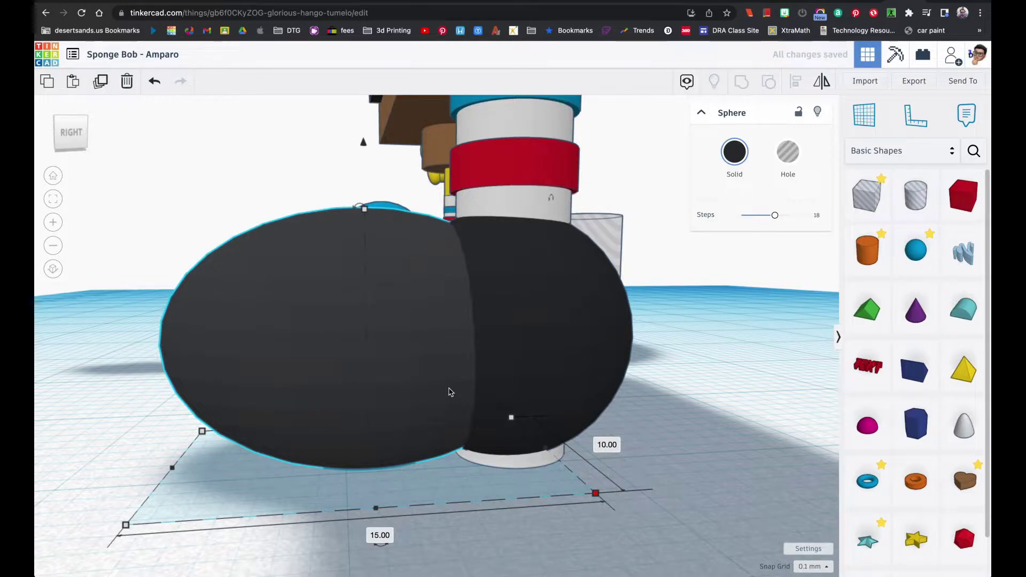
- Nudge the elongated toe sphere forward until it only slightly overlaps the ankle sphere
{"action": "right_click_drag", "start_coordinate": [419, 395], "coordinate": [305, 413]}
{"action": "key", "text": "Left"}
{"action": "key", "text": "Left"}
{"action": "key", "text": "Left"}
{"action": "key", "text": "Left"}
{"action": "key", "text": "Left"}
{"action": "key", "text": "Left"}
{"action": "key", "text": "Left"}
{"action": "key", "text": "Left"}
{"action": "key", "text": "Left"}
{"action": "key", "text": "Left"}
{"action": "key", "text": "Left"}
{"action": "key", "text": "Left"}
{"action": "key", "text": "Left"}
{"action": "key", "text": "Left"}
{"action": "key", "text": "Left"}
{"action": "key", "text": "Left"}
{"action": "key", "text": "Left"}
{"action": "key", "text": "Left"}
{"action": "key", "text": "Left"}
{"action": "key", "text": "Left"}
{"action": "key", "text": "Left"}
{"action": "key", "text": "Left"}
{"action": "key", "text": "Left"}
{"action": "key", "text": "Left"}
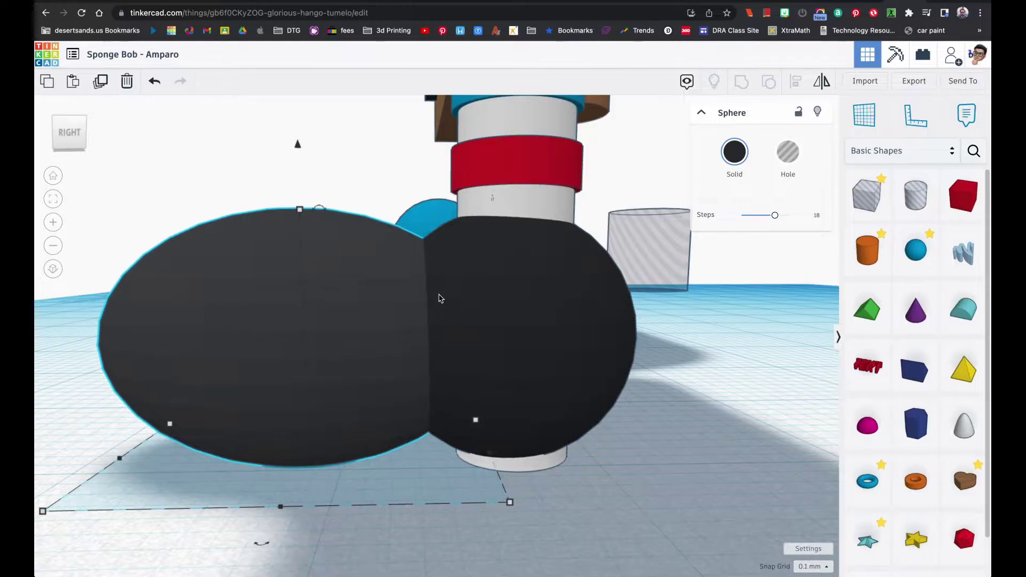
{"action": "key", "text": "Left"}
{"action": "key", "text": "Left"}
{"action": "key", "text": "Left"}
{"action": "key", "text": "Left"}
{"action": "right_click_drag", "start_coordinate": [425, 306], "coordinate": [495, 348]}
{"action": "right_click_drag", "start_coordinate": [390, 369], "coordinate": [408, 403]}
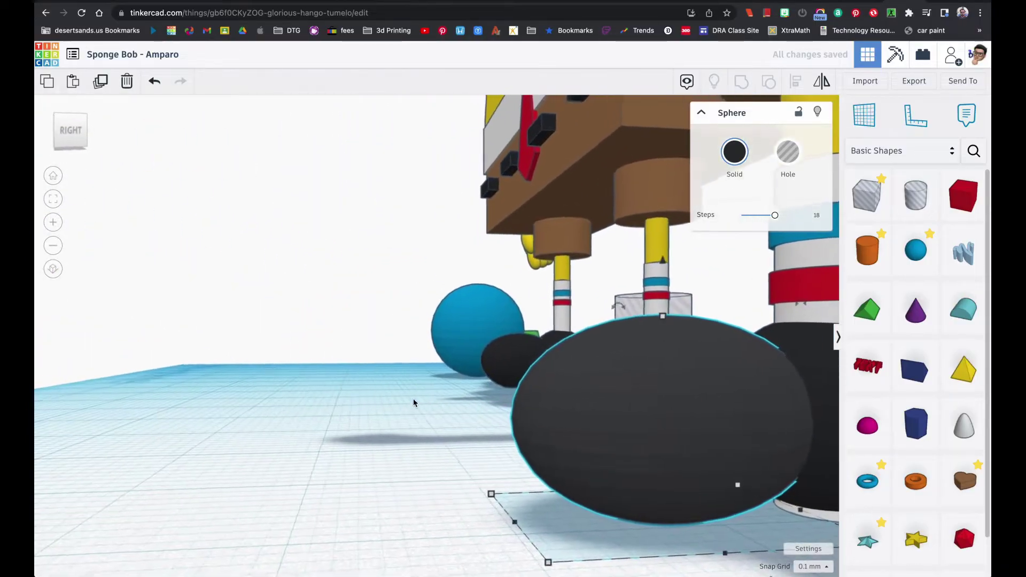
- Lower the toe sphere slightly so it sits a little below the ankle sphere
{"action": "left_click_drag", "start_coordinate": [623, 303], "coordinate": [636, 242]}
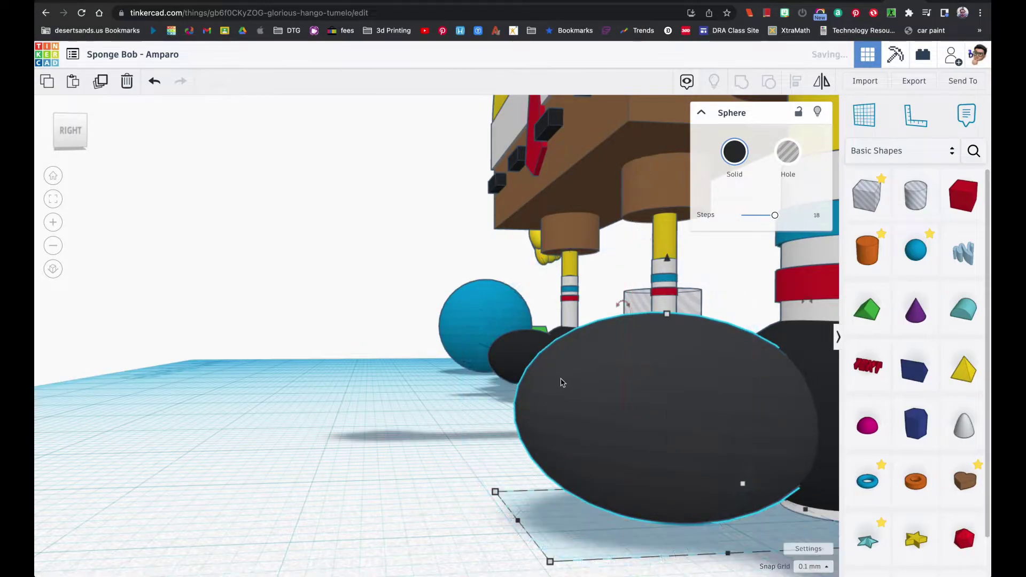
{"action": "right_click_drag", "start_coordinate": [493, 405], "coordinate": [427, 406]}
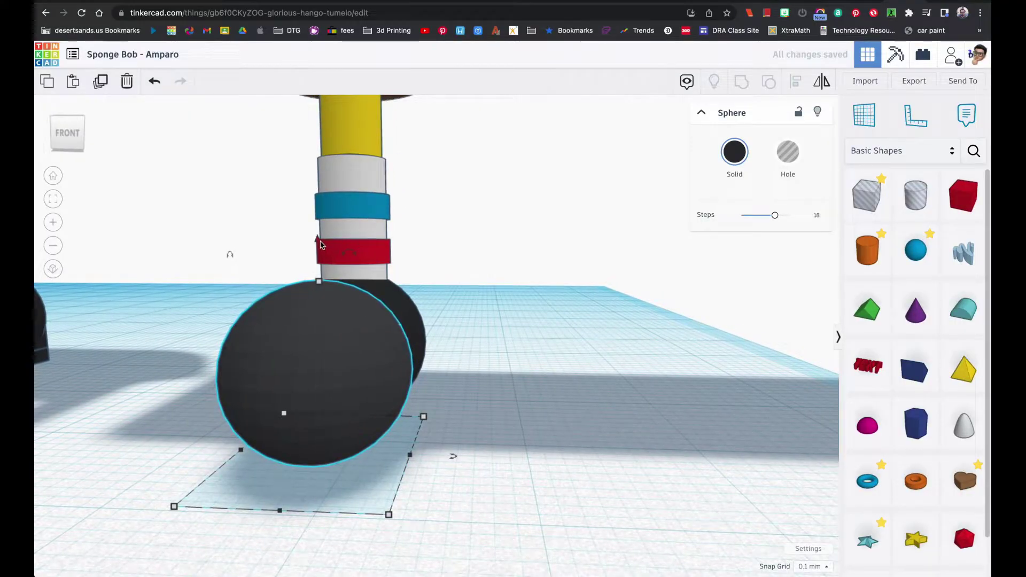
{"action": "mouse_move", "coordinate": [320, 244]}
{"action": "left_mouse_down"}
{"action": "mouse_move", "coordinate": [318, 257]}
{"action": "mouse_move", "coordinate": [316, 248]}
{"action": "left_mouse_up"}
{"action": "right_click_drag", "start_coordinate": [315, 247], "coordinate": [582, 353]}
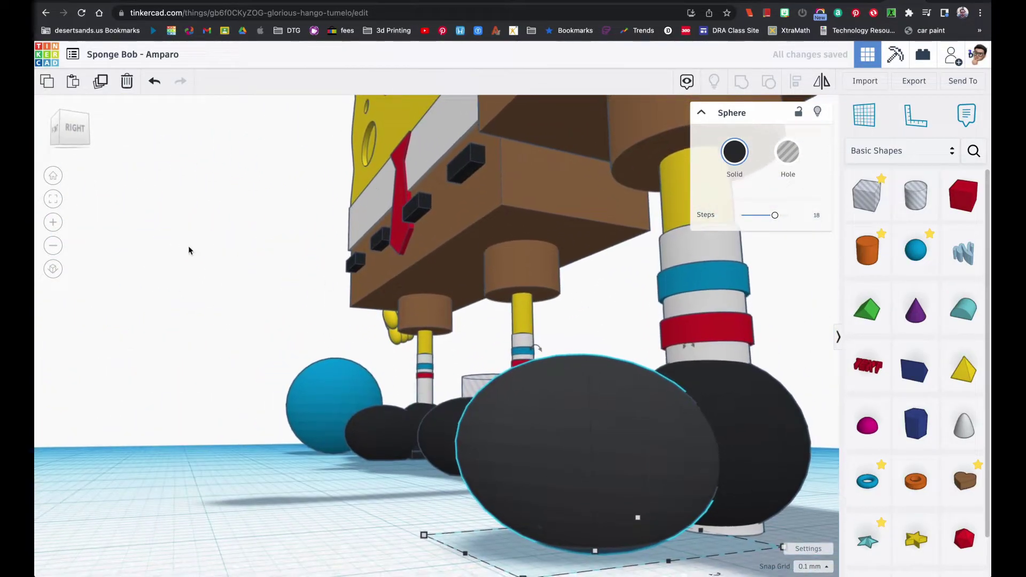
{"action": "left_click", "coordinate": [55, 202]}
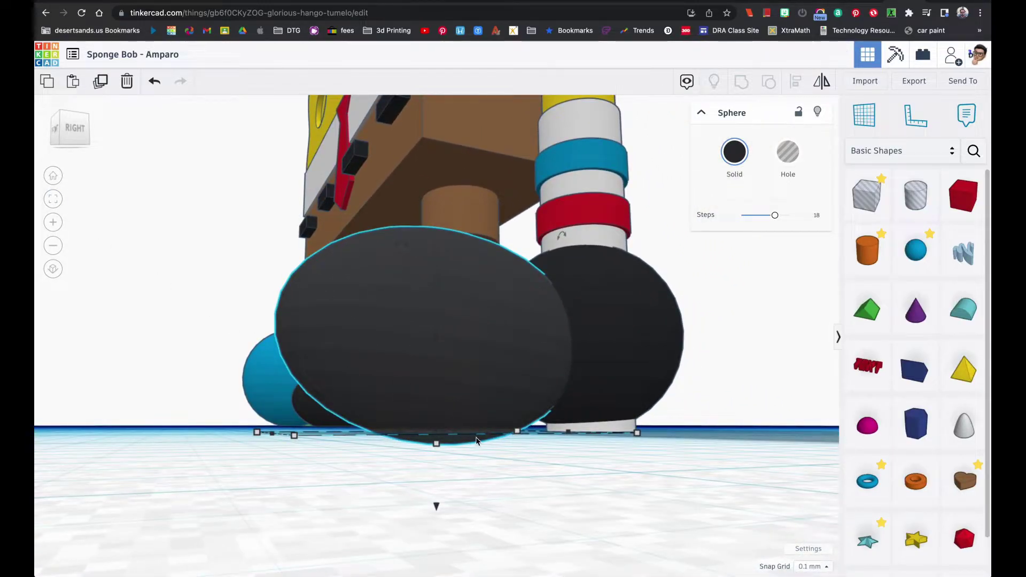
{"action": "right_click_drag", "start_coordinate": [299, 436], "coordinate": [348, 451]}
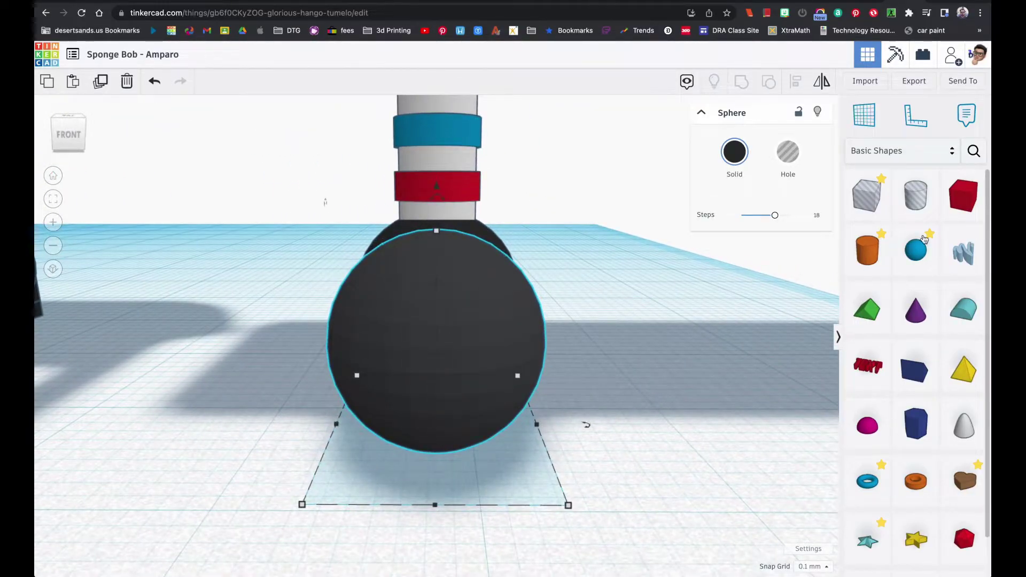
- Place a box on the workplane beside the new leg's shoe and color it black
{"action": "left_click_drag", "start_coordinate": [963, 195], "coordinate": [651, 355]}
{"action": "scroll", "coordinate": [651, 356], "scroll_direction": "down", "scroll_amount": 5}
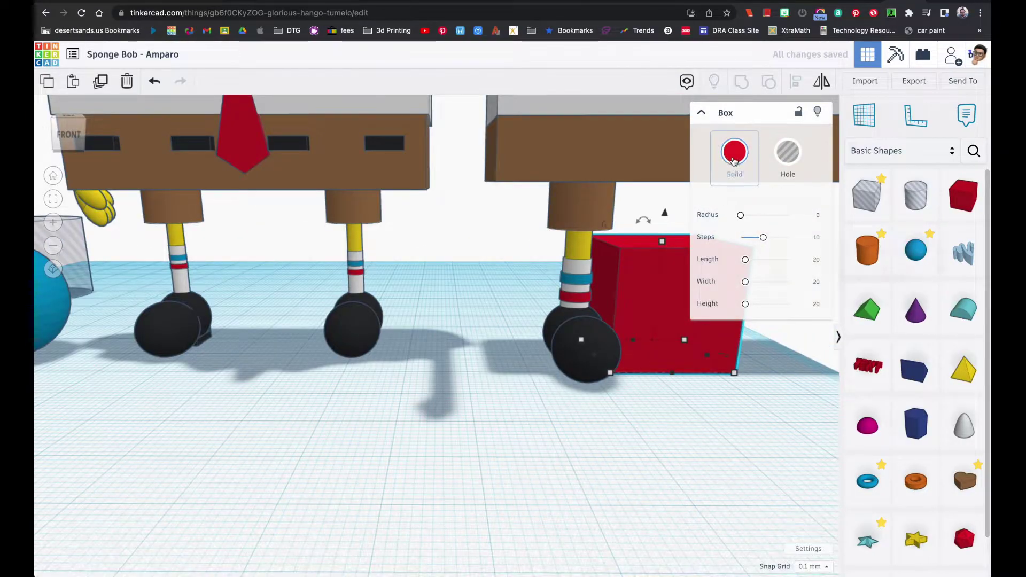
{"action": "left_click", "coordinate": [733, 160]}
{"action": "left_click", "coordinate": [936, 276]}
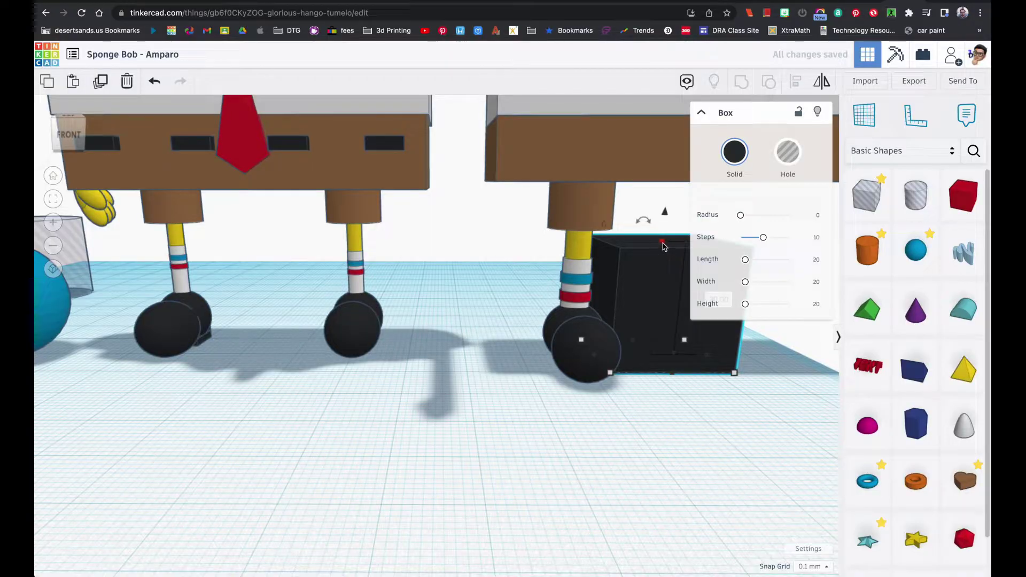
- Resize the black box to 10 mm wide and 10 mm high, and shorten its depth to match
{"action": "mouse_move", "coordinate": [611, 372]}
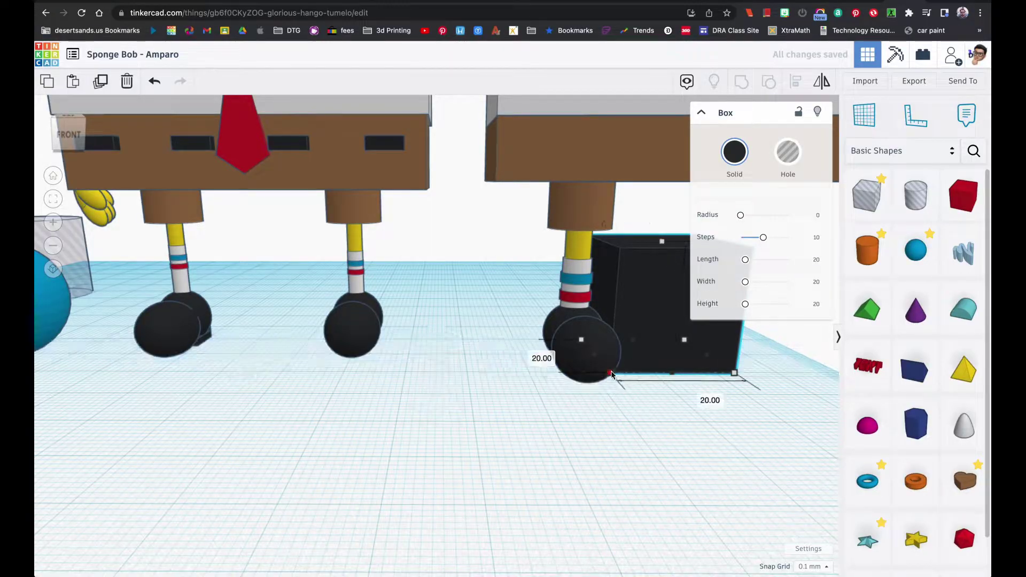
{"action": "type", "text": "10"}
{"action": "key", "text": "Return"}
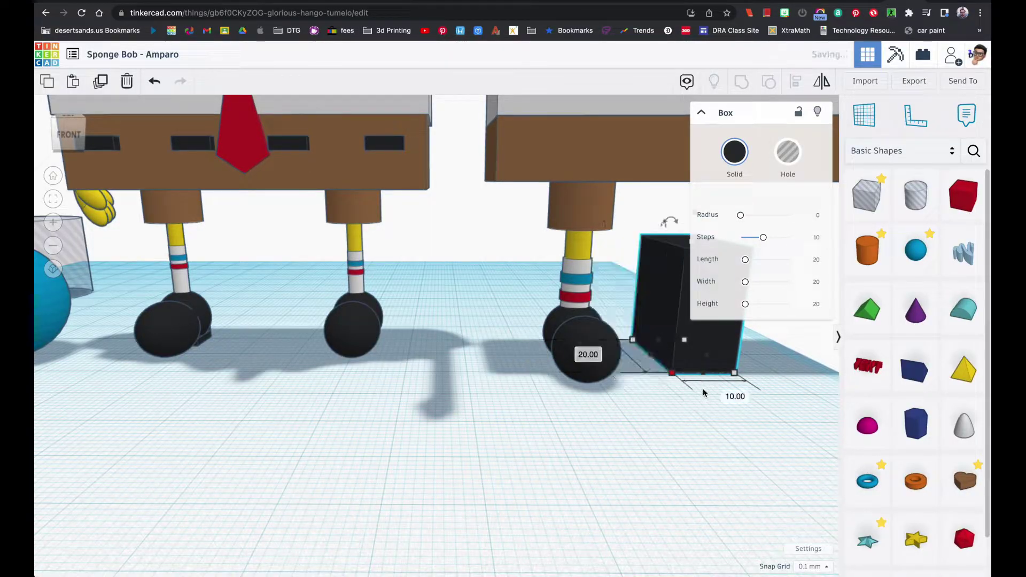
{"action": "left_click", "coordinate": [596, 365]}
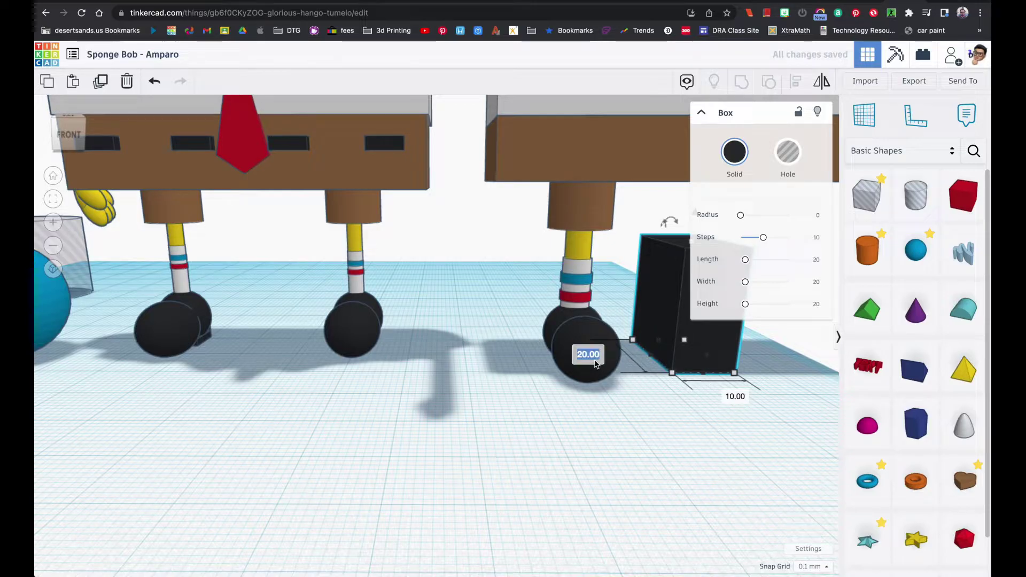
{"action": "key", "text": "Return"}
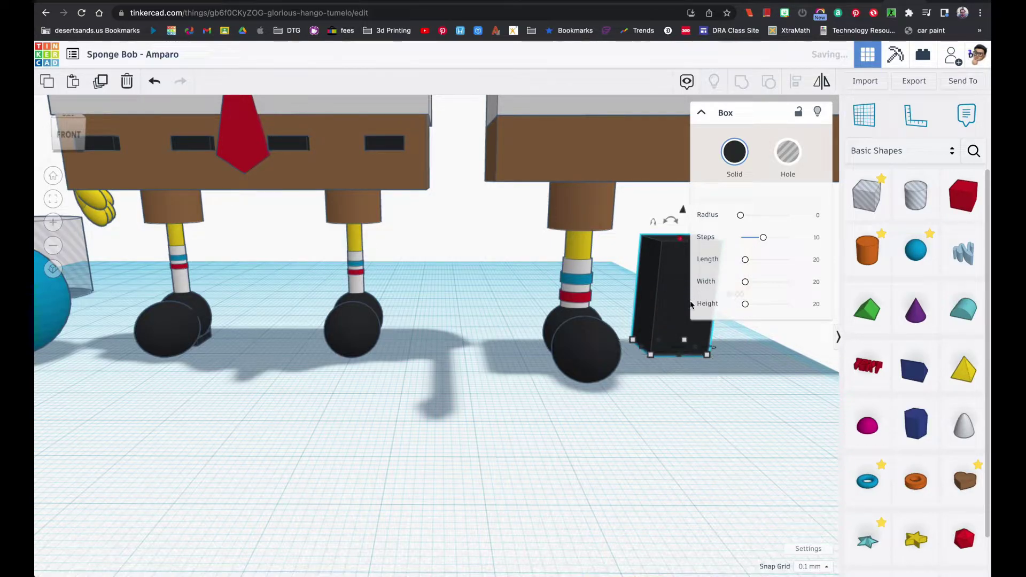
{"action": "left_click", "coordinate": [702, 116]}
{"action": "left_click", "coordinate": [733, 294]}
{"action": "type", "text": "10"}
{"action": "key", "text": "Return"}
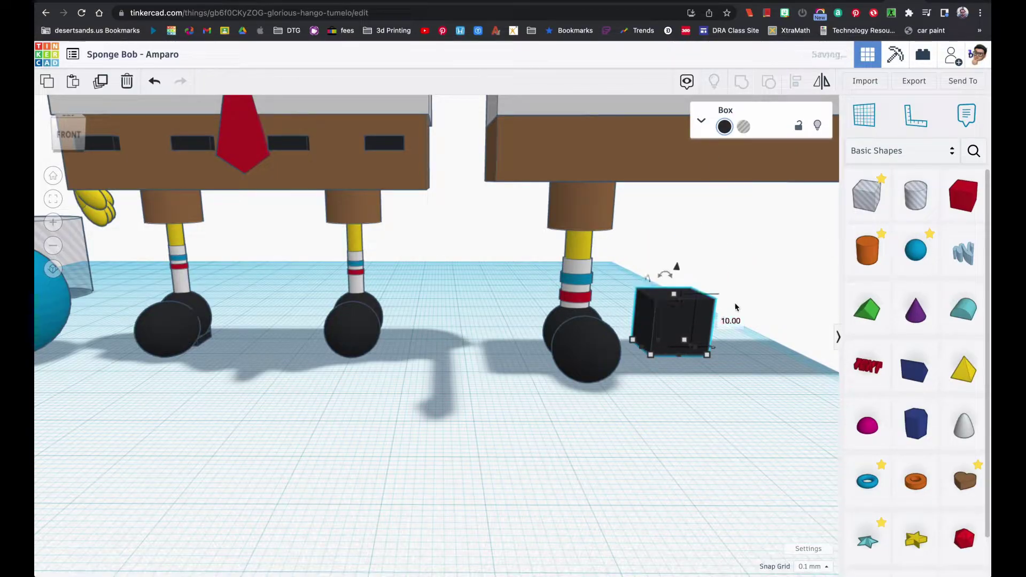
- Move the black box under the ankle sphere to serve as the shoe's heel
{"action": "left_click_drag", "start_coordinate": [675, 298], "coordinate": [598, 349]}
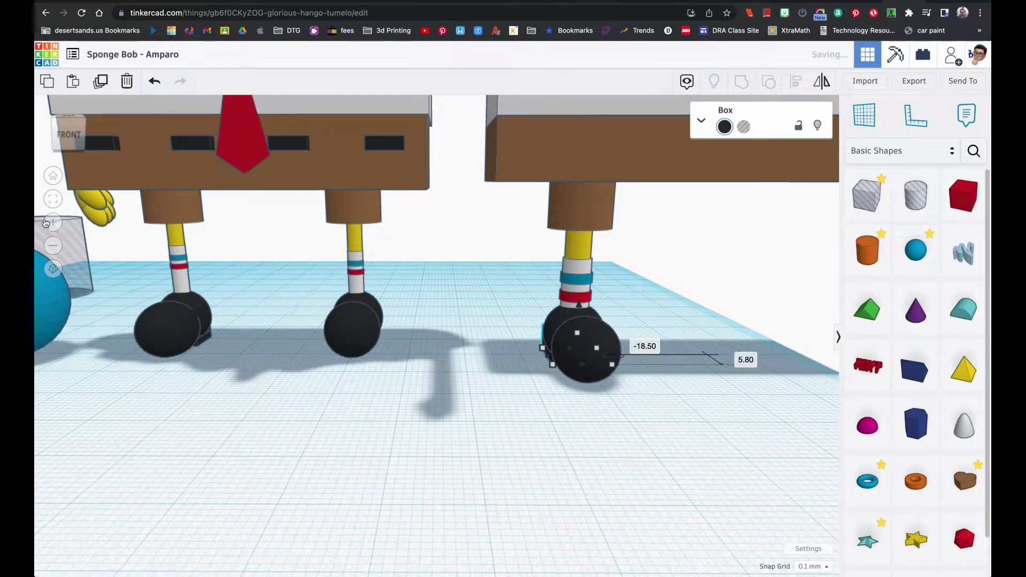
{"action": "left_click", "coordinate": [51, 198]}
{"action": "right_click_drag", "start_coordinate": [323, 321], "coordinate": [230, 335]}
{"action": "right_click_drag", "start_coordinate": [506, 352], "coordinate": [554, 393]}
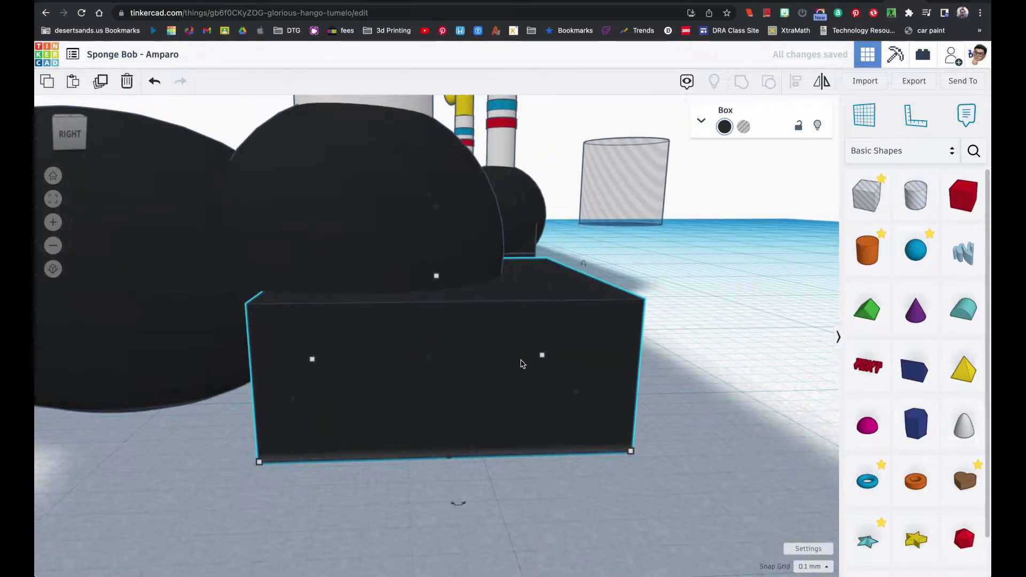
- Shrink the heel box's depth, width and height so it forms a small block under the ankle sphere
{"action": "left_click_drag", "start_coordinate": [630, 451], "coordinate": [466, 426]}
{"action": "right_click_drag", "start_coordinate": [467, 426], "coordinate": [345, 407]}
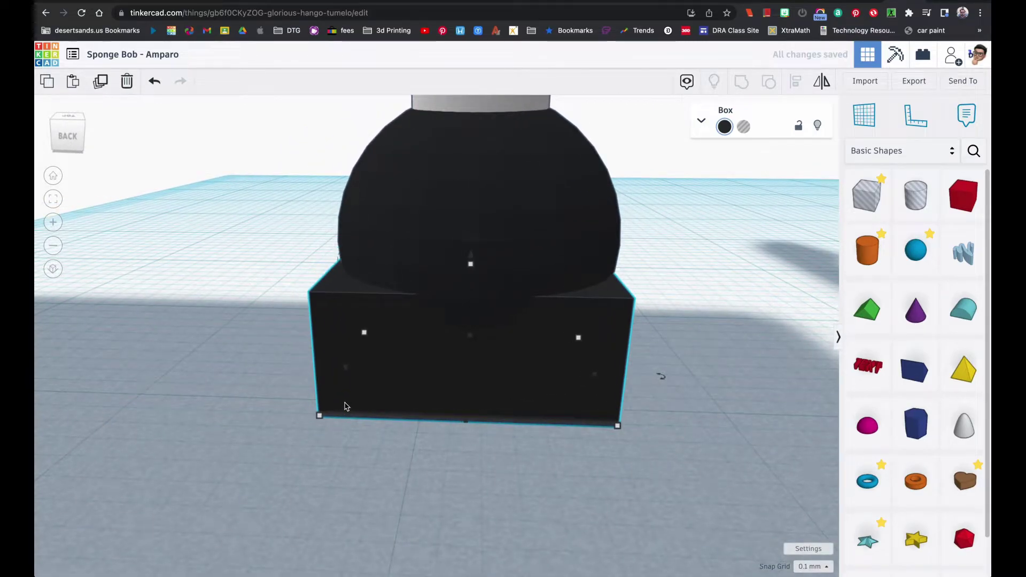
{"action": "left_click_drag", "start_coordinate": [473, 265], "coordinate": [473, 298]}
{"action": "right_click_drag", "start_coordinate": [444, 328], "coordinate": [526, 342]}
{"action": "right_click_drag", "start_coordinate": [427, 351], "coordinate": [549, 339]}
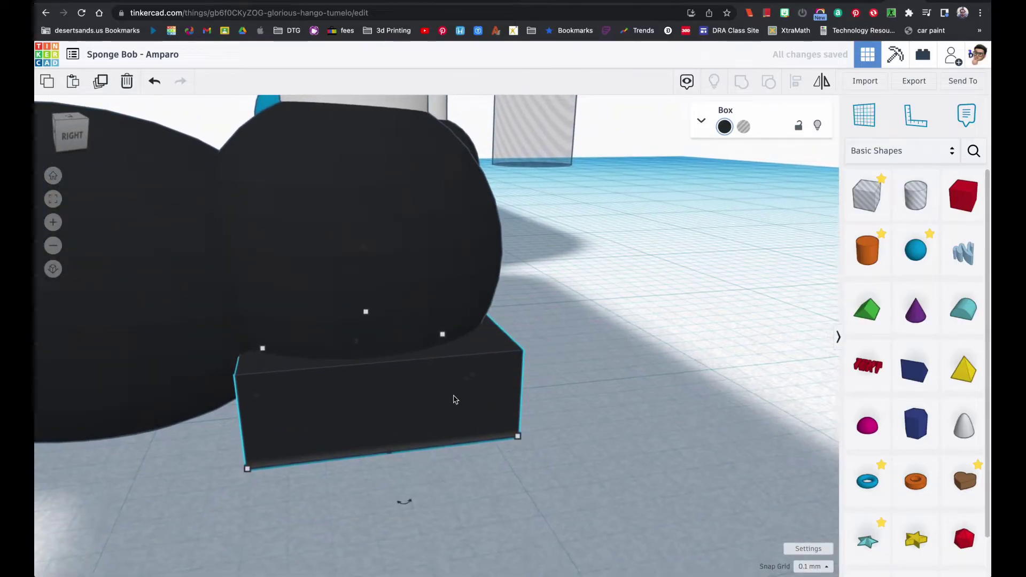
{"action": "left_click_drag", "start_coordinate": [247, 469], "coordinate": [267, 458]}
{"action": "right_click_drag", "start_coordinate": [267, 459], "coordinate": [556, 412]}
{"action": "left_click_drag", "start_coordinate": [609, 438], "coordinate": [604, 440]}
{"action": "left_click", "coordinate": [454, 421]}
- Examine the new leg and its shoe beside the finished SpongeBob model
{"action": "scroll", "coordinate": [453, 420], "scroll_direction": "down", "scroll_amount": 3}
{"action": "right_click_drag", "start_coordinate": [545, 432], "coordinate": [409, 420]}
{"action": "scroll", "coordinate": [266, 419], "scroll_direction": "down", "scroll_amount": 3}
{"action": "scroll", "coordinate": [407, 421], "scroll_direction": "down", "scroll_amount": 3}
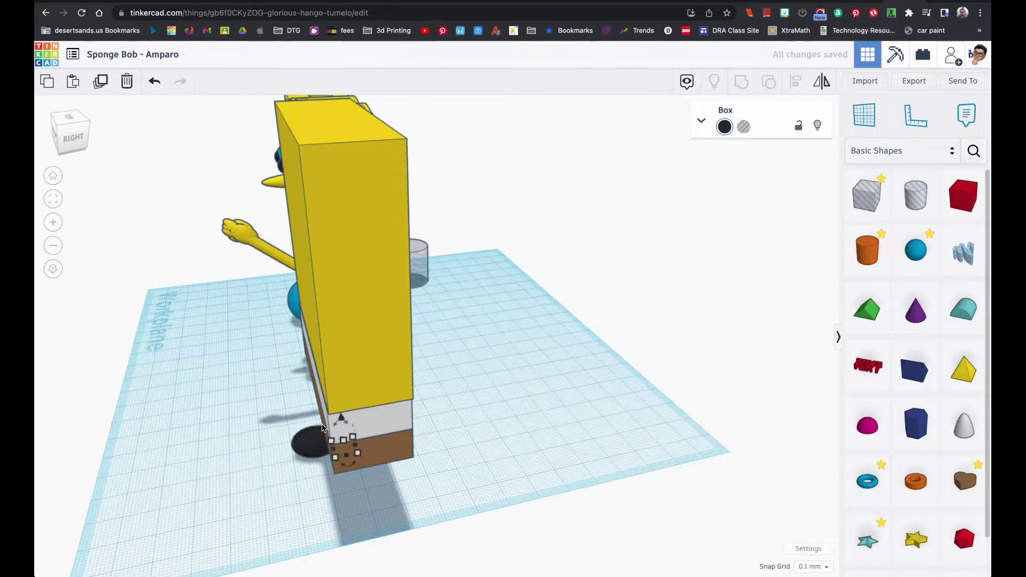
{"action": "right_click_drag", "start_coordinate": [338, 426], "coordinate": [465, 405]}
{"action": "scroll", "coordinate": [332, 453], "scroll_direction": "up", "scroll_amount": 4}
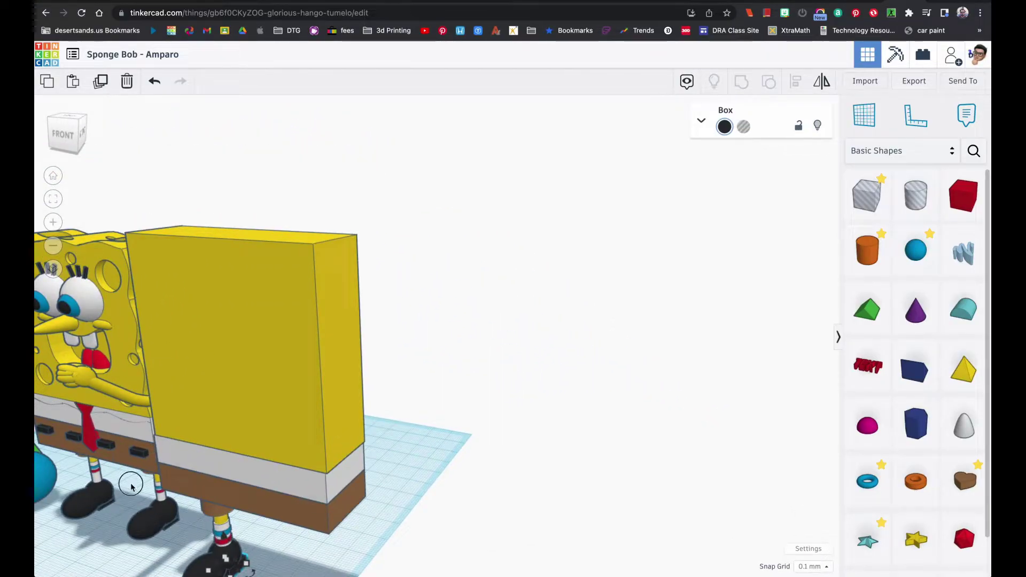
{"action": "left_click", "coordinate": [131, 486]}
{"action": "left_click", "coordinate": [53, 175]}
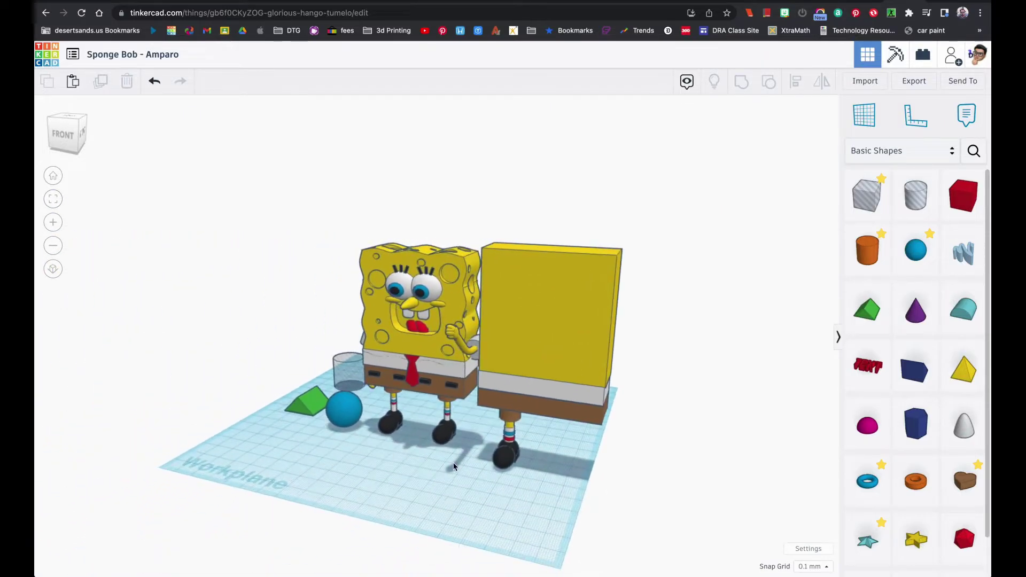
{"action": "right_click_drag", "start_coordinate": [448, 459], "coordinate": [476, 426]}
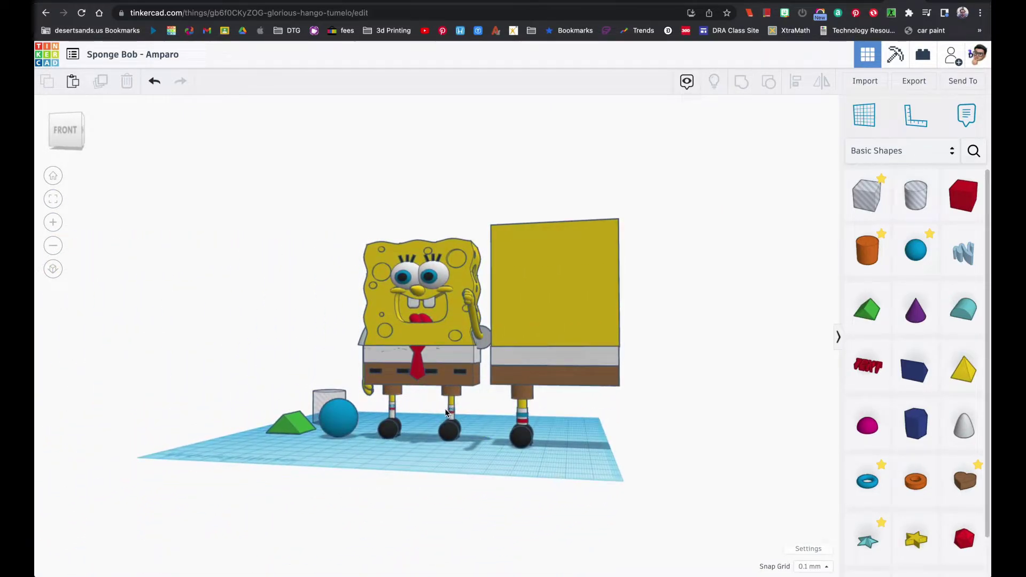
- Scale the yellow leg cylinder and its sock pieces together to 29.1 mm tall, and raise them 4.4 mm
{"action": "left_click", "coordinate": [521, 420]}
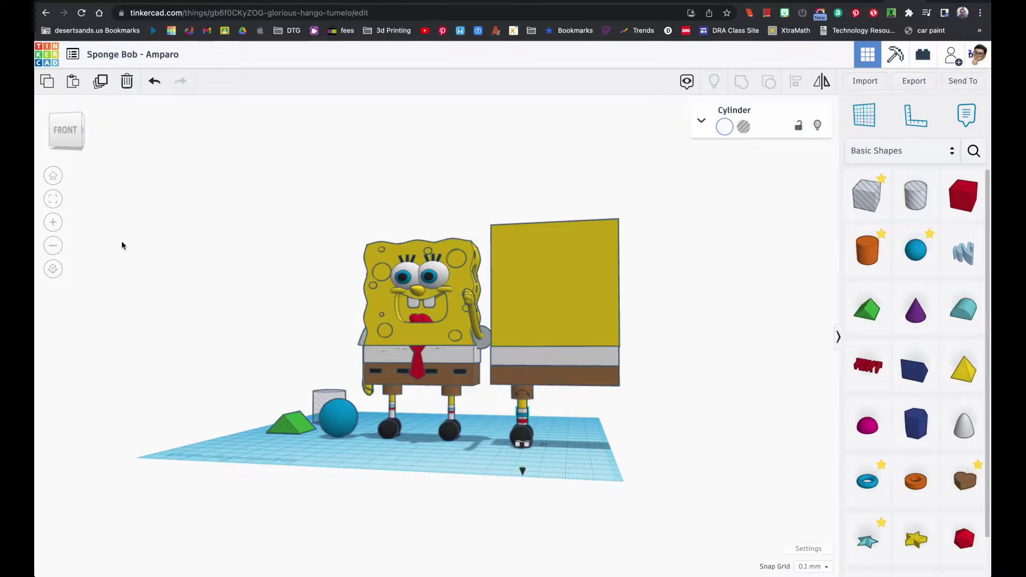
{"action": "left_click", "coordinate": [58, 202]}
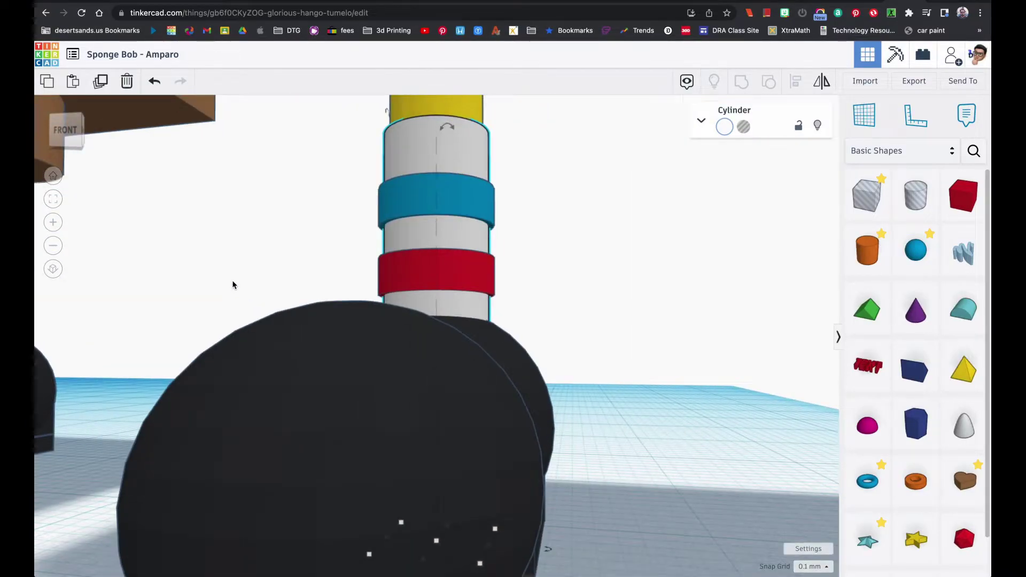
{"action": "scroll", "coordinate": [233, 281], "scroll_direction": "up", "scroll_amount": 5}
{"action": "scroll", "coordinate": [232, 284], "scroll_direction": "down", "scroll_amount": 5}
{"action": "scroll", "coordinate": [247, 297], "scroll_direction": "up", "scroll_amount": 2}
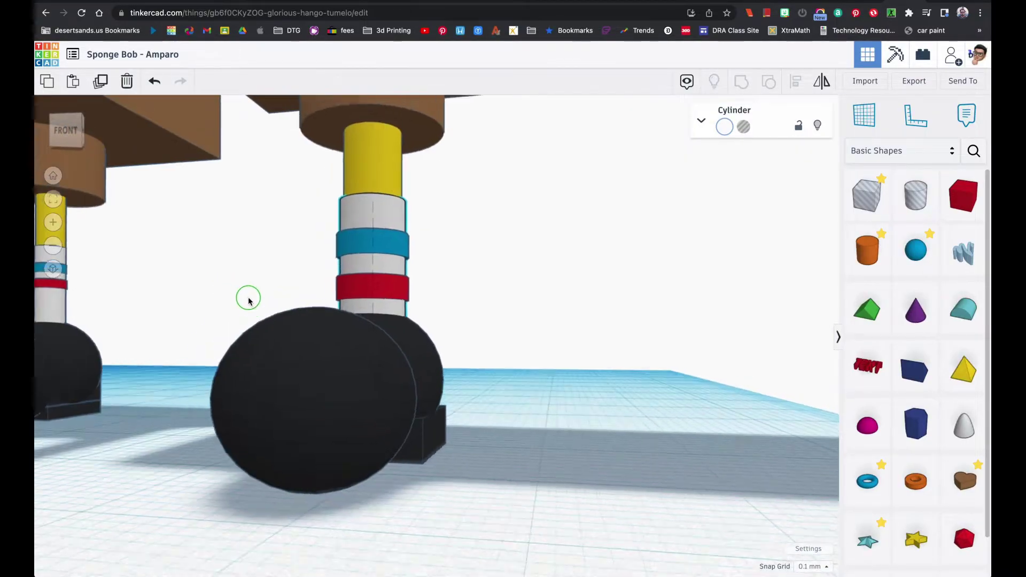
{"action": "scroll", "coordinate": [404, 322], "scroll_direction": "down", "scroll_amount": 3}
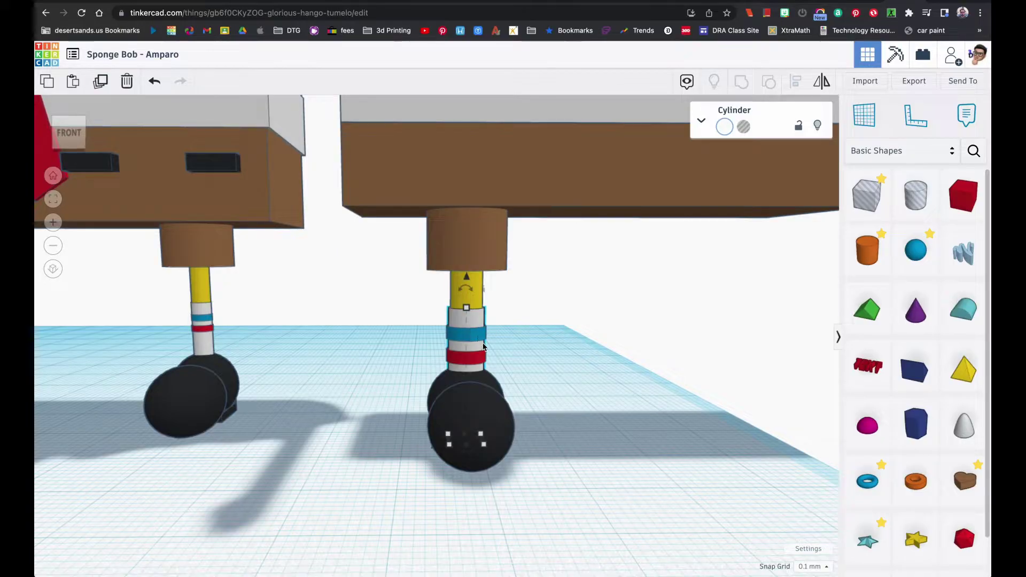
{"action": "right_click_drag", "start_coordinate": [515, 385], "coordinate": [454, 350]}
{"action": "left_click_drag", "start_coordinate": [399, 301], "coordinate": [457, 360]}
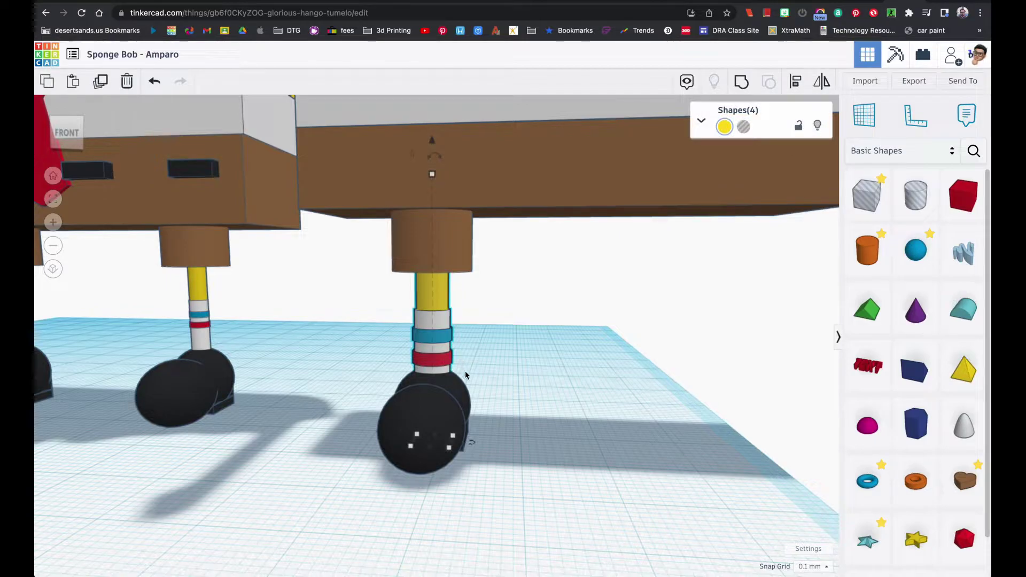
{"action": "left_click", "coordinate": [479, 342]}
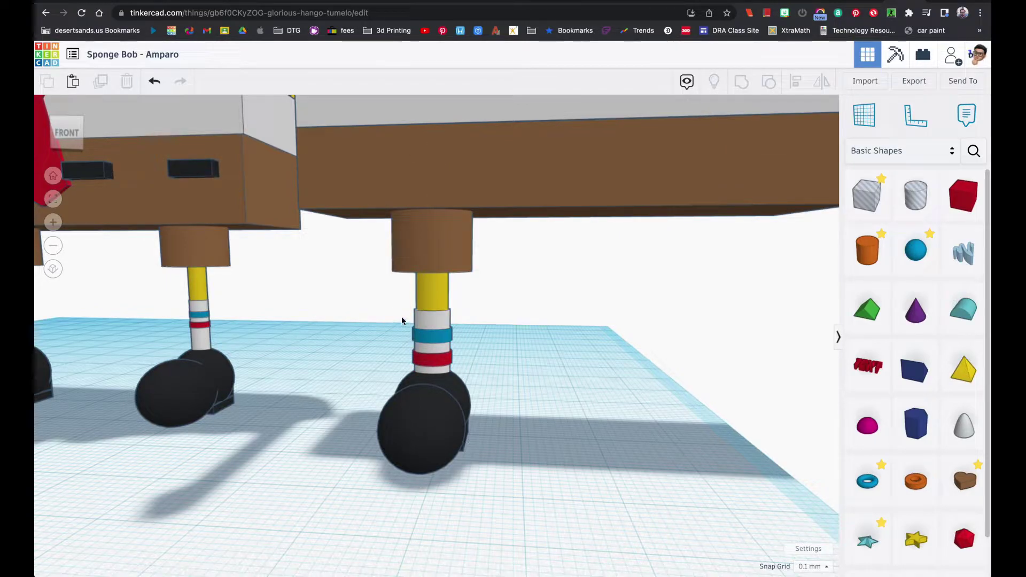
{"action": "left_click_drag", "start_coordinate": [404, 301], "coordinate": [445, 360]}
{"action": "left_click_drag", "start_coordinate": [444, 359], "coordinate": [444, 361]}
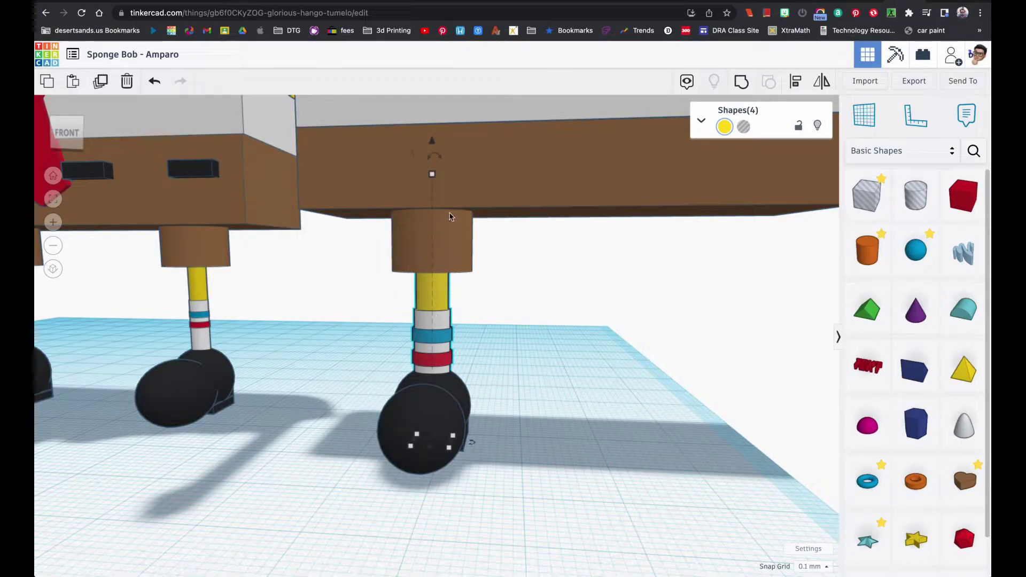
{"action": "left_click_drag", "start_coordinate": [433, 177], "coordinate": [433, 223]}
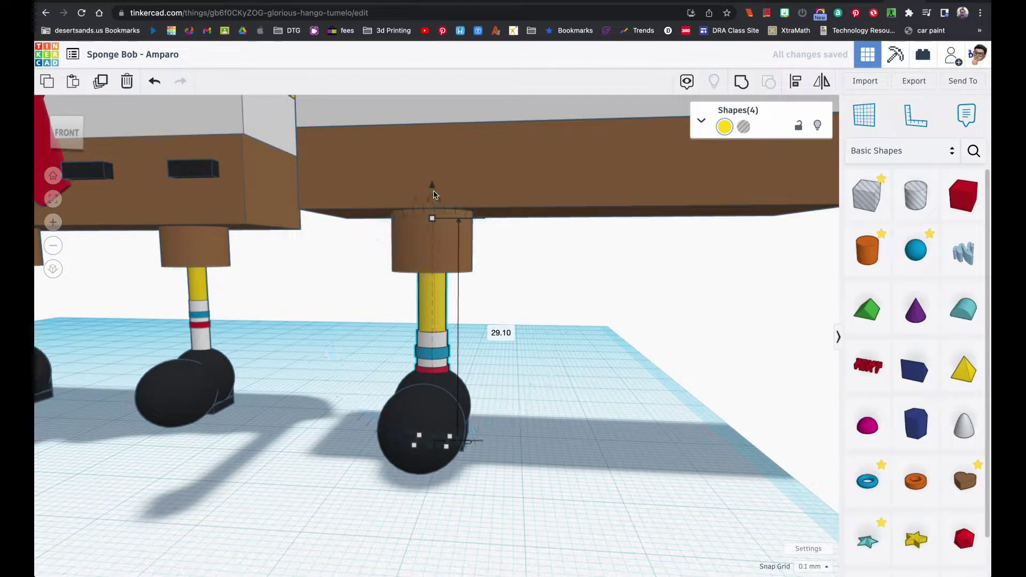
{"action": "left_click_drag", "start_coordinate": [433, 191], "coordinate": [436, 156]}
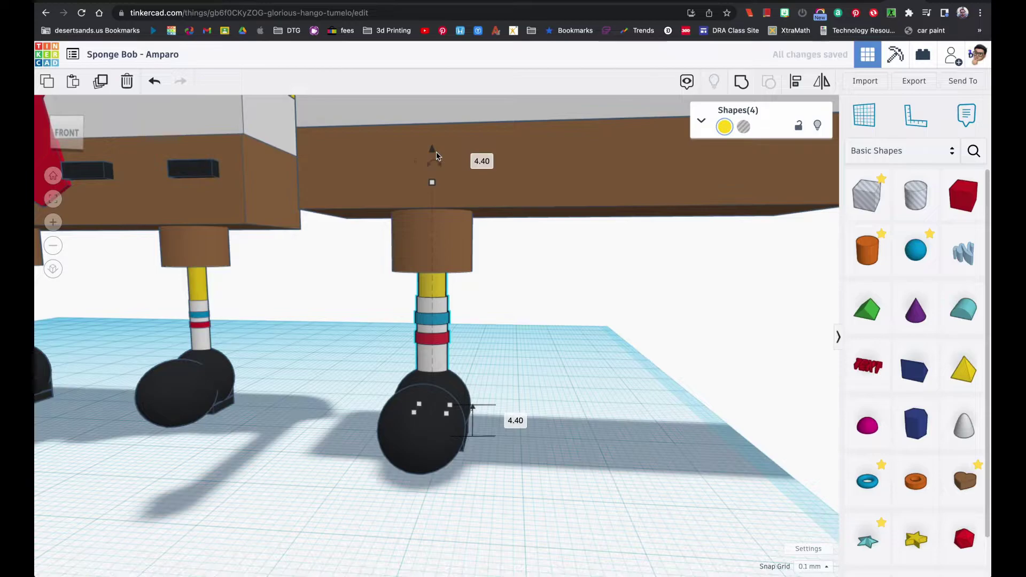
{"action": "scroll", "coordinate": [460, 327], "scroll_direction": "down", "scroll_amount": 5}
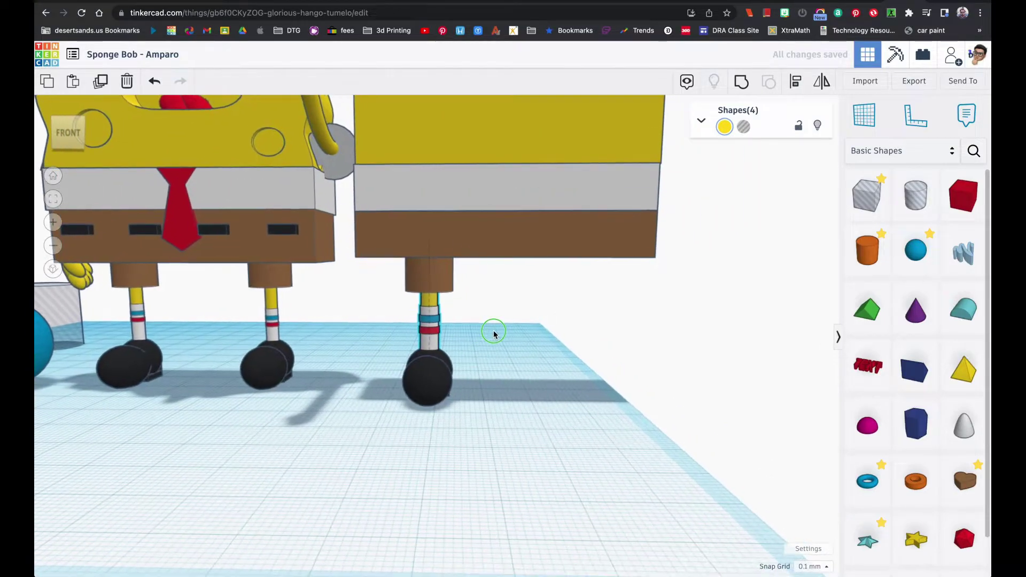
{"action": "left_click", "coordinate": [497, 325]}
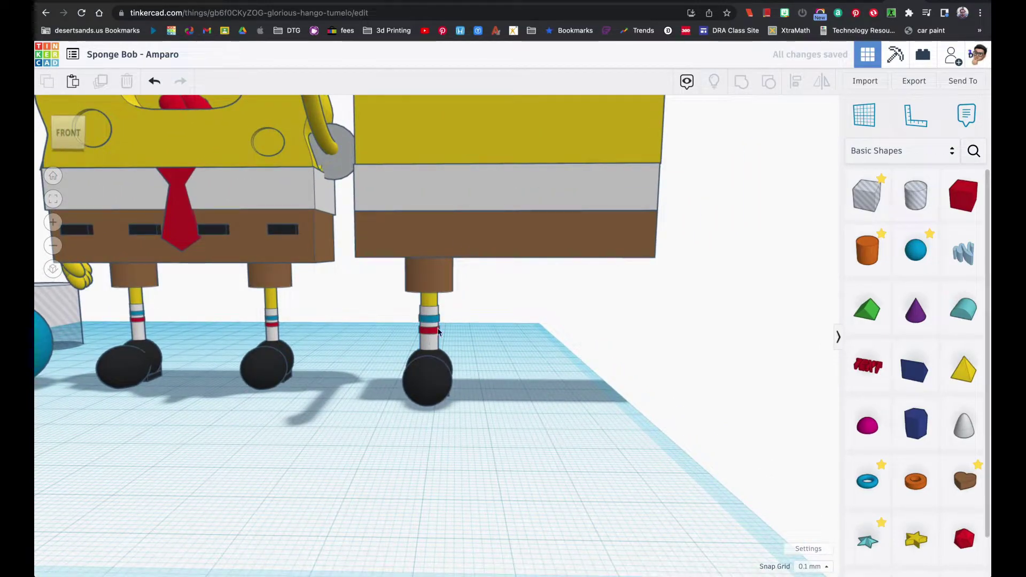
- Duplicate all seven parts of the complete leg and move the copy sideways until it stands clear of the original
{"action": "left_click", "coordinate": [461, 362]}
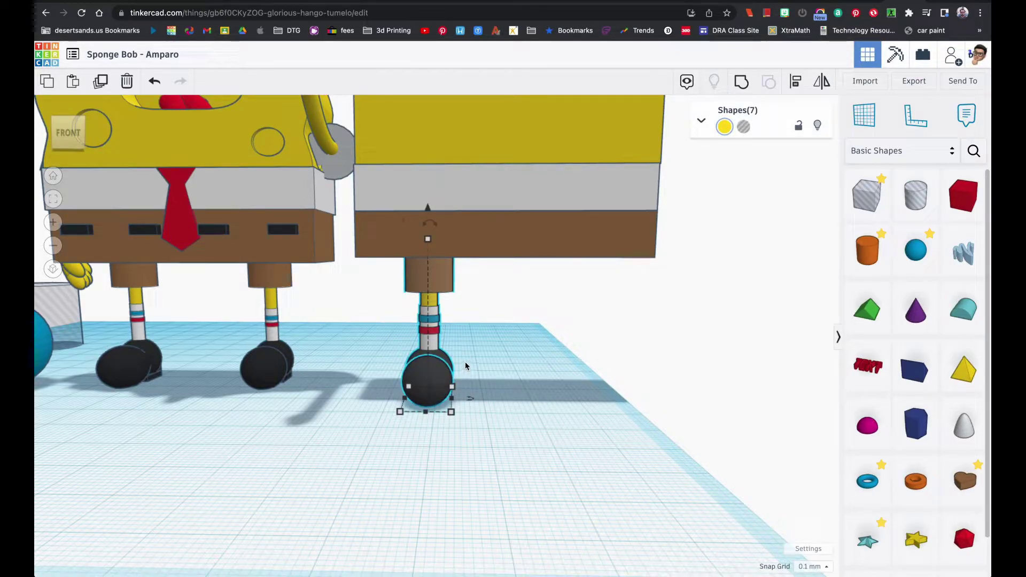
{"action": "left_click", "coordinate": [102, 82]}
{"action": "key", "text": "Right"}
{"action": "key", "text": "Right"}
{"action": "key", "text": "Right"}
{"action": "key", "text": "Right"}
{"action": "key", "text": "Right"}
{"action": "key", "text": "Right"}
{"action": "key", "text": "Right"}
{"action": "key", "text": "Right"}
{"action": "key", "text": "Right"}
{"action": "key", "text": "Right"}
{"action": "key", "text": "Right"}
{"action": "key", "text": "Right"}
{"action": "key", "text": "Right"}
{"action": "key", "text": "Right"}
{"action": "key", "text": "Right"}
{"action": "key", "text": "Right"}
{"action": "key", "text": "Right"}
{"action": "key", "text": "Right"}
{"action": "key", "text": "Right"}
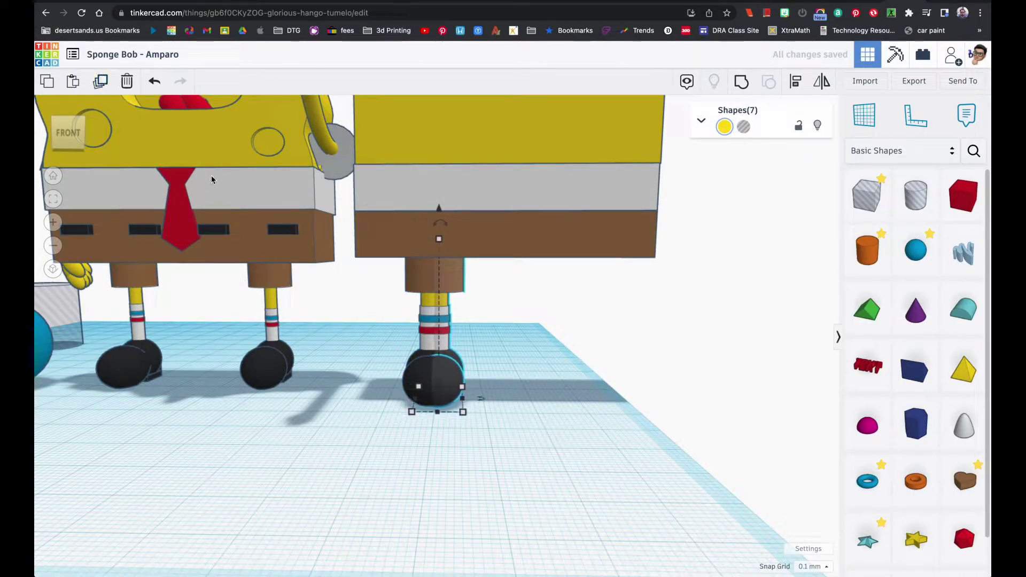
{"action": "key", "text": "Right"}
{"action": "key", "text": "Right"}
{"action": "key", "text": "Right"}
{"action": "key", "text": "Right"}
{"action": "key", "text": "Right"}
{"action": "key", "text": "Right"}
{"action": "key", "text": "Right"}
{"action": "key", "text": "Right"}
{"action": "key", "text": "Right"}
{"action": "key", "text": "Right"}
{"action": "key", "text": "Right"}
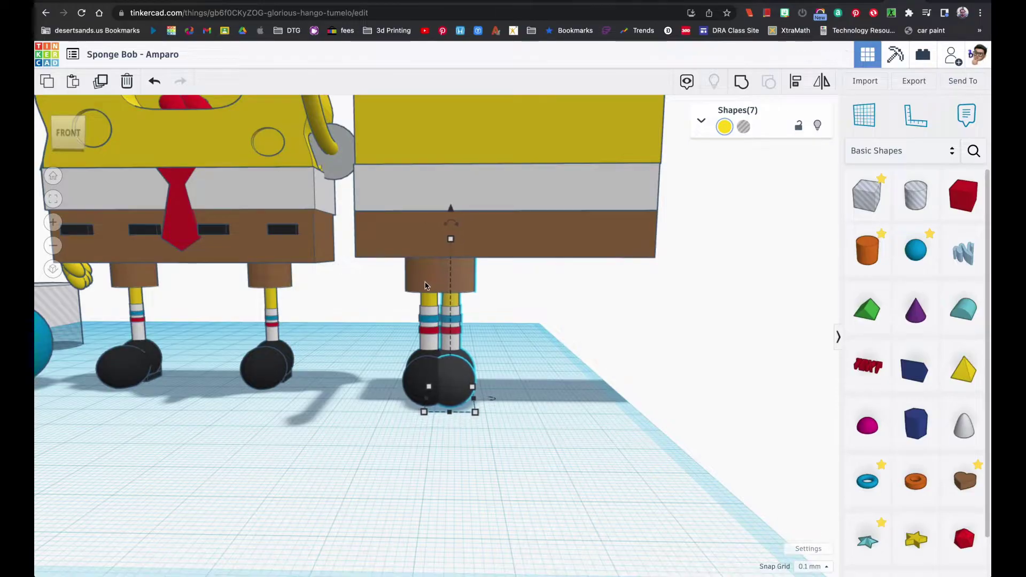
{"action": "key", "text": "Right"}
{"action": "key", "text": "Right"}
{"action": "key", "text": "Right"}
{"action": "key", "text": "Right"}
{"action": "key", "text": "Right"}
{"action": "key", "text": "Right"}
{"action": "key", "text": "Right"}
{"action": "key", "text": "Right"}
{"action": "key", "text": "Right"}
{"action": "key", "text": "Right"}
{"action": "key", "text": "Right"}
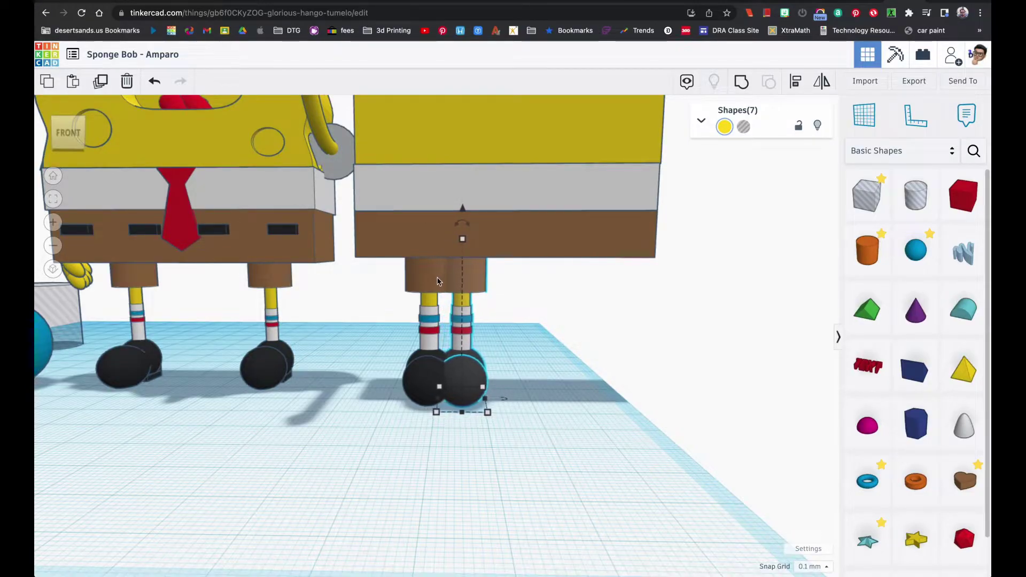
{"action": "key", "text": "Right"}
{"action": "key", "text": "Right"}
{"action": "key", "text": "Right"}
{"action": "key", "text": "Right"}
{"action": "key", "text": "Right"}
{"action": "key", "text": "Right"}
{"action": "key", "text": "Right"}
{"action": "key", "text": "Right"}
{"action": "key", "text": "Right"}
{"action": "key", "text": "Right"}
{"action": "key", "text": "Right"}
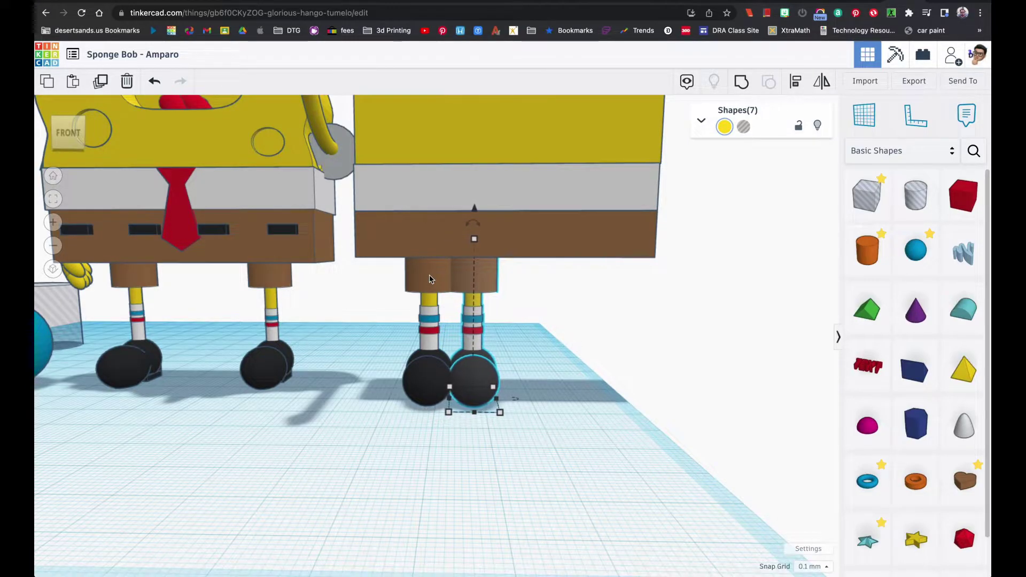
{"action": "key", "text": "Right"}
{"action": "key", "text": "Right"}
{"action": "key", "text": "Right"}
{"action": "key", "text": "Right"}
{"action": "key", "text": "Right"}
{"action": "key", "text": "Right"}
{"action": "key", "text": "Right"}
{"action": "key", "text": "Right"}
{"action": "key", "text": "Right"}
{"action": "key", "text": "Right"}
{"action": "key", "text": "Right"}
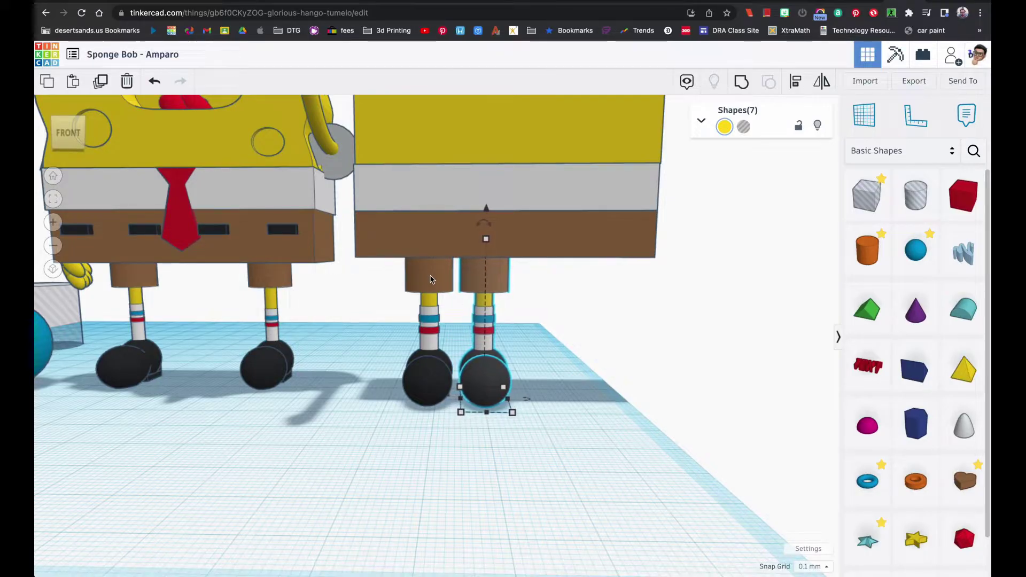
{"action": "key", "text": "Right"}
{"action": "key", "text": "Right"}
{"action": "key", "text": "Right"}
{"action": "key", "text": "Right"}
{"action": "key", "text": "Right"}
{"action": "key", "text": "Right"}
{"action": "key", "text": "Right"}
{"action": "key", "text": "Right"}
{"action": "key", "text": "Right"}
{"action": "key", "text": "Right"}
{"action": "key", "text": "Right"}
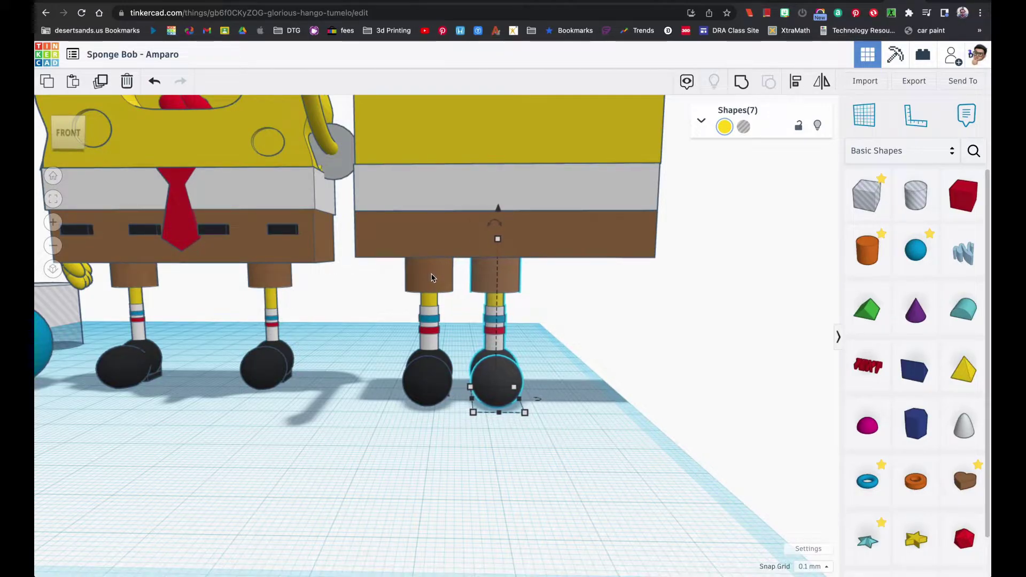
{"action": "key", "text": "Right"}
{"action": "key", "text": "Right"}
{"action": "key", "text": "Right"}
{"action": "key", "text": "Right"}
{"action": "key", "text": "Right"}
{"action": "key", "text": "Right"}
{"action": "key", "text": "Right"}
{"action": "key", "text": "Right"}
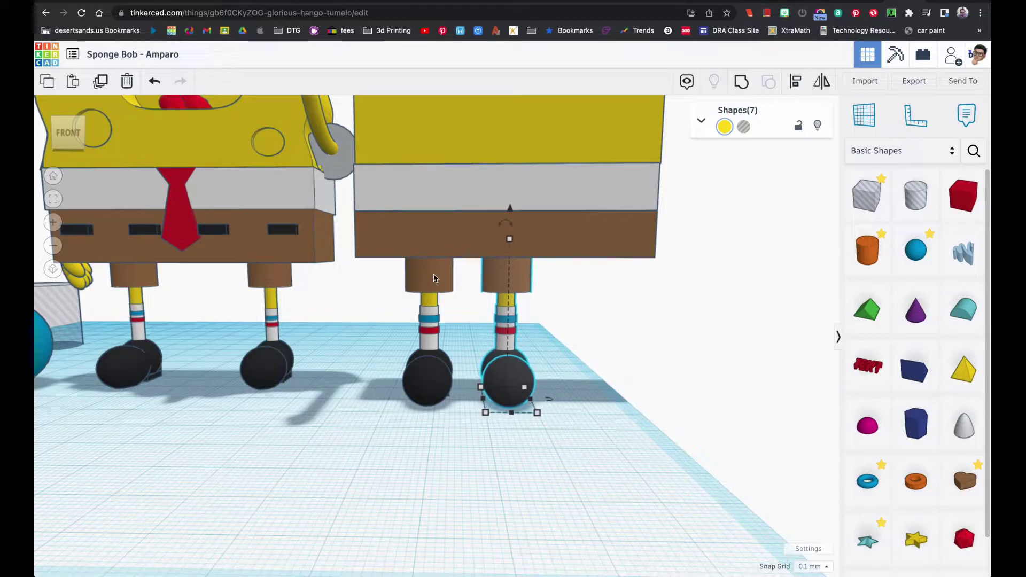
{"action": "left_click", "coordinate": [521, 286]}
{"action": "left_click_drag", "start_coordinate": [521, 285], "coordinate": [565, 288]}
{"action": "key", "text": "ctrl+z"}
- Move the duplicated leg farther outward beneath the other half of the new character's trousers
{"action": "right_click_drag", "start_coordinate": [556, 287], "coordinate": [599, 291]}
{"action": "left_click_drag", "start_coordinate": [566, 293], "coordinate": [602, 299]}
{"action": "right_click_drag", "start_coordinate": [602, 300], "coordinate": [648, 293]}
{"action": "key", "text": "Right"}
{"action": "key", "text": "Right"}
{"action": "key", "text": "Right"}
{"action": "key", "text": "Right"}
{"action": "key", "text": "Right"}
{"action": "key", "text": "Right"}
{"action": "key", "text": "Right"}
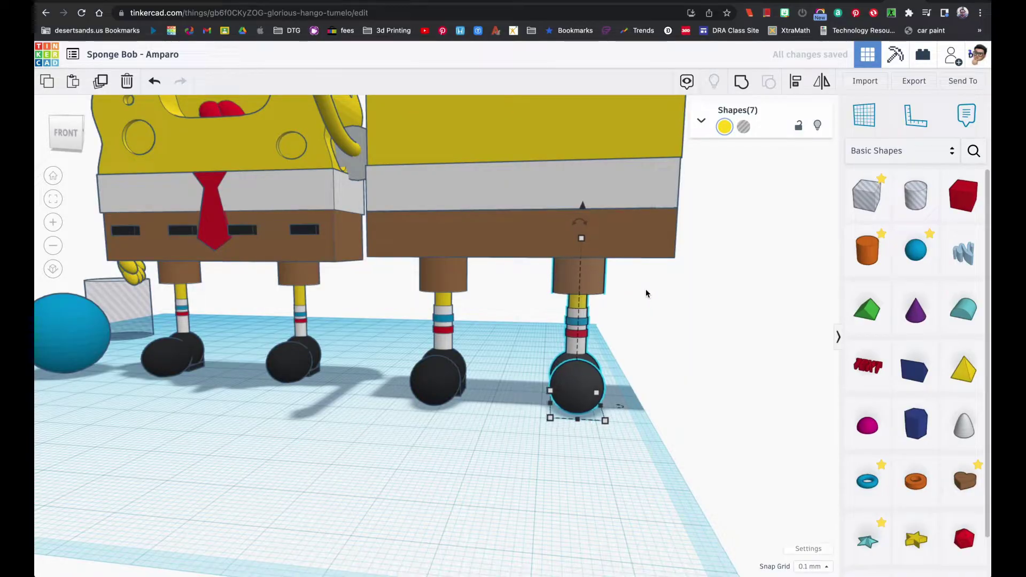
{"action": "key", "text": "Right"}
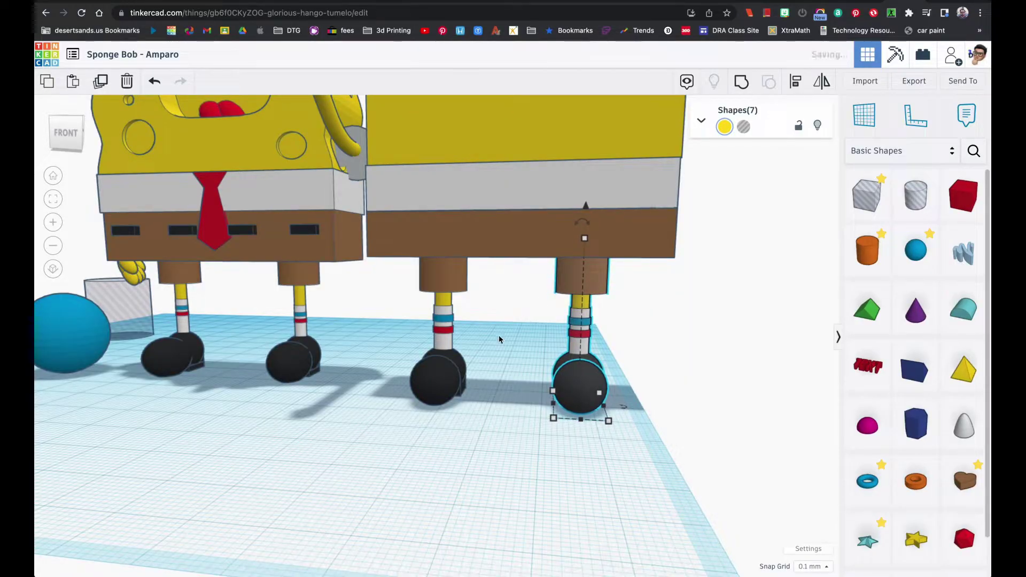
- Add a box 4 mm wide, 2 mm deep and 1 mm high in front of the legs, and colour it black
{"action": "left_click", "coordinate": [305, 232]}
{"action": "left_click_drag", "start_coordinate": [951, 190], "coordinate": [522, 435]}
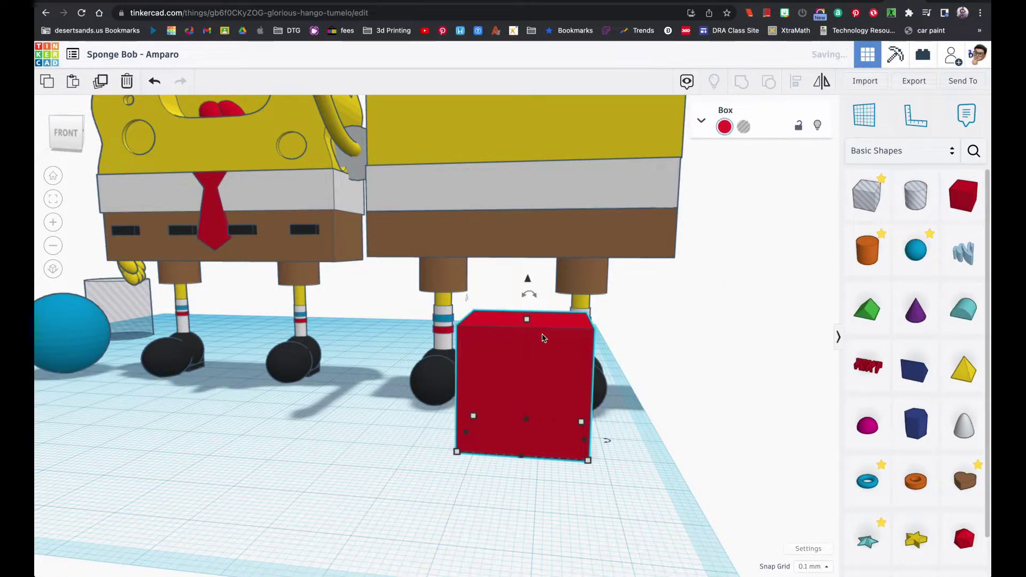
{"action": "left_click", "coordinate": [599, 379]}
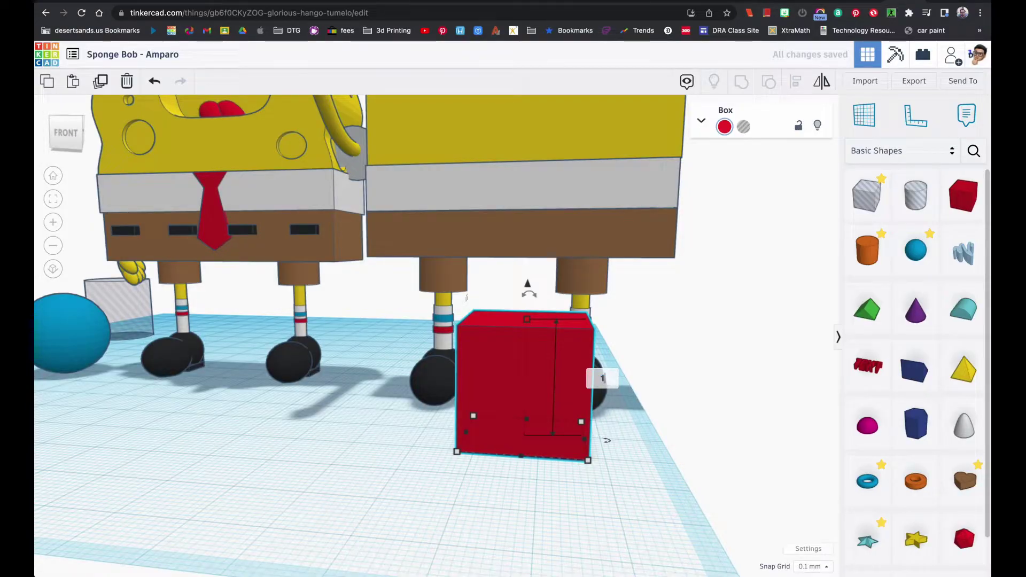
{"action": "type", "text": "1"}
{"action": "key", "text": "Return"}
{"action": "mouse_move", "coordinate": [598, 455]}
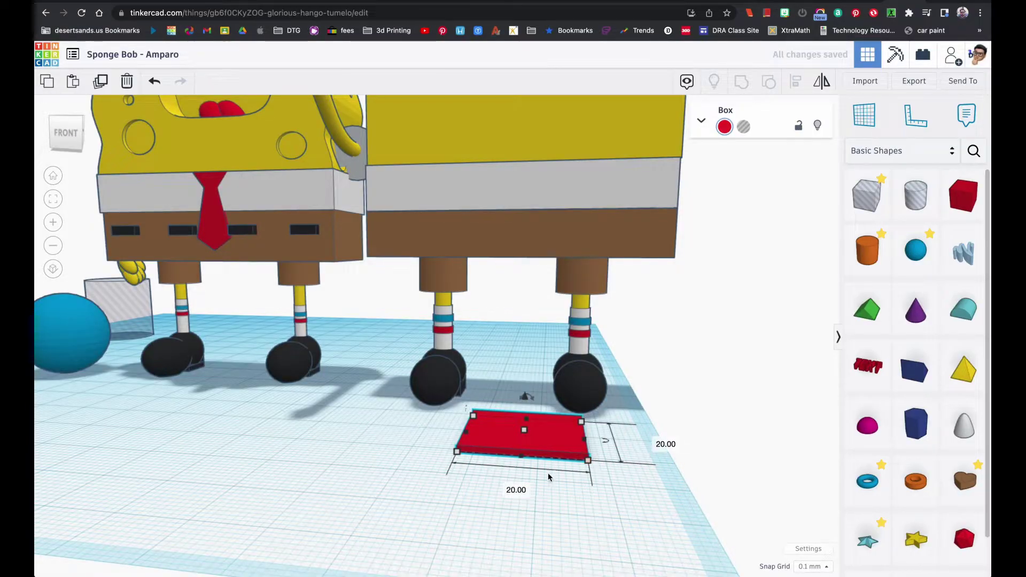
{"action": "type", "text": "4"}
{"action": "key", "text": "Return"}
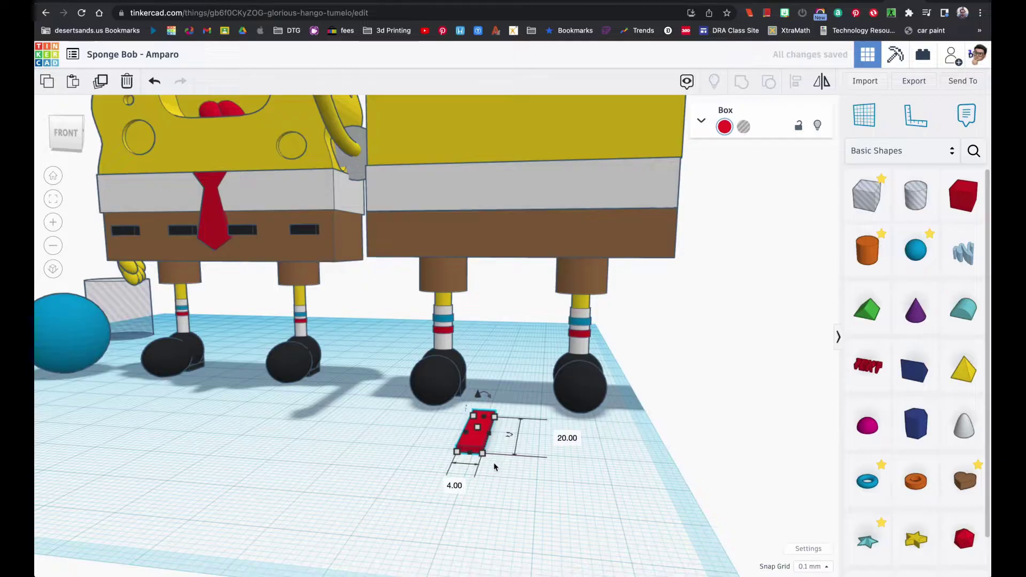
{"action": "left_click", "coordinate": [559, 439]}
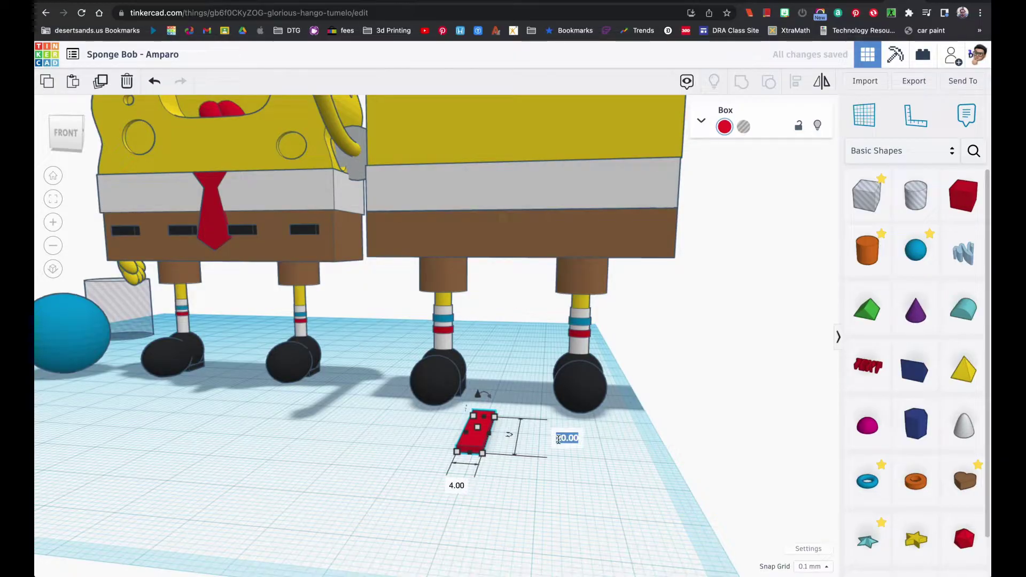
{"action": "key", "text": "Return"}
{"action": "left_click", "coordinate": [725, 126]}
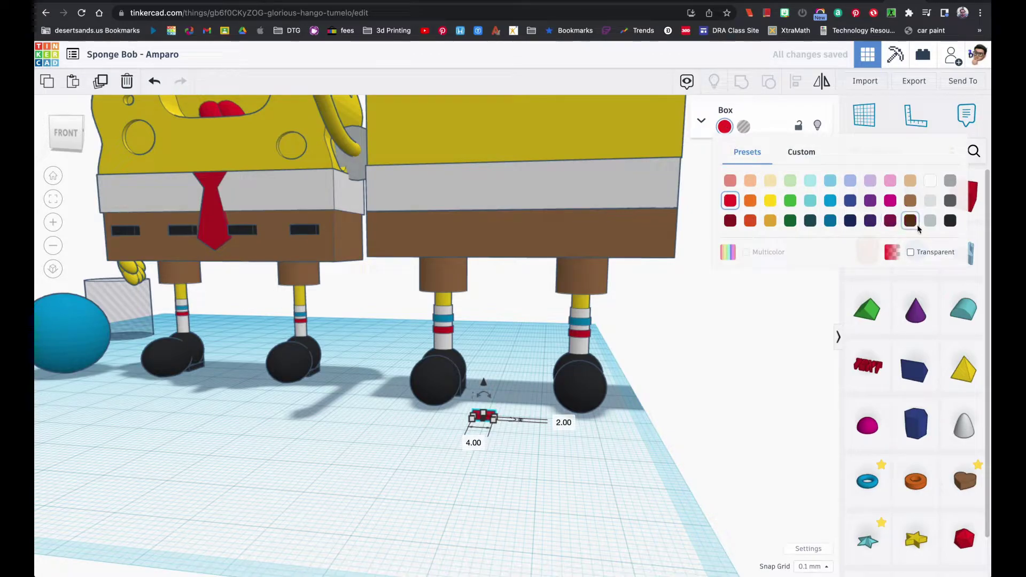
{"action": "left_click", "coordinate": [949, 221]}
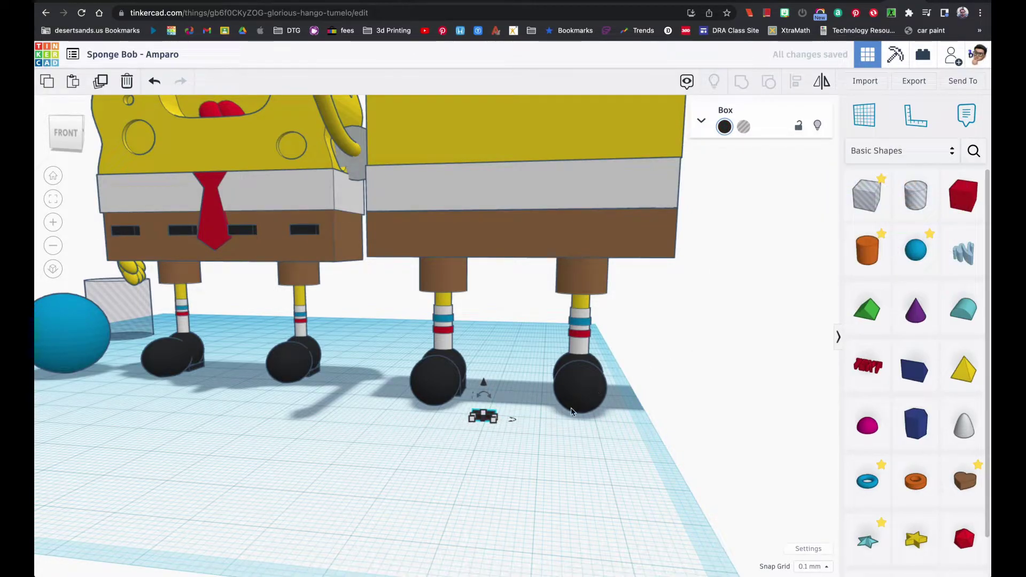
- Raise the small black box to the brown trouser band and shift it sideways to just past the middle as a belt mark
{"action": "left_click_drag", "start_coordinate": [484, 387], "coordinate": [514, 196]}
{"action": "key", "text": "Right"}
{"action": "key", "text": "Right"}
{"action": "key", "text": "Right"}
{"action": "key", "text": "Right"}
{"action": "key", "text": "Right"}
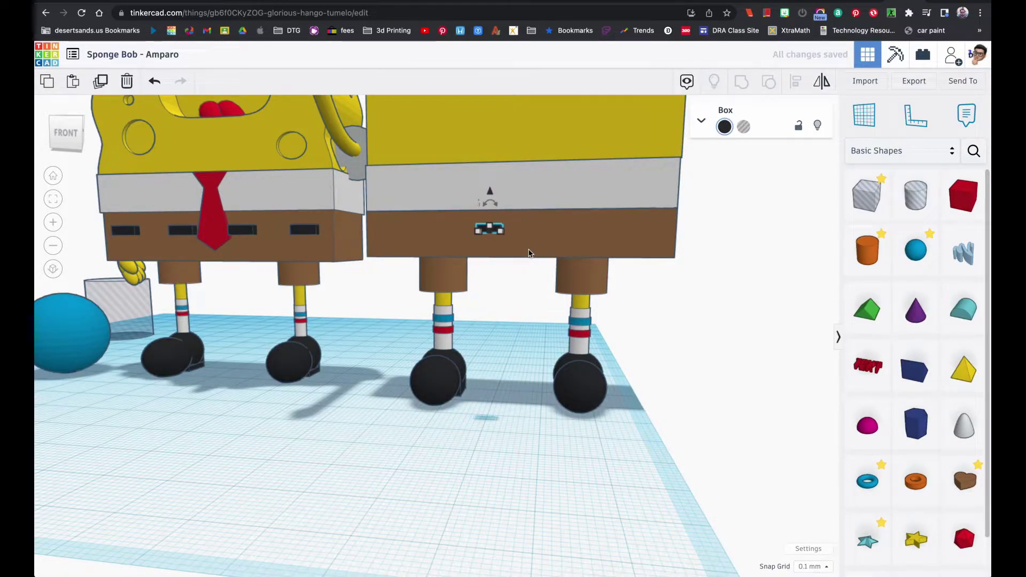
{"action": "key", "text": "Right"}
{"action": "key", "text": "Right"}
{"action": "key", "text": "Right"}
{"action": "key", "text": "Right"}
{"action": "key", "text": "Right"}
{"action": "key", "text": "Right"}
{"action": "key", "text": "Right"}
{"action": "key", "text": "Right"}
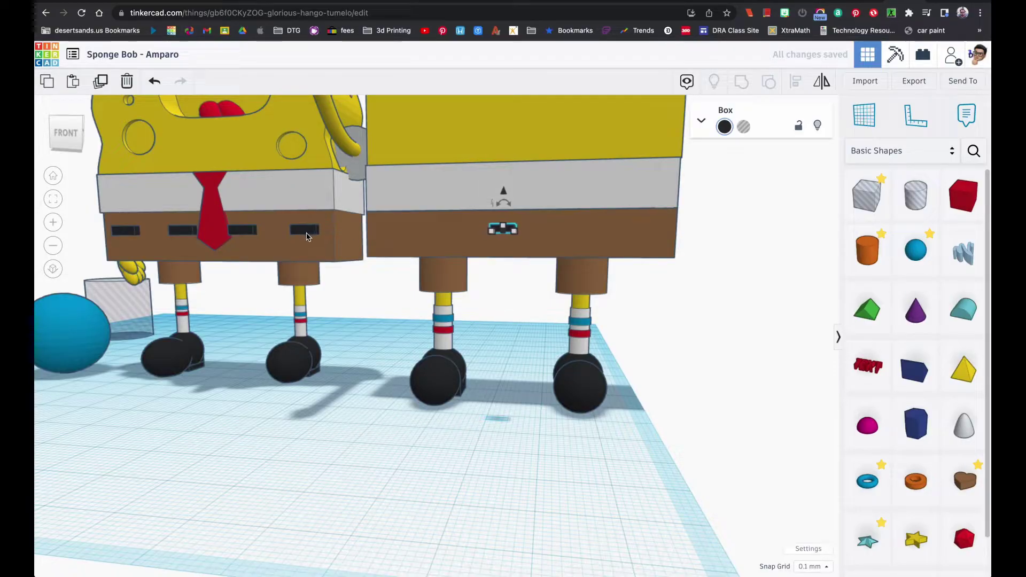
{"action": "key", "text": "Right"}
{"action": "key", "text": "Right"}
{"action": "key", "text": "Right"}
{"action": "key", "text": "Right"}
{"action": "key", "text": "Right"}
{"action": "key", "text": "Right"}
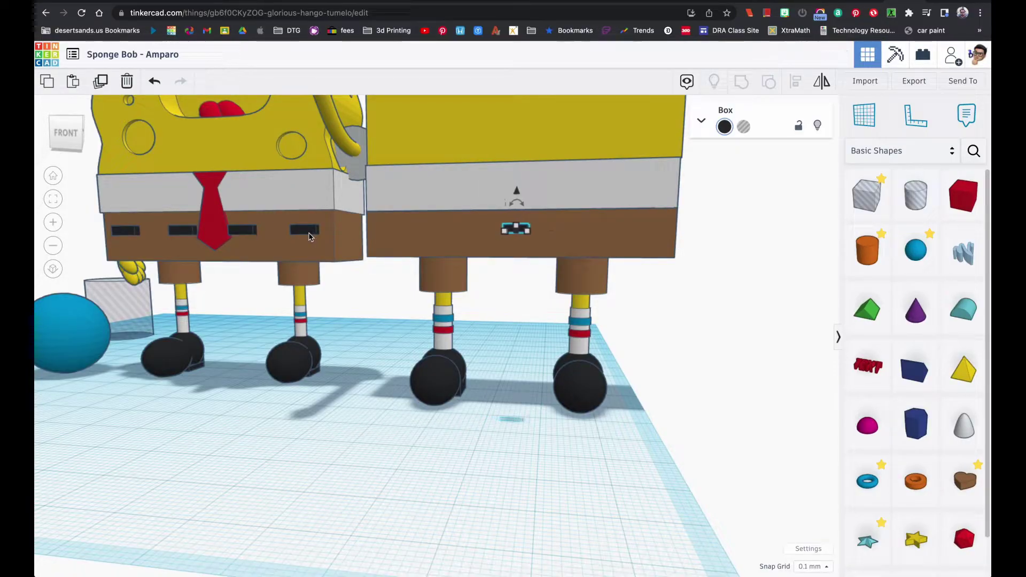
{"action": "key", "text": "Right"}
{"action": "key", "text": "Right"}
{"action": "key", "text": "Right"}
{"action": "key", "text": "Right"}
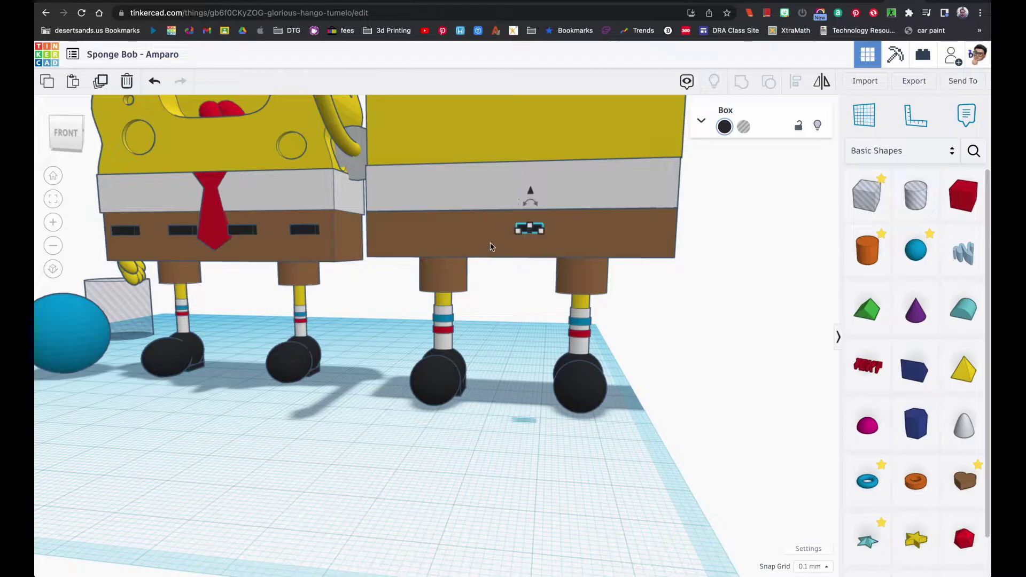
{"action": "key", "text": "Right"}
{"action": "key", "text": "Right"}
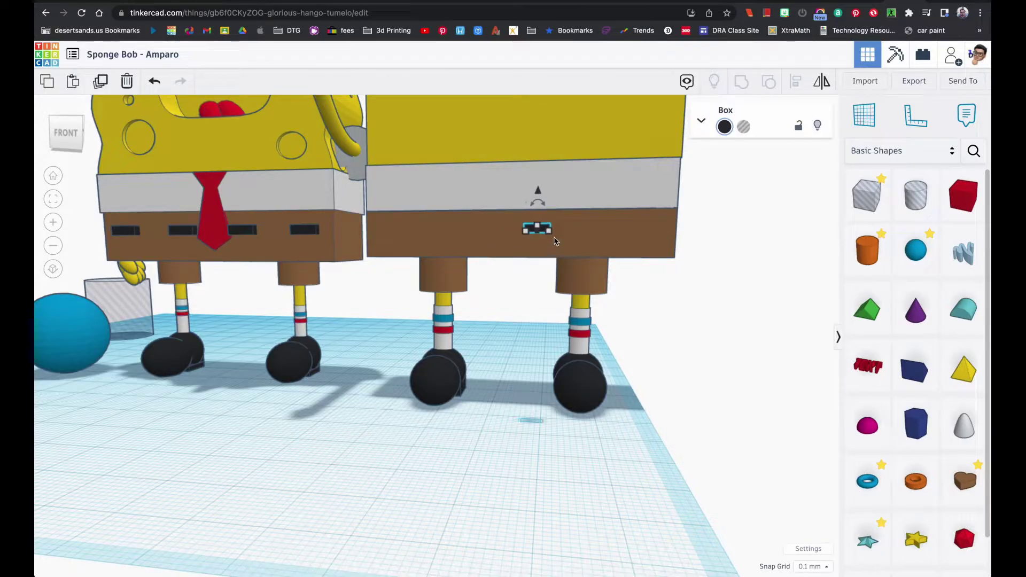
{"action": "key", "text": "Right"}
{"action": "key", "text": "Right"}
{"action": "key", "text": "Right"}
{"action": "key", "text": "Right"}
{"action": "key", "text": "Right"}
{"action": "key", "text": "Right"}
{"action": "key", "text": "Right"}
{"action": "key", "text": "Right"}
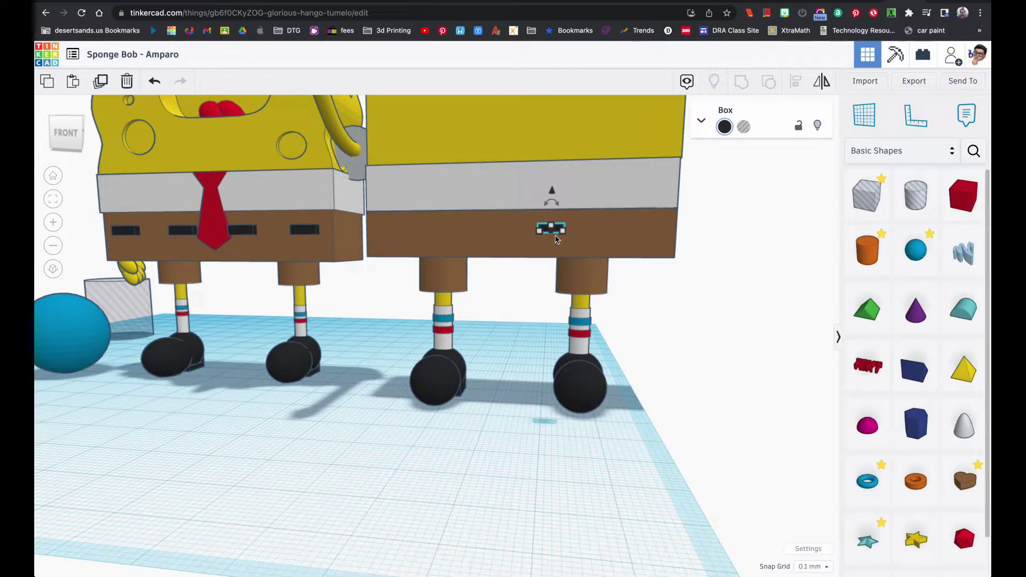
- Shift the black belt mark outward along the brown trouser band until it sits near the band's outer end
{"action": "key", "text": "Right"}
{"action": "key", "text": "Right"}
{"action": "key", "text": "Right"}
{"action": "key", "text": "Right"}
{"action": "key", "text": "Right"}
{"action": "key", "text": "Right"}
{"action": "key", "text": "Right"}
{"action": "key", "text": "Right"}
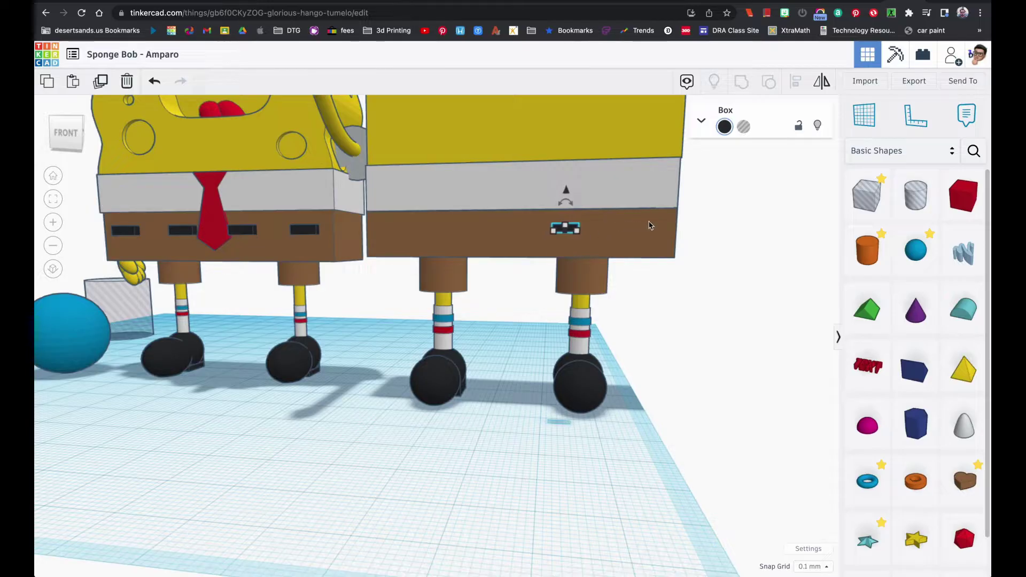
{"action": "key", "text": "Right"}
{"action": "key", "text": "Right"}
{"action": "key", "text": "Right"}
{"action": "key", "text": "Right"}
{"action": "key", "text": "Right"}
{"action": "key", "text": "Right"}
{"action": "key", "text": "Right"}
{"action": "key", "text": "Right"}
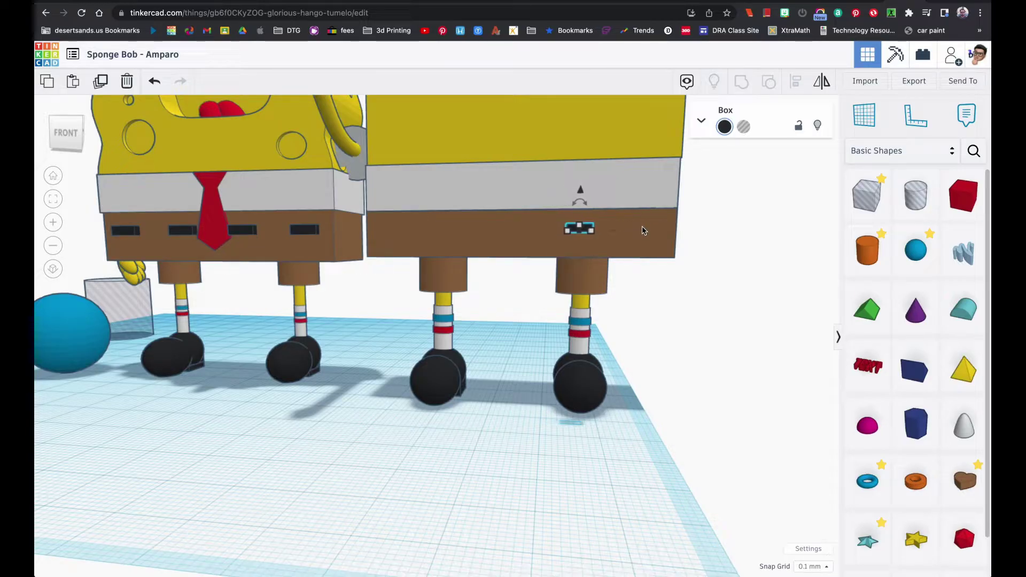
{"action": "key", "text": "Right"}
{"action": "key", "text": "Right"}
{"action": "key", "text": "Right"}
{"action": "key", "text": "Right"}
{"action": "key", "text": "Right"}
{"action": "key", "text": "Right"}
{"action": "key", "text": "Right"}
{"action": "key", "text": "Right"}
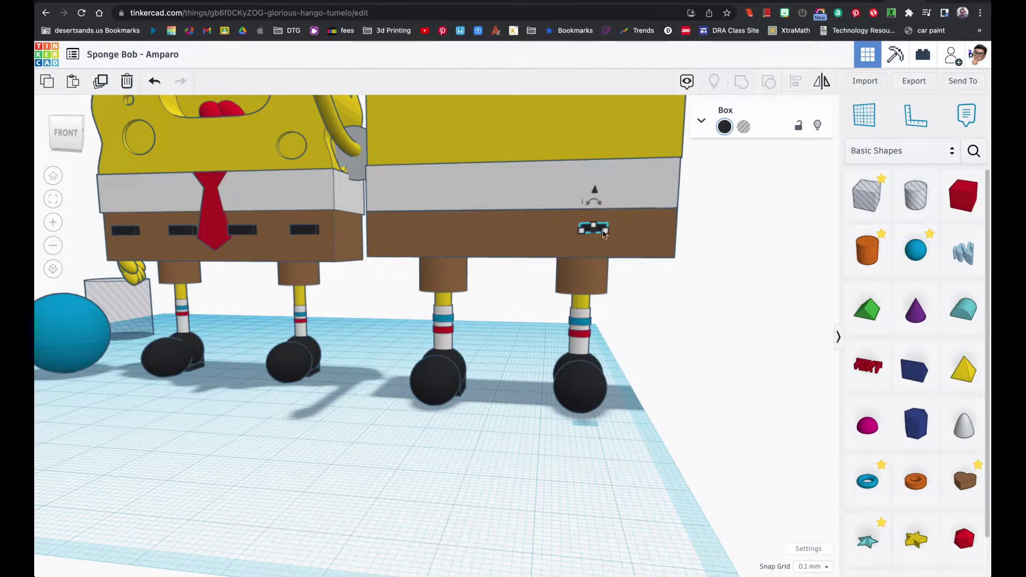
{"action": "key", "text": "Right"}
{"action": "key", "text": "Right"}
{"action": "key", "text": "Right"}
{"action": "key", "text": "Right"}
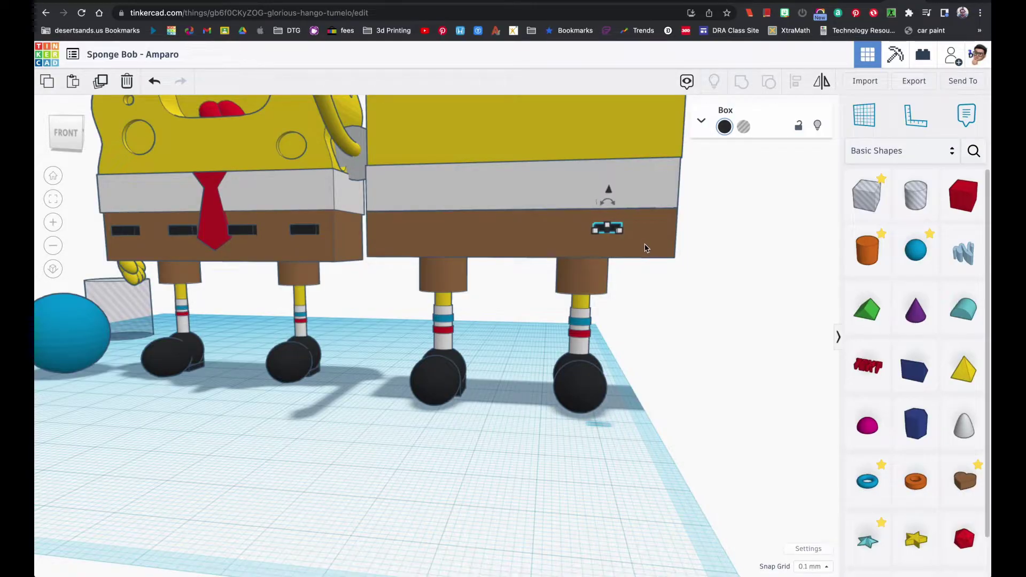
- Push the black belt mark back into the front face of the brown trousers so that only part of its depth protrudes
{"action": "right_click_drag", "start_coordinate": [646, 246], "coordinate": [641, 275]}
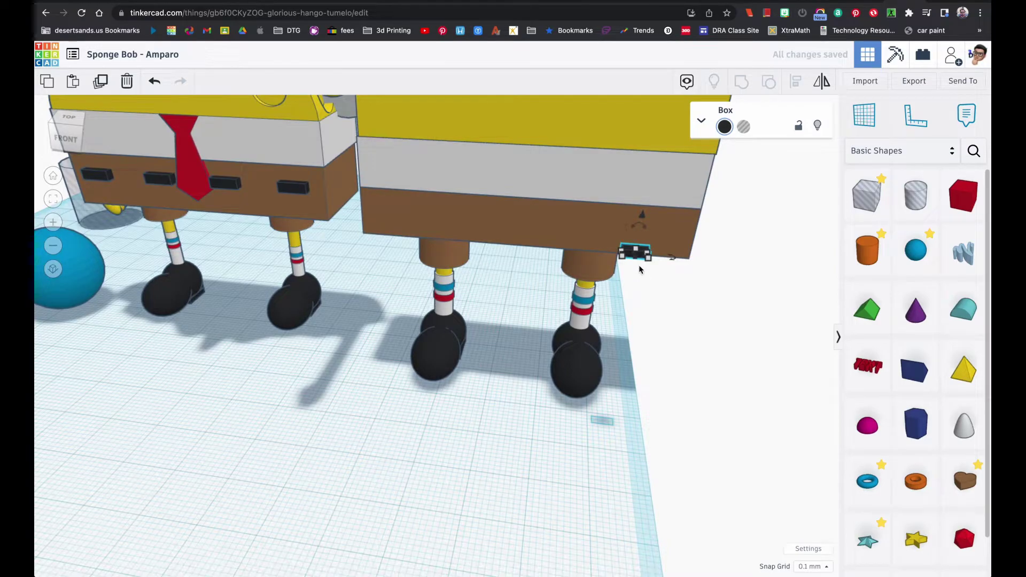
{"action": "key", "text": "Up"}
{"action": "key", "text": "Up"}
{"action": "key", "text": "Up"}
{"action": "key", "text": "Up"}
{"action": "key", "text": "Up"}
{"action": "key", "text": "Up"}
{"action": "key", "text": "Up"}
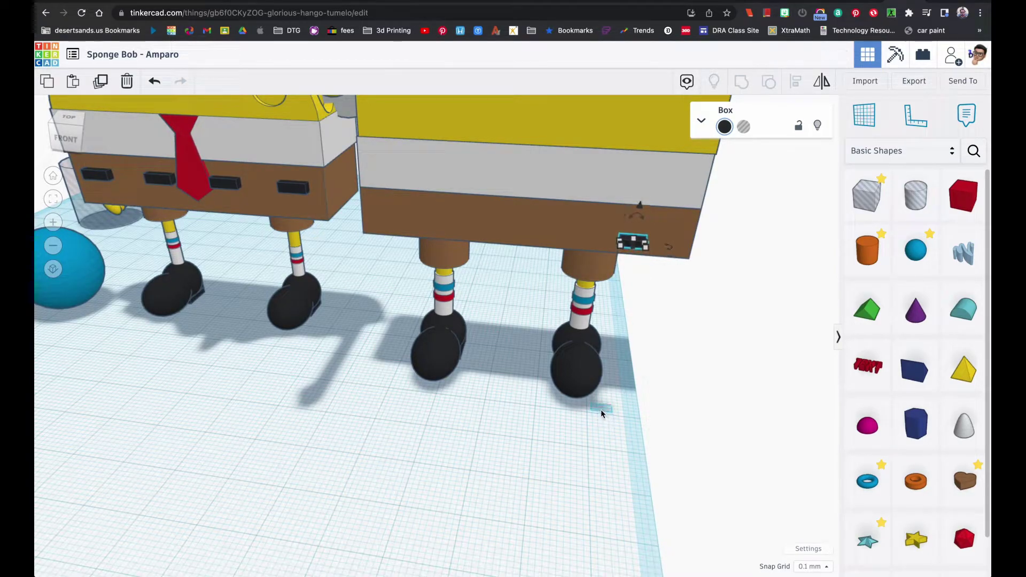
{"action": "key", "text": "Up"}
{"action": "key", "text": "Up"}
{"action": "key", "text": "Up"}
{"action": "key", "text": "Up"}
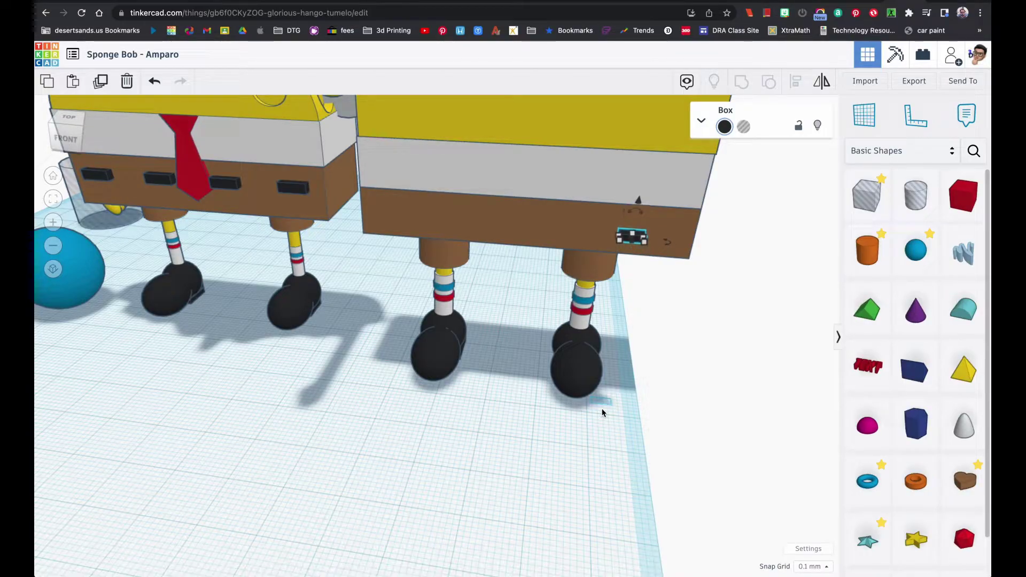
{"action": "key", "text": "Up"}
{"action": "key", "text": "Up"}
{"action": "key", "text": "Up"}
{"action": "key", "text": "Up"}
{"action": "key", "text": "Up"}
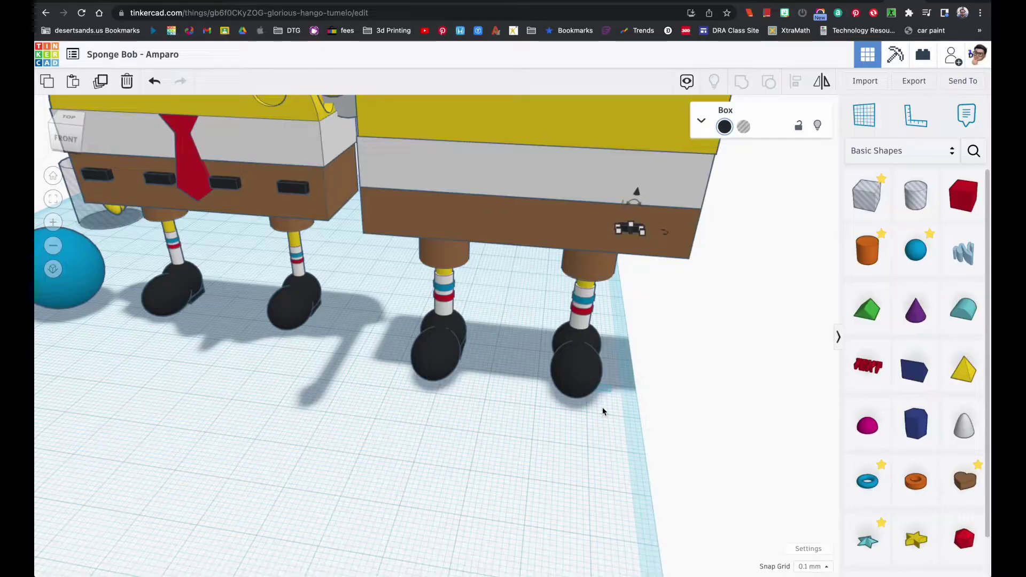
- Set the belt mark's width to 5 mm
{"action": "left_click", "coordinate": [53, 203]}
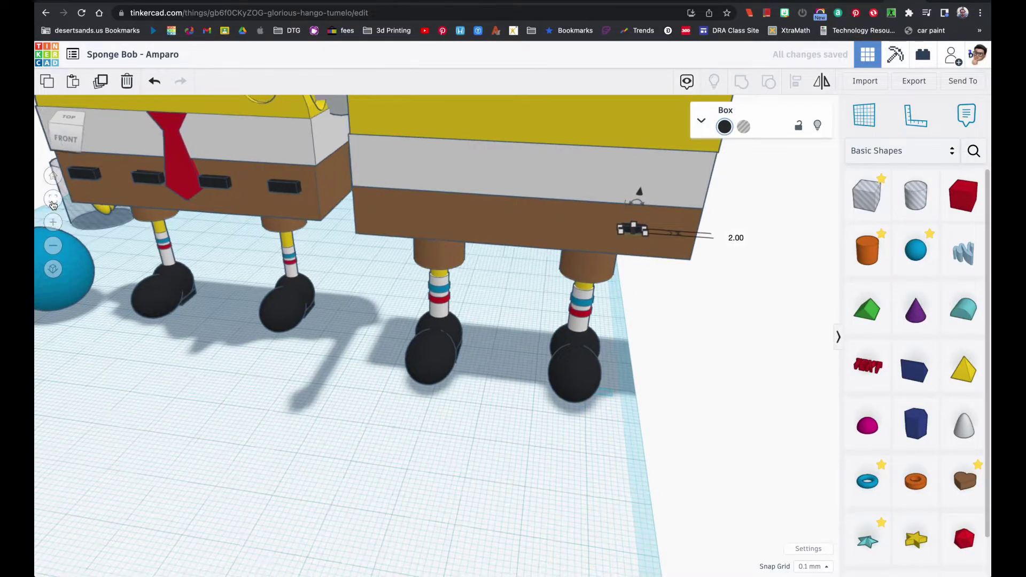
{"action": "scroll", "coordinate": [448, 267], "scroll_direction": "down", "scroll_amount": 5}
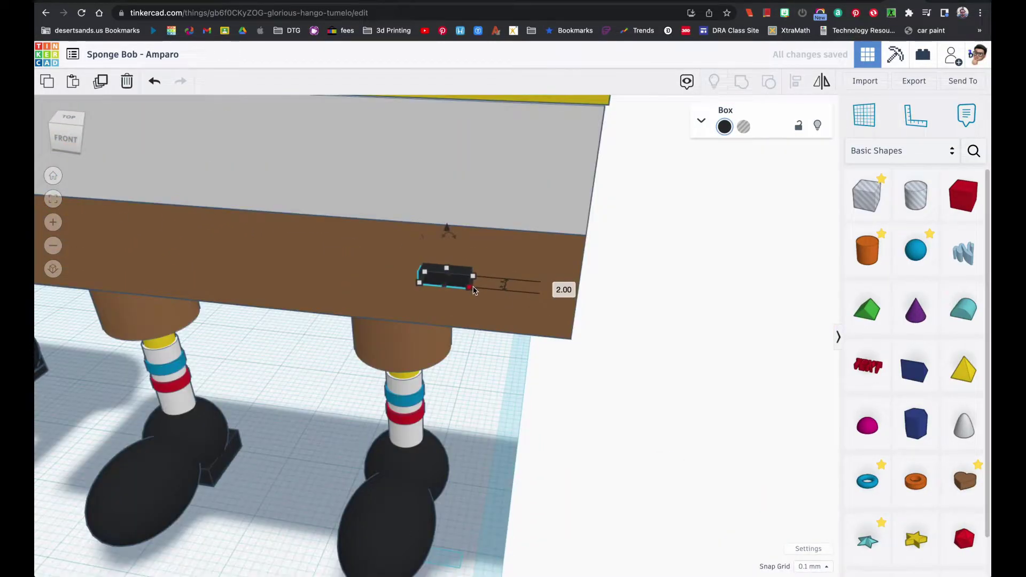
{"action": "left_click", "coordinate": [422, 349]}
{"action": "type", "text": "5"}
{"action": "key", "text": "Return"}
{"action": "left_click", "coordinate": [514, 353]}
{"action": "scroll", "coordinate": [514, 342], "scroll_direction": "down", "scroll_amount": 5}
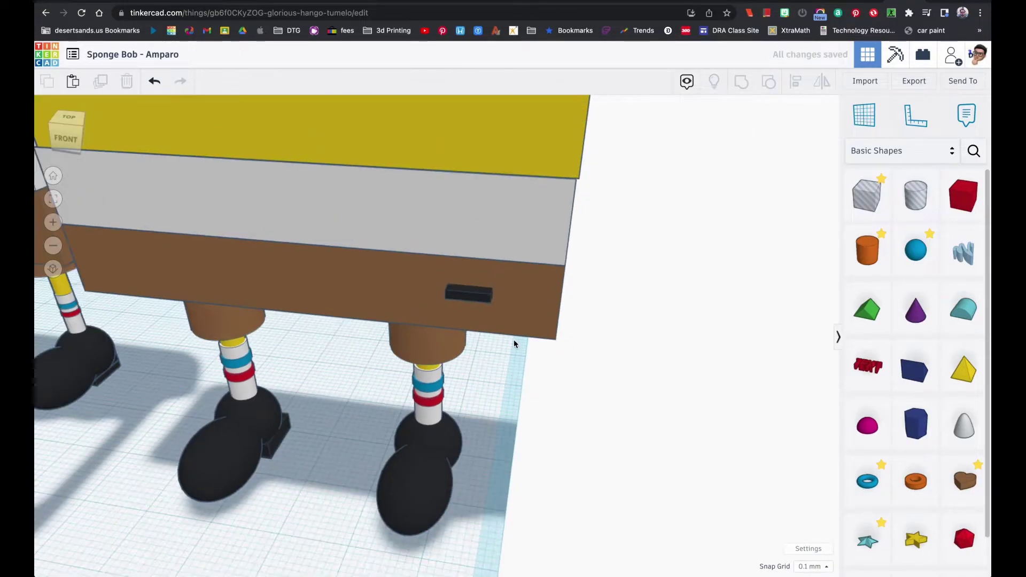
- Set the belt mark's height to 2 mm
{"action": "right_click_drag", "start_coordinate": [516, 343], "coordinate": [512, 295]}
{"action": "left_click", "coordinate": [491, 264]}
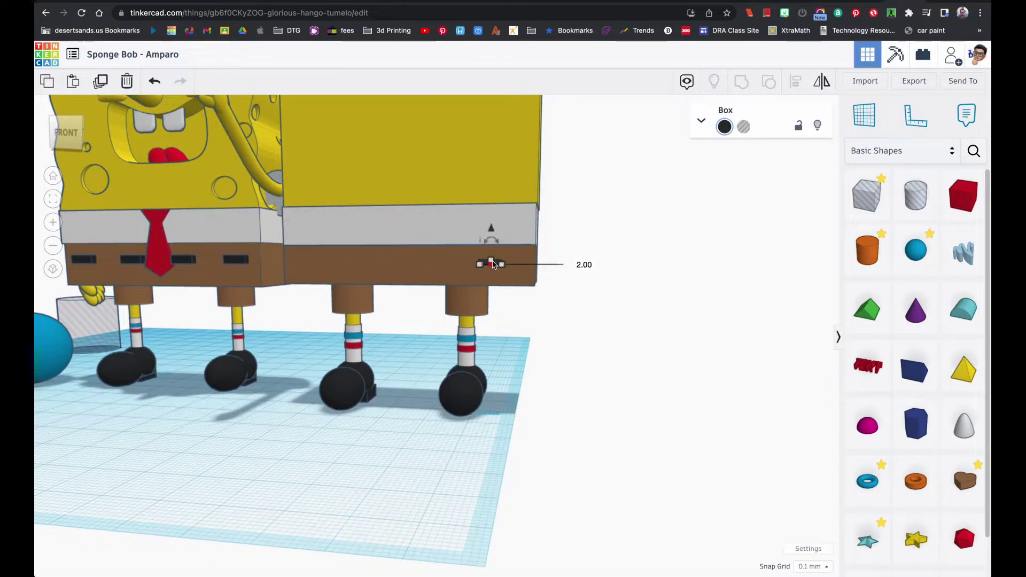
{"action": "left_click_drag", "start_coordinate": [493, 263], "coordinate": [493, 262]}
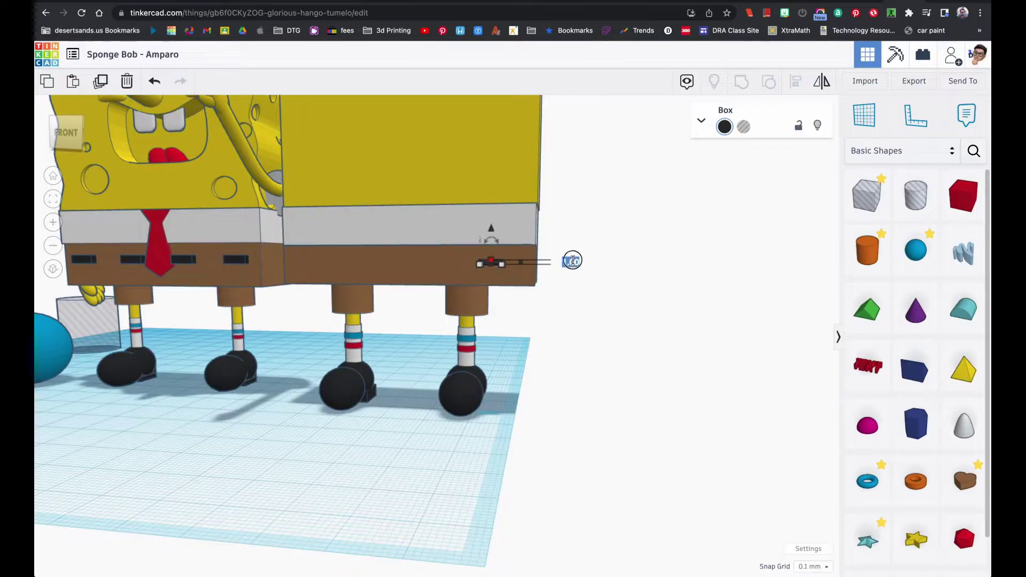
{"action": "key", "text": "Return"}
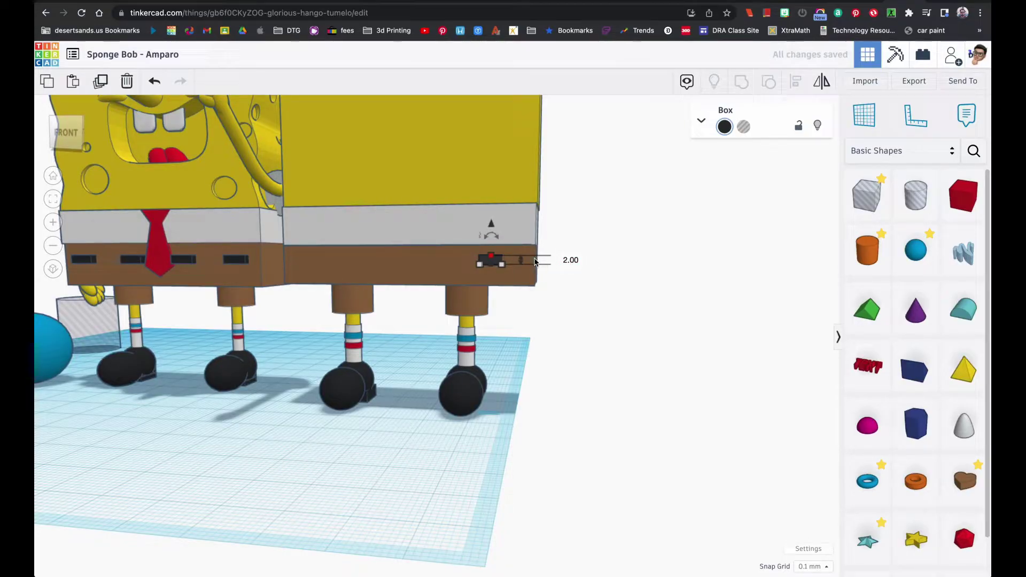
- Widen the belt mark on the trouser band to 6 mm
{"action": "right_click_drag", "start_coordinate": [502, 275], "coordinate": [521, 276]}
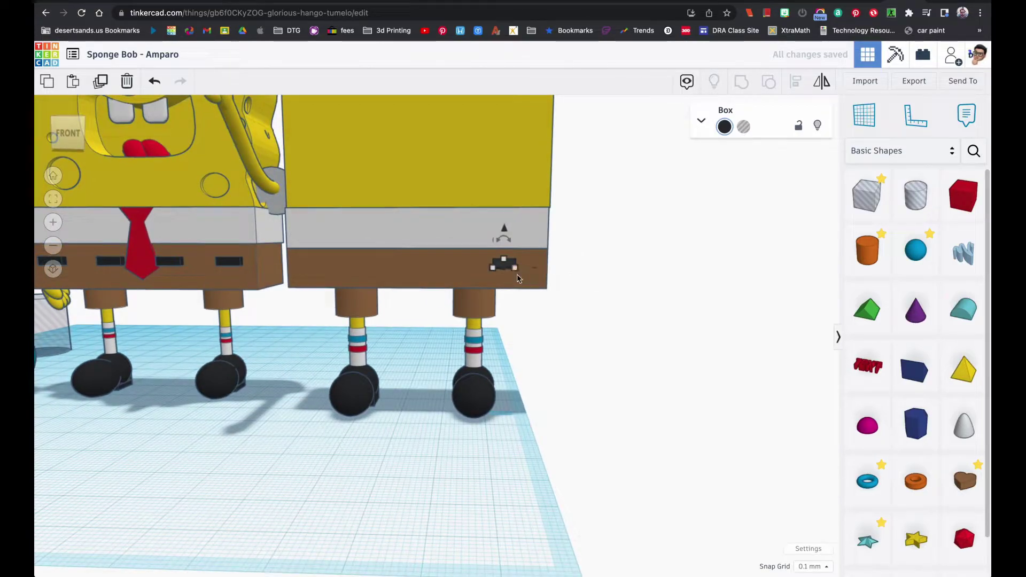
{"action": "left_click", "coordinate": [516, 273]}
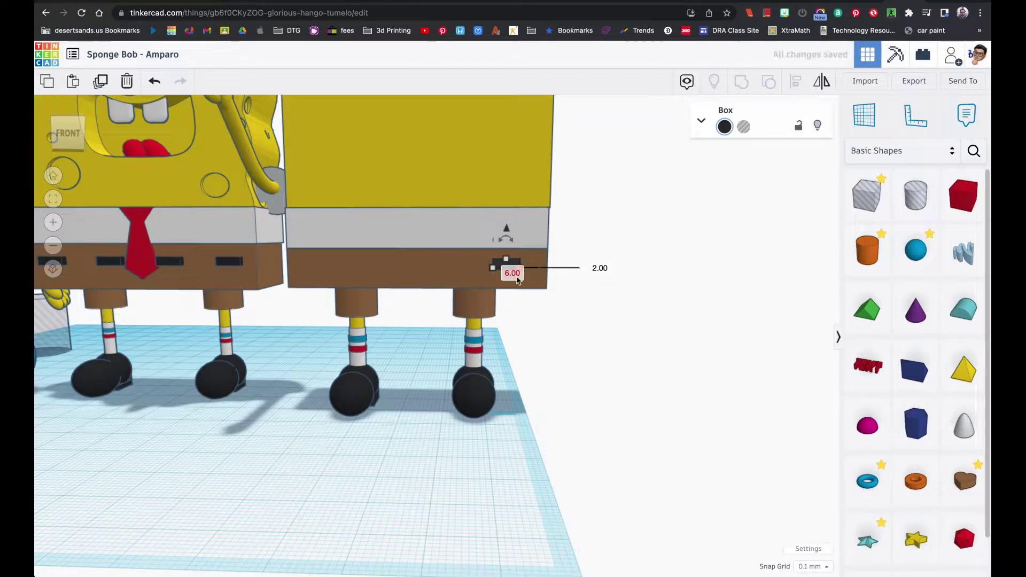
{"action": "left_click", "coordinate": [510, 278]}
{"action": "left_click", "coordinate": [509, 269]}
{"action": "scroll", "coordinate": [544, 342], "scroll_direction": "up", "scroll_amount": 4}
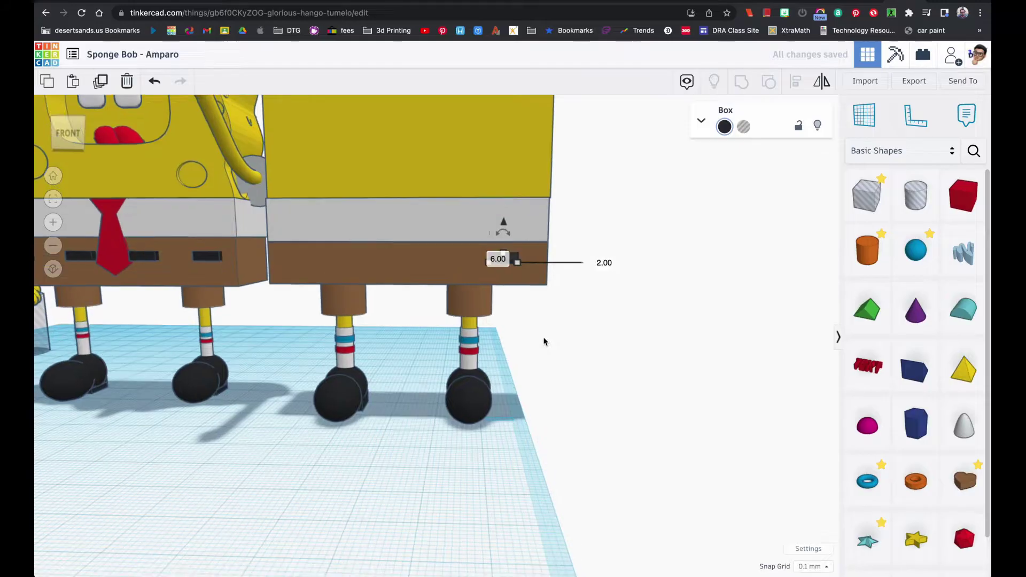
{"action": "left_click", "coordinate": [486, 298]}
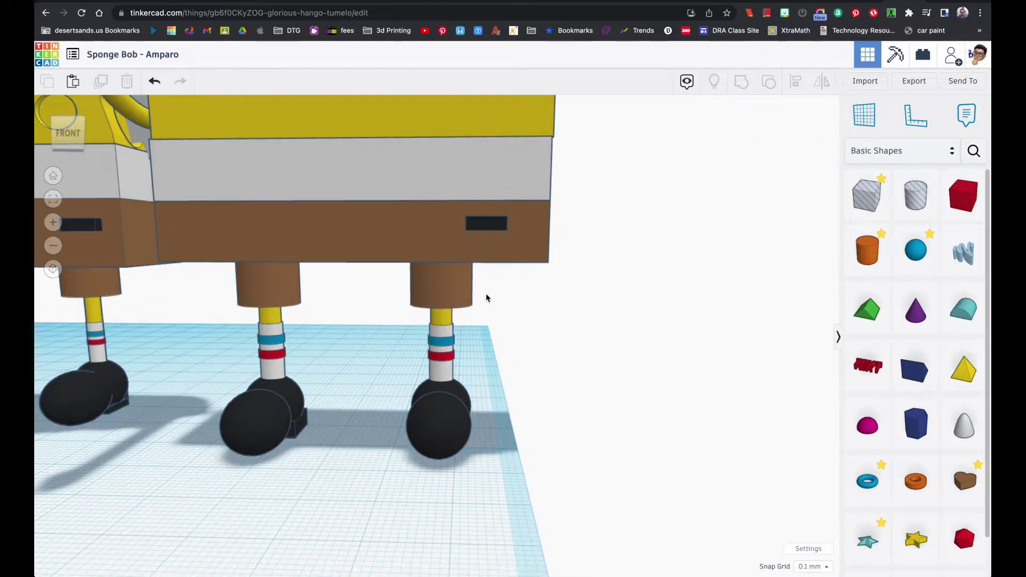
- Duplicate the belt mark and move the copy inward along the trouser band, leaving a gap slightly wider than one mark
{"action": "left_click", "coordinate": [481, 228]}
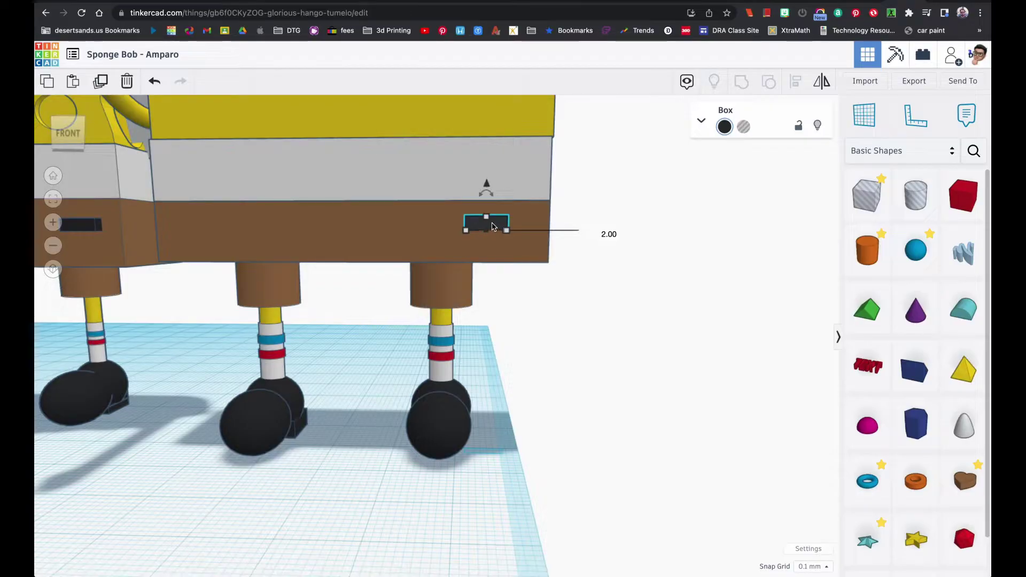
{"action": "left_click", "coordinate": [101, 83]}
{"action": "key", "text": "Left"}
{"action": "key", "text": "Left"}
{"action": "key", "text": "Left"}
{"action": "key", "text": "Left"}
{"action": "key", "text": "Left"}
{"action": "key", "text": "Left"}
{"action": "key", "text": "Left"}
{"action": "key", "text": "Left"}
{"action": "key", "text": "Left"}
{"action": "key", "text": "Left"}
{"action": "key", "text": "Left"}
{"action": "key", "text": "Left"}
{"action": "key", "text": "Left"}
{"action": "key", "text": "Left"}
{"action": "key", "text": "Left"}
{"action": "key", "text": "Left"}
{"action": "key", "text": "Left"}
{"action": "key", "text": "Left"}
{"action": "key", "text": "Left"}
{"action": "key", "text": "Left"}
{"action": "key", "text": "Left"}
{"action": "key", "text": "Left"}
{"action": "key", "text": "Left"}
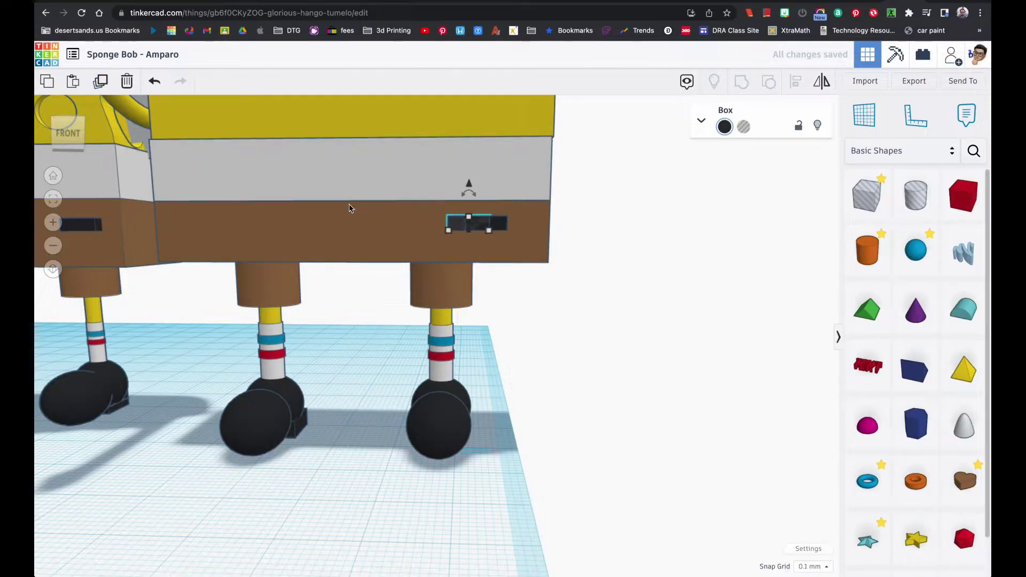
{"action": "key", "text": "Left"}
{"action": "key", "text": "Left"}
{"action": "key", "text": "Left"}
{"action": "key", "text": "Left"}
{"action": "key", "text": "Left"}
{"action": "key", "text": "Left"}
{"action": "key", "text": "Left"}
{"action": "key", "text": "Left"}
{"action": "key", "text": "Left"}
{"action": "key", "text": "Left"}
{"action": "key", "text": "Left"}
{"action": "key", "text": "Left"}
{"action": "key", "text": "Left"}
{"action": "key", "text": "Left"}
{"action": "key", "text": "Left"}
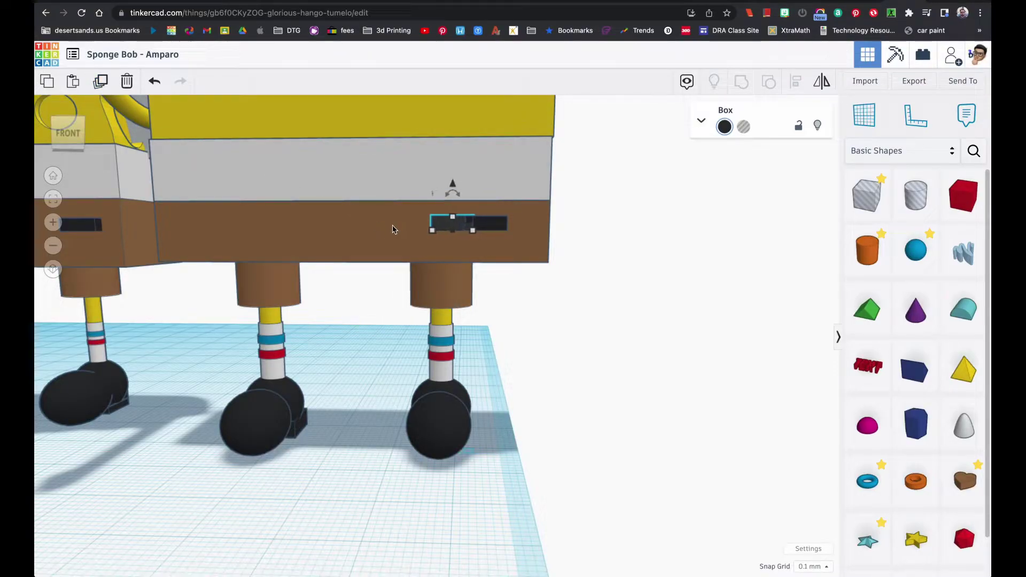
{"action": "key", "text": "Left"}
{"action": "key", "text": "Left"}
{"action": "key", "text": "Left"}
{"action": "key", "text": "Left"}
{"action": "key", "text": "Left"}
{"action": "key", "text": "Left"}
{"action": "key", "text": "Left"}
{"action": "key", "text": "Left"}
{"action": "key", "text": "Left"}
{"action": "key", "text": "Left"}
{"action": "key", "text": "Left"}
{"action": "key", "text": "Left"}
{"action": "key", "text": "Left"}
{"action": "key", "text": "Left"}
{"action": "key", "text": "Left"}
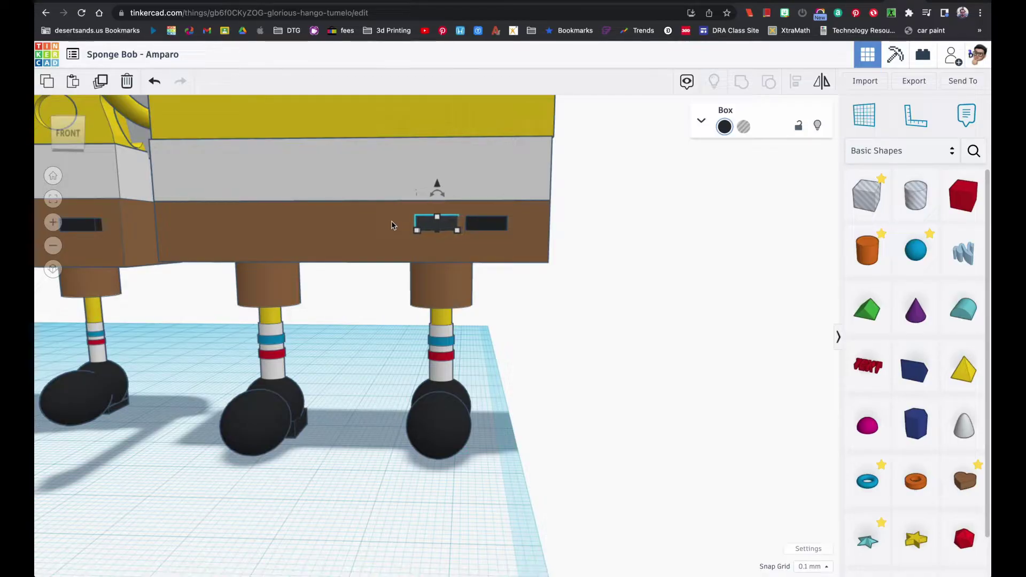
{"action": "key", "text": "Left"}
{"action": "key", "text": "Left"}
{"action": "key", "text": "Left"}
{"action": "key", "text": "Left"}
{"action": "key", "text": "Left"}
{"action": "key", "text": "Left"}
{"action": "key", "text": "Left"}
{"action": "key", "text": "Left"}
{"action": "key", "text": "Left"}
{"action": "key", "text": "Left"}
{"action": "key", "text": "Left"}
{"action": "key", "text": "Left"}
{"action": "key", "text": "Left"}
{"action": "key", "text": "Left"}
{"action": "key", "text": "Left"}
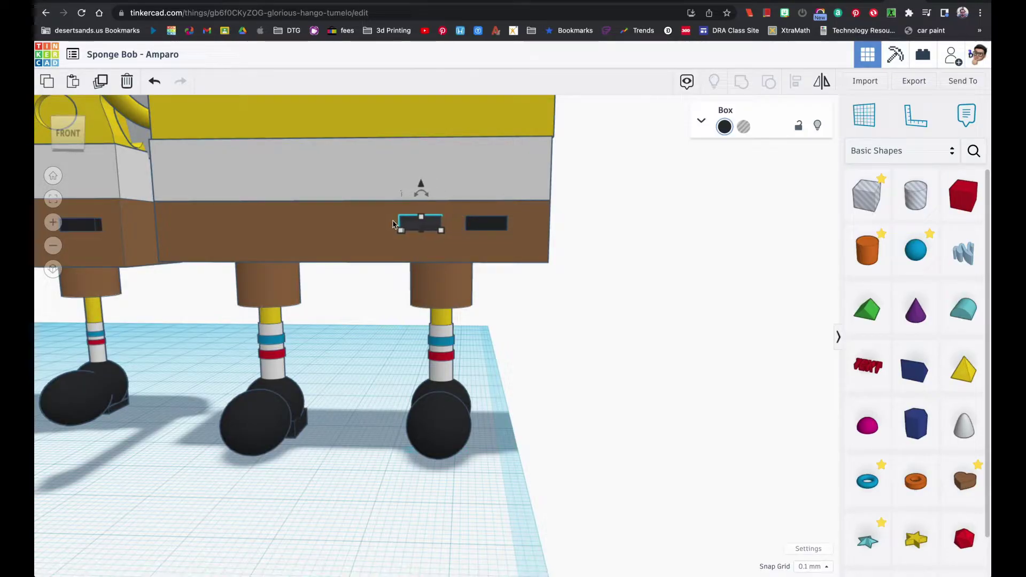
{"action": "key", "text": "Left"}
{"action": "key", "text": "Left"}
{"action": "key", "text": "Left"}
{"action": "key", "text": "Left"}
{"action": "key", "text": "Left"}
{"action": "key", "text": "Left"}
{"action": "key", "text": "Left"}
{"action": "key", "text": "Left"}
{"action": "key", "text": "Left"}
{"action": "key", "text": "Left"}
{"action": "key", "text": "Left"}
{"action": "key", "text": "Left"}
{"action": "key", "text": "Left"}
{"action": "key", "text": "Left"}
{"action": "key", "text": "Left"}
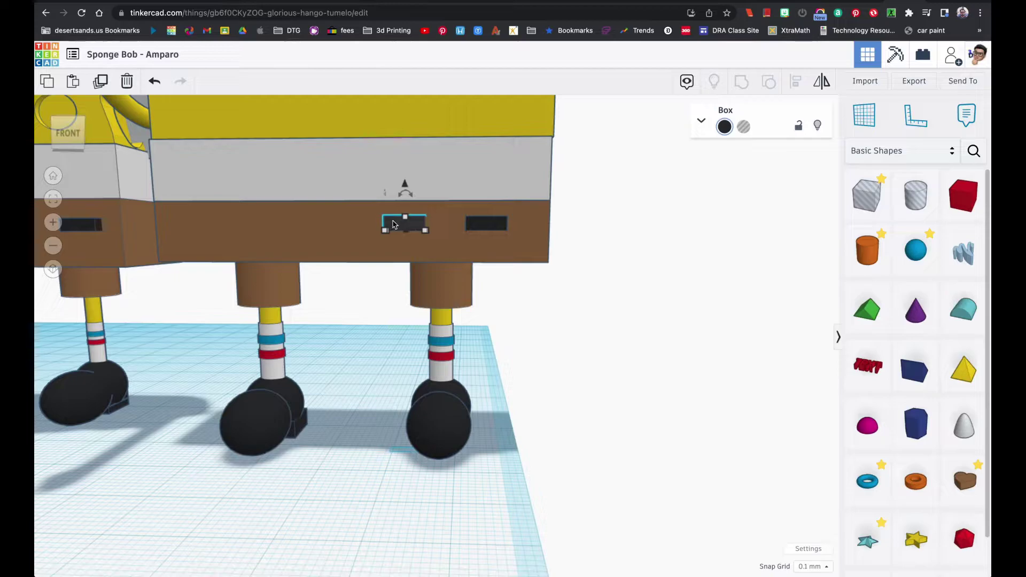
{"action": "key", "text": "Left"}
{"action": "key", "text": "Left"}
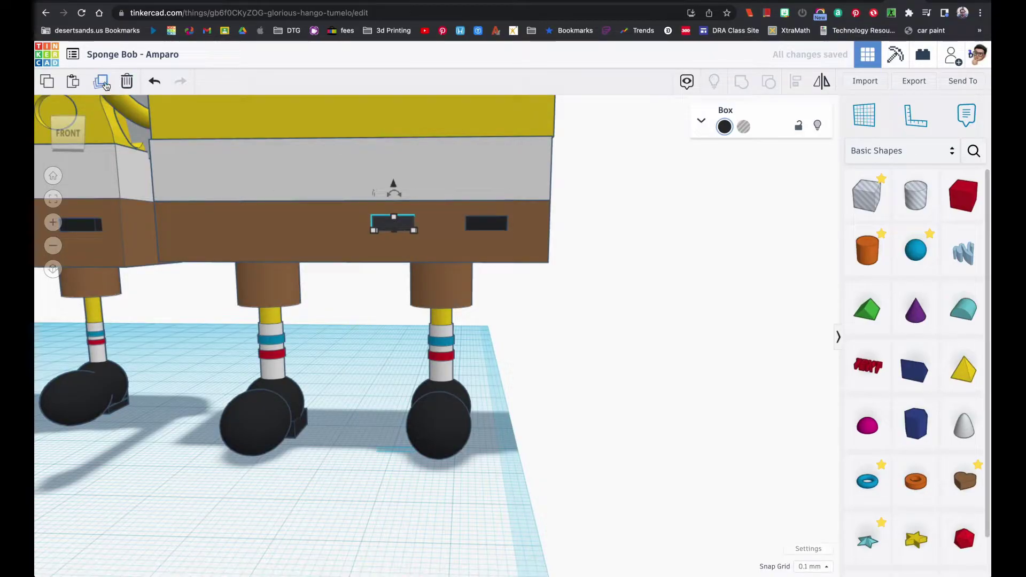
- Repeat the spaced duplicate twice to complete a row of four evenly spaced belt marks across the trousers
{"action": "left_click", "coordinate": [102, 82]}
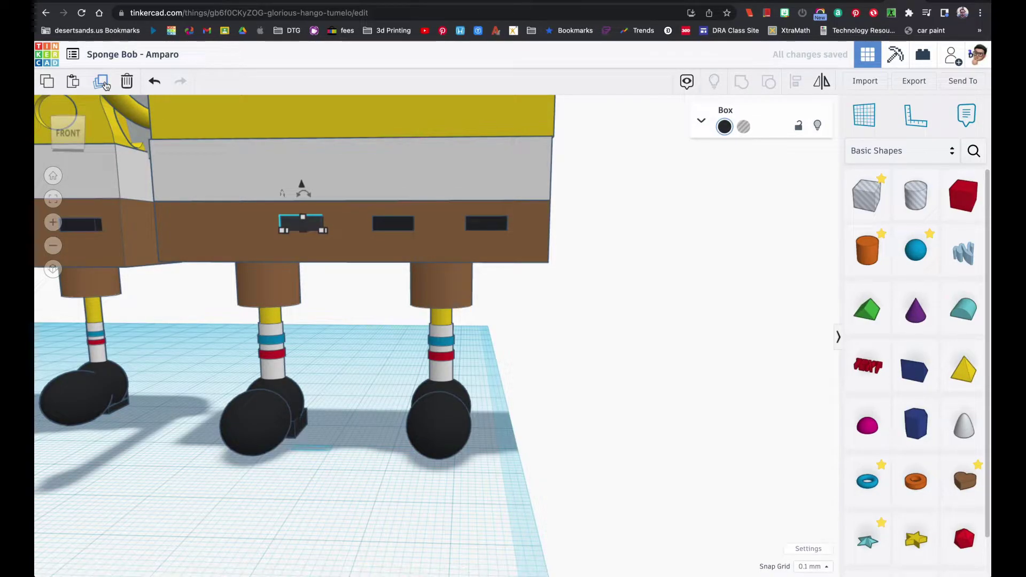
{"action": "left_click", "coordinate": [104, 84]}
{"action": "right_click_drag", "start_coordinate": [263, 193], "coordinate": [417, 235]}
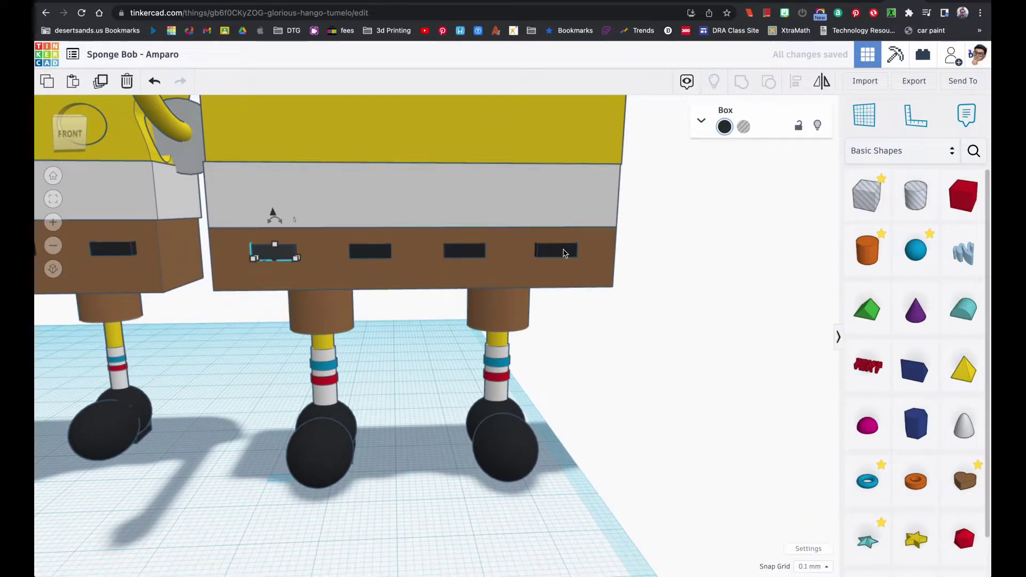
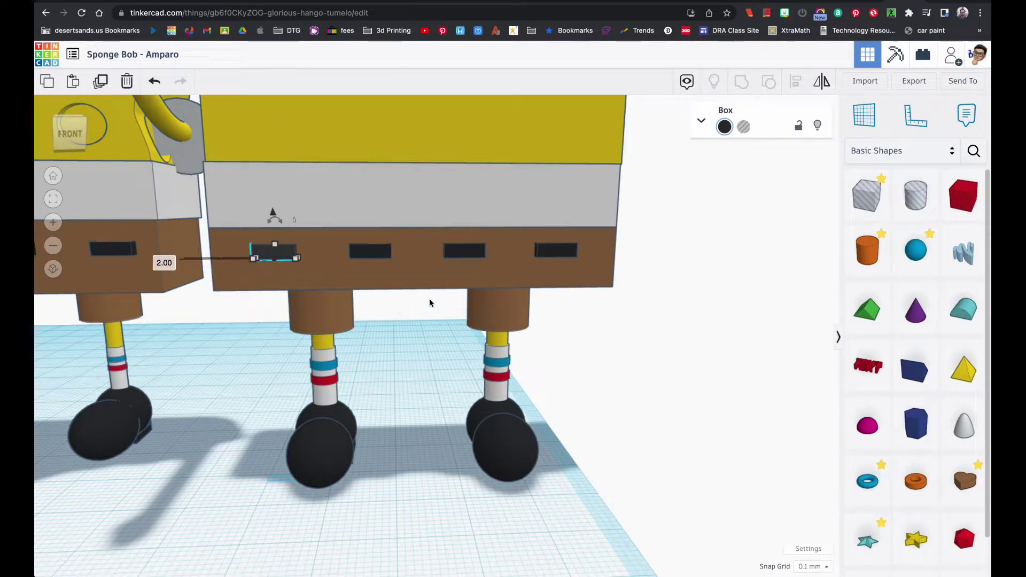
{"action": "scroll", "coordinate": [429, 303], "scroll_direction": "down", "scroll_amount": 5}
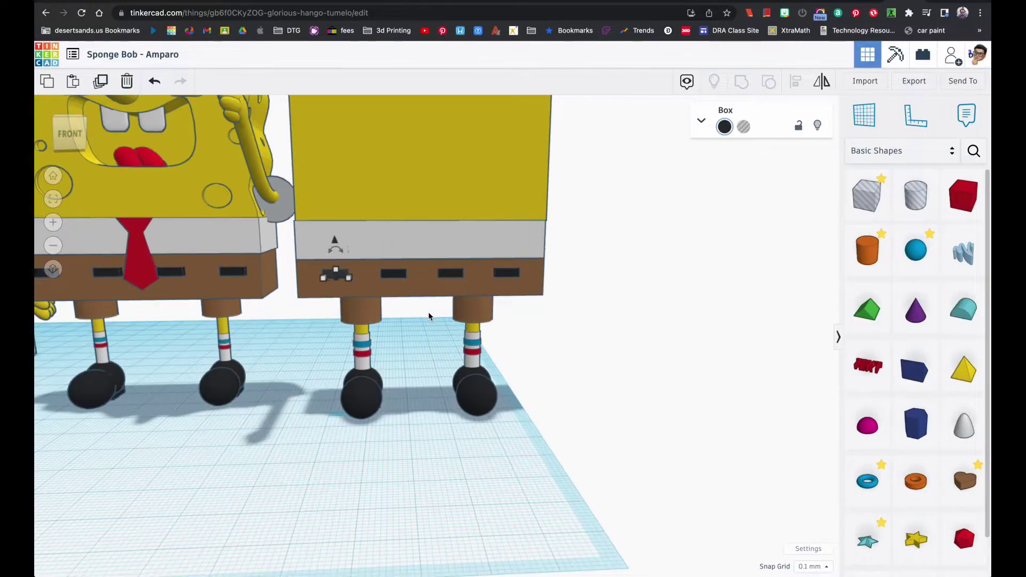
{"action": "left_click", "coordinate": [427, 326]}
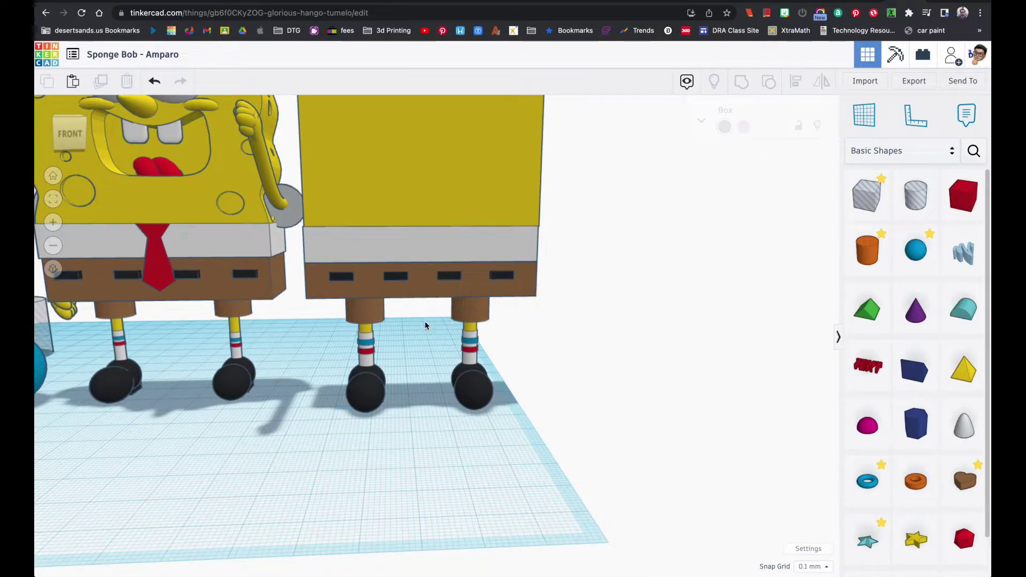
- Move the roof shape onto the open workplane in front of the characters and colour it red
{"action": "scroll", "coordinate": [447, 294], "scroll_direction": "down", "scroll_amount": 3}
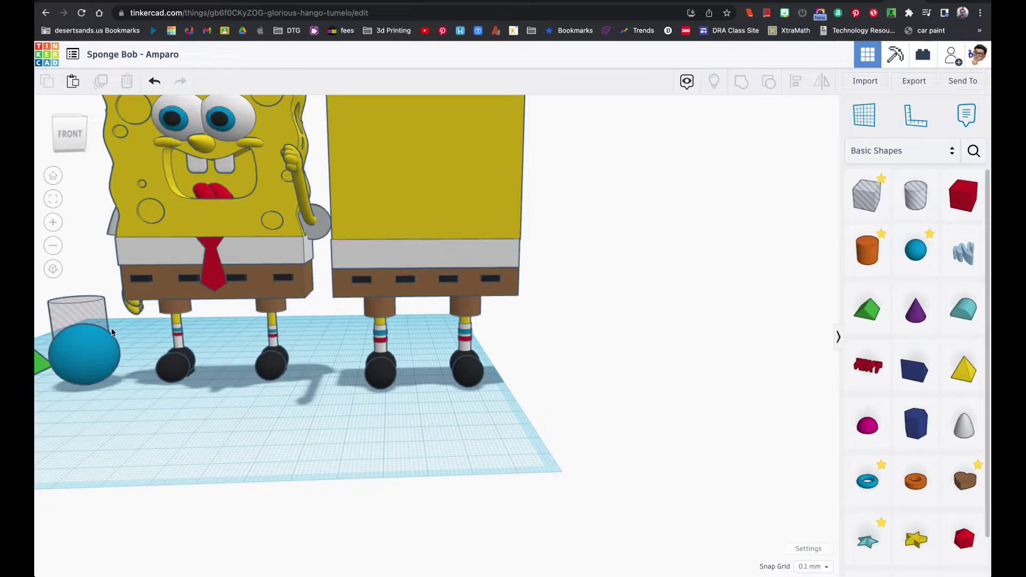
{"action": "left_click_drag", "start_coordinate": [43, 365], "coordinate": [361, 400]}
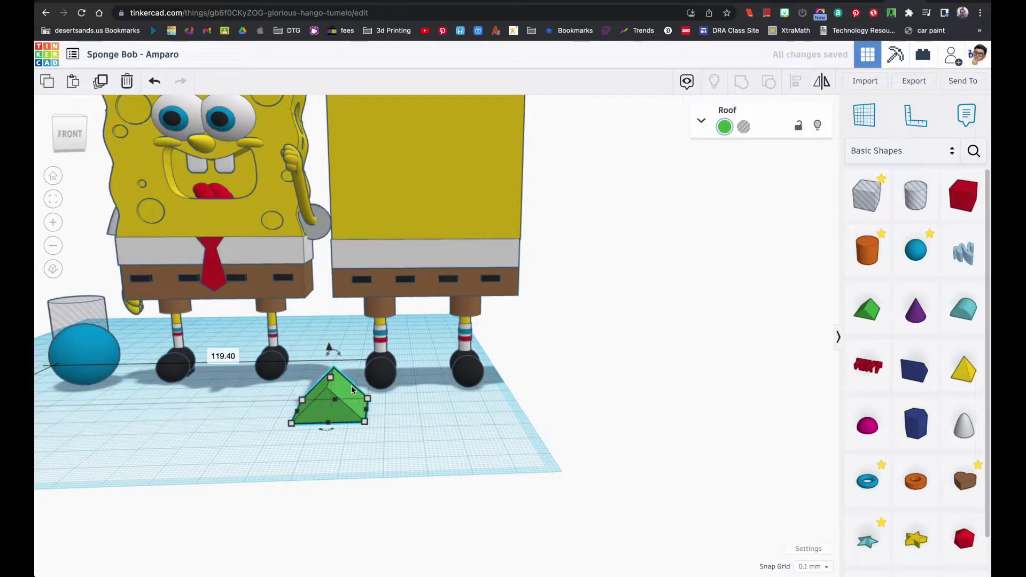
{"action": "right_click_drag", "start_coordinate": [377, 398], "coordinate": [206, 400]}
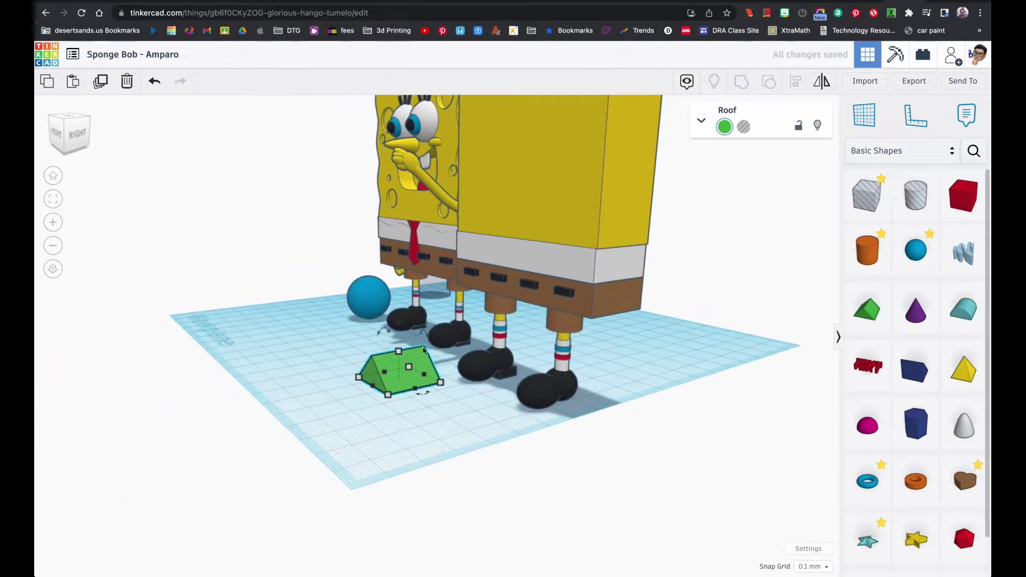
{"action": "left_click", "coordinate": [723, 128]}
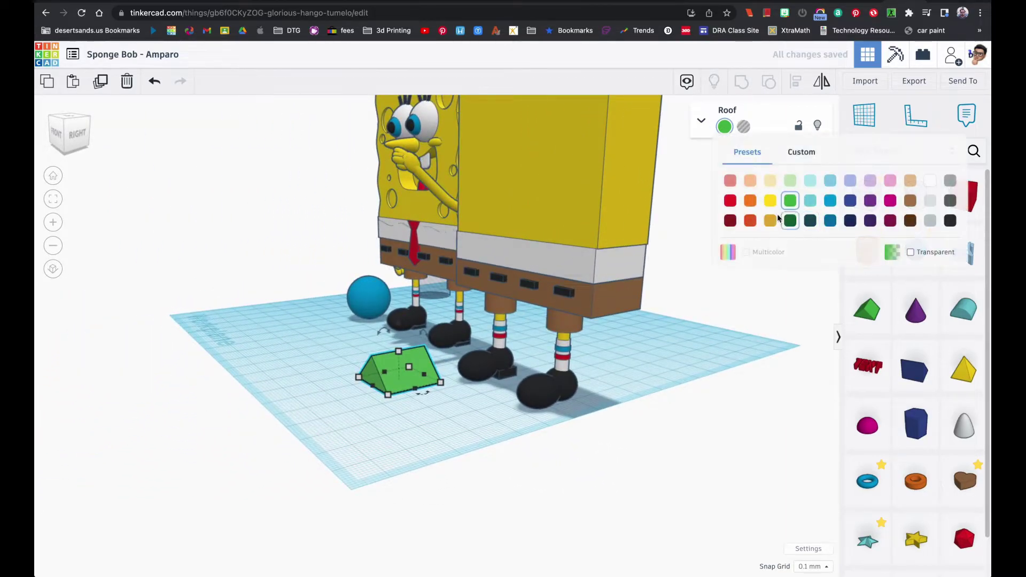
{"action": "left_click", "coordinate": [727, 200]}
- Set the red roof's depth to 1 mm and rotate it 180° so the triangle points downward
{"action": "left_click", "coordinate": [443, 407]}
{"action": "type", "text": "1"}
{"action": "key", "text": "Return"}
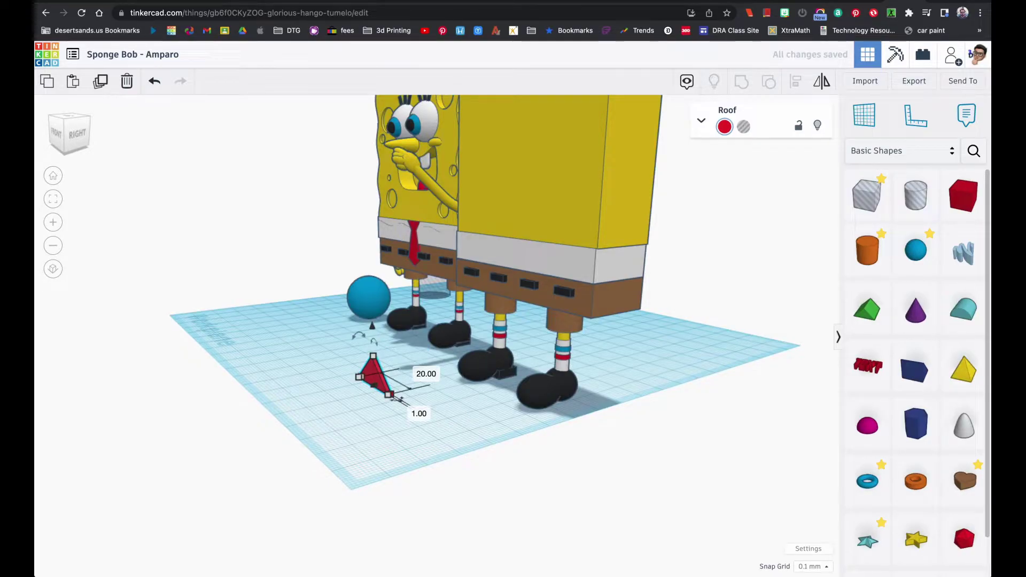
{"action": "right_click_drag", "start_coordinate": [376, 371], "coordinate": [265, 260]}
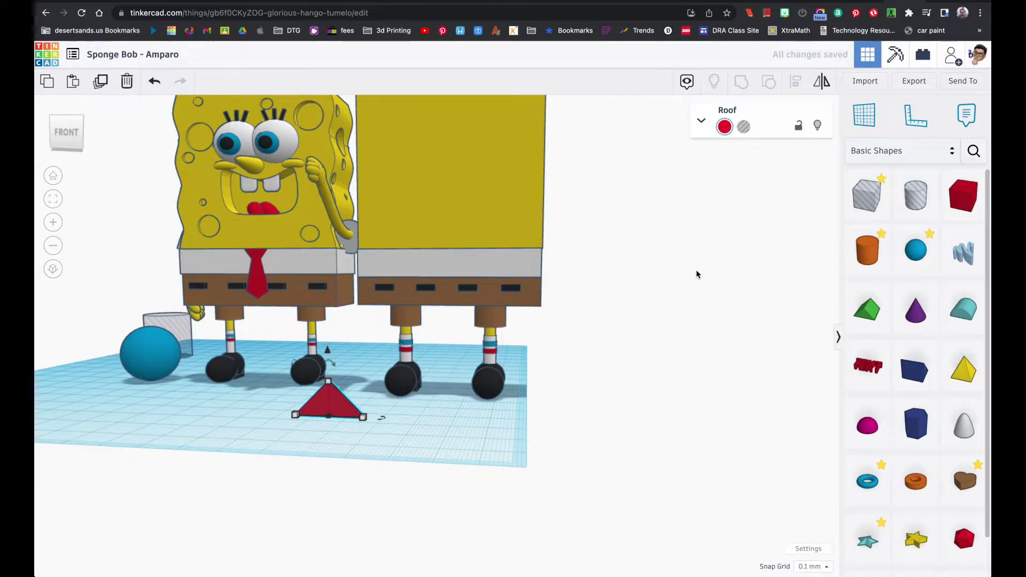
{"action": "left_click_drag", "start_coordinate": [332, 364], "coordinate": [335, 422]}
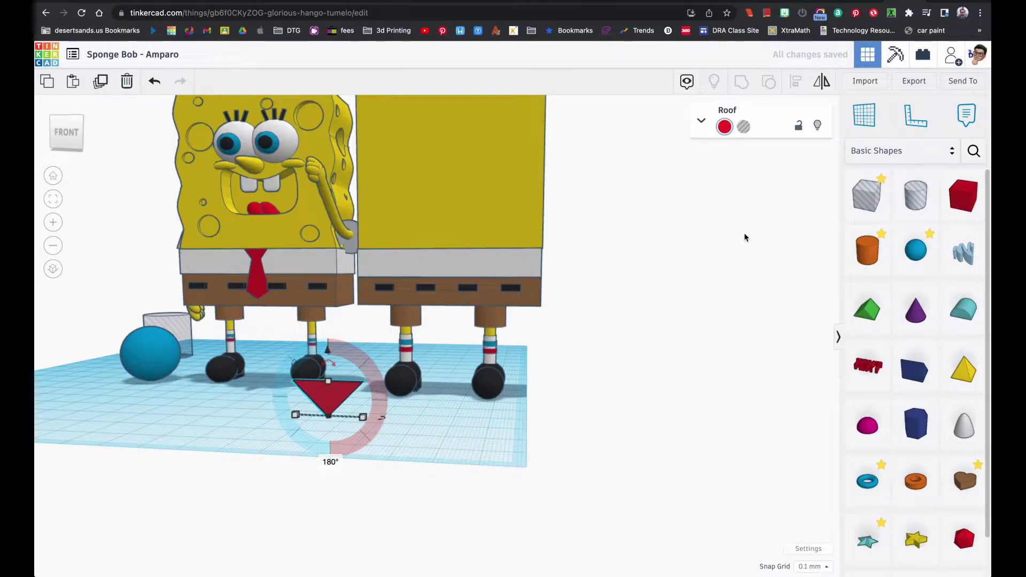
- Place a box hole over the red triangle's lower tip and set the hole's height to 4 mm
{"action": "left_click_drag", "start_coordinate": [862, 202], "coordinate": [324, 423]}
{"action": "left_click_drag", "start_coordinate": [322, 348], "coordinate": [325, 408]}
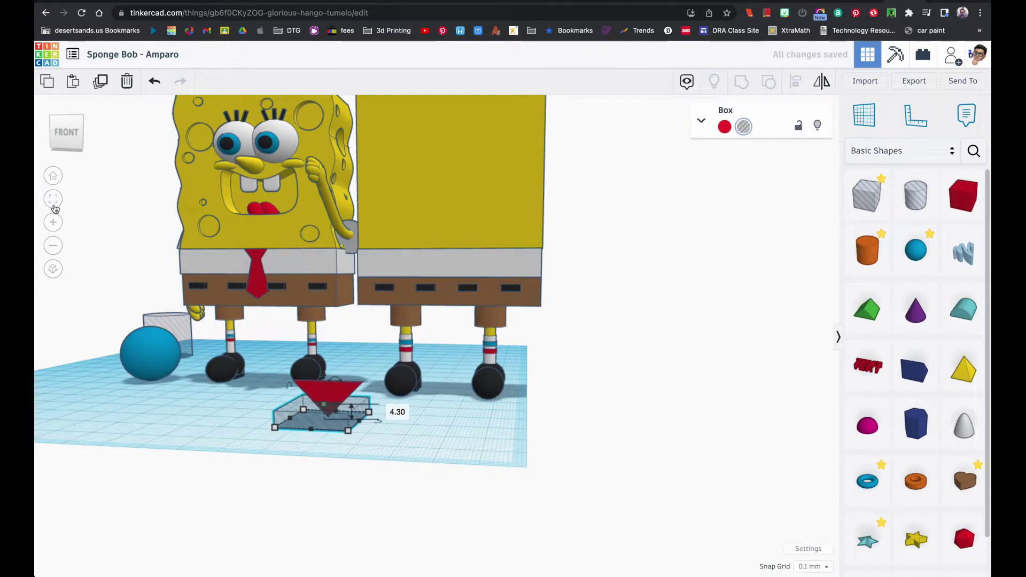
{"action": "left_click", "coordinate": [53, 206]}
{"action": "left_click", "coordinate": [438, 306]}
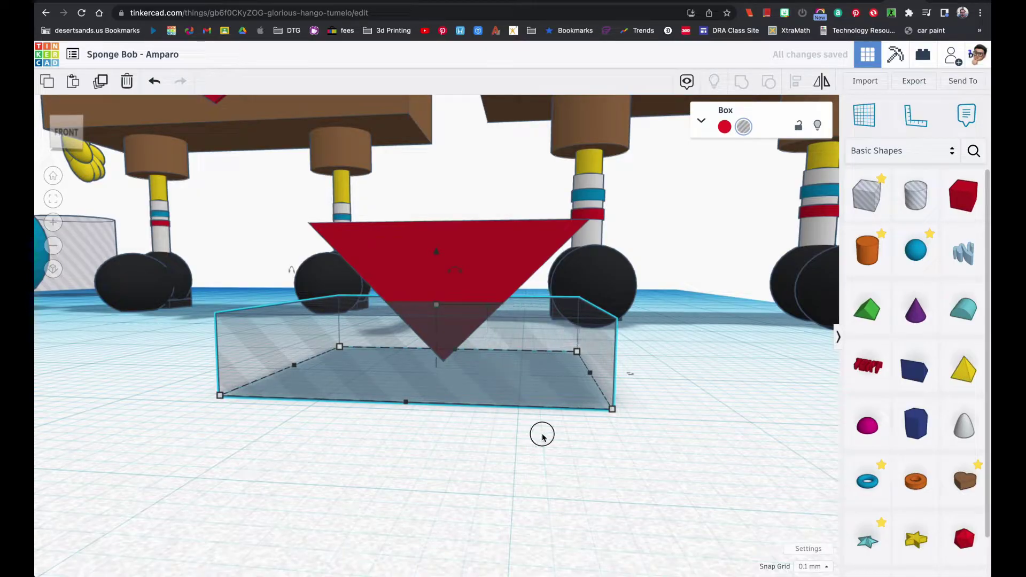
{"action": "left_click", "coordinate": [571, 340]}
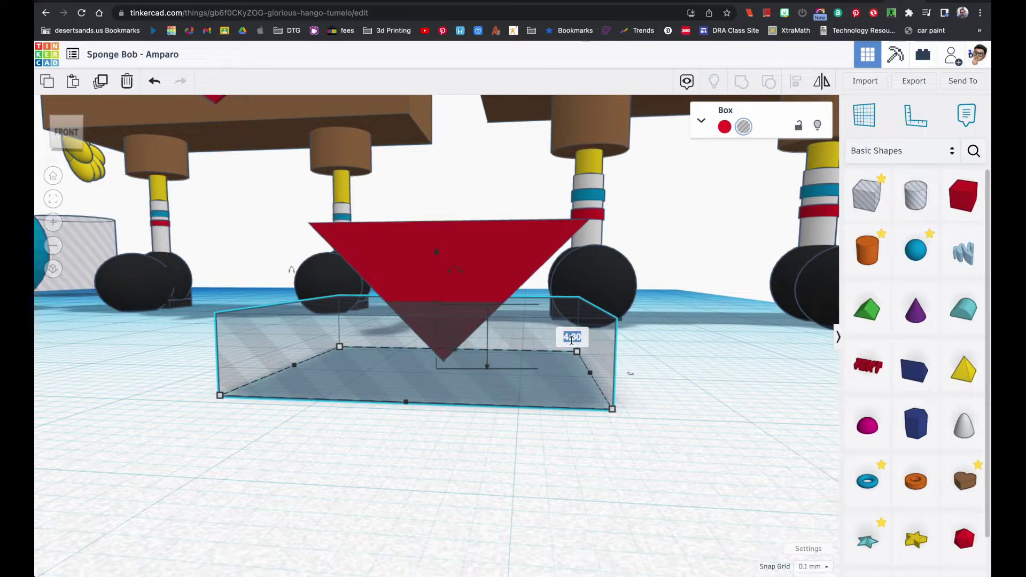
{"action": "type", "text": "4"}
{"action": "key", "text": "Return"}
{"action": "right_click_drag", "start_coordinate": [480, 314], "coordinate": [437, 214]}
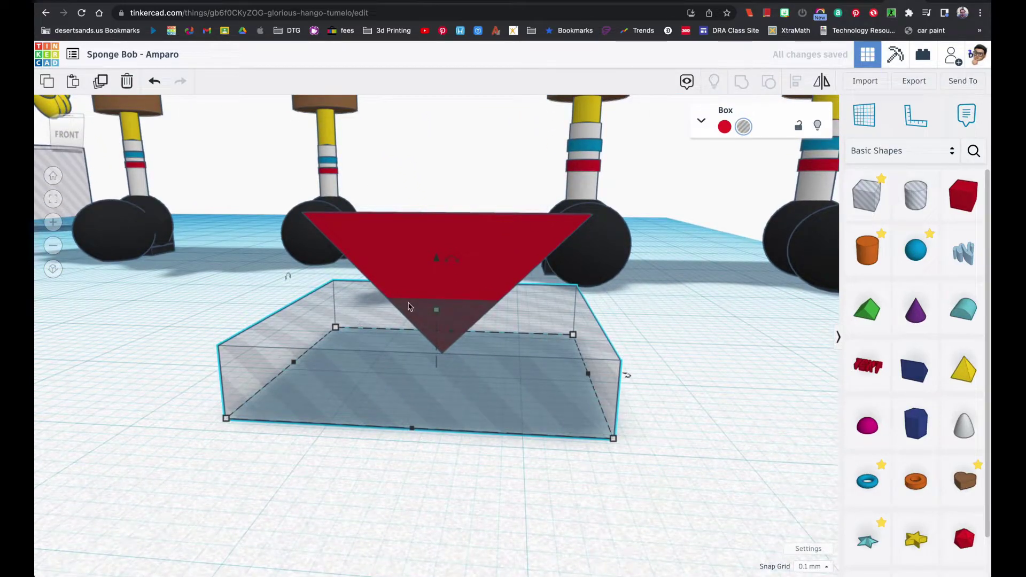
{"action": "left_click", "coordinate": [675, 360]}
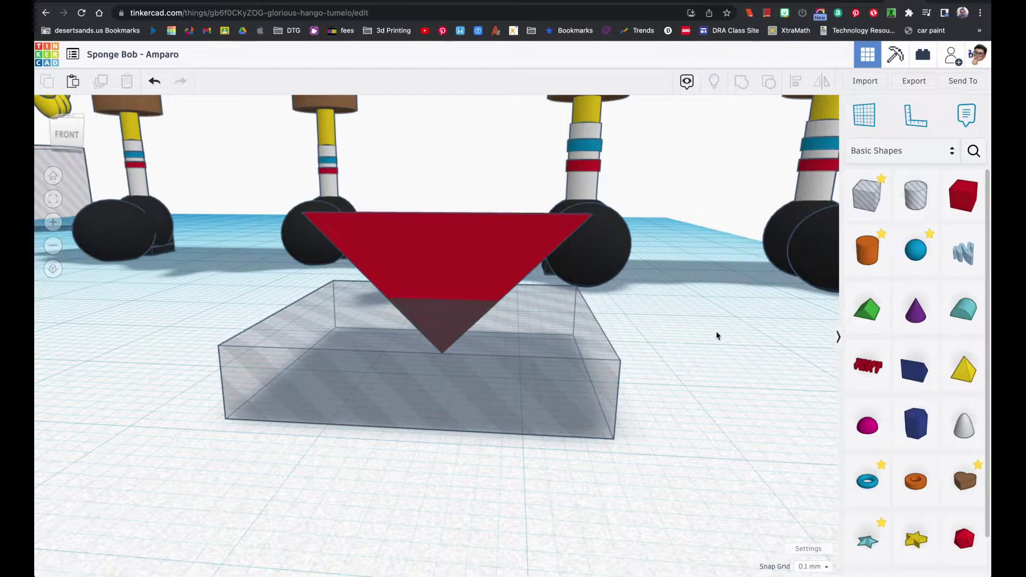
{"action": "left_click", "coordinate": [595, 390]}
{"action": "left_click", "coordinate": [486, 270], "text": "shift"}
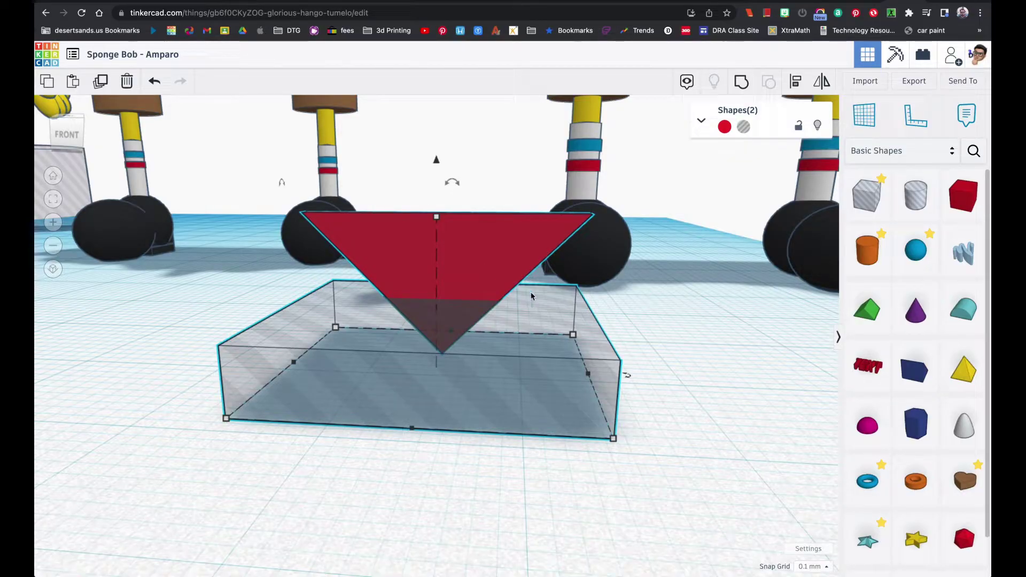
{"action": "left_click", "coordinate": [636, 319]}
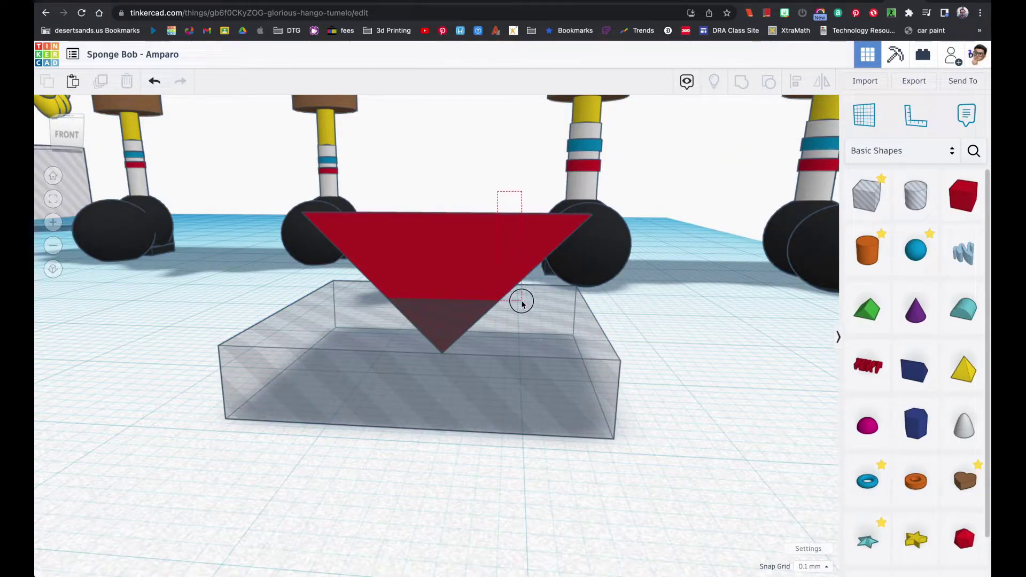
{"action": "key", "text": "ctrl+a"}
{"action": "left_click", "coordinate": [657, 298]}
{"action": "left_click_drag", "start_coordinate": [504, 201], "coordinate": [561, 291]}
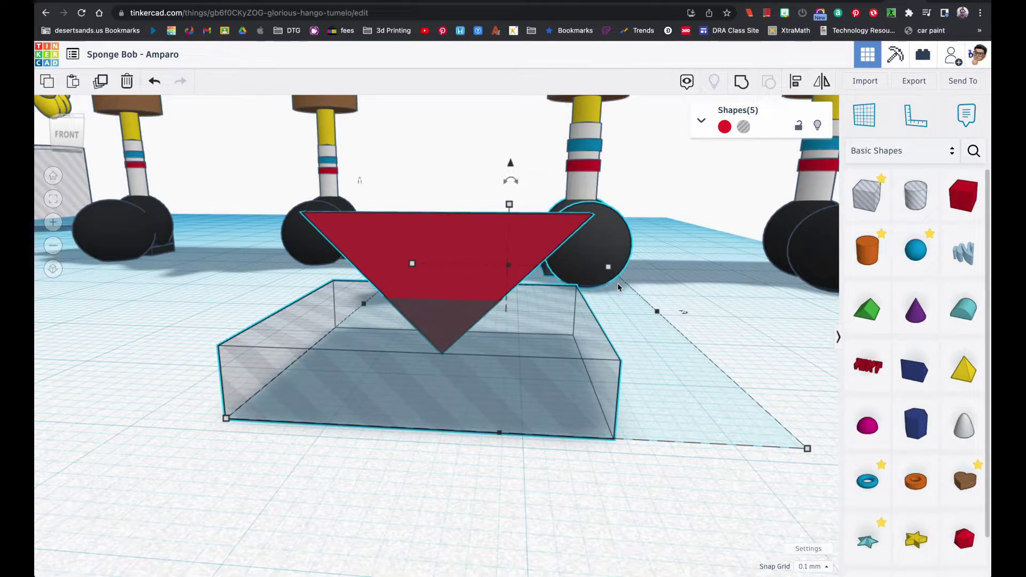
{"action": "left_click", "coordinate": [703, 300]}
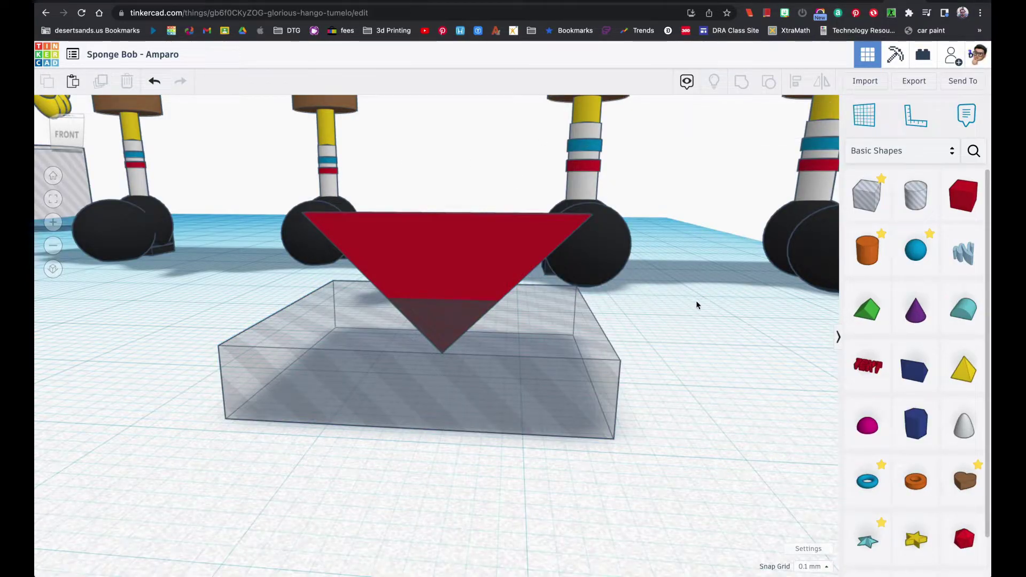
- Group the box hole with the red triangle to cut off its lower tip, leaving a trapezoid
{"action": "left_click", "coordinate": [547, 370]}
{"action": "left_click", "coordinate": [452, 242], "text": "shift"}
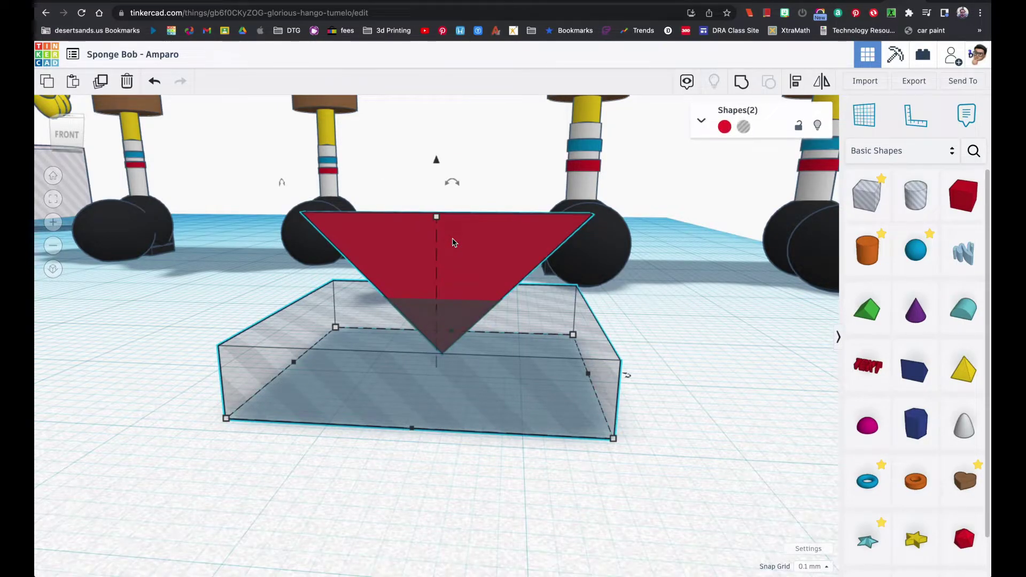
{"action": "left_click", "coordinate": [740, 81]}
- Raise the red trapezoid by 30 mm above the workplane, towards the trouser band
{"action": "scroll", "coordinate": [459, 246], "scroll_direction": "down", "scroll_amount": 1}
{"action": "scroll", "coordinate": [459, 246], "scroll_direction": "down", "scroll_amount": 5}
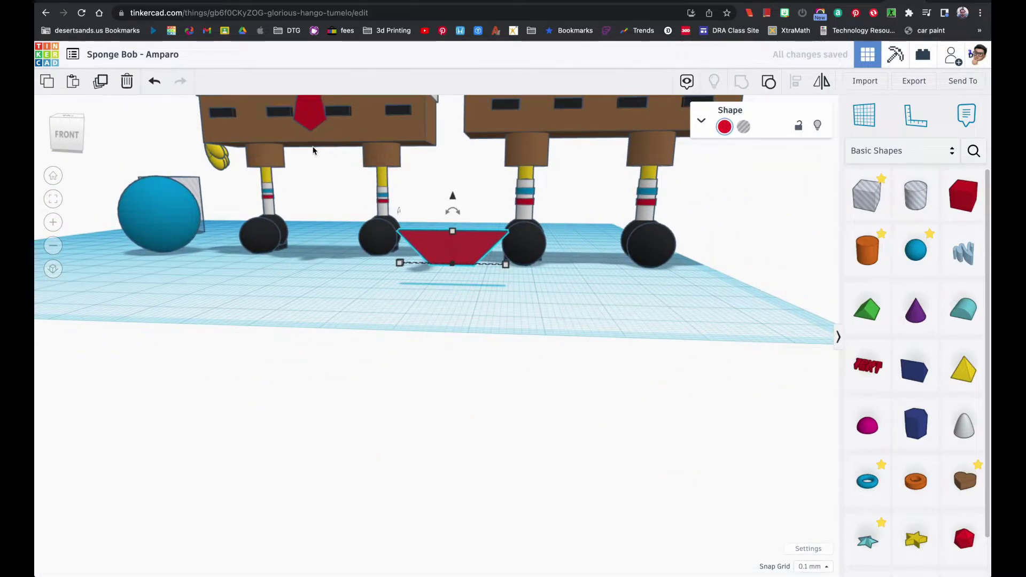
{"action": "left_click", "coordinate": [53, 199]}
{"action": "scroll", "coordinate": [245, 201], "scroll_direction": "down", "scroll_amount": 5}
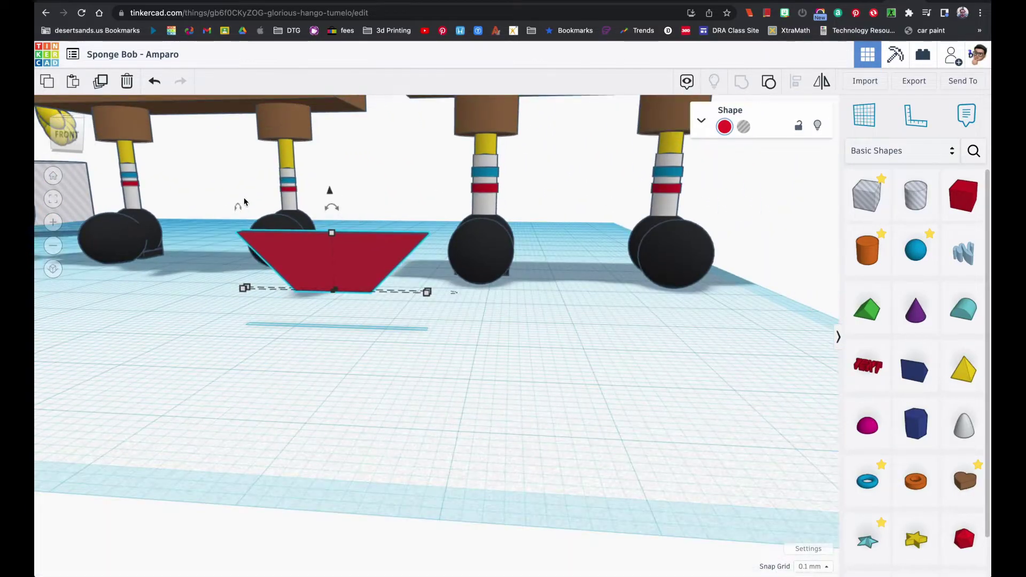
{"action": "scroll", "coordinate": [243, 198], "scroll_direction": "down", "scroll_amount": 2}
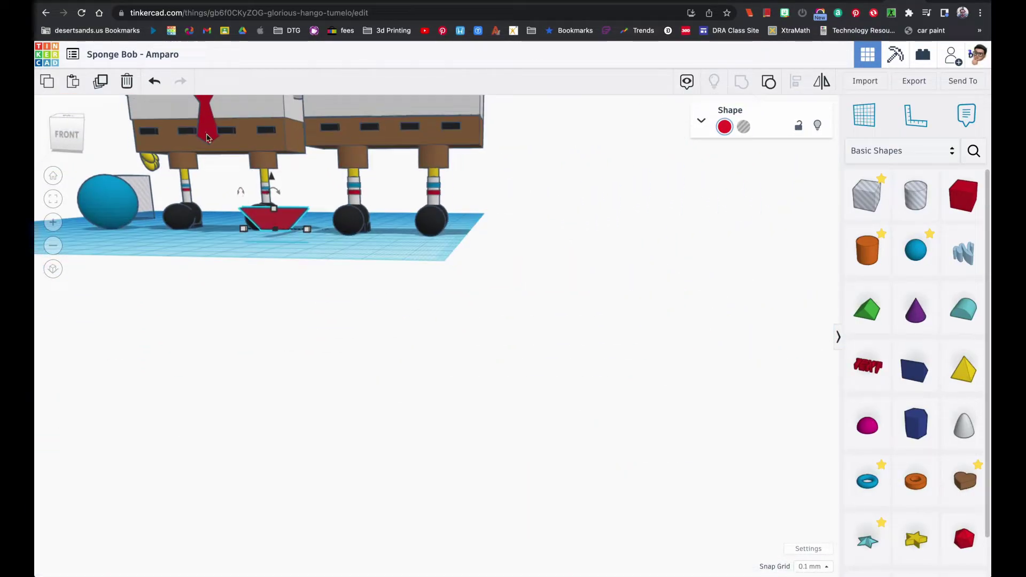
{"action": "left_click", "coordinate": [204, 111]}
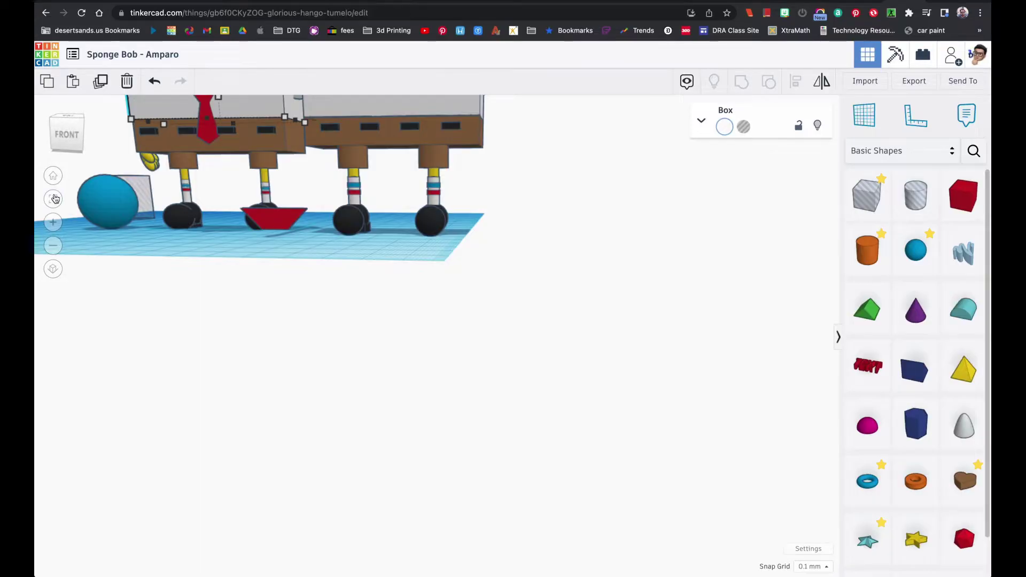
{"action": "left_click", "coordinate": [53, 199]}
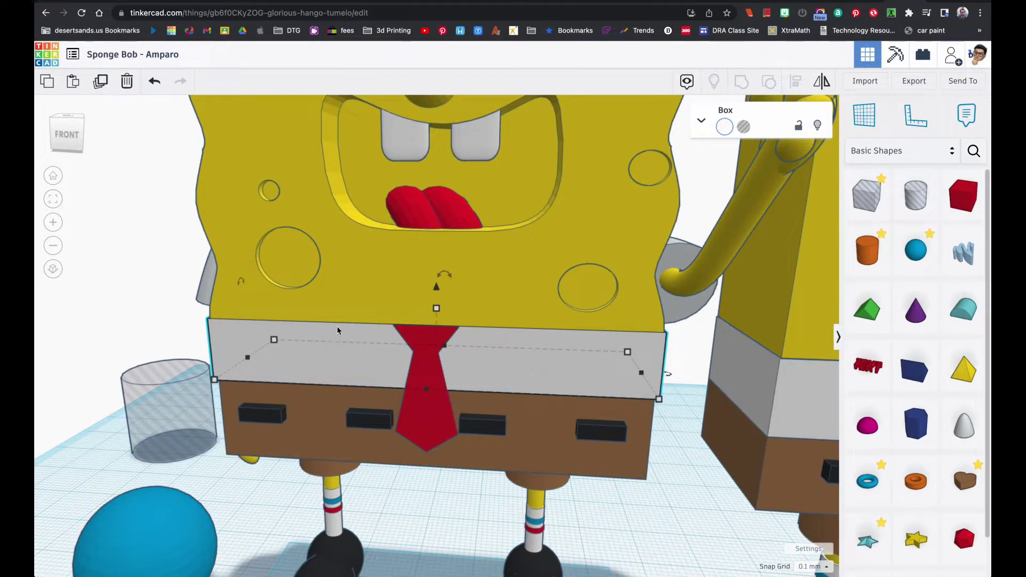
{"action": "scroll", "coordinate": [427, 348], "scroll_direction": "down", "scroll_amount": 5}
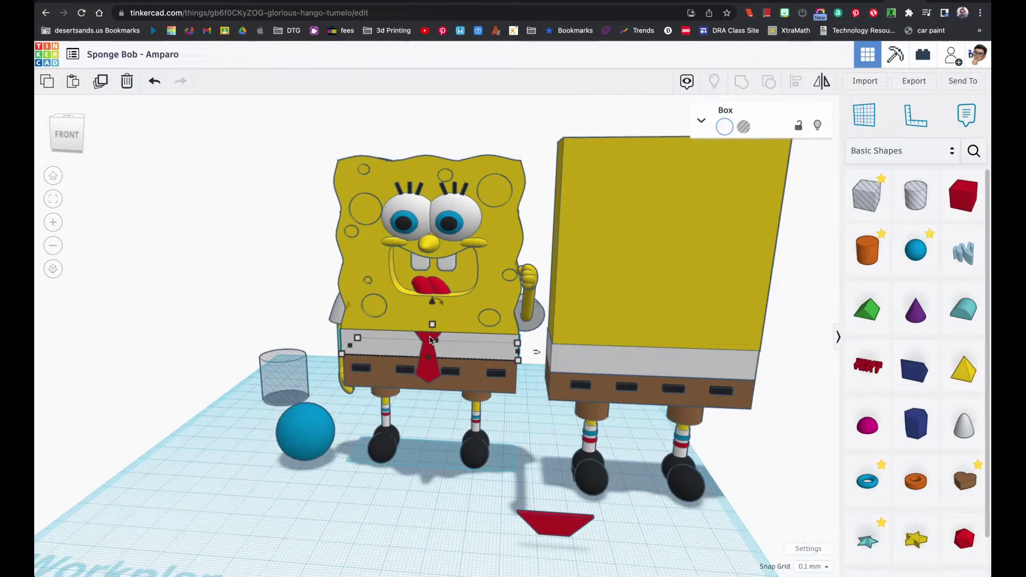
{"action": "left_click", "coordinate": [547, 521]}
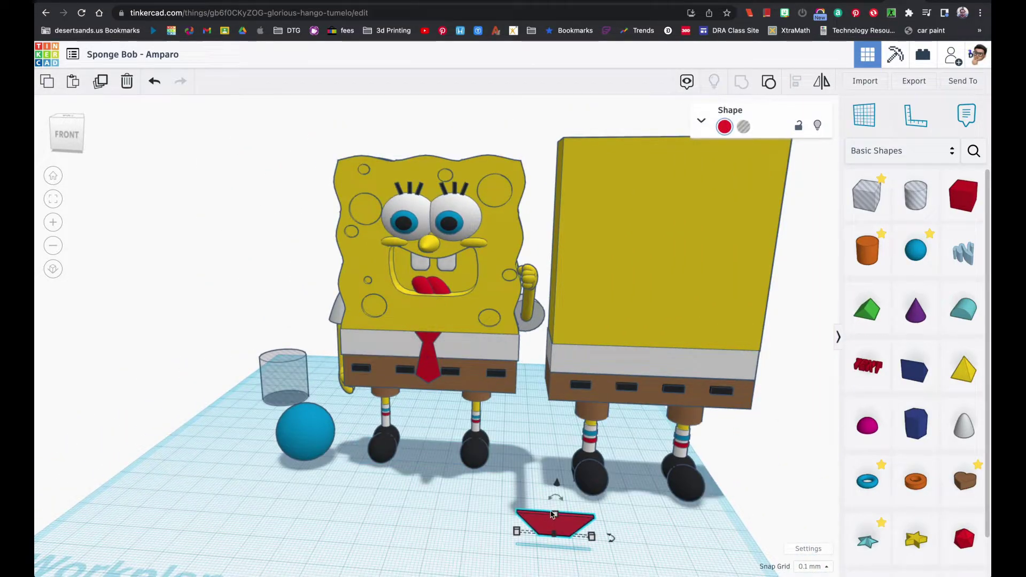
{"action": "left_click_drag", "start_coordinate": [555, 515], "coordinate": [556, 367]}
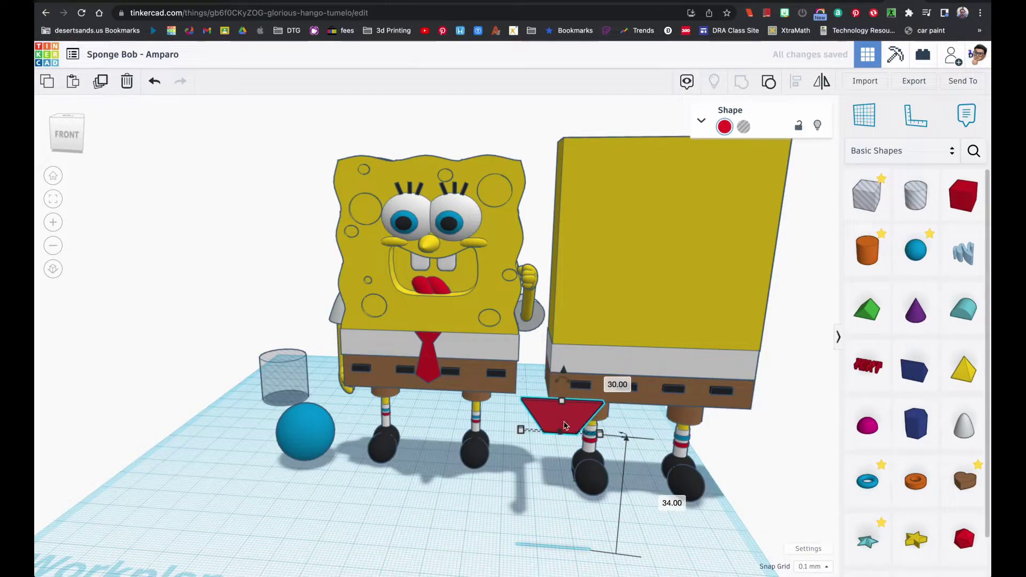
- Stretch the red trapezoid slightly taller by raising its wide upper edge
{"action": "scroll", "coordinate": [560, 456], "scroll_direction": "down", "scroll_amount": 1}
{"action": "right_click_drag", "start_coordinate": [560, 453], "coordinate": [557, 441]}
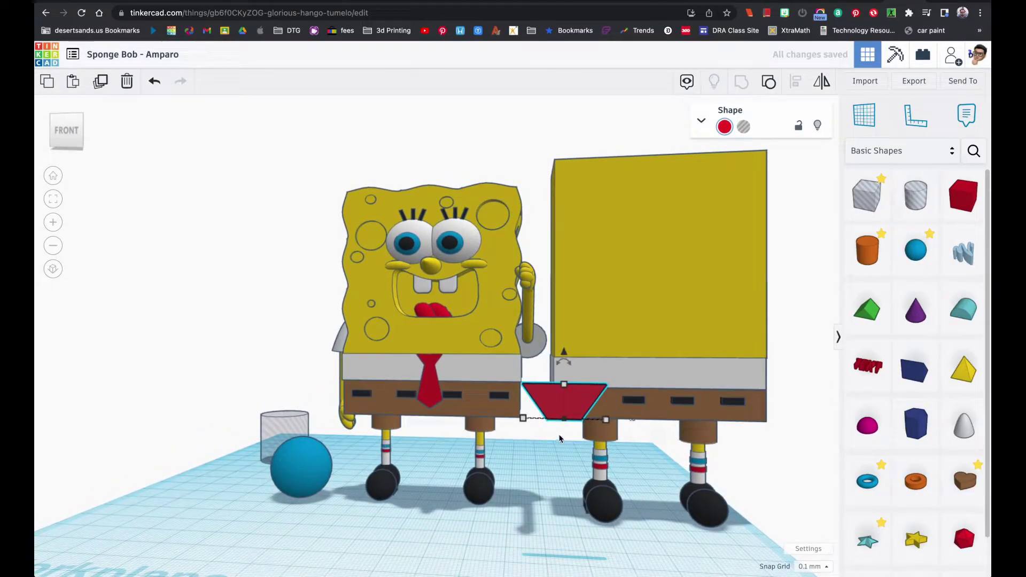
{"action": "left_click_drag", "start_coordinate": [563, 386], "coordinate": [564, 379]}
{"action": "left_click", "coordinate": [651, 399]}
{"action": "key", "text": "Return"}
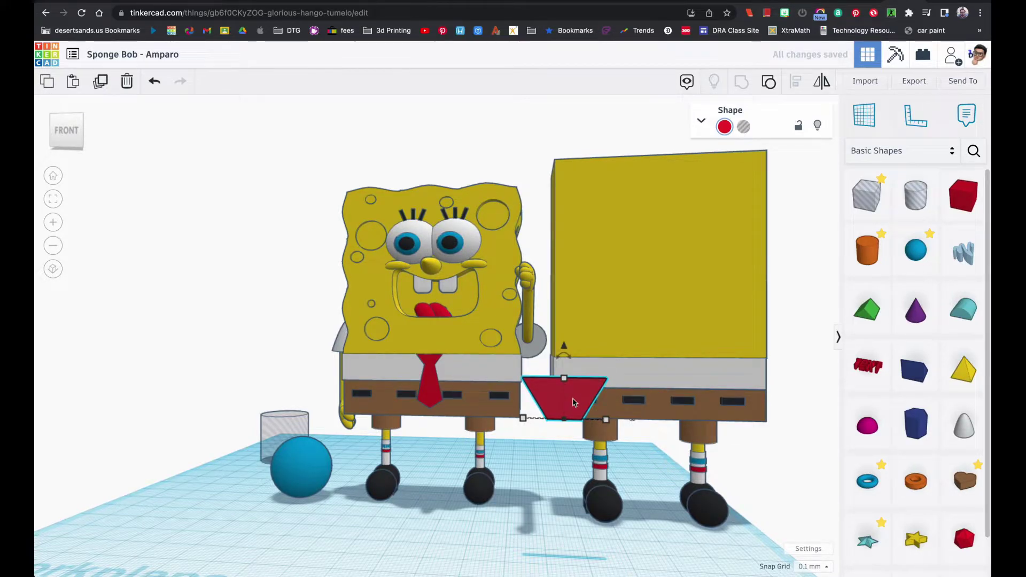
- Duplicate the trapezoid, rotate the copy 180° and lower it until the two narrow edges meet
{"action": "left_click_drag", "start_coordinate": [563, 346], "coordinate": [572, 430]}
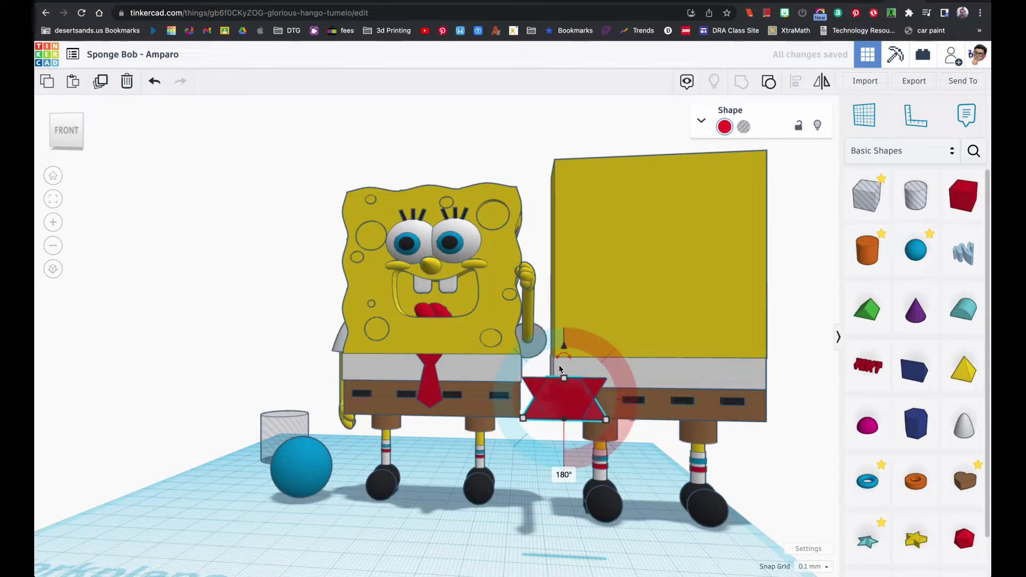
{"action": "left_click_drag", "start_coordinate": [563, 347], "coordinate": [570, 388]}
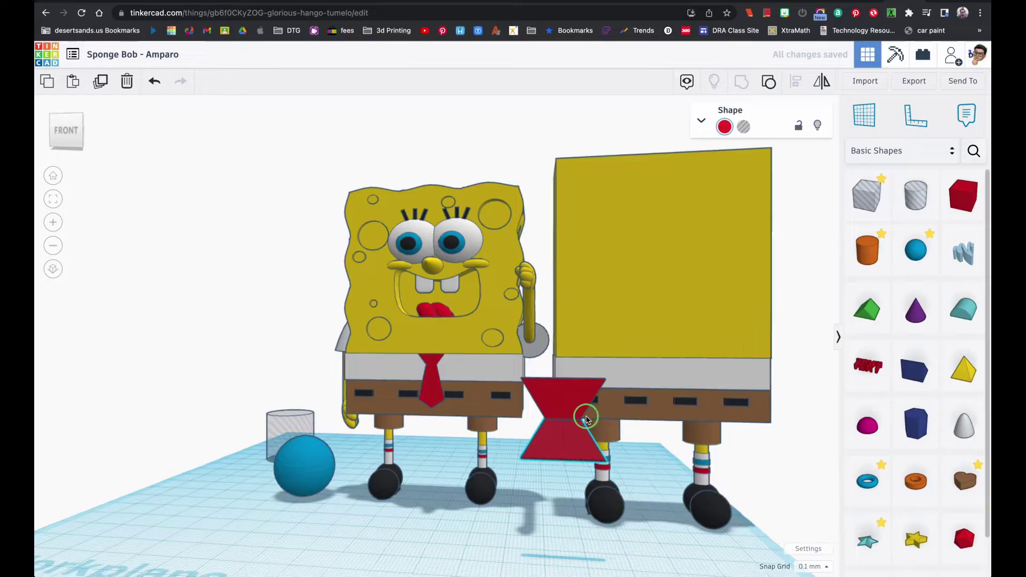
- Stretch the lower trapezoid downward to a height of about 26.3 mm to form the long part of the tie
{"action": "right_click_drag", "start_coordinate": [586, 419], "coordinate": [489, 410]}
{"action": "scroll", "coordinate": [493, 410], "scroll_direction": "up", "scroll_amount": 5}
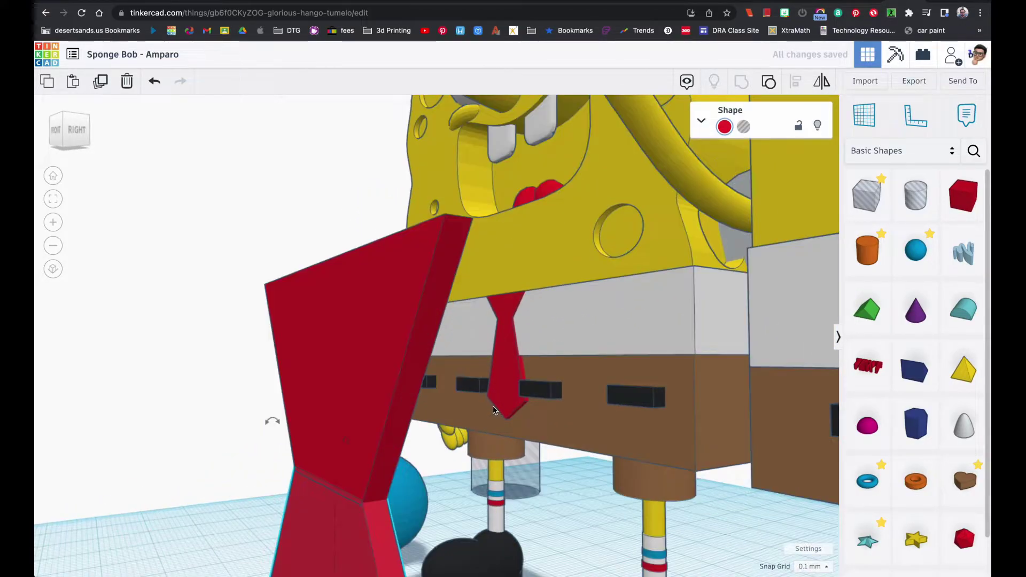
{"action": "right_click_drag", "start_coordinate": [395, 464], "coordinate": [542, 432]}
{"action": "left_click", "coordinate": [53, 199]}
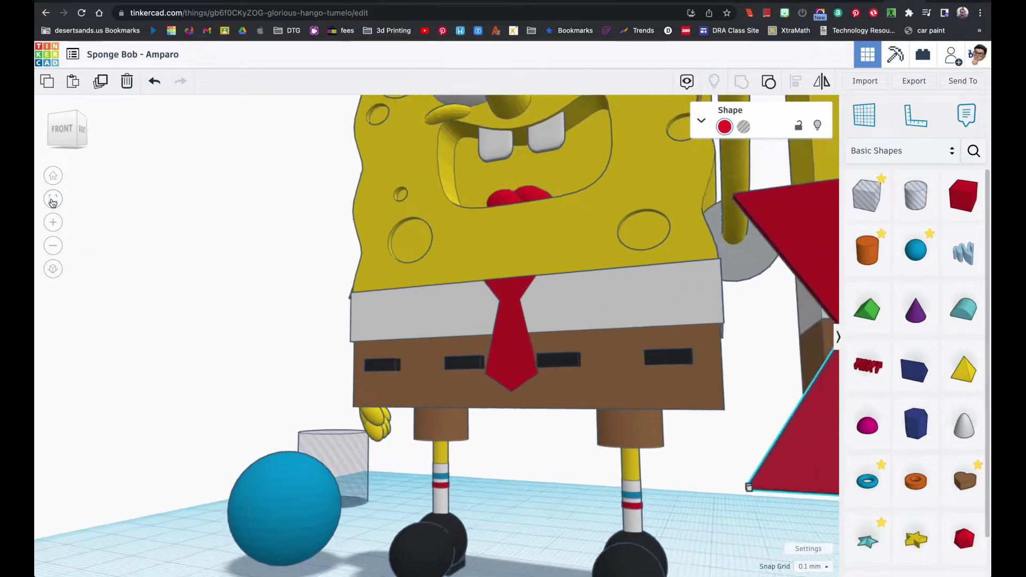
{"action": "right_click_drag", "start_coordinate": [367, 353], "coordinate": [382, 401]}
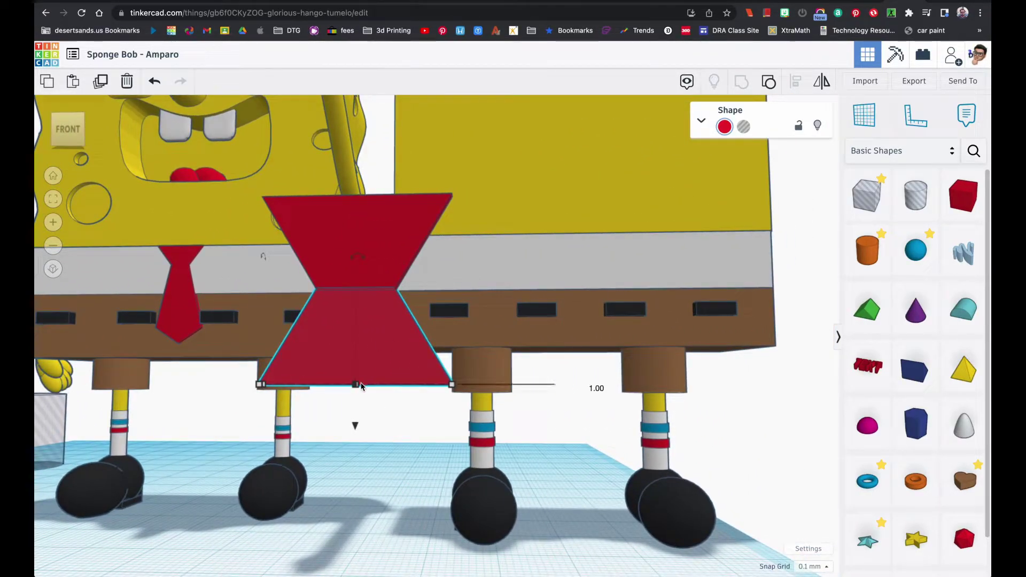
{"action": "mouse_move", "coordinate": [367, 384]}
{"action": "right_mouse_down"}
{"action": "mouse_move", "coordinate": [364, 345]}
{"action": "mouse_move", "coordinate": [367, 368]}
{"action": "right_mouse_up"}
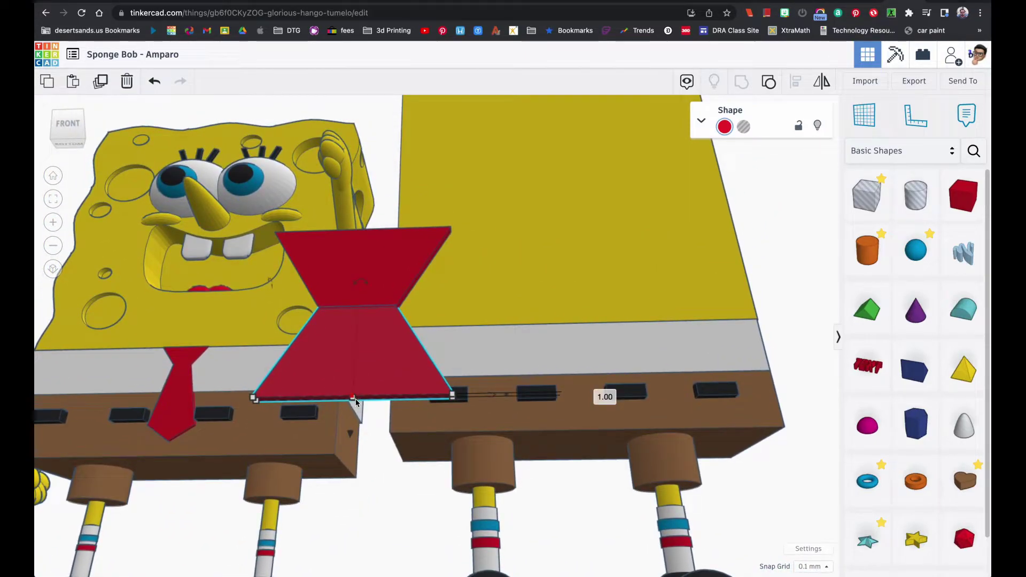
{"action": "left_click_drag", "start_coordinate": [355, 406], "coordinate": [355, 575]}
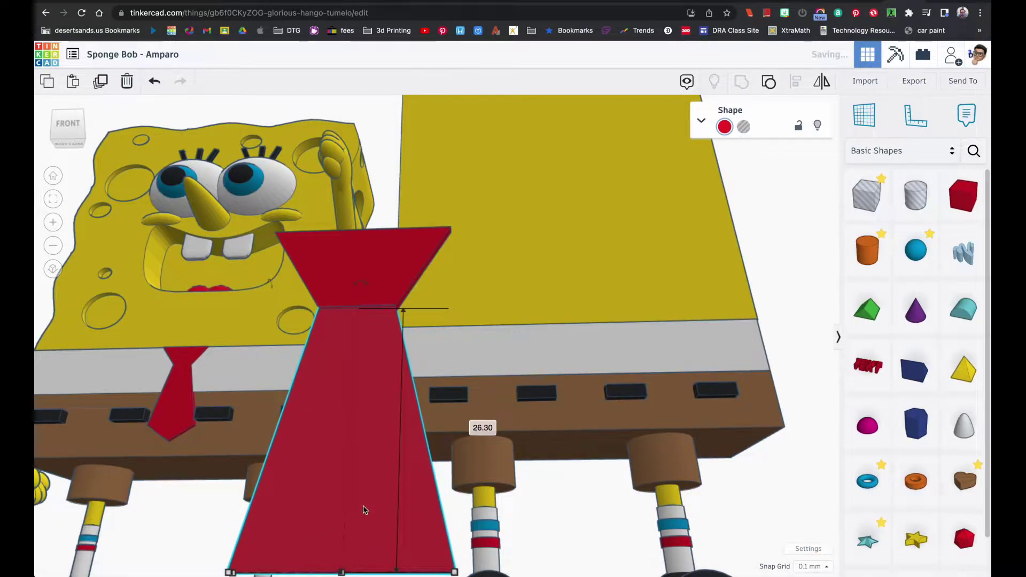
- Duplicate the upper red trapezoid and lower the copy until its wide edge meets the bottom edge of the long tie part
{"action": "scroll", "coordinate": [361, 508], "scroll_direction": "down", "scroll_amount": 4}
{"action": "right_click_drag", "start_coordinate": [372, 442], "coordinate": [376, 466]}
{"action": "left_click", "coordinate": [378, 314]}
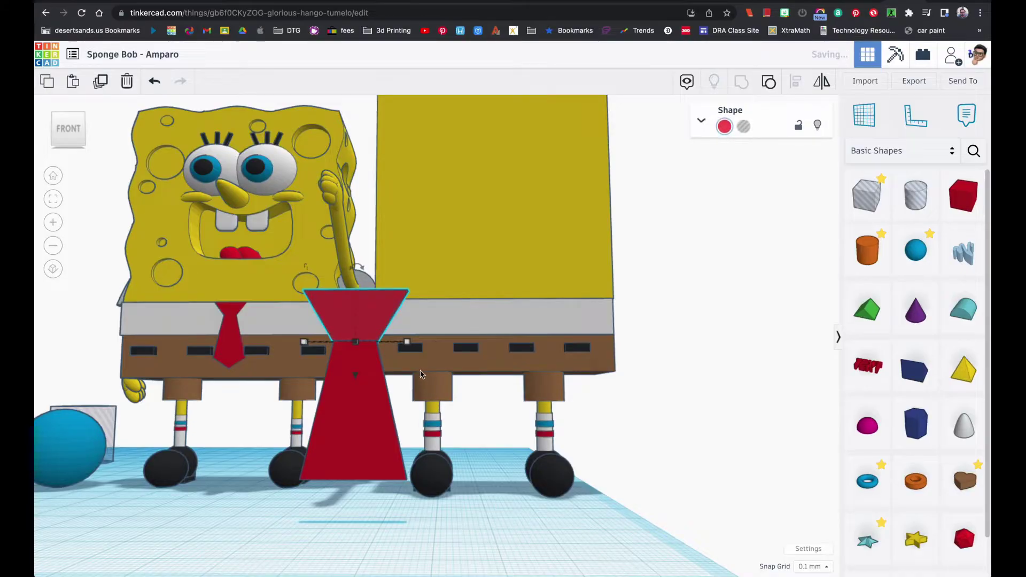
{"action": "left_click_drag", "start_coordinate": [359, 376], "coordinate": [353, 570]}
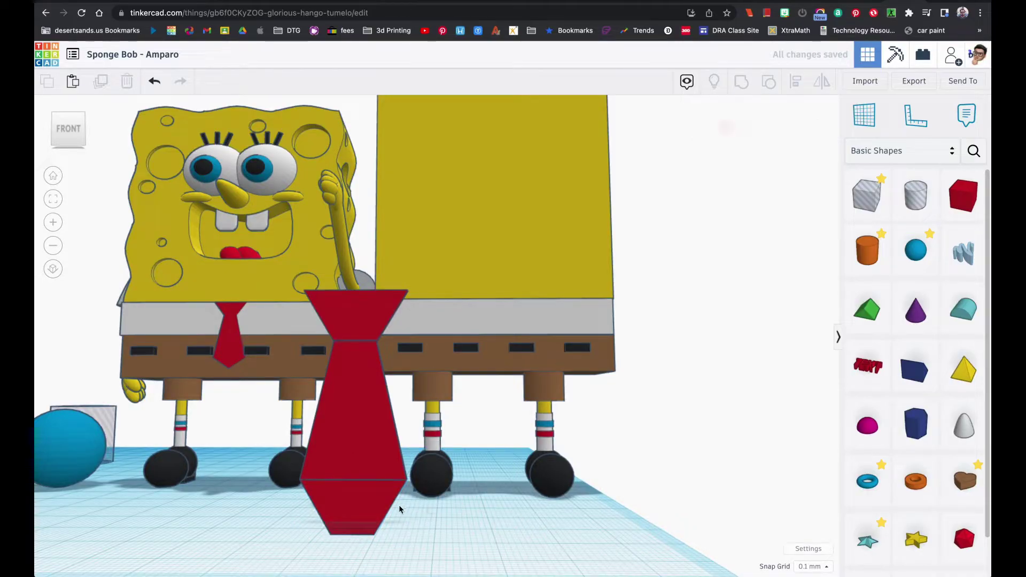
- Ungroup the lowest trapezoid and delete its hole box, leaving a full red roof as the tie's point
{"action": "left_click", "coordinate": [767, 84]}
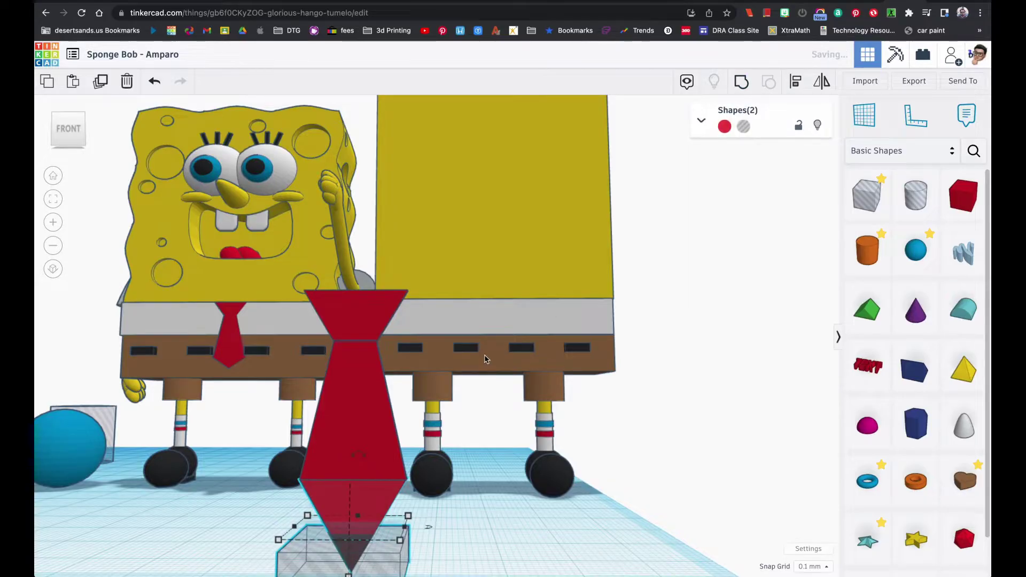
{"action": "key", "text": "Delete"}
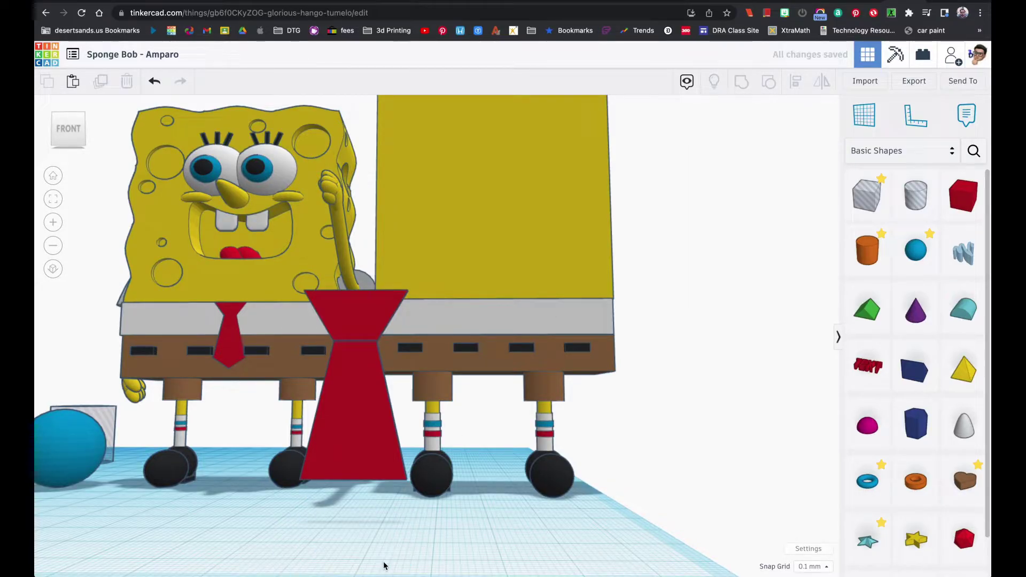
{"action": "key", "text": "ctrl+z"}
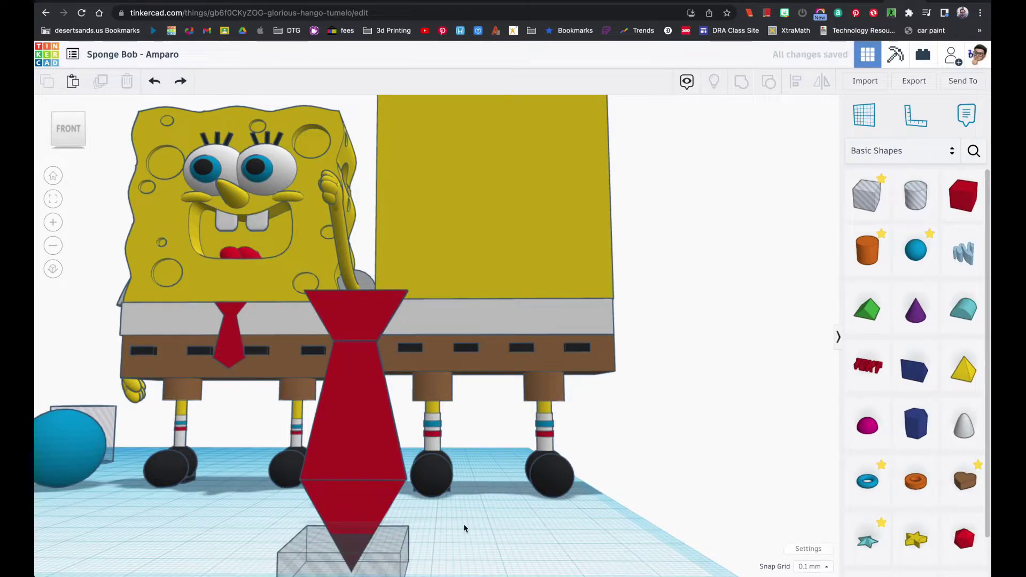
{"action": "left_click", "coordinate": [396, 548]}
{"action": "key", "text": "Delete"}
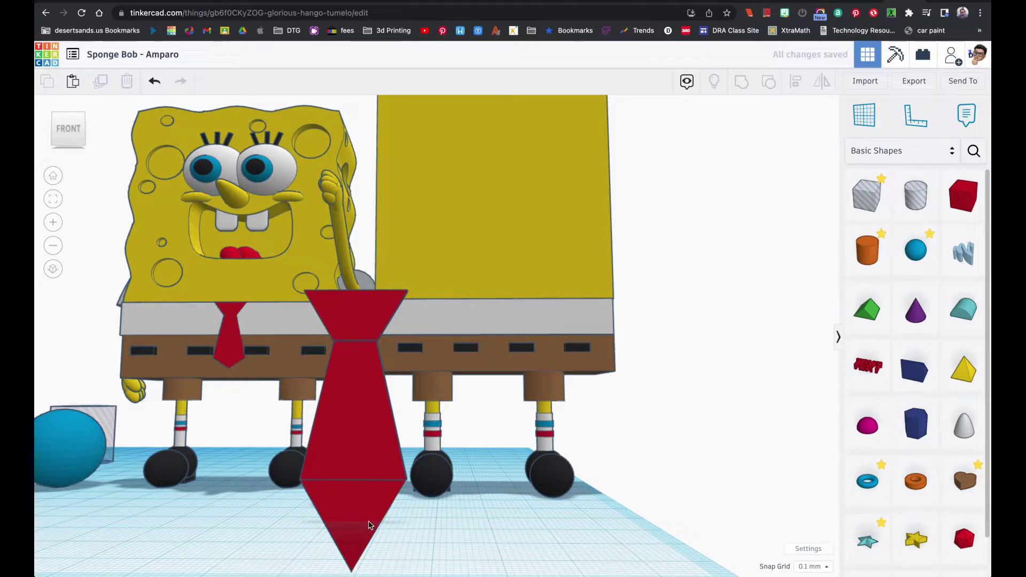
- Shorten the pointed roof piece at the bottom of the tie by raising its tip
{"action": "left_click", "coordinate": [360, 508]}
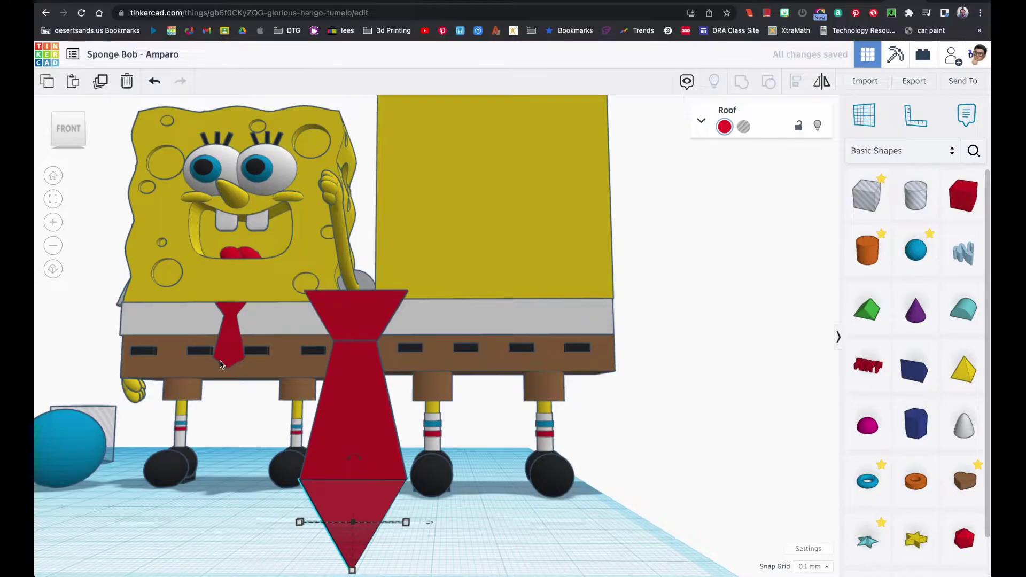
{"action": "left_click_drag", "start_coordinate": [353, 566], "coordinate": [350, 553]}
{"action": "key", "text": "ctrl+z"}
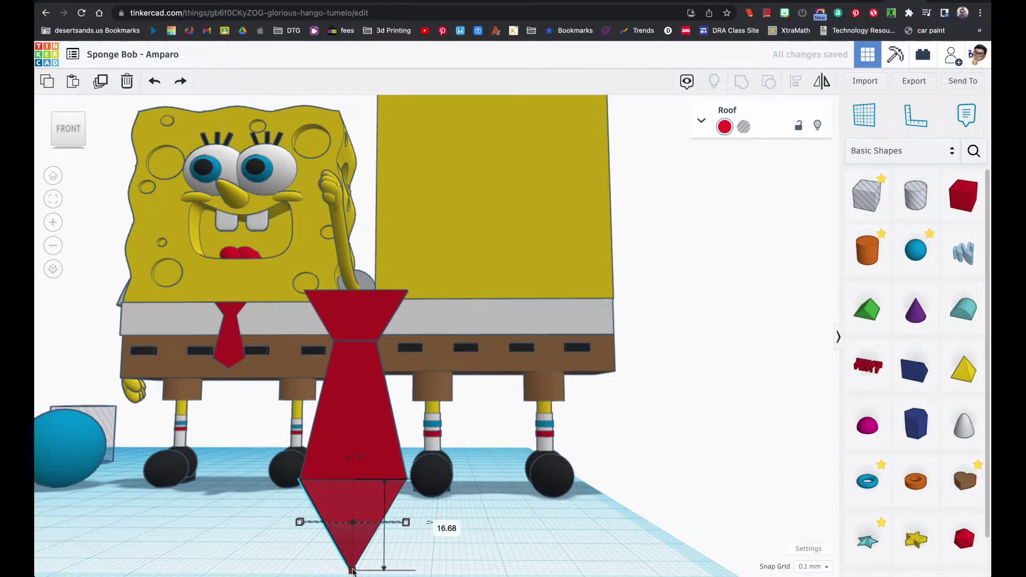
{"action": "left_click_drag", "start_coordinate": [352, 570], "coordinate": [350, 541]}
- Select all three red tie pieces and group them into a single shape
{"action": "right_click_drag", "start_coordinate": [426, 529], "coordinate": [422, 507]}
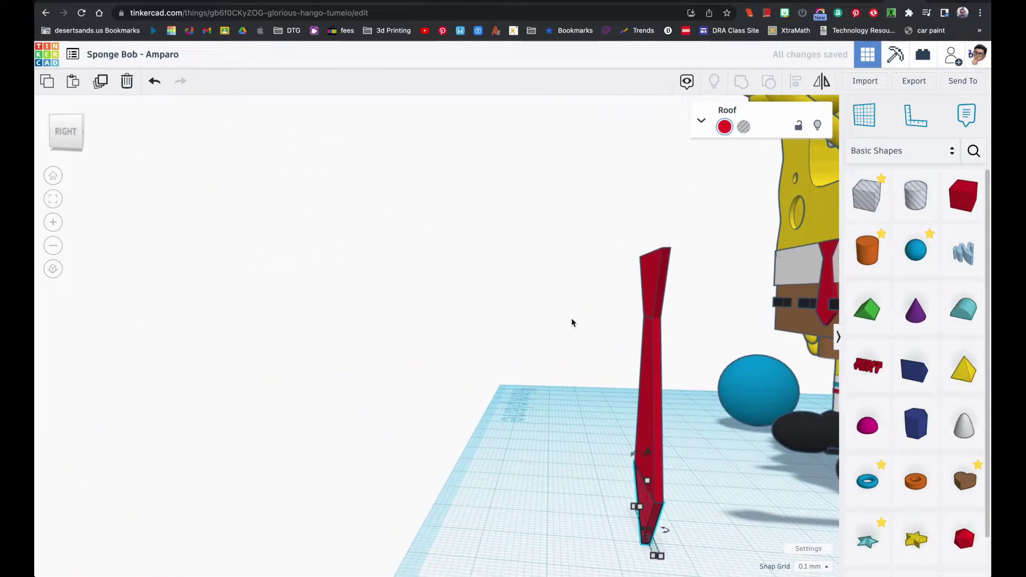
{"action": "right_click_drag", "start_coordinate": [686, 410], "coordinate": [671, 408]}
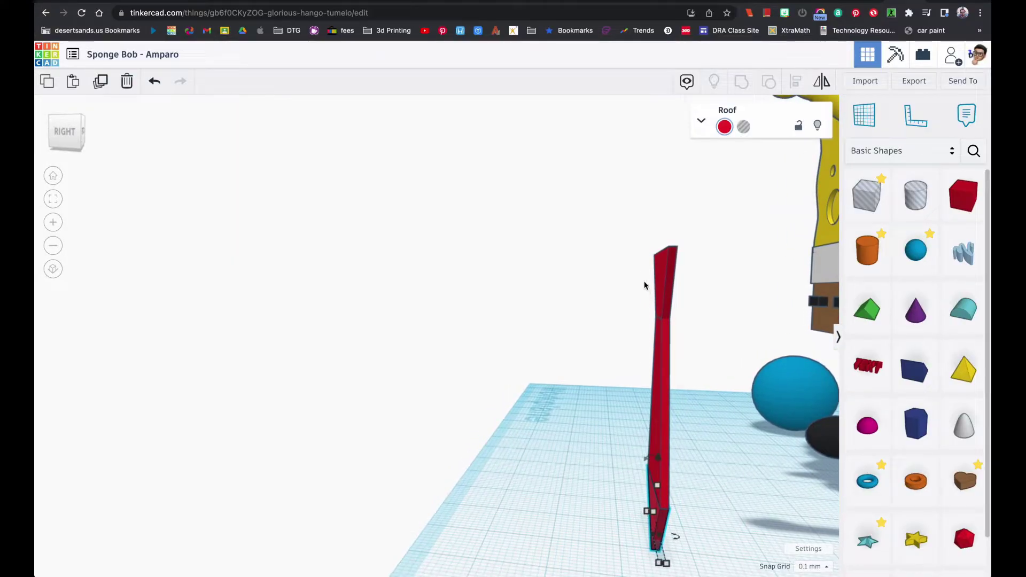
{"action": "left_click_drag", "start_coordinate": [642, 309], "coordinate": [677, 530]}
{"action": "left_click_drag", "start_coordinate": [623, 293], "coordinate": [706, 521]}
{"action": "left_click", "coordinate": [739, 83]}
- Scale the grouped tie down to about 33.4 mm tall and place it over the second figure's trousers, its top at the white band's upper edge
{"action": "right_click_drag", "start_coordinate": [641, 337], "coordinate": [435, 313]}
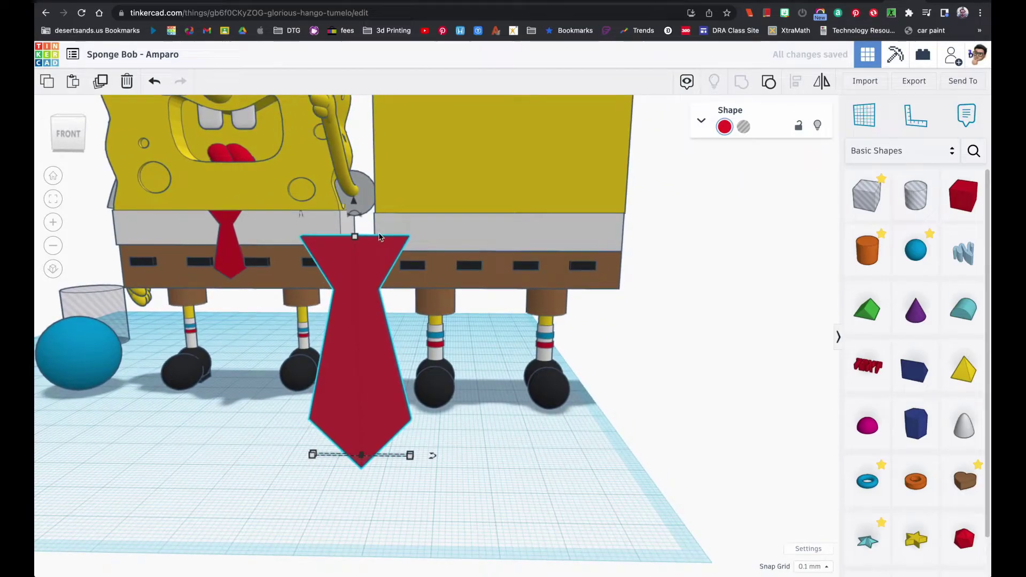
{"action": "mouse_move", "coordinate": [352, 239]}
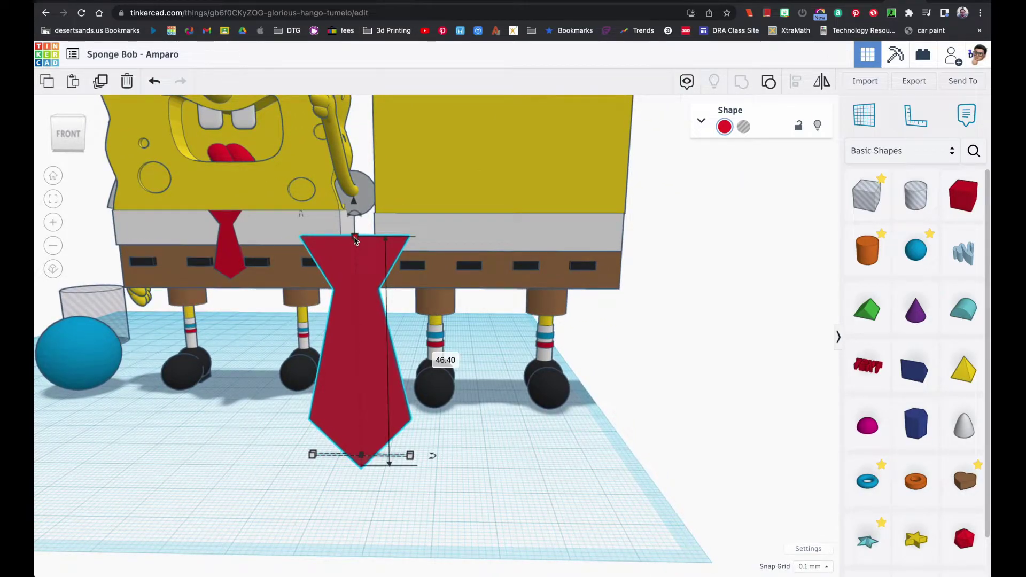
{"action": "left_click_drag", "start_coordinate": [354, 240], "coordinate": [495, 192]}
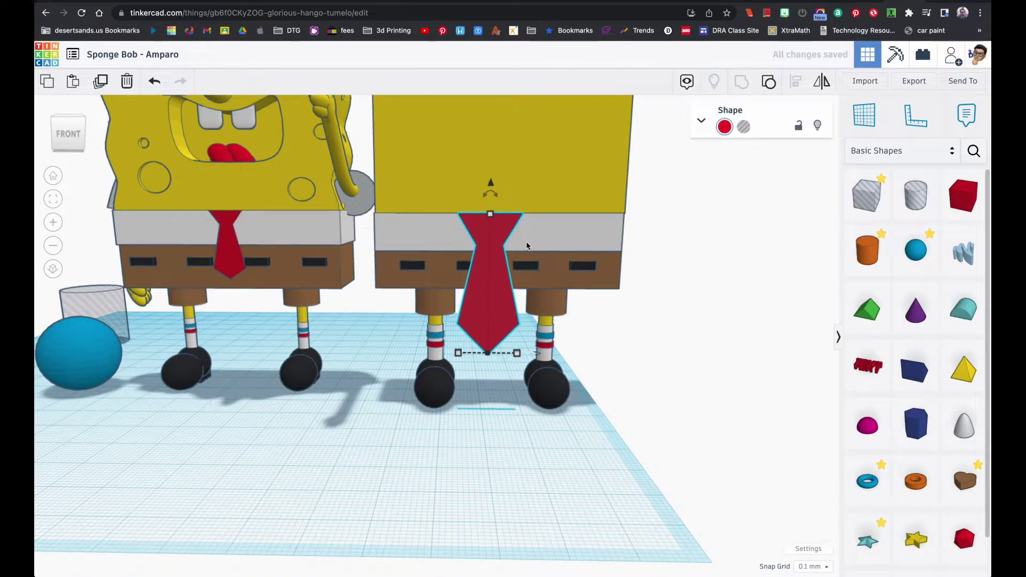
- Nudge the tie backwards in small steps until it sits against the front of the white and brown bands
{"action": "right_click_drag", "start_coordinate": [524, 243], "coordinate": [163, 212]}
{"action": "key", "text": "f"}
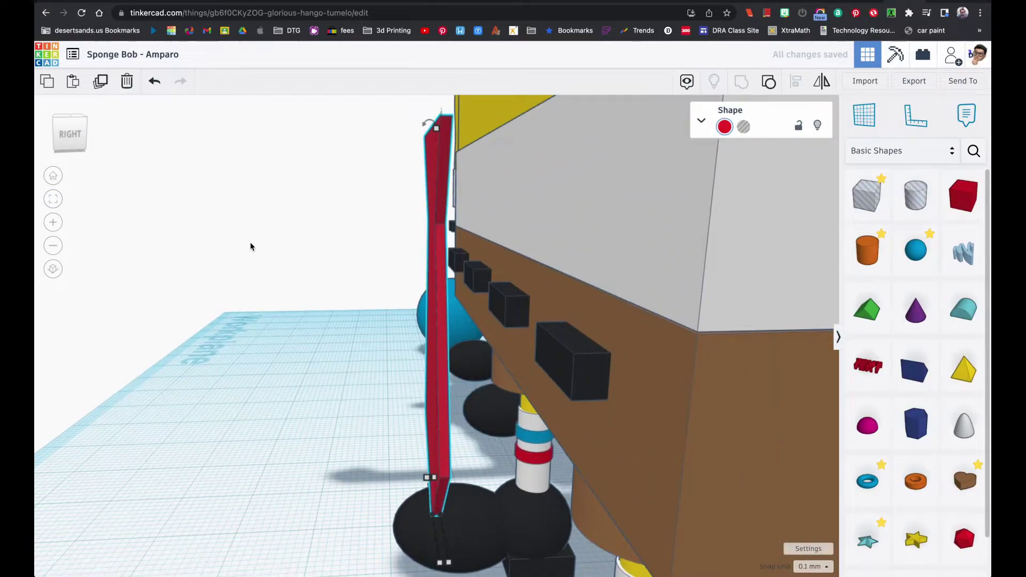
{"action": "key", "text": "Right"}
{"action": "key", "text": "Right"}
{"action": "key", "text": "Right"}
{"action": "key", "text": "Right"}
{"action": "key", "text": "Right"}
{"action": "key", "text": "Right"}
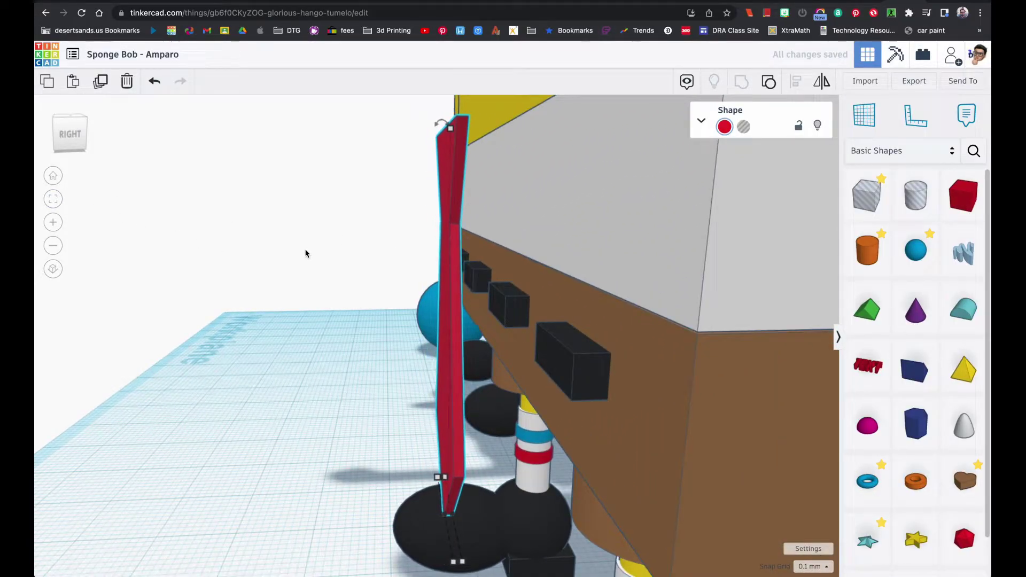
{"action": "key", "text": "Right"}
{"action": "key", "text": "Right"}
{"action": "key", "text": "Right"}
{"action": "key", "text": "Right"}
{"action": "key", "text": "Right"}
{"action": "key", "text": "Right"}
{"action": "key", "text": "Right"}
{"action": "key", "text": "Right"}
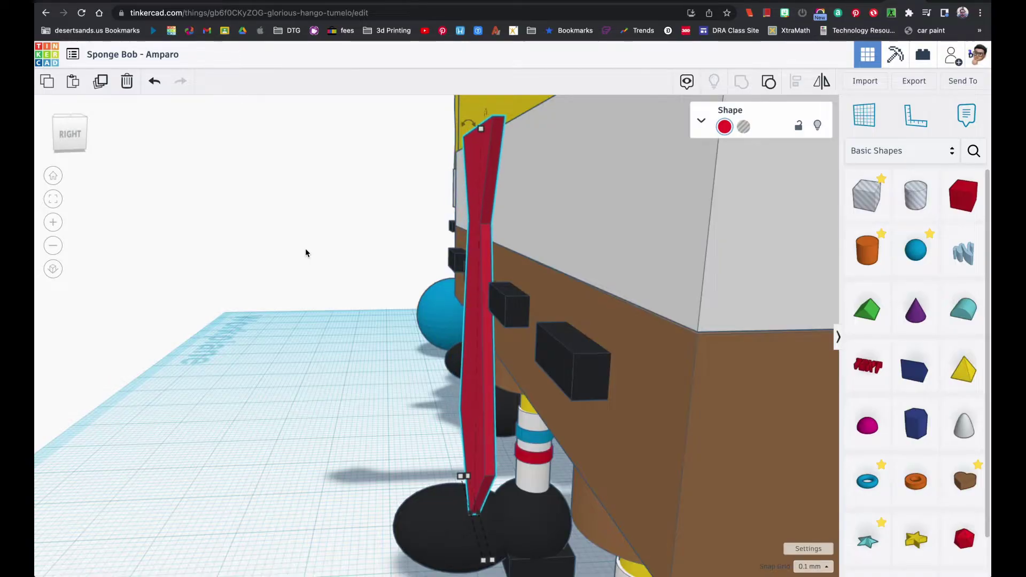
{"action": "key", "text": "Right"}
{"action": "key", "text": "Right"}
{"action": "key", "text": "Right"}
{"action": "key", "text": "Right"}
{"action": "key", "text": "Right"}
{"action": "key", "text": "Right"}
{"action": "key", "text": "Right"}
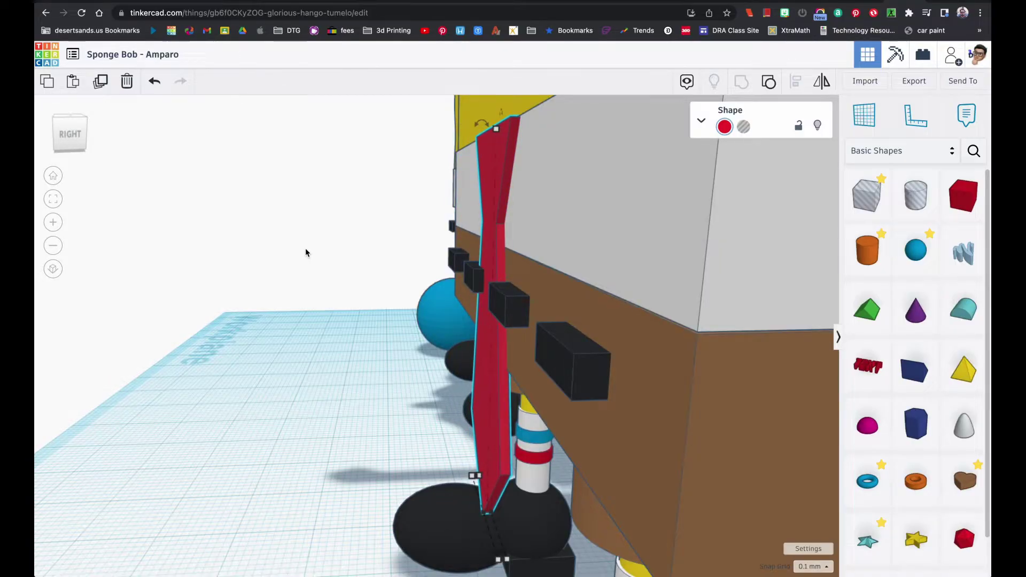
- Centre the tie horizontally on the brown trouser box with the Align tool
{"action": "right_click_drag", "start_coordinate": [277, 279], "coordinate": [512, 274]}
{"action": "right_click_drag", "start_coordinate": [445, 313], "coordinate": [512, 316]}
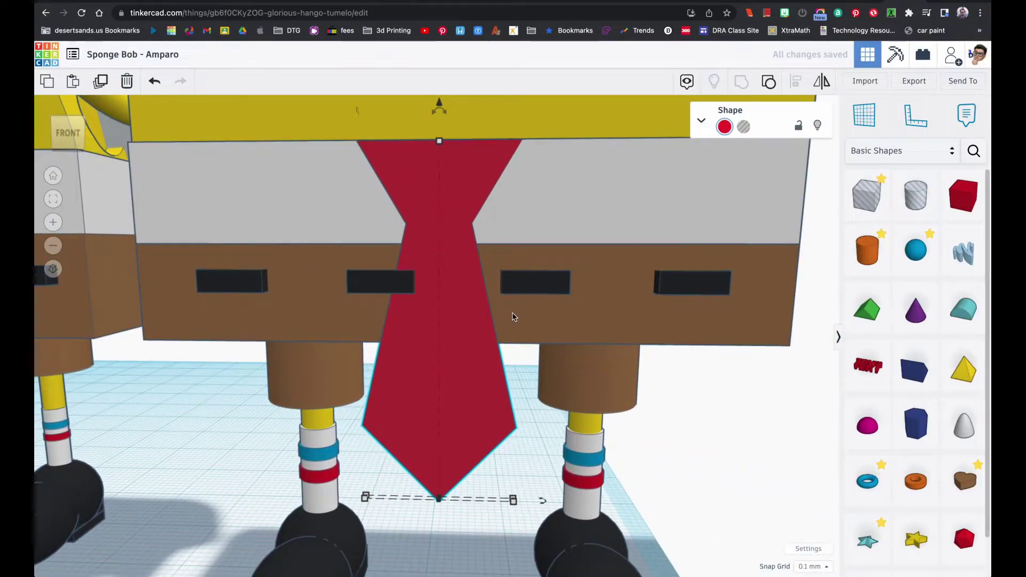
{"action": "left_click", "coordinate": [512, 316]}
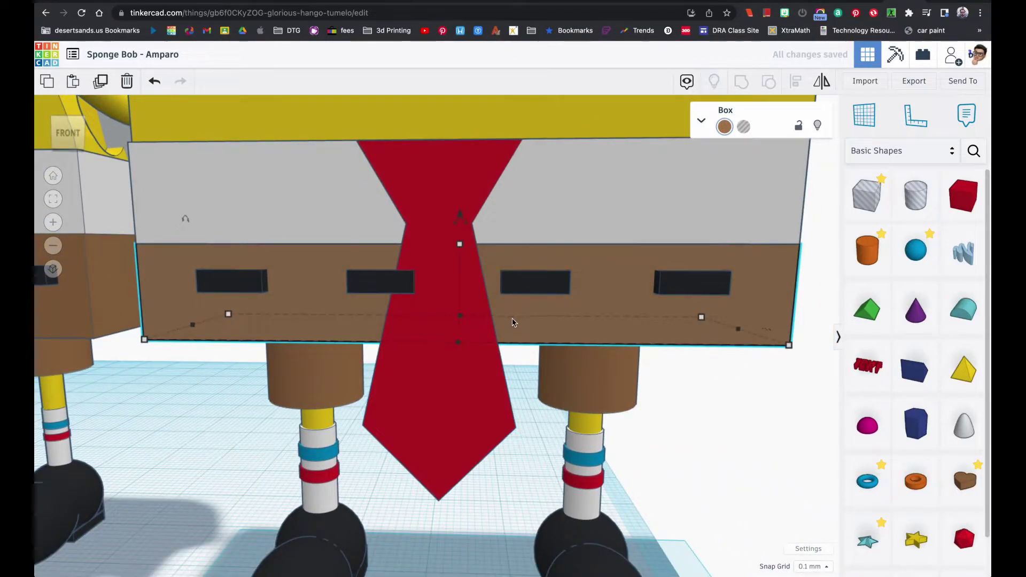
{"action": "left_click", "coordinate": [462, 394], "text": "shift"}
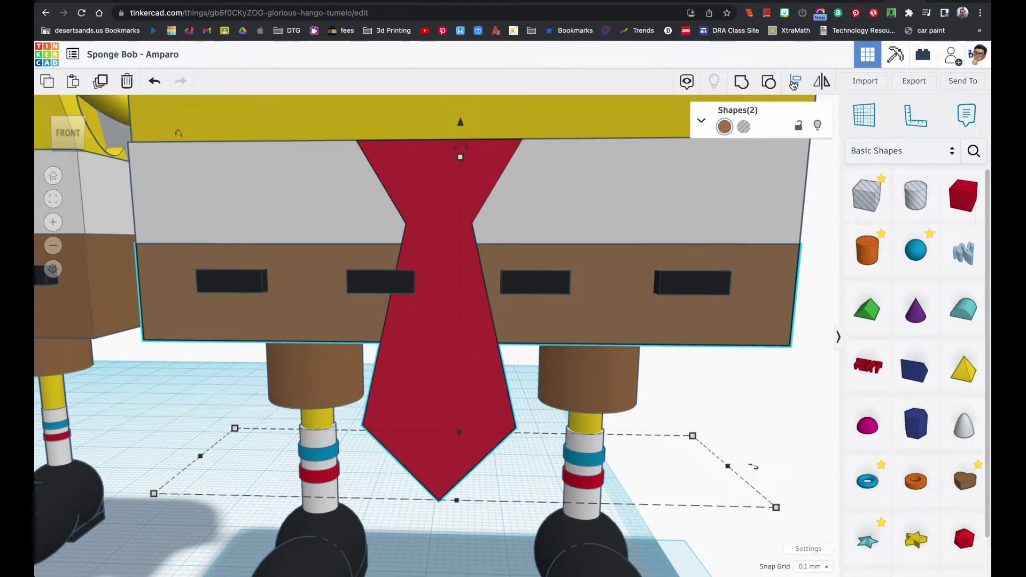
{"action": "left_click", "coordinate": [455, 515]}
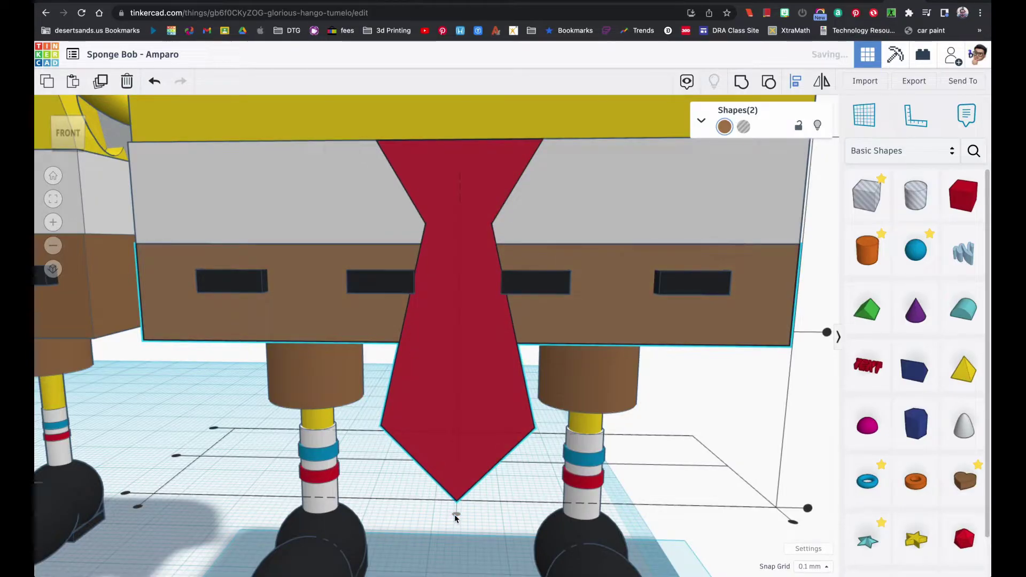
{"action": "left_click", "coordinate": [440, 529]}
- Shrink the tie proportionally so it hangs from the white band's upper edge and its tip ends within the brown band
{"action": "scroll", "coordinate": [437, 510], "scroll_direction": "up", "scroll_amount": 5}
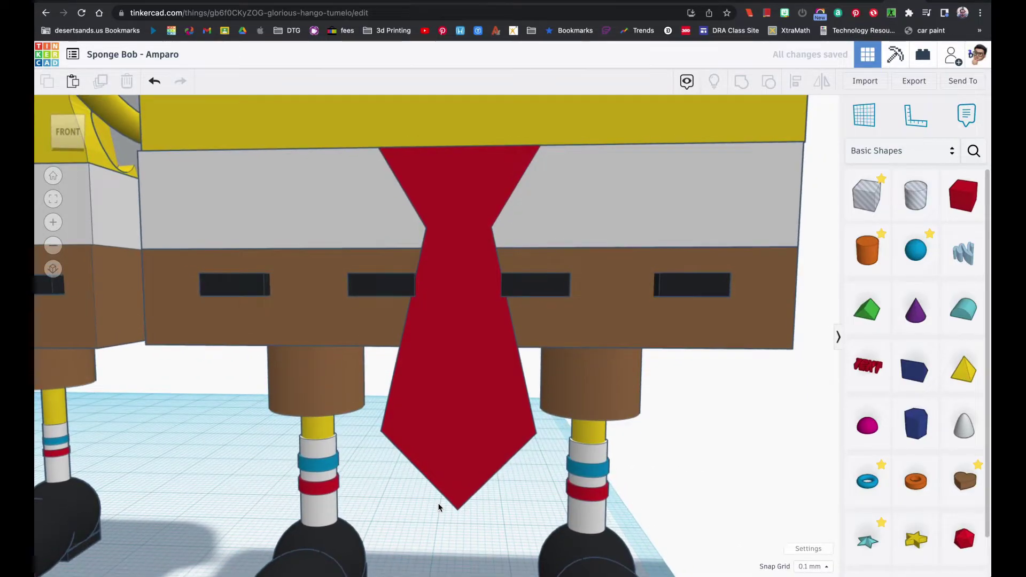
{"action": "scroll", "coordinate": [438, 507], "scroll_direction": "down", "scroll_amount": 8}
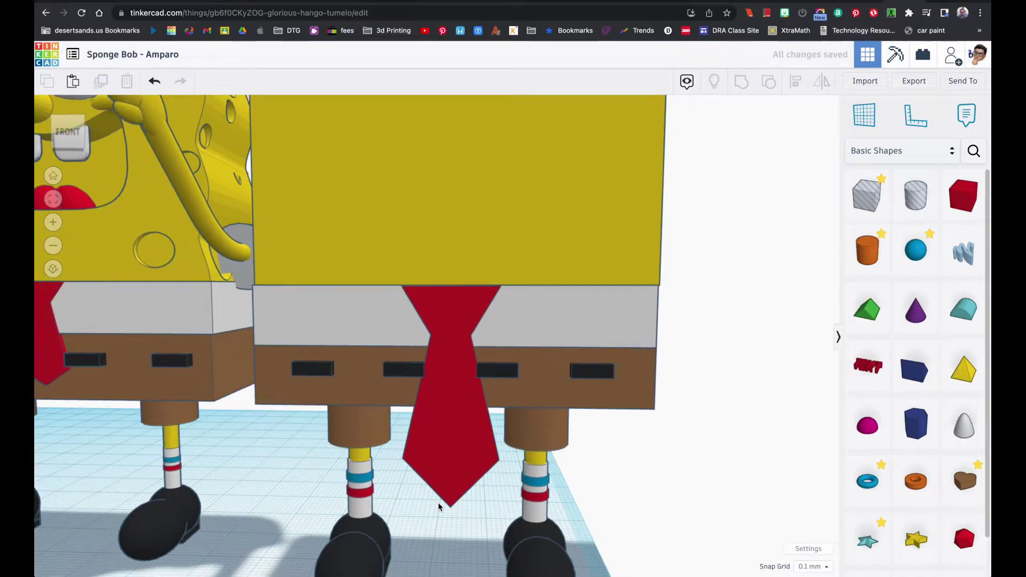
{"action": "left_click", "coordinate": [452, 480]}
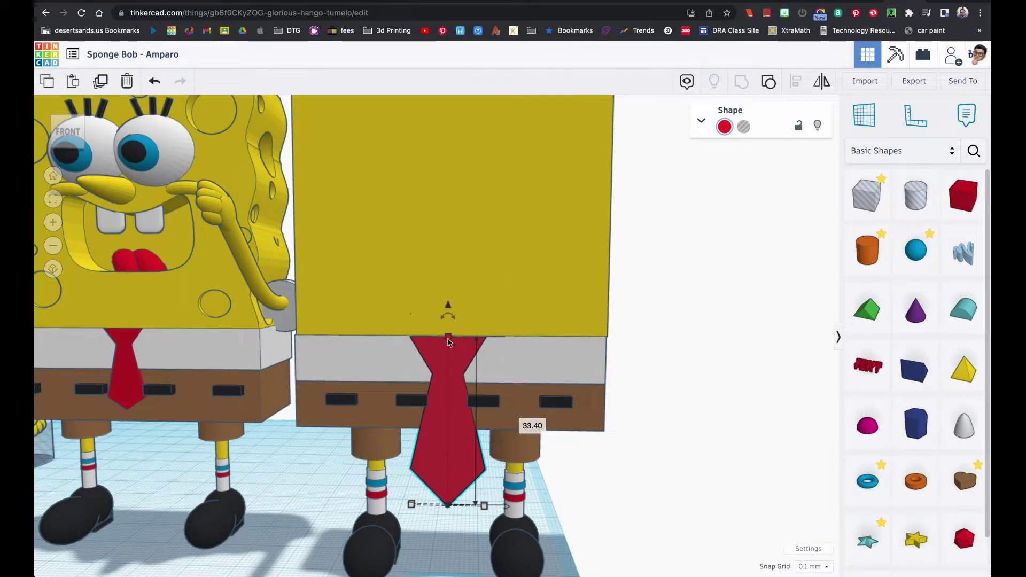
{"action": "left_click_drag", "start_coordinate": [448, 340], "coordinate": [448, 312]}
{"action": "right_click_drag", "start_coordinate": [453, 331], "coordinate": [467, 395]}
{"action": "left_click", "coordinate": [56, 202]}
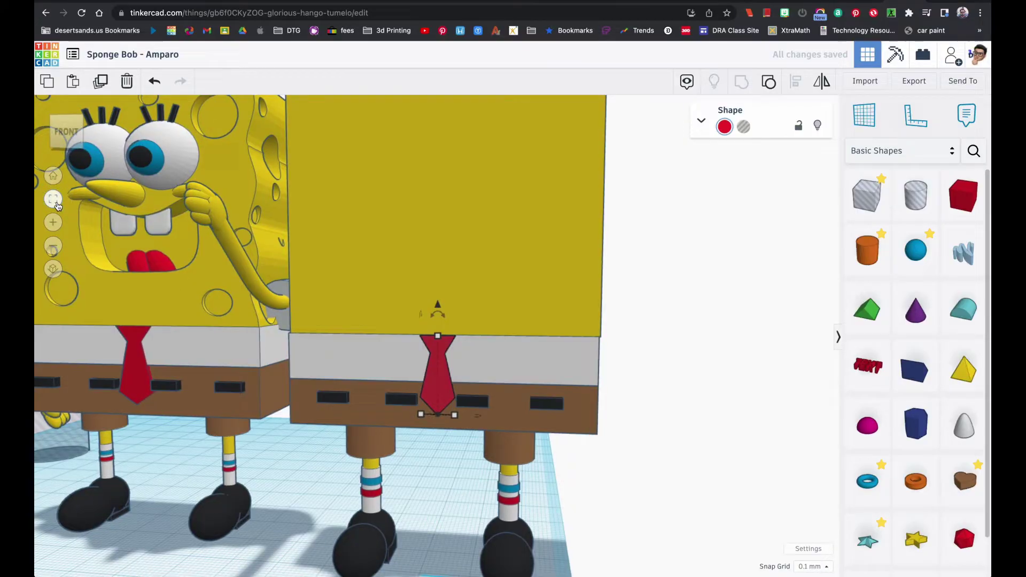
{"action": "right_click_drag", "start_coordinate": [400, 321], "coordinate": [377, 337]}
{"action": "scroll", "coordinate": [377, 336], "scroll_direction": "down", "scroll_amount": 3}
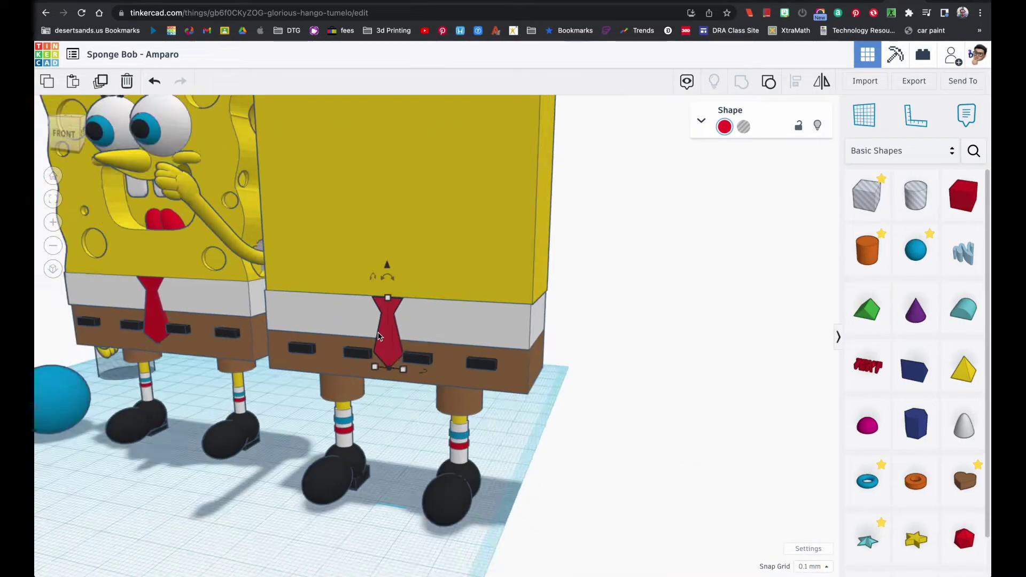
{"action": "left_click", "coordinate": [393, 407]}
- Rotate the large yellow body box by -90° so that it lies flat
{"action": "scroll", "coordinate": [412, 407], "scroll_direction": "up", "scroll_amount": 1}
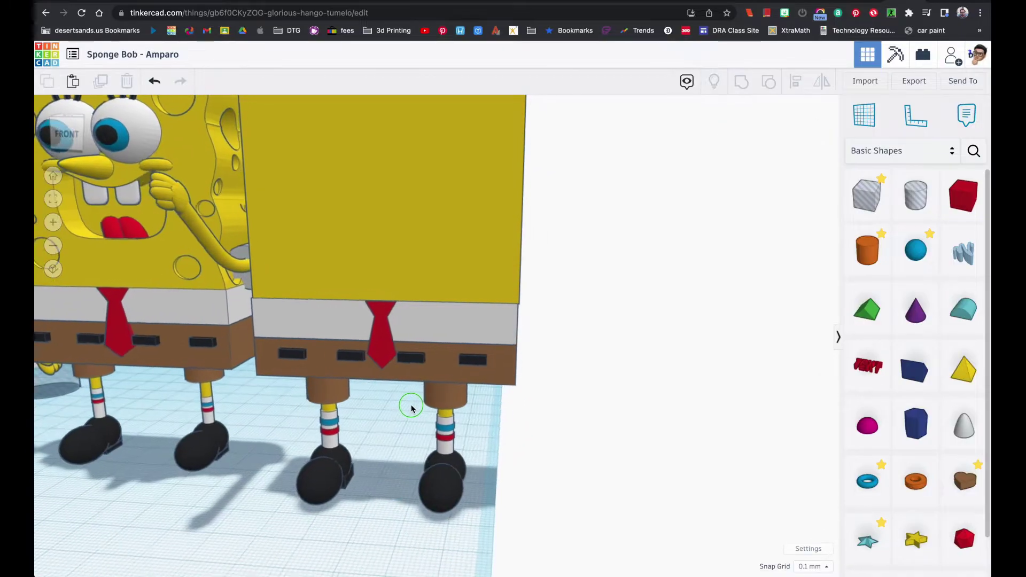
{"action": "scroll", "coordinate": [348, 377], "scroll_direction": "down", "scroll_amount": 2}
{"action": "scroll", "coordinate": [350, 379], "scroll_direction": "down", "scroll_amount": 2}
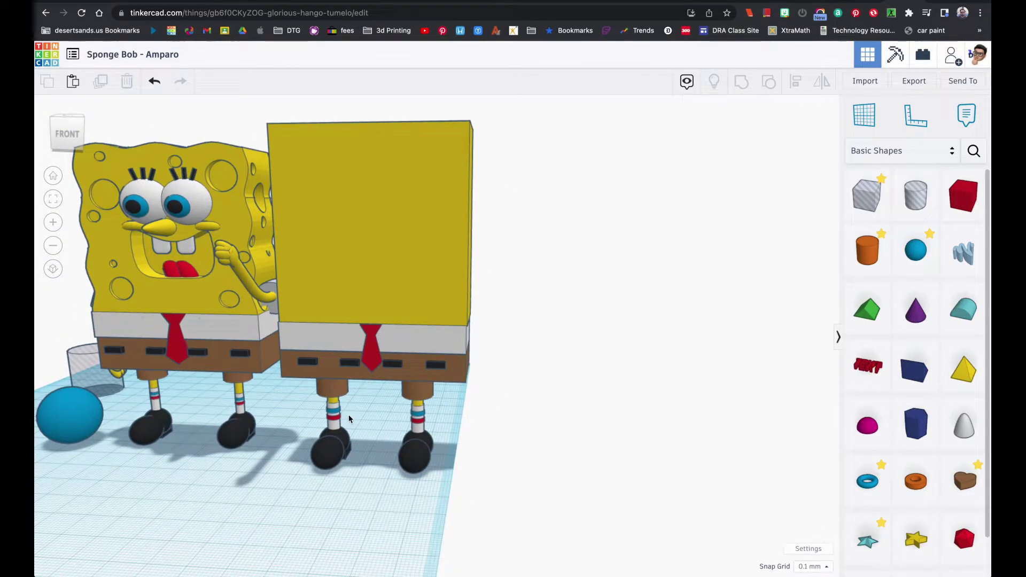
{"action": "left_click", "coordinate": [374, 276]}
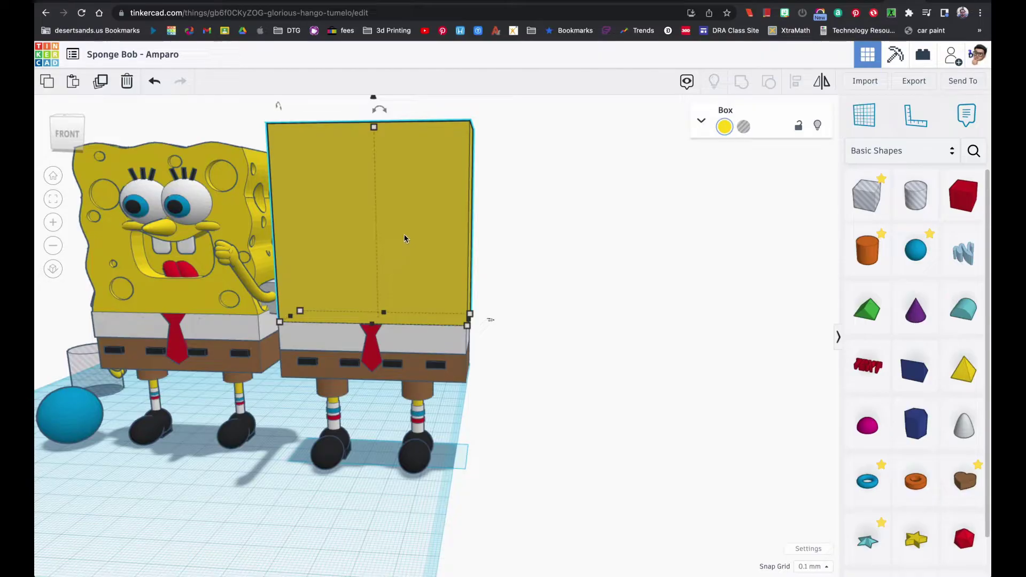
{"action": "right_click_drag", "start_coordinate": [409, 243], "coordinate": [383, 245]}
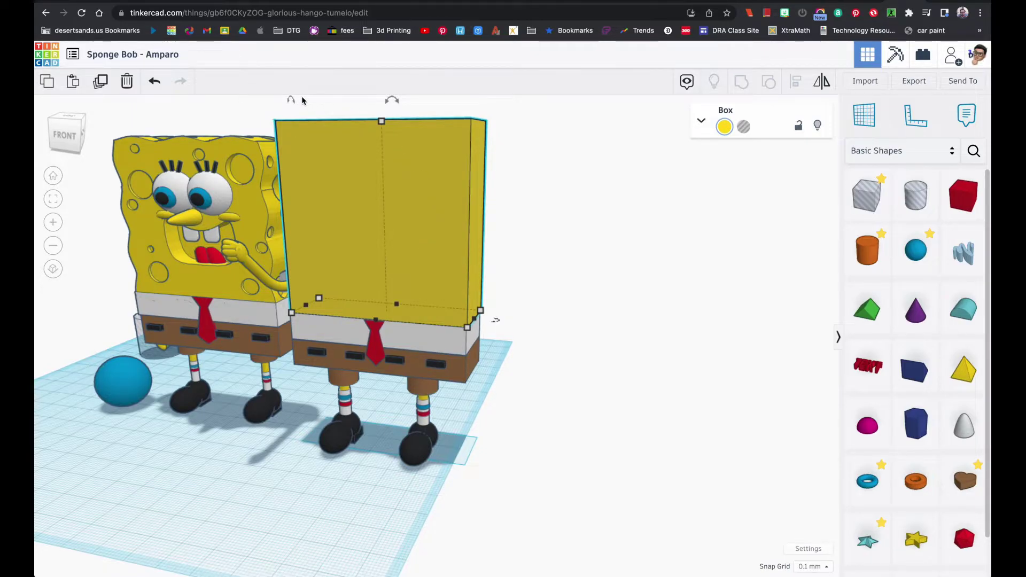
{"action": "left_click_drag", "start_coordinate": [292, 101], "coordinate": [328, 201]}
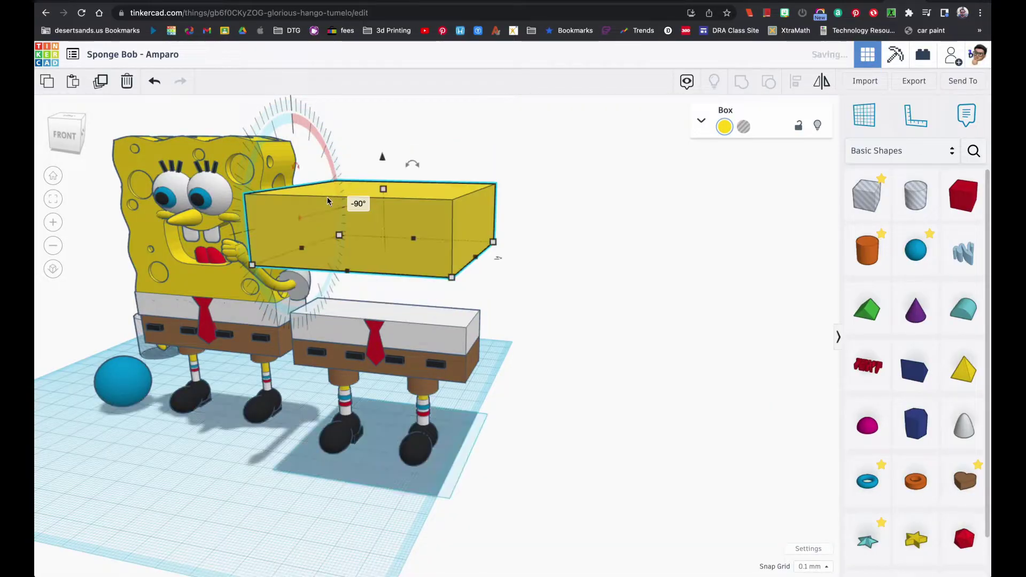
- Lower the yellow body box onto the workplane and move it in front of the second figure's legs
{"action": "left_click_drag", "start_coordinate": [381, 159], "coordinate": [371, 282]}
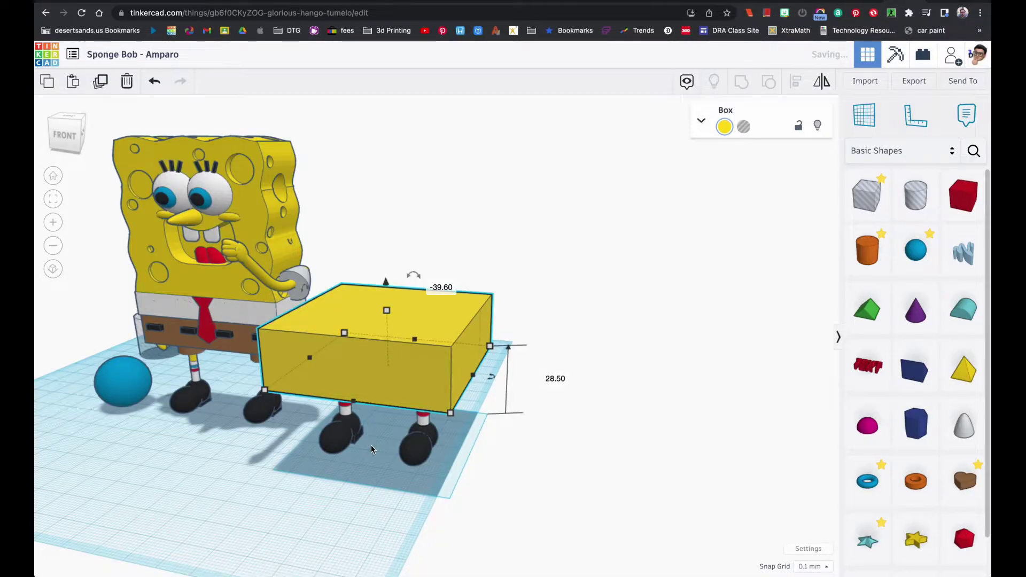
{"action": "key", "text": "d"}
{"action": "left_click_drag", "start_coordinate": [394, 454], "coordinate": [282, 504]}
{"action": "scroll", "coordinate": [356, 502], "scroll_direction": "up", "scroll_amount": 3}
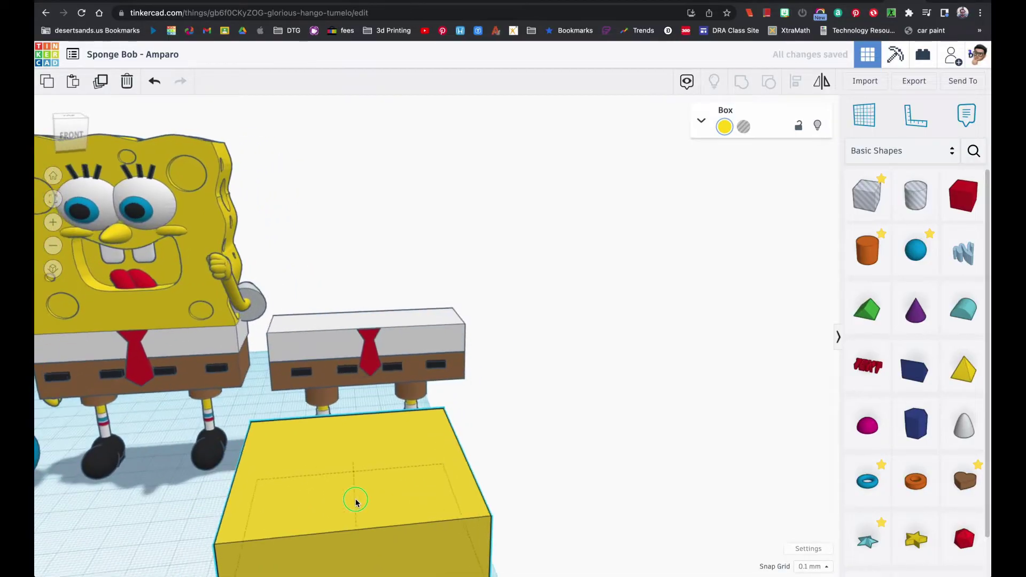
{"action": "scroll", "coordinate": [356, 502], "scroll_direction": "down", "scroll_amount": 5}
{"action": "right_click_drag", "start_coordinate": [369, 494], "coordinate": [366, 527]}
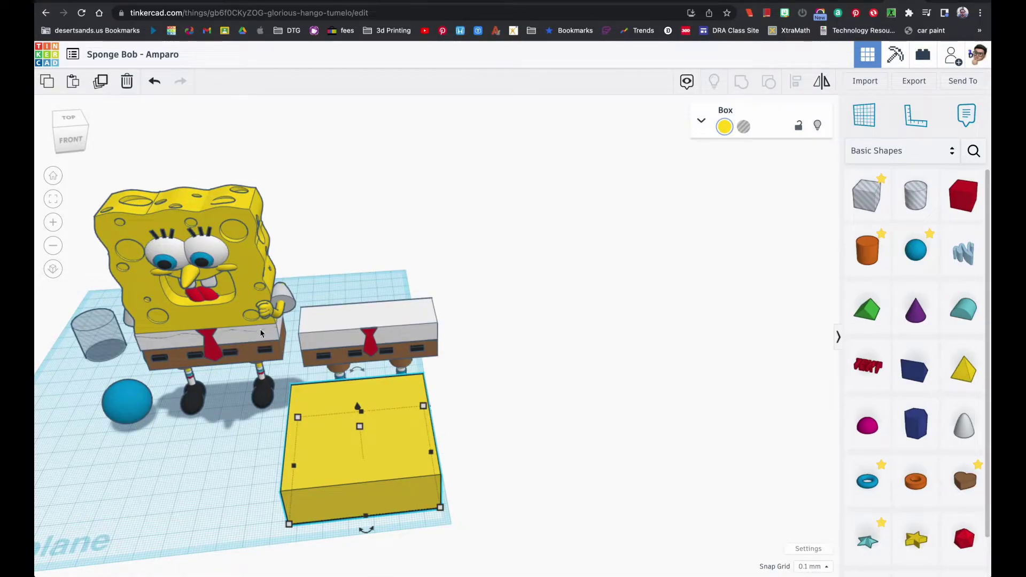
{"action": "left_click", "coordinate": [435, 423]}
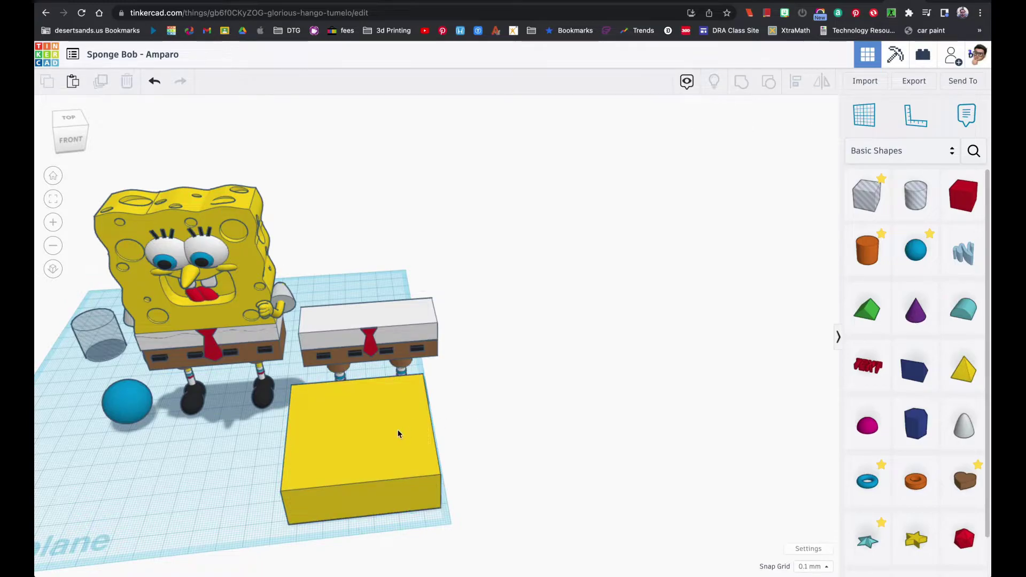
- Place an Extrusion shape from the Shape Generators on the free area to the right of the yellow box
{"action": "left_click_drag", "start_coordinate": [401, 435], "coordinate": [409, 441]}
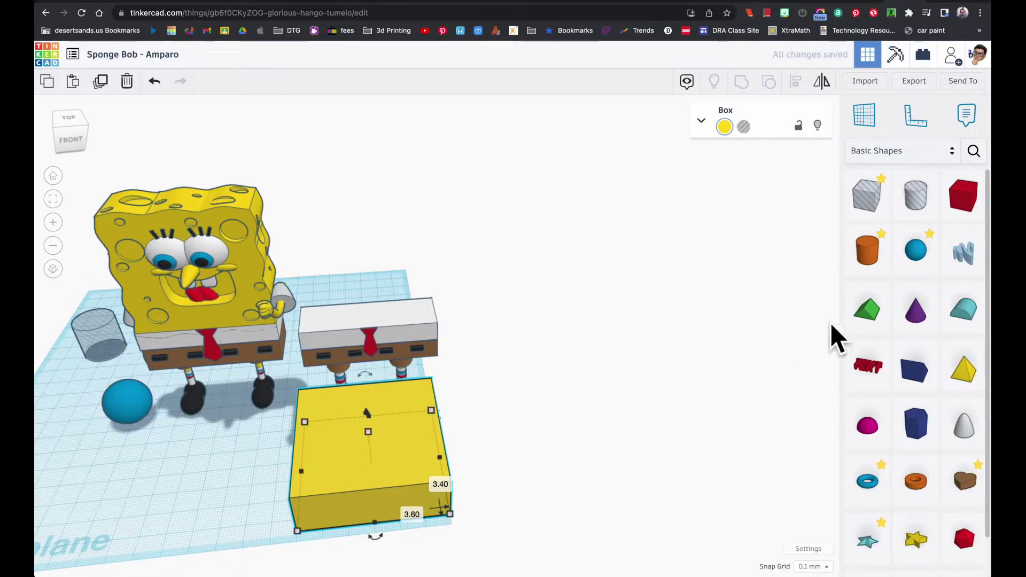
{"action": "left_click", "coordinate": [947, 152]}
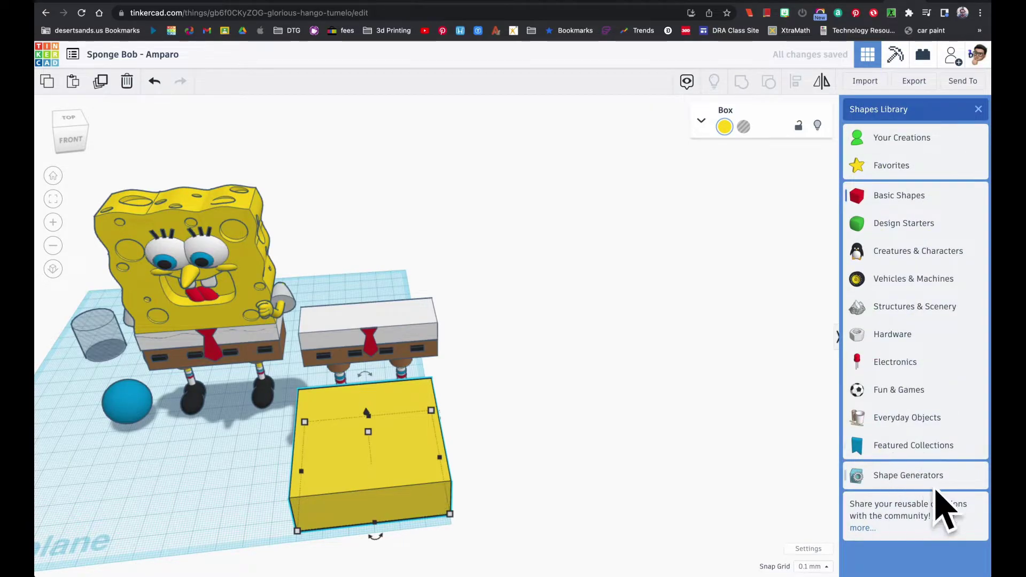
{"action": "left_click", "coordinate": [919, 475]}
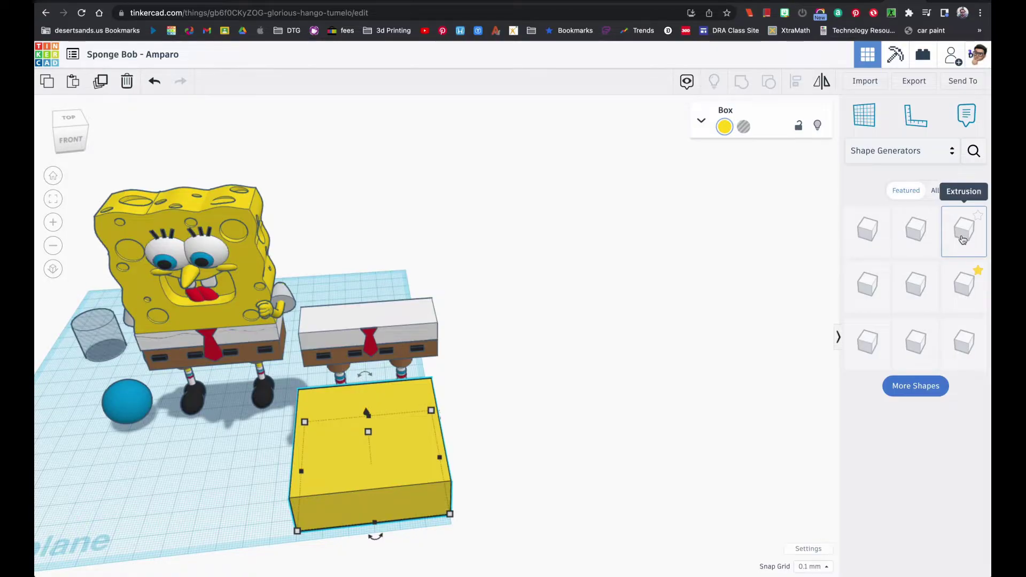
{"action": "left_click_drag", "start_coordinate": [962, 239], "coordinate": [522, 453]}
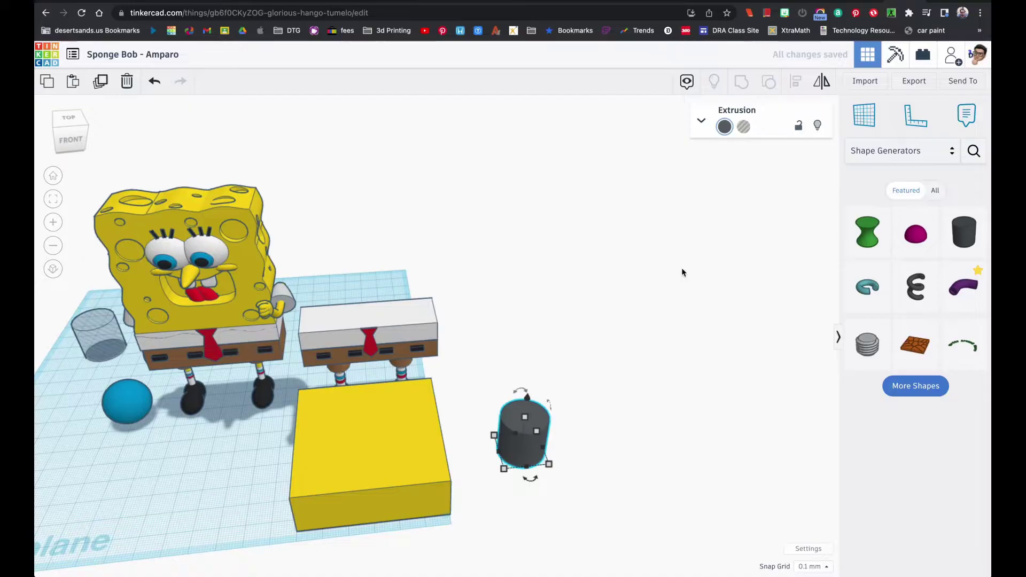
- Pull the extrusion profile's upper point inward to form a crescent with a concave edge and make the shape a hole
{"action": "left_click", "coordinate": [699, 124]}
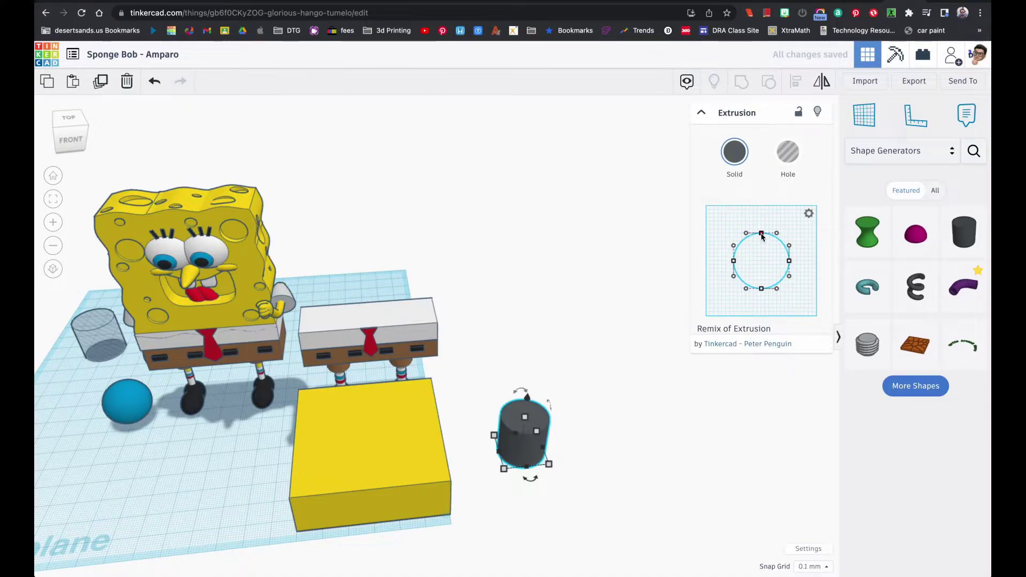
{"action": "left_click_drag", "start_coordinate": [761, 241], "coordinate": [761, 253]}
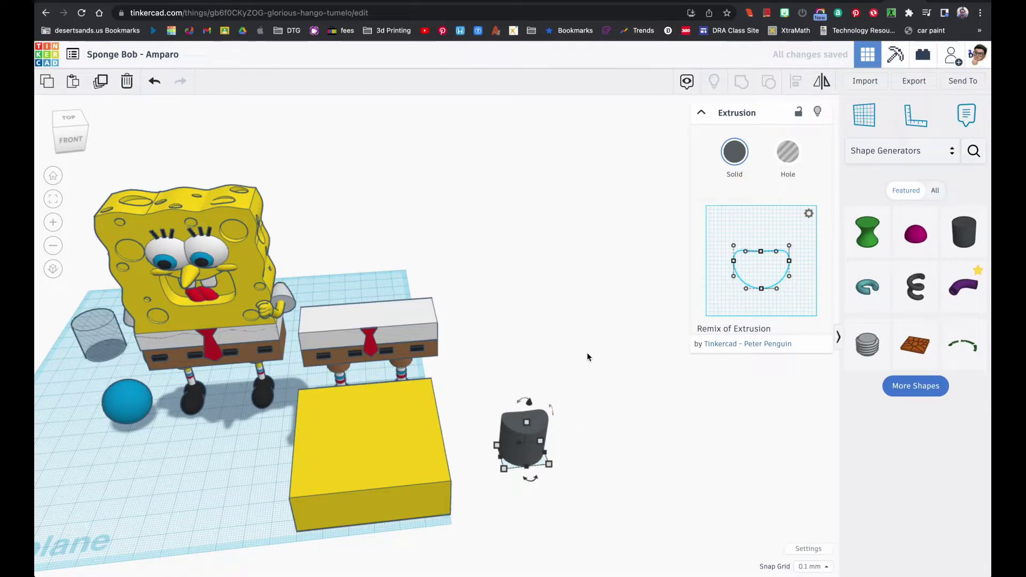
{"action": "left_click_drag", "start_coordinate": [761, 253], "coordinate": [762, 262]}
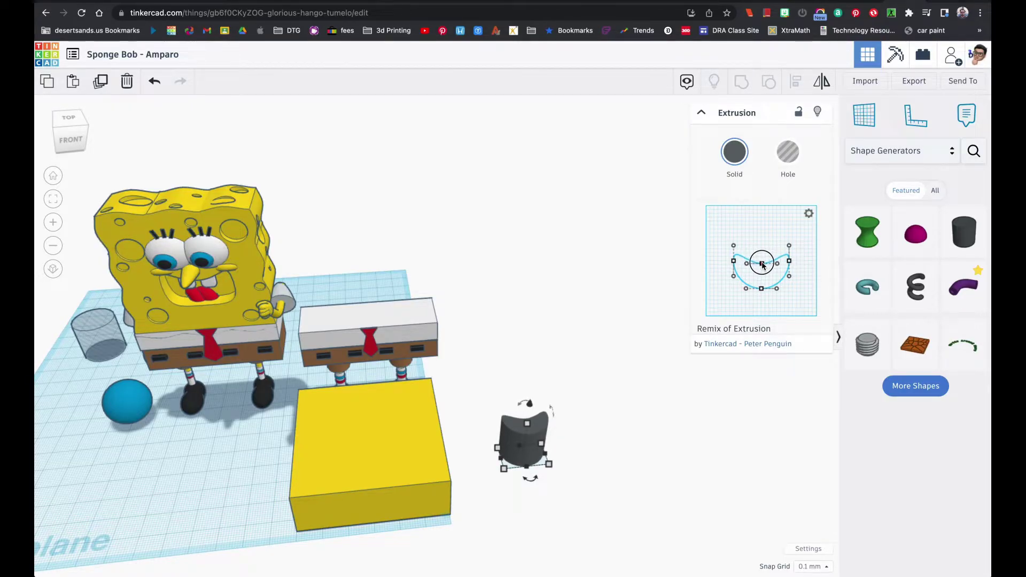
{"action": "left_click", "coordinate": [787, 152]}
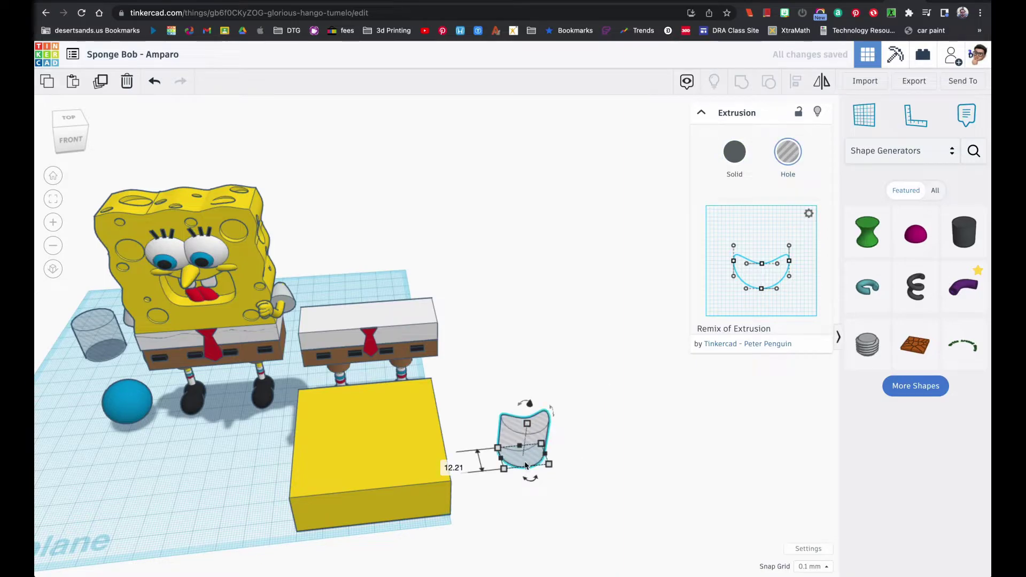
- Move the crescent hole onto the front-left corner of the yellow box so its two tips cut into the front edge
{"action": "left_click_drag", "start_coordinate": [530, 442], "coordinate": [312, 522]}
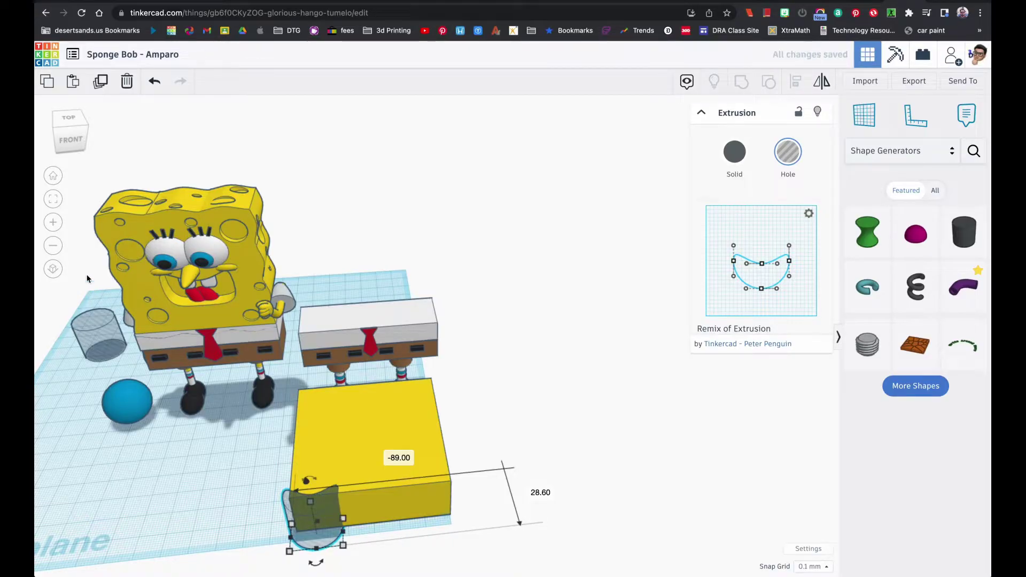
{"action": "left_click", "coordinate": [53, 199]}
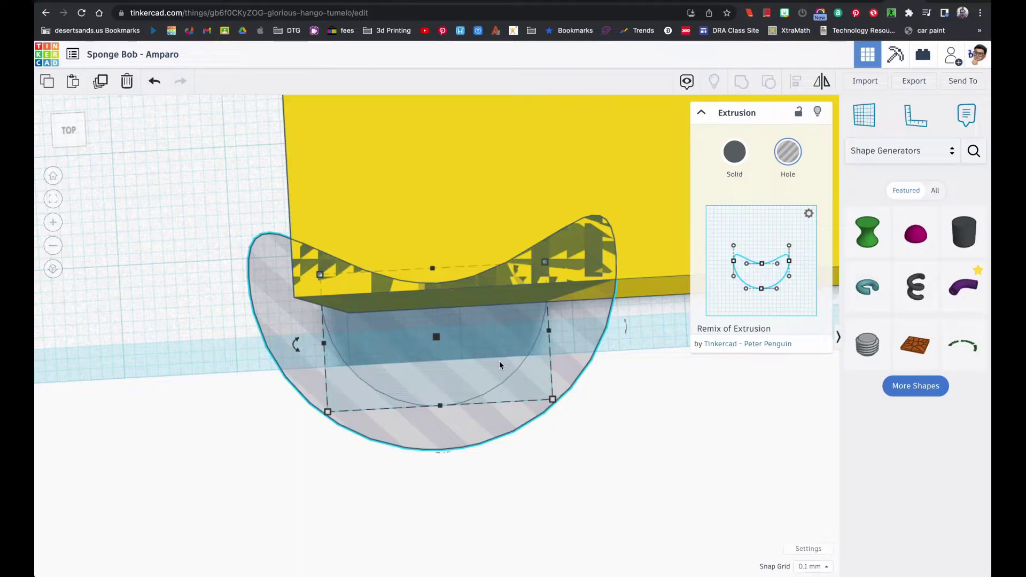
{"action": "key", "text": "Escape"}
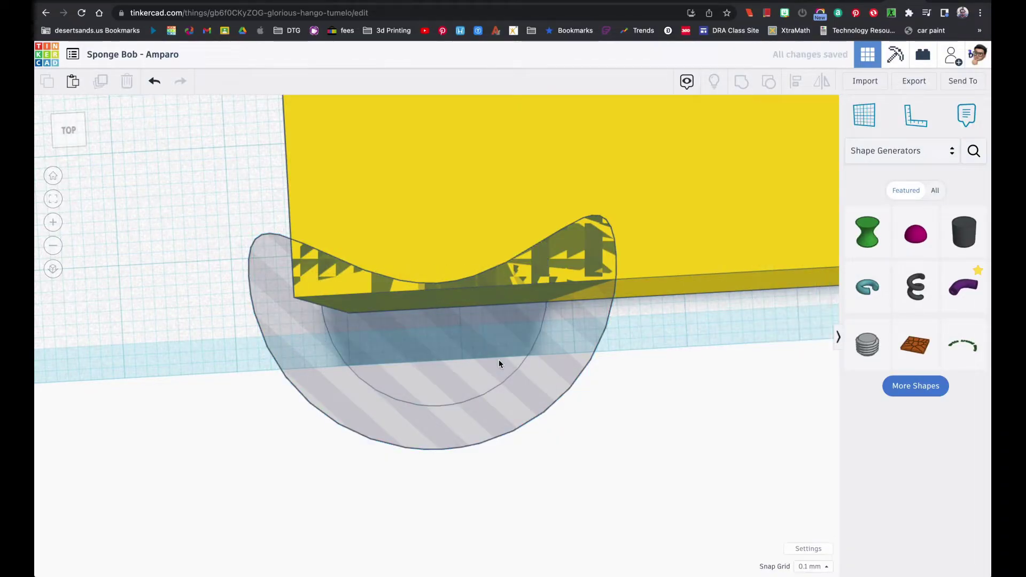
- Duplicate the crescent hole and shift the copy right along the front edge until their neighbouring tips overlap in a continuous wave
{"action": "left_click", "coordinate": [497, 362]}
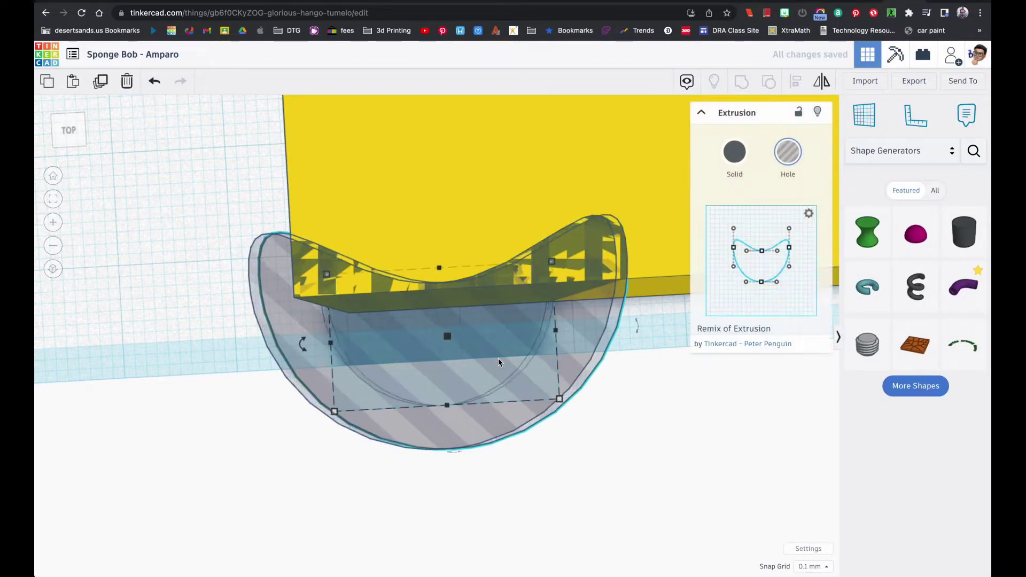
{"action": "key", "text": "Right"}
{"action": "key", "text": "Right"}
{"action": "key", "text": "Right"}
{"action": "key", "text": "Right"}
{"action": "key", "text": "Right"}
{"action": "key", "text": "Right"}
{"action": "key", "text": "Right"}
{"action": "key", "text": "Right"}
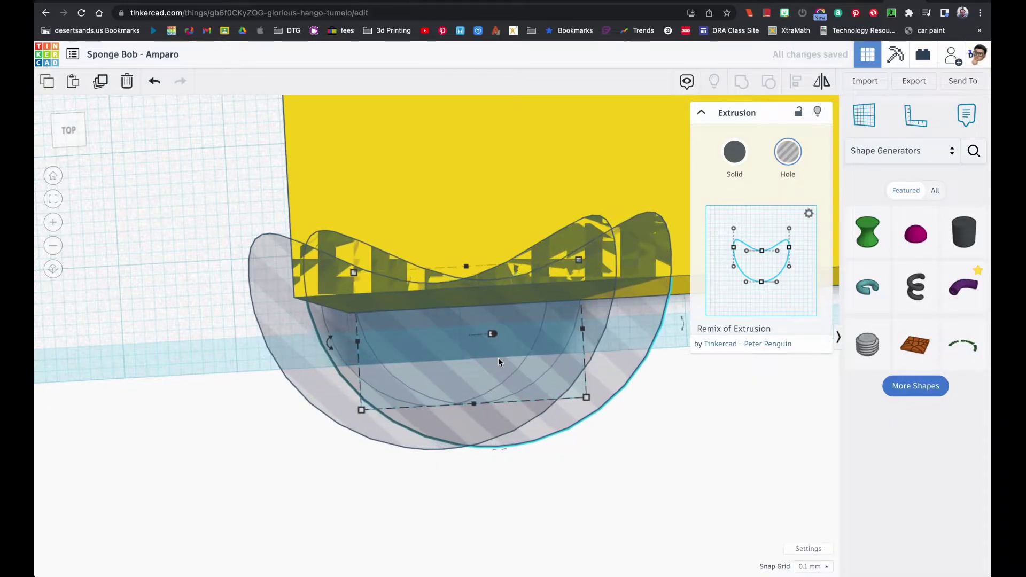
{"action": "key", "text": "Right"}
{"action": "key", "text": "Right"}
{"action": "key", "text": "Right"}
{"action": "key", "text": "Right"}
{"action": "key", "text": "Right"}
{"action": "key", "text": "Right"}
{"action": "key", "text": "Right"}
{"action": "key", "text": "Right"}
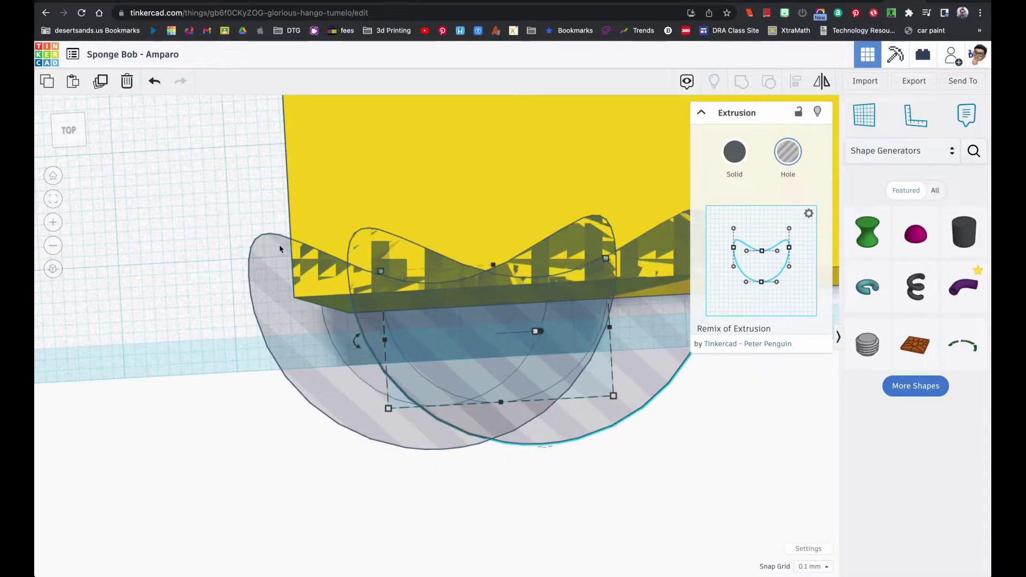
{"action": "key", "text": "Right"}
{"action": "key", "text": "Right"}
{"action": "key", "text": "Right"}
{"action": "key", "text": "Right"}
{"action": "key", "text": "Right"}
{"action": "key", "text": "Right"}
{"action": "key", "text": "Right"}
{"action": "key", "text": "Right"}
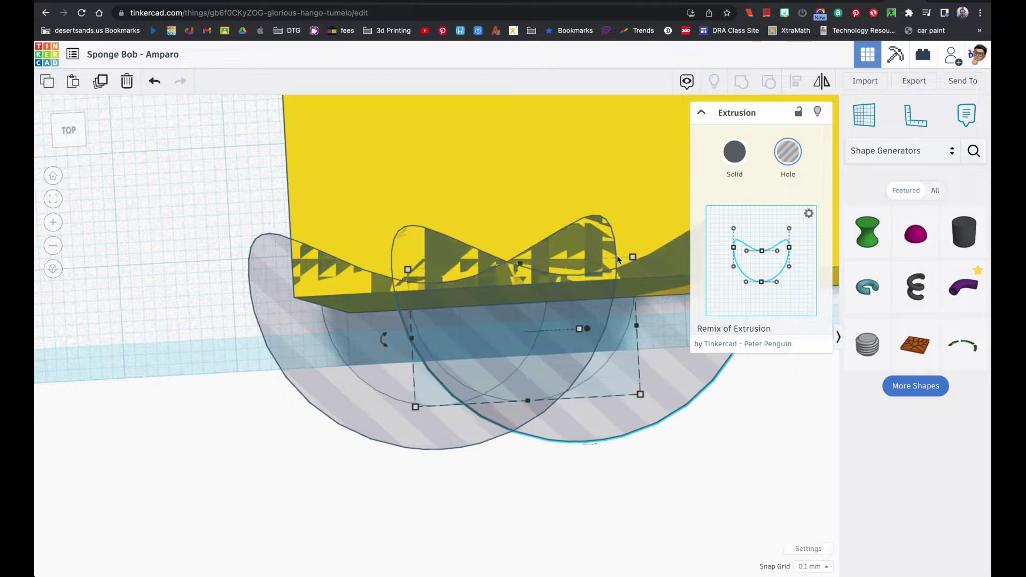
{"action": "key", "text": "Right"}
{"action": "key", "text": "Right"}
{"action": "key", "text": "Right"}
{"action": "key", "text": "Right"}
{"action": "key", "text": "Right"}
{"action": "key", "text": "Right"}
{"action": "key", "text": "Right"}
{"action": "key", "text": "Right"}
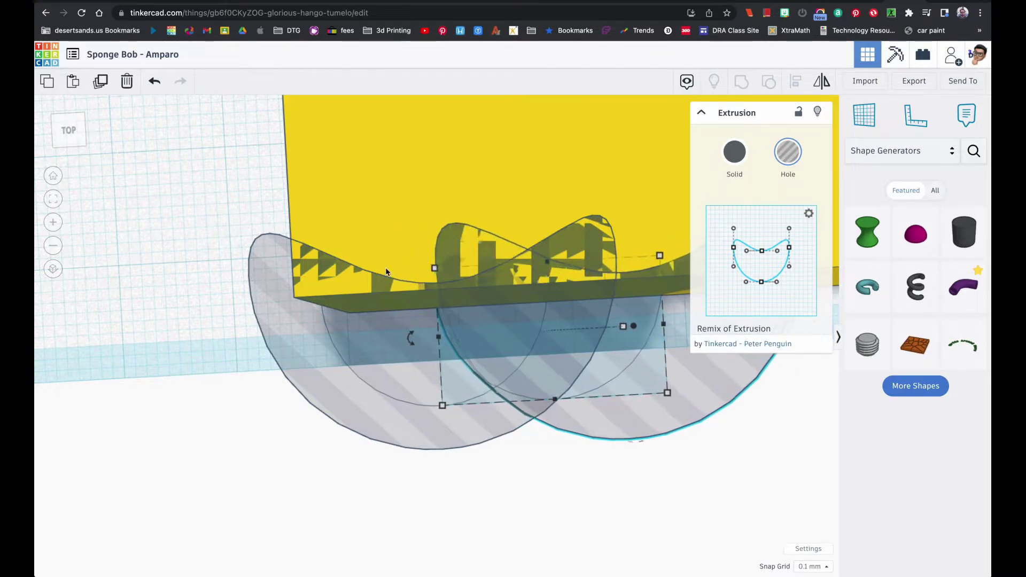
{"action": "key", "text": "Right"}
{"action": "key", "text": "Right"}
{"action": "key", "text": "Right"}
{"action": "key", "text": "Right"}
{"action": "key", "text": "Right"}
{"action": "key", "text": "Right"}
{"action": "key", "text": "Right"}
{"action": "key", "text": "Right"}
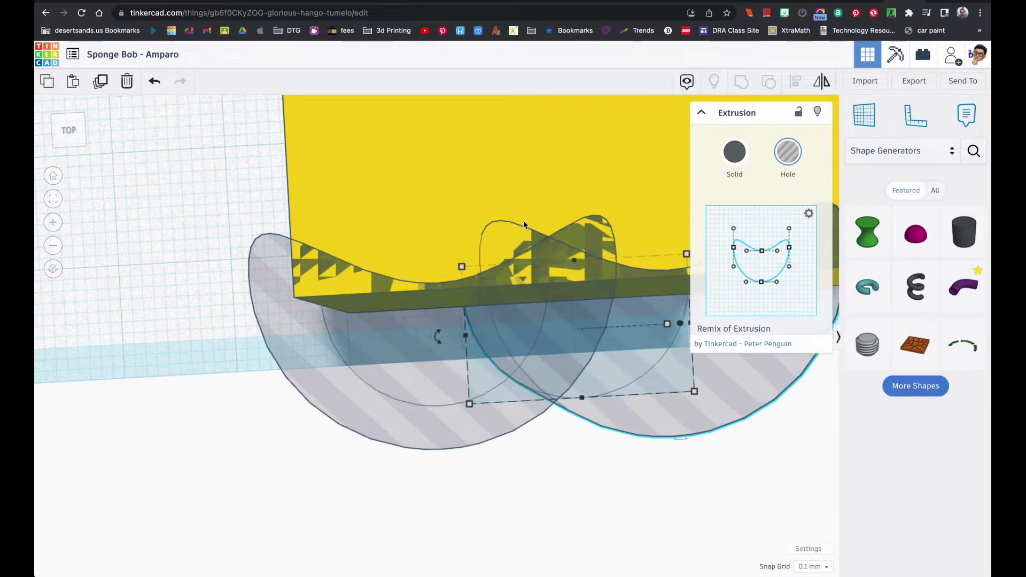
{"action": "key", "text": "Right"}
{"action": "key", "text": "Right"}
{"action": "key", "text": "Right"}
{"action": "key", "text": "Right"}
{"action": "key", "text": "Right"}
{"action": "key", "text": "Right"}
{"action": "key", "text": "Right"}
{"action": "key", "text": "Right"}
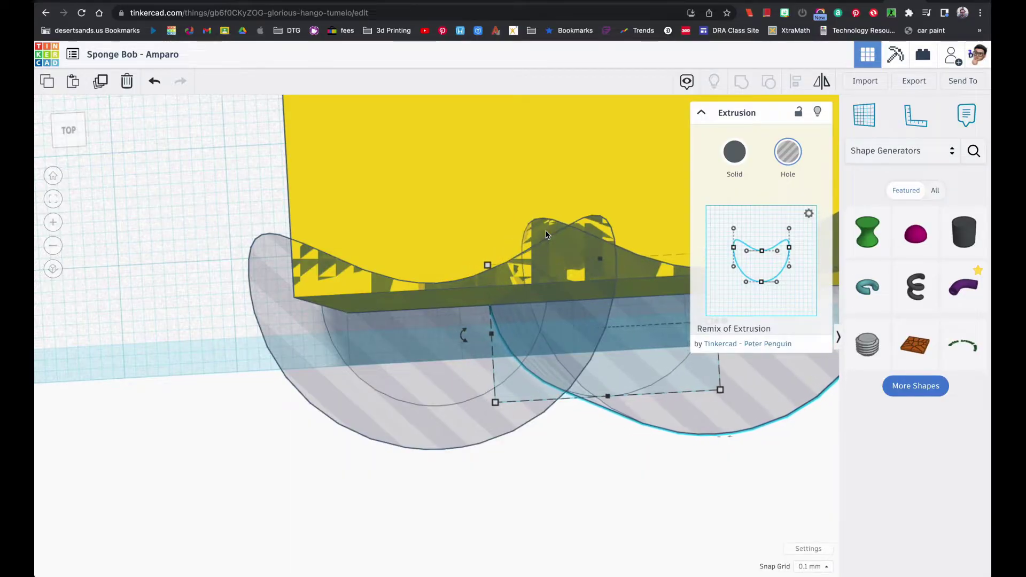
{"action": "key", "text": "Right"}
{"action": "key", "text": "Right"}
{"action": "key", "text": "Right"}
{"action": "key", "text": "Right"}
{"action": "key", "text": "Right"}
{"action": "key", "text": "Right"}
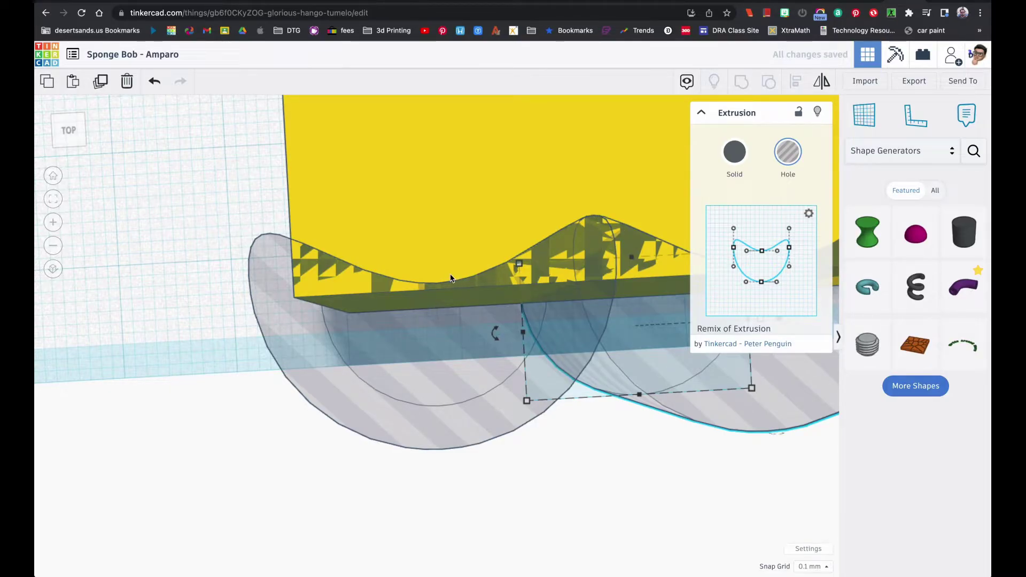
- Duplicate both crescent holes and shift the copies right along the front edge so the wave continues across the box
{"action": "scroll", "coordinate": [546, 265], "scroll_direction": "down", "scroll_amount": 5}
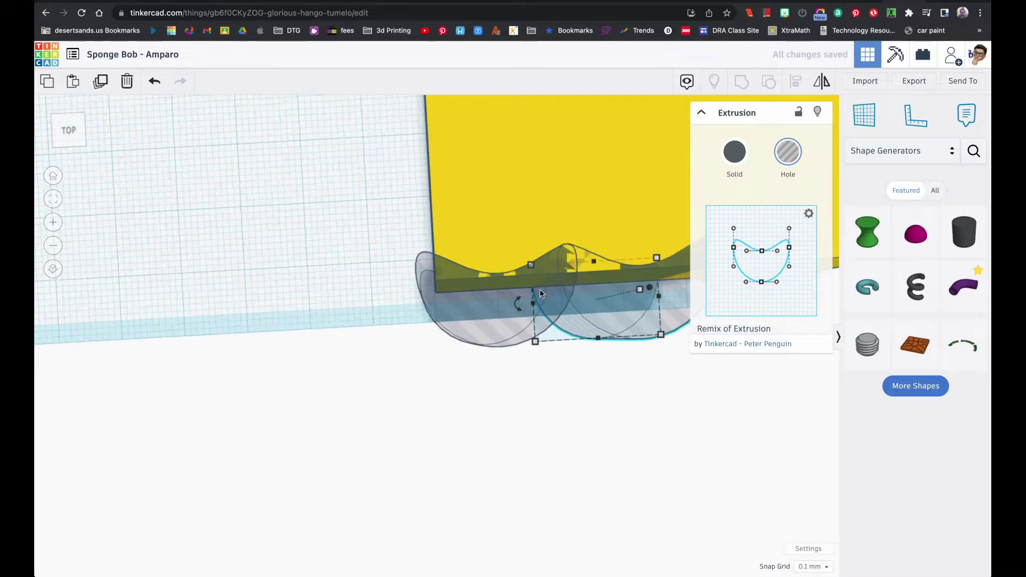
{"action": "left_click", "coordinate": [426, 352]}
{"action": "left_click_drag", "start_coordinate": [426, 342], "coordinate": [641, 320]}
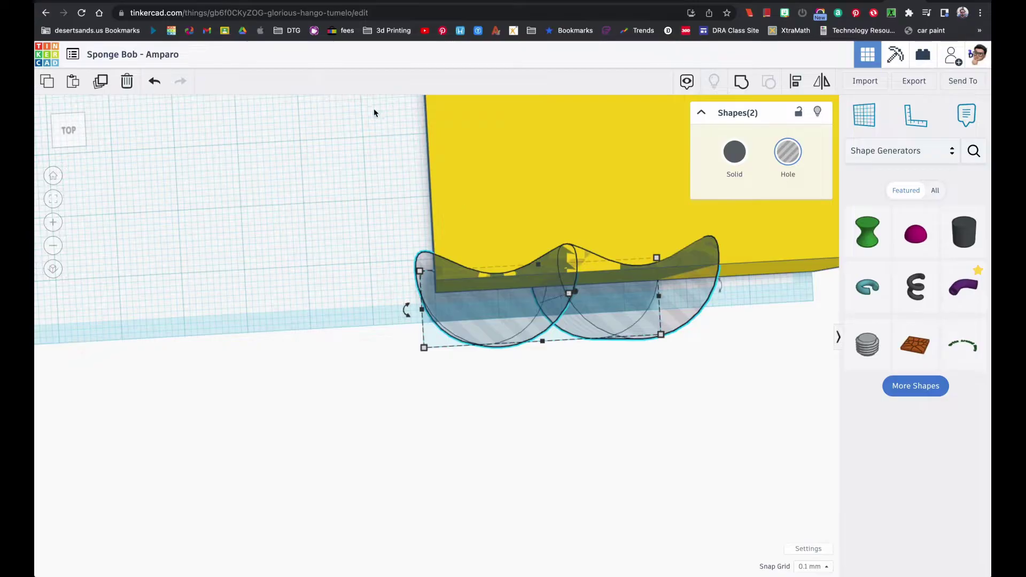
{"action": "left_click", "coordinate": [103, 80]}
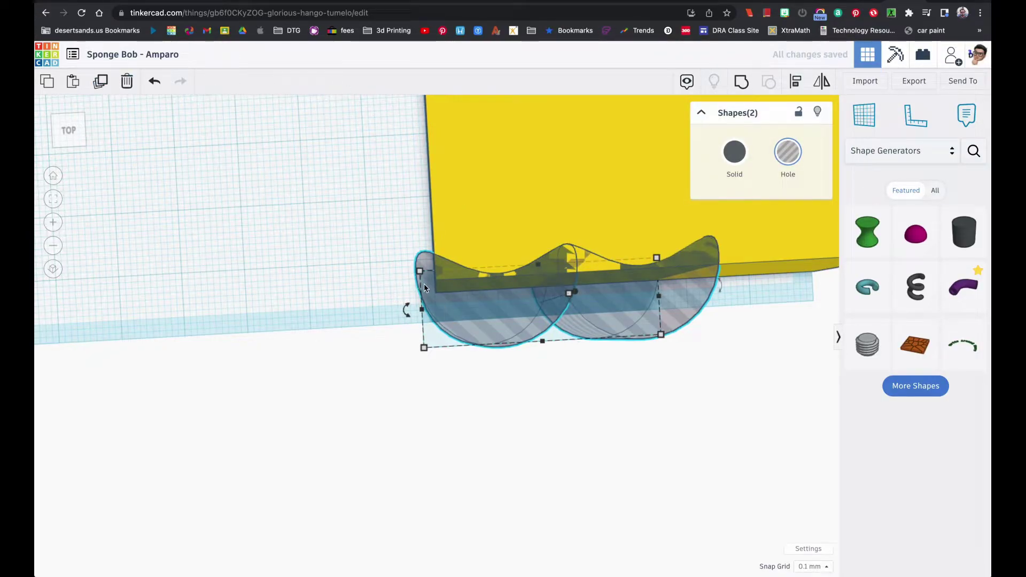
{"action": "left_click_drag", "start_coordinate": [444, 298], "coordinate": [710, 286]}
{"action": "key", "text": "Right"}
{"action": "key", "text": "Right"}
{"action": "key", "text": "Right"}
{"action": "key", "text": "Right"}
{"action": "key", "text": "Right"}
{"action": "key", "text": "Right"}
{"action": "key", "text": "Right"}
{"action": "key", "text": "Right"}
{"action": "key", "text": "Right"}
{"action": "key", "text": "Right"}
{"action": "key", "text": "Right"}
{"action": "key", "text": "Right"}
{"action": "key", "text": "Right"}
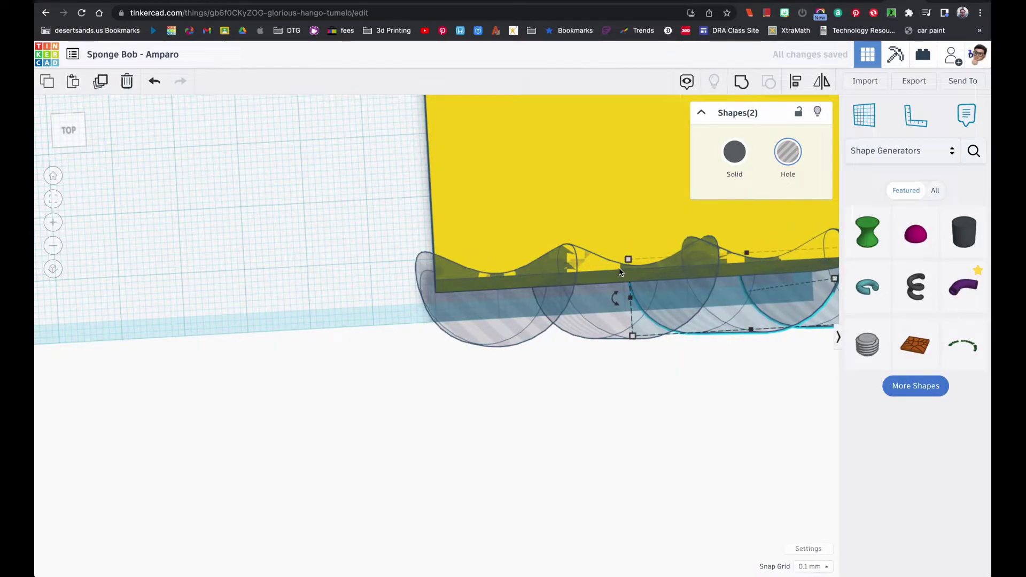
{"action": "key", "text": "Right"}
{"action": "key", "text": "Right"}
{"action": "key", "text": "Right"}
{"action": "key", "text": "Right"}
{"action": "key", "text": "Right"}
{"action": "key", "text": "Right"}
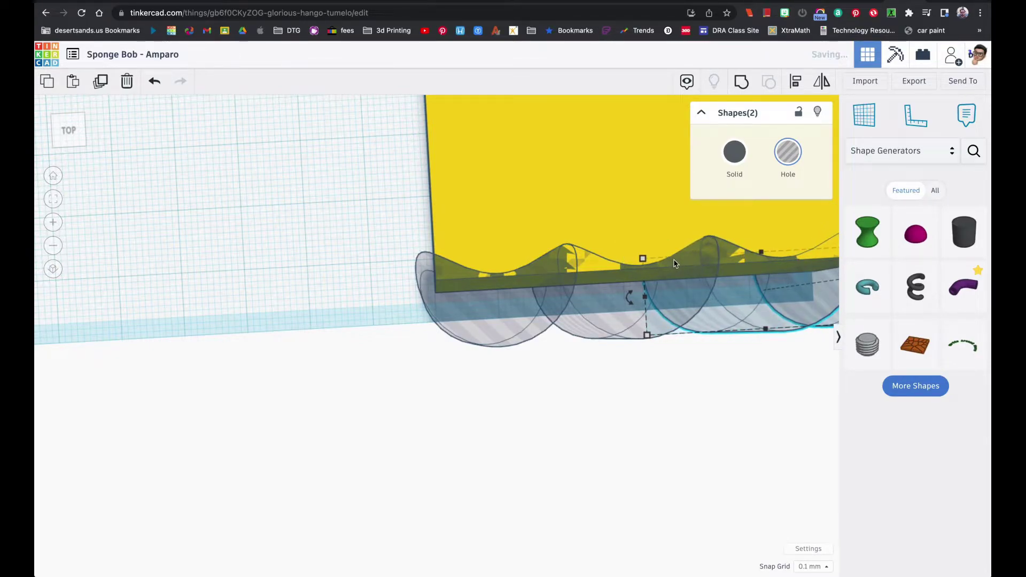
- Move the yellow box together with its four crescent holes left on the workplane, clear of the second figure's legs
{"action": "scroll", "coordinate": [668, 259], "scroll_direction": "down", "scroll_amount": 3}
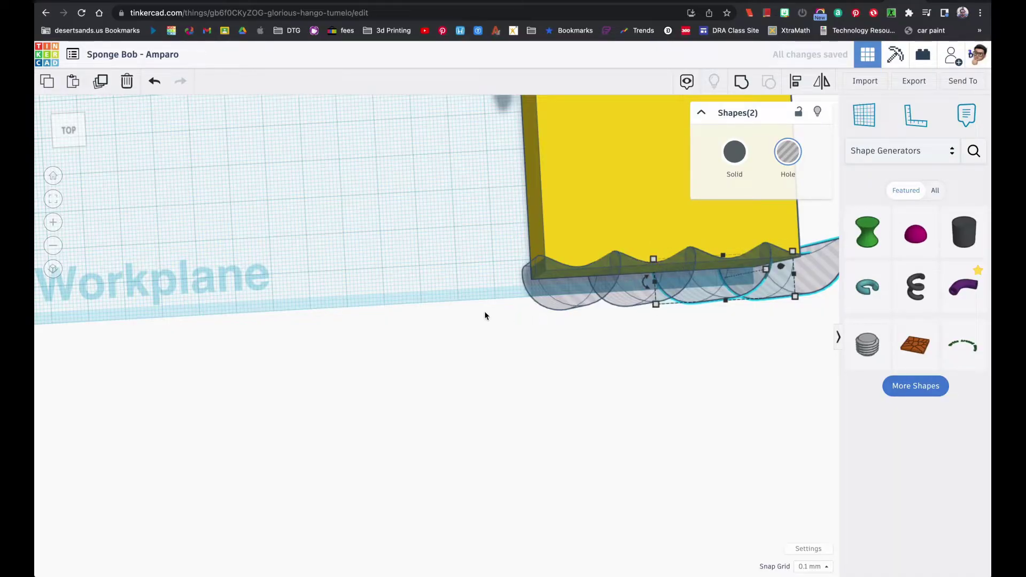
{"action": "left_click", "coordinate": [487, 266]}
{"action": "left_click", "coordinate": [584, 224]}
{"action": "left_click", "coordinate": [57, 199]}
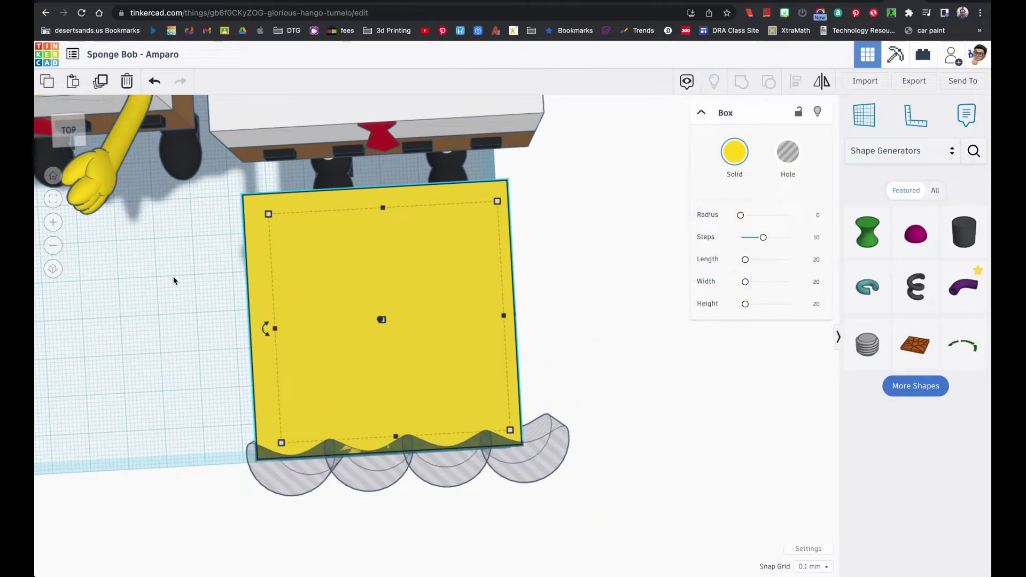
{"action": "left_click_drag", "start_coordinate": [156, 277], "coordinate": [558, 460]}
{"action": "left_click_drag", "start_coordinate": [492, 342], "coordinate": [305, 381]}
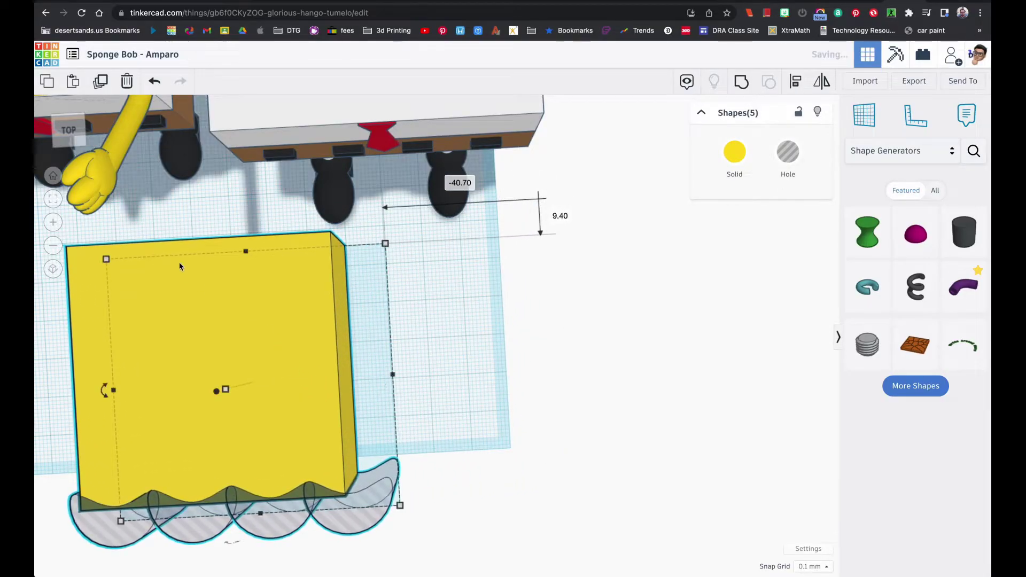
{"action": "left_click", "coordinate": [53, 198]}
{"action": "mouse_move", "coordinate": [357, 353]}
{"action": "left_mouse_down"}
{"action": "mouse_move", "coordinate": [342, 336]}
{"action": "mouse_move", "coordinate": [306, 337]}
{"action": "left_mouse_up"}
{"action": "left_click", "coordinate": [122, 445]}
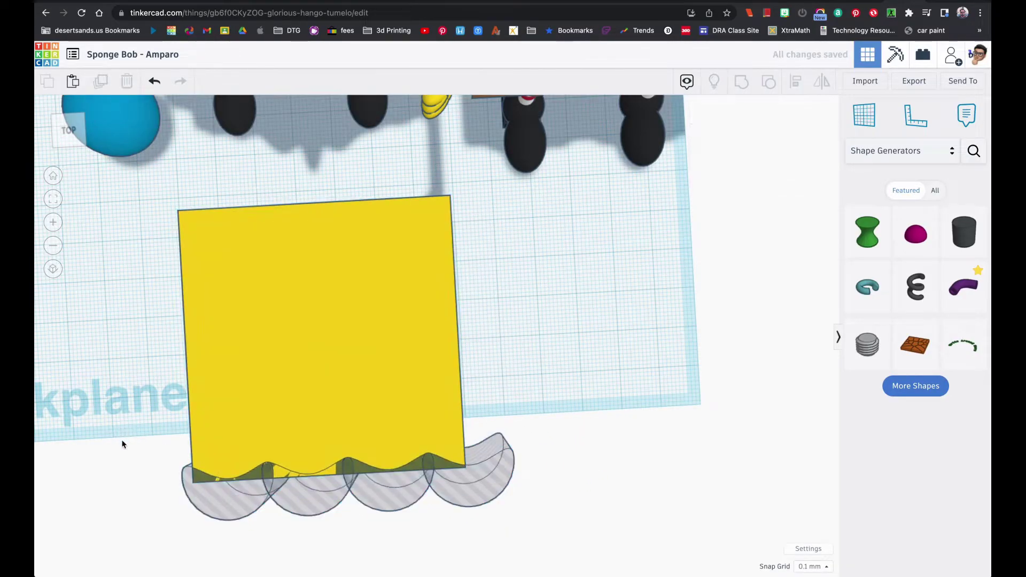
- Duplicate the row of four crescent holes and mirror the copy front to back
{"action": "left_click_drag", "start_coordinate": [166, 524], "coordinate": [406, 492]}
{"action": "left_click", "coordinate": [75, 144]}
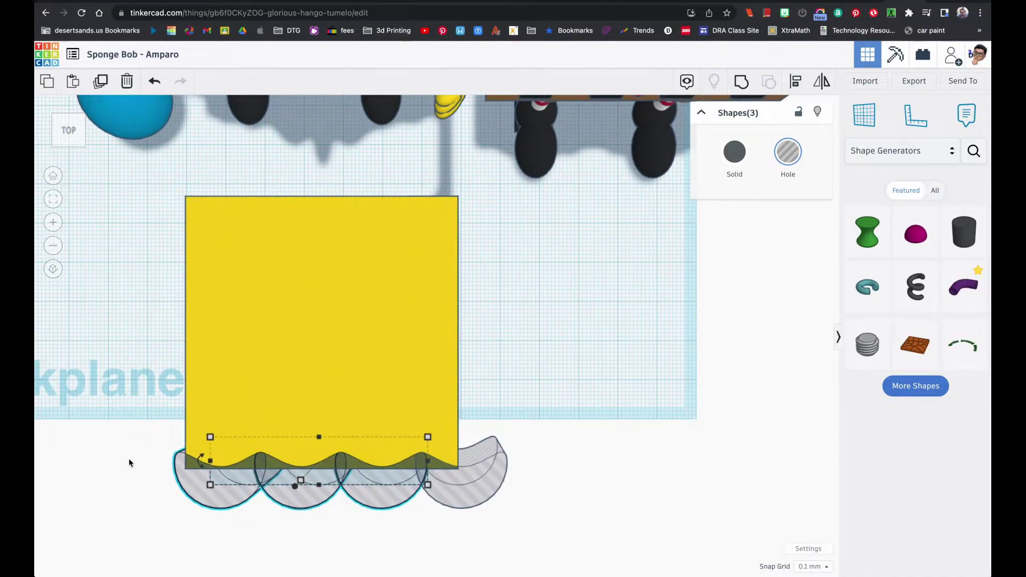
{"action": "left_click", "coordinate": [120, 489]}
{"action": "left_click_drag", "start_coordinate": [135, 495], "coordinate": [509, 511]}
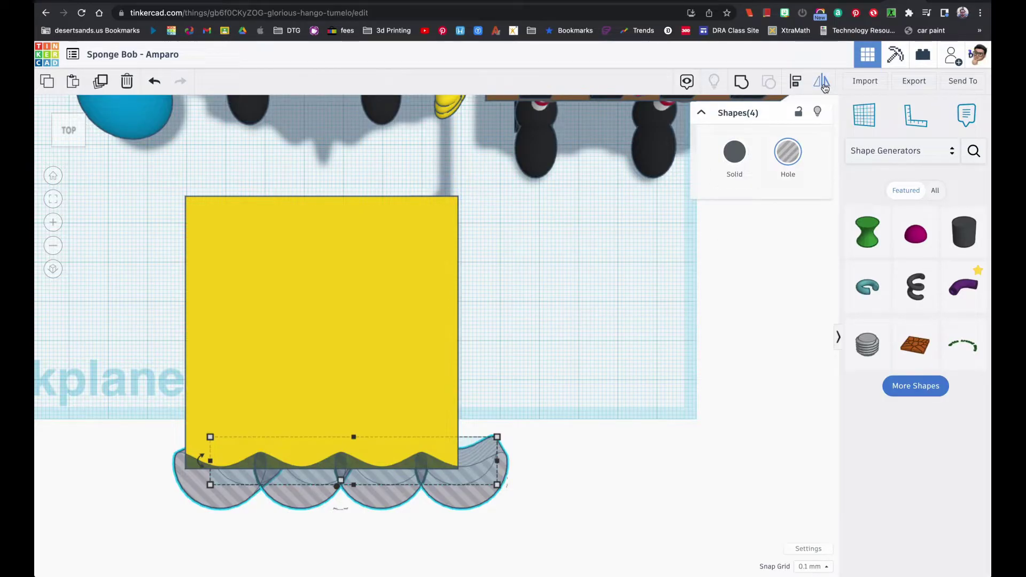
{"action": "left_click", "coordinate": [823, 84]}
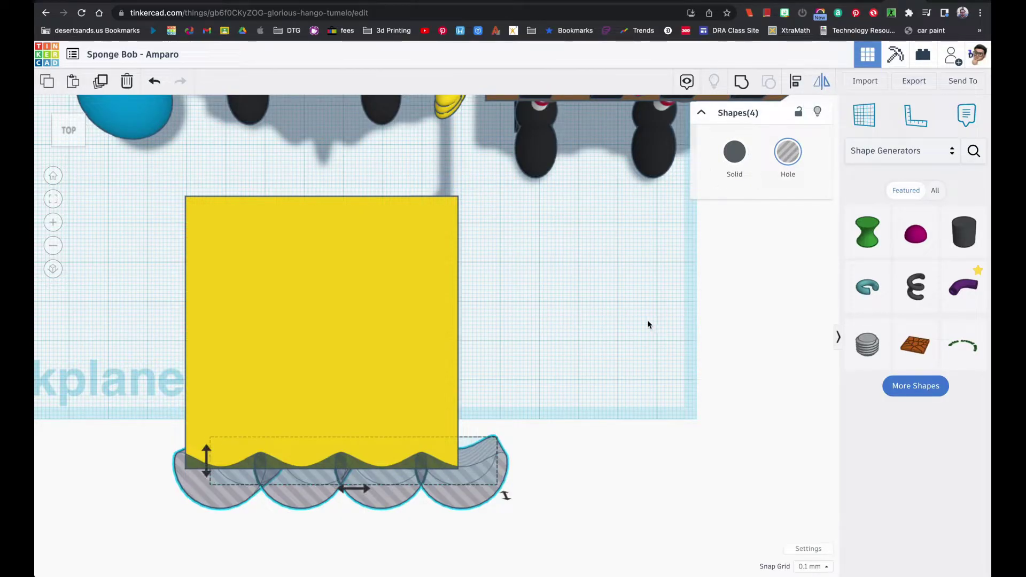
{"action": "left_click", "coordinate": [207, 462]}
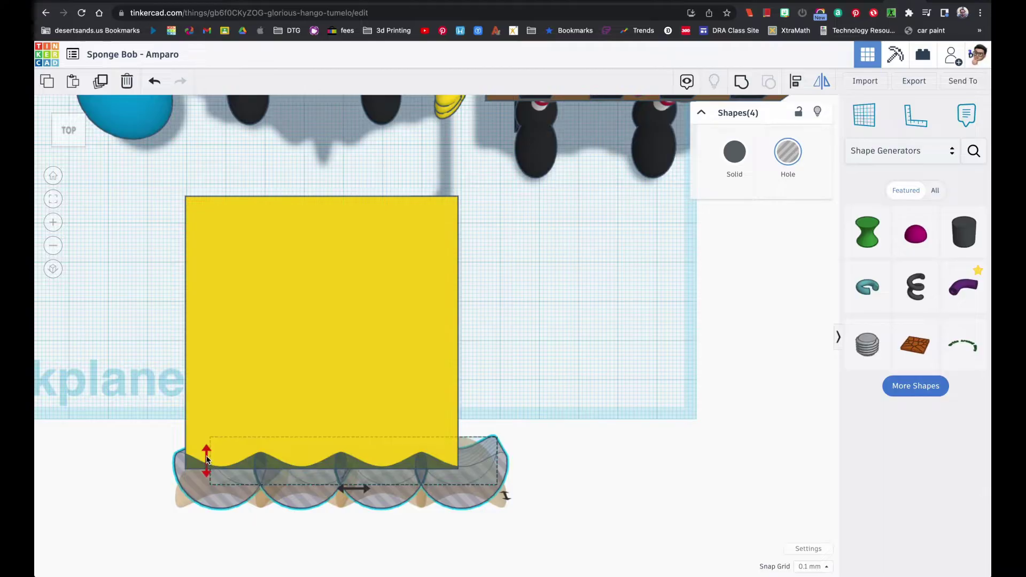
{"action": "left_click", "coordinate": [205, 454]}
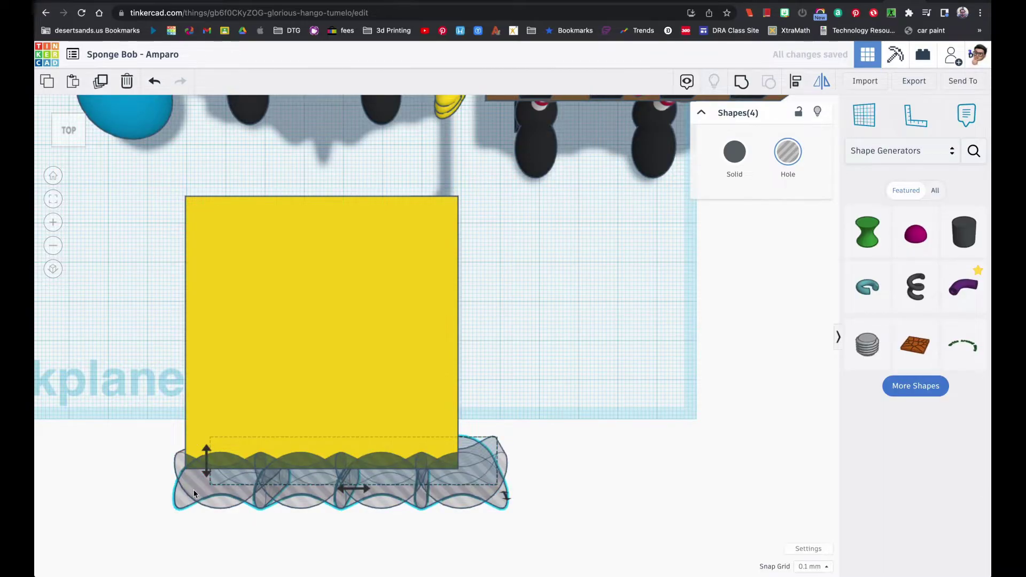
- Move the mirrored row of holes to the yellow box's back edge and shift it slightly left to offset its waves
{"action": "left_click_drag", "start_coordinate": [207, 484], "coordinate": [204, 210]}
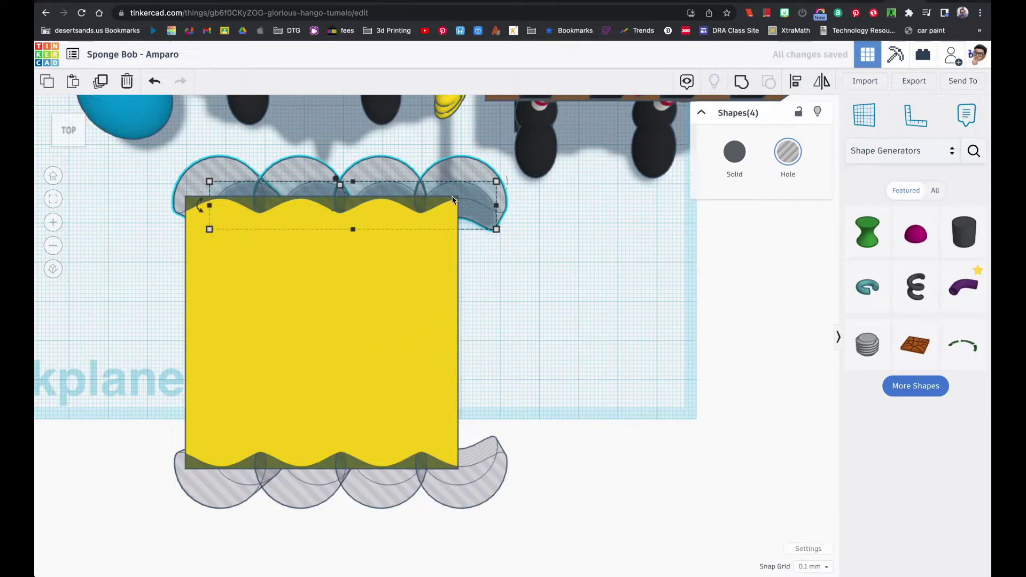
{"action": "key", "text": "Left"}
{"action": "key", "text": "Left"}
{"action": "key", "text": "Left"}
{"action": "key", "text": "Left"}
{"action": "key", "text": "Left"}
{"action": "key", "text": "Left"}
{"action": "key", "text": "Left"}
{"action": "key", "text": "Left"}
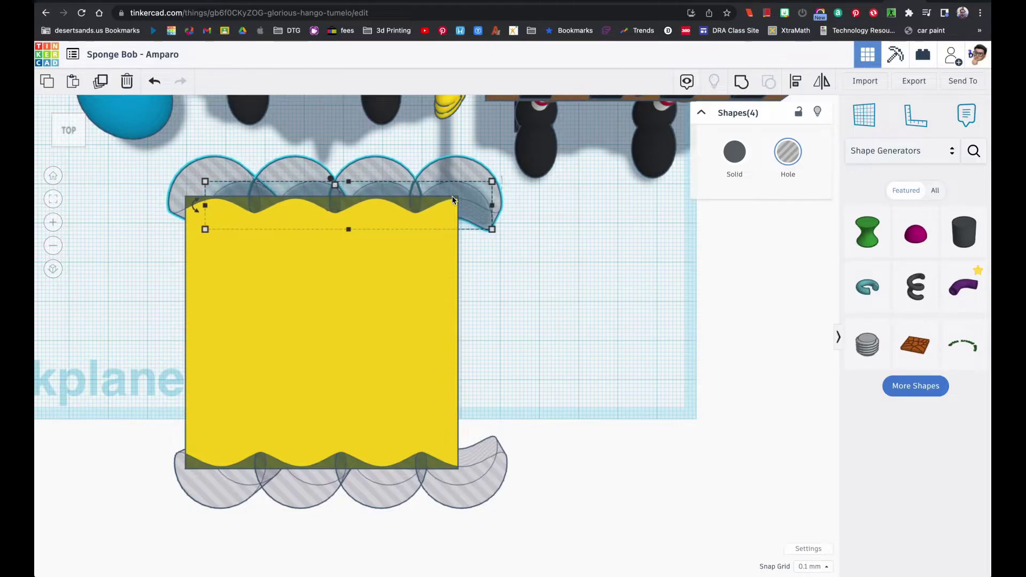
{"action": "key", "text": "Left"}
{"action": "key", "text": "Left"}
{"action": "key", "text": "Left"}
{"action": "key", "text": "Left"}
{"action": "key", "text": "Left"}
{"action": "key", "text": "Left"}
{"action": "key", "text": "Left"}
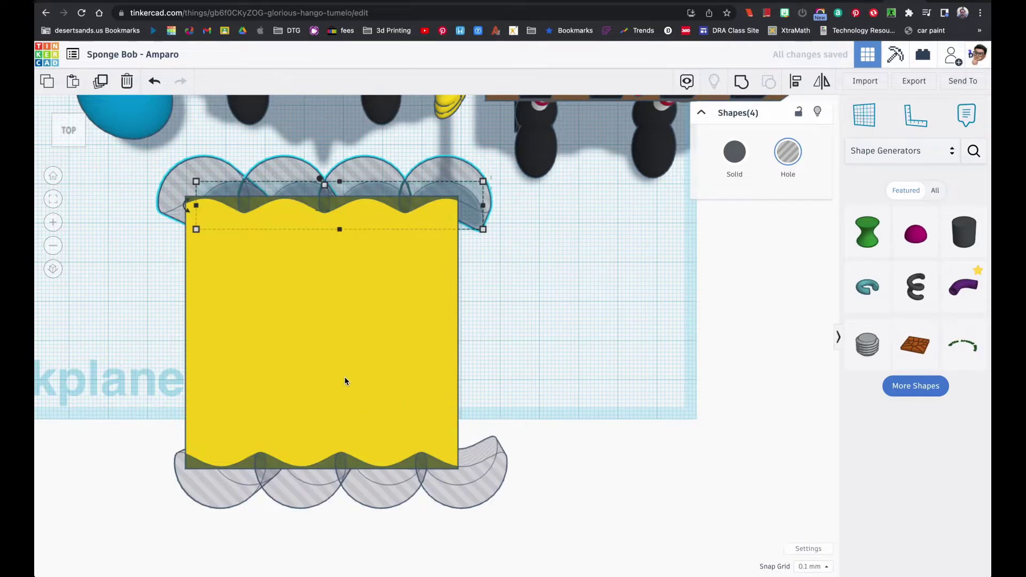
- Paste another copy of the four crescent holes over the yellow box's front edge and prepare to rotate it
{"action": "key", "text": "ctrl+v"}
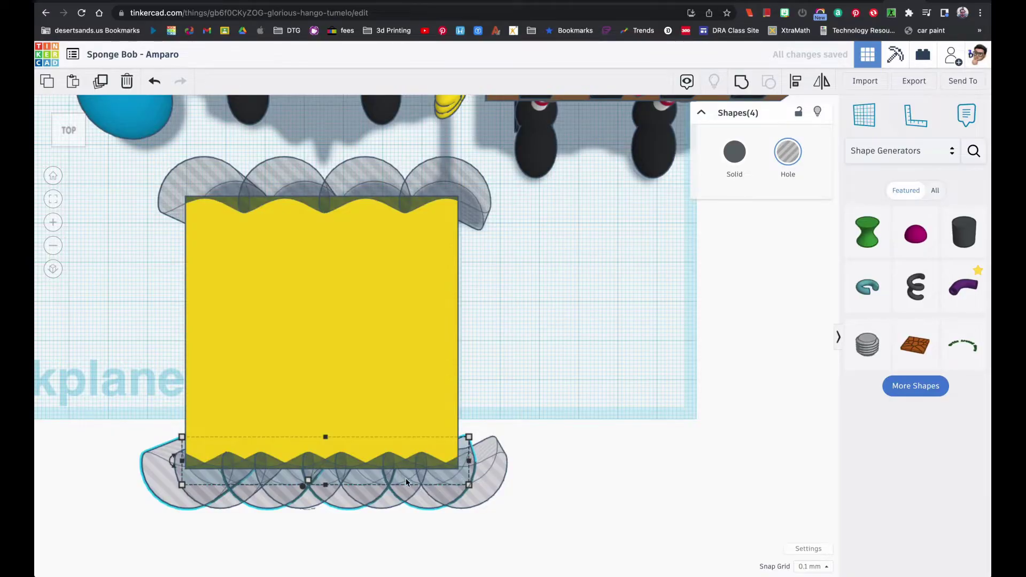
{"action": "right_click_drag", "start_coordinate": [348, 490], "coordinate": [358, 455]}
{"action": "mouse_move", "coordinate": [322, 527]}
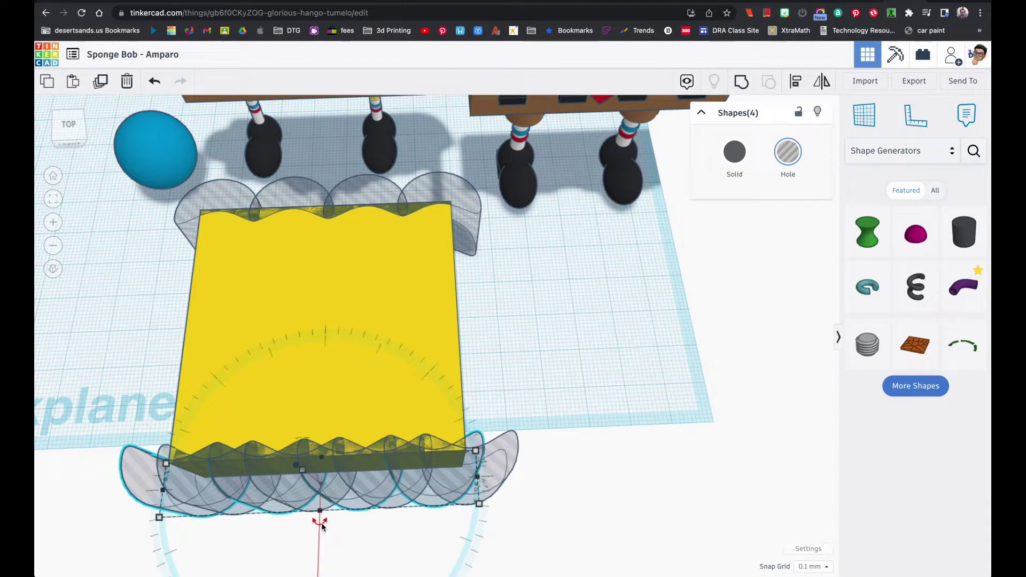
- Rotate the copied row of four scallop holes upright, place it along the yellow block's right edge, and undo the extra copy
{"action": "left_click_drag", "start_coordinate": [321, 522], "coordinate": [367, 490]}
{"action": "left_click_drag", "start_coordinate": [312, 432], "coordinate": [476, 271]}
{"action": "right_click_drag", "start_coordinate": [512, 313], "coordinate": [456, 447]}
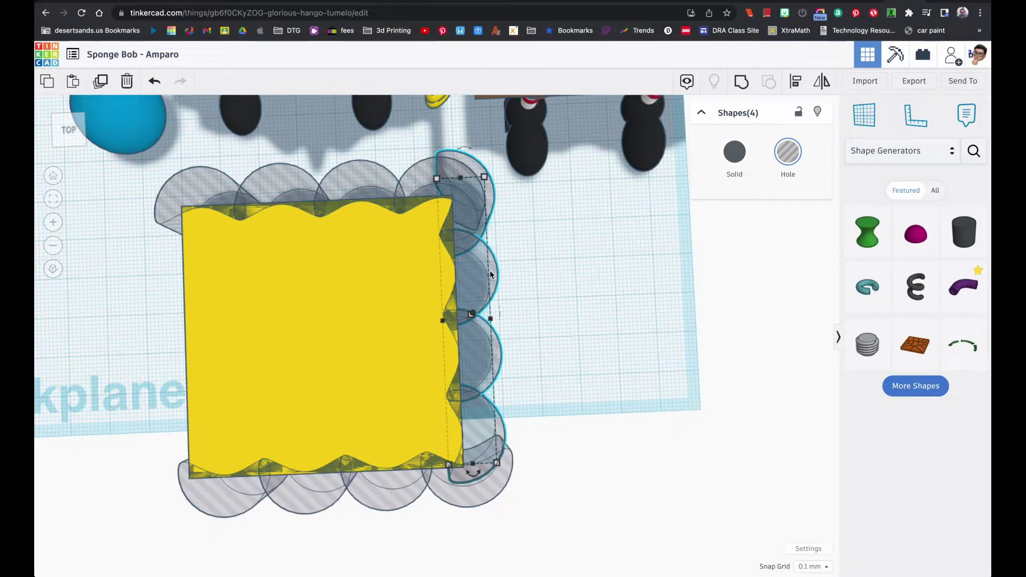
{"action": "key", "text": "ctrl+z"}
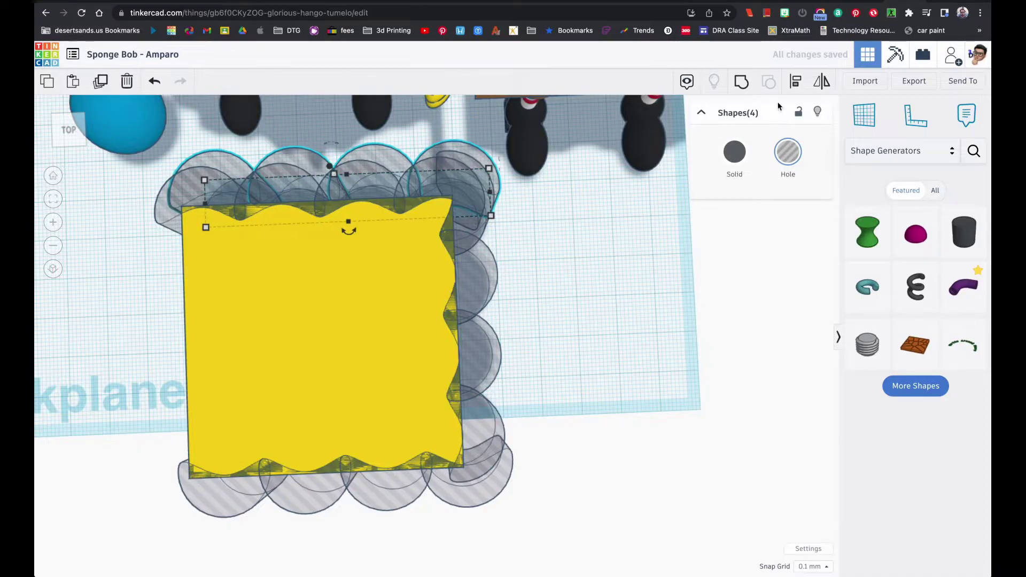
{"action": "key", "text": "ctrl+z"}
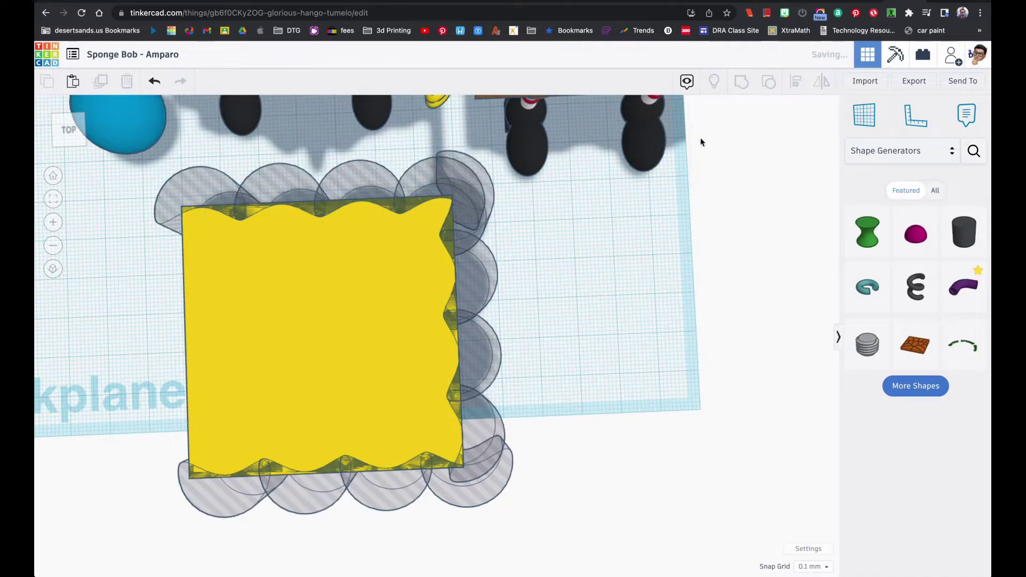
- Try to mirror a duplicate of the four right-edge scallop holes horizontally
{"action": "left_click", "coordinate": [490, 203]}
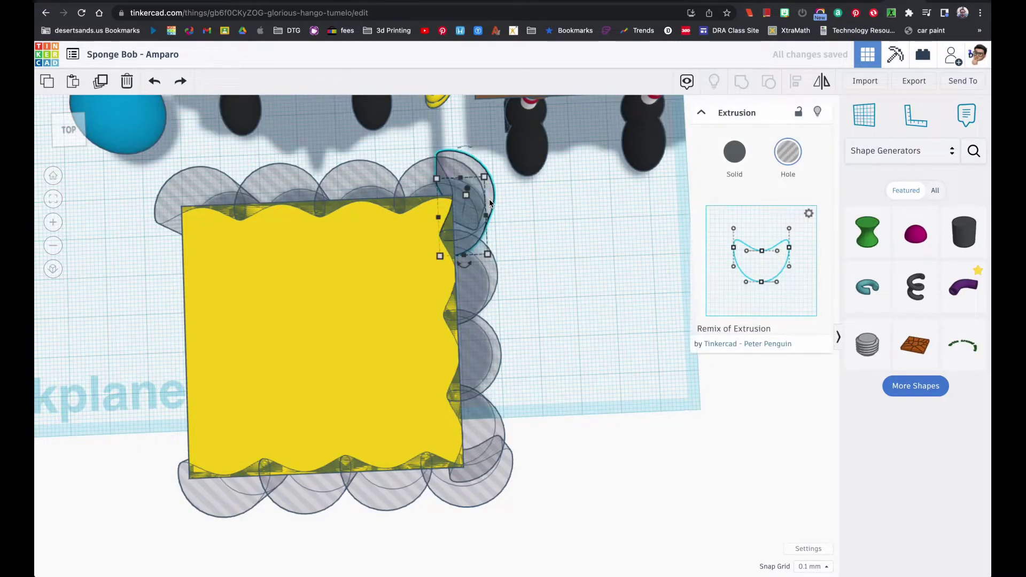
{"action": "left_click", "coordinate": [489, 281], "text": "shift"}
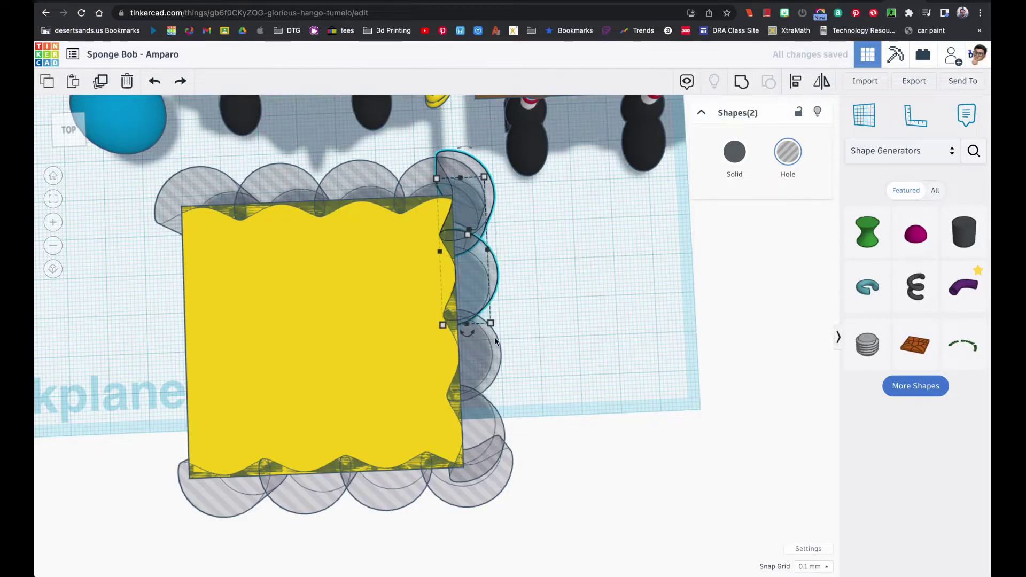
{"action": "left_click", "coordinate": [493, 349], "text": "shift"}
{"action": "left_click", "coordinate": [496, 421], "text": "shift"}
{"action": "left_click", "coordinate": [489, 340]}
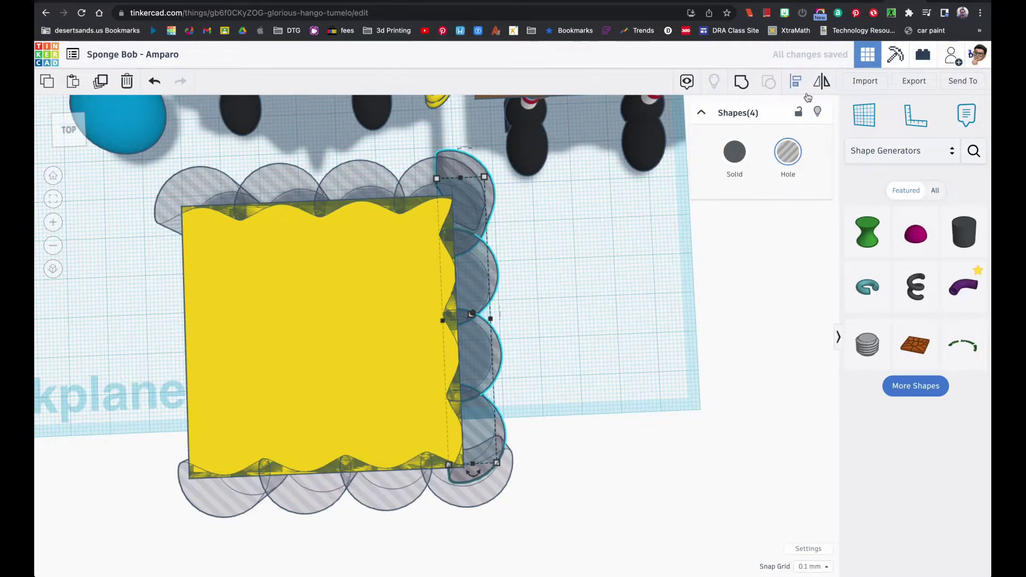
{"action": "left_click", "coordinate": [822, 82]}
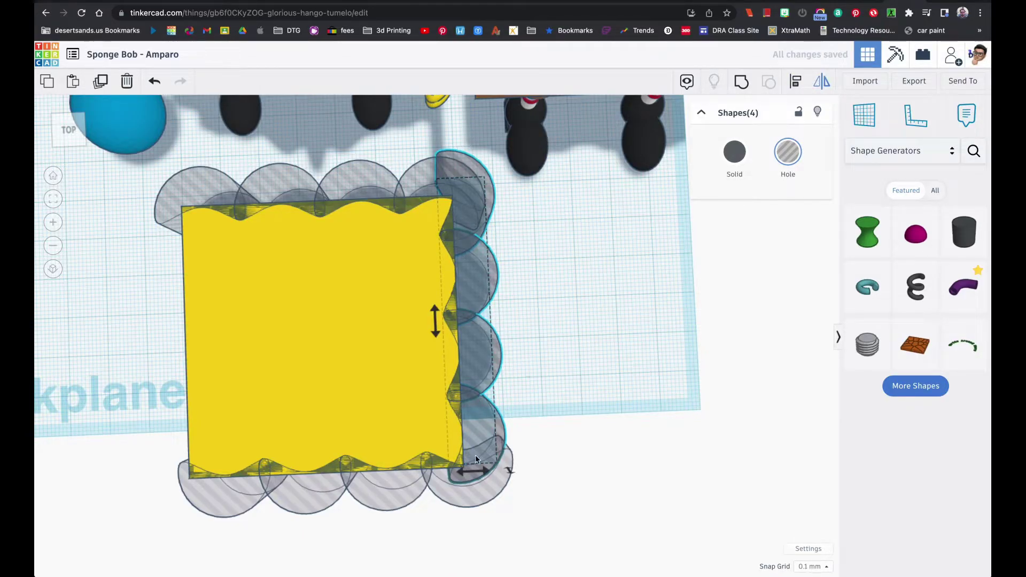
{"action": "left_click", "coordinate": [462, 475]}
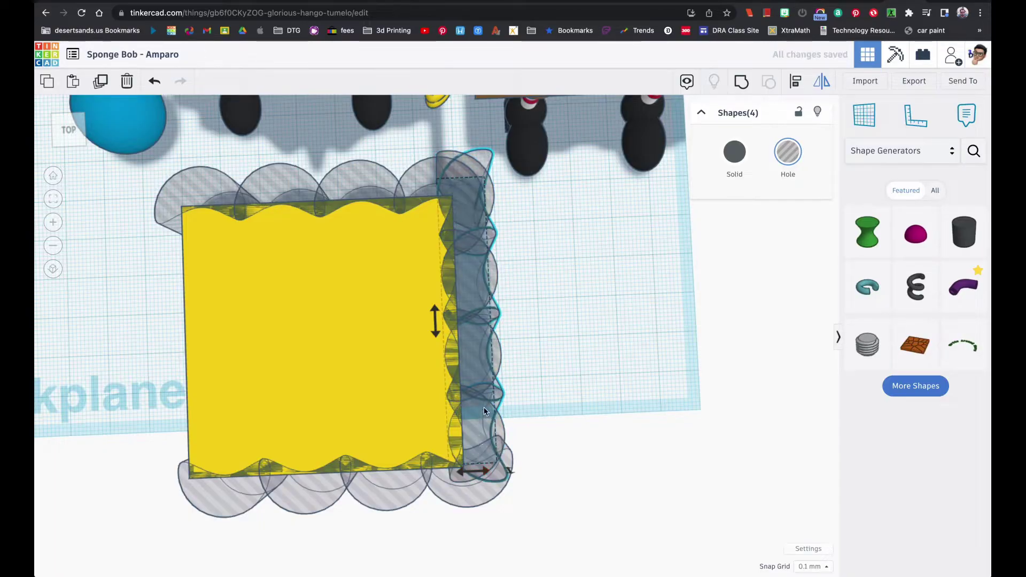
- Undo the mirrored duplicate of the right-edge scallop holes
{"action": "left_click_drag", "start_coordinate": [461, 367], "coordinate": [367, 368]}
{"action": "key", "text": "super+z"}
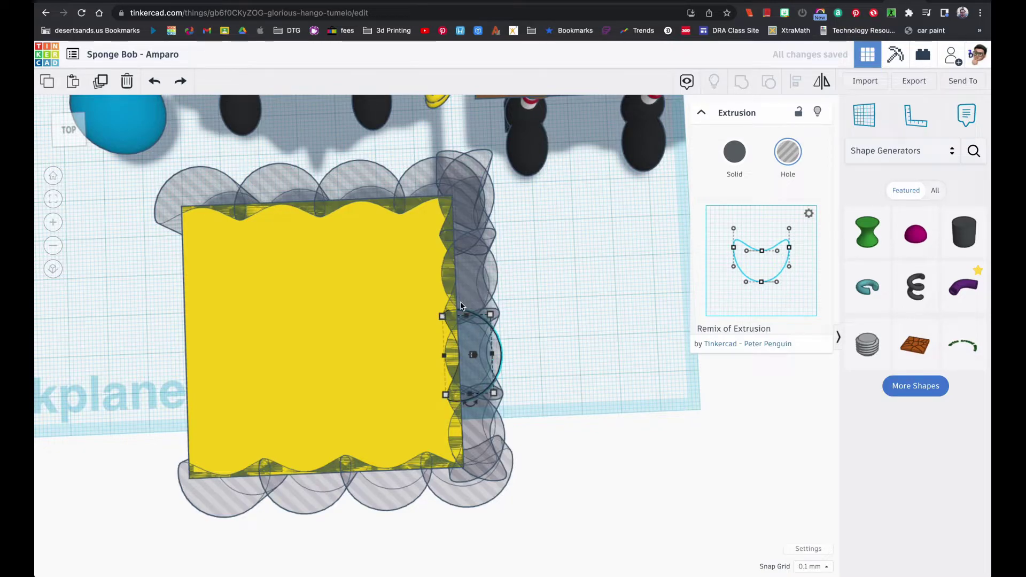
{"action": "left_click", "coordinate": [511, 331]}
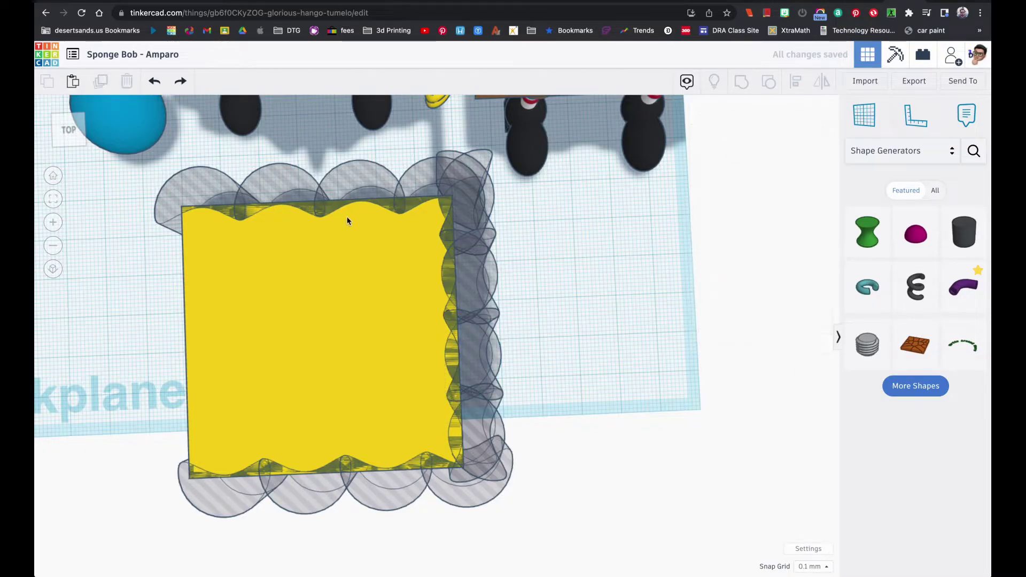
{"action": "left_click", "coordinate": [177, 95]}
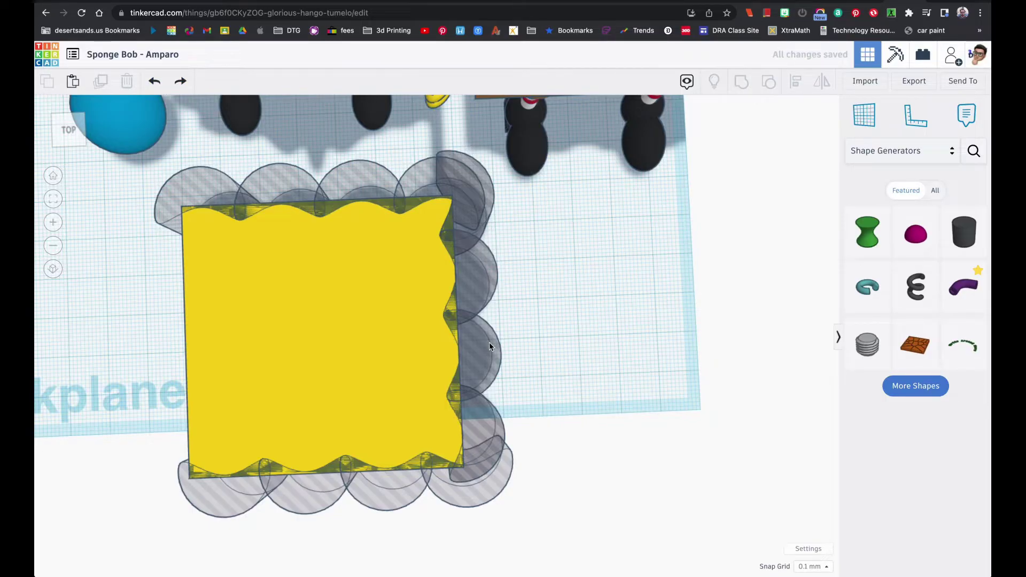
- Duplicate the four scallop holes along the yellow block's right edge
{"action": "left_click", "coordinate": [483, 414]}
{"action": "left_click", "coordinate": [469, 334], "text": "shift"}
{"action": "left_click", "coordinate": [474, 240], "text": "shift"}
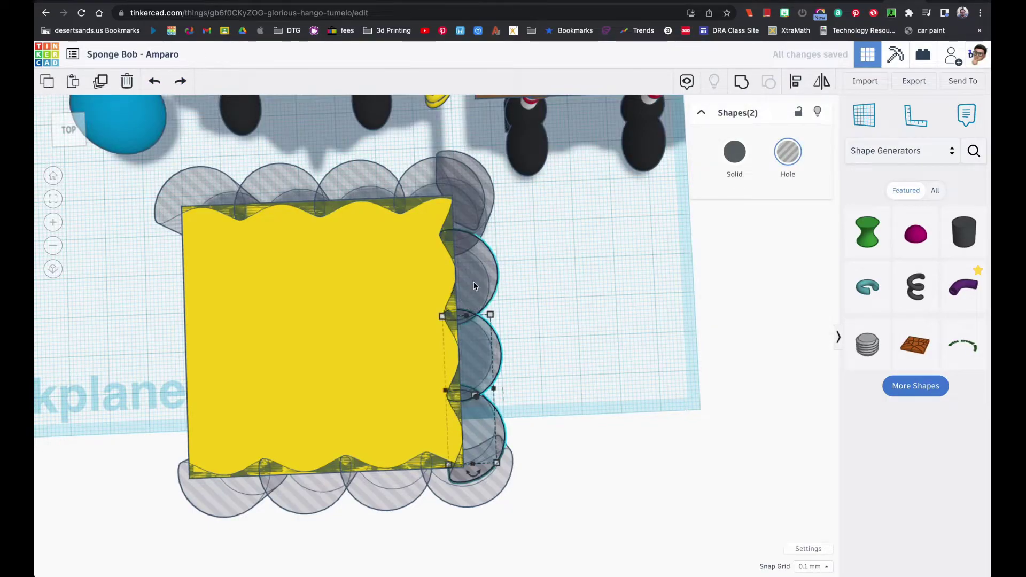
{"action": "left_click", "coordinate": [490, 197], "text": "shift"}
{"action": "key", "text": "super+d"}
- Move the copied row of scallop holes across to the block's left edge, finishing with a shift of about 52 mm
{"action": "key", "text": "Left"}
{"action": "key", "text": "Left"}
{"action": "key", "text": "Left"}
{"action": "key", "text": "Left"}
{"action": "key", "text": "Left"}
{"action": "key", "text": "Left"}
{"action": "key", "text": "Left"}
{"action": "key", "text": "Left"}
{"action": "key", "text": "Left"}
{"action": "key", "text": "Left"}
{"action": "key", "text": "Left"}
{"action": "key", "text": "Left"}
{"action": "key", "text": "Left"}
{"action": "key", "text": "Left"}
{"action": "key", "text": "Left"}
{"action": "key", "text": "Left"}
{"action": "key", "text": "Left"}
{"action": "key", "text": "Left"}
{"action": "key", "text": "Left"}
{"action": "key", "text": "Left"}
{"action": "key", "text": "Left"}
{"action": "key", "text": "Left"}
{"action": "key", "text": "Left"}
{"action": "key", "text": "Left"}
{"action": "key", "text": "Left"}
{"action": "key", "text": "Left"}
{"action": "key", "text": "Left"}
{"action": "key", "text": "Left"}
{"action": "key", "text": "Left"}
{"action": "key", "text": "Left"}
{"action": "key", "text": "Left"}
{"action": "key", "text": "Left"}
{"action": "key", "text": "Left"}
{"action": "left_click_drag", "start_coordinate": [440, 301], "coordinate": [236, 309]}
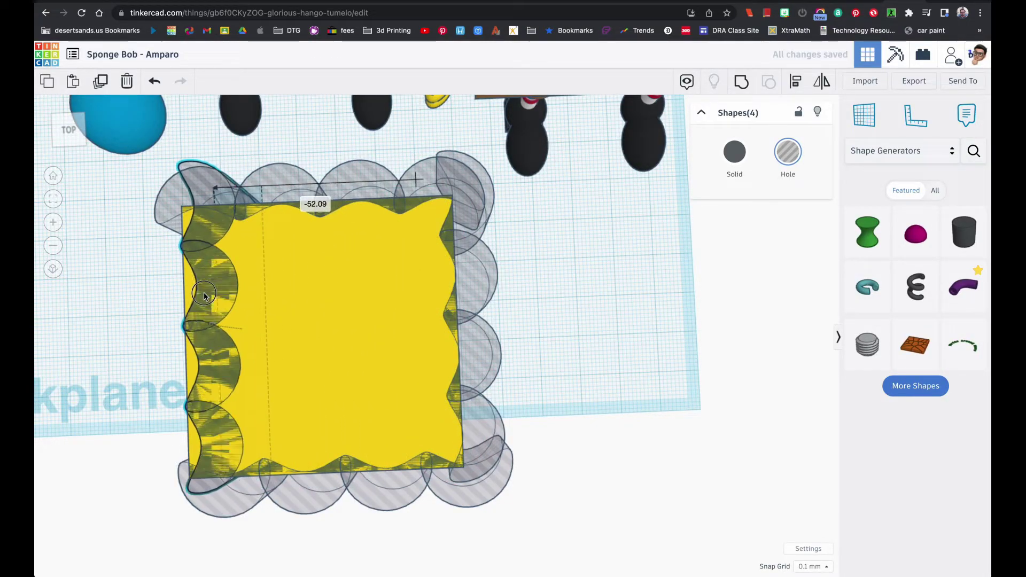
- Mirror the copied row horizontally so its rounded sides face outward from the block's left edge
{"action": "left_click", "coordinate": [824, 85]}
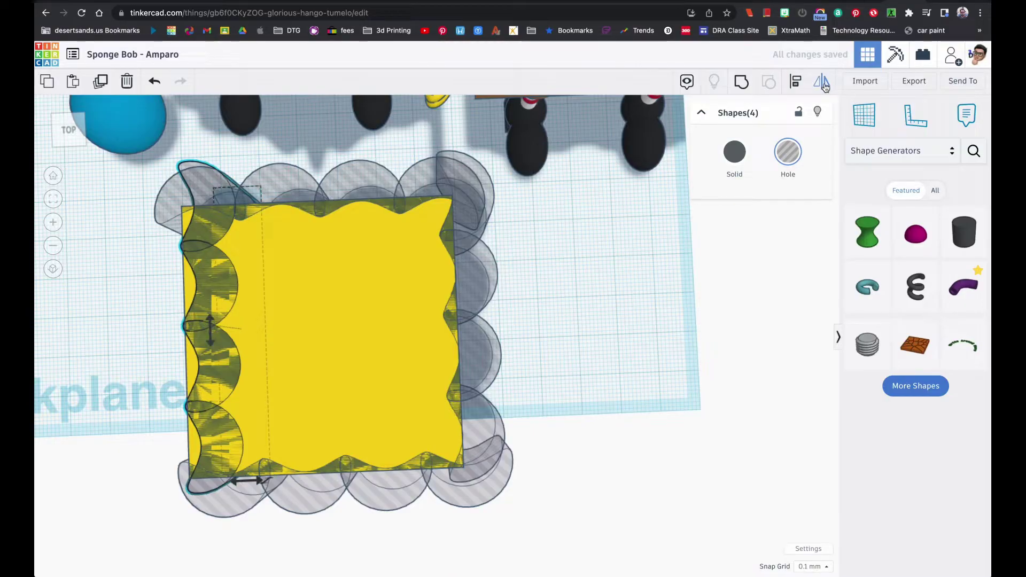
{"action": "left_click", "coordinate": [257, 482]}
{"action": "left_click", "coordinate": [257, 482]}
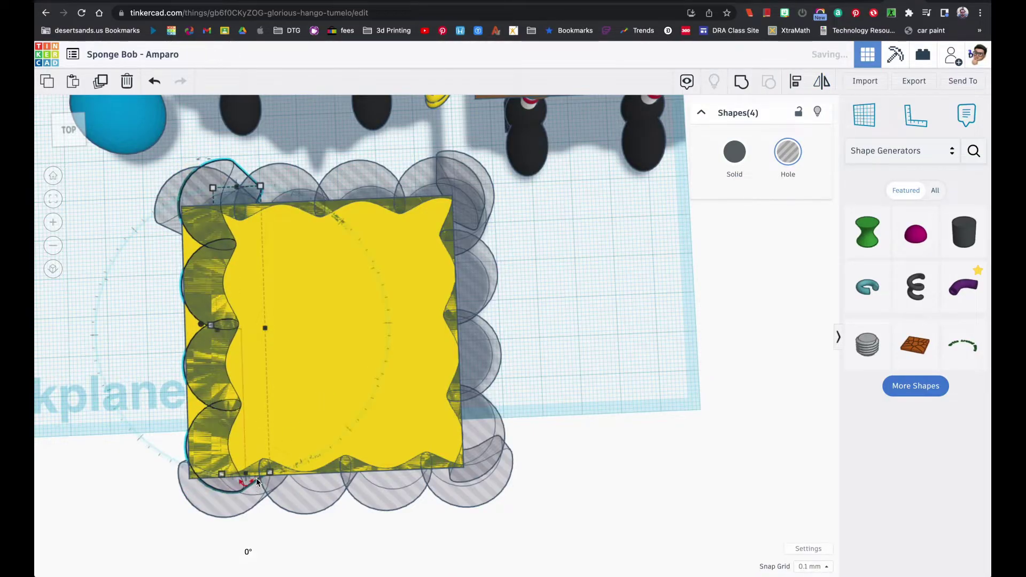
{"action": "left_click_drag", "start_coordinate": [252, 476], "coordinate": [246, 473]}
- Nudge the mirrored row outward until its scallops only slightly overlap the block's left edge
{"action": "key", "text": "Left"}
{"action": "key", "text": "Left"}
{"action": "key", "text": "Left"}
{"action": "key", "text": "Left"}
{"action": "key", "text": "Left"}
{"action": "key", "text": "Left"}
{"action": "key", "text": "Left"}
{"action": "key", "text": "Left"}
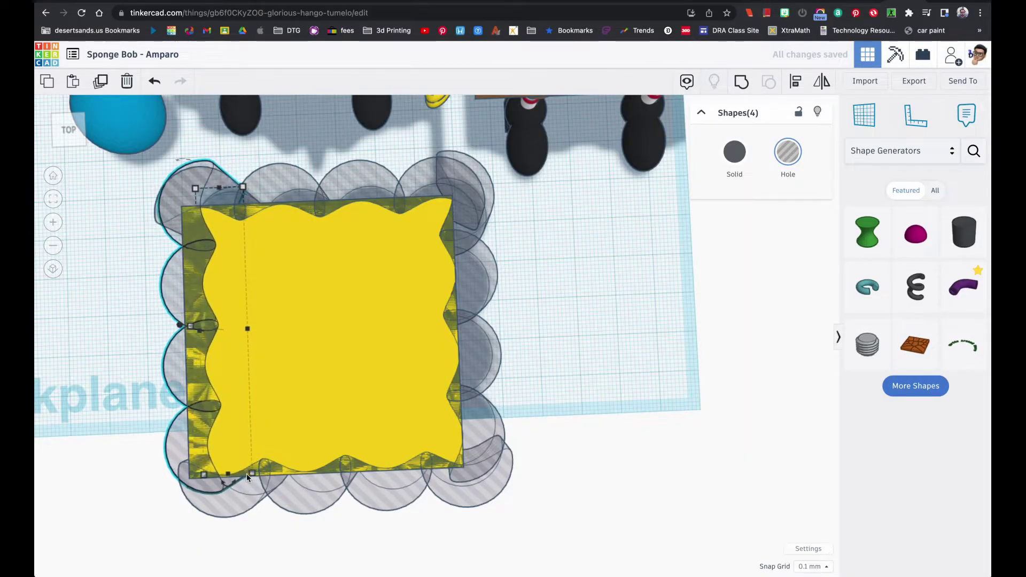
{"action": "key", "text": "Left"}
{"action": "key", "text": "Left"}
{"action": "key", "text": "Left"}
{"action": "key", "text": "Left"}
{"action": "key", "text": "Left"}
{"action": "key", "text": "Left"}
{"action": "key", "text": "Left"}
{"action": "key", "text": "Left"}
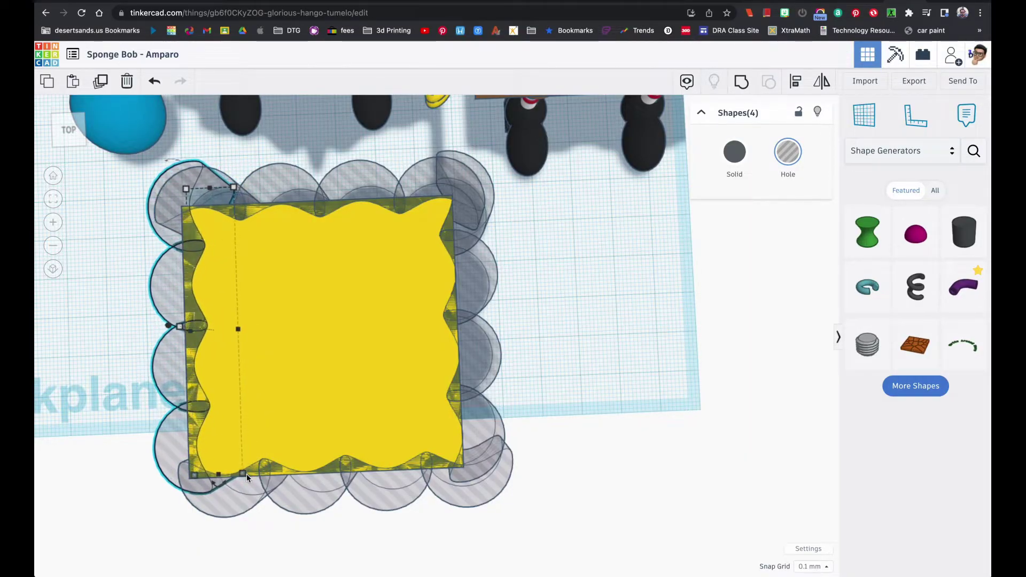
{"action": "key", "text": "Left"}
{"action": "key", "text": "Left"}
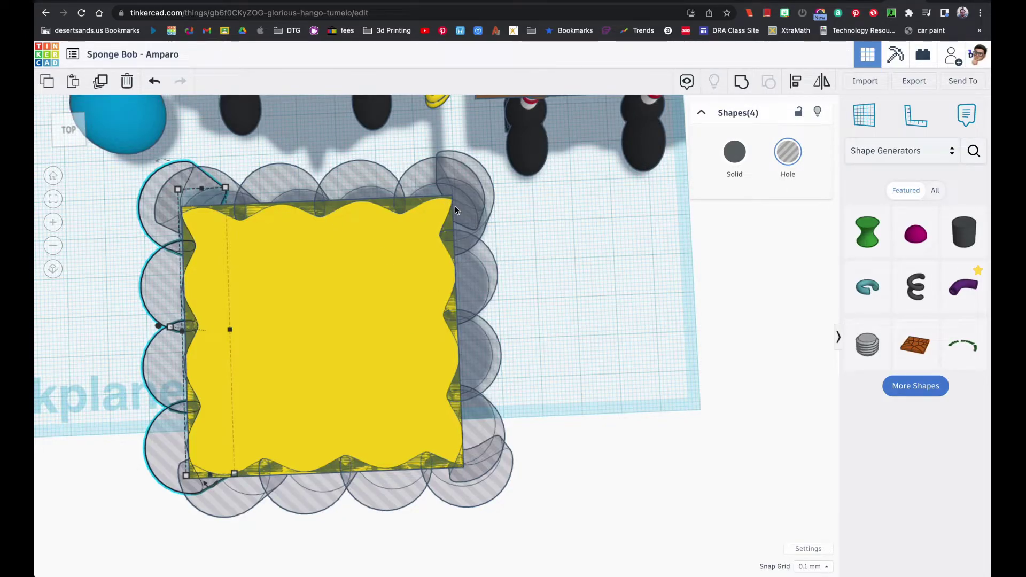
- Try to rotate the scallop hole at the block's upper-right corner in two turns, the second -22.5°, and shift it onto the corner
{"action": "left_click", "coordinate": [502, 233]}
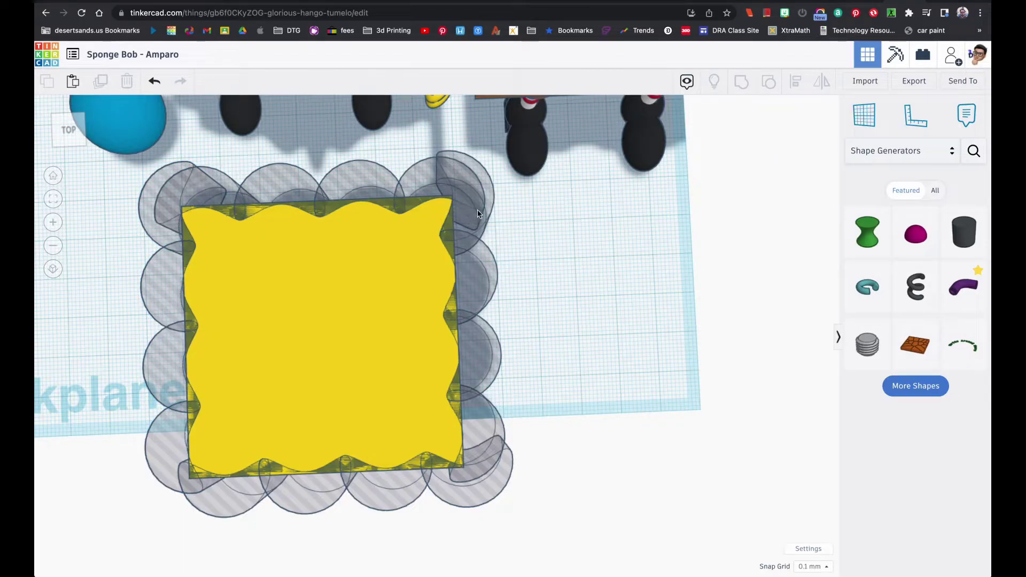
{"action": "left_click", "coordinate": [479, 226]}
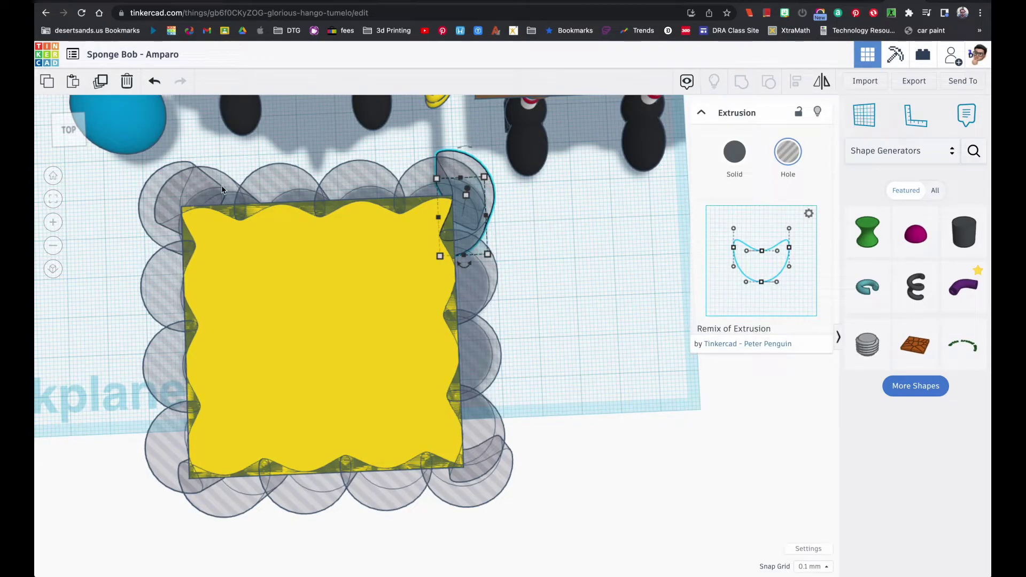
{"action": "left_click", "coordinate": [50, 200]}
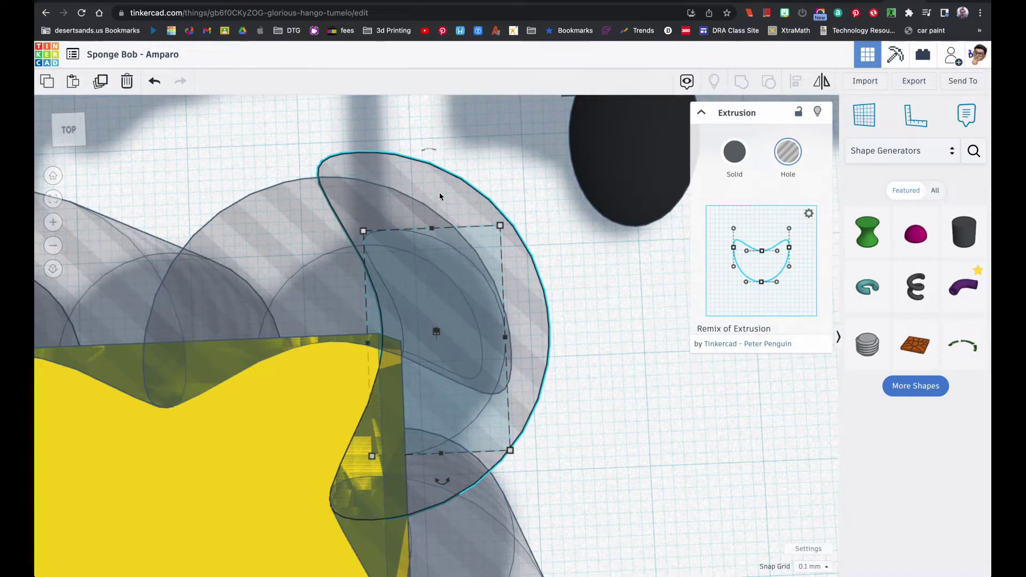
{"action": "left_click_drag", "start_coordinate": [448, 482], "coordinate": [493, 489]}
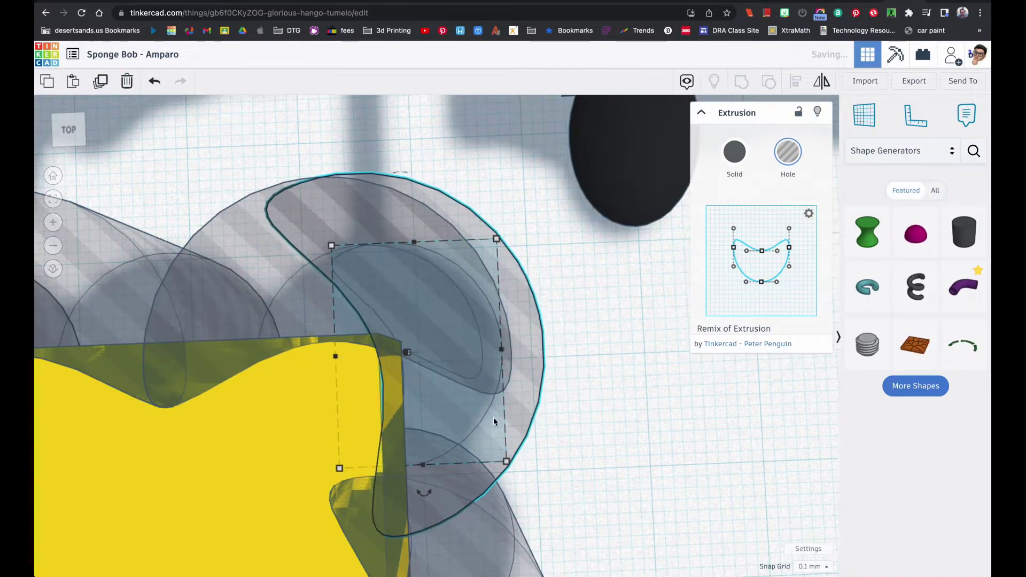
{"action": "key", "text": "Left"}
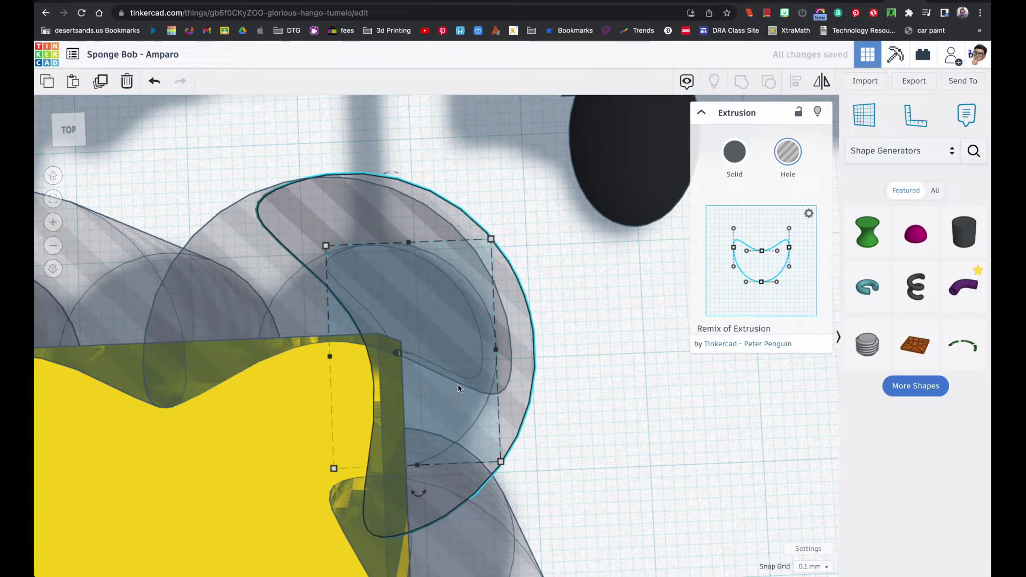
{"action": "left_click_drag", "start_coordinate": [419, 492], "coordinate": [460, 479]}
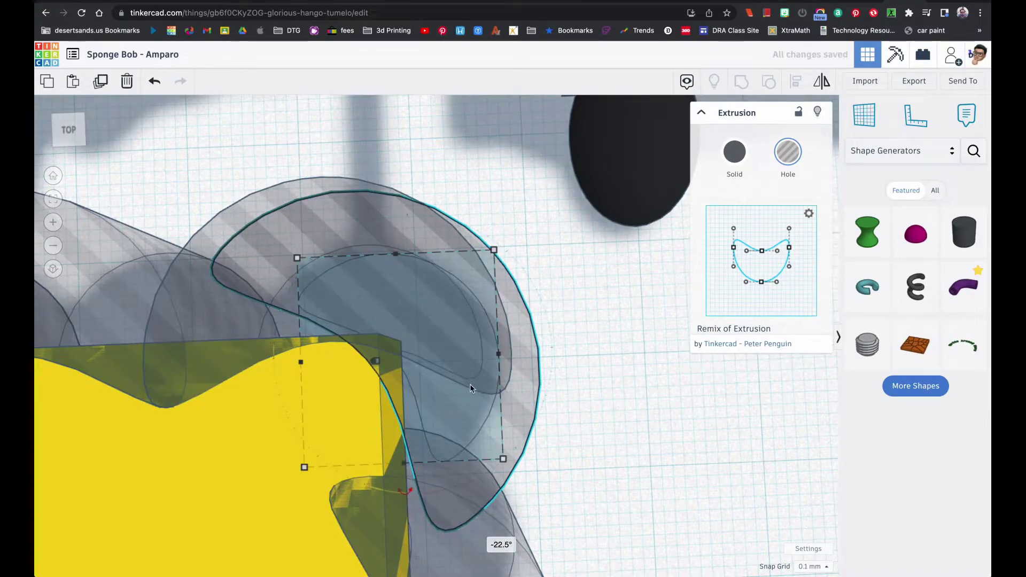
{"action": "left_click_drag", "start_coordinate": [521, 401], "coordinate": [475, 387]}
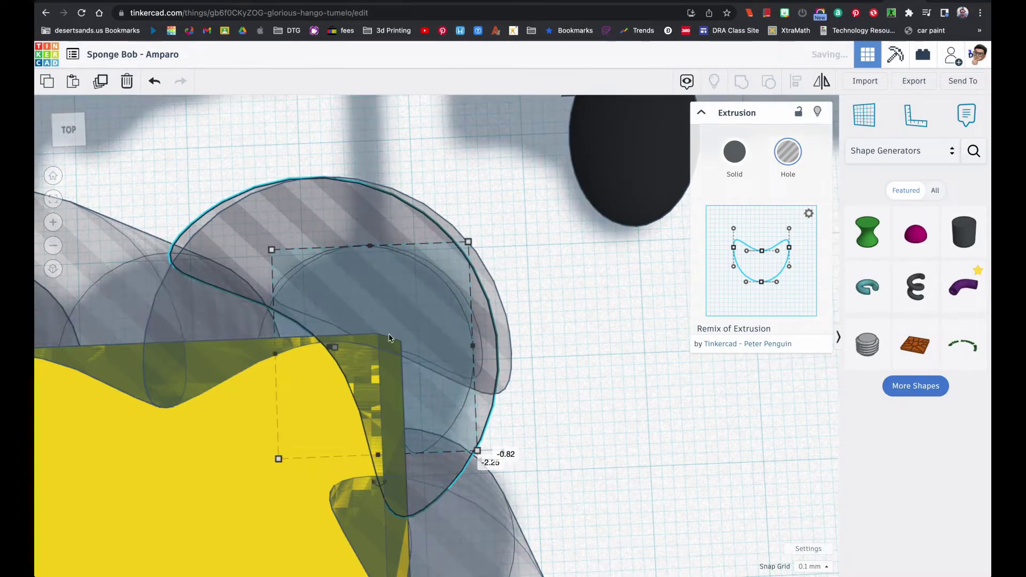
- Try to nudge the rotated corner scallop hole further left over the block
{"action": "scroll", "coordinate": [383, 381], "scroll_direction": "down", "scroll_amount": 6}
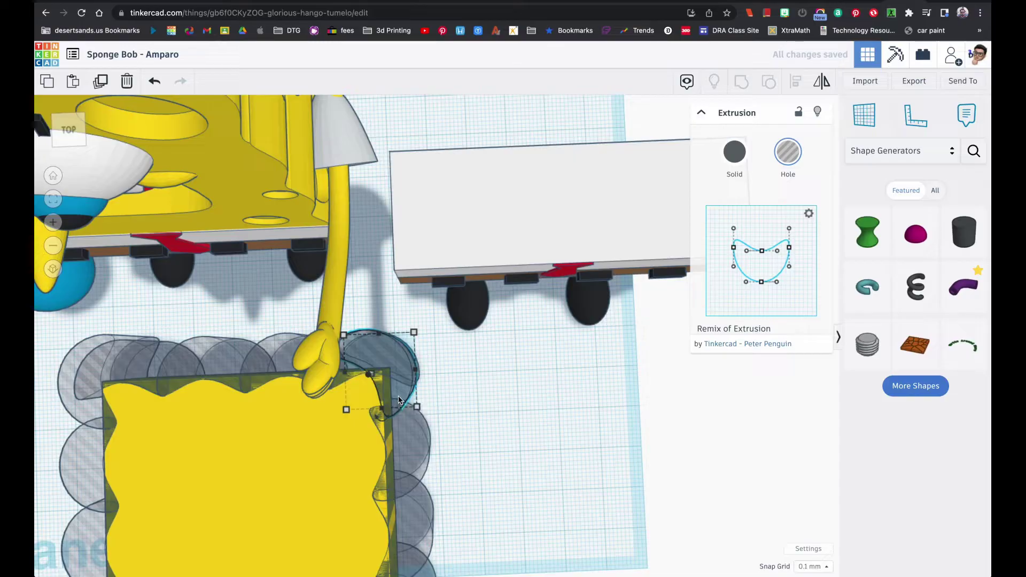
{"action": "key", "text": "Left"}
{"action": "key", "text": "Left"}
{"action": "key", "text": "Left"}
{"action": "key", "text": "Left"}
{"action": "key", "text": "Left"}
{"action": "key", "text": "Left"}
{"action": "key", "text": "Left"}
{"action": "key", "text": "Left"}
{"action": "key", "text": "Left"}
{"action": "key", "text": "Left"}
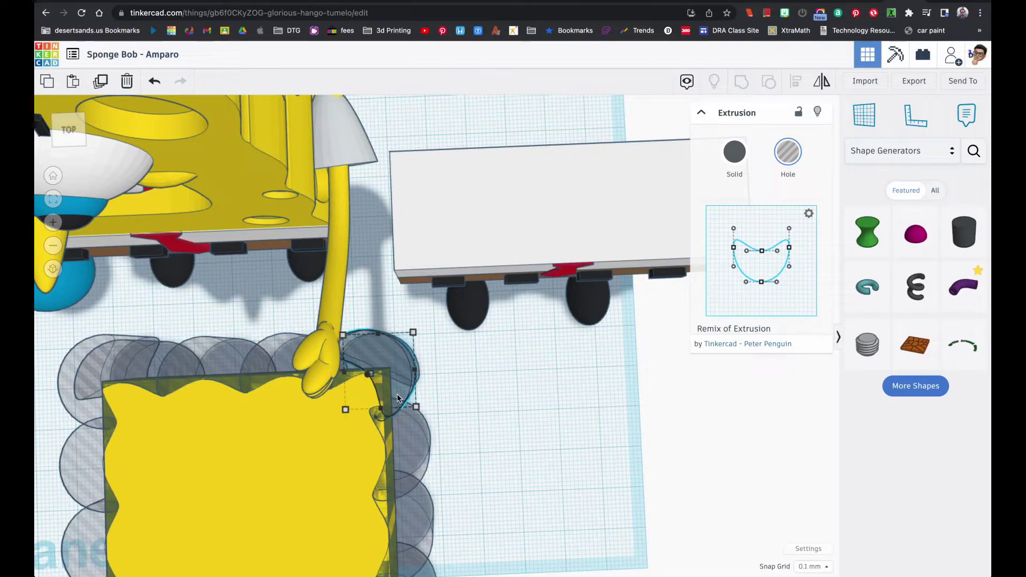
{"action": "key", "text": "Left"}
{"action": "key", "text": "Left"}
{"action": "key", "text": "Left"}
{"action": "key", "text": "Left"}
{"action": "key", "text": "Left"}
{"action": "key", "text": "Left"}
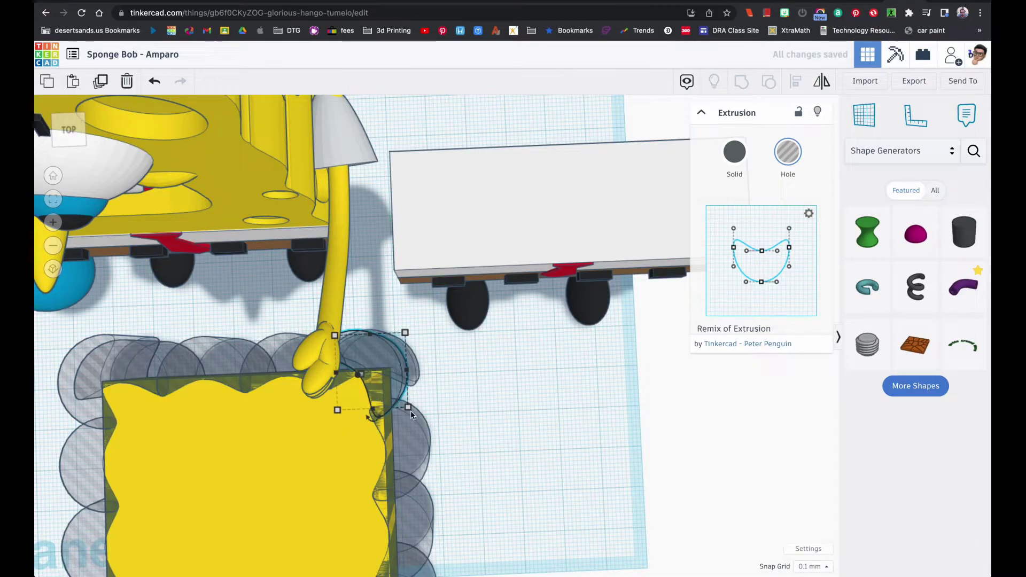
- Try to rotate the corner scallop hole another -22.5° and nudge it slightly down
{"action": "left_click_drag", "start_coordinate": [373, 415], "coordinate": [390, 424]}
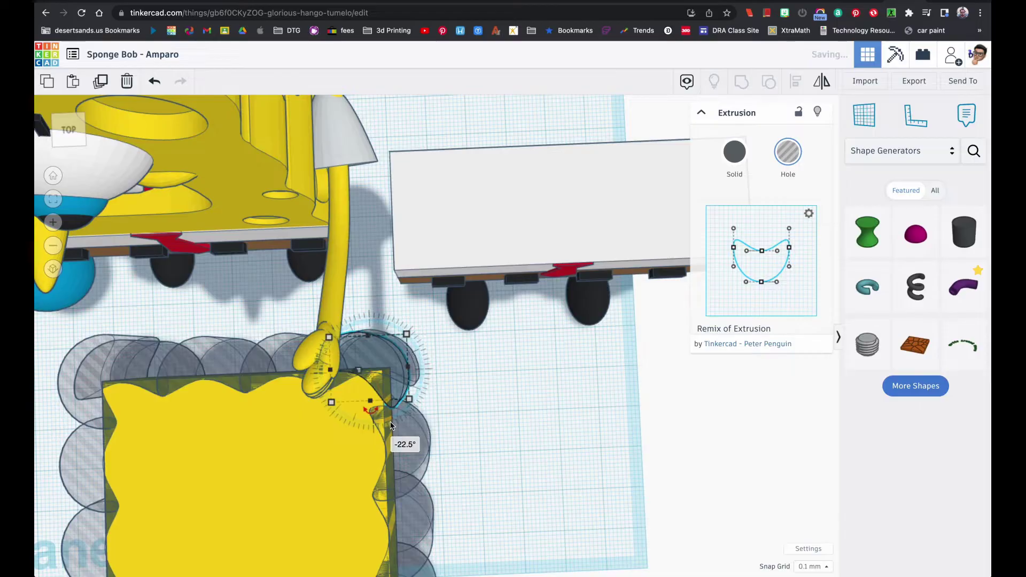
{"action": "key", "text": "Down"}
{"action": "key", "text": "Down"}
{"action": "key", "text": "Down"}
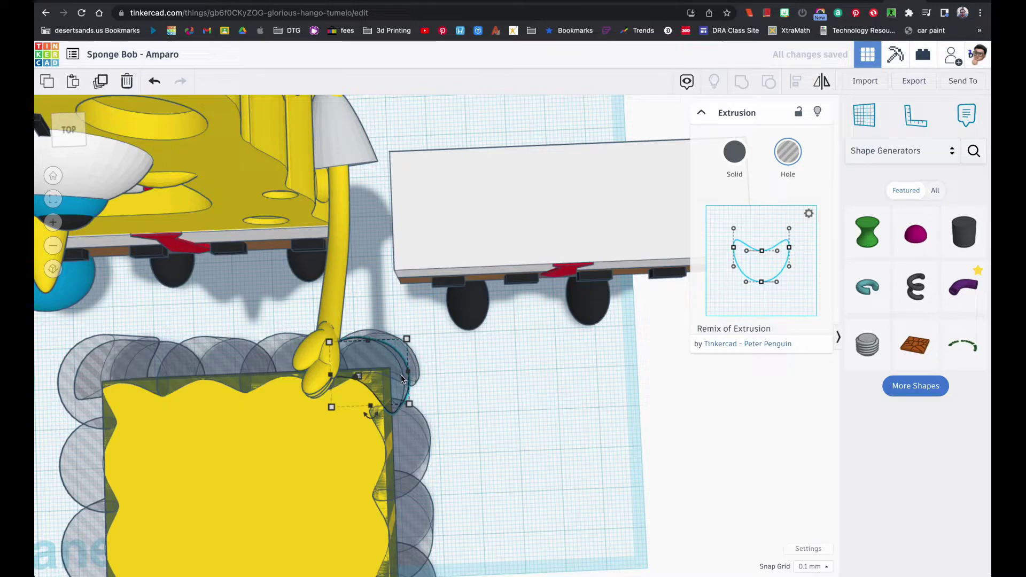
- Undo all rotations and moves of the upper-right corner scallop hole
{"action": "left_click", "coordinate": [154, 81]}
{"action": "left_click", "coordinate": [154, 81]}
{"action": "left_click", "coordinate": [155, 81]}
{"action": "left_click", "coordinate": [154, 82]}
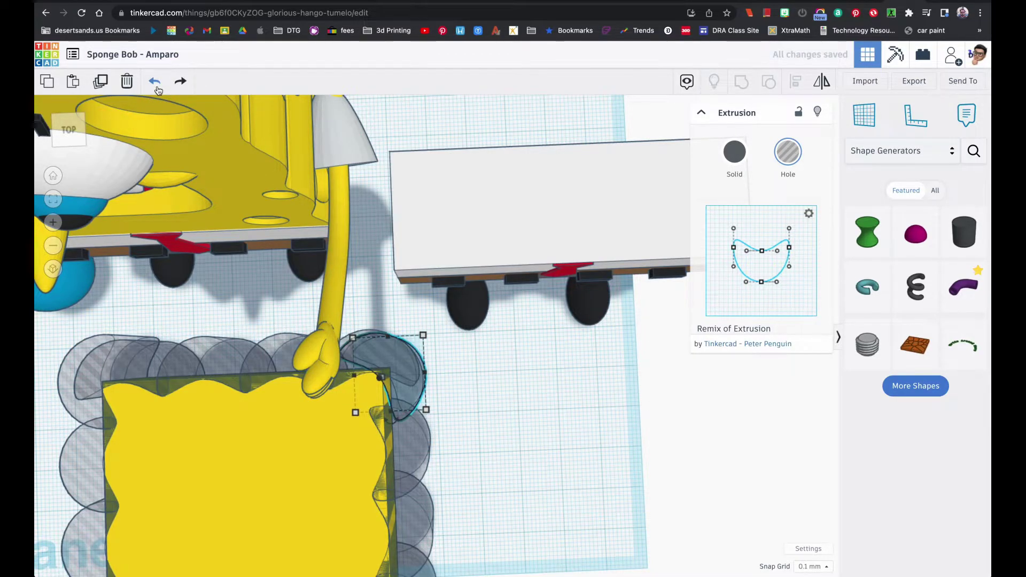
{"action": "left_click", "coordinate": [155, 85]}
{"action": "left_click", "coordinate": [155, 81]}
{"action": "left_click", "coordinate": [154, 81]}
{"action": "scroll", "coordinate": [399, 300], "scroll_direction": "down", "scroll_amount": 3}
{"action": "scroll", "coordinate": [399, 304], "scroll_direction": "up", "scroll_amount": 1}
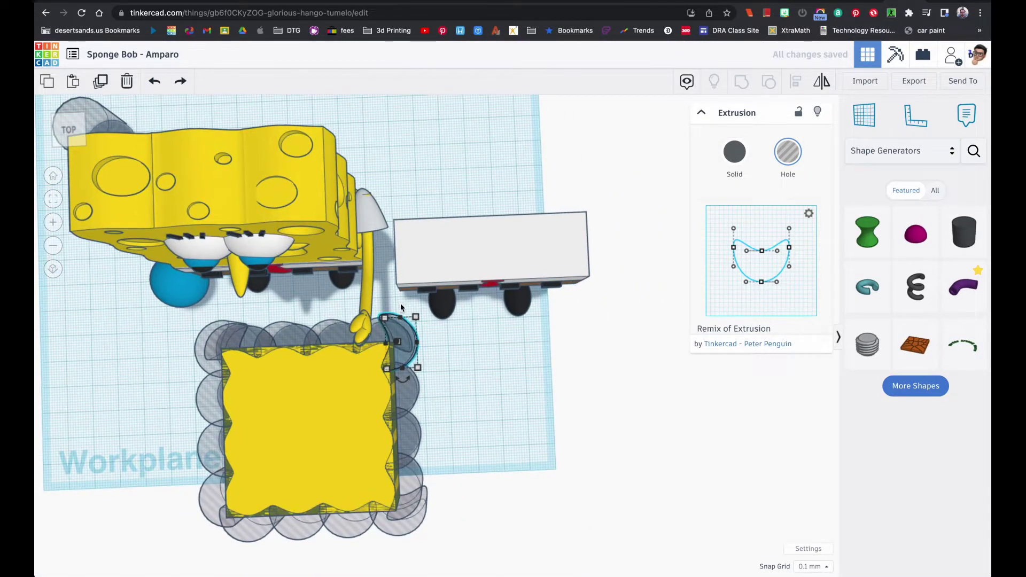
- Nudge all four scallop holes on the block's right edge slightly upward together
{"action": "left_click", "coordinate": [410, 398], "text": "shift"}
{"action": "left_click", "coordinate": [410, 444], "text": "shift"}
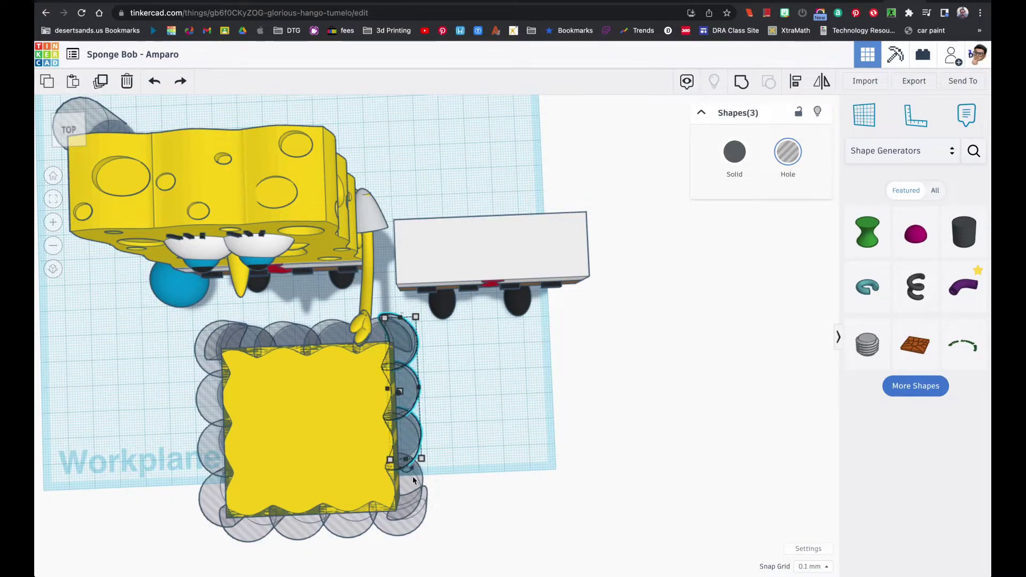
{"action": "left_click", "coordinate": [412, 477], "text": "shift"}
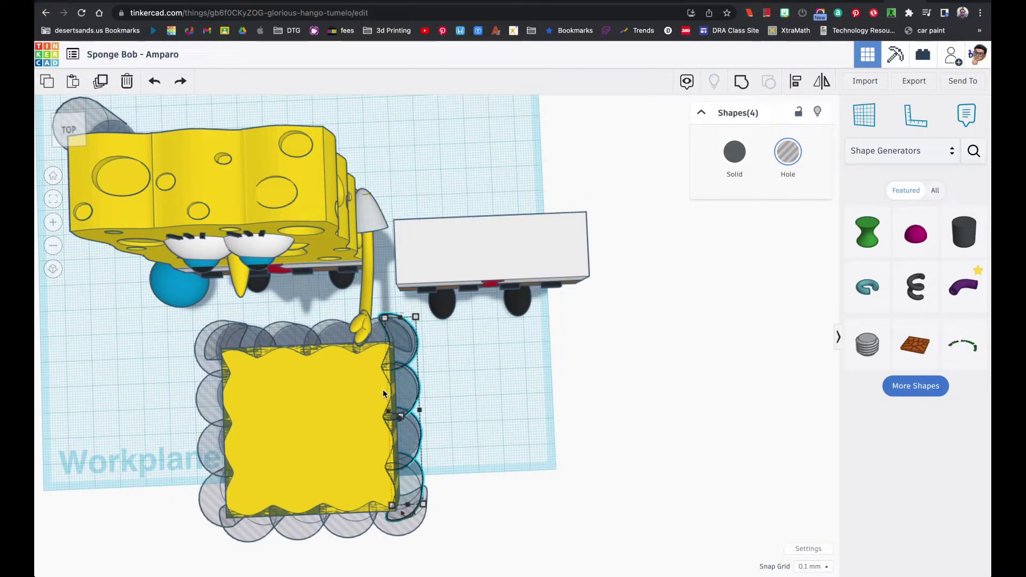
{"action": "left_click_drag", "start_coordinate": [384, 387], "coordinate": [384, 385]}
{"action": "key", "text": "Up"}
{"action": "key", "text": "Up"}
{"action": "key", "text": "Up"}
{"action": "key", "text": "Up"}
{"action": "key", "text": "Up"}
{"action": "key", "text": "Up"}
{"action": "key", "text": "Up"}
{"action": "key", "text": "Up"}
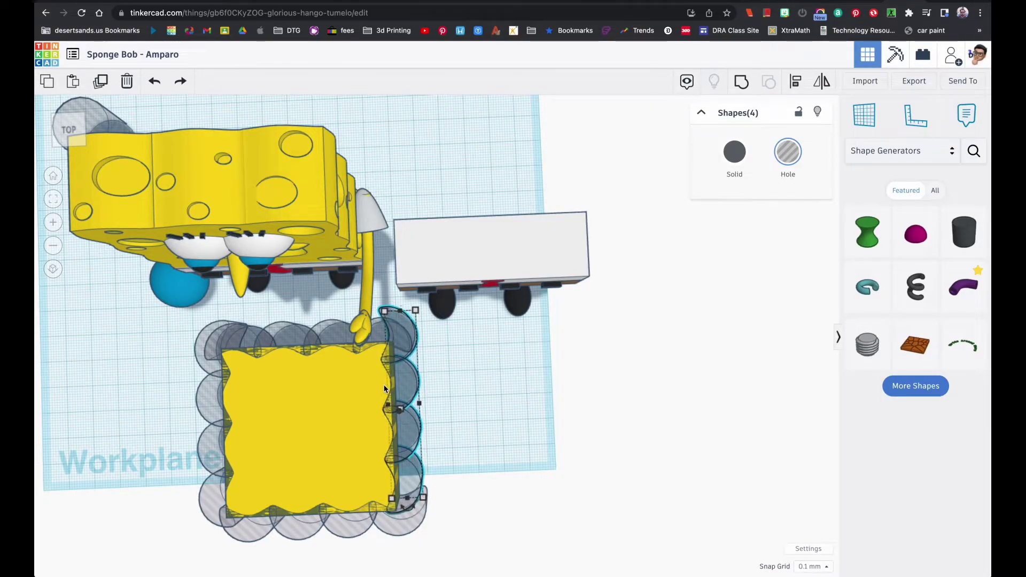
- Try nudging the four scallop holes on the block's right edge outward, and bring them back toward the block
{"action": "key", "text": "Right"}
{"action": "key", "text": "Right"}
{"action": "key", "text": "Right"}
{"action": "key", "text": "Right"}
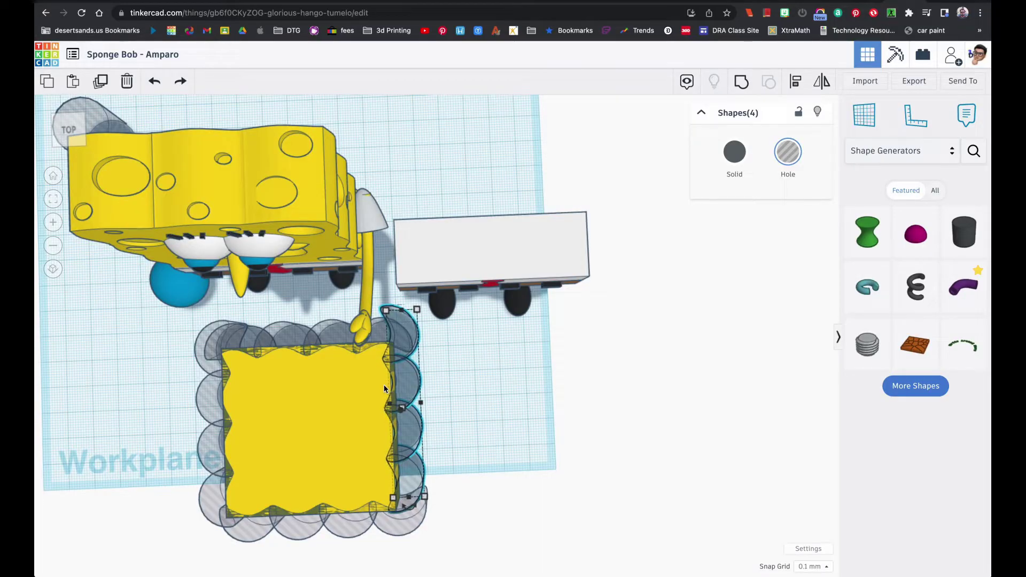
{"action": "key", "text": "Right"}
{"action": "key", "text": "Right"}
{"action": "key", "text": "Right"}
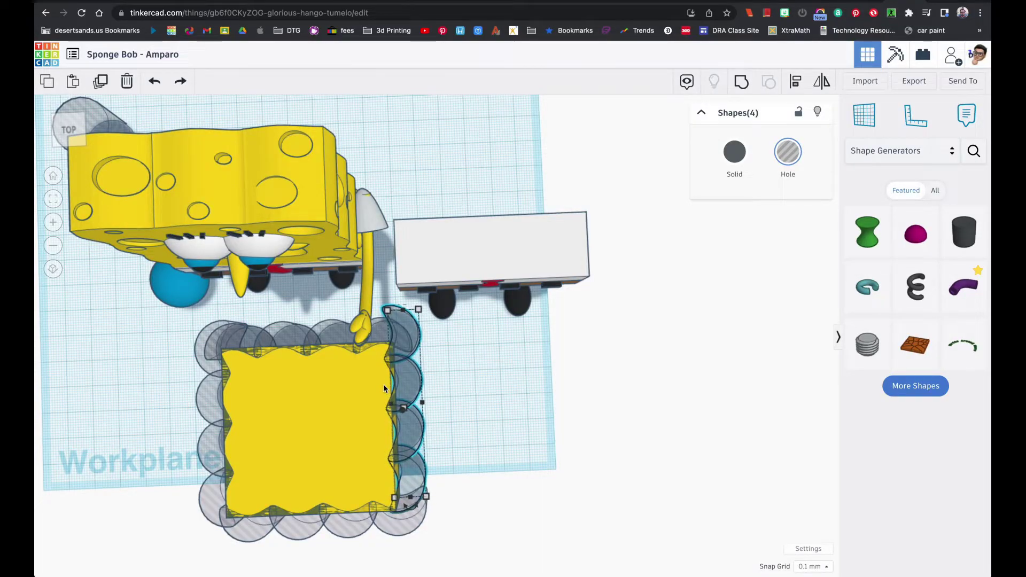
{"action": "key", "text": "Left"}
{"action": "key", "text": "Left"}
{"action": "key", "text": "Left"}
{"action": "key", "text": "Left"}
{"action": "key", "text": "Left"}
{"action": "key", "text": "Left"}
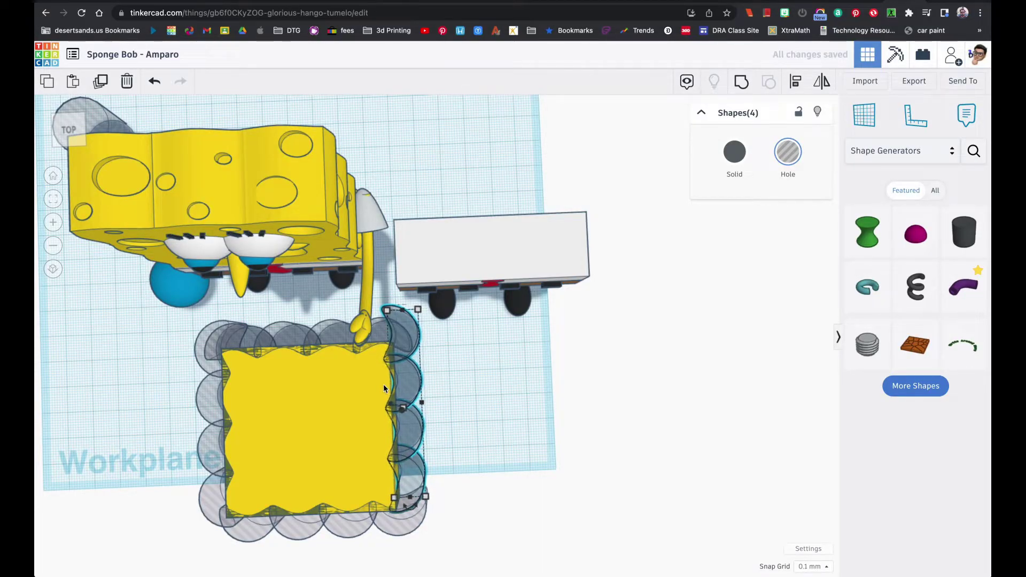
{"action": "key", "text": "Left"}
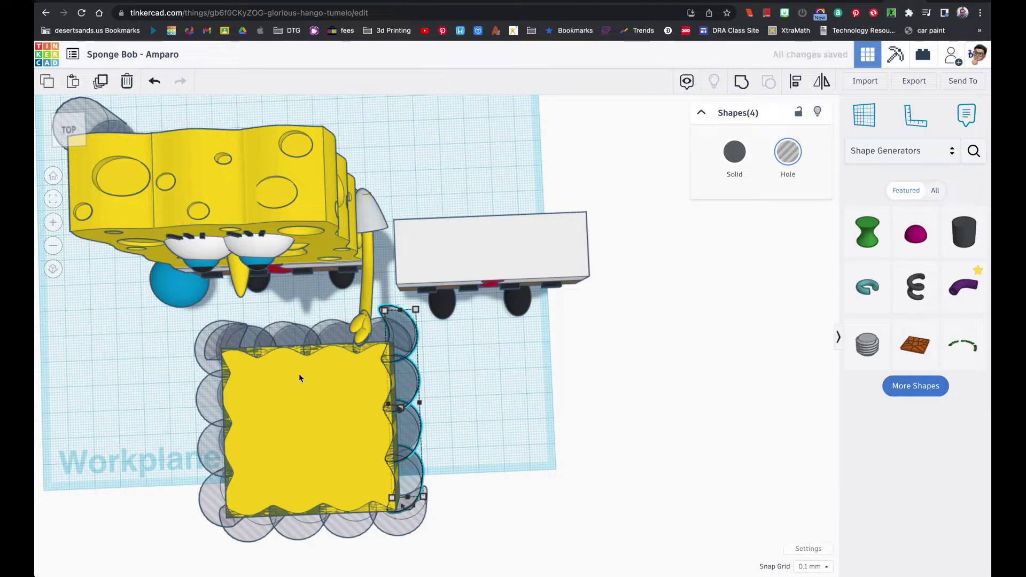
- Group the yellow block with all surrounding scallop holes to cut wavy edges on its four sides
{"action": "left_click", "coordinate": [52, 201]}
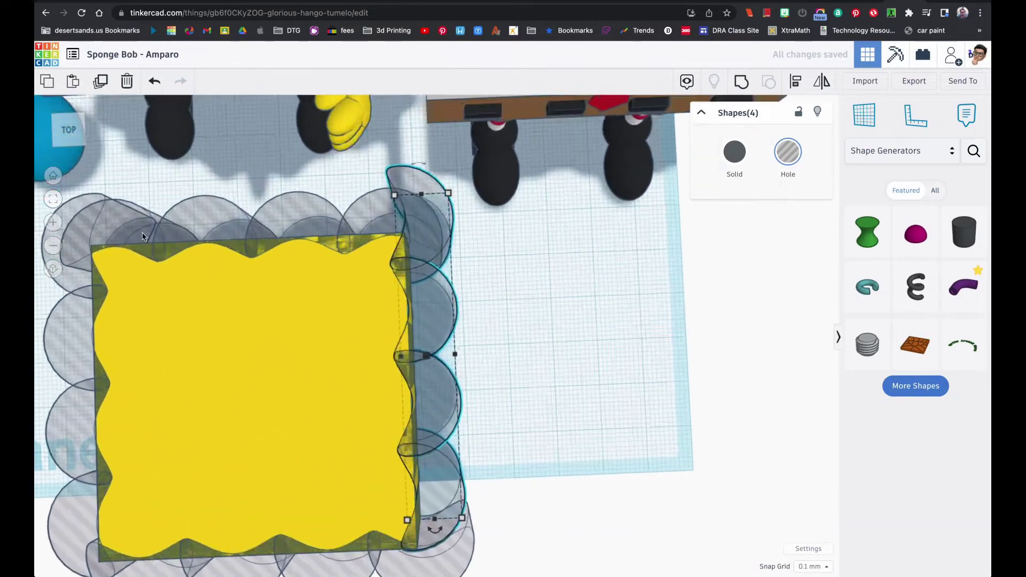
{"action": "right_click_drag", "start_coordinate": [297, 275], "coordinate": [225, 252]}
{"action": "scroll", "coordinate": [283, 292], "scroll_direction": "down", "scroll_amount": 2}
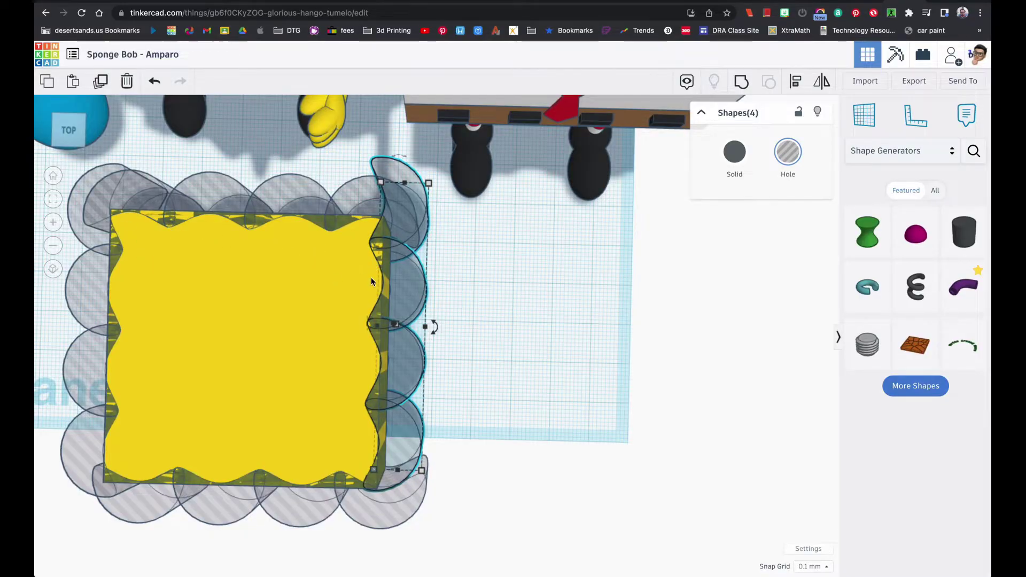
{"action": "right_click_drag", "start_coordinate": [371, 281], "coordinate": [264, 263]}
{"action": "mouse_move", "coordinate": [102, 228]}
{"action": "left_mouse_down"}
{"action": "mouse_move", "coordinate": [280, 258]}
{"action": "mouse_move", "coordinate": [229, 267]}
{"action": "mouse_move", "coordinate": [114, 245]}
{"action": "mouse_move", "coordinate": [96, 207]}
{"action": "mouse_move", "coordinate": [348, 304]}
{"action": "mouse_move", "coordinate": [405, 385]}
{"action": "mouse_move", "coordinate": [406, 457]}
{"action": "left_mouse_up"}
{"action": "left_click", "coordinate": [741, 81]}
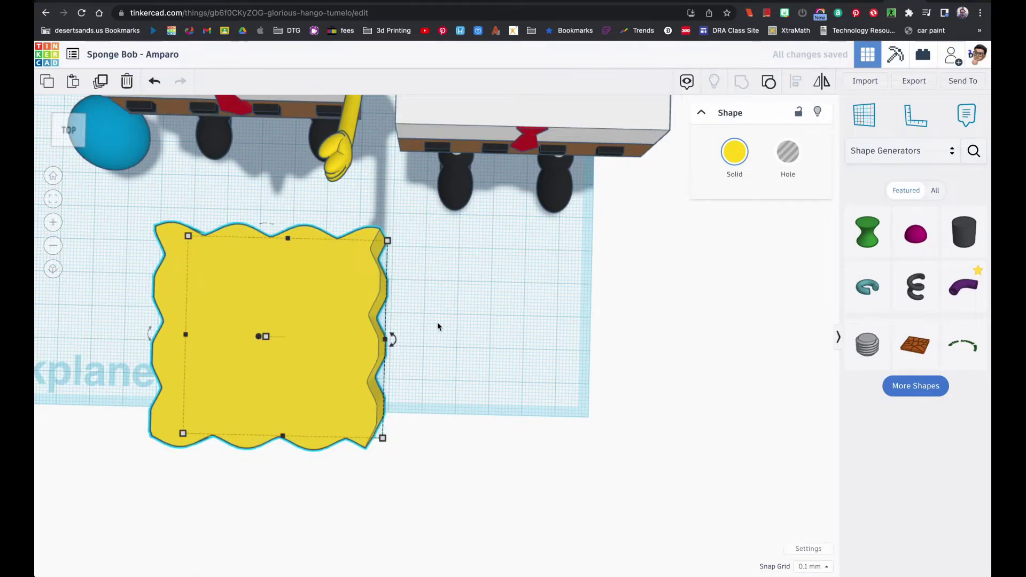
- Move the wavy yellow block about 65.7 mm to the right, in front of the spare pants and legs
{"action": "scroll", "coordinate": [437, 326], "scroll_direction": "down", "scroll_amount": 2}
{"action": "left_click_drag", "start_coordinate": [370, 338], "coordinate": [529, 342]}
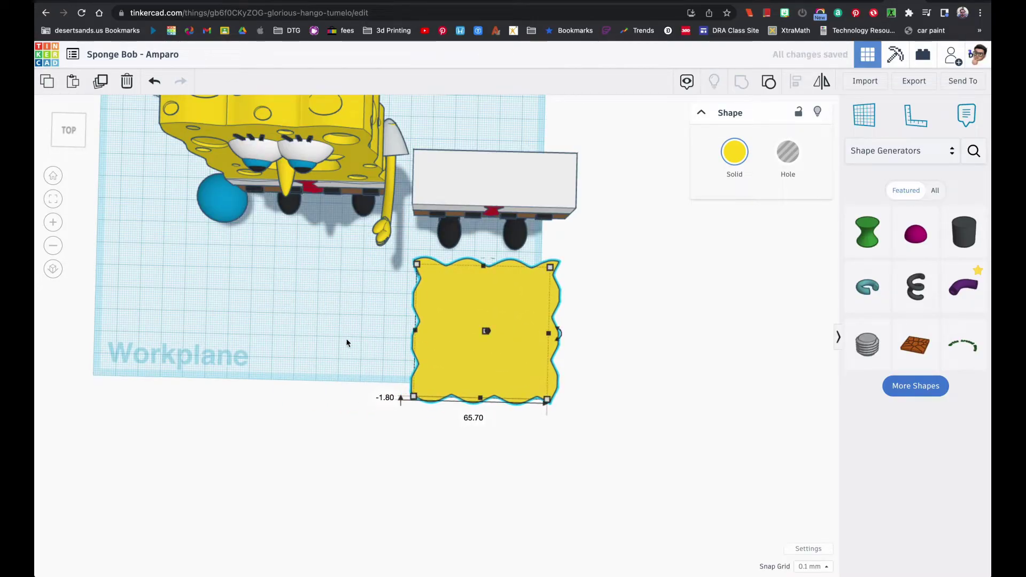
{"action": "right_click_drag", "start_coordinate": [345, 342], "coordinate": [348, 287]}
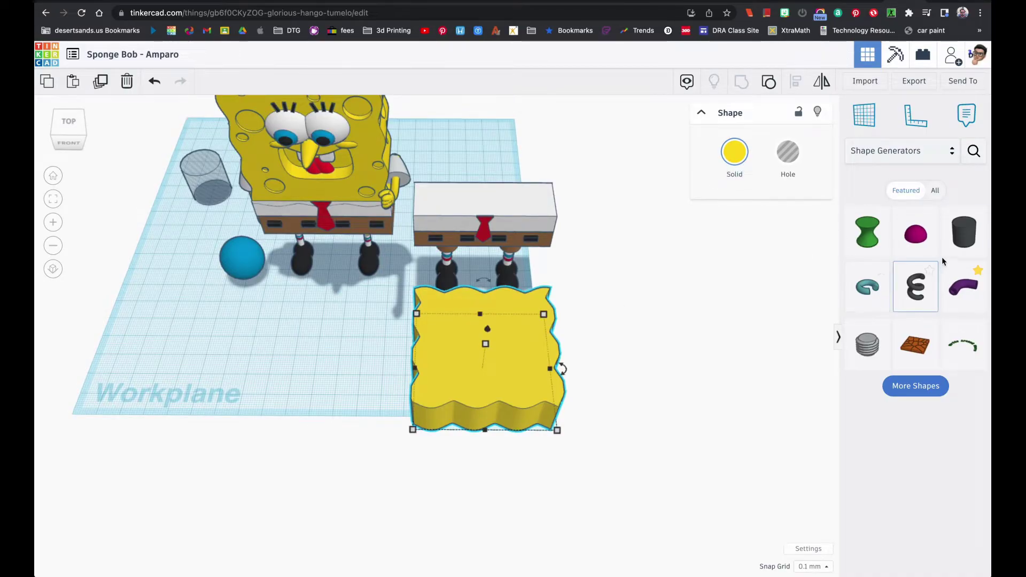
- Add an Extrusion shape beside the block, make it a hole, and reshape its round profile into a deep smiling-mouth crescent
{"action": "left_click_drag", "start_coordinate": [958, 245], "coordinate": [628, 367]}
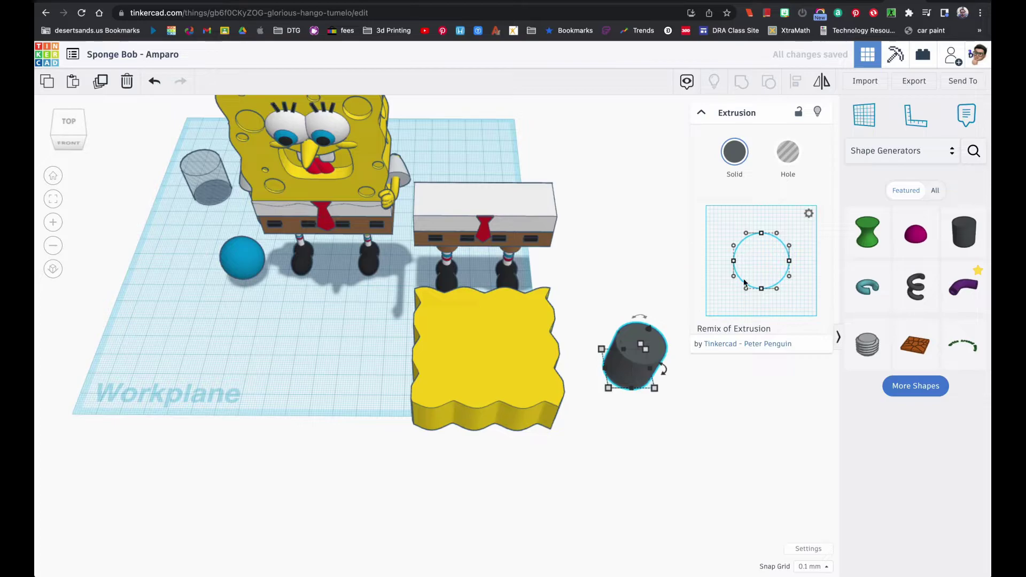
{"action": "left_click_drag", "start_coordinate": [761, 234], "coordinate": [760, 265]}
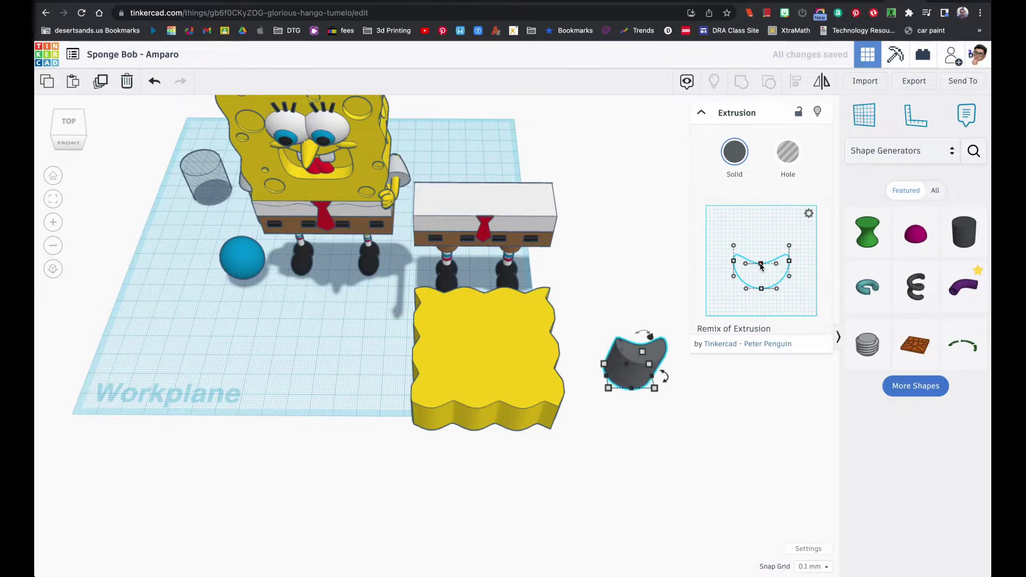
{"action": "left_click", "coordinate": [787, 152]}
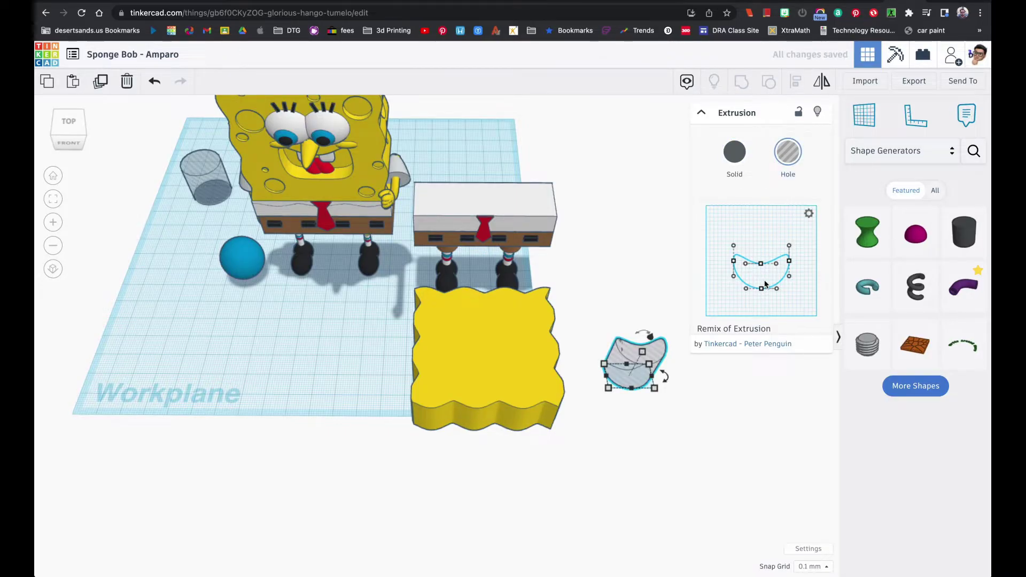
{"action": "left_click_drag", "start_coordinate": [763, 289], "coordinate": [791, 282]}
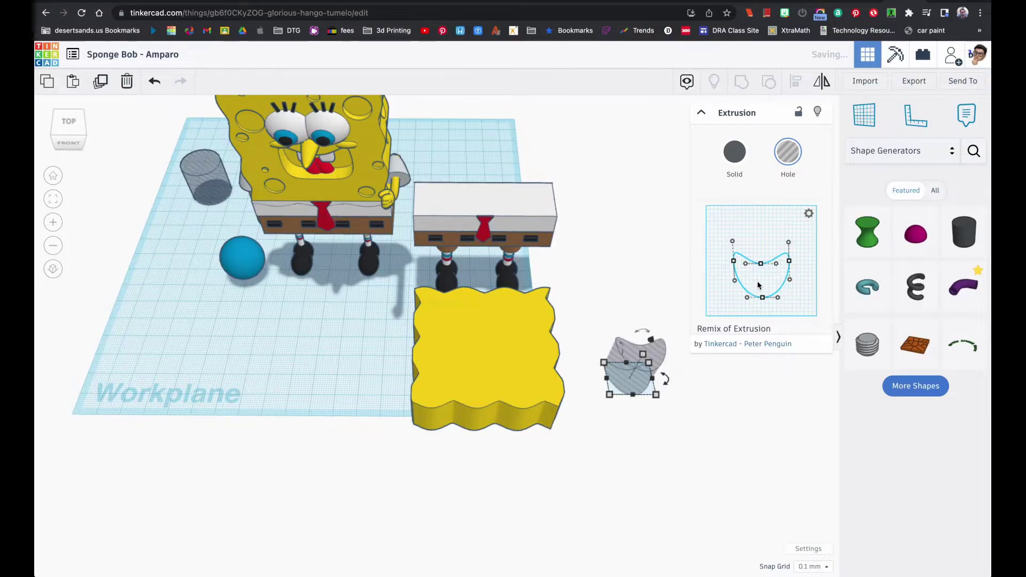
- Try to cut the mouth hole through the middle of the wavy block by grouping the two
{"action": "left_click_drag", "start_coordinate": [660, 353], "coordinate": [507, 361]}
{"action": "left_click", "coordinate": [507, 389], "text": "shift"}
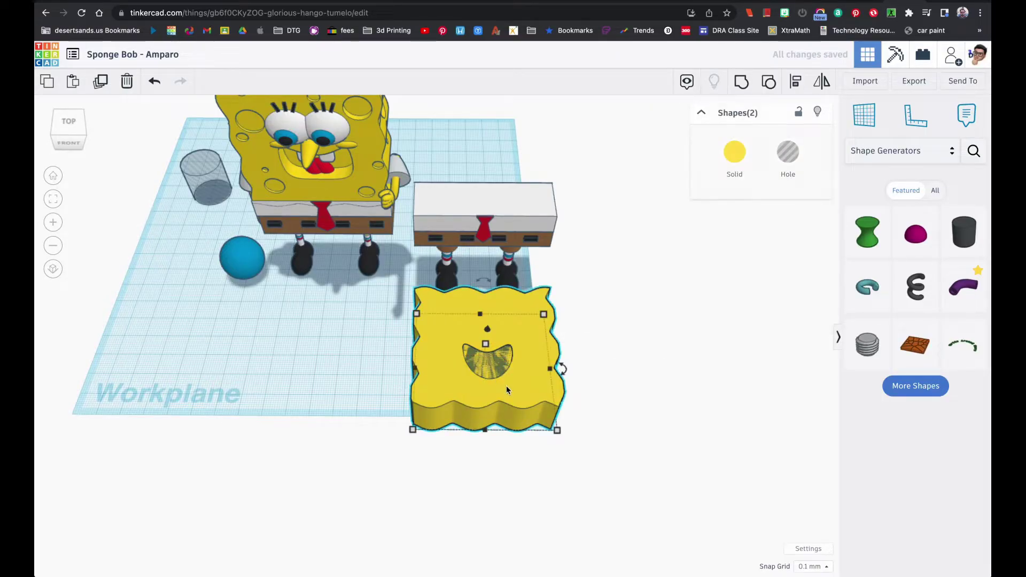
{"action": "left_click", "coordinate": [741, 83]}
{"action": "right_click_drag", "start_coordinate": [527, 357], "coordinate": [591, 374]}
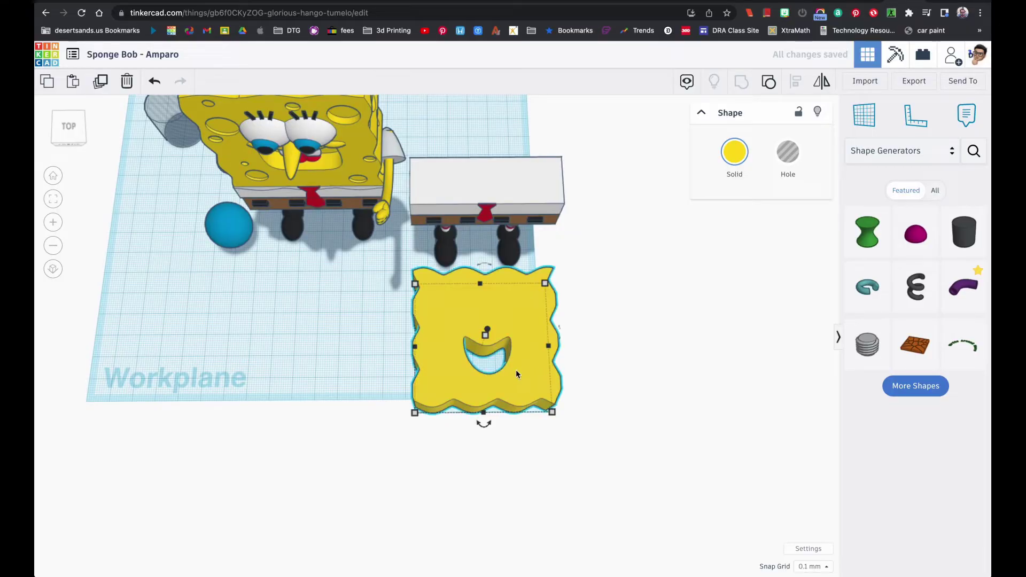
- Undo the mouth cut back to the intact wavy block with the mouth hole standing beside it
{"action": "key", "text": "ctrl+shift+g"}
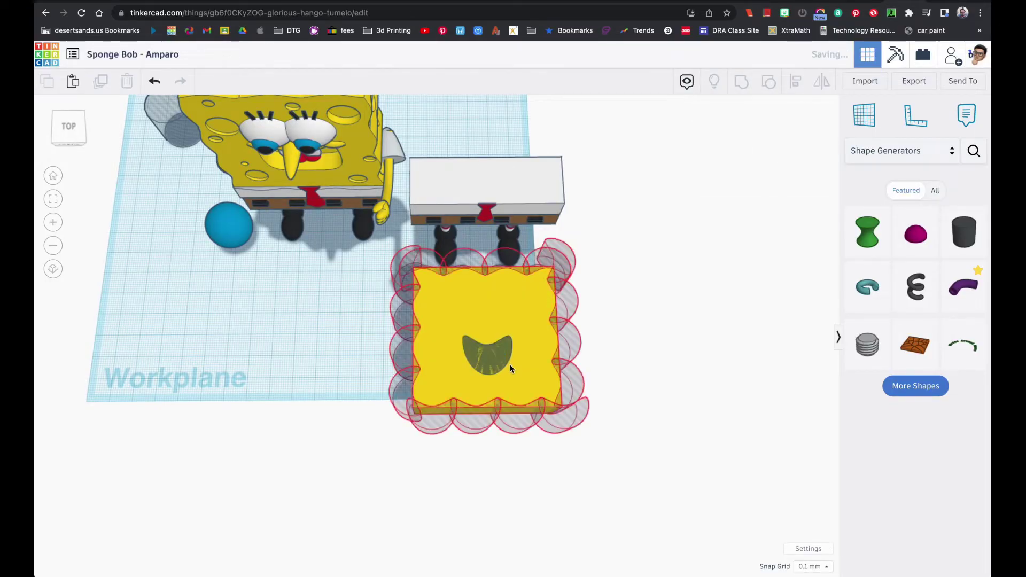
{"action": "left_click", "coordinate": [521, 372]}
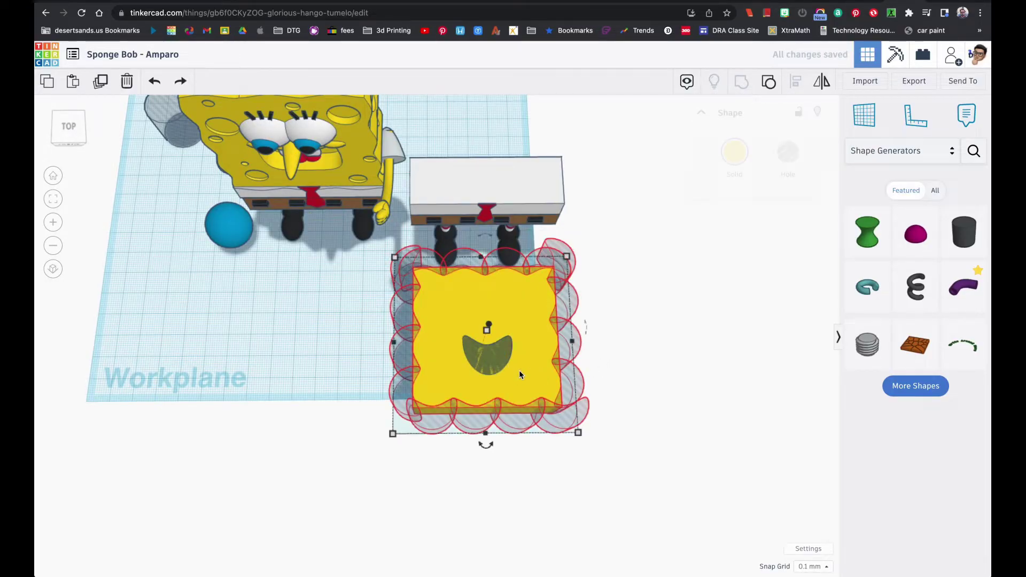
{"action": "left_click", "coordinate": [640, 355]}
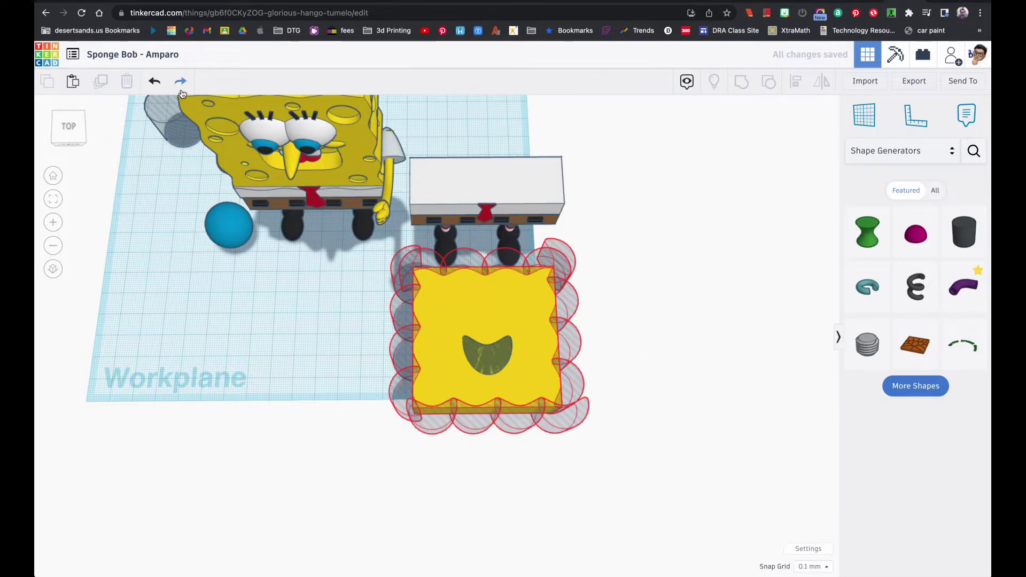
{"action": "left_click", "coordinate": [154, 82]}
{"action": "left_click", "coordinate": [158, 84]}
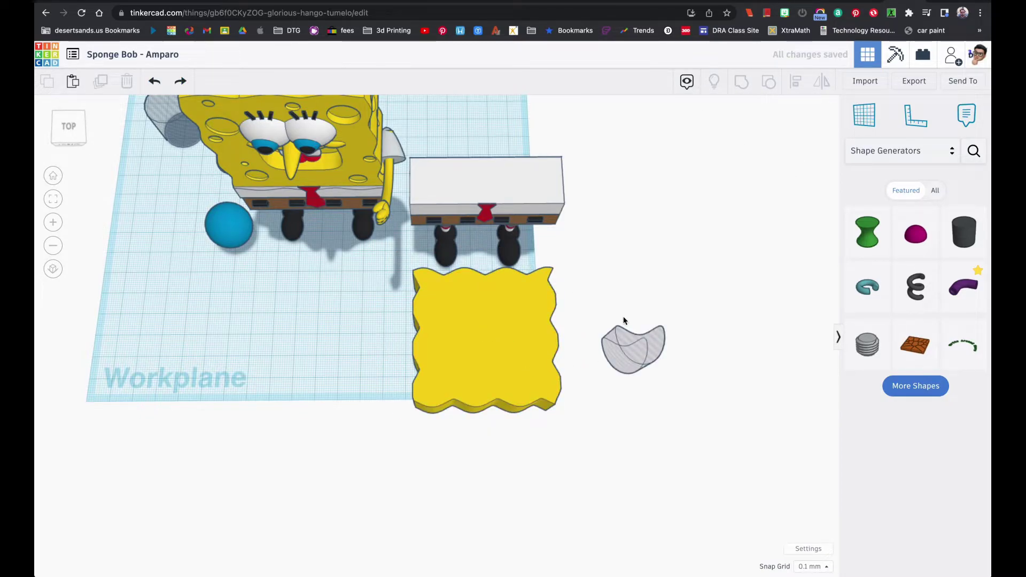
- Move the mouth hole onto the wavy block and raise it well above the workplane for a shallower cut
{"action": "left_click", "coordinate": [636, 355]}
{"action": "left_click_drag", "start_coordinate": [635, 355], "coordinate": [484, 358]}
{"action": "right_click_drag", "start_coordinate": [494, 361], "coordinate": [142, 183]}
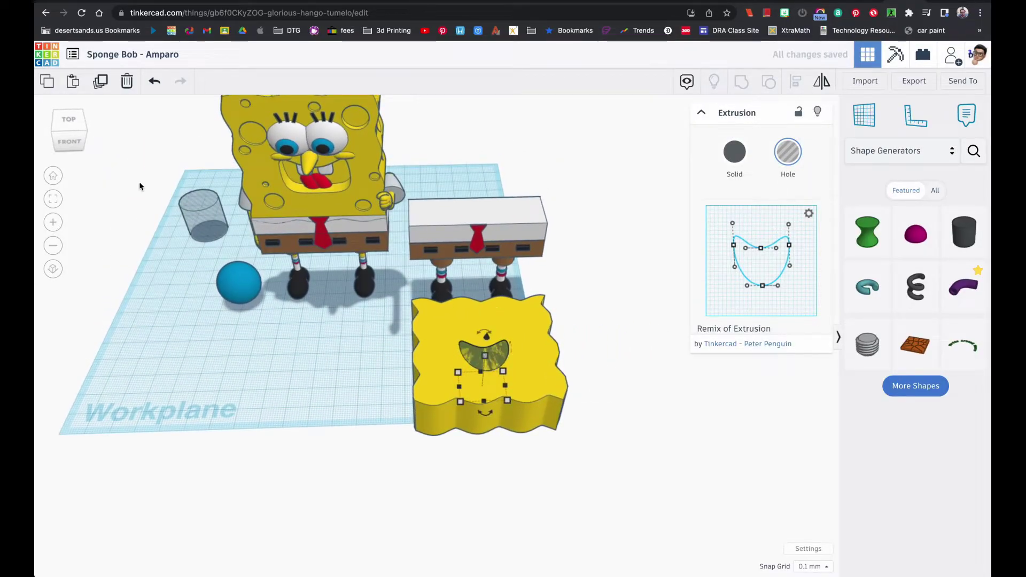
{"action": "scroll", "coordinate": [133, 195], "scroll_direction": "up", "scroll_amount": 3}
{"action": "key", "text": "f"}
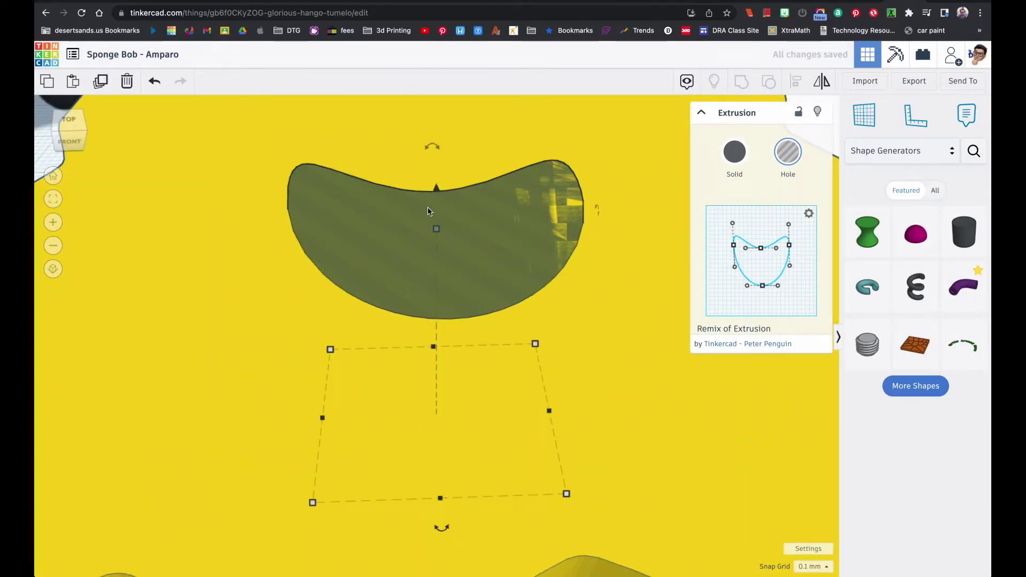
{"action": "left_click_drag", "start_coordinate": [436, 189], "coordinate": [435, 56]}
{"action": "scroll", "coordinate": [446, 226], "scroll_direction": "down", "scroll_amount": 5}
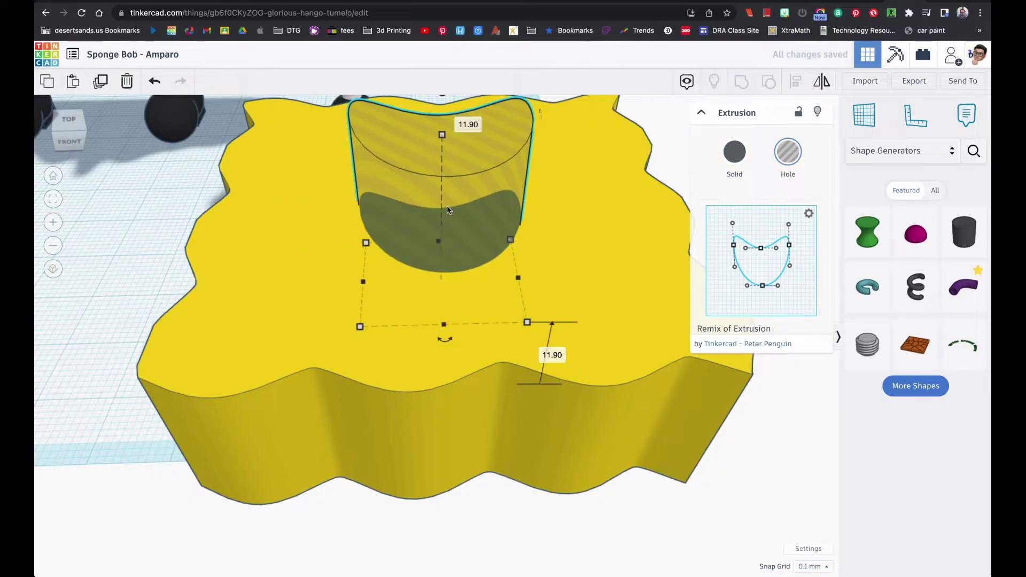
{"action": "mouse_move", "coordinate": [446, 117]}
{"action": "left_mouse_down"}
{"action": "mouse_move", "coordinate": [447, 48]}
{"action": "mouse_move", "coordinate": [449, 67]}
{"action": "left_mouse_up"}
{"action": "right_click_drag", "start_coordinate": [425, 173], "coordinate": [425, 214]}
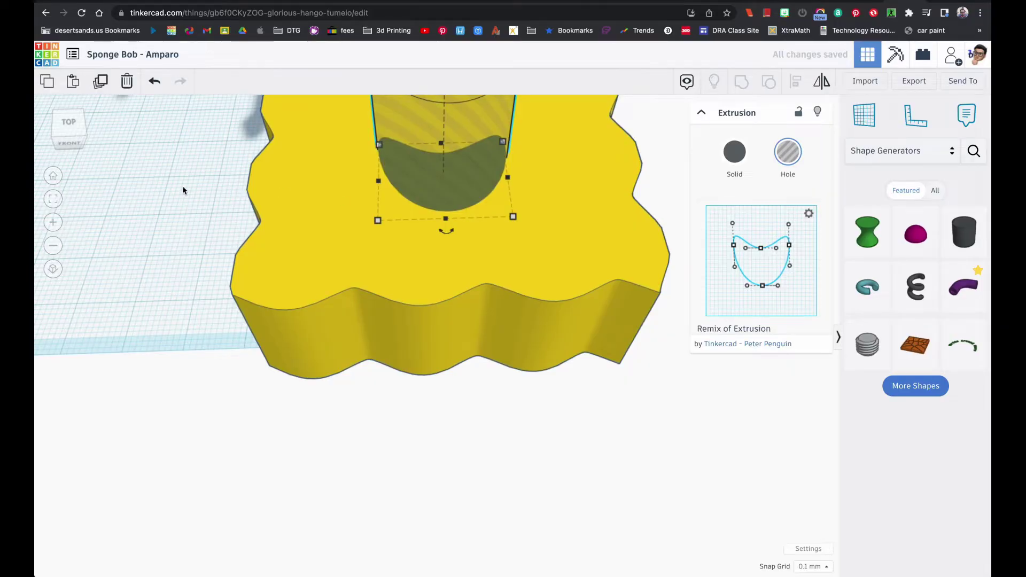
- Try grouping the raised mouth hole with the wavy block, and undo the grouping
{"action": "left_click", "coordinate": [53, 199]}
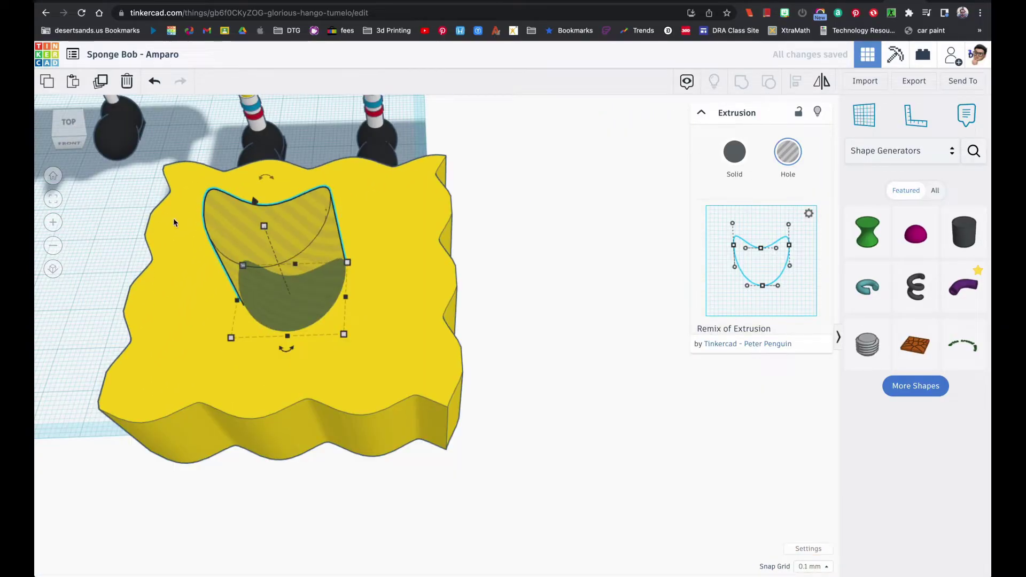
{"action": "left_click_drag", "start_coordinate": [109, 272], "coordinate": [327, 322]}
{"action": "left_click", "coordinate": [740, 85]}
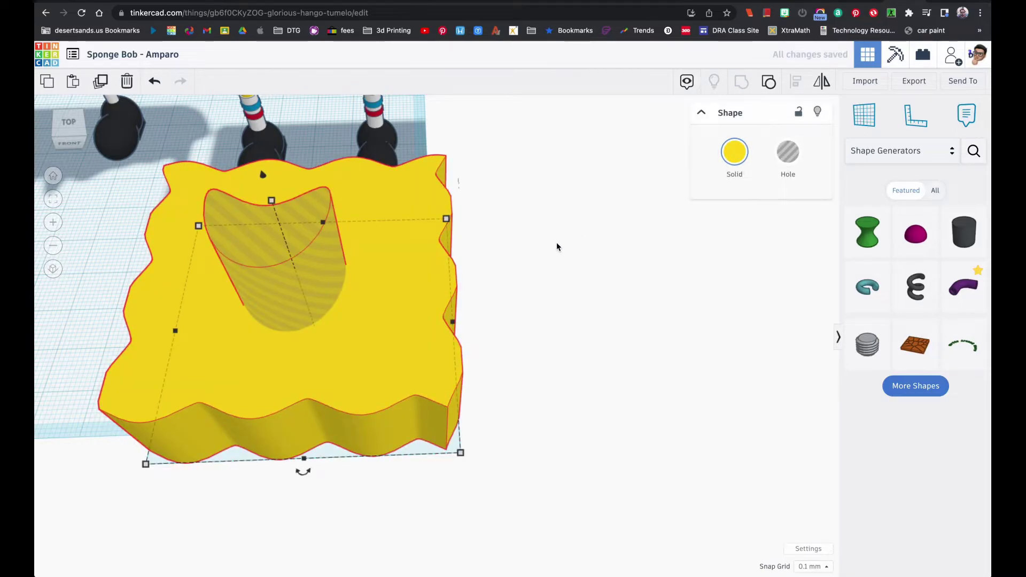
{"action": "mouse_move", "coordinate": [330, 298]}
{"action": "right_mouse_down"}
{"action": "mouse_move", "coordinate": [327, 348]}
{"action": "mouse_move", "coordinate": [329, 298]}
{"action": "right_mouse_up"}
{"action": "key", "text": "ctrl+z"}
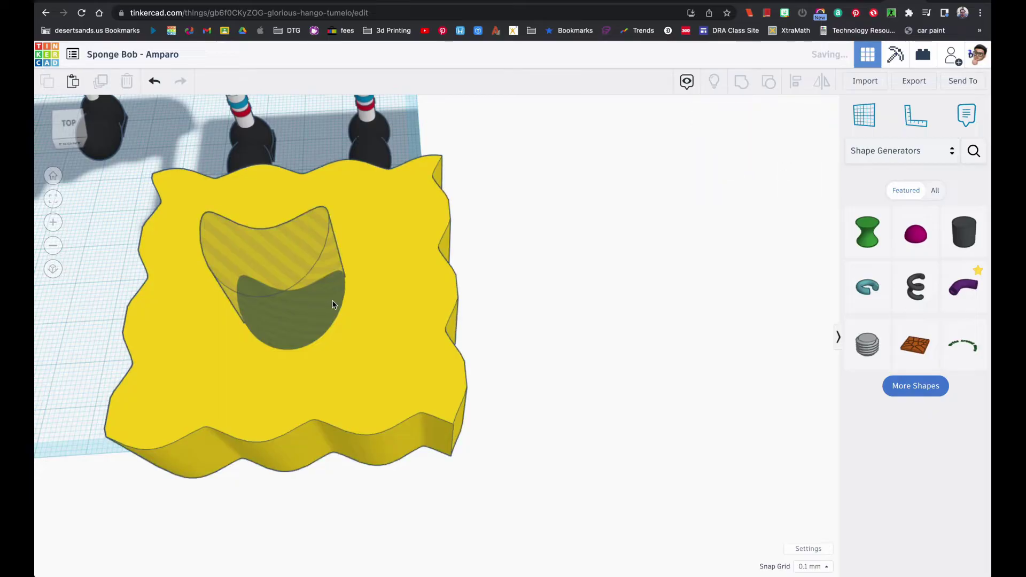
- Lower the mouth hole slightly and group it with the wavy block to carve a shallow mouth recess
{"action": "left_click", "coordinate": [261, 233]}
{"action": "left_click_drag", "start_coordinate": [254, 234], "coordinate": [258, 240]}
{"action": "left_click_drag", "start_coordinate": [128, 279], "coordinate": [288, 308]}
{"action": "left_click_drag", "start_coordinate": [125, 279], "coordinate": [316, 296]}
{"action": "left_click", "coordinate": [743, 81]}
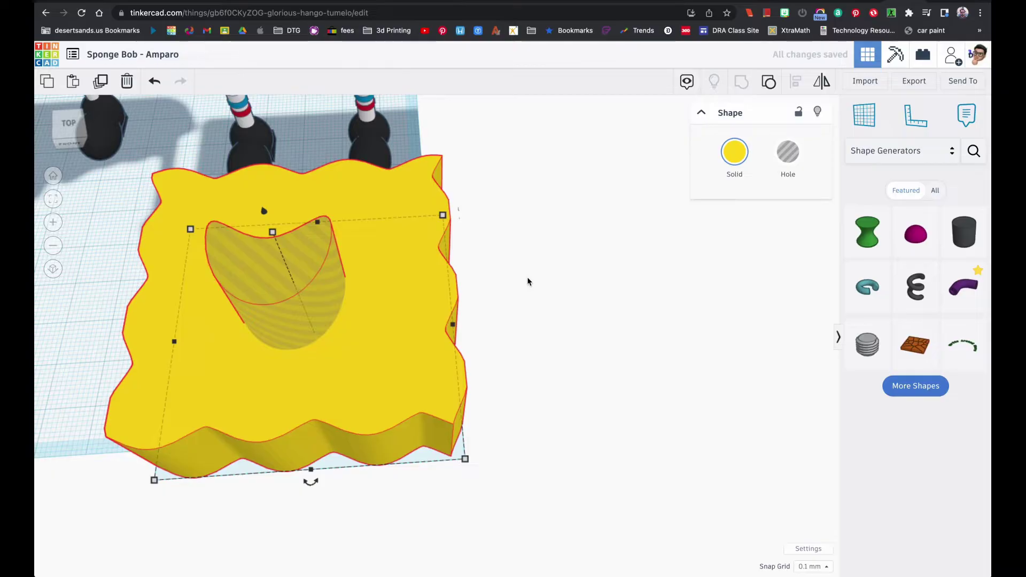
{"action": "key", "text": "ctrl+g"}
{"action": "right_click_drag", "start_coordinate": [447, 326], "coordinate": [446, 354]}
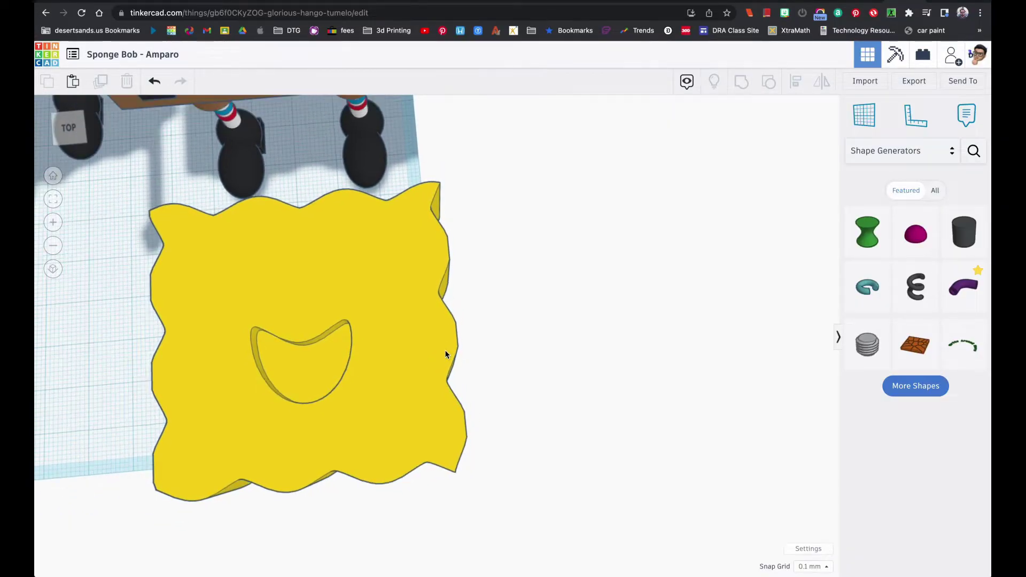
- Add a torus from the Basic Shapes library near the block's front corner and colour it red
{"action": "left_click", "coordinate": [951, 154]}
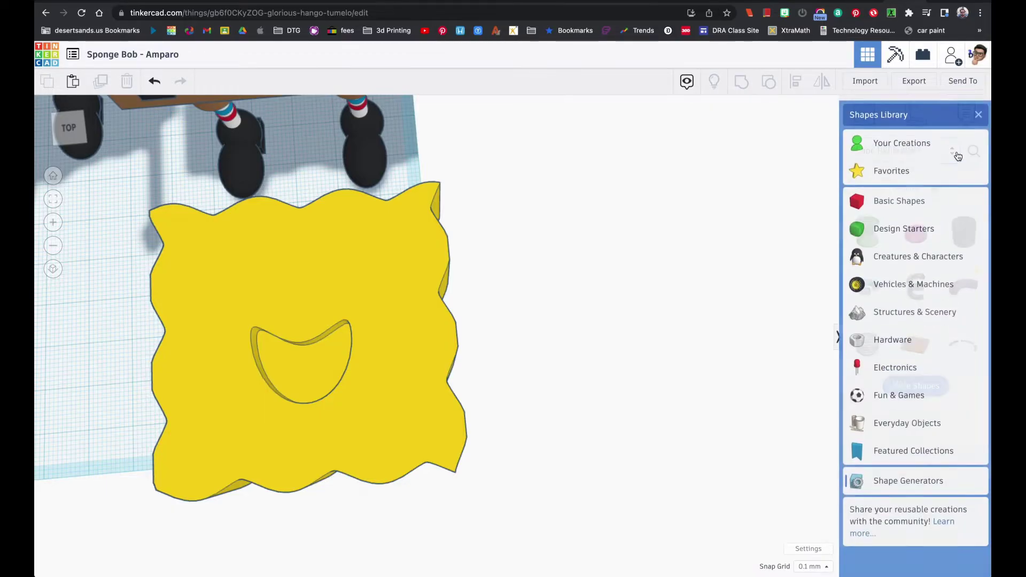
{"action": "left_click", "coordinate": [920, 197]}
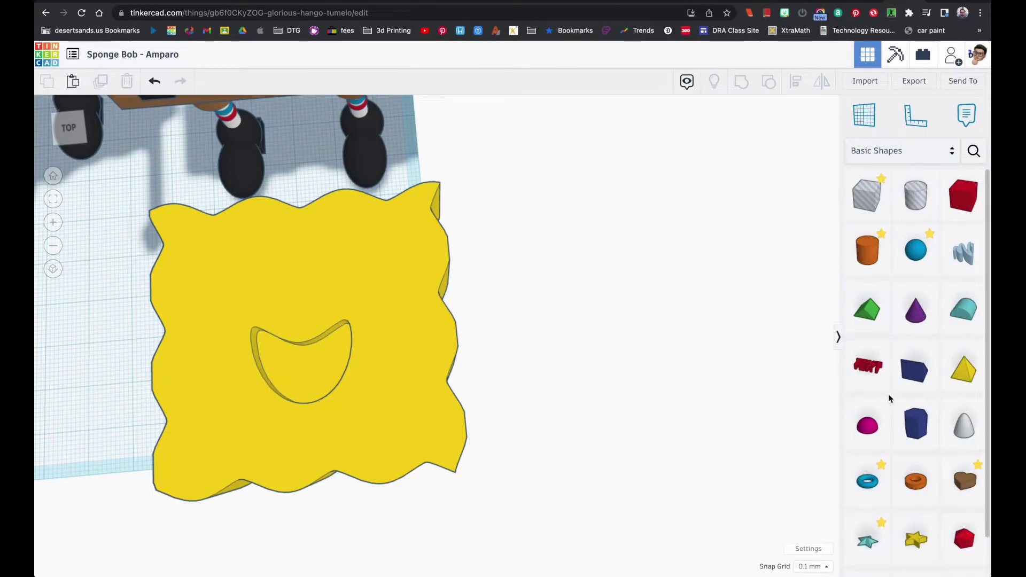
{"action": "left_click_drag", "start_coordinate": [879, 489], "coordinate": [422, 505]}
{"action": "left_click", "coordinate": [736, 152]}
{"action": "left_click", "coordinate": [722, 255]}
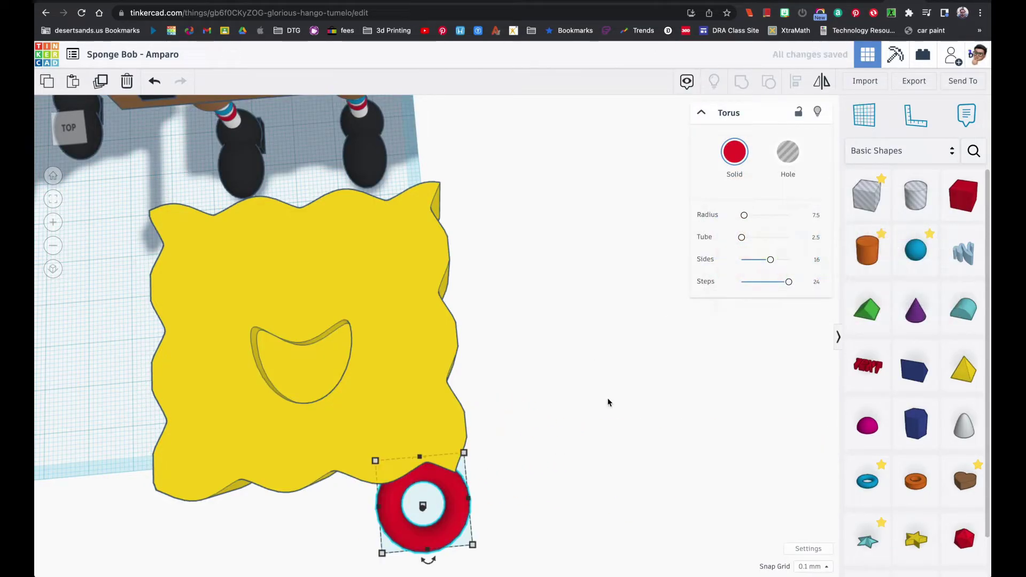
- Move the red torus onto the block near the mouth recess, and undo a trial resize of it
{"action": "left_click_drag", "start_coordinate": [461, 499], "coordinate": [336, 377]}
{"action": "right_click_drag", "start_coordinate": [337, 377], "coordinate": [275, 313]}
{"action": "left_click_drag", "start_coordinate": [287, 301], "coordinate": [259, 313]}
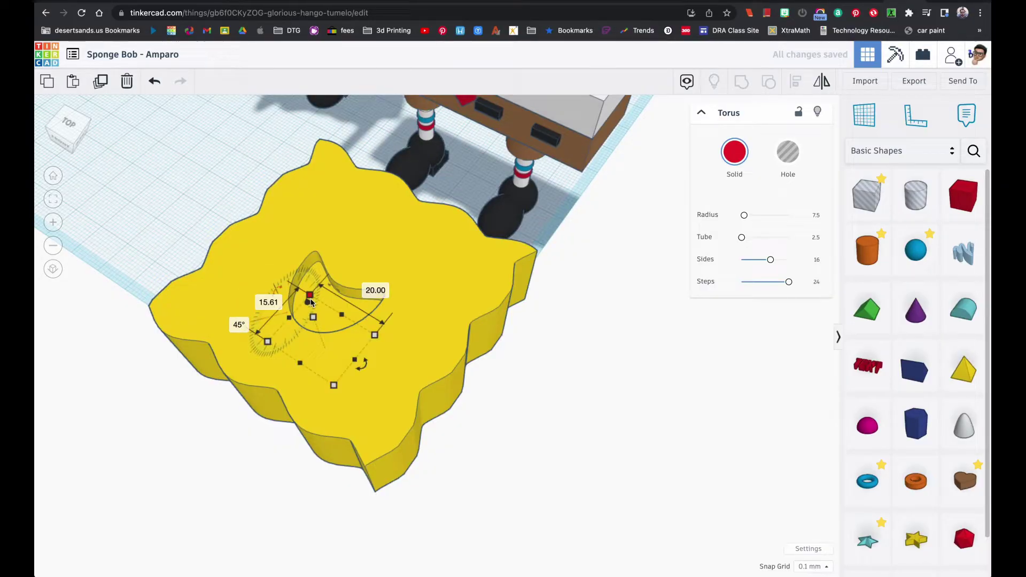
{"action": "key", "text": "ctrl+z"}
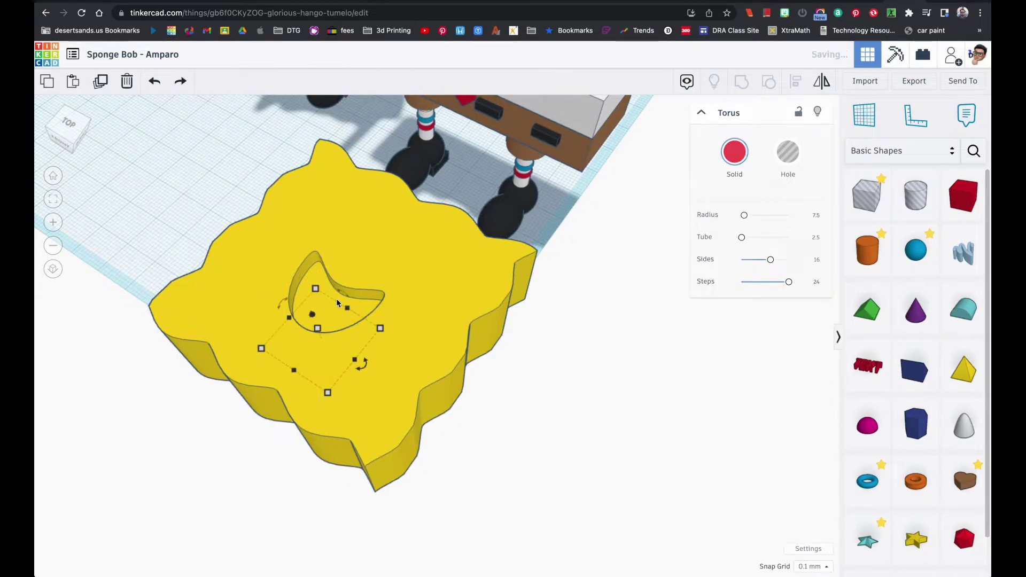
- Raise the red torus above the block's surface over the mouth recess, and undo the last adjustment
{"action": "left_click_drag", "start_coordinate": [323, 315], "coordinate": [220, 279]}
{"action": "right_click_drag", "start_coordinate": [224, 283], "coordinate": [374, 326]}
{"action": "key", "text": "super+z"}
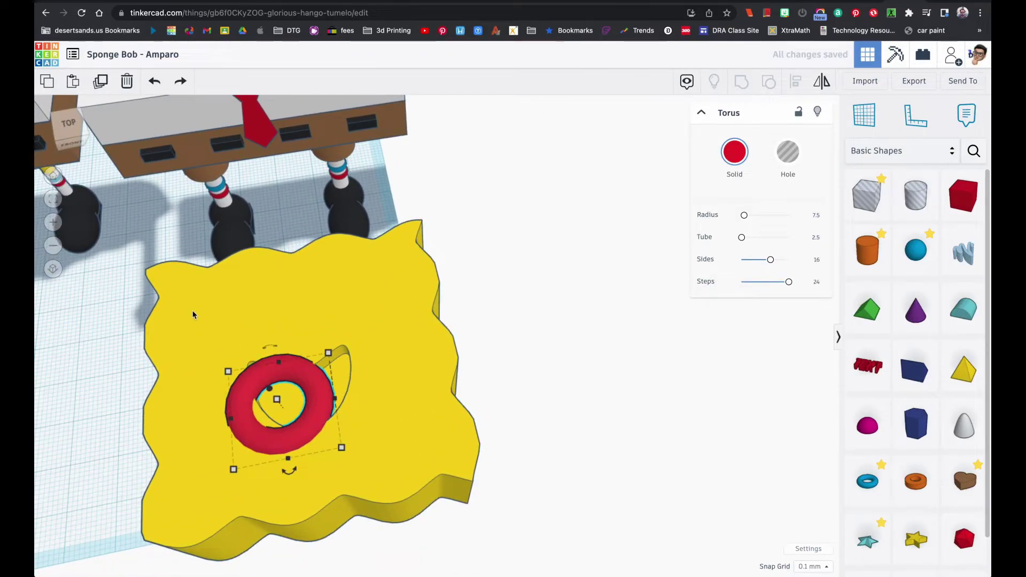
{"action": "left_click", "coordinate": [52, 199]}
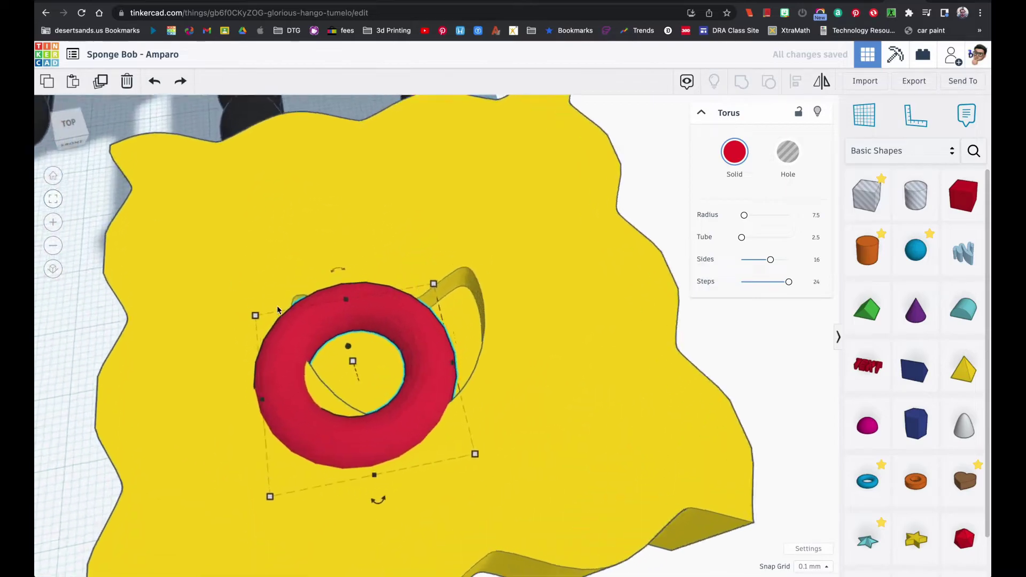
- Tilt the red torus by -67.5° so it stands up over the mouth recess
{"action": "scroll", "coordinate": [422, 363], "scroll_direction": "down", "scroll_amount": 3}
{"action": "right_click_drag", "start_coordinate": [422, 364], "coordinate": [427, 308]}
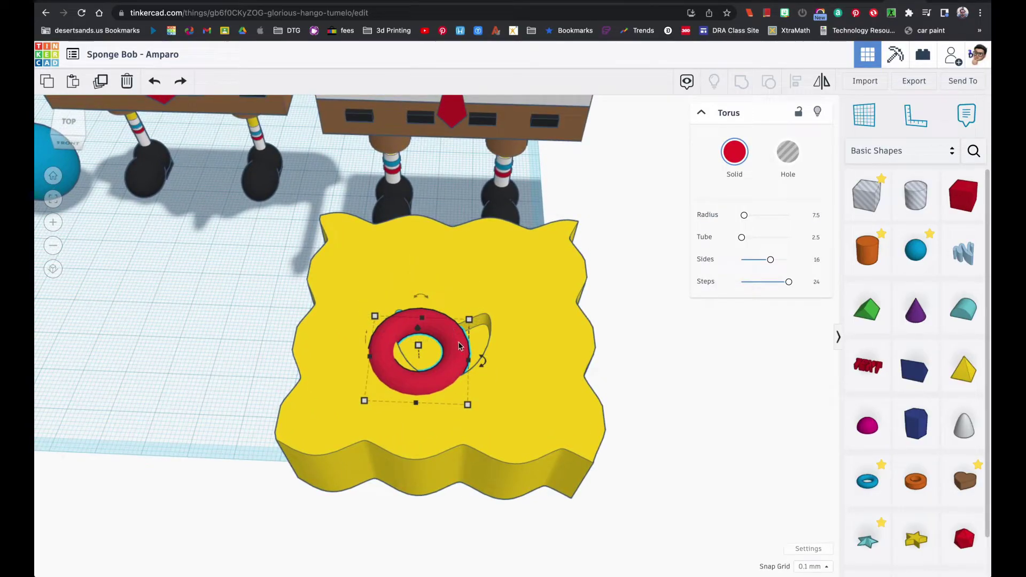
{"action": "mouse_move", "coordinate": [423, 303]}
{"action": "left_click_drag", "start_coordinate": [423, 302], "coordinate": [378, 294]}
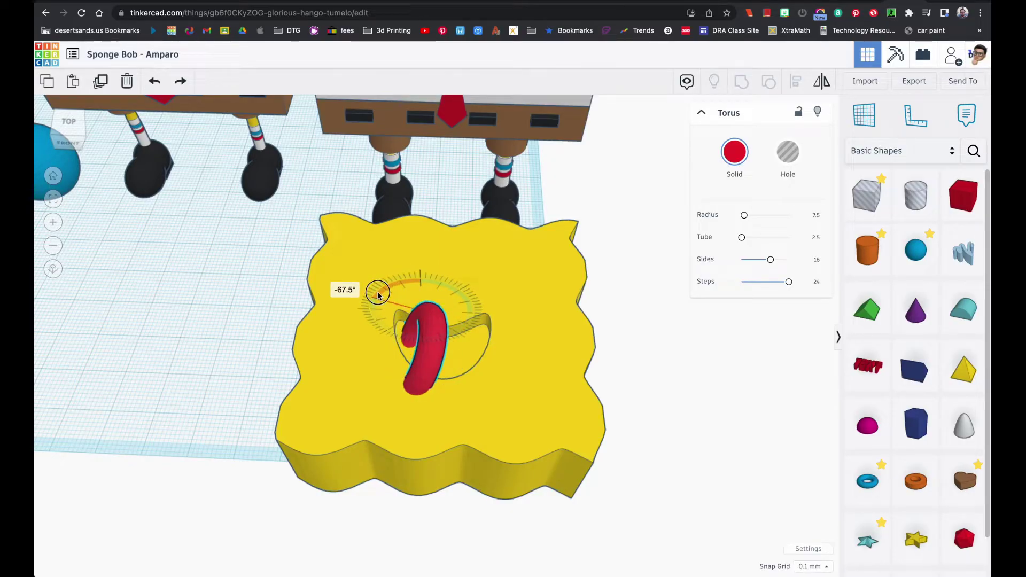
{"action": "left_click_drag", "start_coordinate": [376, 305], "coordinate": [381, 297]}
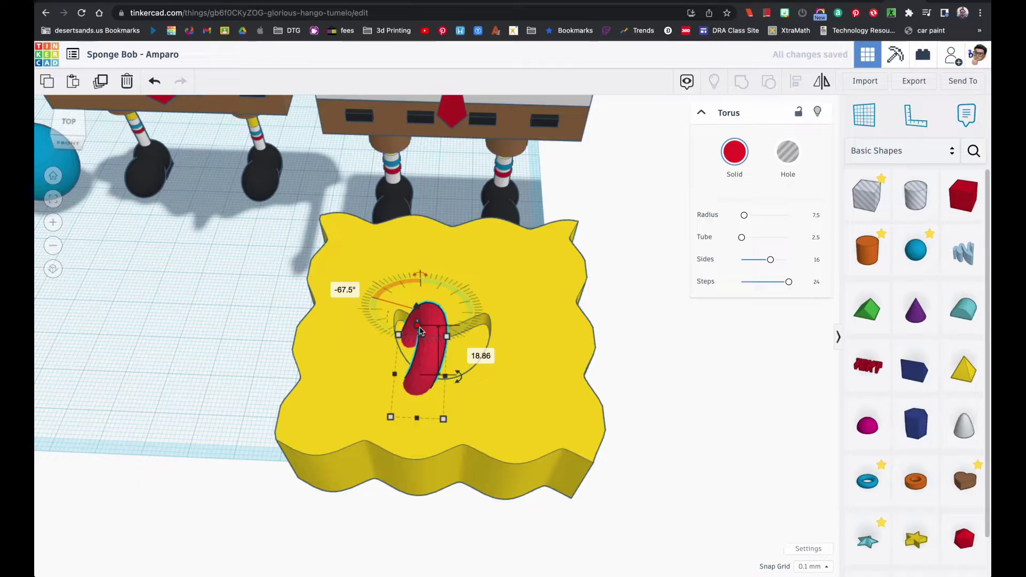
- Shrink the tilted torus to a height of about 13 mm and shift it down across the mouth's lower edge
{"action": "left_click_drag", "start_coordinate": [419, 329], "coordinate": [419, 350]}
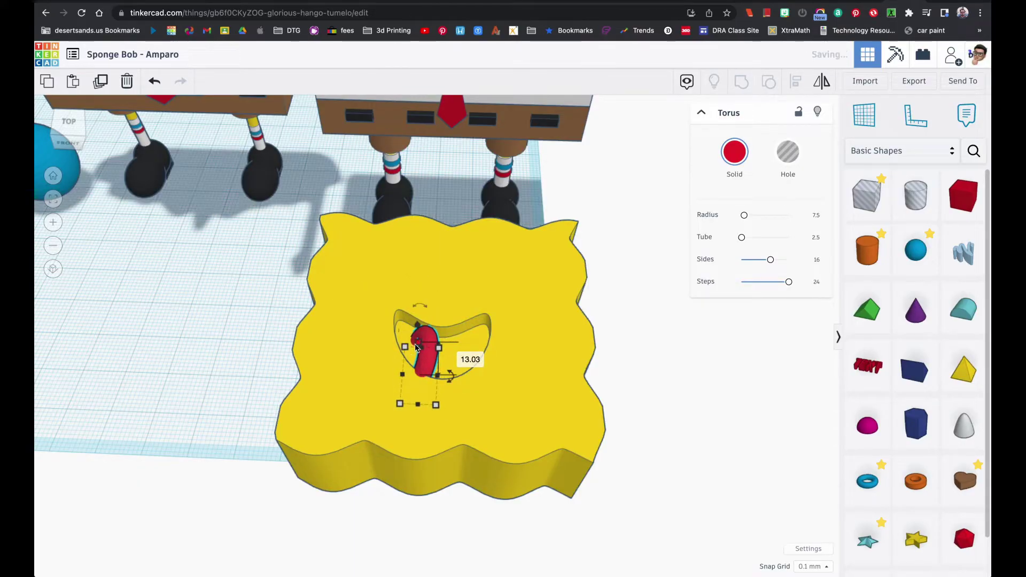
{"action": "right_click_drag", "start_coordinate": [419, 327], "coordinate": [442, 394]}
{"action": "left_click_drag", "start_coordinate": [428, 283], "coordinate": [430, 295]}
{"action": "key", "text": "Down"}
{"action": "key", "text": "Down"}
{"action": "key", "text": "Down"}
{"action": "key", "text": "Down"}
{"action": "key", "text": "Down"}
{"action": "key", "text": "Down"}
{"action": "key", "text": "Down"}
{"action": "key", "text": "Down"}
{"action": "key", "text": "Down"}
{"action": "key", "text": "Down"}
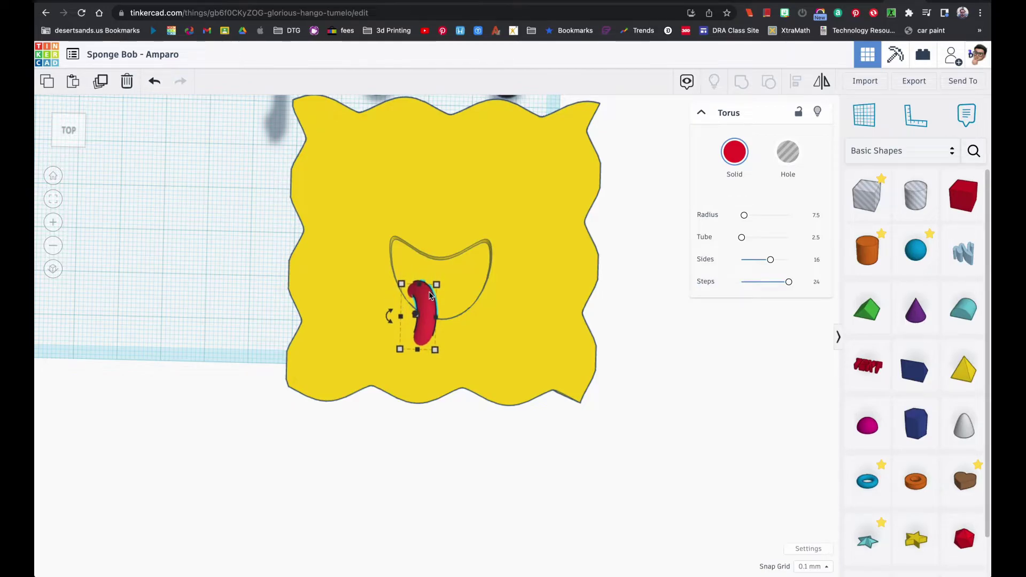
{"action": "key", "text": "Down"}
{"action": "key", "text": "Down"}
{"action": "key", "text": "Down"}
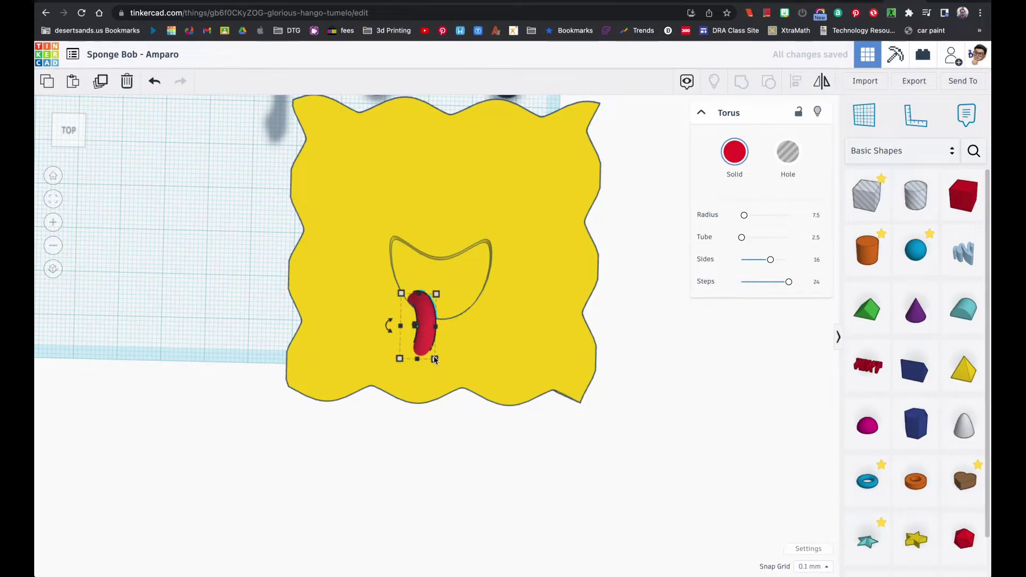
- Resize the torus footprint to about 5.64 × 10.51 mm and nudge it right along the mouth's lower edge
{"action": "left_click_drag", "start_coordinate": [435, 361], "coordinate": [422, 345]}
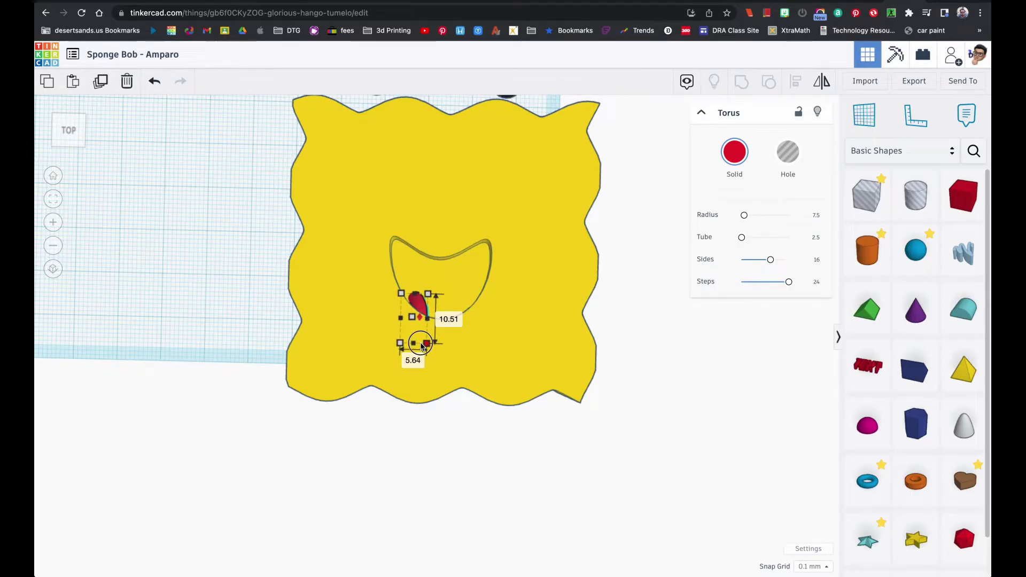
{"action": "key", "text": "Right"}
{"action": "key", "text": "Right"}
{"action": "key", "text": "Right"}
{"action": "key", "text": "Right"}
{"action": "key", "text": "Right"}
{"action": "key", "text": "Right"}
{"action": "key", "text": "Right"}
{"action": "key", "text": "Right"}
{"action": "key", "text": "Right"}
{"action": "key", "text": "Right"}
{"action": "key", "text": "Right"}
{"action": "key", "text": "Right"}
{"action": "key", "text": "Right"}
{"action": "key", "text": "Right"}
{"action": "key", "text": "Right"}
{"action": "key", "text": "Right"}
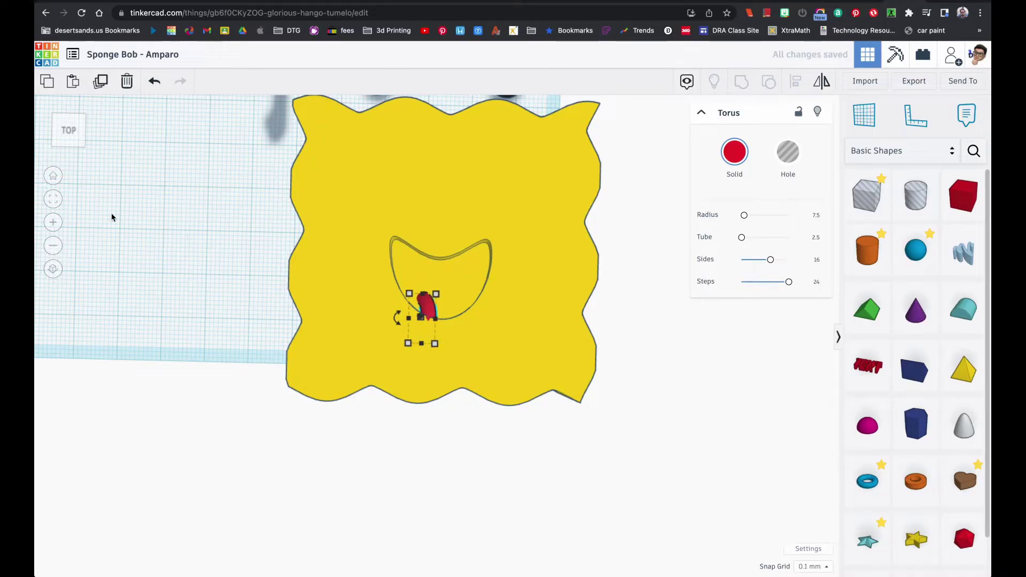
- Lower the torus slightly so its lower part is hidden beneath the block's surface
{"action": "left_click", "coordinate": [53, 200]}
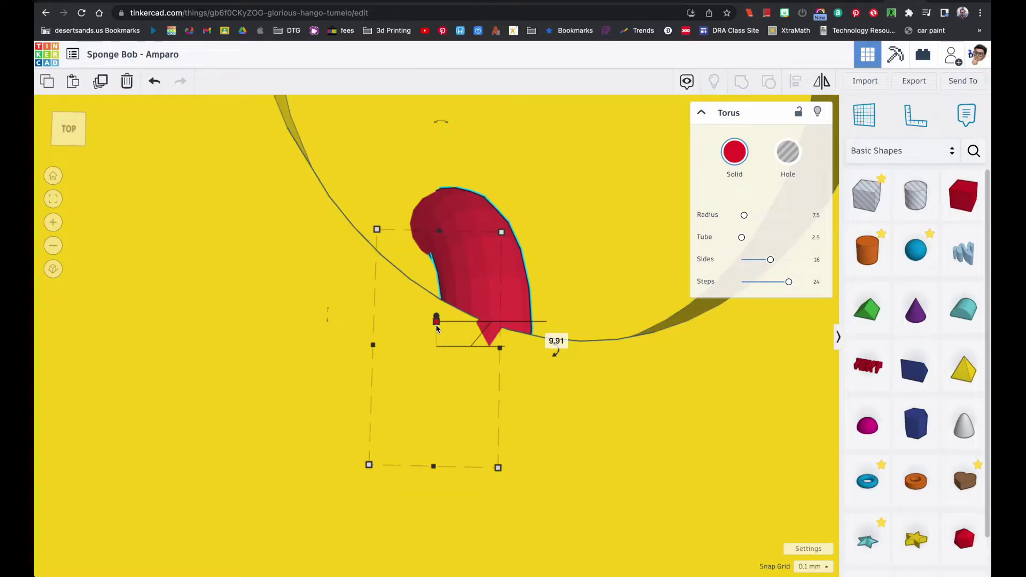
{"action": "left_click_drag", "start_coordinate": [436, 319], "coordinate": [435, 320]}
{"action": "right_click_drag", "start_coordinate": [451, 280], "coordinate": [449, 300]}
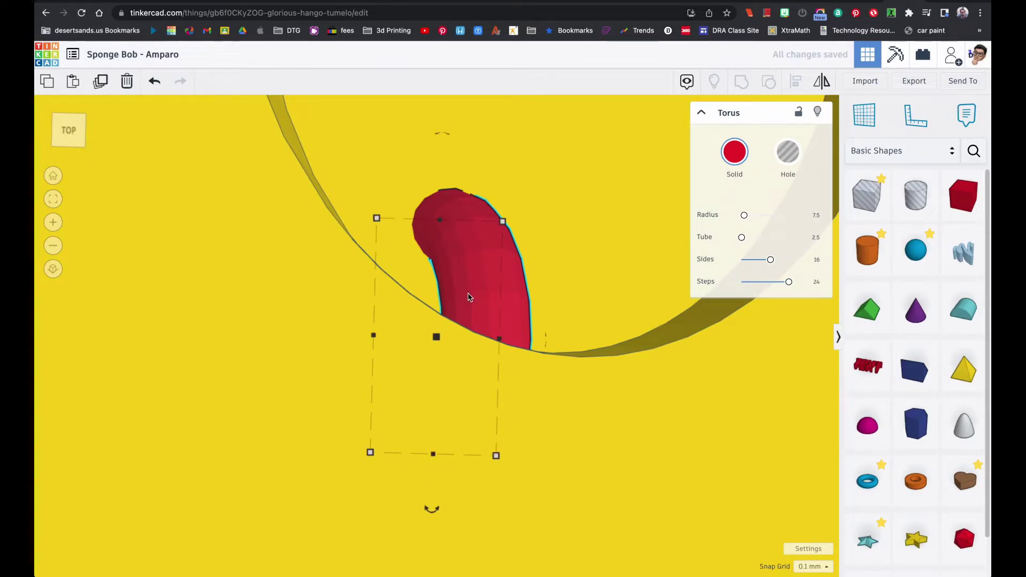
- Duplicate the red torus and shift the copy right so the two overlap as a tongue
{"action": "left_click", "coordinate": [469, 297]}
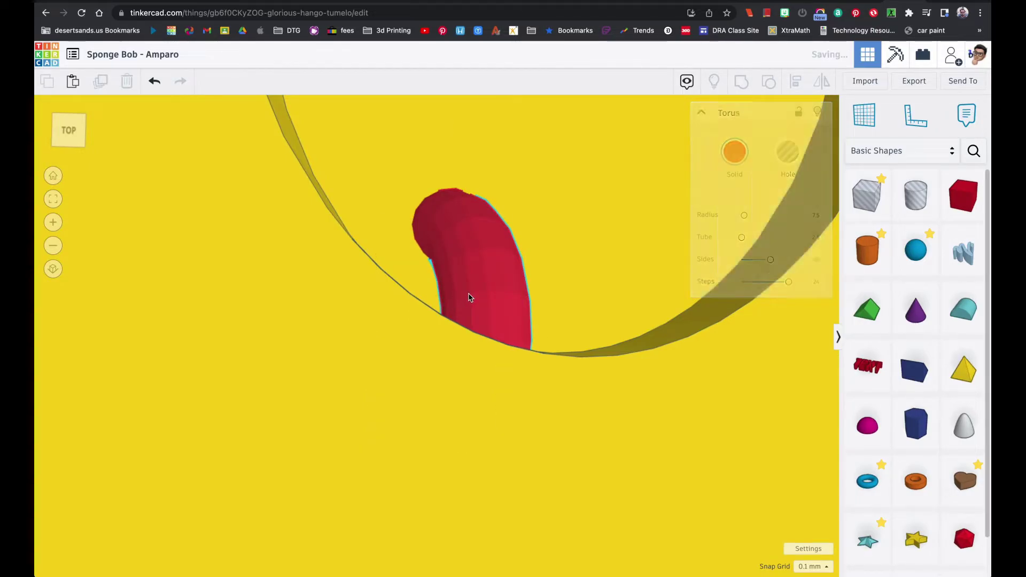
{"action": "key", "text": "ctrl+d"}
{"action": "key", "text": "Right"}
{"action": "key", "text": "Right"}
{"action": "key", "text": "Right"}
{"action": "key", "text": "Right"}
{"action": "key", "text": "Right"}
{"action": "key", "text": "Right"}
{"action": "key", "text": "Right"}
{"action": "key", "text": "Right"}
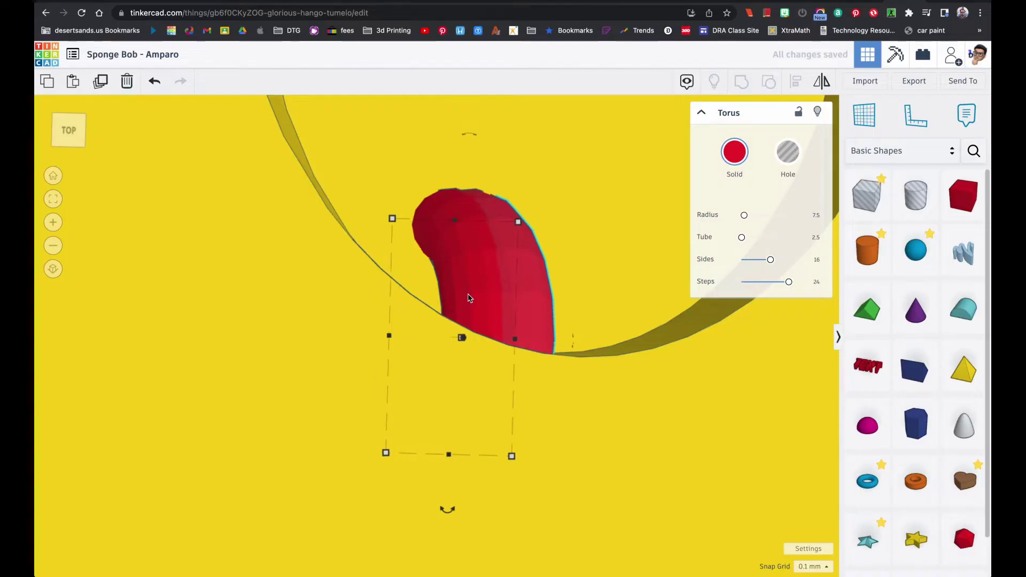
{"action": "key", "text": "Right"}
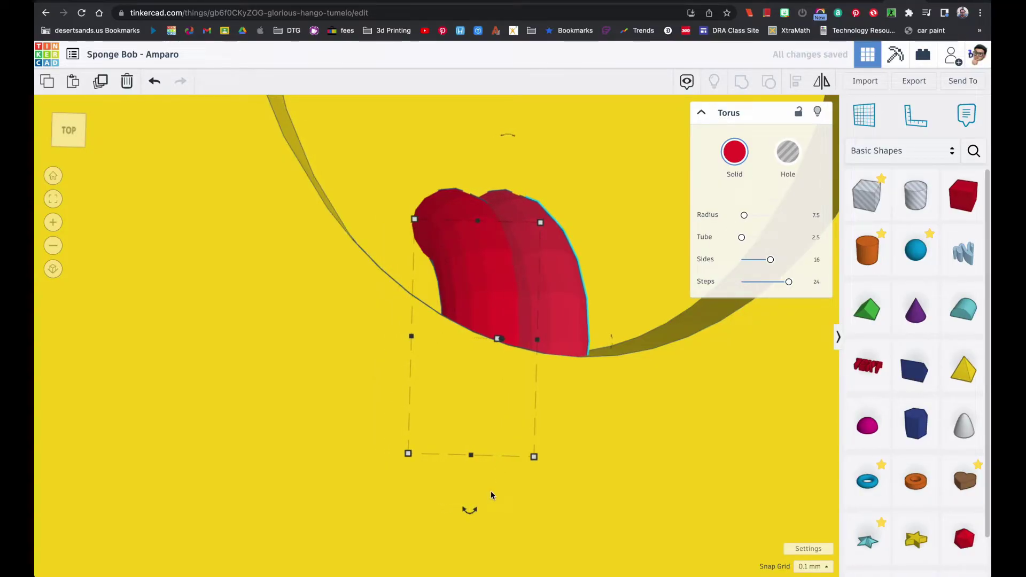
- Select both red tori and tilt them slightly together inside the mouth recess
{"action": "left_click", "coordinate": [486, 304], "text": "shift"}
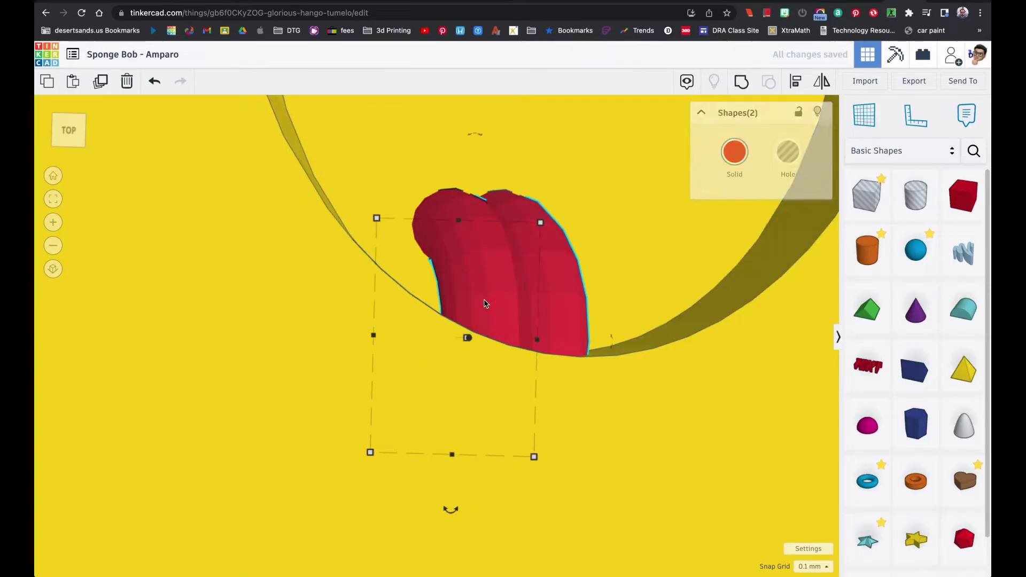
{"action": "right_click_drag", "start_coordinate": [497, 205], "coordinate": [403, 220]}
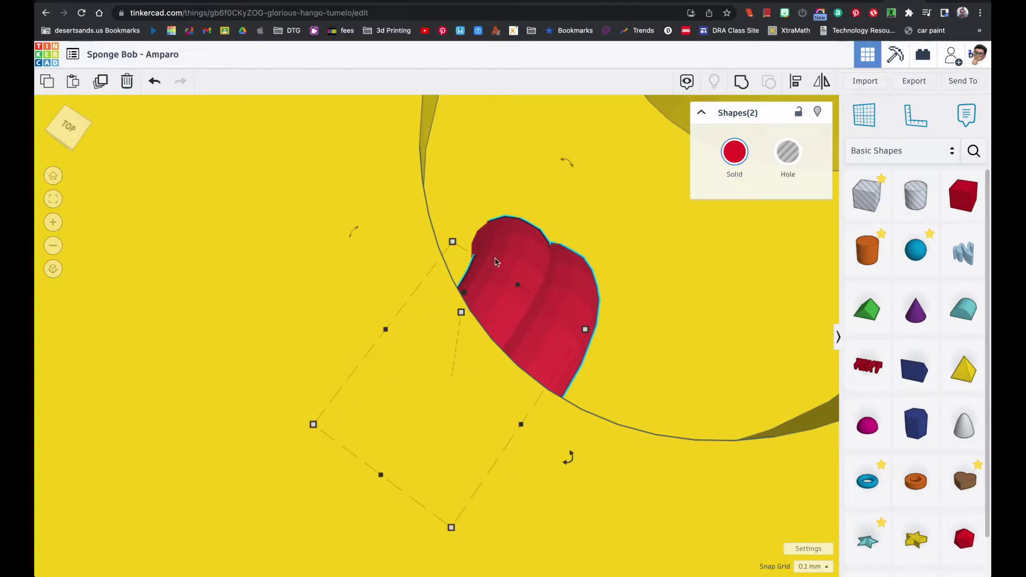
{"action": "left_click_drag", "start_coordinate": [561, 166], "coordinate": [628, 170]}
{"action": "right_click_drag", "start_coordinate": [577, 251], "coordinate": [624, 254]}
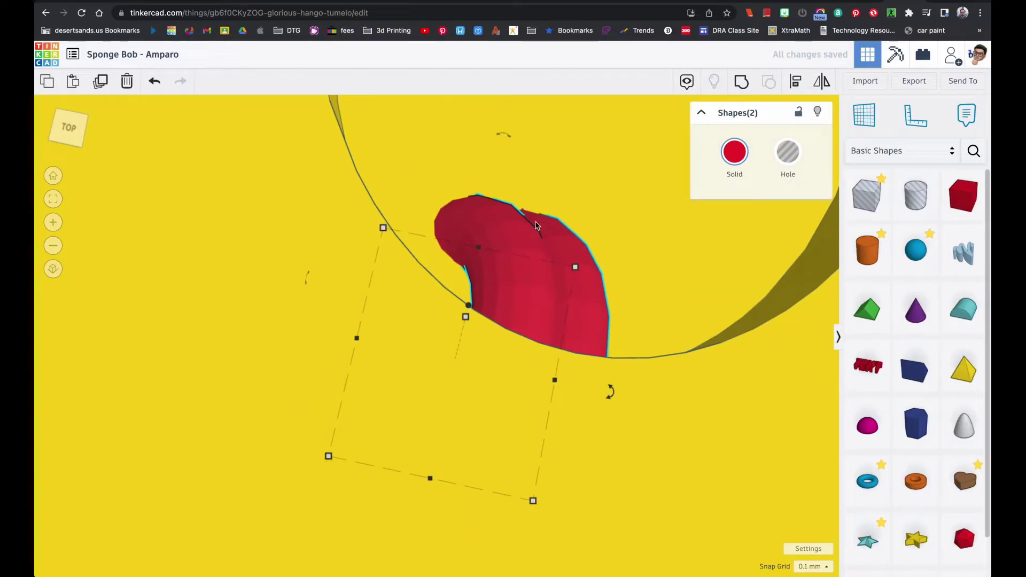
{"action": "scroll", "coordinate": [530, 285], "scroll_direction": "down", "scroll_amount": 5}
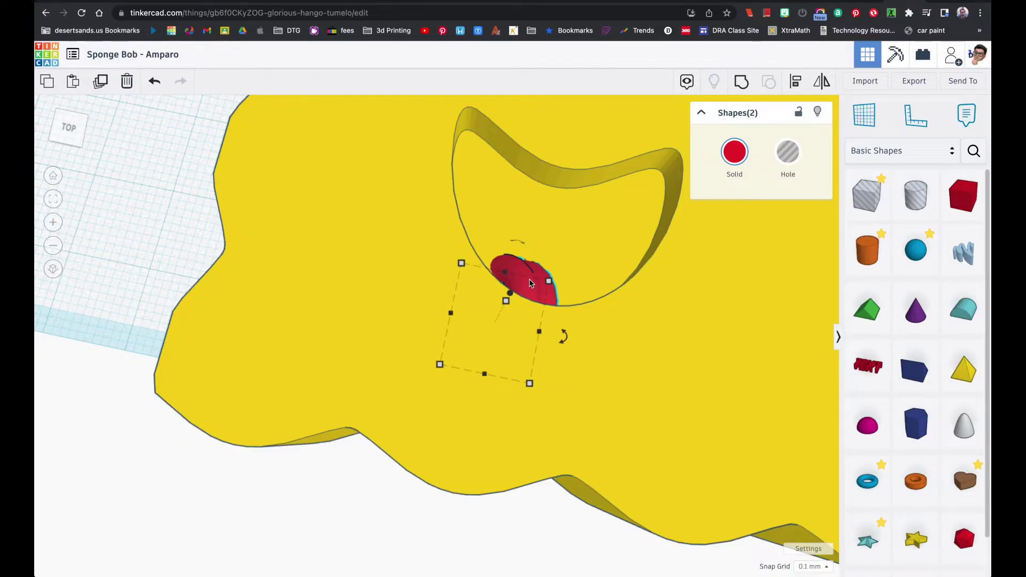
{"action": "left_click", "coordinate": [155, 303]}
- Search the community shapes for "rounded" and place the red rounded cube on the workplane beside the yellow block
{"action": "right_click_drag", "start_coordinate": [155, 304], "coordinate": [456, 345]}
{"action": "scroll", "coordinate": [455, 345], "scroll_direction": "down", "scroll_amount": 3}
{"action": "scroll", "coordinate": [455, 345], "scroll_direction": "down", "scroll_amount": 6}
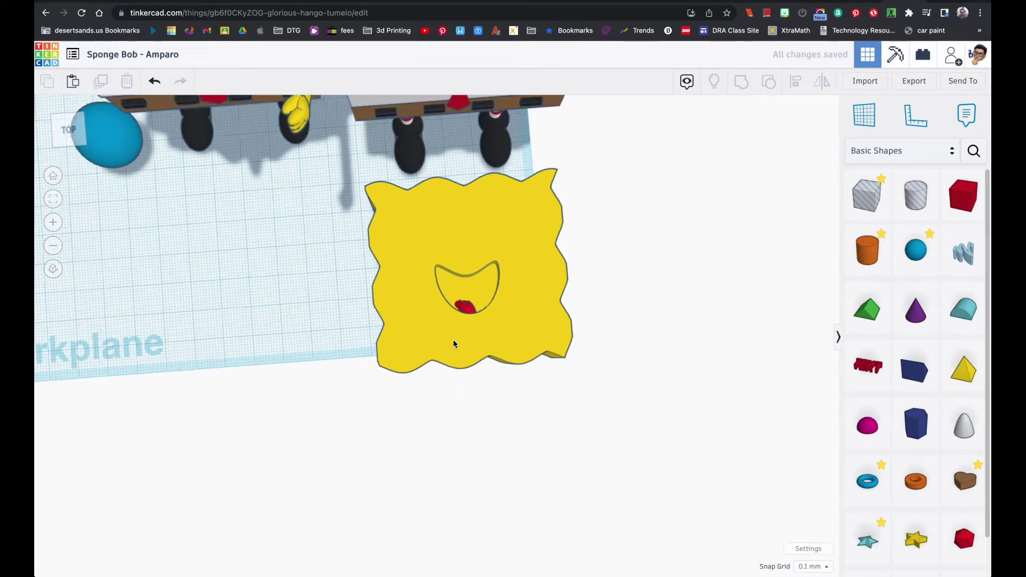
{"action": "scroll", "coordinate": [450, 343], "scroll_direction": "up", "scroll_amount": 5}
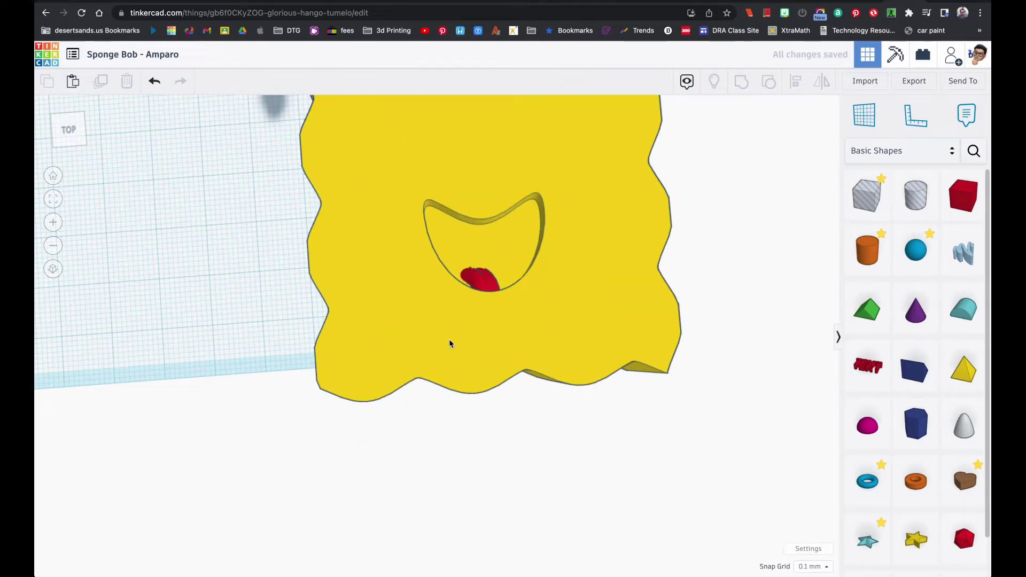
{"action": "scroll", "coordinate": [572, 268], "scroll_direction": "down", "scroll_amount": 1}
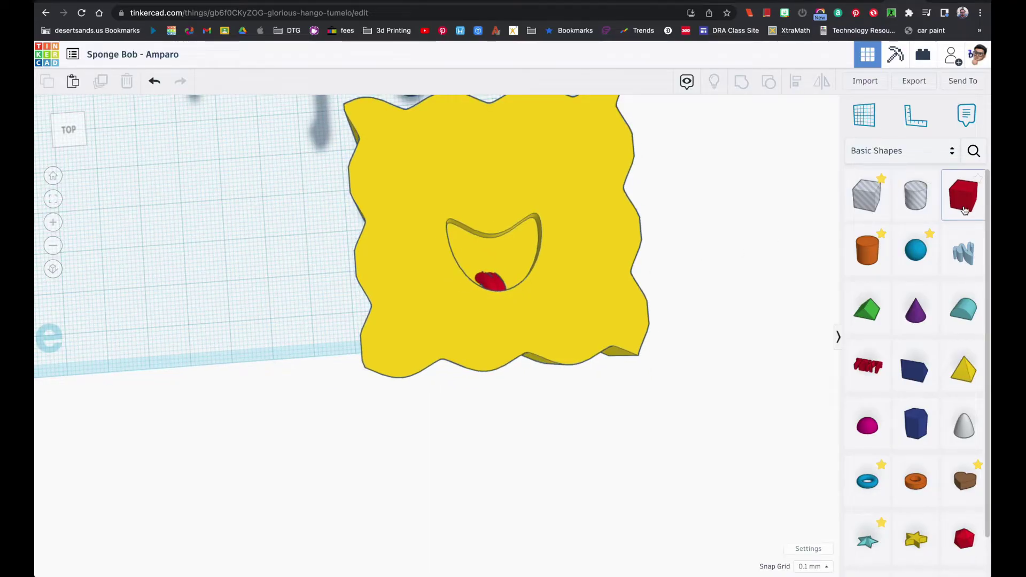
{"action": "left_click", "coordinate": [973, 150]}
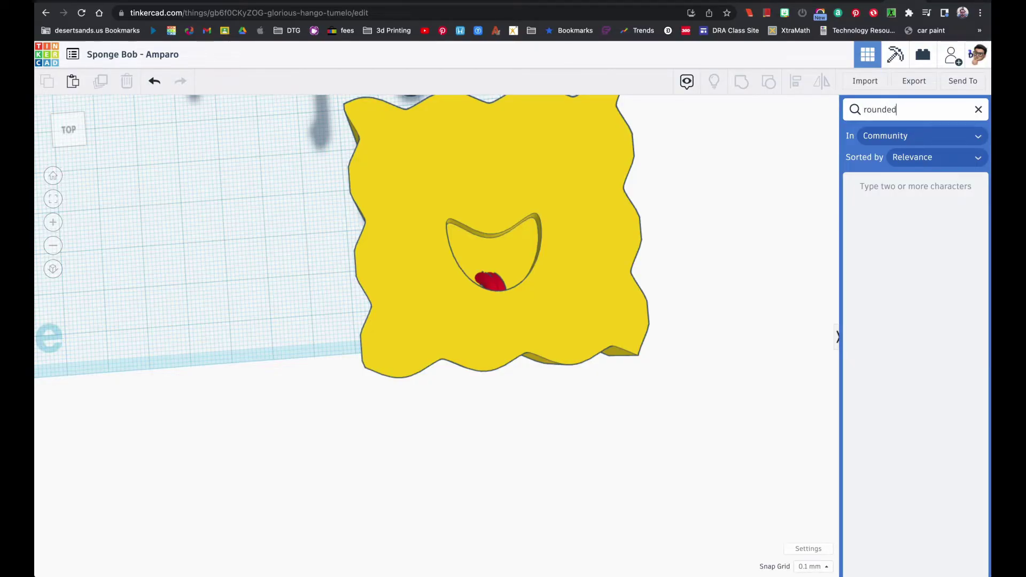
{"action": "left_click_drag", "start_coordinate": [916, 223], "coordinate": [295, 272]}
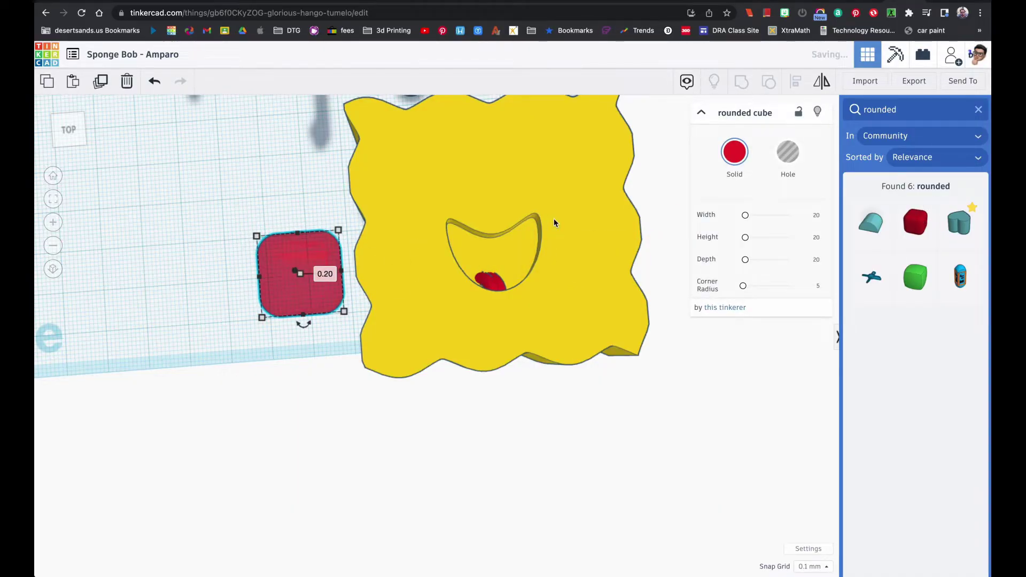
- Undo the flattening of the rounded cube and colour it white
{"action": "key", "text": "super+z"}
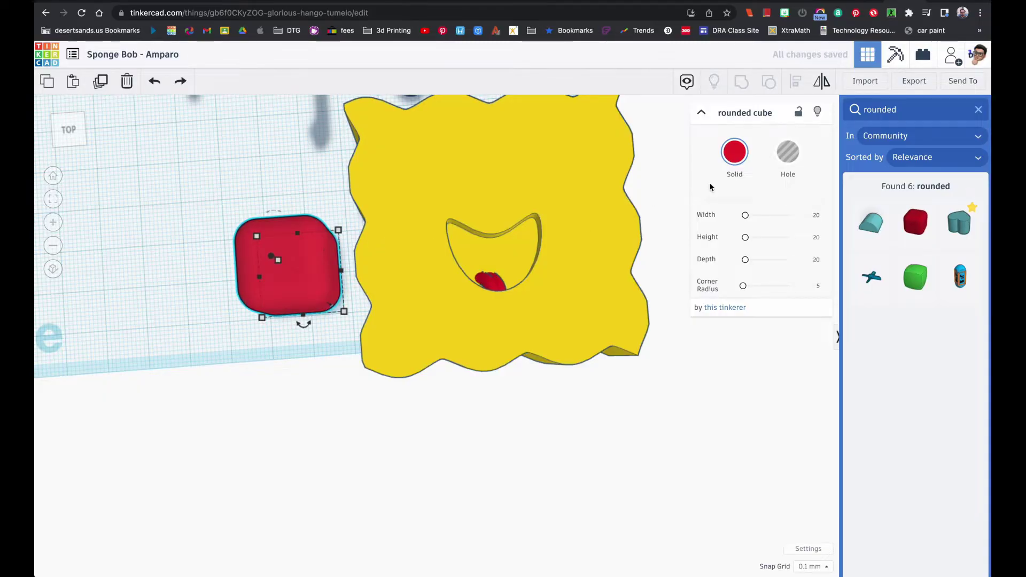
{"action": "left_click", "coordinate": [730, 158]}
{"action": "left_click", "coordinate": [926, 234]}
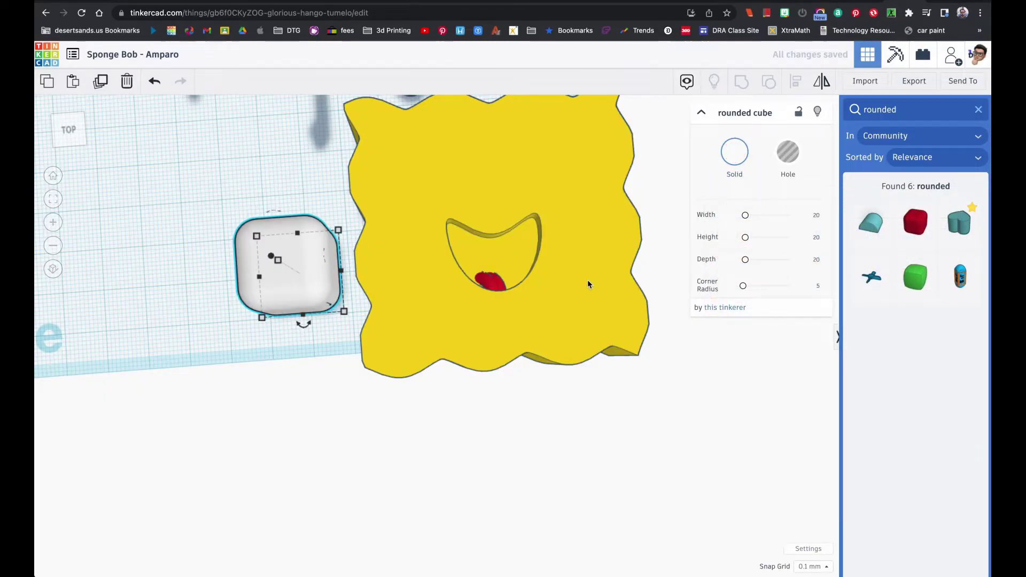
- Reduce the white rounded cube's height to 8.40 mm and shrink its footprint to about 10.7 mm square
{"action": "right_click_drag", "start_coordinate": [265, 269], "coordinate": [288, 275]}
{"action": "left_click_drag", "start_coordinate": [291, 285], "coordinate": [297, 312]}
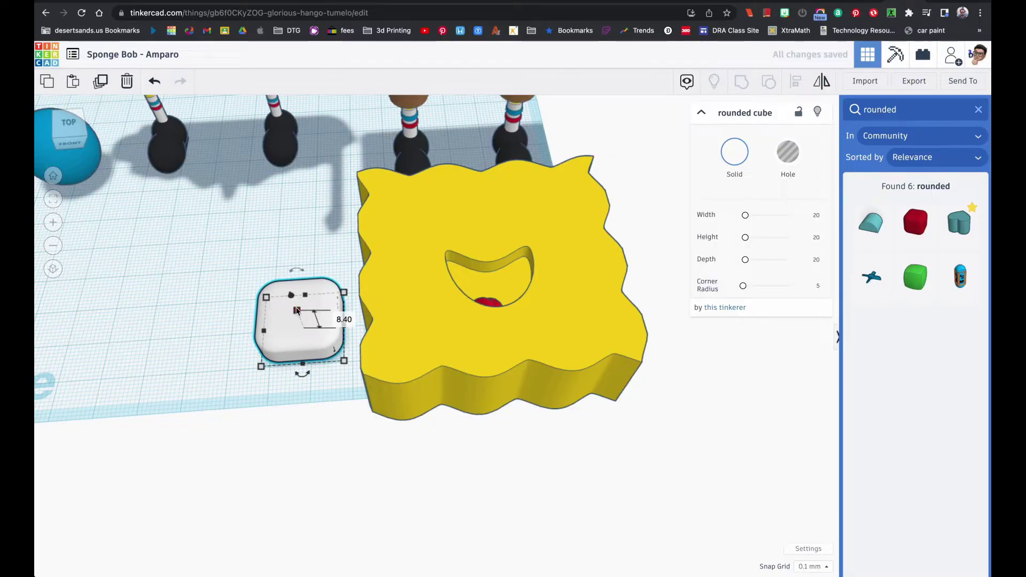
{"action": "left_click_drag", "start_coordinate": [342, 293], "coordinate": [368, 307]}
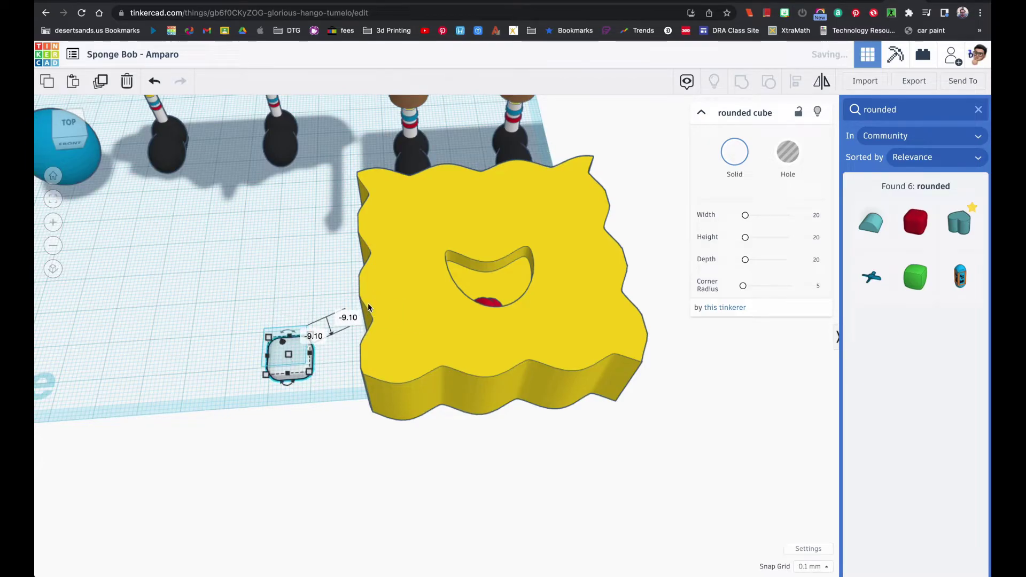
- Move the white rounded cube to the mouth's upper edge and lower it 3.6 mm into the recess as a tooth
{"action": "left_click_drag", "start_coordinate": [288, 351], "coordinate": [490, 267]}
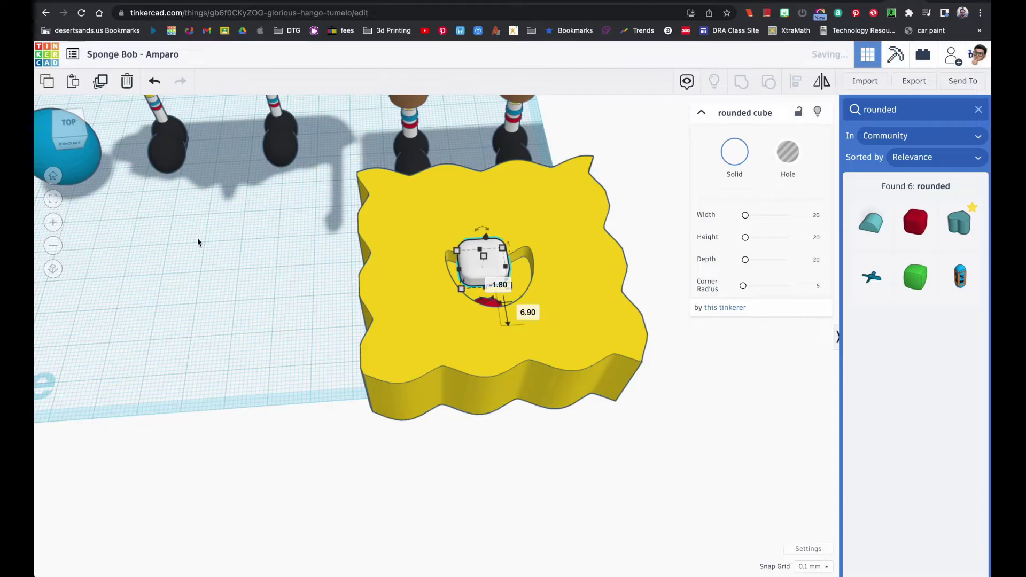
{"action": "left_click", "coordinate": [53, 199]}
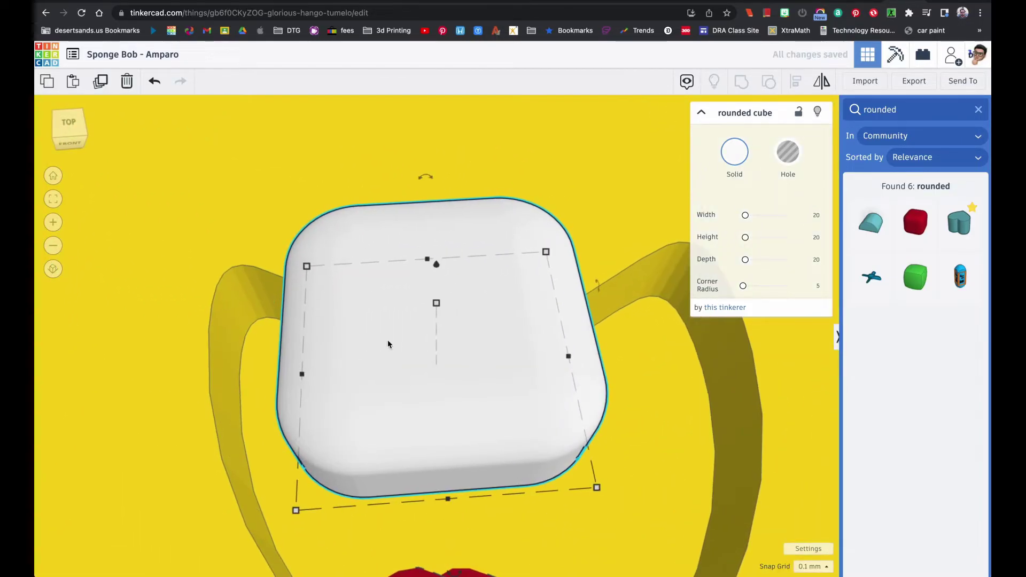
{"action": "scroll", "coordinate": [431, 367], "scroll_direction": "down", "scroll_amount": 5}
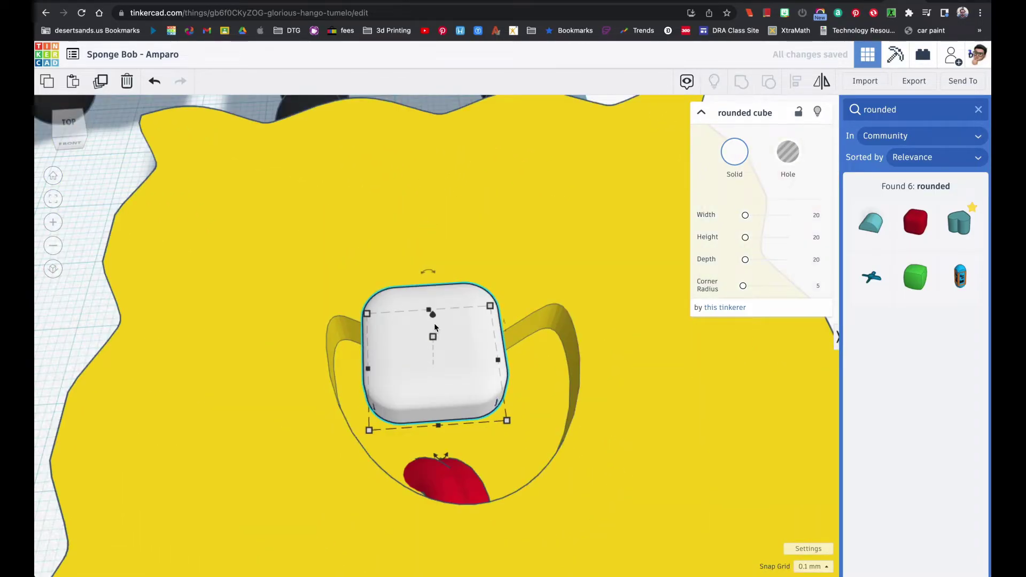
{"action": "left_click_drag", "start_coordinate": [433, 318], "coordinate": [435, 343]}
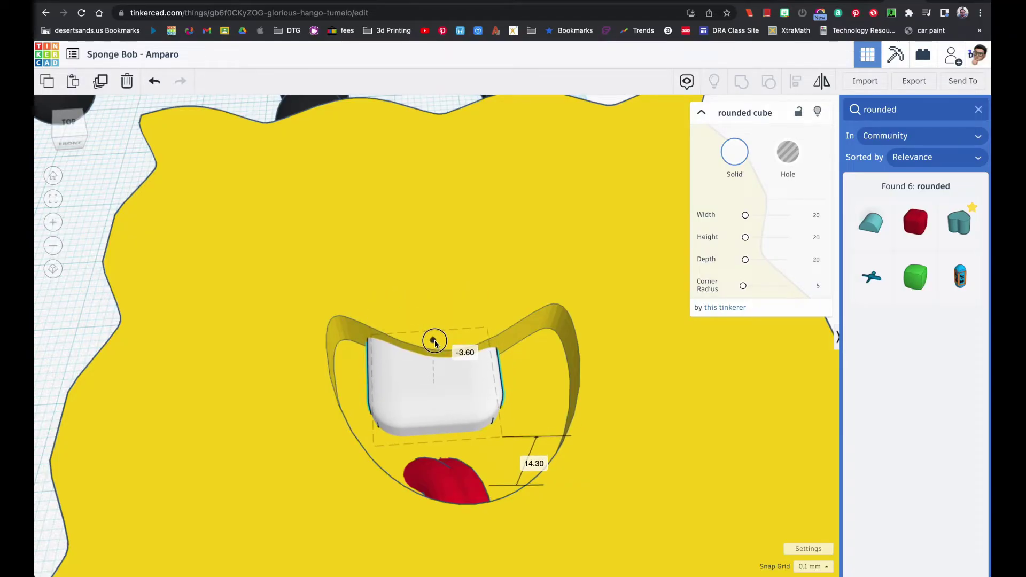
{"action": "right_click_drag", "start_coordinate": [434, 343], "coordinate": [481, 362]}
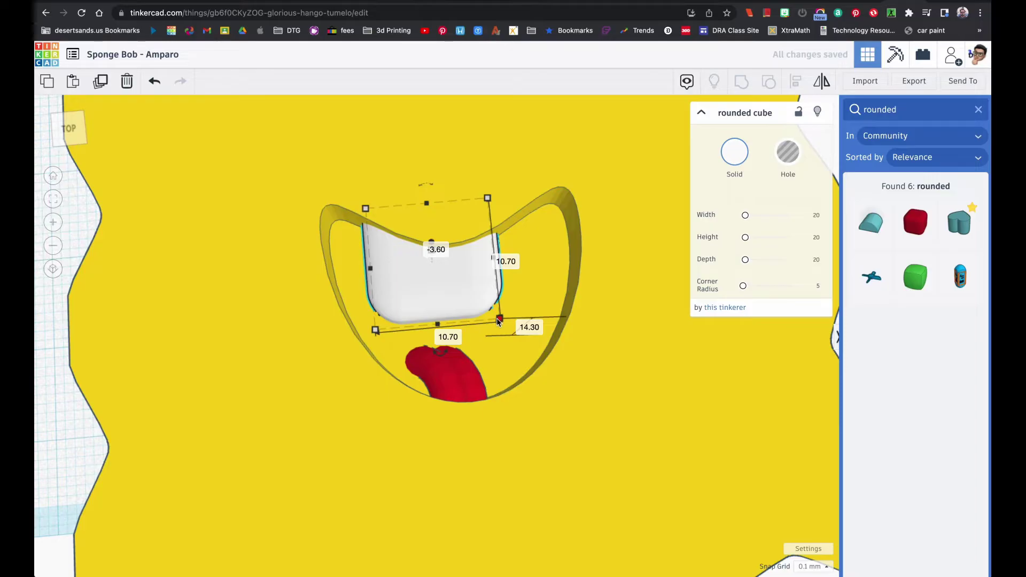
- Resize the tooth to 7 × 7 mm and reposition it slightly further down the mouth, raised by 1.8 mm
{"action": "left_click_drag", "start_coordinate": [497, 319], "coordinate": [395, 283], "text": "shift"}
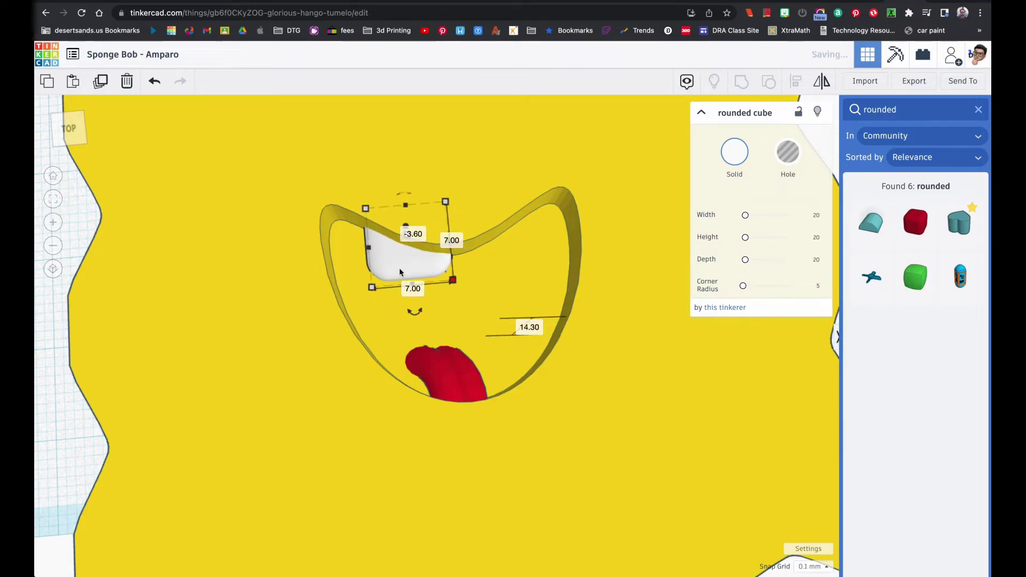
{"action": "right_click_drag", "start_coordinate": [430, 240], "coordinate": [417, 254]}
{"action": "key", "text": "Down"}
{"action": "key", "text": "Down"}
{"action": "key", "text": "Down"}
{"action": "key", "text": "Down"}
{"action": "key", "text": "Down"}
{"action": "key", "text": "Down"}
{"action": "key", "text": "Down"}
{"action": "key", "text": "Down"}
{"action": "key", "text": "Down"}
{"action": "key", "text": "Down"}
{"action": "key", "text": "Down"}
{"action": "key", "text": "Down"}
{"action": "key", "text": "Down"}
{"action": "key", "text": "Down"}
{"action": "key", "text": "Down"}
{"action": "key", "text": "Down"}
{"action": "key", "text": "Down"}
{"action": "key", "text": "Down"}
{"action": "key", "text": "Down"}
{"action": "key", "text": "Down"}
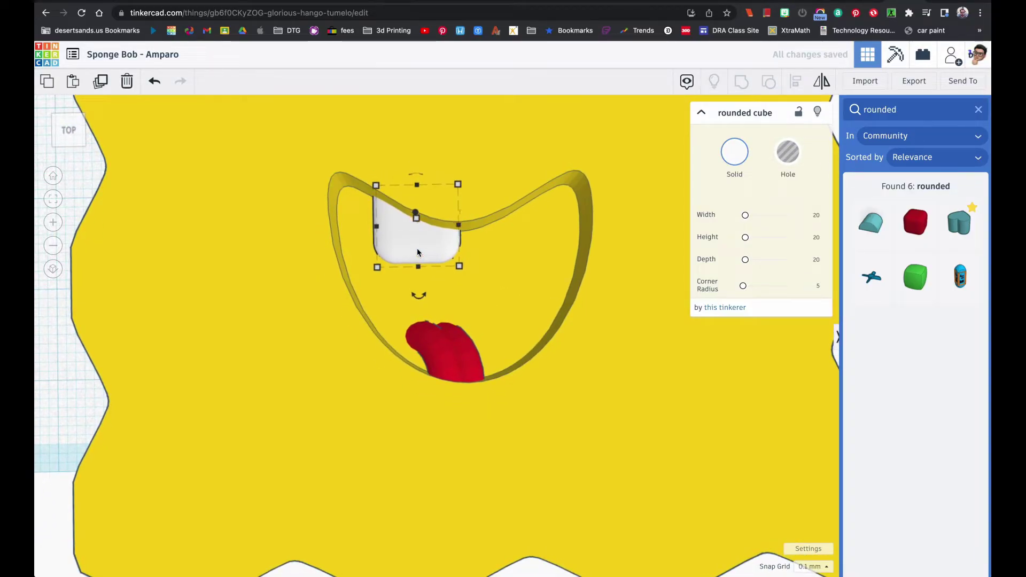
{"action": "mouse_move", "coordinate": [475, 280]}
{"action": "right_mouse_down"}
{"action": "mouse_move", "coordinate": [471, 300]}
{"action": "mouse_move", "coordinate": [473, 274]}
{"action": "right_mouse_up"}
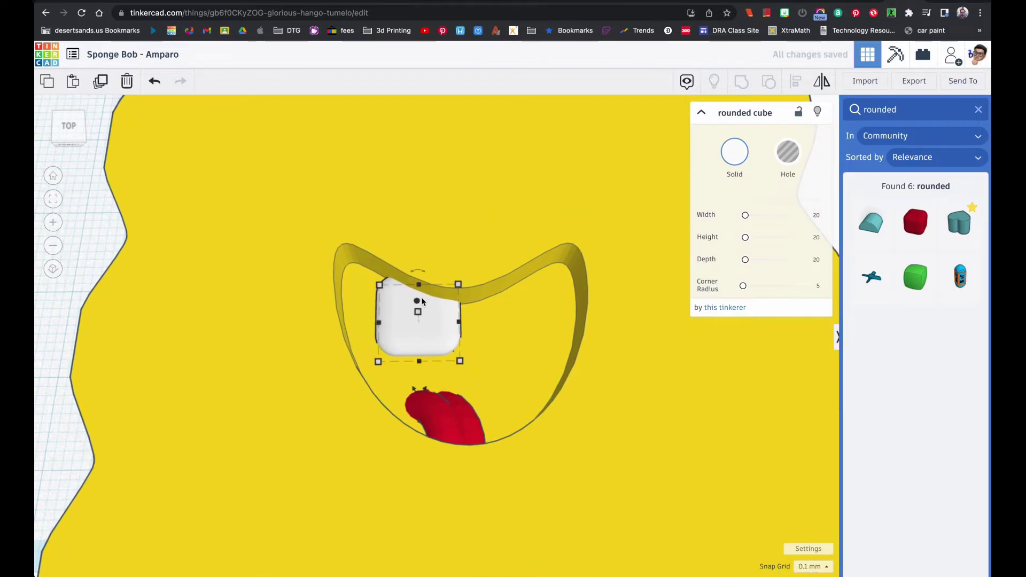
{"action": "mouse_move", "coordinate": [418, 303]}
{"action": "left_mouse_down"}
{"action": "mouse_move", "coordinate": [419, 294]}
{"action": "mouse_move", "coordinate": [424, 304]}
{"action": "left_mouse_up"}
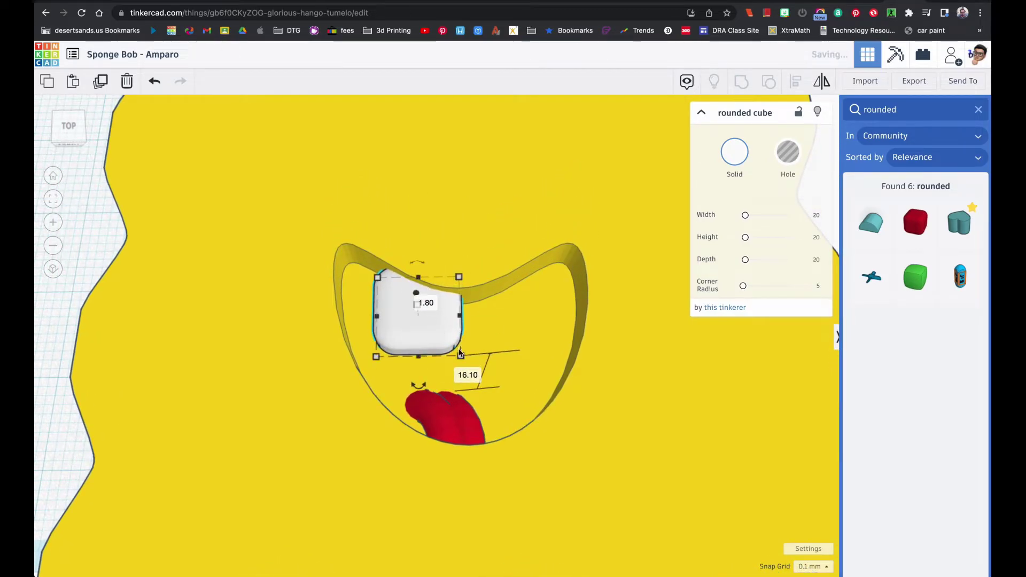
- Set the white tooth's width to 5 mm and nudge it slightly right along the mouth's upper edge
{"action": "mouse_move", "coordinate": [460, 356]}
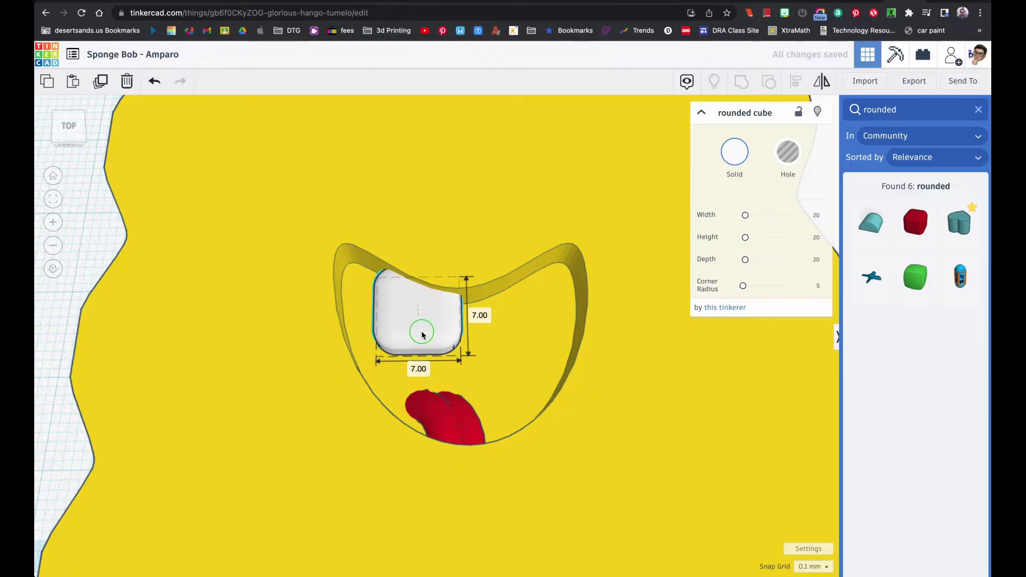
{"action": "scroll", "coordinate": [421, 335], "scroll_direction": "down", "scroll_amount": 6}
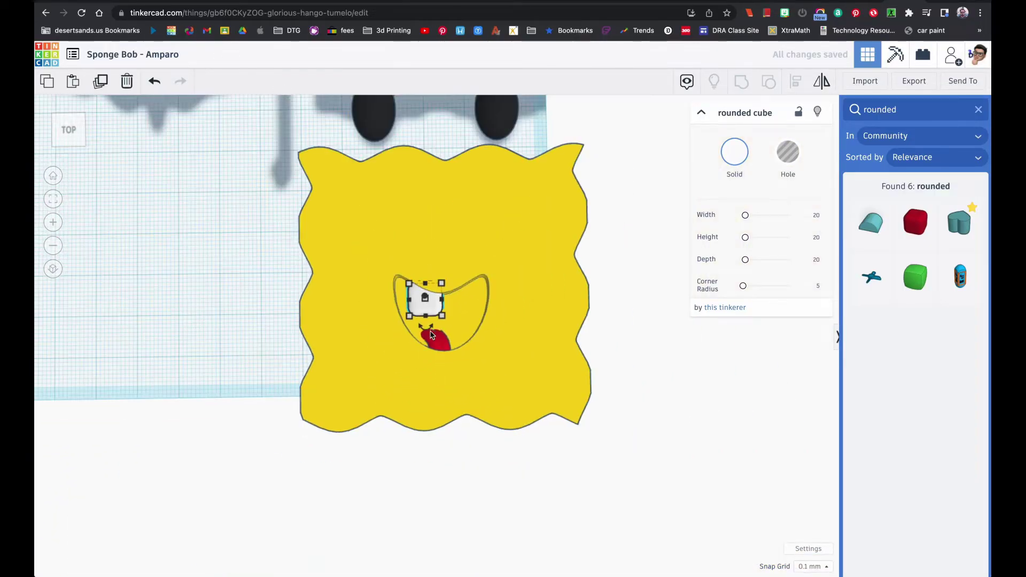
{"action": "mouse_move", "coordinate": [440, 318]}
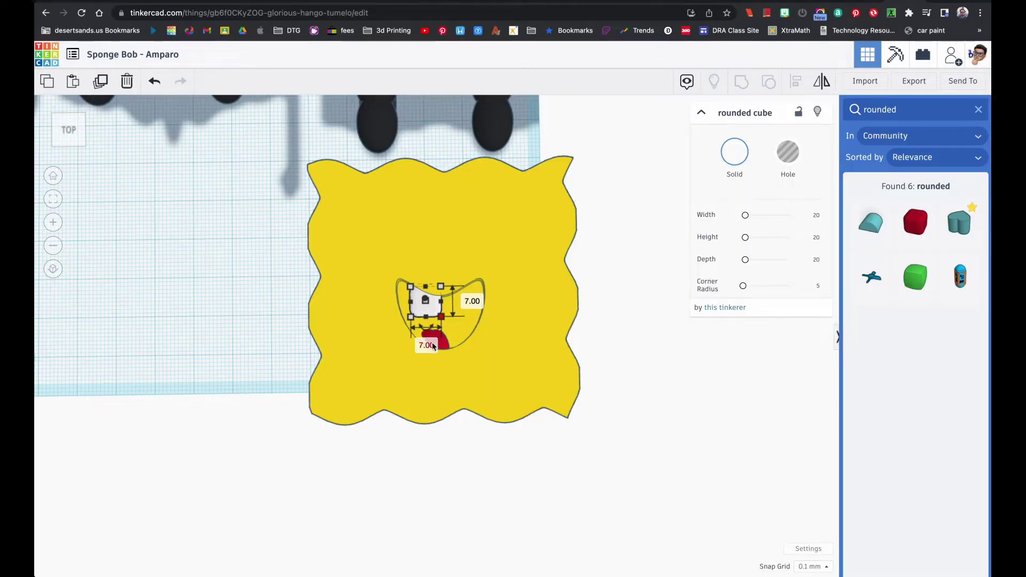
{"action": "key", "text": "Return"}
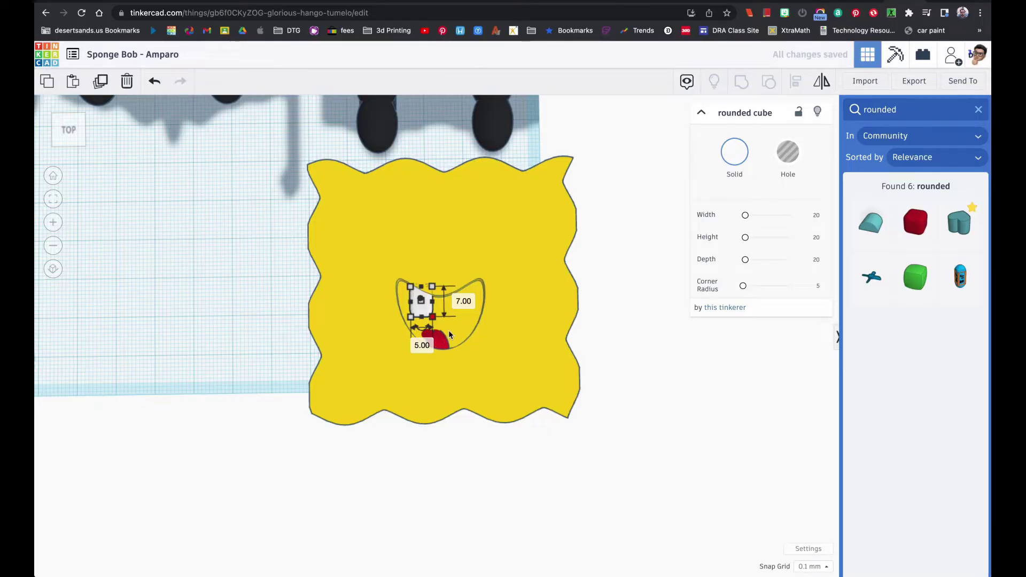
{"action": "key", "text": "Right"}
{"action": "key", "text": "Right"}
{"action": "key", "text": "Right"}
{"action": "key", "text": "Right"}
{"action": "key", "text": "Right"}
{"action": "key", "text": "Right"}
{"action": "key", "text": "Right"}
{"action": "key", "text": "Right"}
{"action": "key", "text": "Right"}
{"action": "key", "text": "Right"}
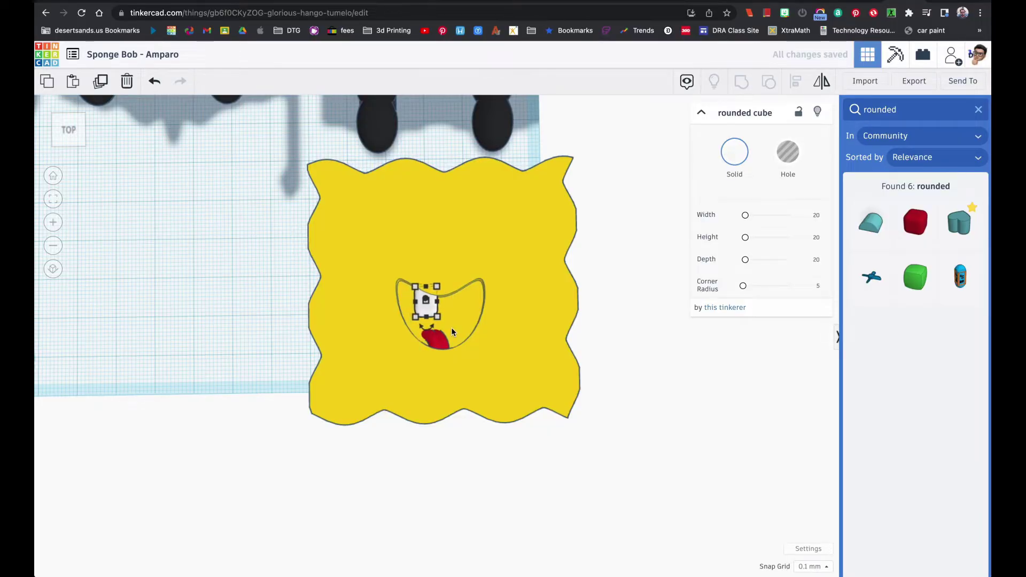
- Duplicate the tooth and move the copy right along the mouth, leaving a small gap between the two teeth
{"action": "key", "text": "Right"}
{"action": "key", "text": "Right"}
{"action": "key", "text": "Right"}
{"action": "key", "text": "Right"}
{"action": "key", "text": "Right"}
{"action": "key", "text": "Right"}
{"action": "key", "text": "Right"}
{"action": "key", "text": "Right"}
{"action": "key", "text": "Right"}
{"action": "key", "text": "Right"}
{"action": "key", "text": "Right"}
{"action": "key", "text": "Right"}
{"action": "key", "text": "Right"}
{"action": "key", "text": "Right"}
{"action": "key", "text": "Right"}
{"action": "key", "text": "Right"}
{"action": "key", "text": "Right"}
{"action": "key", "text": "Right"}
{"action": "key", "text": "Right"}
{"action": "key", "text": "Right"}
{"action": "key", "text": "Right"}
{"action": "key", "text": "Right"}
{"action": "key", "text": "Right"}
{"action": "key", "text": "Right"}
{"action": "key", "text": "Right"}
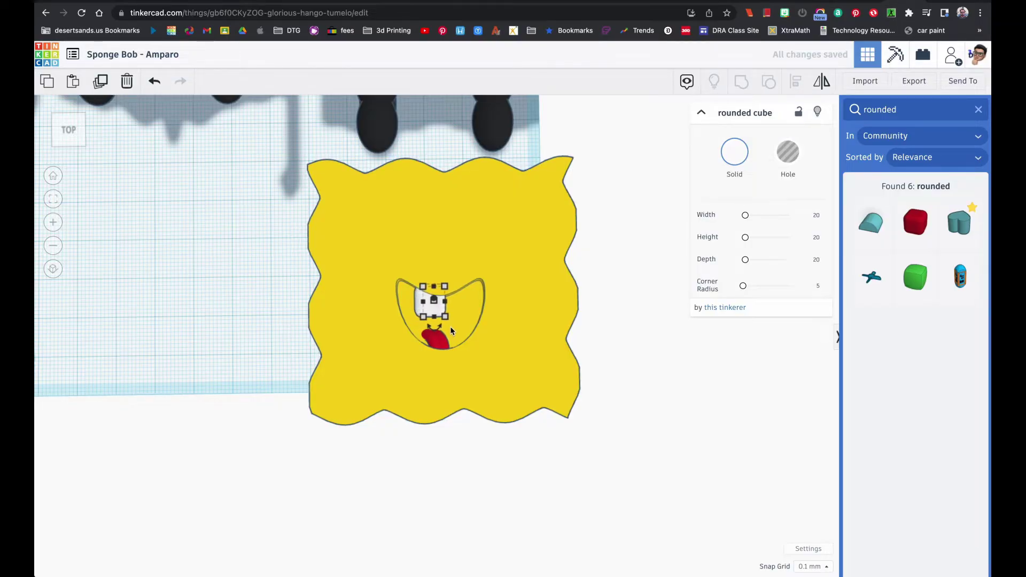
{"action": "key", "text": "Right"}
{"action": "key", "text": "Right"}
{"action": "key", "text": "Right"}
{"action": "key", "text": "Right"}
{"action": "key", "text": "Right"}
{"action": "key", "text": "Right"}
{"action": "key", "text": "Right"}
{"action": "key", "text": "Right"}
{"action": "key", "text": "Right"}
{"action": "key", "text": "Right"}
{"action": "key", "text": "Right"}
{"action": "key", "text": "Right"}
{"action": "key", "text": "Right"}
{"action": "key", "text": "Right"}
{"action": "key", "text": "Right"}
{"action": "key", "text": "Right"}
{"action": "key", "text": "Right"}
{"action": "key", "text": "Right"}
{"action": "key", "text": "Right"}
{"action": "key", "text": "Right"}
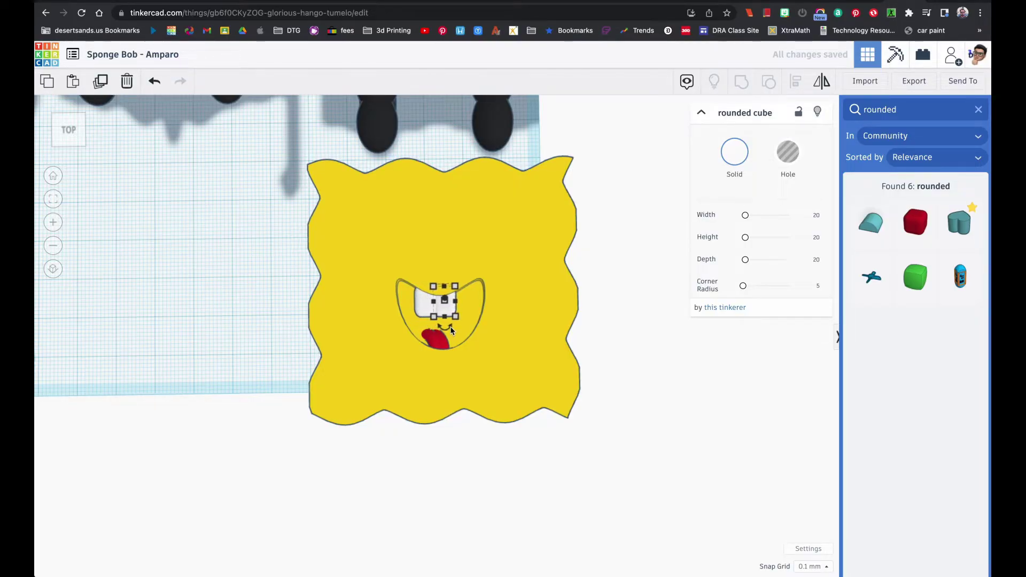
{"action": "key", "text": "Right"}
{"action": "key", "text": "Right"}
{"action": "key", "text": "Right"}
{"action": "key", "text": "Right"}
{"action": "key", "text": "Right"}
{"action": "key", "text": "Right"}
{"action": "key", "text": "Right"}
{"action": "key", "text": "Right"}
{"action": "key", "text": "Right"}
{"action": "key", "text": "Right"}
{"action": "key", "text": "Right"}
{"action": "key", "text": "Right"}
{"action": "key", "text": "Right"}
{"action": "key", "text": "Right"}
{"action": "key", "text": "Right"}
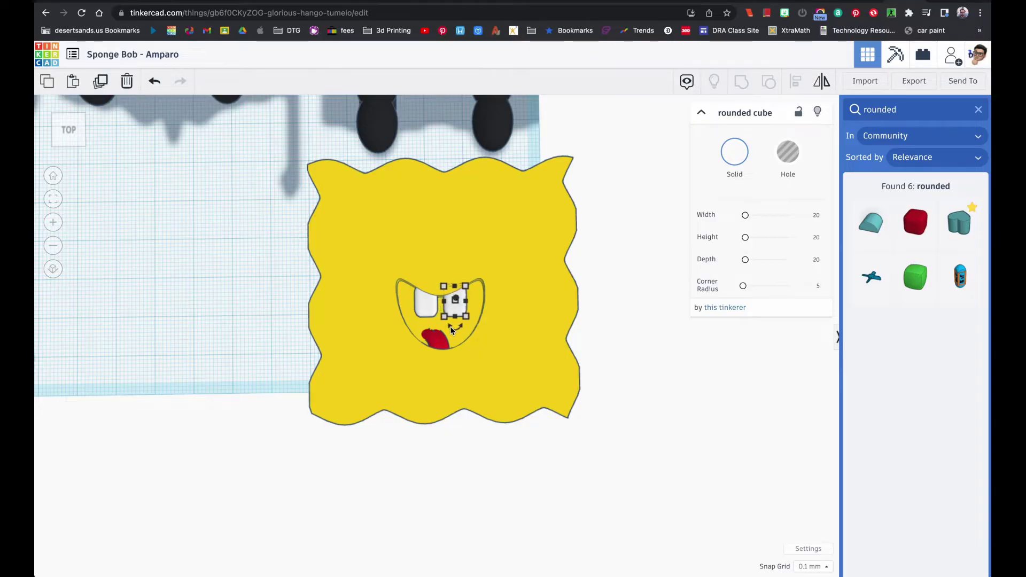
{"action": "left_click", "coordinate": [268, 334]}
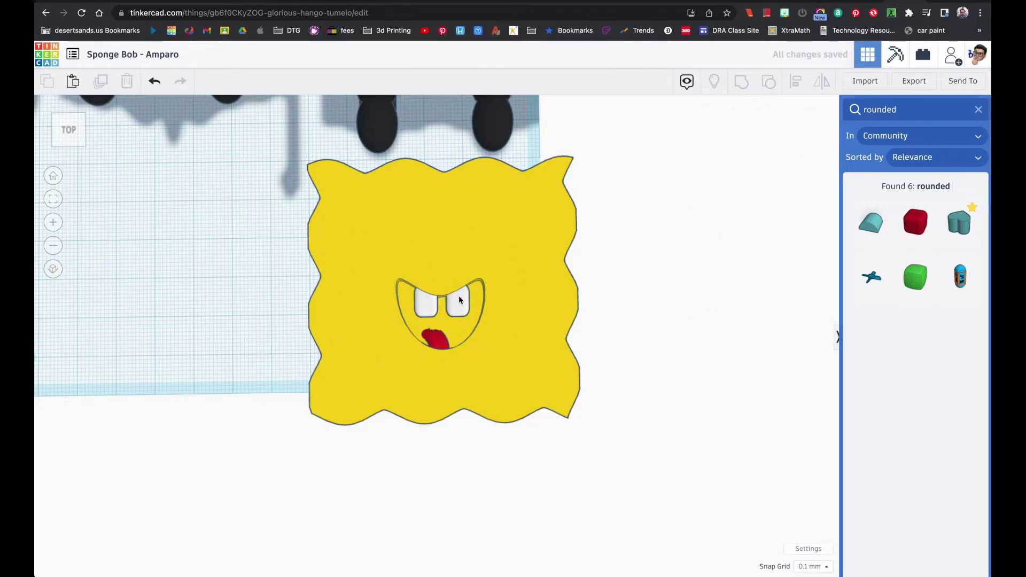
- Clear the shape search, place a torus on the workplane beside the body and colour it yellow
{"action": "scroll", "coordinate": [419, 316], "scroll_direction": "down", "scroll_amount": 3}
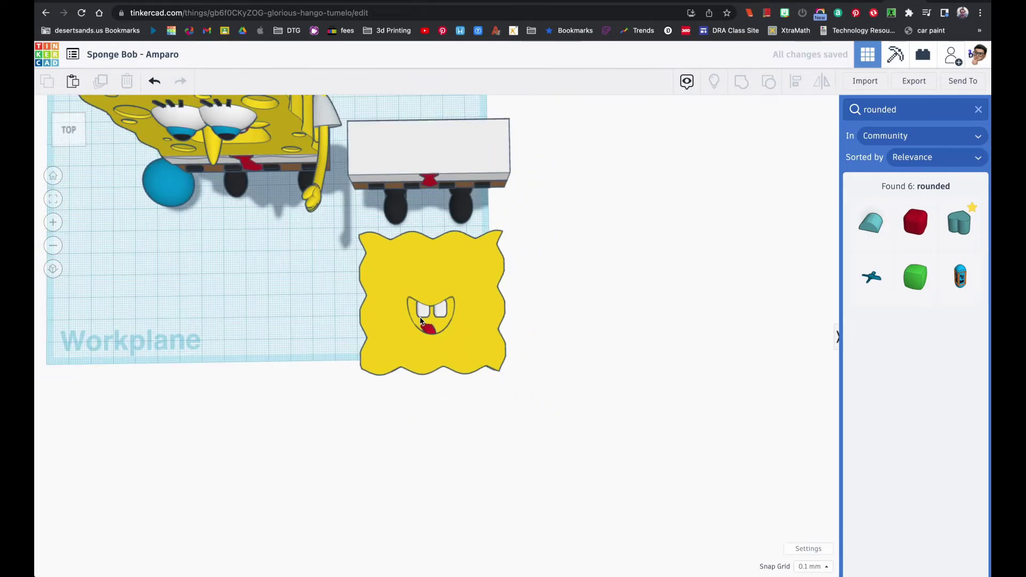
{"action": "right_click_drag", "start_coordinate": [293, 307], "coordinate": [280, 213]}
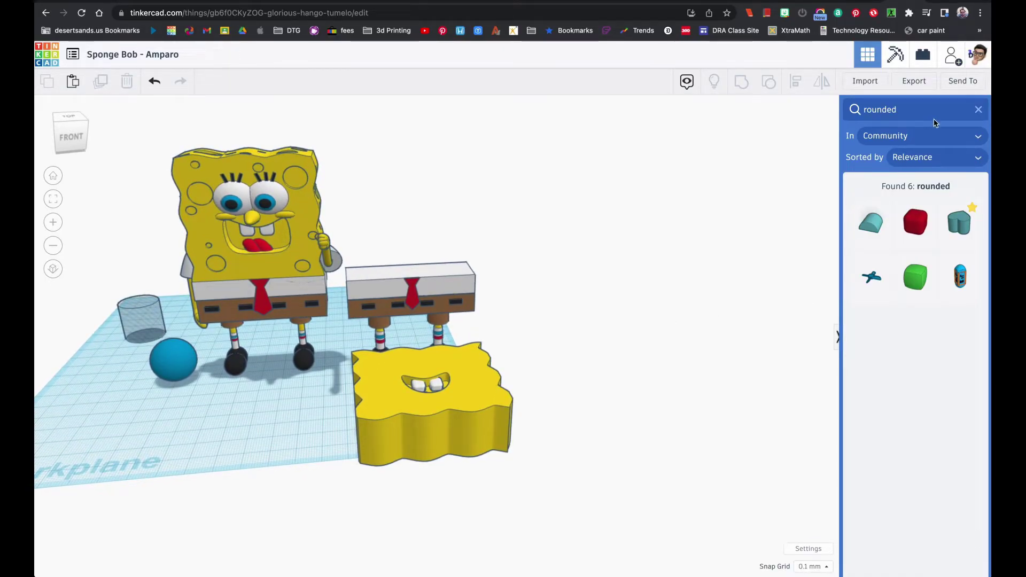
{"action": "left_click", "coordinate": [979, 110]}
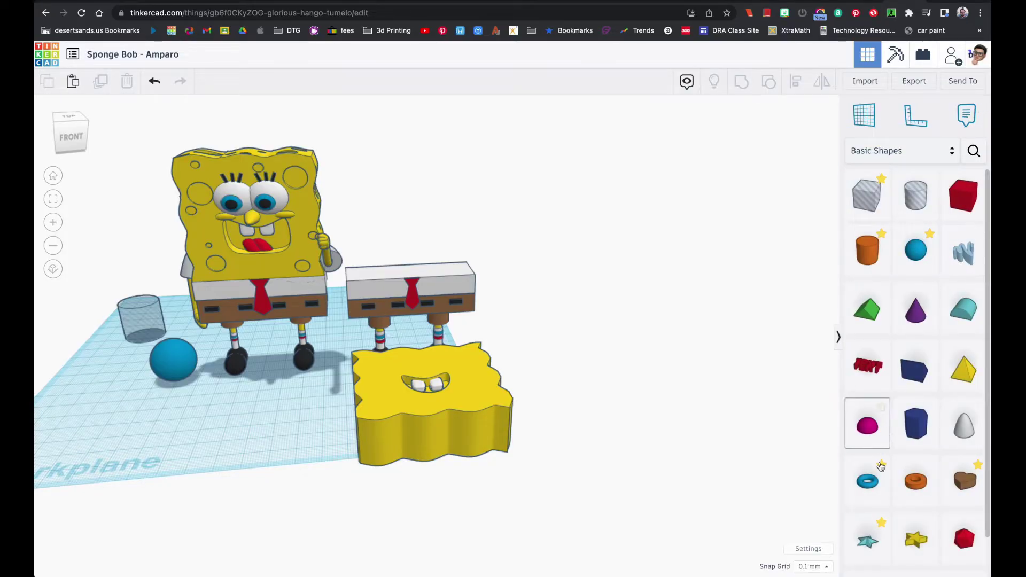
{"action": "left_click_drag", "start_coordinate": [866, 504], "coordinate": [322, 434]}
{"action": "left_click", "coordinate": [734, 152]}
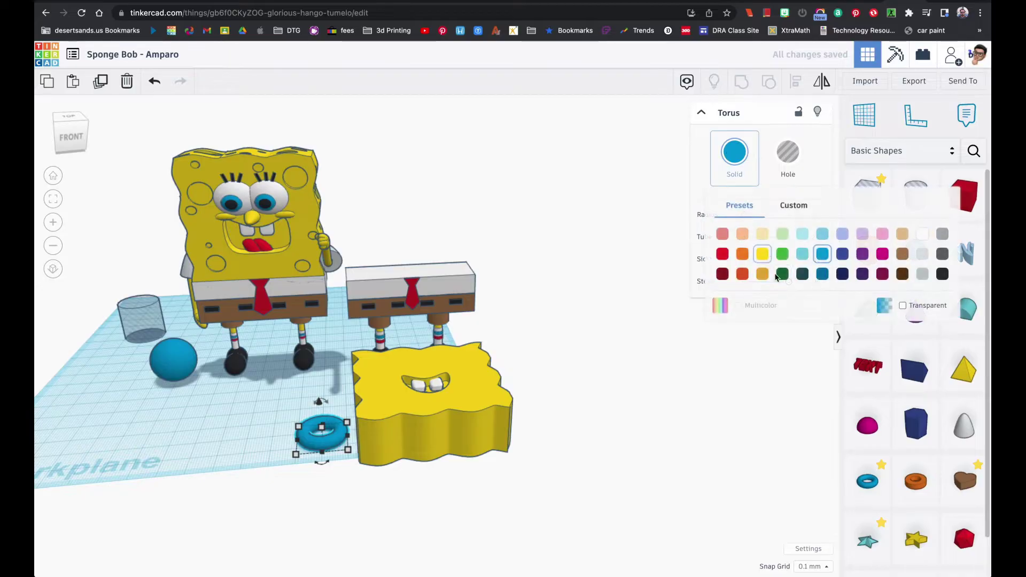
{"action": "left_click", "coordinate": [762, 254]}
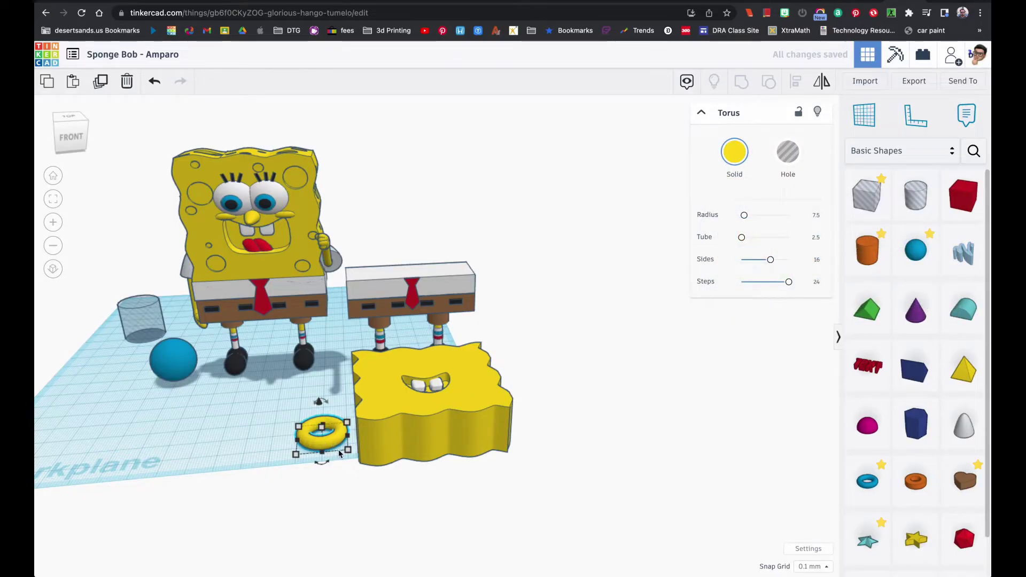
- Shrink the yellow torus to 8.50 × 8.50 mm and place it on the body's face beside the mouth's left corner
{"action": "left_click_drag", "start_coordinate": [347, 451], "coordinate": [311, 392]}
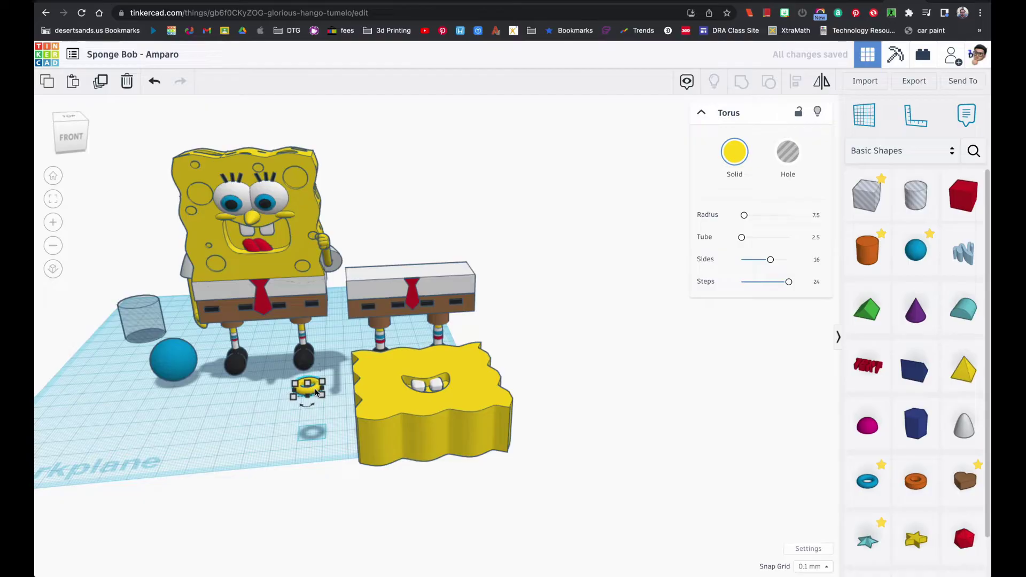
{"action": "left_click", "coordinate": [53, 200]}
{"action": "left_click_drag", "start_coordinate": [376, 347], "coordinate": [810, 334]}
{"action": "scroll", "coordinate": [674, 353], "scroll_direction": "down", "scroll_amount": 5}
{"action": "scroll", "coordinate": [783, 332], "scroll_direction": "up", "scroll_amount": 3}
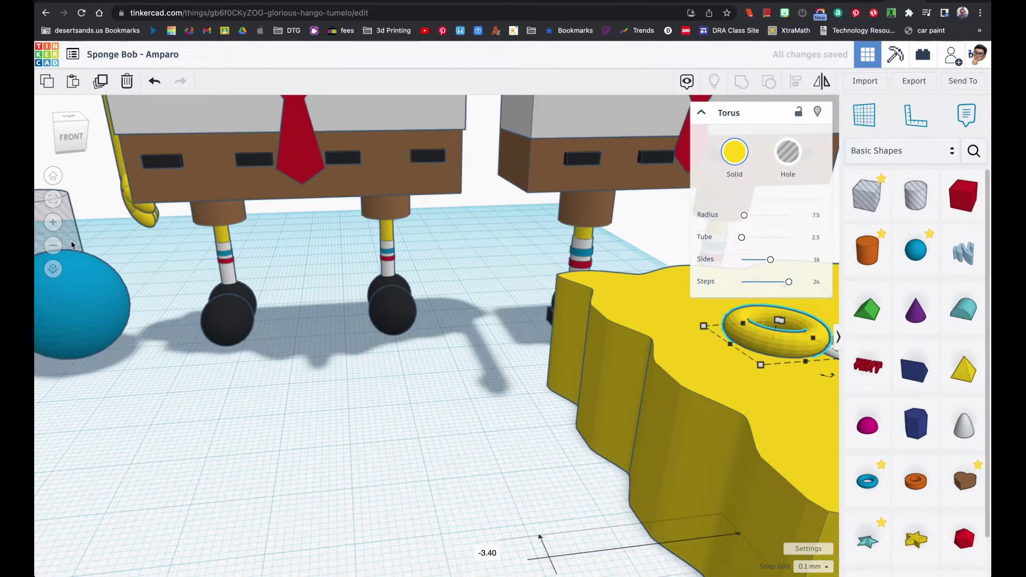
{"action": "left_click", "coordinate": [57, 207]}
{"action": "scroll", "coordinate": [382, 303], "scroll_direction": "down", "scroll_amount": 4}
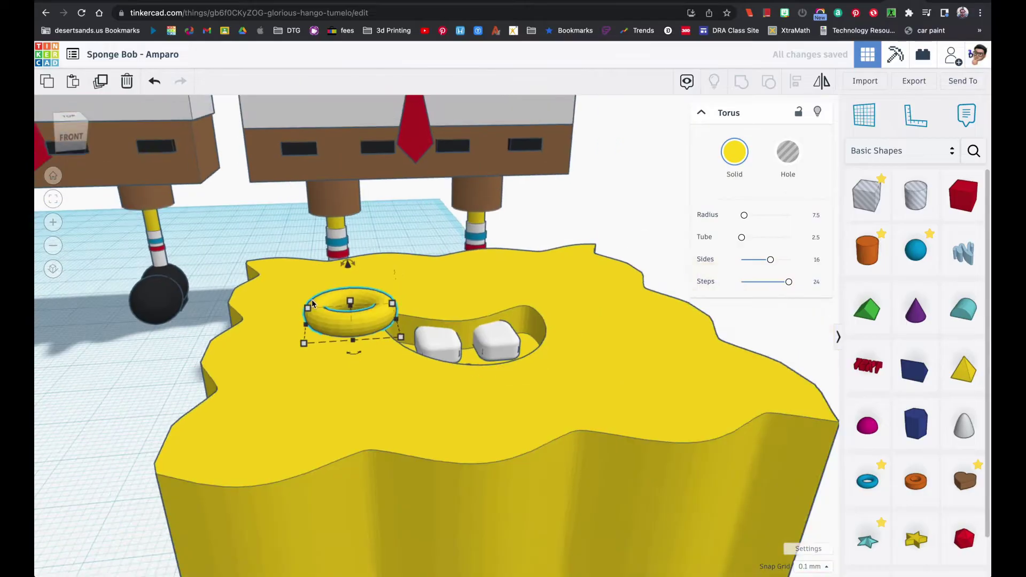
{"action": "right_click_drag", "start_coordinate": [382, 303], "coordinate": [343, 344]}
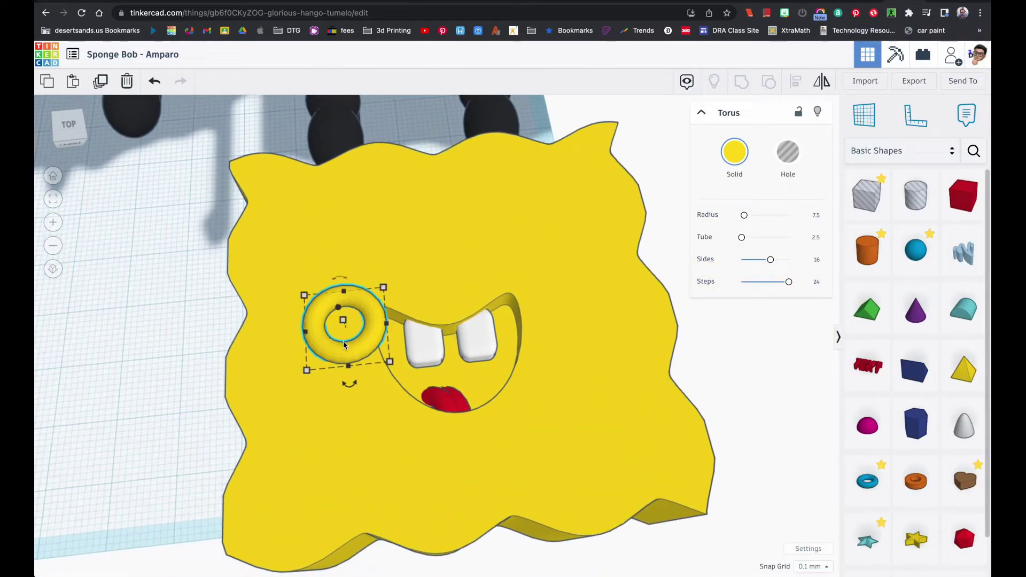
{"action": "left_click_drag", "start_coordinate": [308, 371], "coordinate": [327, 352]}
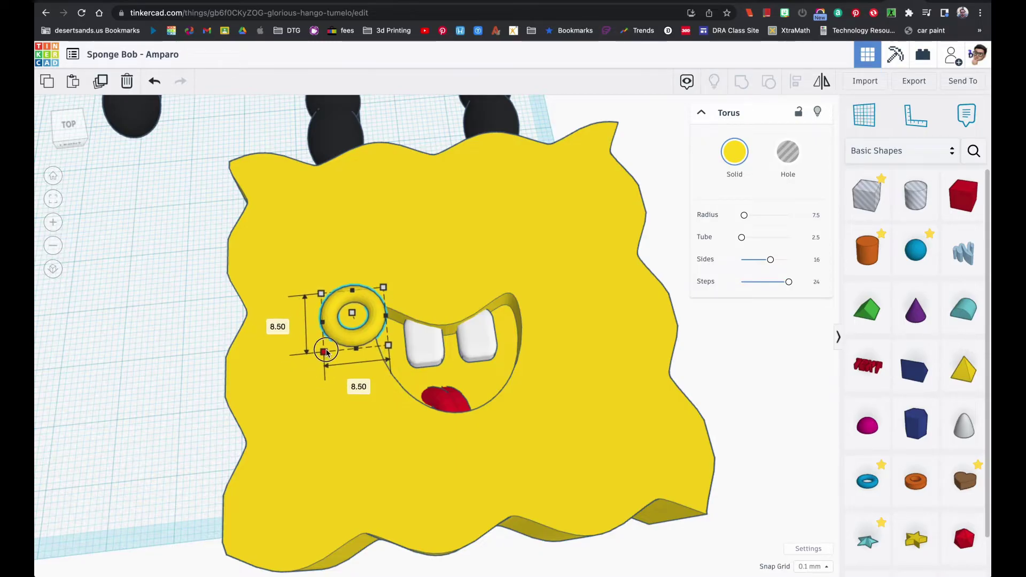
- Stand the torus upright above the mouth's left corner and lower it 3.06 mm into the face as a cheek arch
{"action": "right_click_drag", "start_coordinate": [384, 344], "coordinate": [436, 238]}
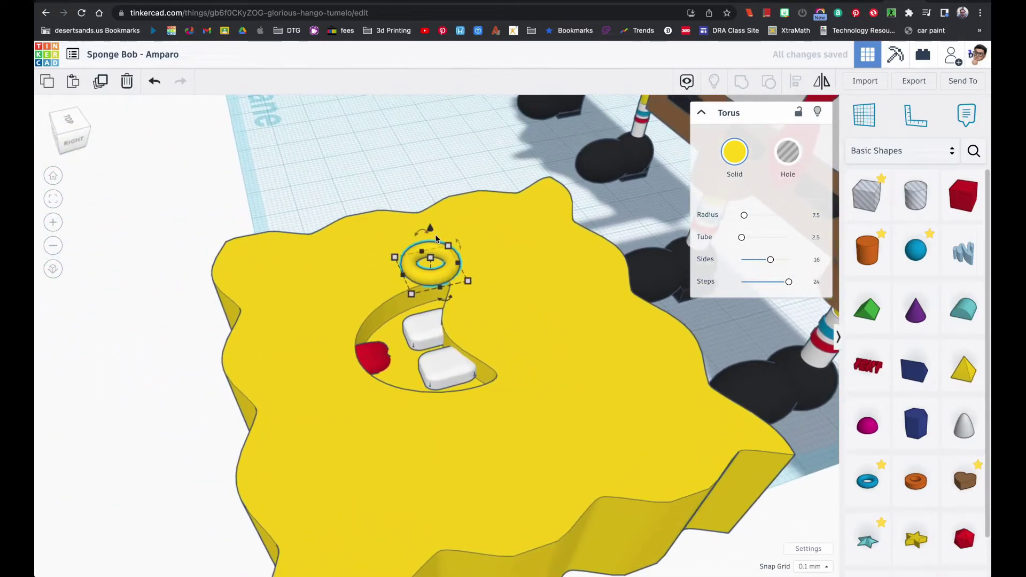
{"action": "left_click_drag", "start_coordinate": [430, 229], "coordinate": [491, 227]}
{"action": "right_click_drag", "start_coordinate": [344, 286], "coordinate": [385, 297]}
{"action": "left_click_drag", "start_coordinate": [385, 296], "coordinate": [411, 290]}
{"action": "left_click_drag", "start_coordinate": [385, 235], "coordinate": [389, 257]}
- Switch to the SpongeBob reference picture and examine the cheek above the mouth's corner, returning to Tinkercad when done
{"action": "key", "text": "super+Tab"}
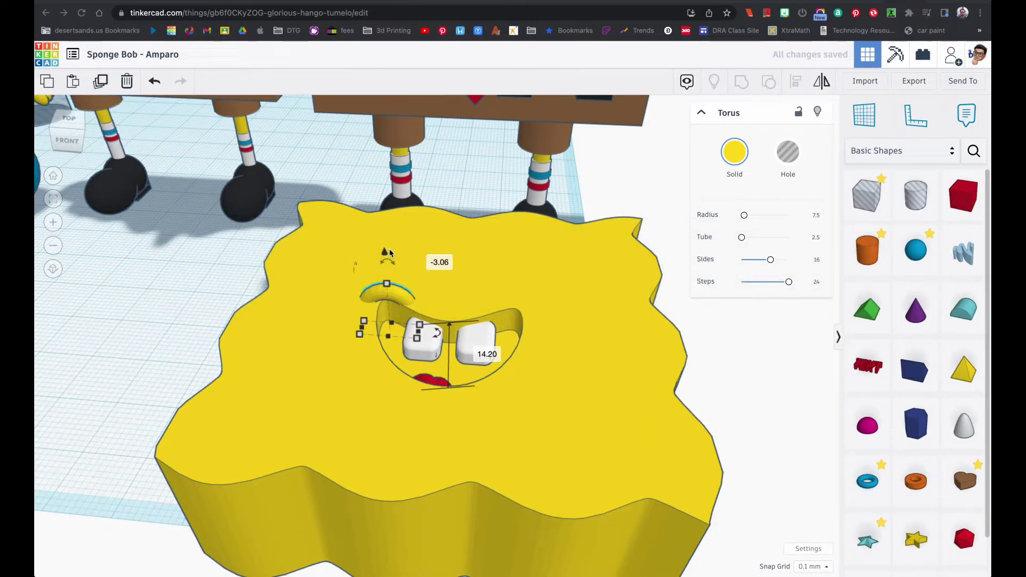
{"action": "key", "text": "super+Tab"}
{"action": "key", "text": "super+Tab"}
{"action": "key", "text": "super+Tab"}
{"action": "key", "text": "super+Tab"}
{"action": "key", "text": "super+Tab"}
{"action": "key", "text": "super+Tab"}
{"action": "key", "text": "super+Tab"}
{"action": "key", "text": "super+Tab"}
{"action": "key", "text": "super+Tab"}
{"action": "key", "text": "super+Tab"}
{"action": "key", "text": "super+Tab"}
{"action": "key", "text": "super+Tab"}
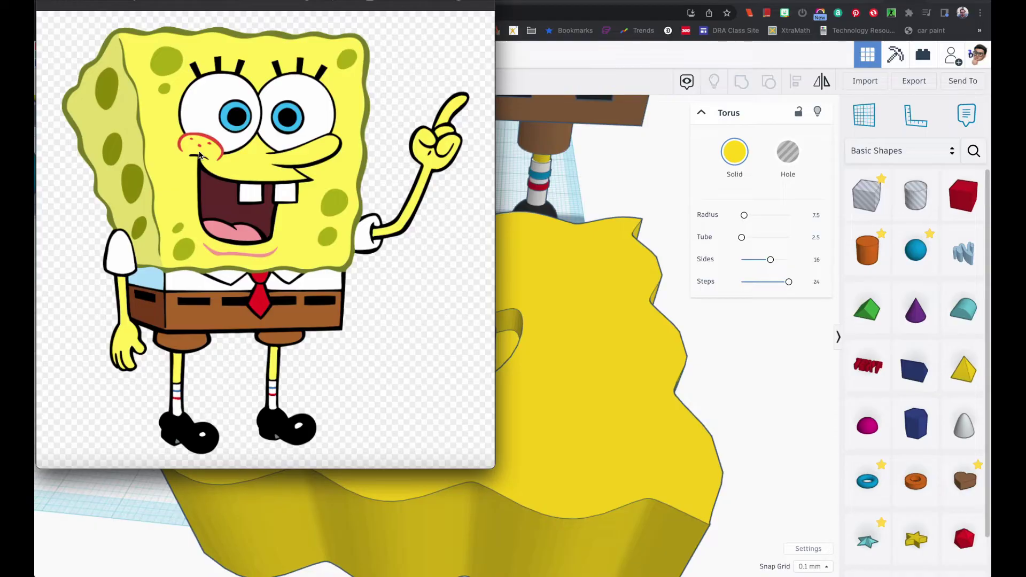
{"action": "key", "text": "super+Tab"}
{"action": "key", "text": "super+Tab"}
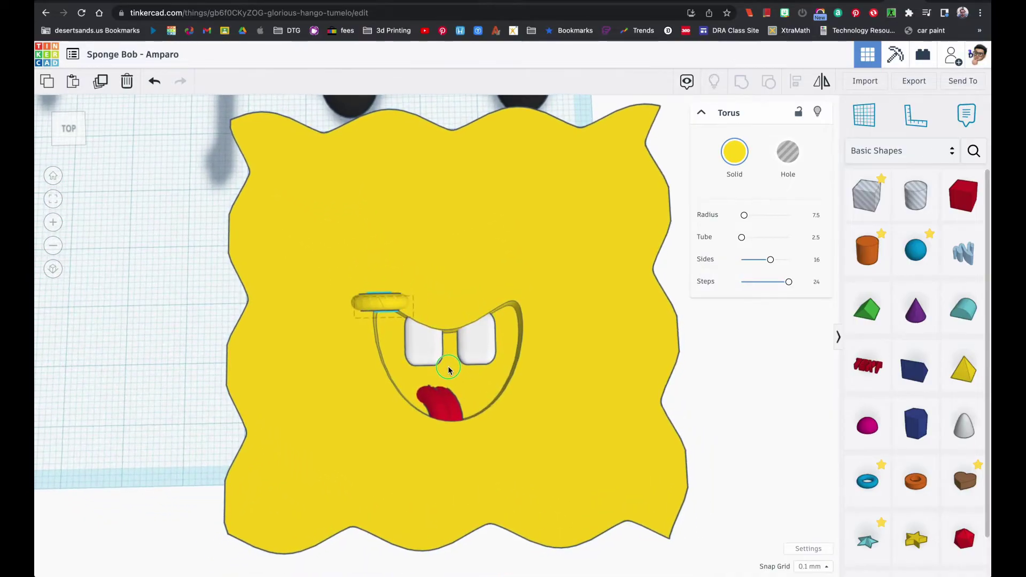
- Tilt the cheek torus slightly so that its arch leans over the face above the mouth's left corner
{"action": "right_click_drag", "start_coordinate": [422, 303], "coordinate": [567, 307]}
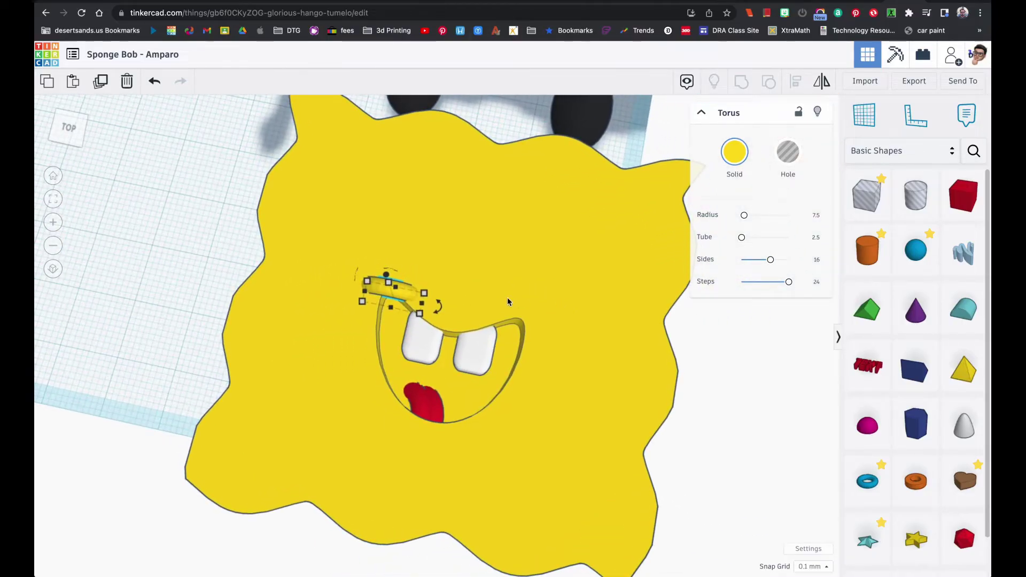
{"action": "right_click_drag", "start_coordinate": [508, 288], "coordinate": [417, 249]}
{"action": "scroll", "coordinate": [411, 249], "scroll_direction": "up", "scroll_amount": 3}
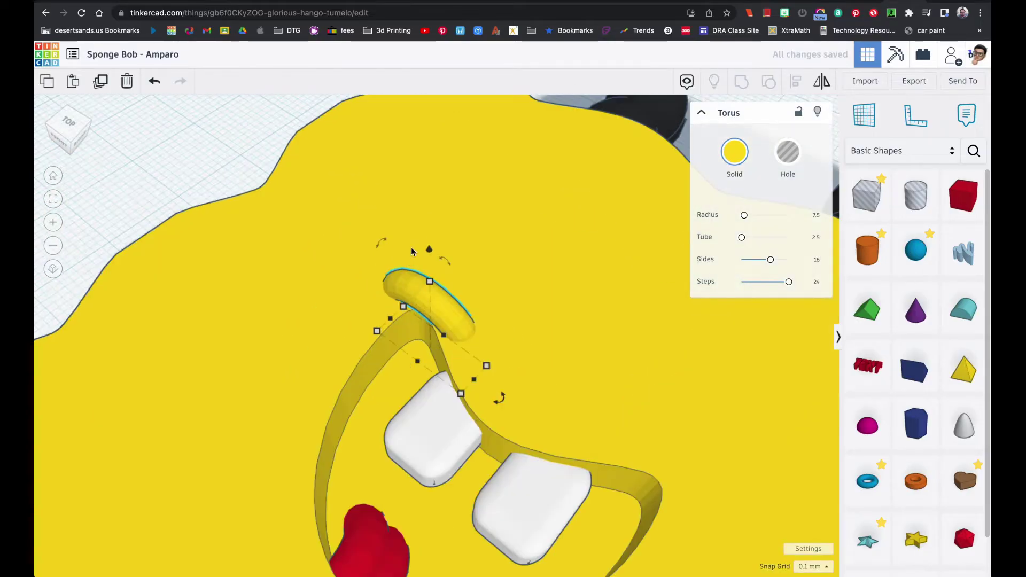
{"action": "left_click_drag", "start_coordinate": [381, 245], "coordinate": [394, 234]}
{"action": "right_click_drag", "start_coordinate": [398, 278], "coordinate": [464, 333]}
{"action": "scroll", "coordinate": [463, 327], "scroll_direction": "down", "scroll_amount": 5}
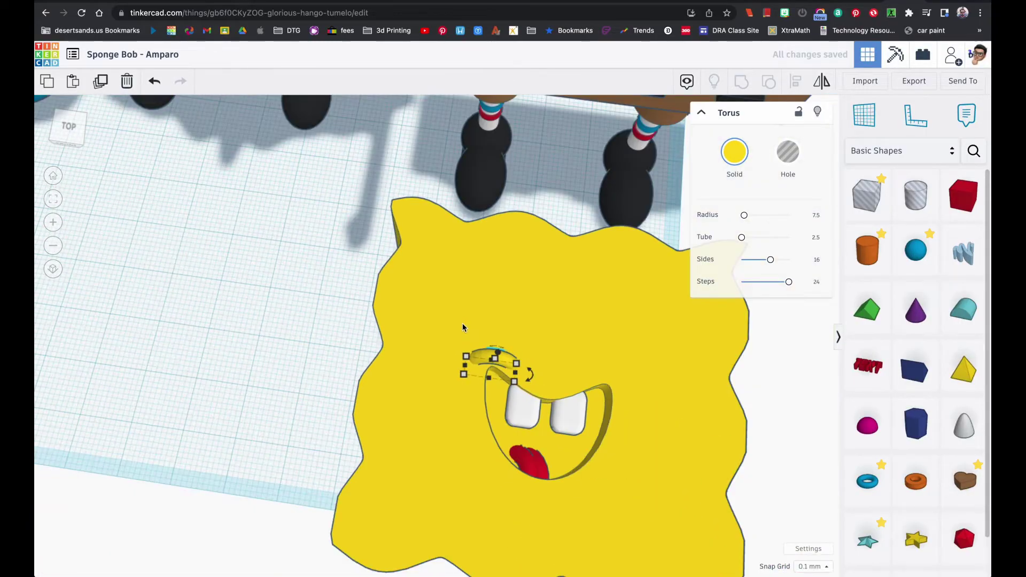
- Lower the tilted cheek torus slightly deeper into the face so that a thinner arch protrudes
{"action": "right_click_drag", "start_coordinate": [502, 359], "coordinate": [250, 277]}
{"action": "left_click", "coordinate": [53, 198]}
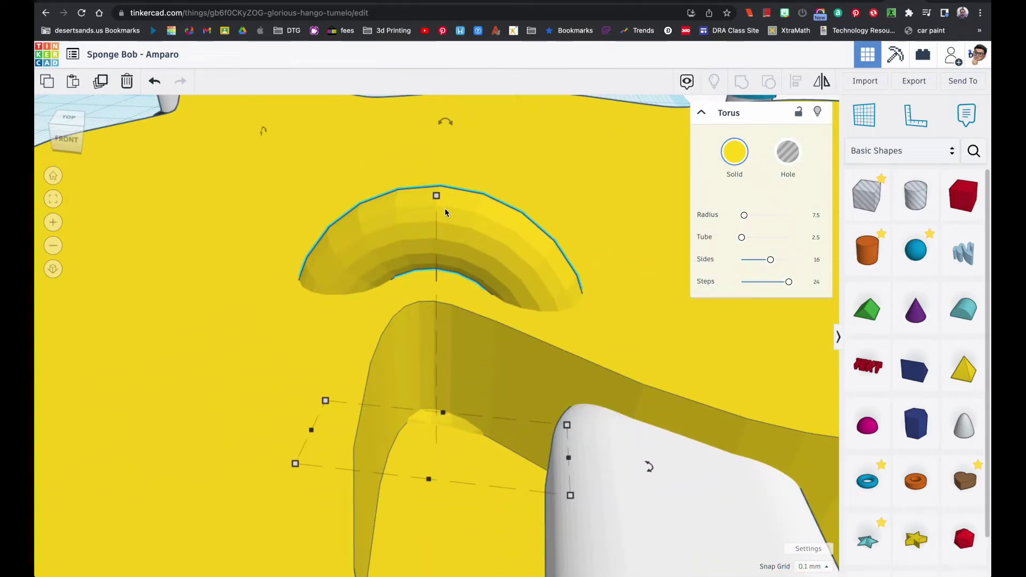
{"action": "scroll", "coordinate": [441, 210], "scroll_direction": "down", "scroll_amount": 5}
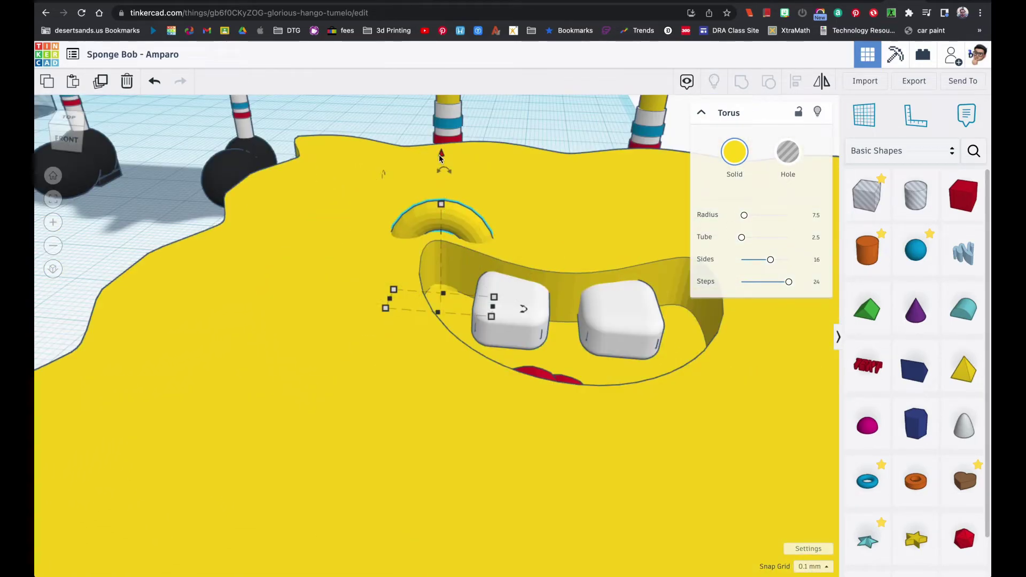
{"action": "left_click_drag", "start_coordinate": [440, 156], "coordinate": [436, 167]}
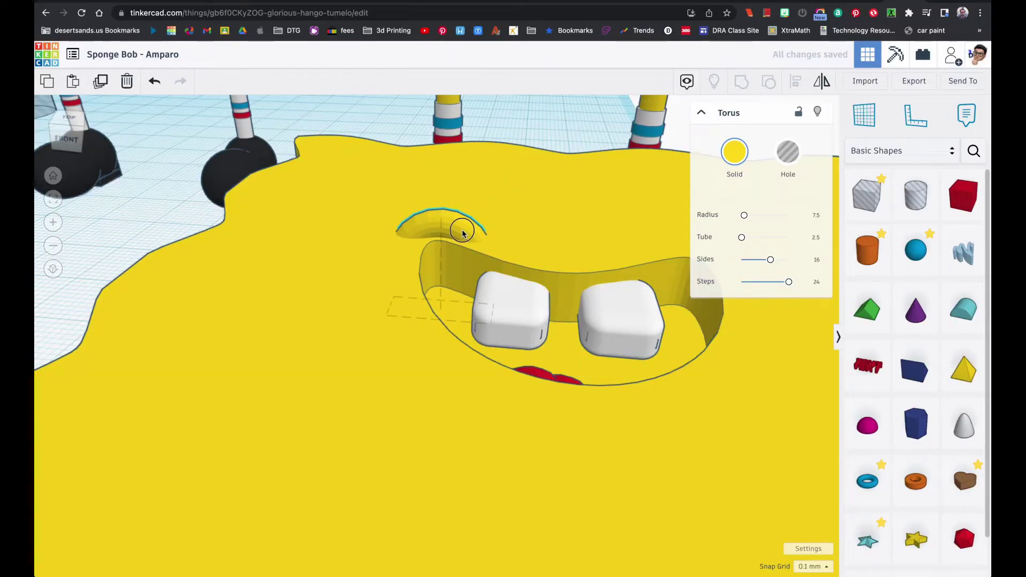
- Duplicate the cheek torus and move the copy across to the mouth's right corner
{"action": "left_click_drag", "start_coordinate": [469, 238], "coordinate": [480, 238]}
{"action": "key", "text": "Right"}
{"action": "key", "text": "Right"}
{"action": "key", "text": "Right"}
{"action": "key", "text": "Right"}
{"action": "key", "text": "Right"}
{"action": "key", "text": "Right"}
{"action": "key", "text": "Right"}
{"action": "key", "text": "Right"}
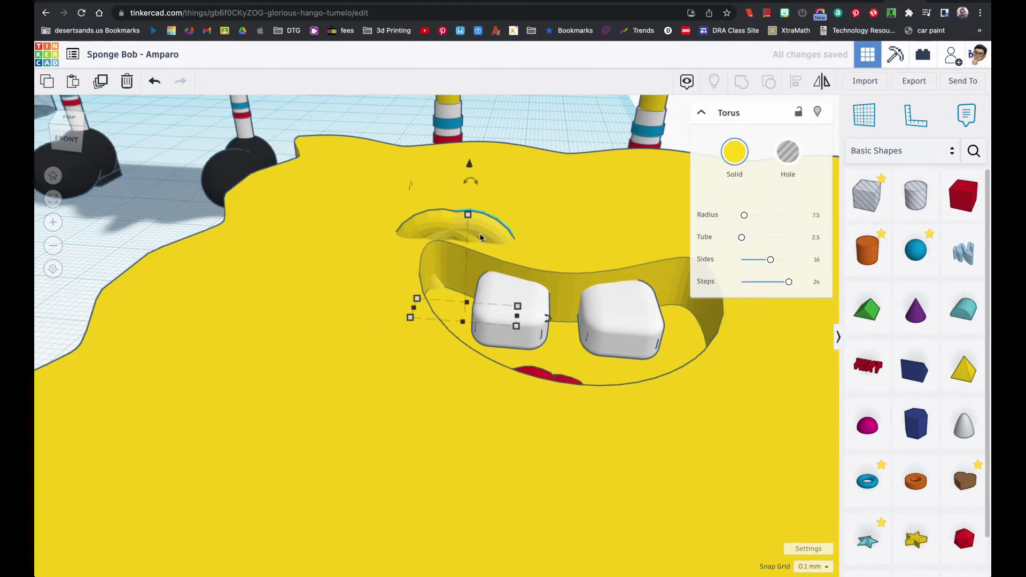
{"action": "key", "text": "Right"}
{"action": "key", "text": "Right"}
{"action": "key", "text": "Right"}
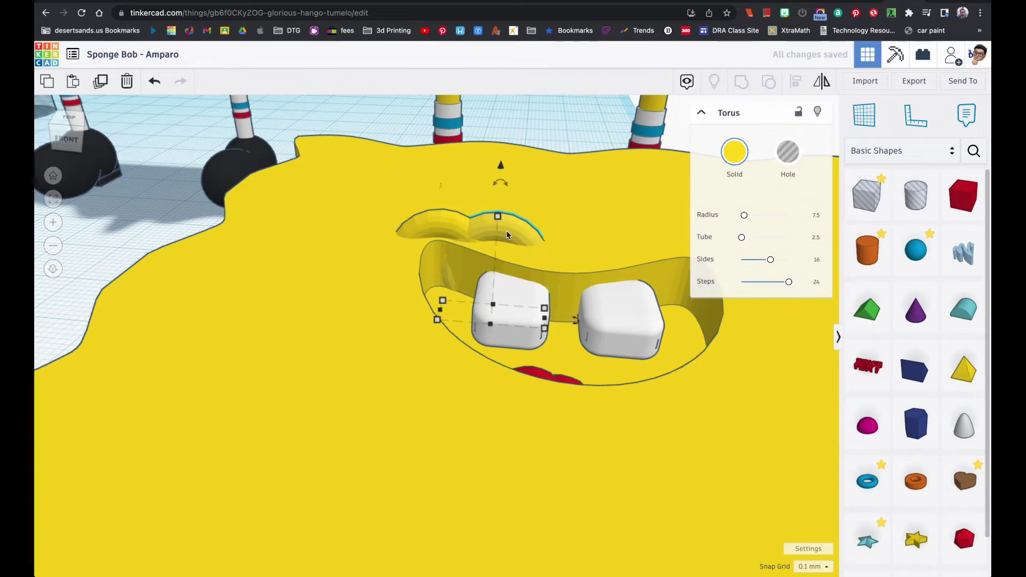
{"action": "left_click_drag", "start_coordinate": [507, 235], "coordinate": [713, 248]}
- Select both white teeth, reduce their height slightly and raise them together within the mouth recess
{"action": "scroll", "coordinate": [593, 270], "scroll_direction": "down", "scroll_amount": 2}
{"action": "left_click", "coordinate": [523, 320]}
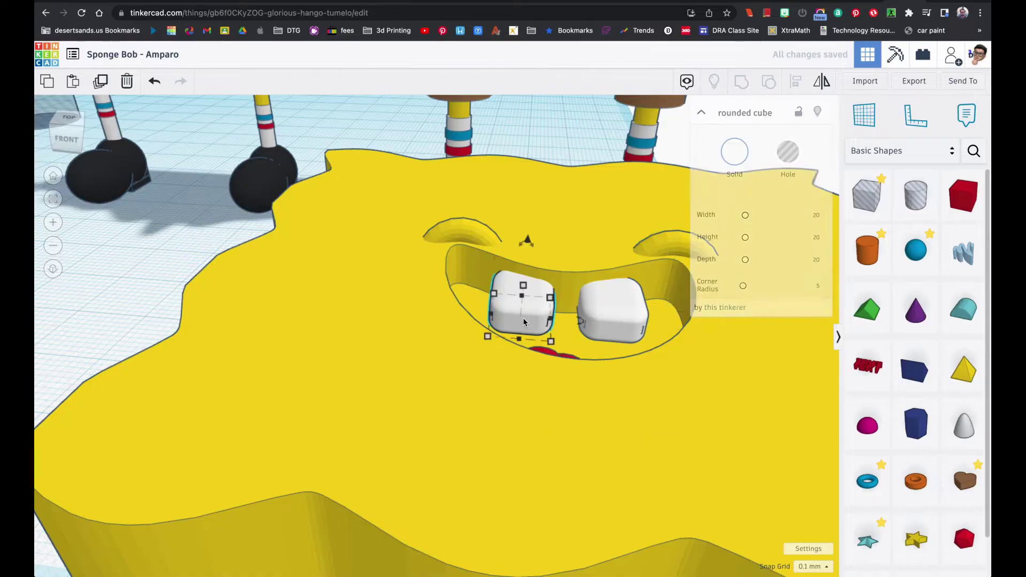
{"action": "left_click", "coordinate": [601, 326], "text": "shift"}
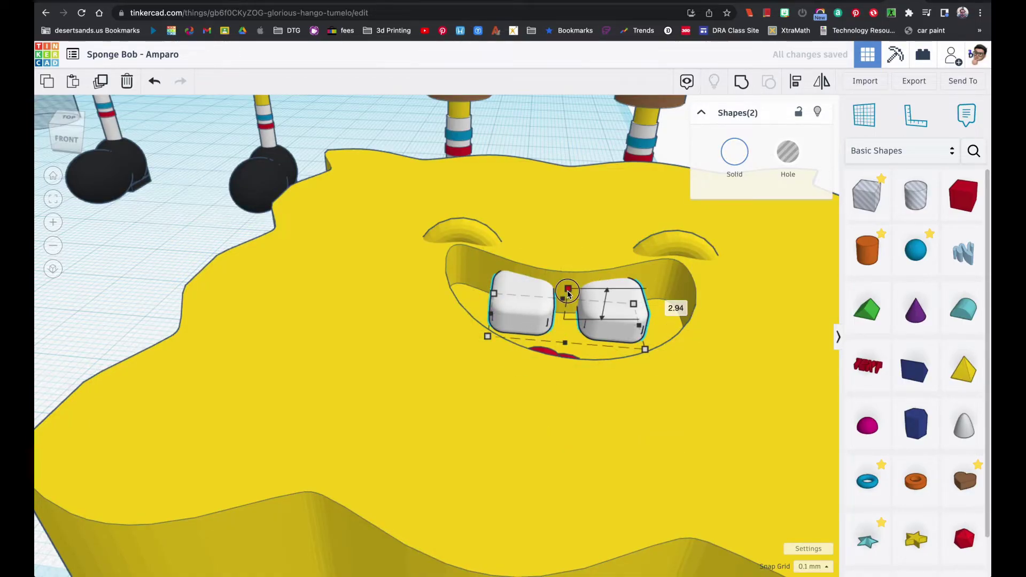
{"action": "left_click_drag", "start_coordinate": [568, 299], "coordinate": [570, 307]}
{"action": "left_click_drag", "start_coordinate": [571, 260], "coordinate": [570, 236]}
{"action": "right_click_drag", "start_coordinate": [570, 236], "coordinate": [569, 348]}
{"action": "scroll", "coordinate": [569, 348], "scroll_direction": "down", "scroll_amount": 5}
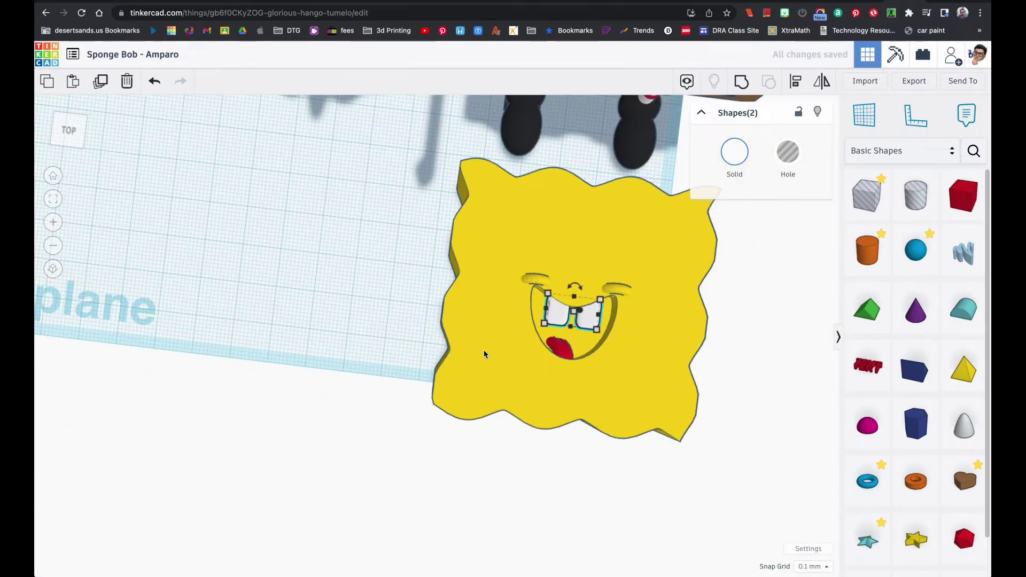
{"action": "left_click", "coordinate": [330, 335]}
{"action": "scroll", "coordinate": [337, 331], "scroll_direction": "down", "scroll_amount": 1}
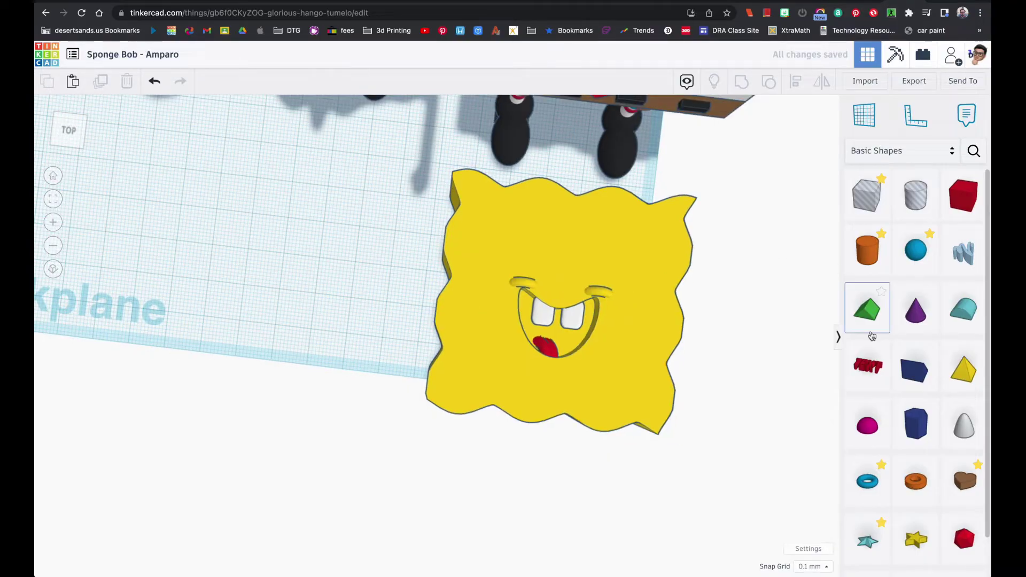
- Add a half sphere on the workplane beside the yellow body and colour it white
{"action": "left_click_drag", "start_coordinate": [871, 425], "coordinate": [532, 324]}
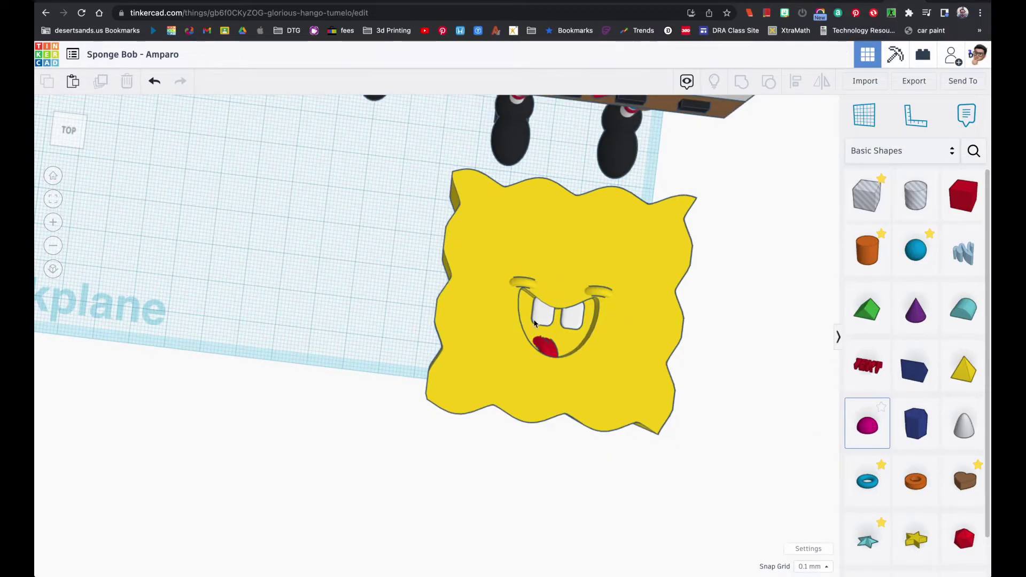
{"action": "left_click_drag", "start_coordinate": [557, 271], "coordinate": [401, 259]}
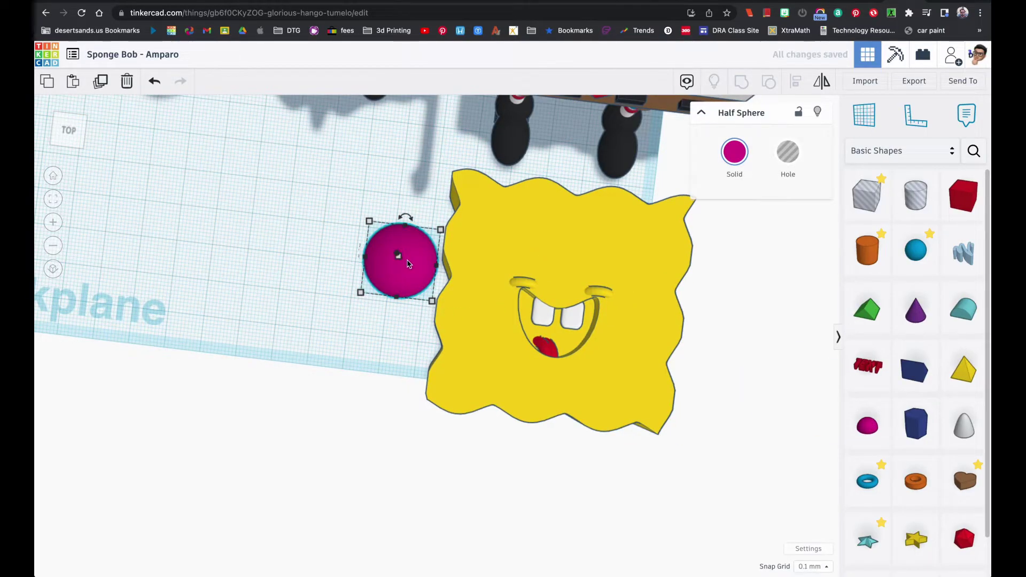
{"action": "left_click", "coordinate": [734, 152]}
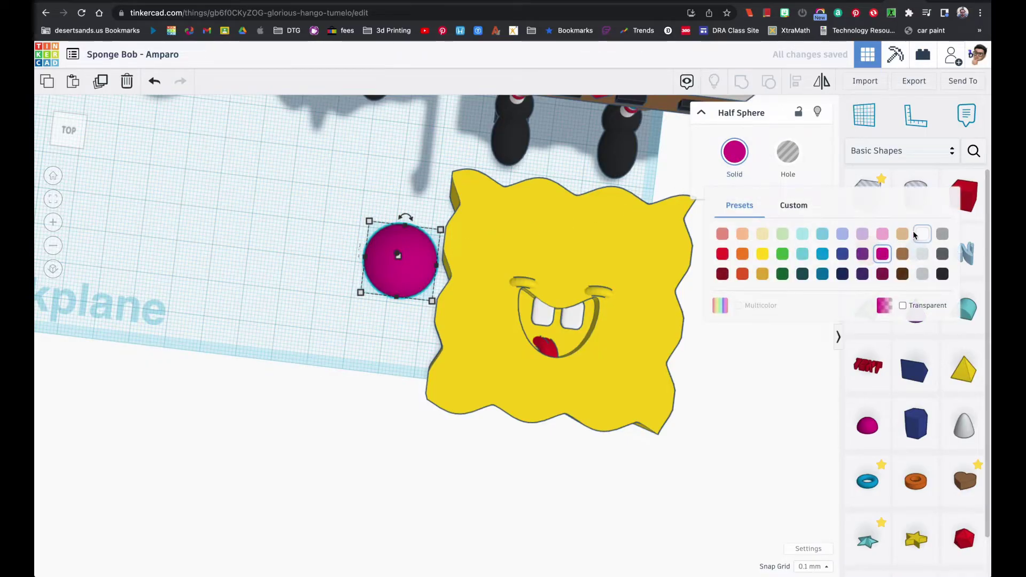
{"action": "left_click", "coordinate": [922, 234]}
- Move the white half sphere onto the face as an eyeball just above the left cheek
{"action": "left_click_drag", "start_coordinate": [401, 256], "coordinate": [561, 265]}
{"action": "mouse_move", "coordinate": [552, 251]}
{"action": "right_mouse_down"}
{"action": "mouse_move", "coordinate": [565, 248]}
{"action": "mouse_move", "coordinate": [537, 239]}
{"action": "right_mouse_up"}
{"action": "left_click_drag", "start_coordinate": [537, 239], "coordinate": [540, 197]}
{"action": "right_click_drag", "start_coordinate": [550, 239], "coordinate": [550, 272]}
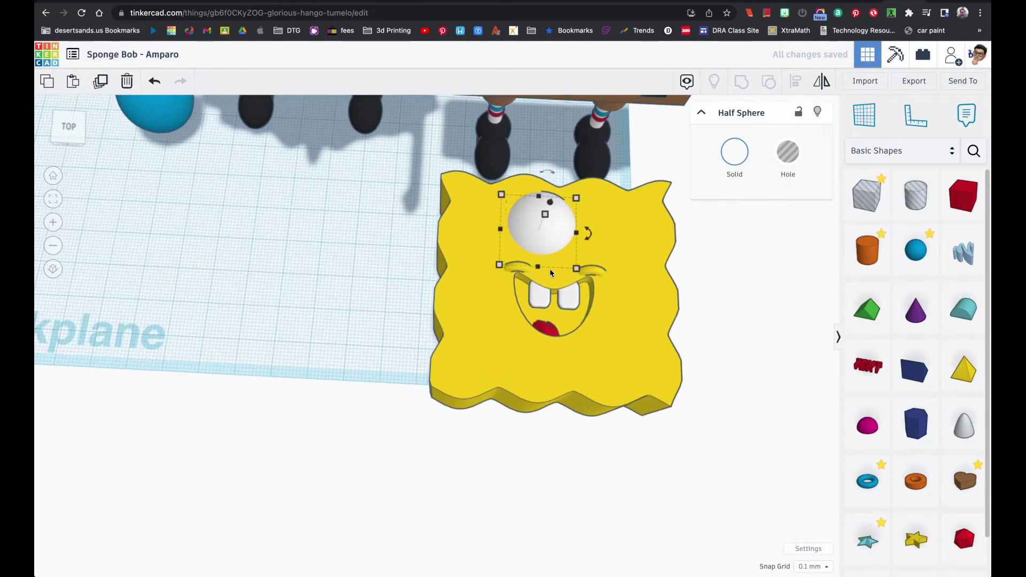
{"action": "left_click_drag", "start_coordinate": [553, 234], "coordinate": [544, 252]}
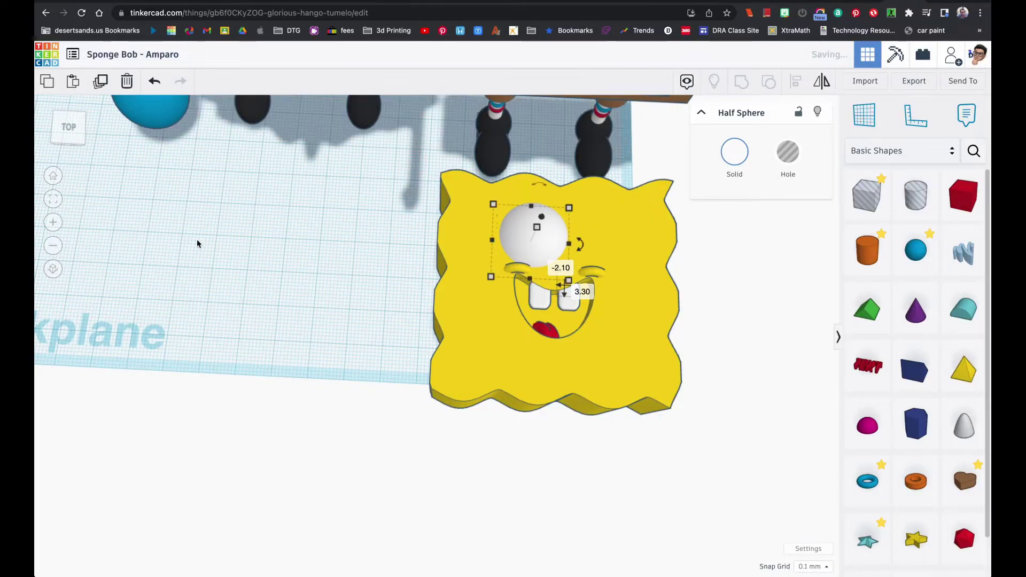
- Scale the white eyeball down evenly to about 18.2 mm across
{"action": "scroll", "coordinate": [217, 231], "scroll_direction": "down", "scroll_amount": 5}
{"action": "right_click_drag", "start_coordinate": [225, 220], "coordinate": [273, 263]}
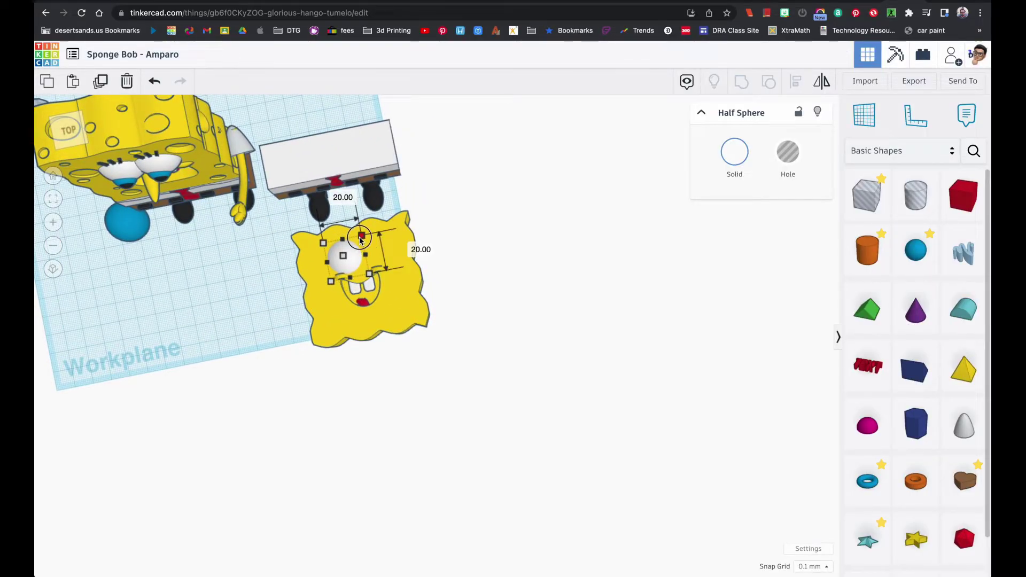
{"action": "left_click_drag", "start_coordinate": [361, 239], "coordinate": [358, 244]}
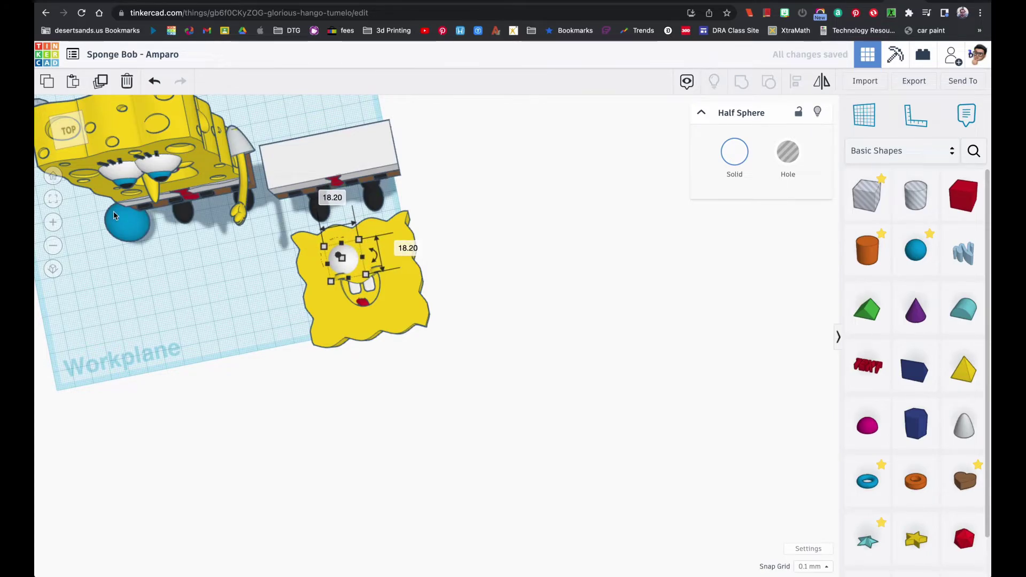
- Duplicate the white eyeball in place and colour the copy blue as the iris
{"action": "left_click", "coordinate": [52, 199]}
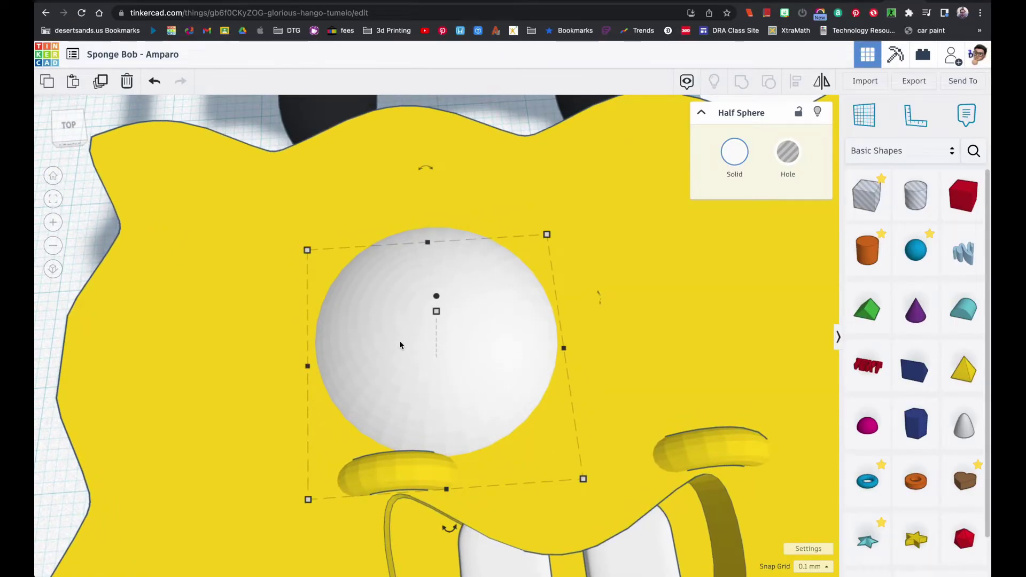
{"action": "left_click", "coordinate": [734, 153]}
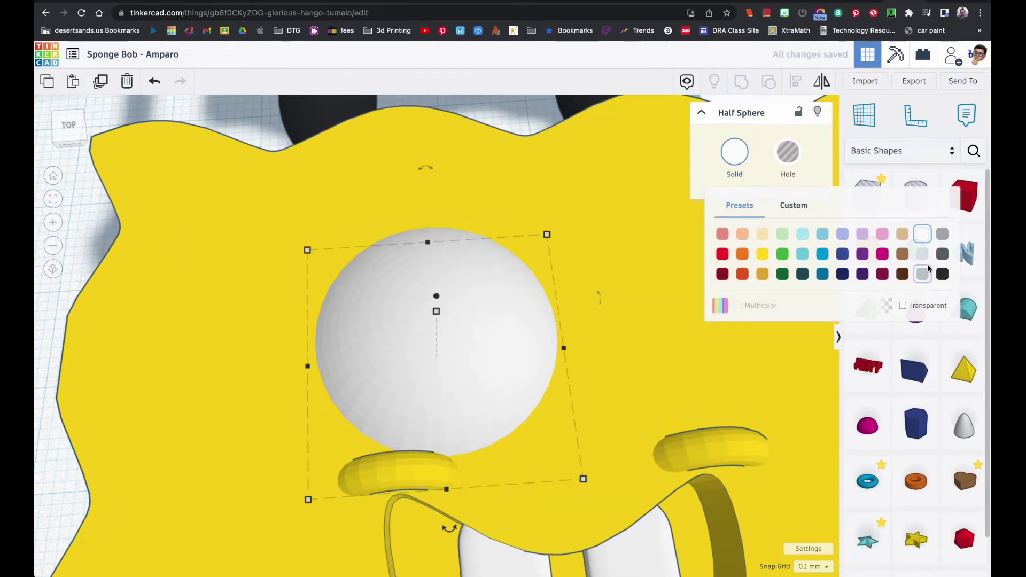
{"action": "scroll", "coordinate": [461, 244], "scroll_direction": "down", "scroll_amount": 6}
{"action": "right_click_drag", "start_coordinate": [393, 216], "coordinate": [386, 244]}
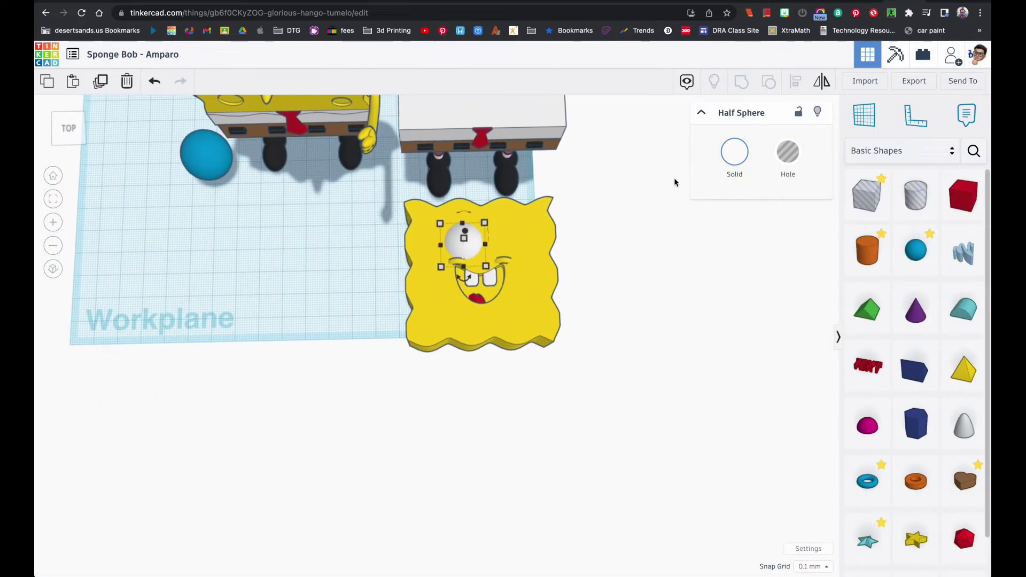
{"action": "left_click", "coordinate": [734, 153]}
{"action": "left_click", "coordinate": [820, 248]}
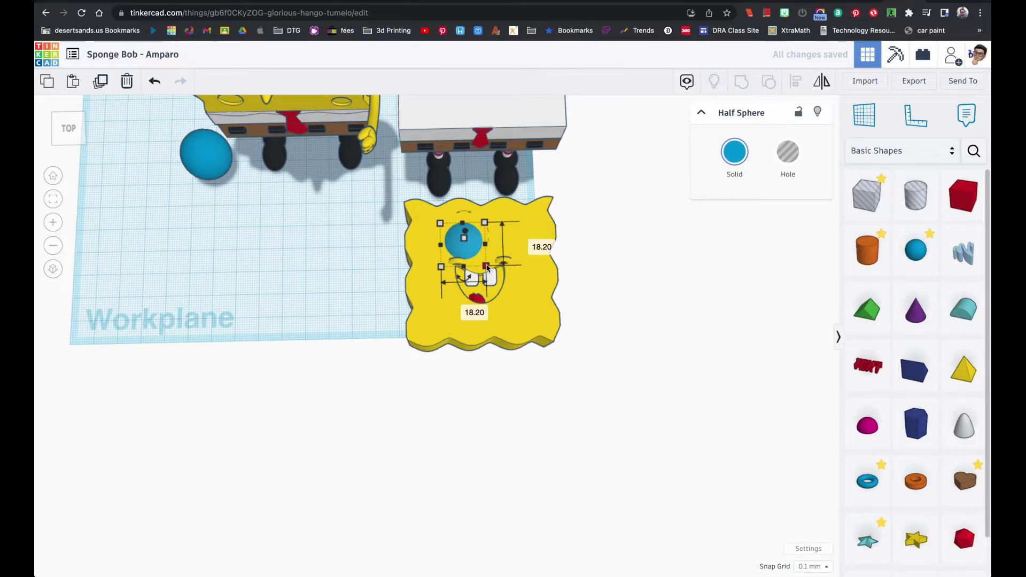
- Shrink the blue half sphere to about 15.1 mm across and raise it slightly above the white eyeball
{"action": "left_click_drag", "start_coordinate": [487, 267], "coordinate": [487, 267]}
{"action": "mouse_move", "coordinate": [482, 262]}
{"action": "left_mouse_down"}
{"action": "mouse_move", "coordinate": [464, 231]}
{"action": "mouse_move", "coordinate": [469, 247]}
{"action": "left_mouse_up"}
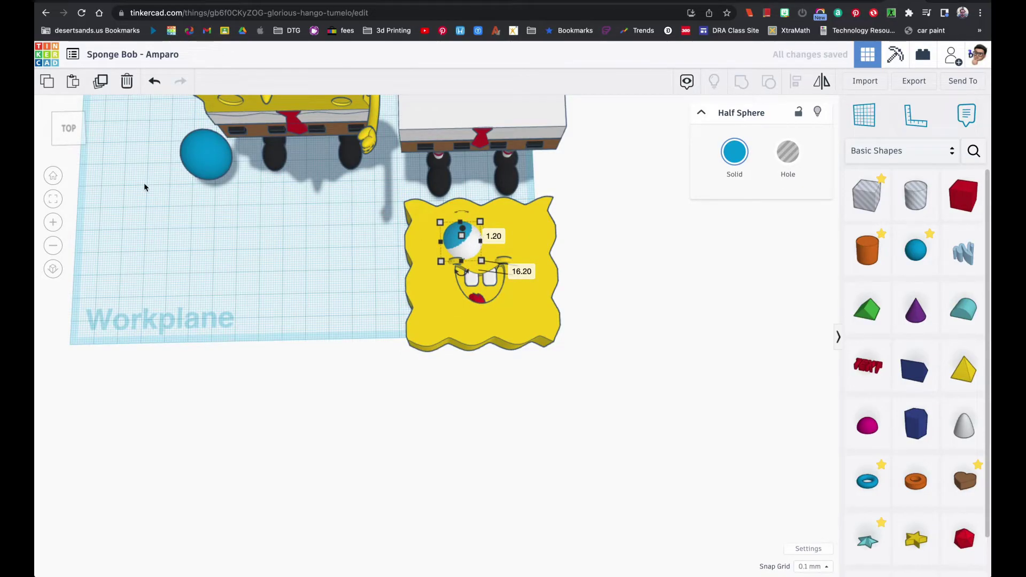
{"action": "left_click", "coordinate": [53, 198]}
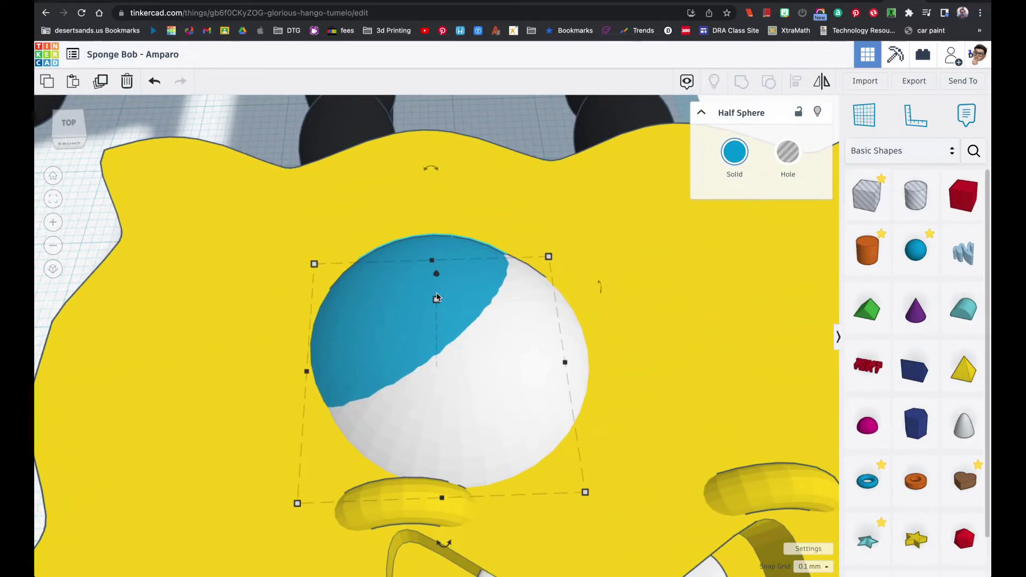
{"action": "left_click_drag", "start_coordinate": [436, 284], "coordinate": [435, 248]}
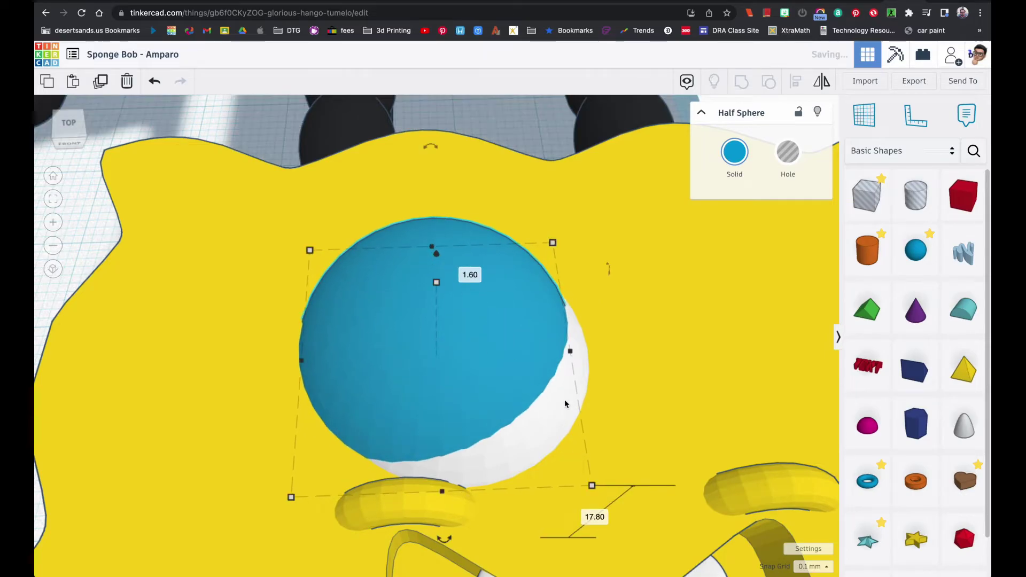
{"action": "left_click_drag", "start_coordinate": [593, 487], "coordinate": [567, 465]}
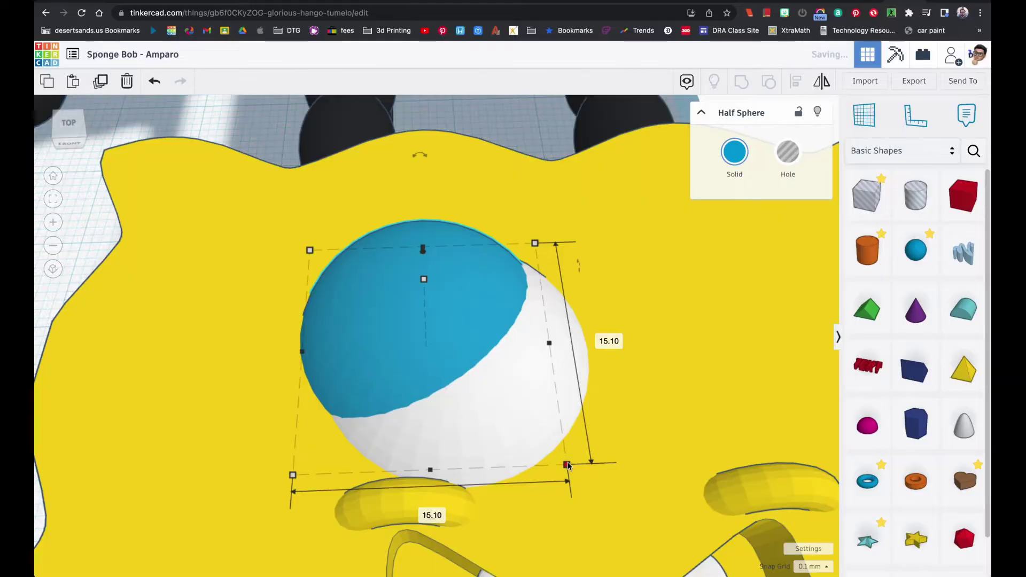
- Centre the blue iris on the eyeball and shrink it further so white surrounds it on all sides
{"action": "mouse_move", "coordinate": [408, 337]}
{"action": "left_mouse_down"}
{"action": "mouse_move", "coordinate": [448, 351]}
{"action": "mouse_move", "coordinate": [437, 363]}
{"action": "left_mouse_up"}
{"action": "left_click_drag", "start_coordinate": [599, 490], "coordinate": [571, 471]}
{"action": "left_click_drag", "start_coordinate": [462, 349], "coordinate": [468, 357]}
{"action": "left_click_drag", "start_coordinate": [584, 481], "coordinate": [577, 477]}
{"action": "left_click_drag", "start_coordinate": [491, 372], "coordinate": [495, 376]}
{"action": "right_click_drag", "start_coordinate": [507, 390], "coordinate": [531, 390]}
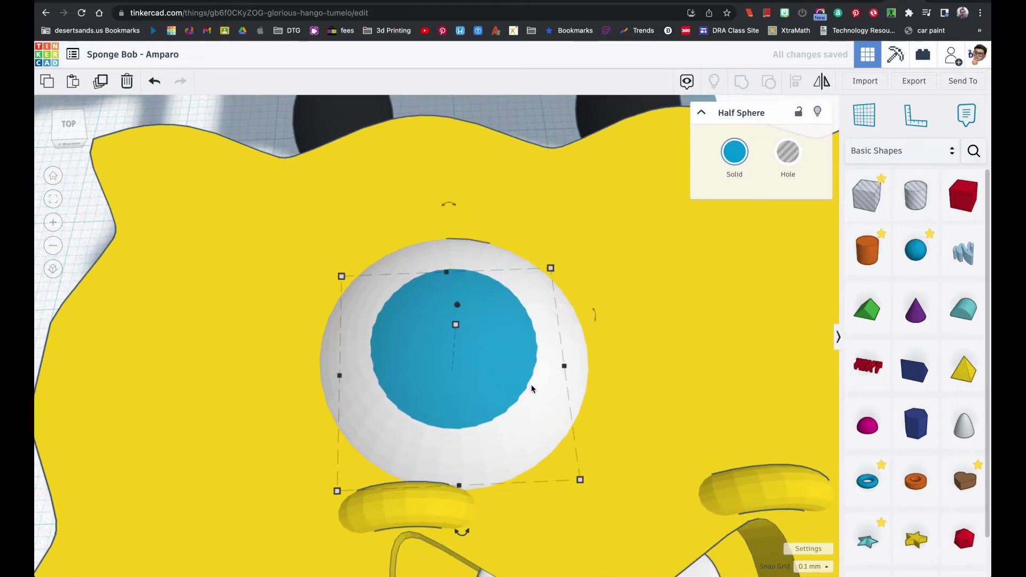
- Duplicate the blue iris, shrink the copy and colour it black as the pupil, comparing the eye with the SpongeBob reference picture
{"action": "left_click", "coordinate": [459, 385]}
{"action": "left_click", "coordinate": [722, 170]}
{"action": "left_click", "coordinate": [942, 274]}
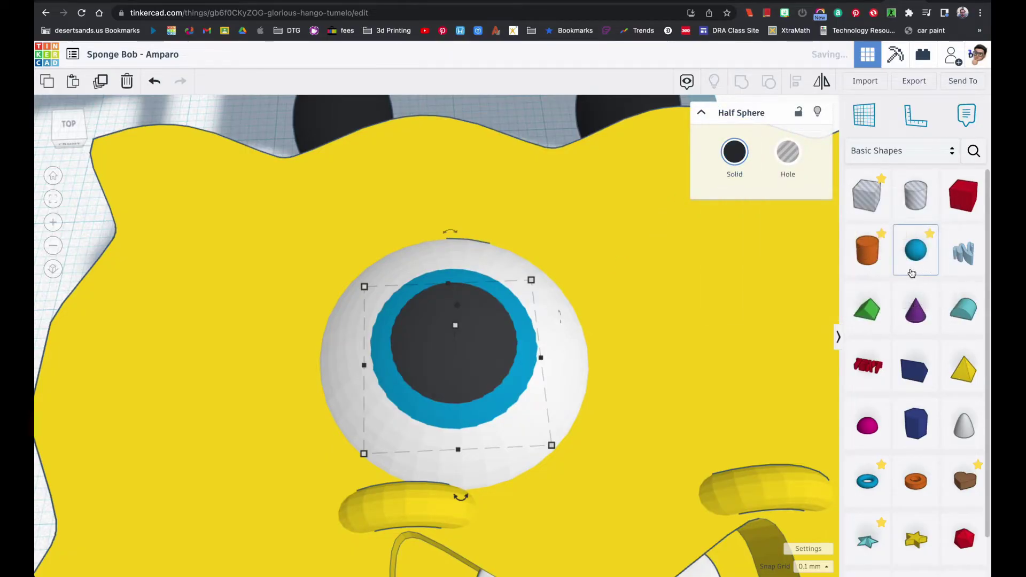
{"action": "scroll", "coordinate": [533, 402], "scroll_direction": "down", "scroll_amount": 5}
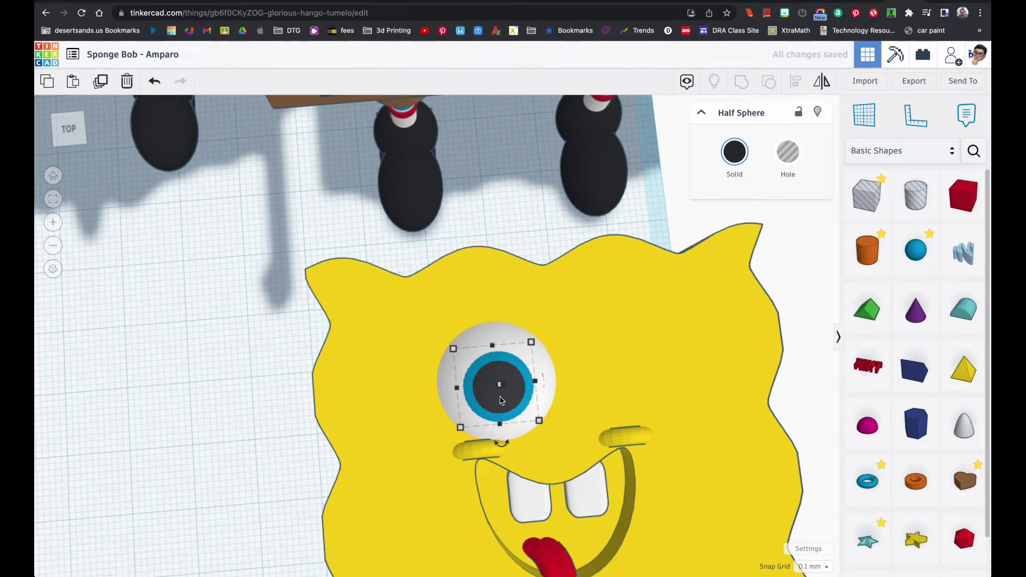
{"action": "key", "text": "super+Tab"}
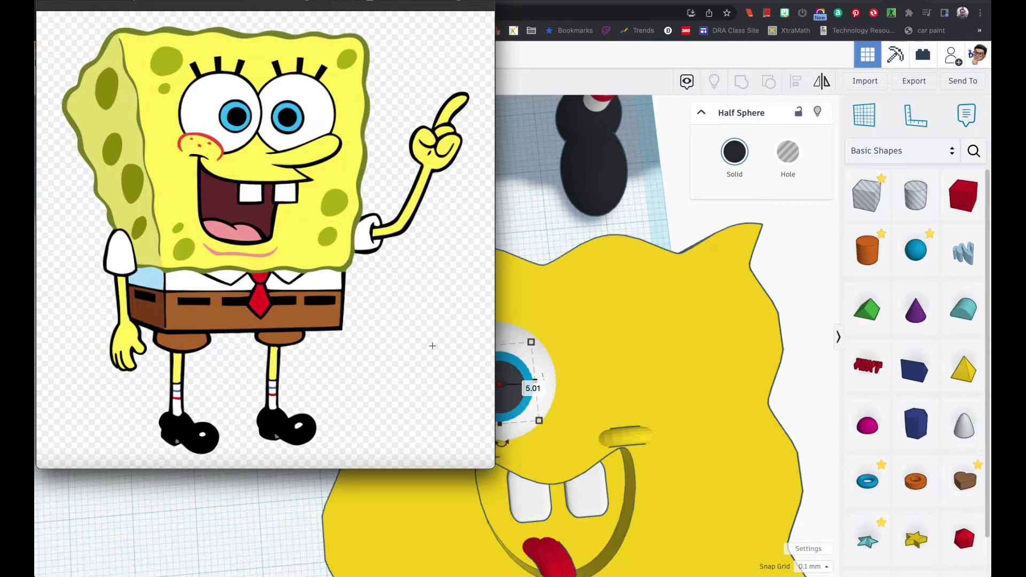
{"action": "key", "text": "super+Tab"}
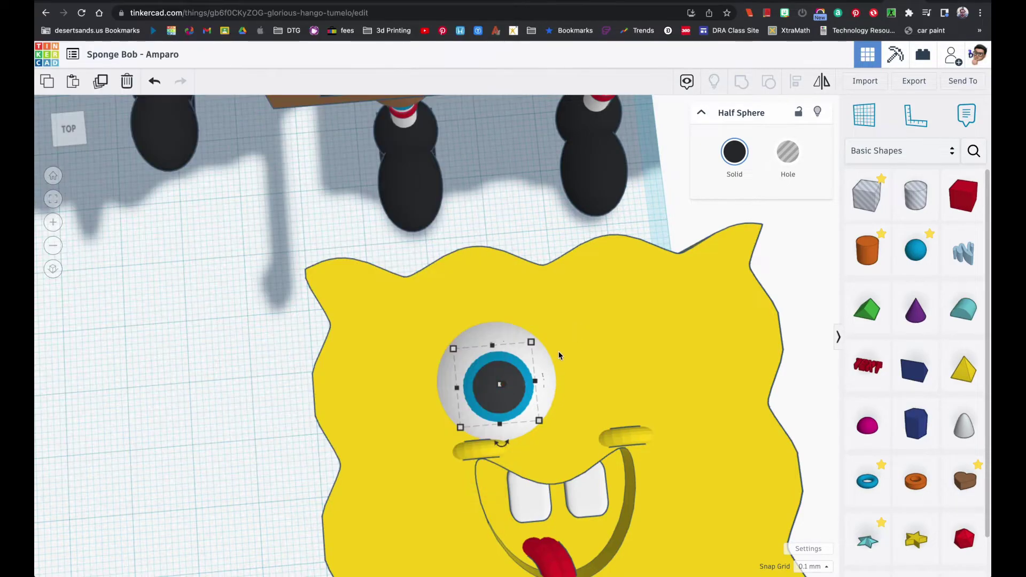
{"action": "left_click", "coordinate": [61, 200]}
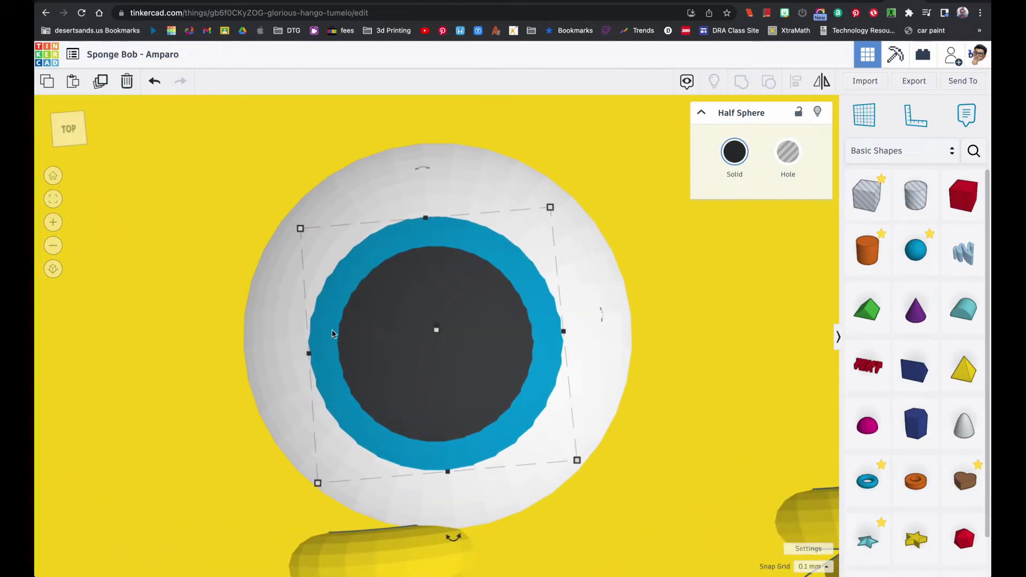
{"action": "left_click", "coordinate": [327, 334]}
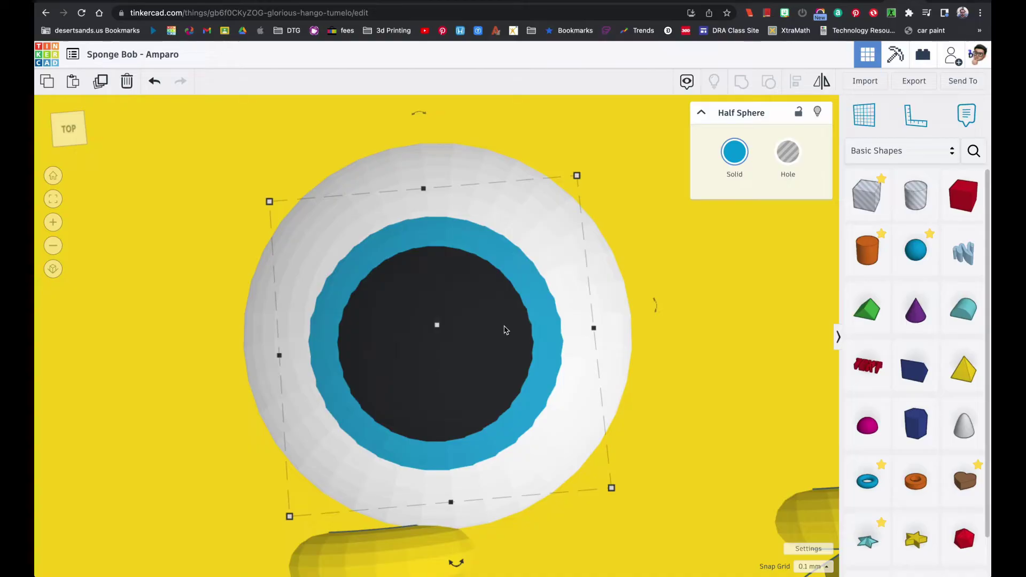
{"action": "left_click_drag", "start_coordinate": [576, 181], "coordinate": [570, 184]}
{"action": "key", "text": "super+z"}
- Select the pupil and iris together, scale both down slightly and shift them back toward the eyeball's centre
{"action": "left_click", "coordinate": [482, 343]}
{"action": "left_click", "coordinate": [546, 327], "text": "shift"}
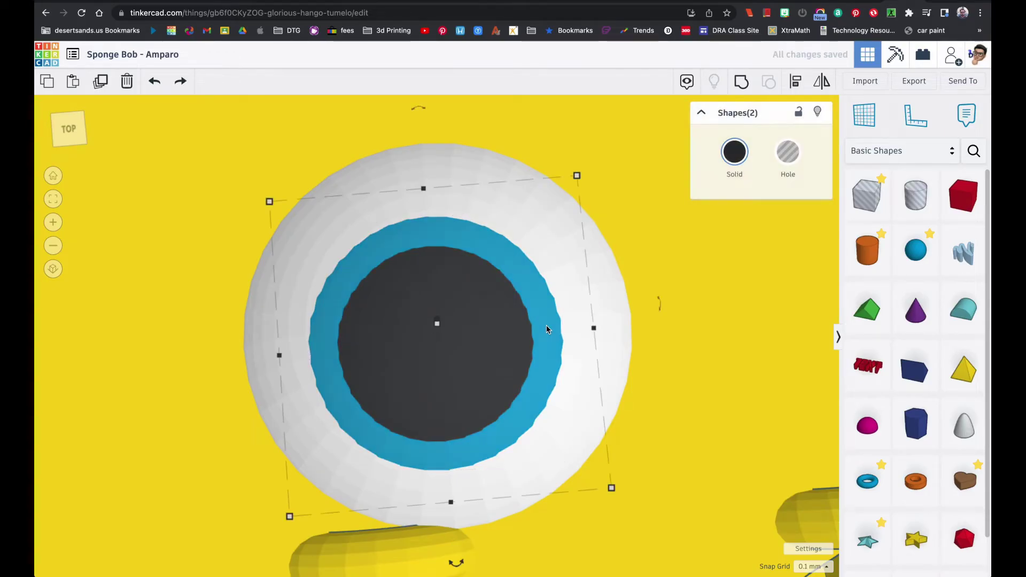
{"action": "left_click_drag", "start_coordinate": [578, 182], "coordinate": [566, 188]}
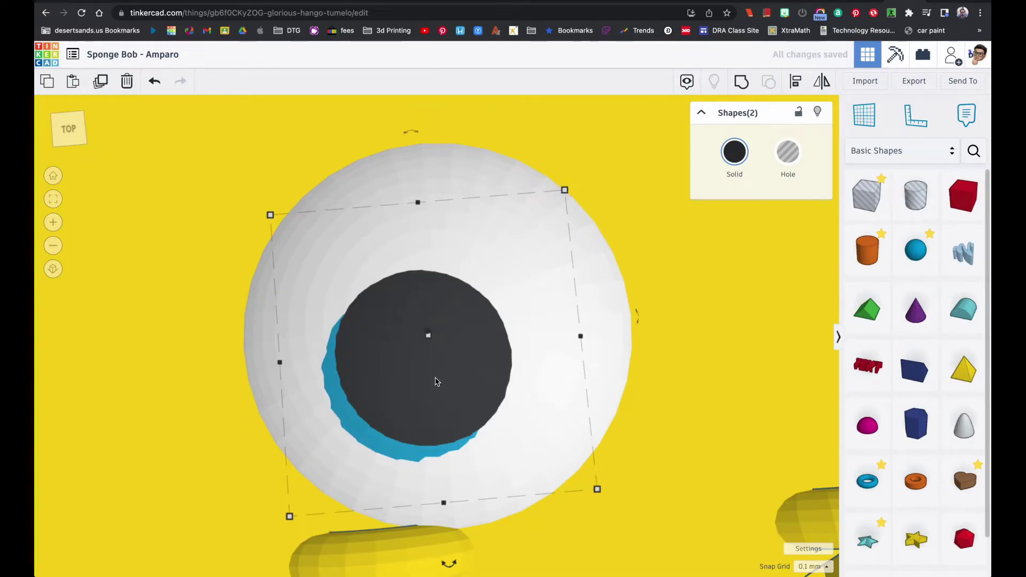
{"action": "left_click_drag", "start_coordinate": [408, 391], "coordinate": [439, 385]}
- Select only the black pupil, shift it over the blue iris and lower it so a wider blue ring shows
{"action": "right_click_drag", "start_coordinate": [474, 392], "coordinate": [504, 279]}
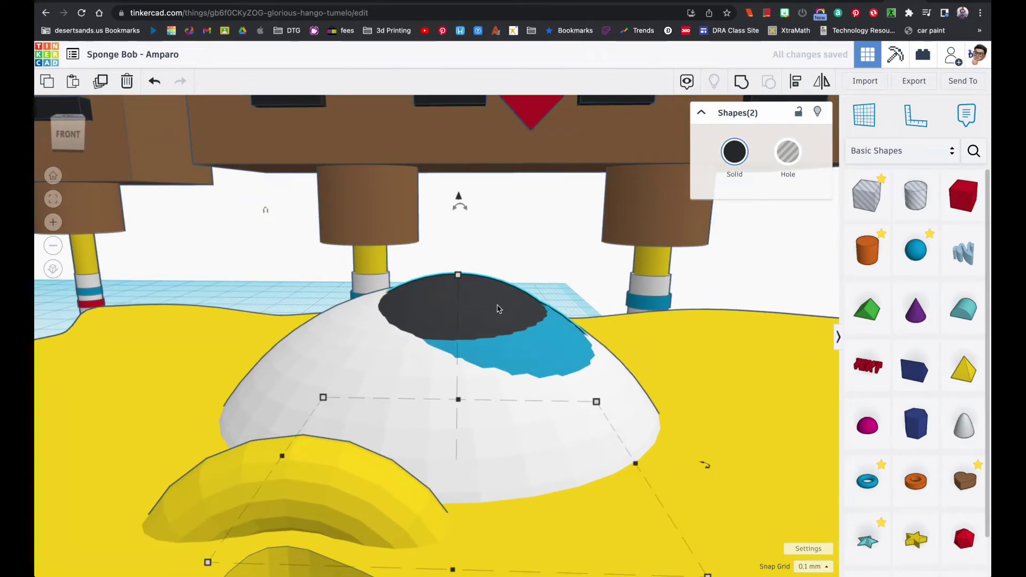
{"action": "left_click", "coordinate": [570, 266]}
{"action": "left_click_drag", "start_coordinate": [493, 305], "coordinate": [499, 305]}
{"action": "right_click_drag", "start_coordinate": [499, 304], "coordinate": [520, 324]}
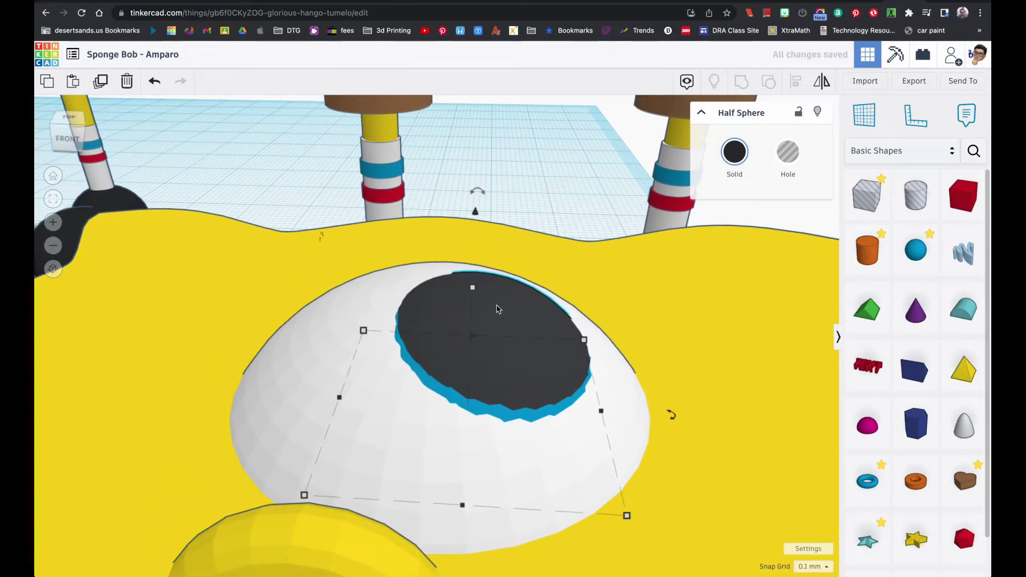
{"action": "left_click_drag", "start_coordinate": [477, 215], "coordinate": [474, 219]}
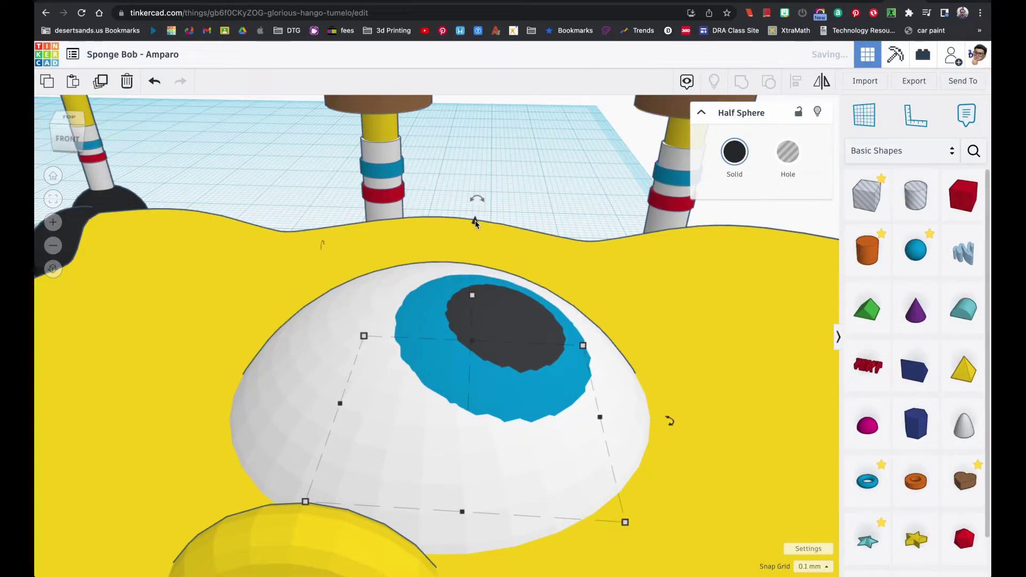
- Nudge the black pupil slightly down and left to centre it within the blue iris
{"action": "right_click_drag", "start_coordinate": [549, 260], "coordinate": [529, 348]}
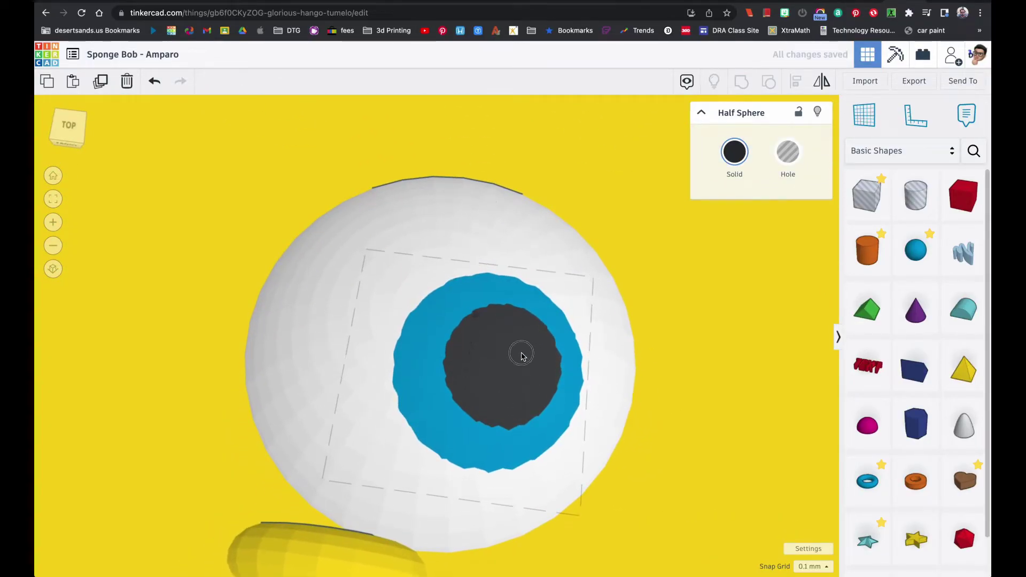
{"action": "key", "text": "Down"}
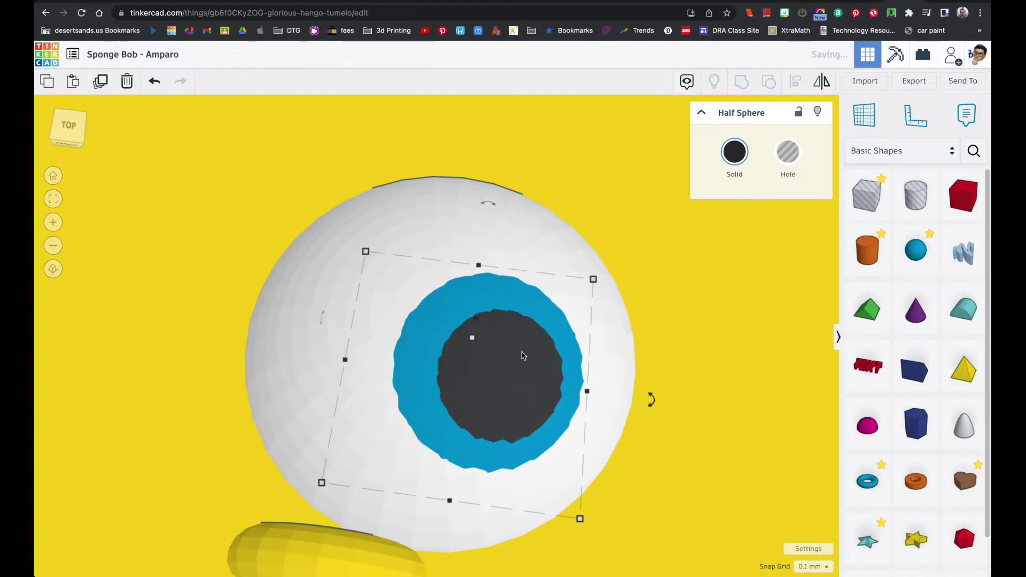
{"action": "key", "text": "Left"}
{"action": "scroll", "coordinate": [522, 331], "scroll_direction": "down", "scroll_amount": 10}
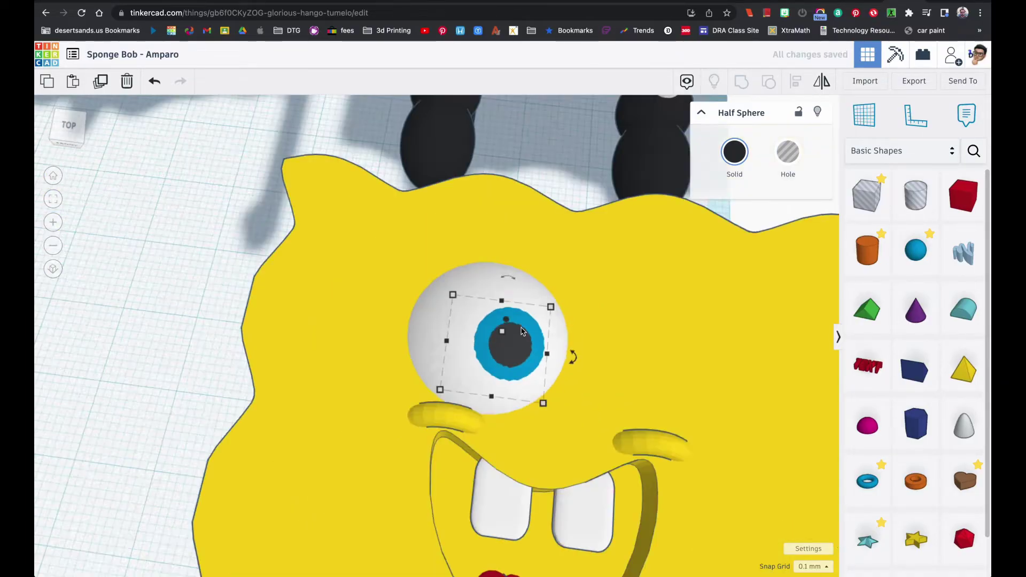
{"action": "scroll", "coordinate": [541, 345], "scroll_direction": "up", "scroll_amount": 2}
{"action": "right_click_drag", "start_coordinate": [543, 354], "coordinate": [545, 344]}
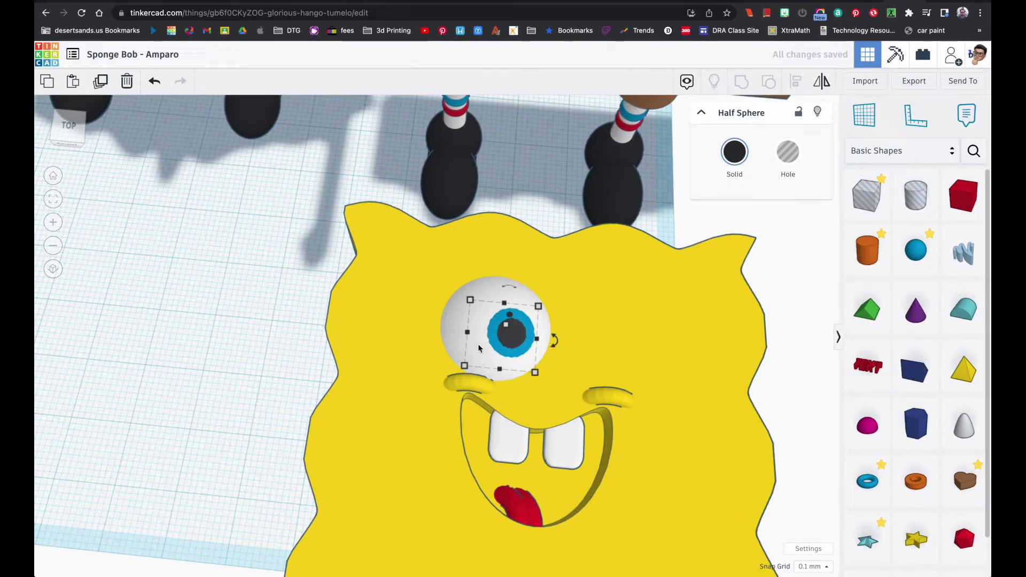
- Add a black box beside the face and make it a thin slab 1 mm wide and about 20.3 mm long
{"action": "left_click_drag", "start_coordinate": [963, 195], "coordinate": [293, 324]}
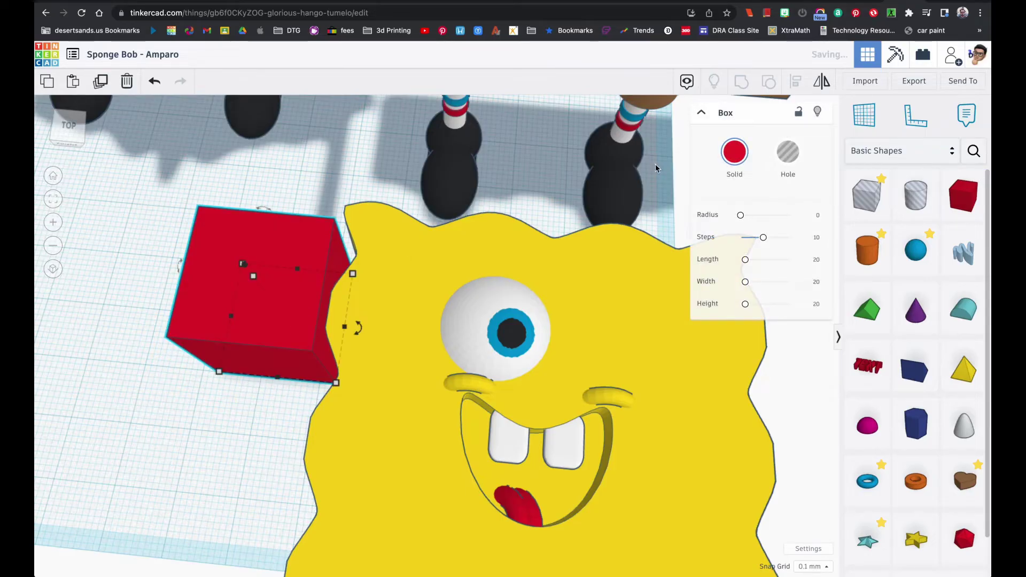
{"action": "left_click", "coordinate": [734, 151]}
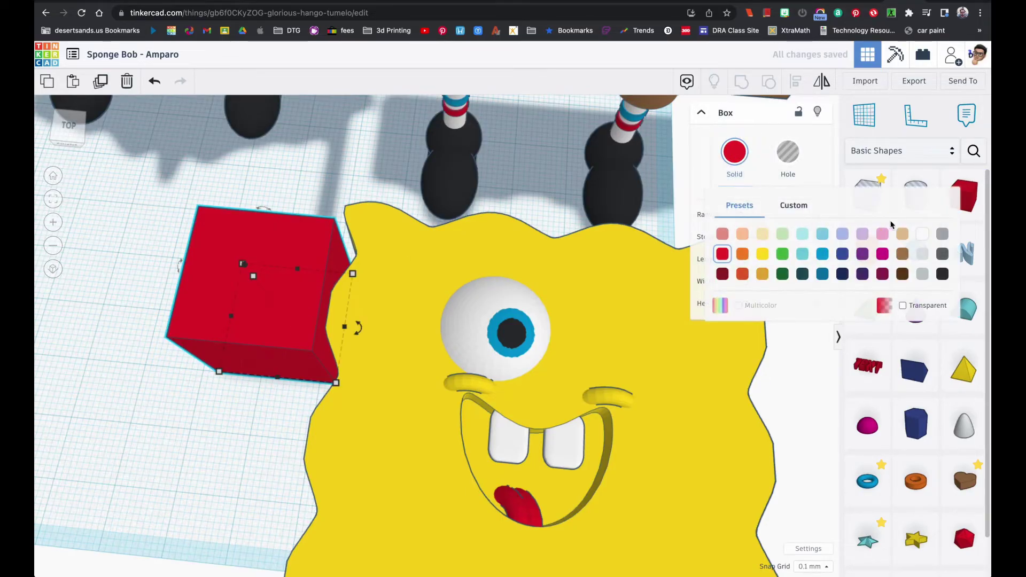
{"action": "left_click", "coordinate": [942, 274]}
{"action": "left_click_drag", "start_coordinate": [336, 384], "coordinate": [231, 377]}
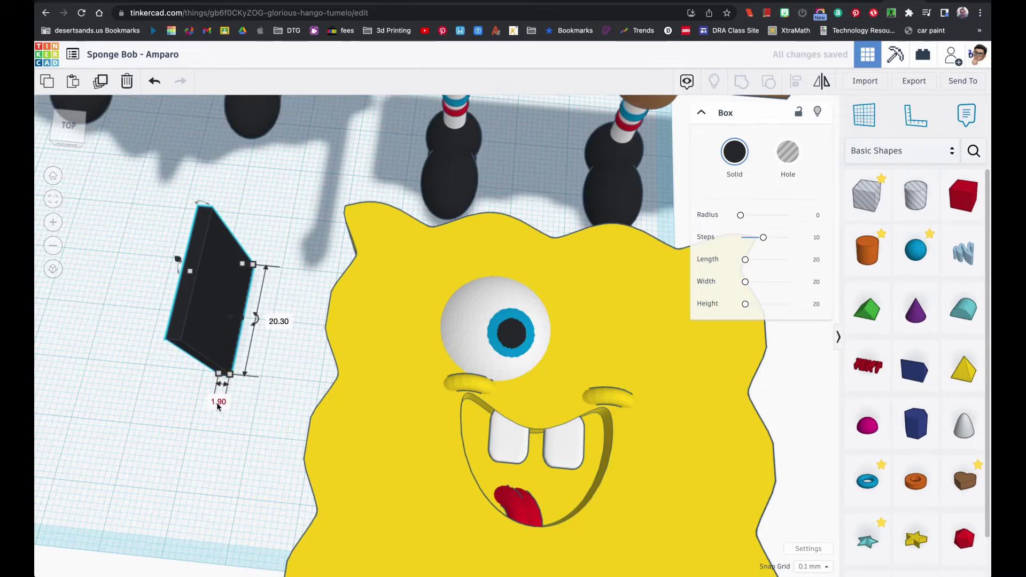
{"action": "type", "text": "1"}
{"action": "key", "text": "Return"}
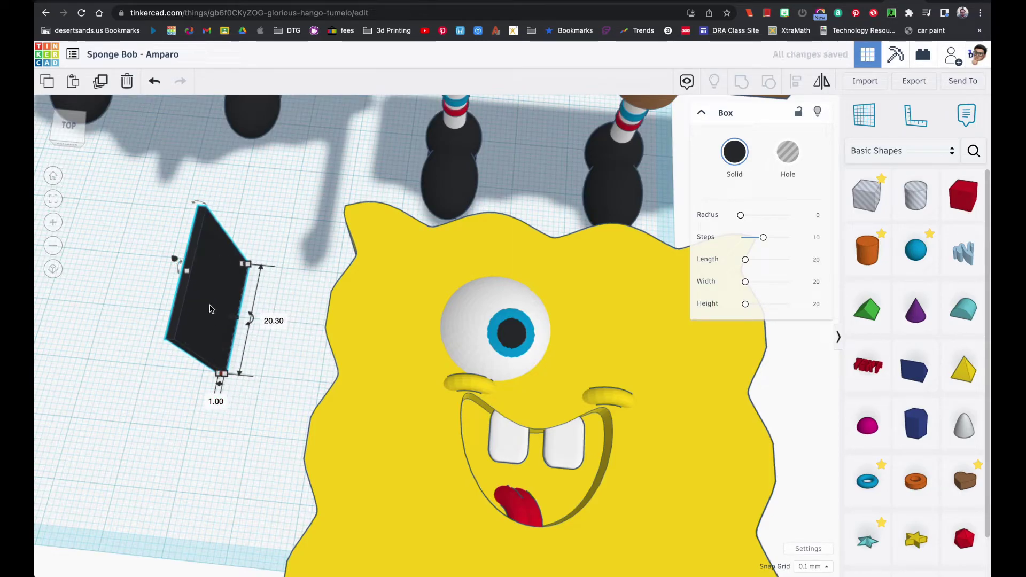
- Set the black slab's length to 3 mm and place it at the upper edge of the white eyeball
{"action": "left_click", "coordinate": [268, 322]}
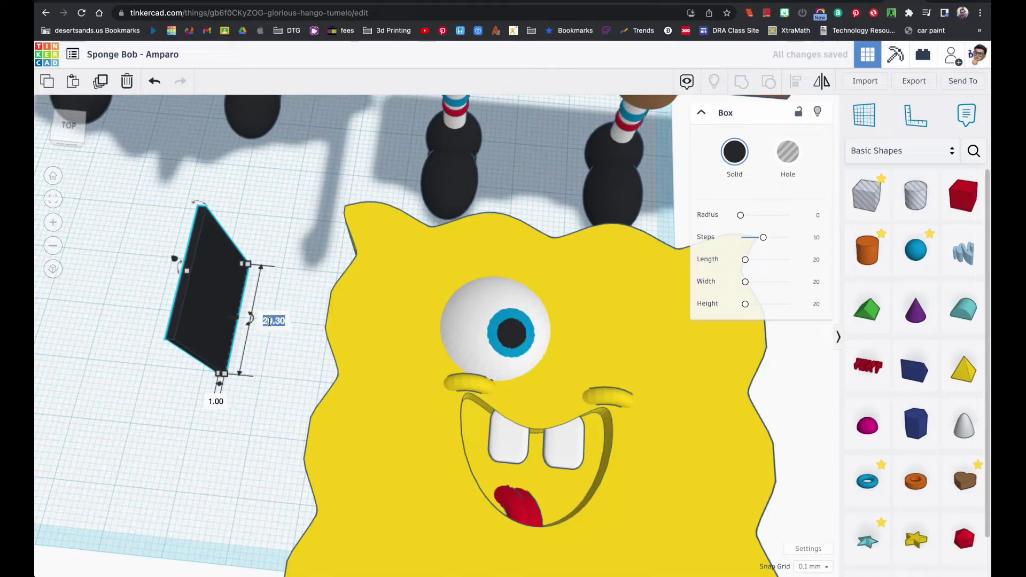
{"action": "type", "text": "3"}
{"action": "key", "text": "Return"}
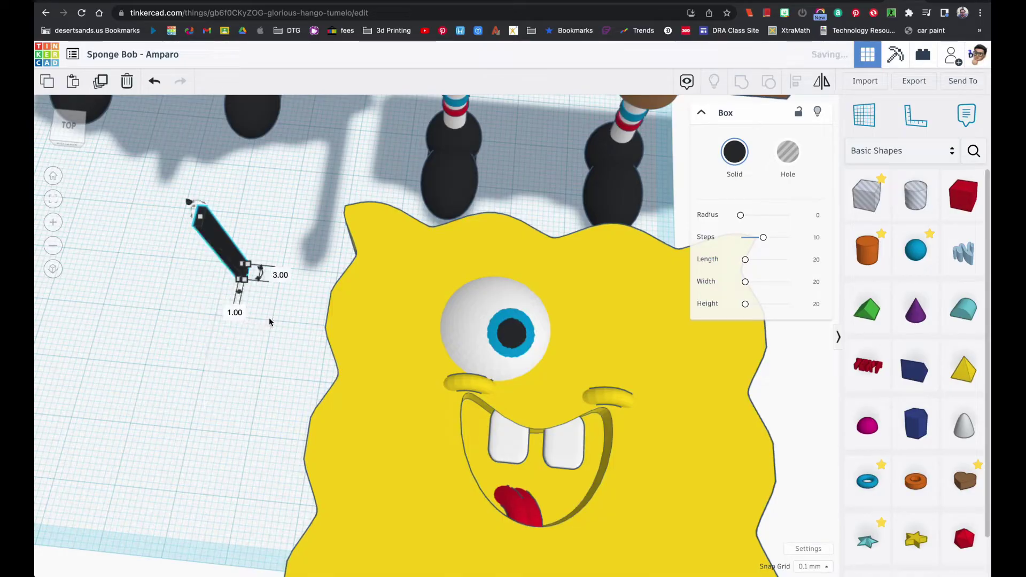
{"action": "left_click_drag", "start_coordinate": [221, 241], "coordinate": [496, 288]}
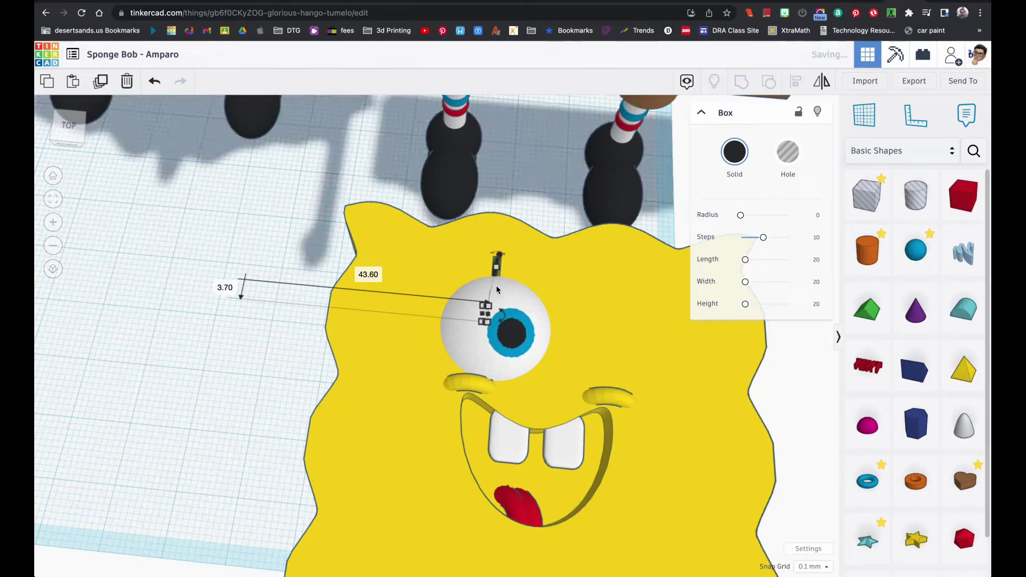
{"action": "left_click", "coordinate": [55, 206]}
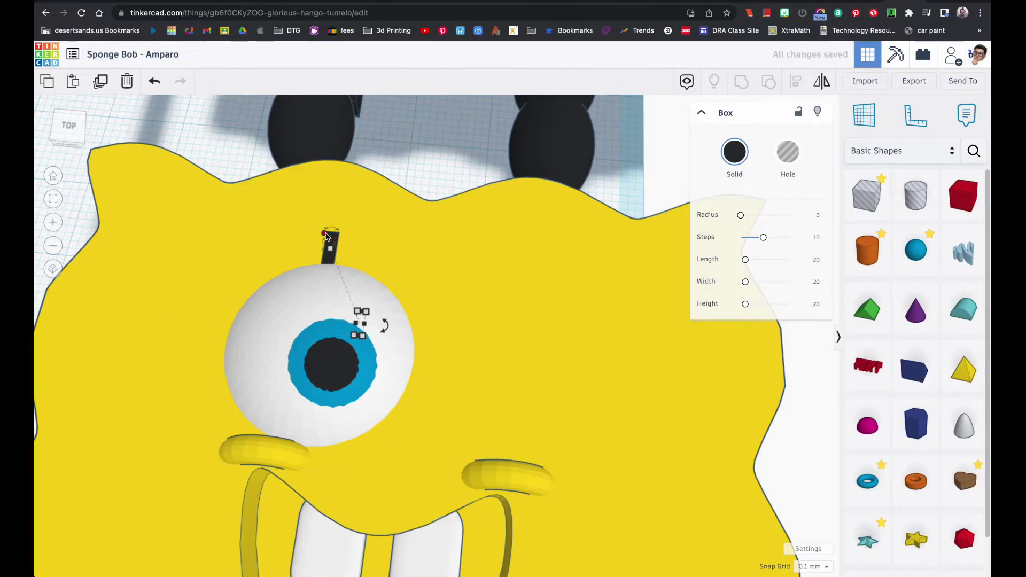
- Raise the black slab onto the face above the eyeball and cut its height to about 2.4 mm
{"action": "mouse_move", "coordinate": [335, 236]}
{"action": "left_mouse_down"}
{"action": "mouse_move", "coordinate": [292, 139]}
{"action": "mouse_move", "coordinate": [329, 241]}
{"action": "left_mouse_up"}
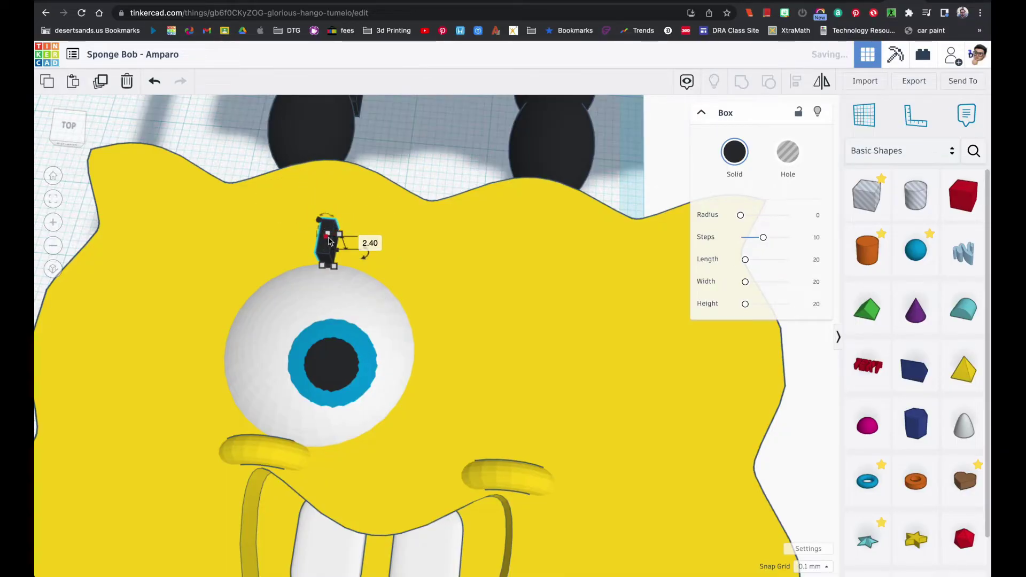
{"action": "left_click", "coordinate": [57, 201]}
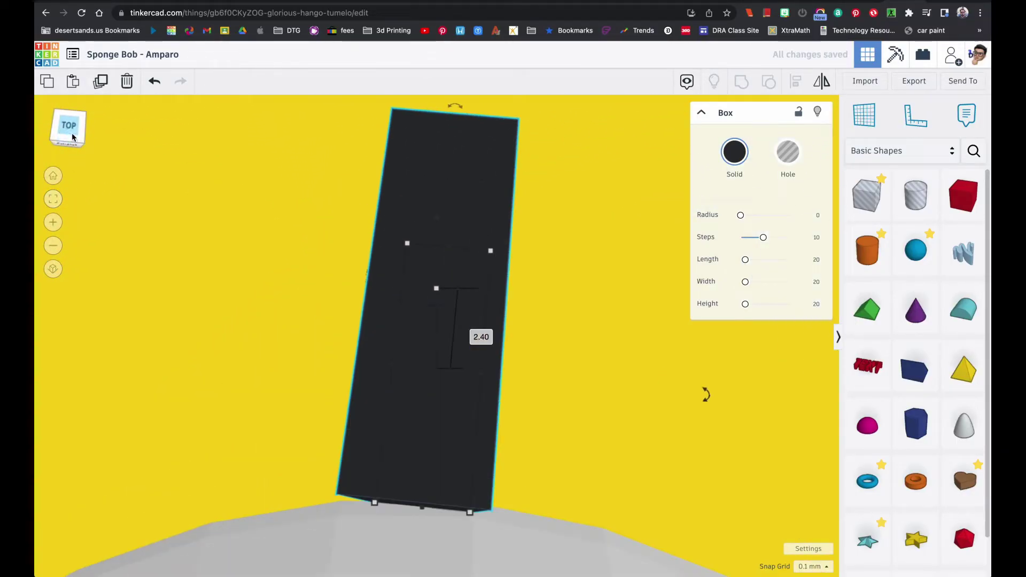
{"action": "scroll", "coordinate": [222, 209], "scroll_direction": "down", "scroll_amount": 10}
{"action": "right_click_drag", "start_coordinate": [286, 221], "coordinate": [278, 214]}
{"action": "right_click_drag", "start_coordinate": [284, 295], "coordinate": [282, 336]}
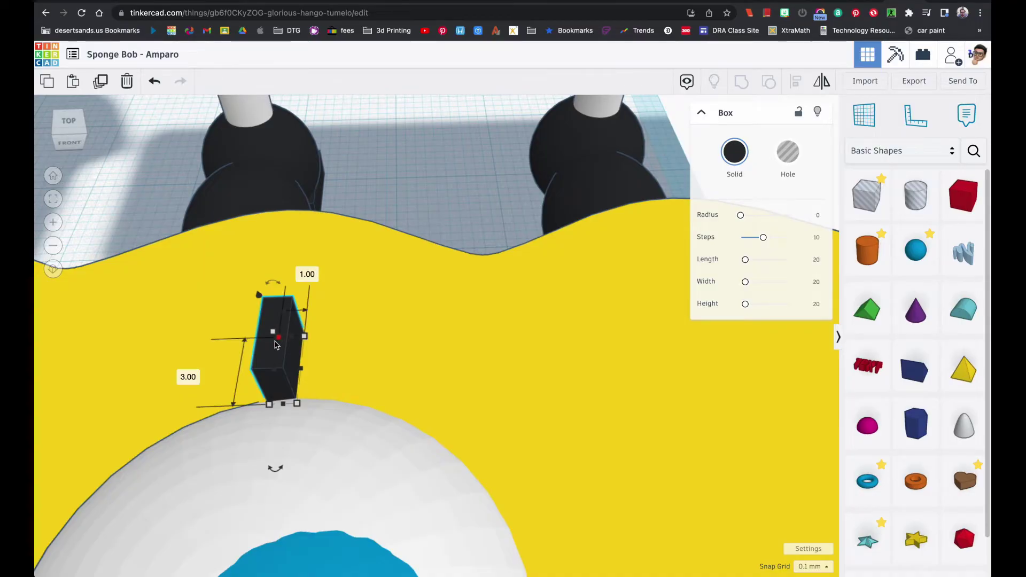
{"action": "mouse_move", "coordinate": [278, 344]}
{"action": "left_mouse_down"}
{"action": "mouse_move", "coordinate": [286, 365]}
{"action": "mouse_move", "coordinate": [286, 348]}
{"action": "left_mouse_up"}
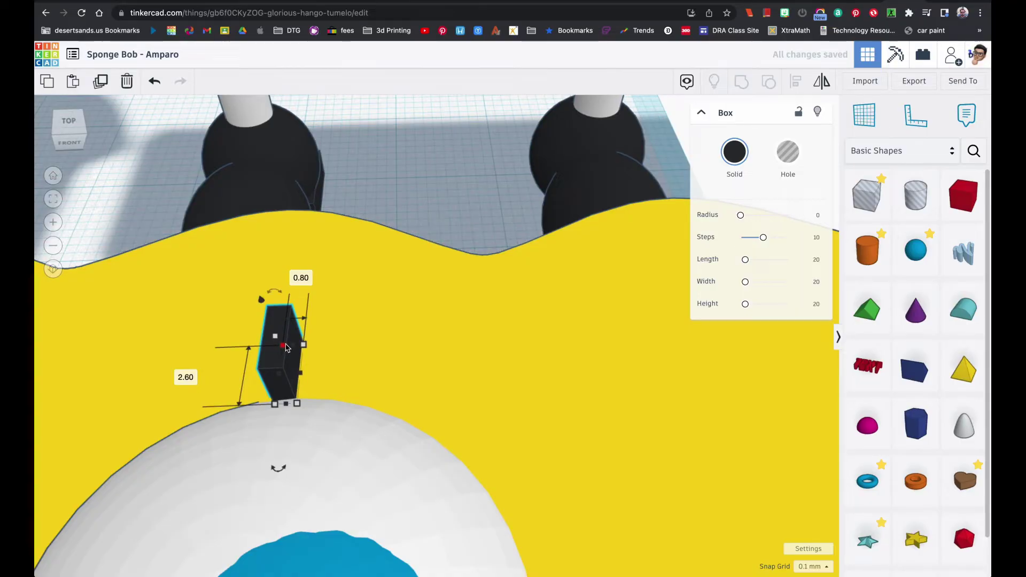
{"action": "key", "text": "ctrl+z"}
{"action": "left_click", "coordinate": [407, 201]}
- Flatten the black eyelash slab above the eyeball to a height of 1.3 mm
{"action": "mouse_move", "coordinate": [286, 339]}
{"action": "left_mouse_down"}
{"action": "mouse_move", "coordinate": [281, 350]}
{"action": "mouse_move", "coordinate": [273, 334]}
{"action": "mouse_move", "coordinate": [280, 348]}
{"action": "left_mouse_up"}
{"action": "left_click", "coordinate": [405, 196]}
{"action": "right_click_drag", "start_coordinate": [279, 348], "coordinate": [292, 444]}
{"action": "left_click", "coordinate": [53, 200]}
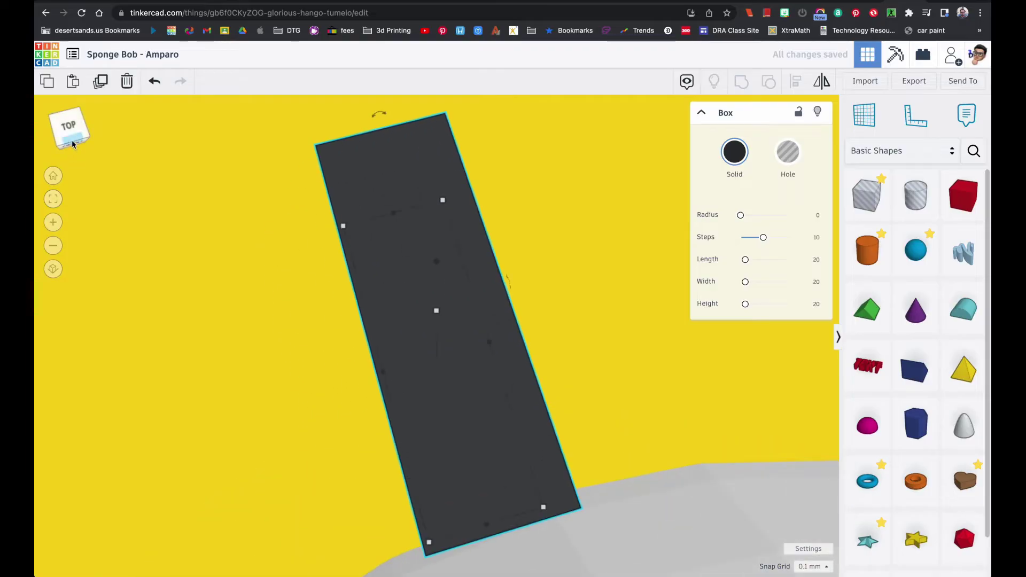
{"action": "left_click", "coordinate": [68, 127]}
{"action": "scroll", "coordinate": [360, 328], "scroll_direction": "down", "scroll_amount": 5}
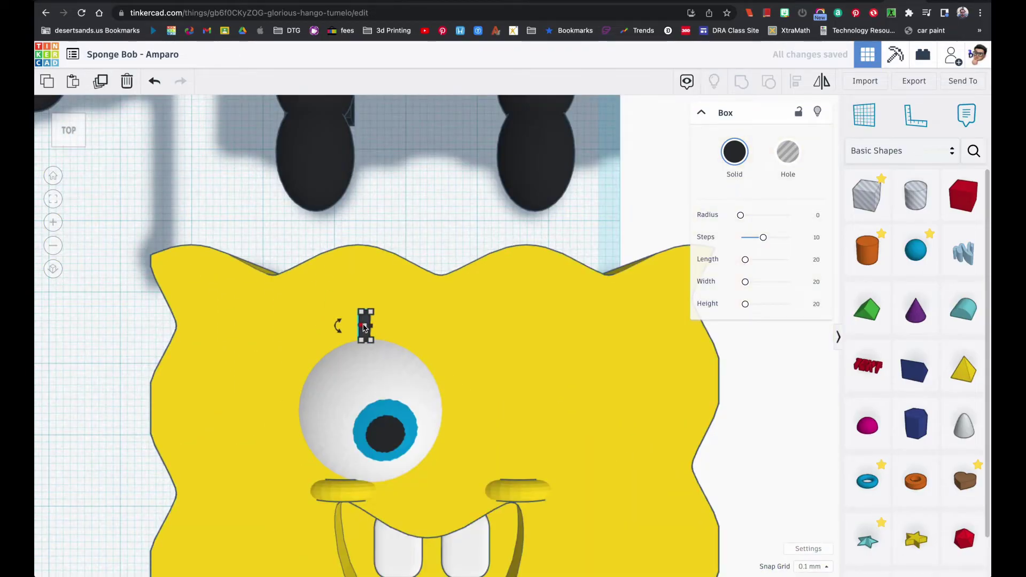
{"action": "key", "text": "Right"}
{"action": "key", "text": "Right"}
{"action": "key", "text": "Right"}
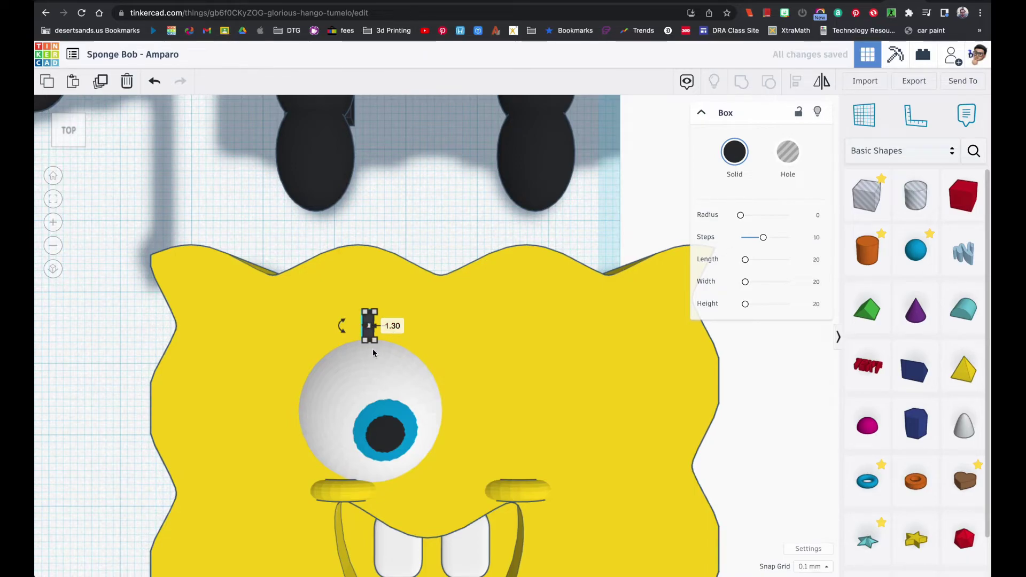
{"action": "key", "text": "Left"}
{"action": "key", "text": "Left"}
{"action": "key", "text": "Left"}
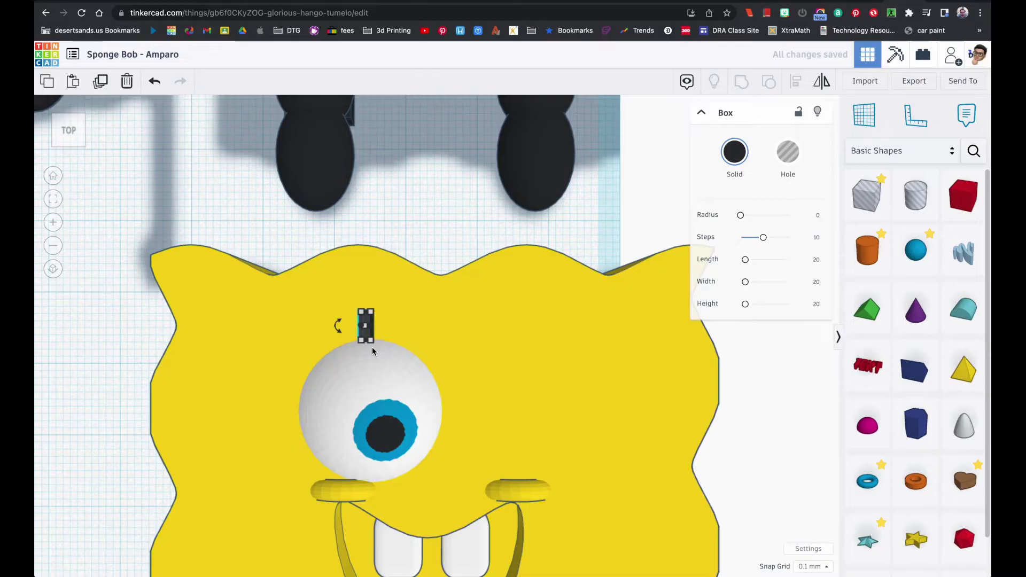
- Duplicate the eyelash, offset the copy to the left, and repeat the duplication to get three evenly spaced eyelashes
{"action": "key", "text": "ctrl+d"}
{"action": "key", "text": "Left"}
{"action": "key", "text": "Left"}
{"action": "key", "text": "Left"}
{"action": "key", "text": "Left"}
{"action": "key", "text": "Left"}
{"action": "key", "text": "Left"}
{"action": "key", "text": "Left"}
{"action": "key", "text": "Left"}
{"action": "key", "text": "Left"}
{"action": "key", "text": "Left"}
{"action": "key", "text": "Left"}
{"action": "key", "text": "Left"}
{"action": "key", "text": "Left"}
{"action": "key", "text": "Left"}
{"action": "key", "text": "Left"}
{"action": "key", "text": "Left"}
{"action": "key", "text": "Left"}
{"action": "key", "text": "Left"}
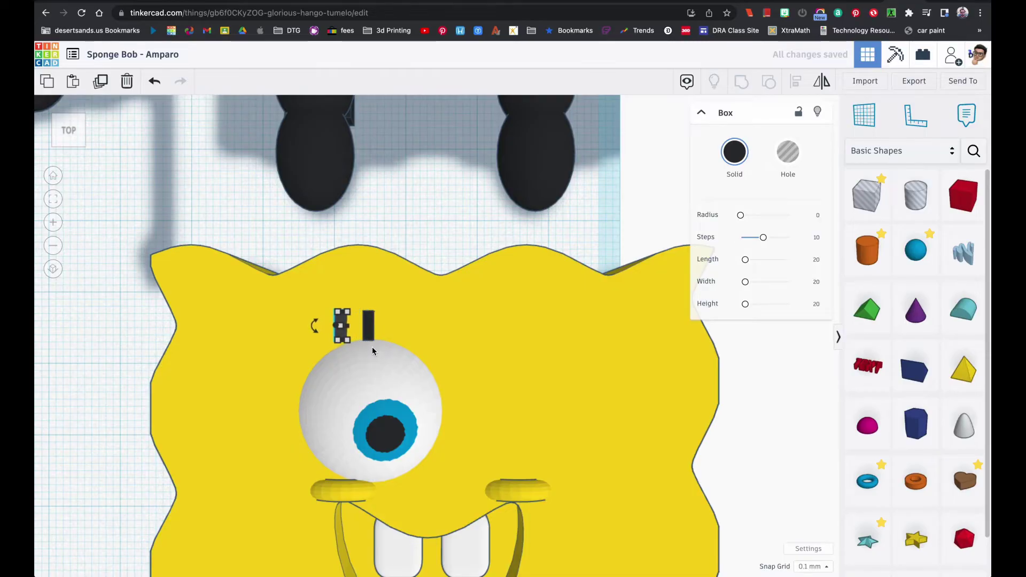
{"action": "key", "text": "ctrl+d"}
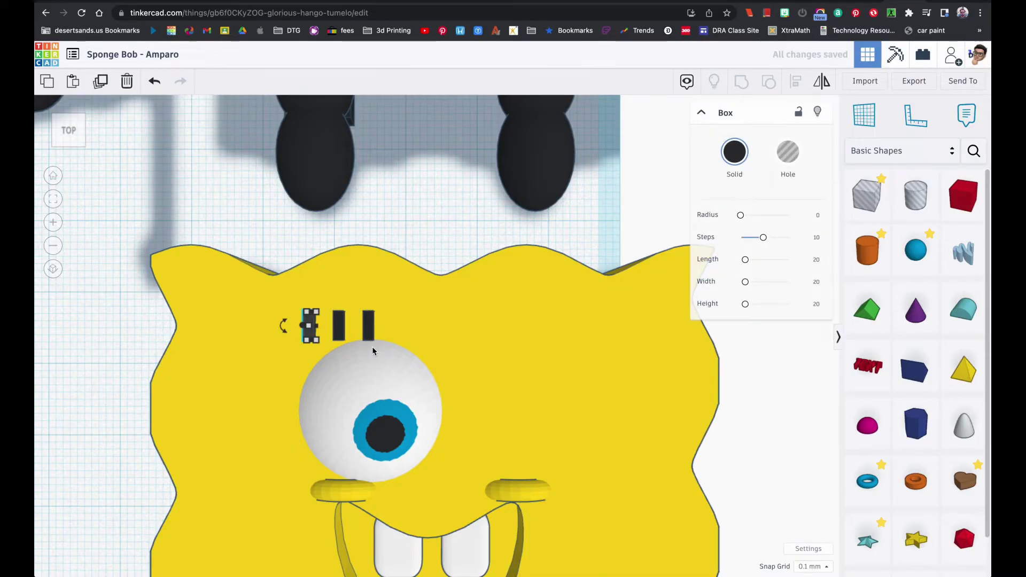
- Select all three eyelashes, shift them right until they are centred over the eyeball, and lengthen them slightly upward
{"action": "left_click", "coordinate": [343, 336], "text": "shift"}
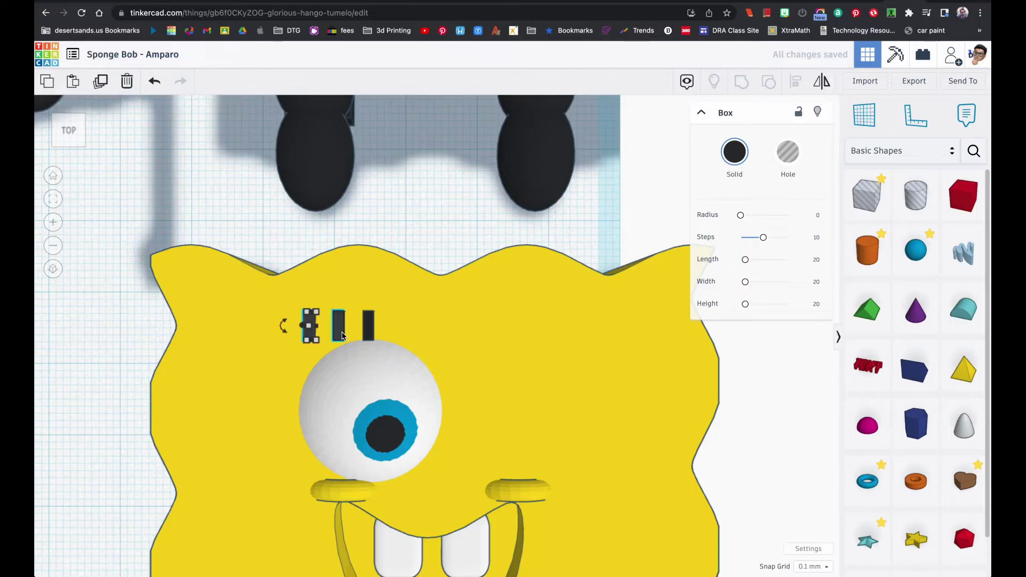
{"action": "left_click", "coordinate": [370, 336], "text": "shift"}
{"action": "key", "text": "Right"}
{"action": "key", "text": "Right"}
{"action": "key", "text": "Right"}
{"action": "key", "text": "Right"}
{"action": "key", "text": "Right"}
{"action": "key", "text": "Right"}
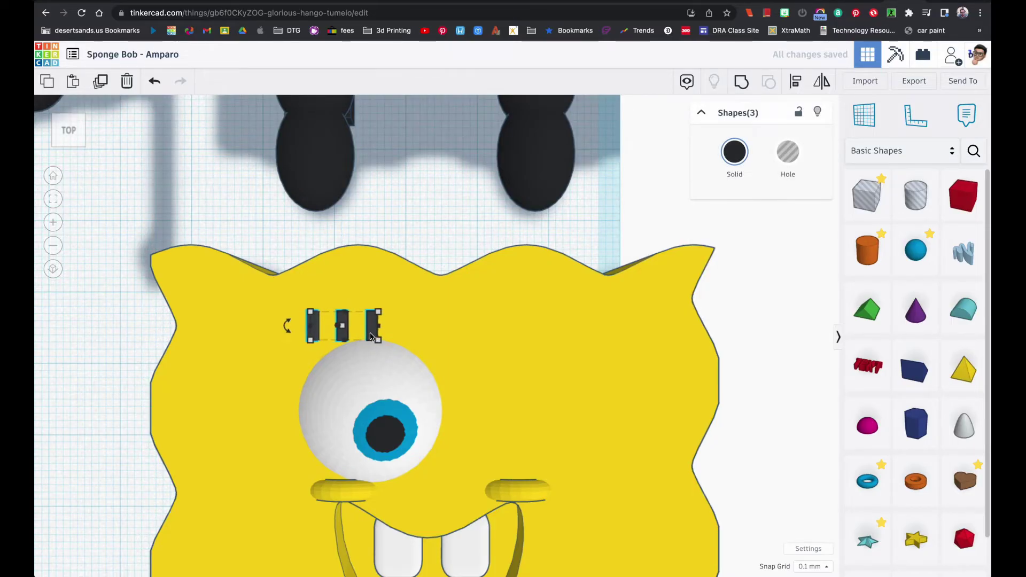
{"action": "key", "text": "Right"}
{"action": "key", "text": "Right"}
{"action": "key", "text": "Right"}
{"action": "key", "text": "Right"}
{"action": "key", "text": "Right"}
{"action": "key", "text": "Right"}
{"action": "key", "text": "Right"}
{"action": "key", "text": "Right"}
{"action": "key", "text": "Right"}
{"action": "key", "text": "Right"}
{"action": "key", "text": "Right"}
{"action": "key", "text": "Right"}
{"action": "key", "text": "Right"}
{"action": "key", "text": "Right"}
{"action": "key", "text": "Right"}
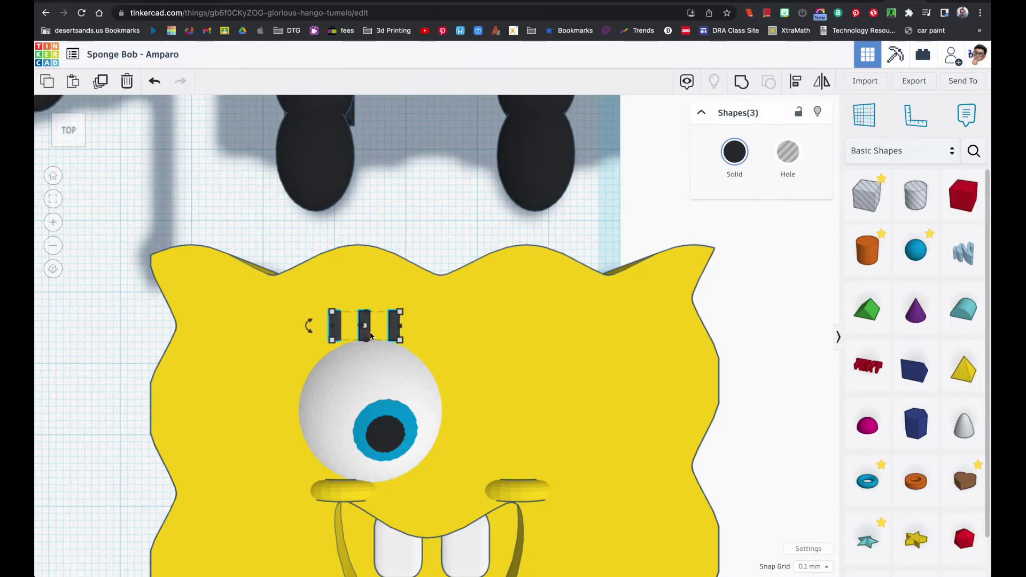
{"action": "left_click", "coordinate": [419, 252]}
- Rotate the left eyelash so its upper end leans outward, away from the middle eyelash
{"action": "left_click", "coordinate": [335, 334]}
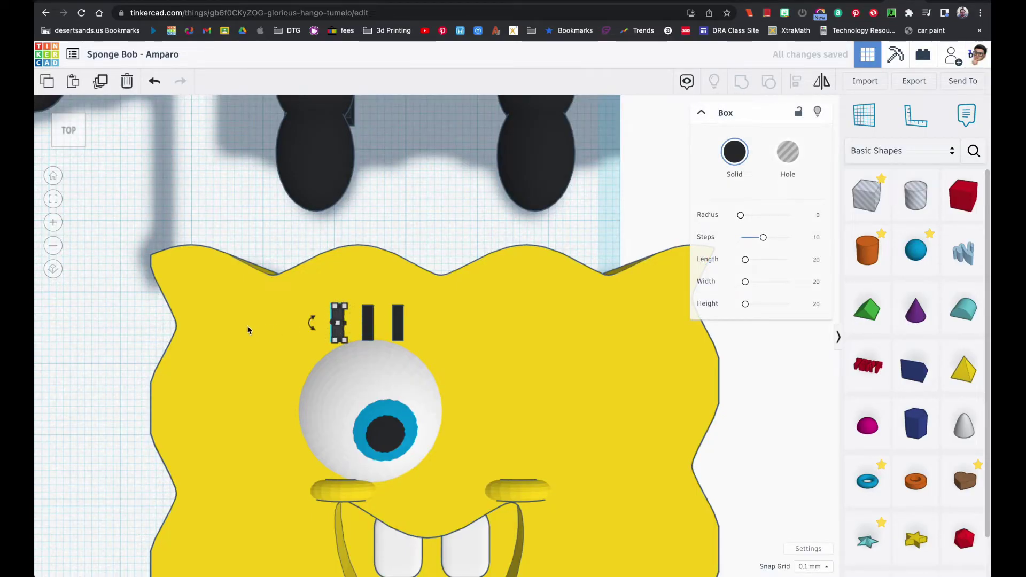
{"action": "key", "text": "f"}
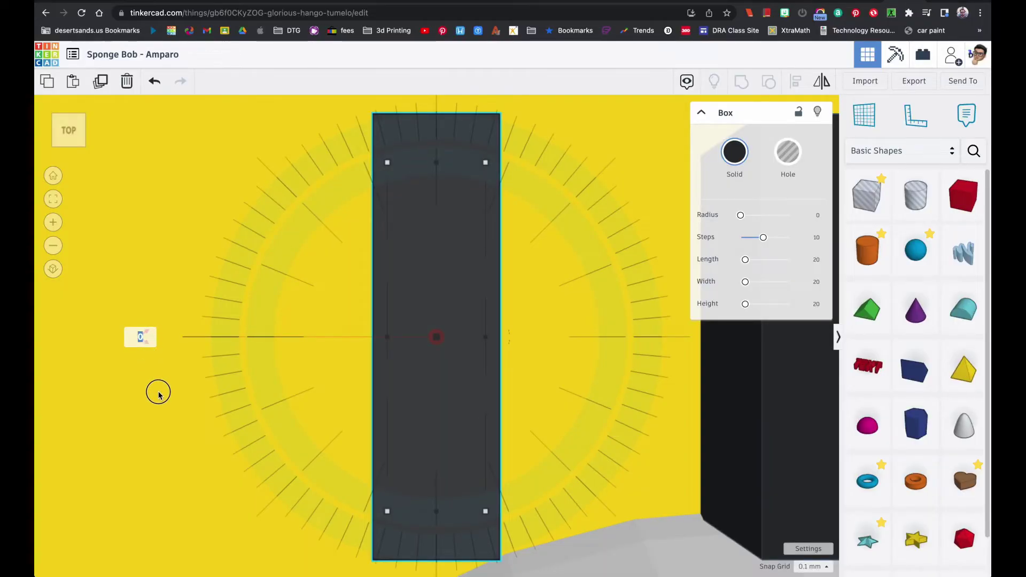
{"action": "left_click_drag", "start_coordinate": [148, 331], "coordinate": [196, 382]}
{"action": "scroll", "coordinate": [275, 316], "scroll_direction": "down", "scroll_amount": 10}
- Rotate the right eyelash 14° so its upper end leans outward, mirroring the left one
{"action": "left_click", "coordinate": [376, 325]}
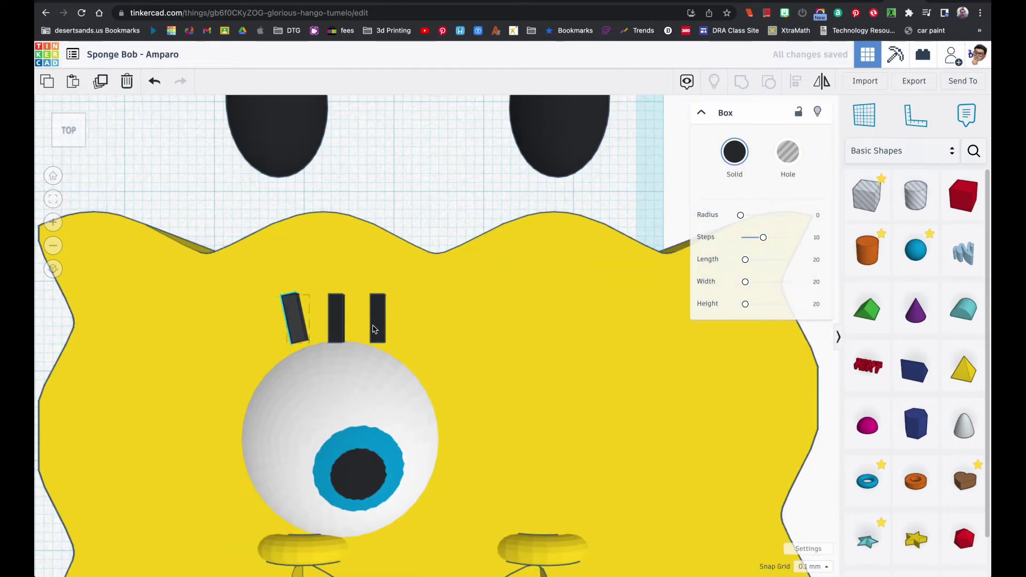
{"action": "scroll", "coordinate": [398, 322], "scroll_direction": "up", "scroll_amount": 5}
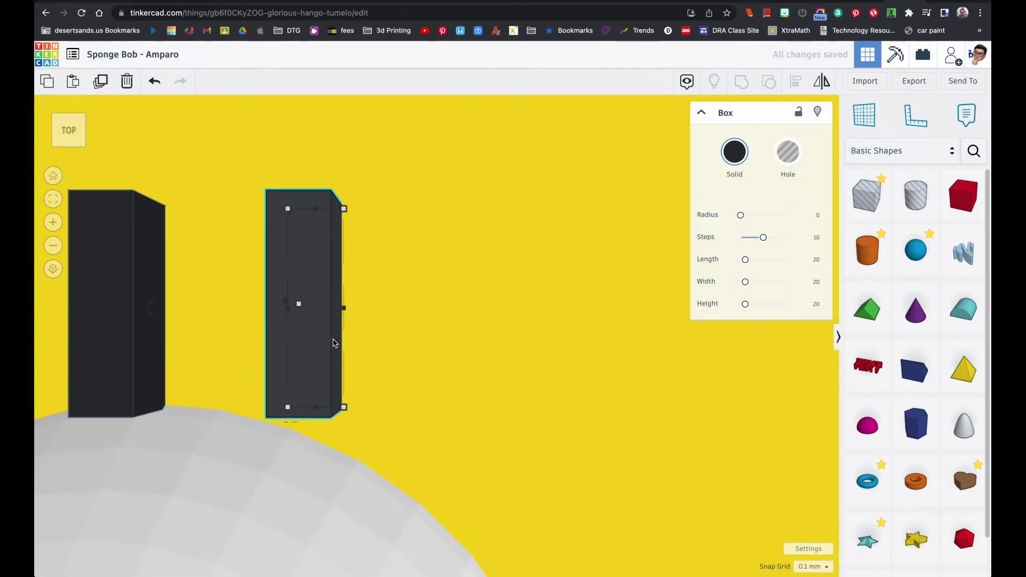
{"action": "right_click_drag", "start_coordinate": [377, 302], "coordinate": [437, 261]}
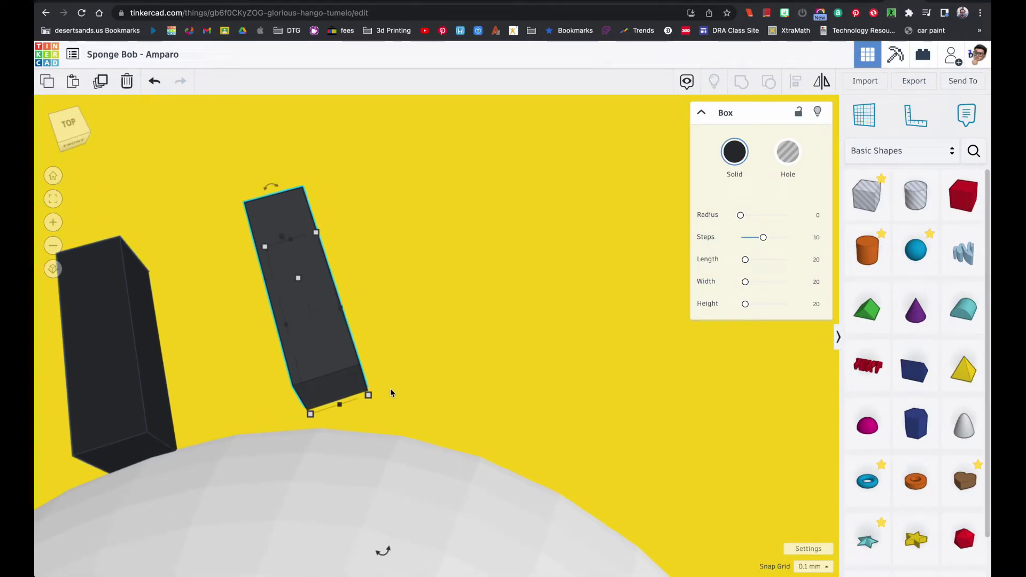
{"action": "left_click_drag", "start_coordinate": [383, 550], "coordinate": [309, 543]}
{"action": "scroll", "coordinate": [305, 469], "scroll_direction": "down", "scroll_amount": 5}
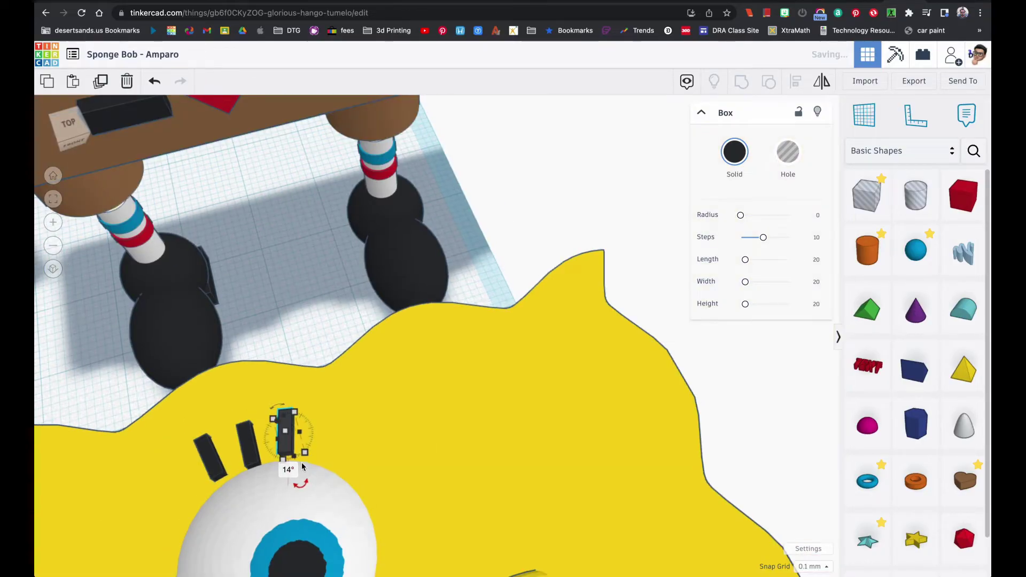
- Move the left and right eyelashes down slightly so their lower ends meet the eyeball's edge
{"action": "left_click_drag", "start_coordinate": [202, 454], "coordinate": [214, 463]}
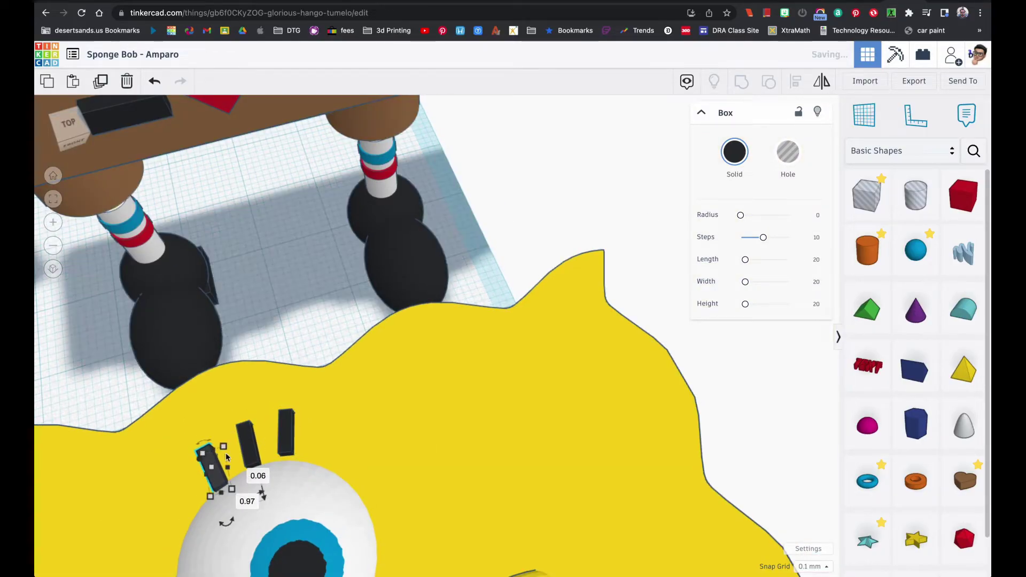
{"action": "left_click_drag", "start_coordinate": [286, 443], "coordinate": [291, 449]}
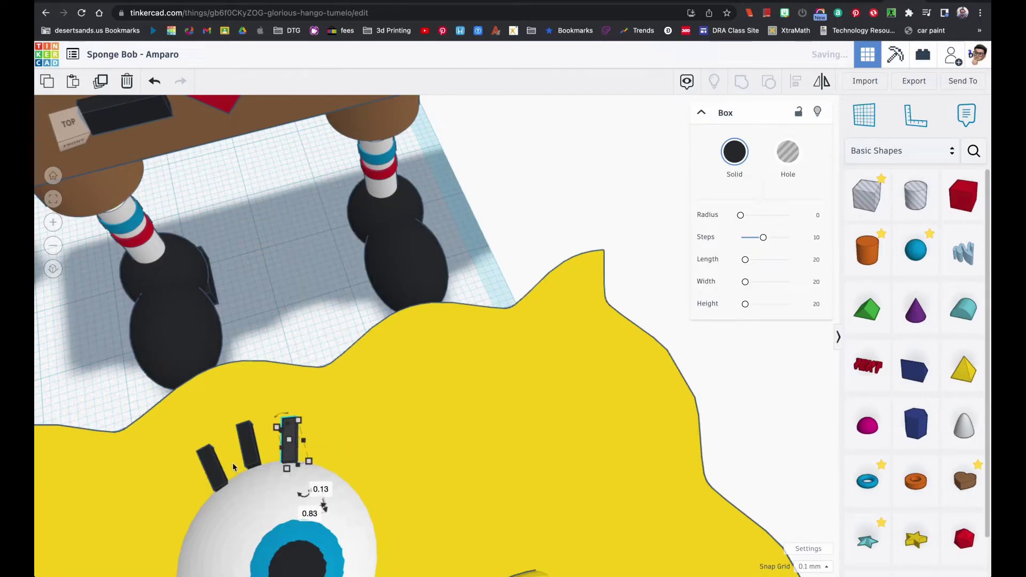
{"action": "left_click", "coordinate": [72, 126]}
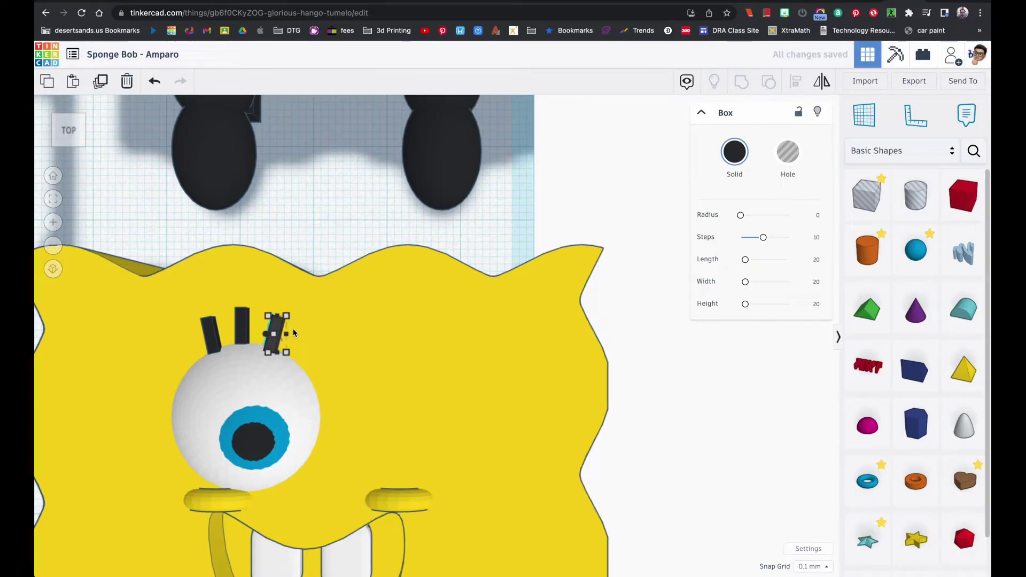
{"action": "left_click", "coordinate": [273, 369]}
{"action": "left_click", "coordinate": [59, 202]}
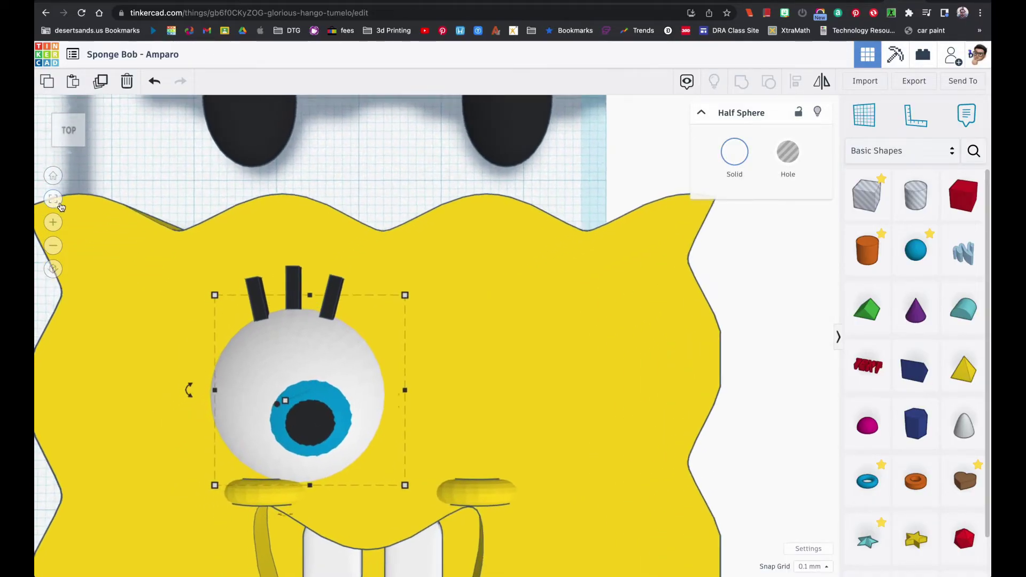
- Nudge the left eyelash slightly so its lower end rests on the eyeball's edge
{"action": "left_click", "coordinate": [380, 206]}
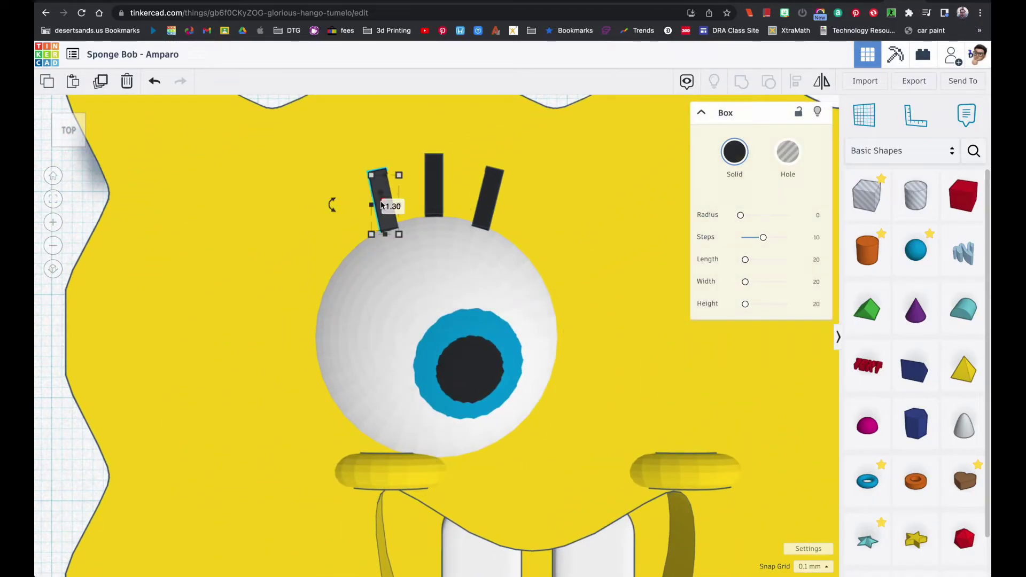
{"action": "mouse_move", "coordinate": [389, 208]}
{"action": "right_mouse_down"}
{"action": "mouse_move", "coordinate": [390, 163]}
{"action": "mouse_move", "coordinate": [378, 149]}
{"action": "mouse_move", "coordinate": [389, 178]}
{"action": "mouse_move", "coordinate": [385, 217]}
{"action": "mouse_move", "coordinate": [382, 208]}
{"action": "right_mouse_up"}
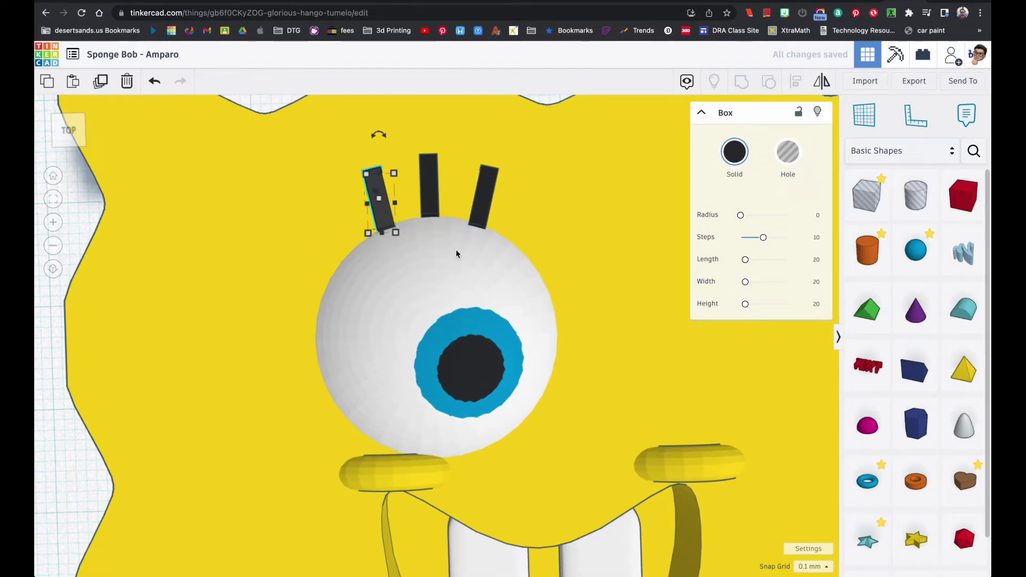
{"action": "scroll", "coordinate": [450, 249], "scroll_direction": "down", "scroll_amount": 5}
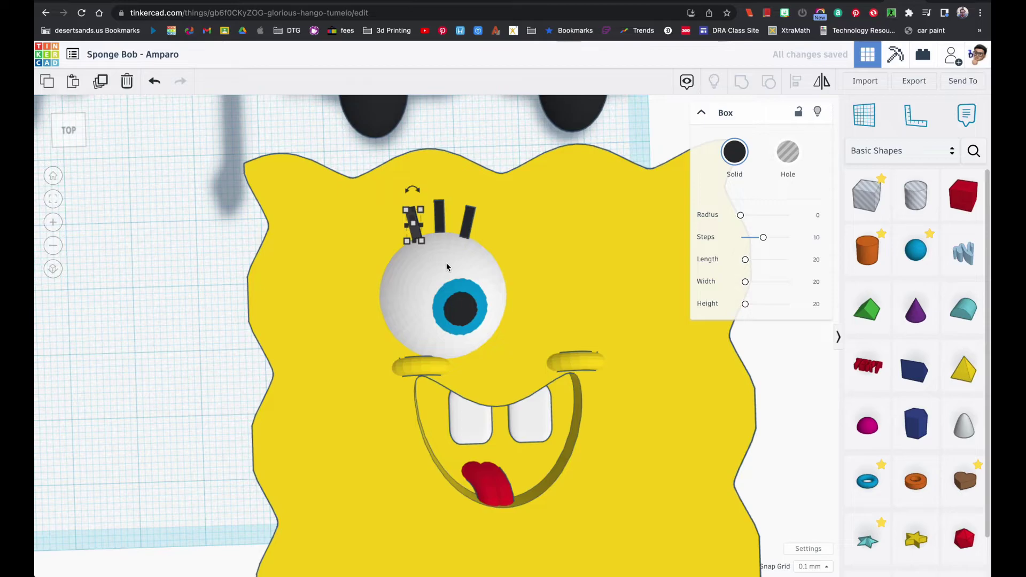
{"action": "scroll", "coordinate": [448, 265], "scroll_direction": "up", "scroll_amount": 3}
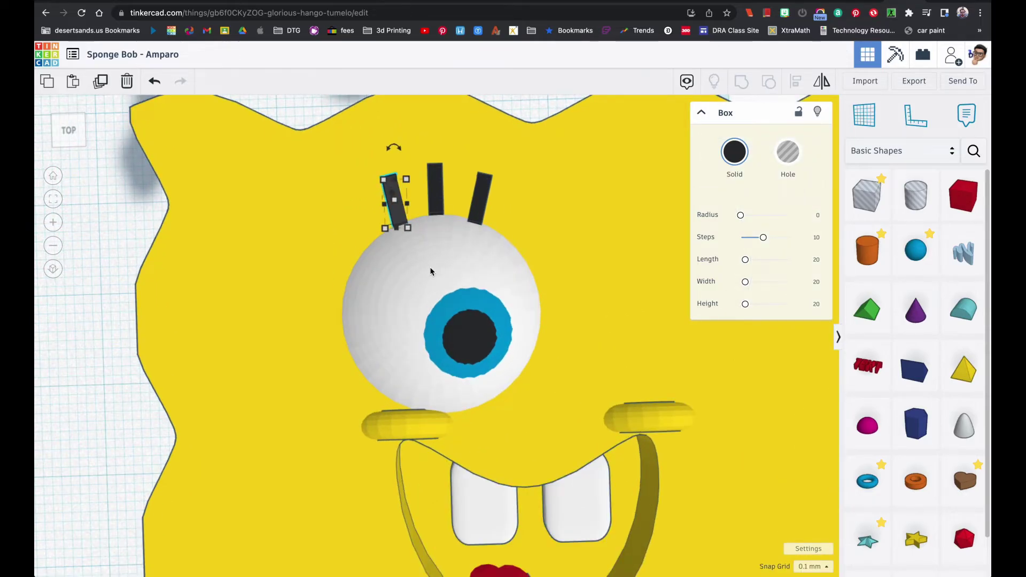
- Select the three eyelashes, eyeball, iris and pupil together and duplicate the whole eye
{"action": "left_click", "coordinate": [435, 195], "text": "shift"}
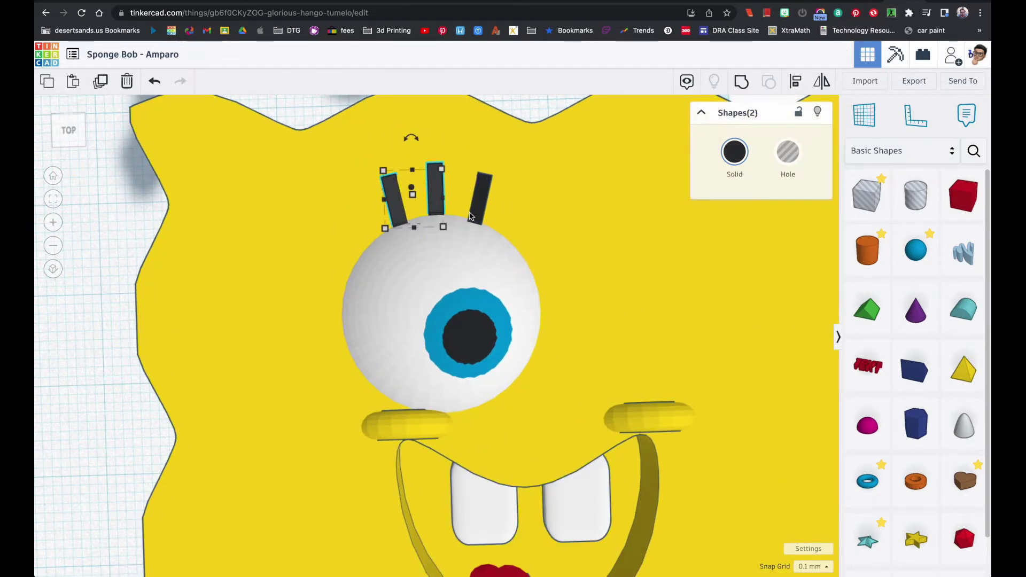
{"action": "left_click", "coordinate": [477, 212], "text": "shift"}
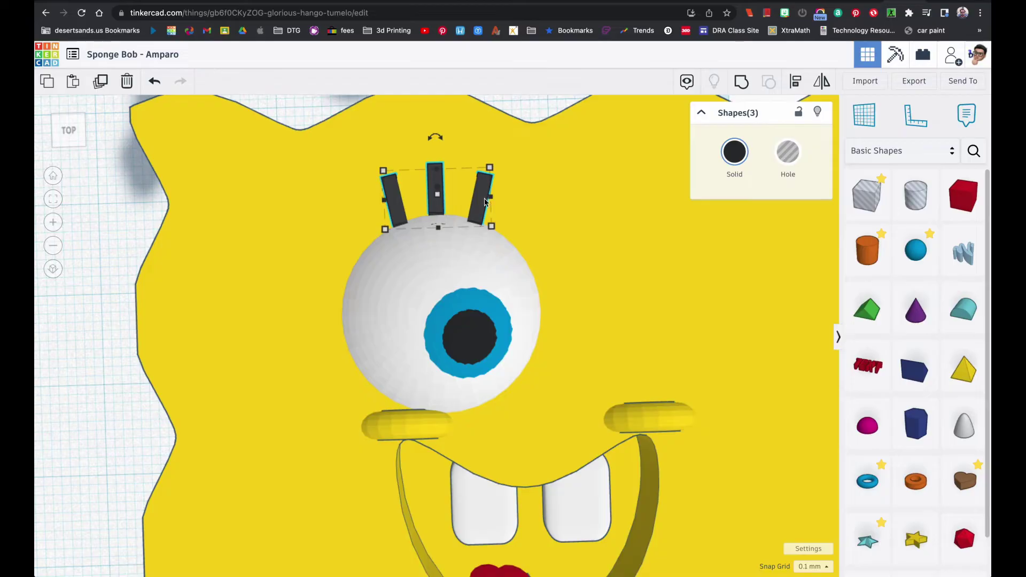
{"action": "left_click", "coordinate": [435, 264], "text": "shift"}
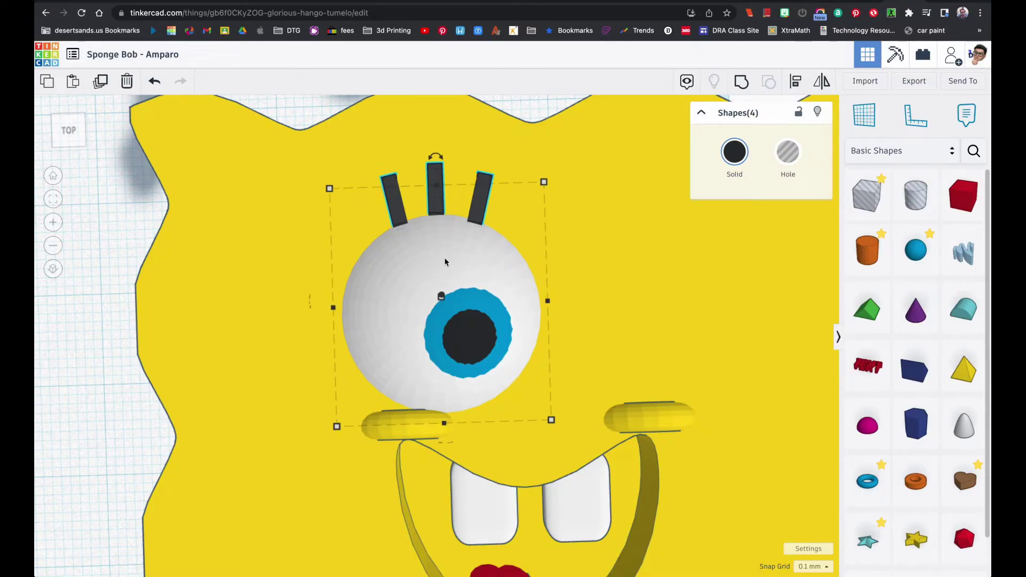
{"action": "left_click", "coordinate": [469, 305], "text": "shift"}
{"action": "left_click", "coordinate": [469, 326], "text": "shift"}
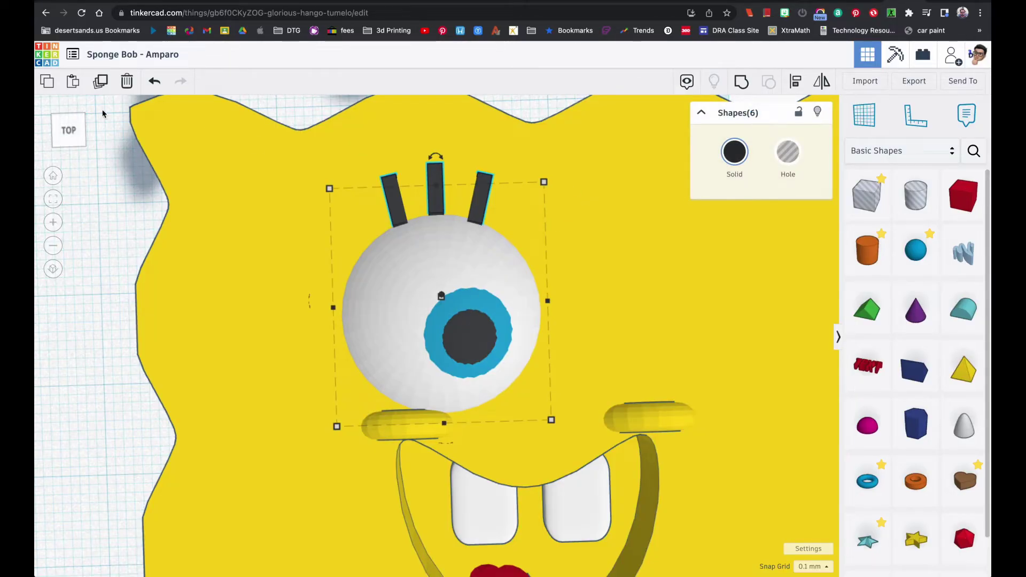
{"action": "left_click", "coordinate": [102, 83]}
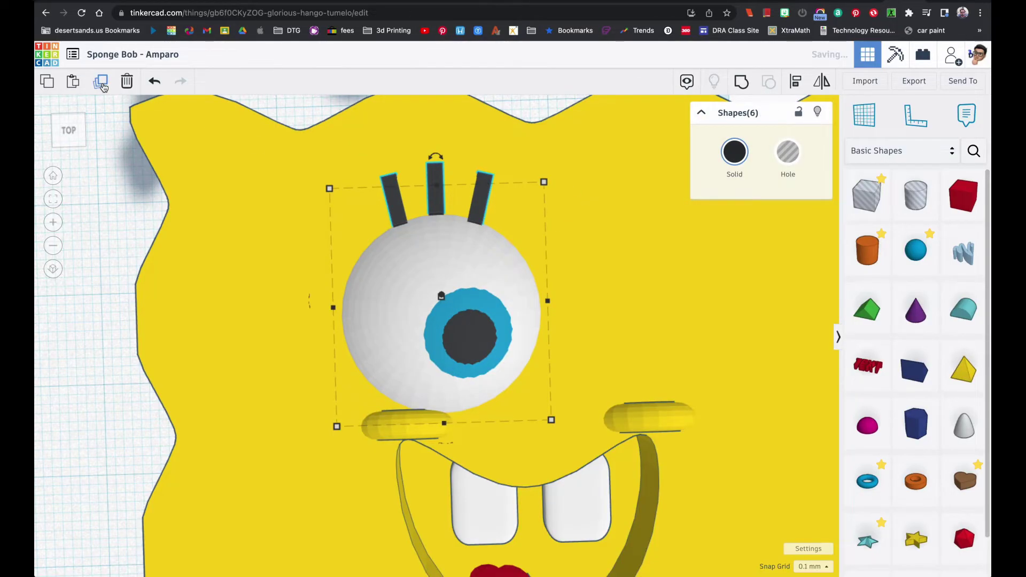
- Move the duplicated eye horizontally to the right until its eyeball only slightly overlaps the first one
{"action": "key", "text": "Right"}
{"action": "key", "text": "Right"}
{"action": "key", "text": "Right"}
{"action": "key", "text": "Right"}
{"action": "key", "text": "Right"}
{"action": "key", "text": "Right"}
{"action": "key", "text": "Right"}
{"action": "key", "text": "Right"}
{"action": "key", "text": "Right"}
{"action": "key", "text": "Right"}
{"action": "key", "text": "Right"}
{"action": "key", "text": "Right"}
{"action": "key", "text": "Right"}
{"action": "key", "text": "Right"}
{"action": "key", "text": "Right"}
{"action": "key", "text": "Right"}
{"action": "key", "text": "Right"}
{"action": "key", "text": "Right"}
{"action": "key", "text": "Right"}
{"action": "key", "text": "Right"}
{"action": "key", "text": "Right"}
{"action": "key", "text": "Right"}
{"action": "key", "text": "Right"}
{"action": "key", "text": "Right"}
{"action": "key", "text": "Right"}
{"action": "key", "text": "Right"}
{"action": "key", "text": "Right"}
{"action": "key", "text": "Right"}
{"action": "key", "text": "Right"}
{"action": "key", "text": "Right"}
{"action": "key", "text": "Right"}
{"action": "key", "text": "Right"}
{"action": "key", "text": "Right"}
{"action": "key", "text": "Right"}
{"action": "key", "text": "Right"}
{"action": "key", "text": "Right"}
{"action": "key", "text": "Right"}
{"action": "key", "text": "Right"}
{"action": "key", "text": "Right"}
{"action": "key", "text": "Right"}
{"action": "key", "text": "Right"}
{"action": "key", "text": "Right"}
{"action": "key", "text": "Right"}
{"action": "key", "text": "Right"}
{"action": "key", "text": "Right"}
{"action": "key", "text": "Right"}
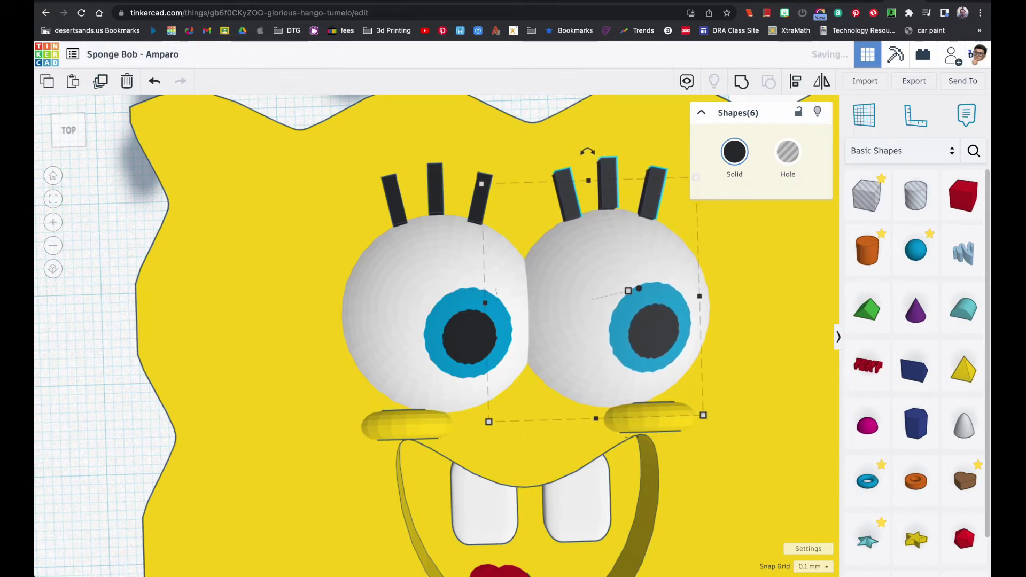
- Mirror the duplicated eye horizontally so its iris and pupil look towards the first eye
{"action": "left_click", "coordinate": [822, 78]}
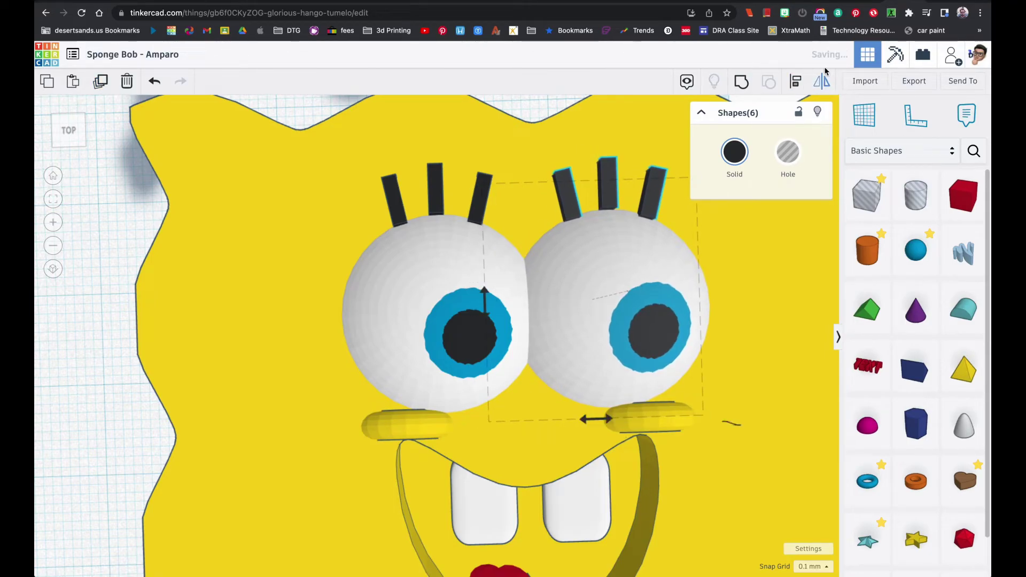
{"action": "left_click", "coordinate": [583, 420]}
{"action": "scroll", "coordinate": [575, 424], "scroll_direction": "down", "scroll_amount": 3}
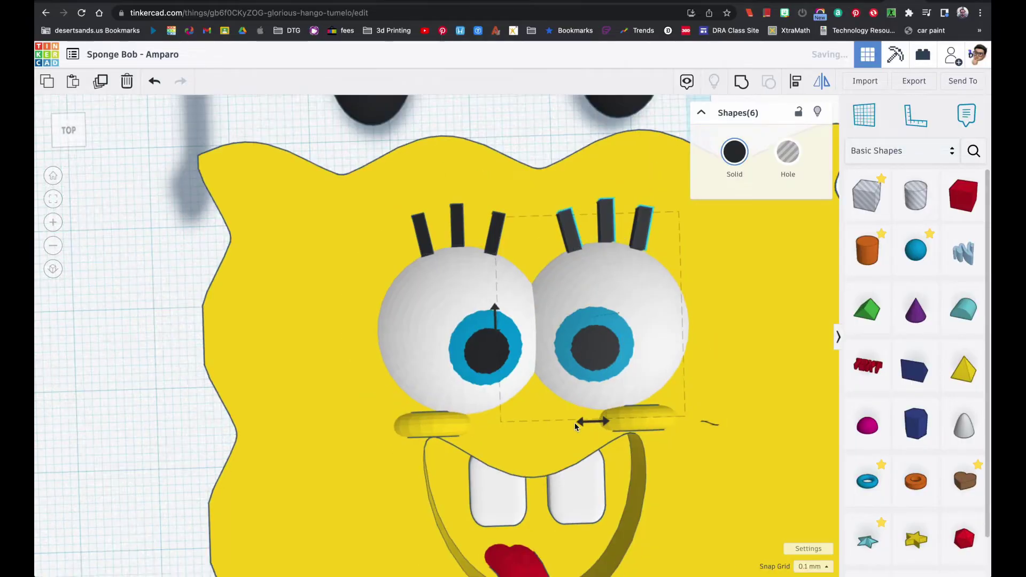
{"action": "scroll", "coordinate": [575, 426], "scroll_direction": "down", "scroll_amount": 3}
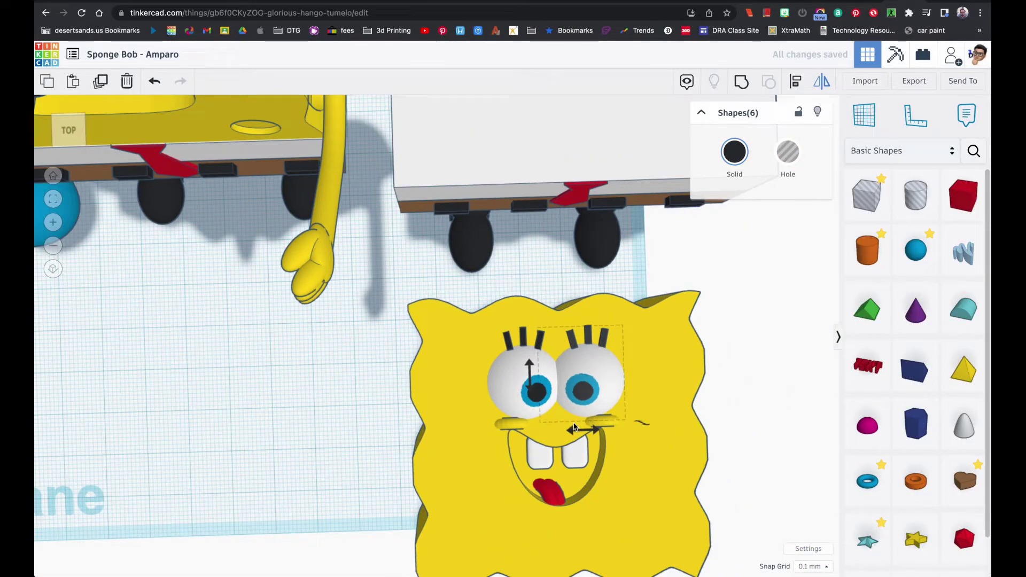
{"action": "left_click", "coordinate": [578, 386]}
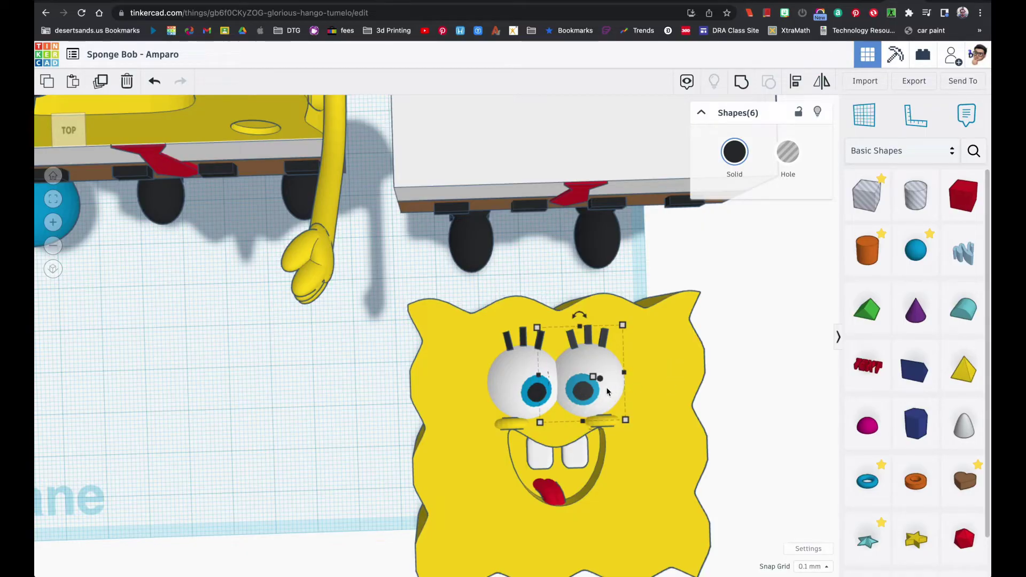
{"action": "left_click", "coordinate": [395, 407]}
- Select the right eye's pupil and iris and shift them right, towards the middle of the eyeball
{"action": "left_click", "coordinate": [569, 398]}
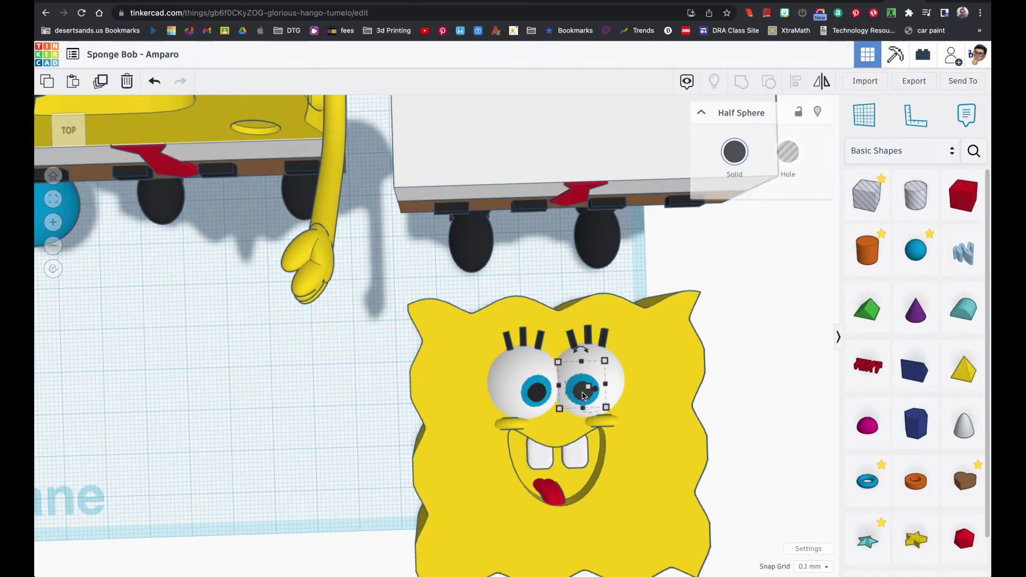
{"action": "left_click", "coordinate": [45, 202]}
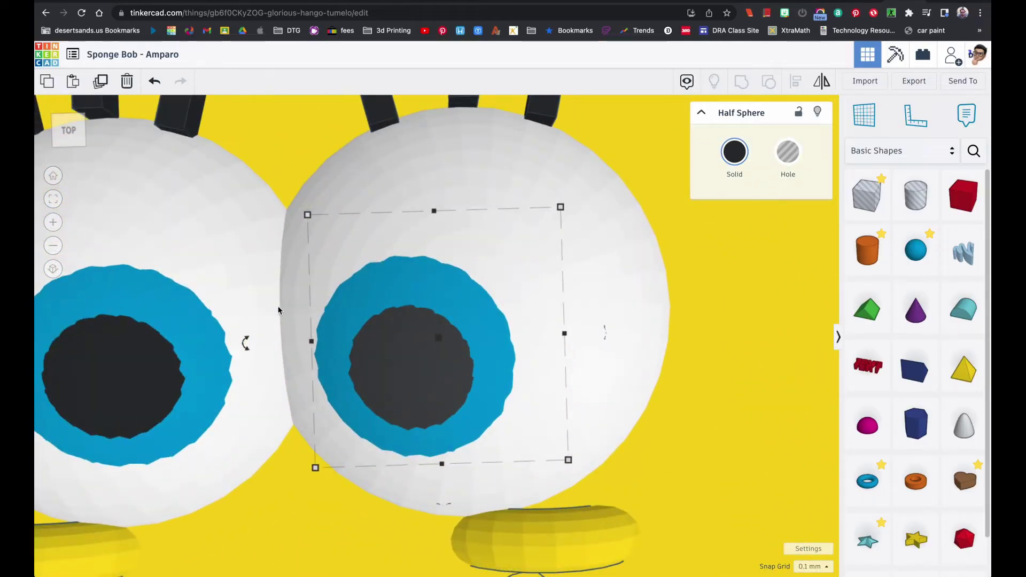
{"action": "left_click", "coordinate": [397, 294], "text": "shift"}
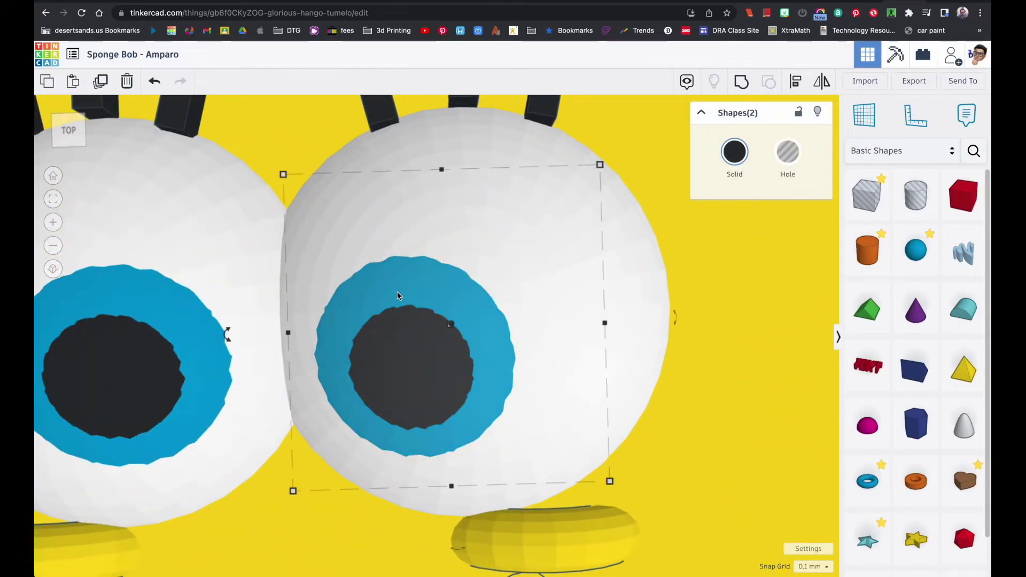
{"action": "key", "text": "Right"}
{"action": "key", "text": "Right"}
{"action": "key", "text": "Right"}
{"action": "key", "text": "Right"}
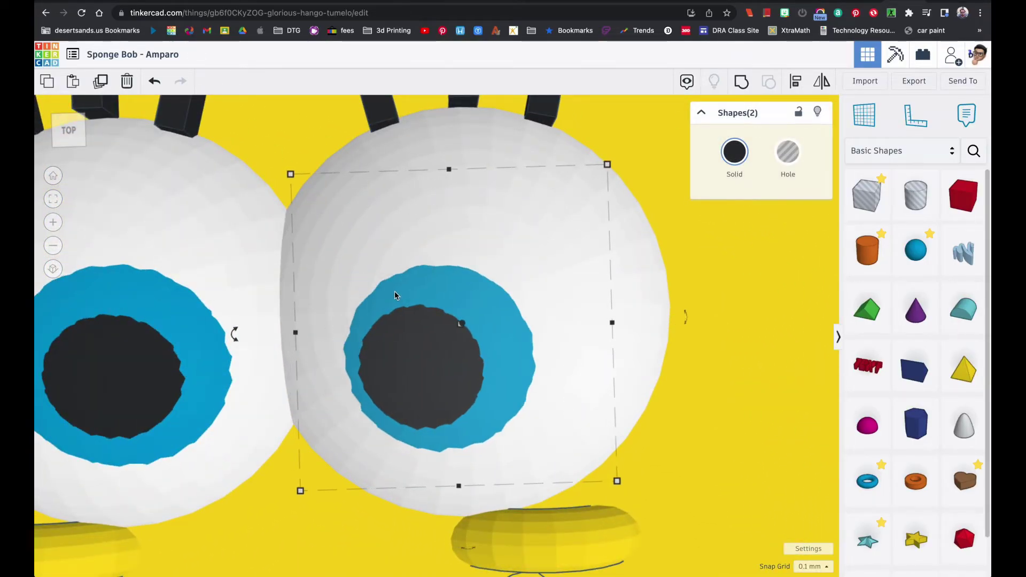
{"action": "key", "text": "Right"}
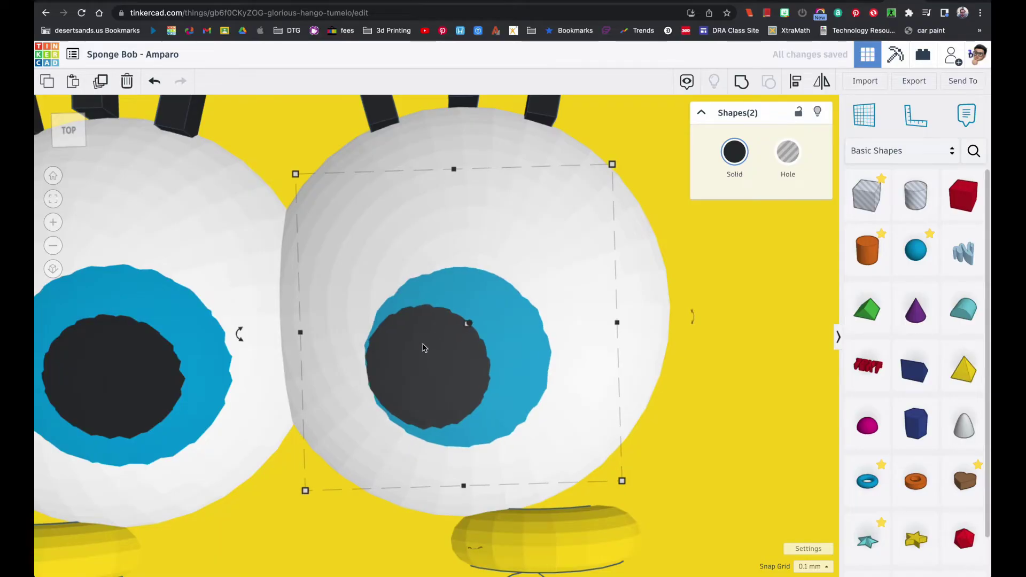
- Shift only the right eye's pupil further right until it is centred in the blue iris
{"action": "left_click", "coordinate": [694, 377]}
{"action": "left_click", "coordinate": [459, 382]}
{"action": "key", "text": "Right"}
{"action": "key", "text": "Right"}
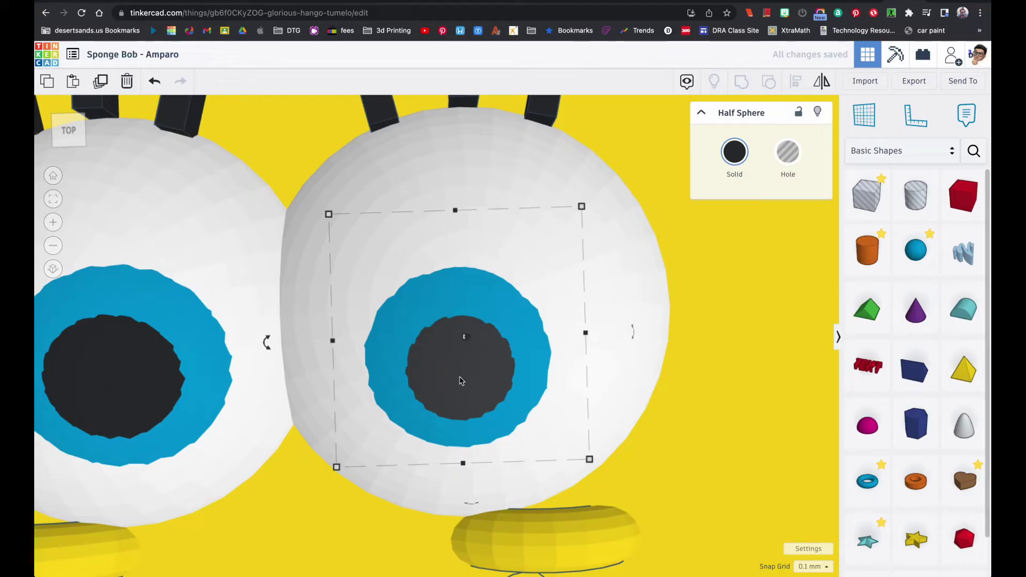
- Adjust how far the right eye's pupil protrudes from the iris and resize it to 9.46 mm in length and width
{"action": "right_click_drag", "start_coordinate": [462, 376], "coordinate": [465, 304]}
{"action": "left_click_drag", "start_coordinate": [464, 222], "coordinate": [460, 222]}
{"action": "right_click_drag", "start_coordinate": [461, 270], "coordinate": [463, 346]}
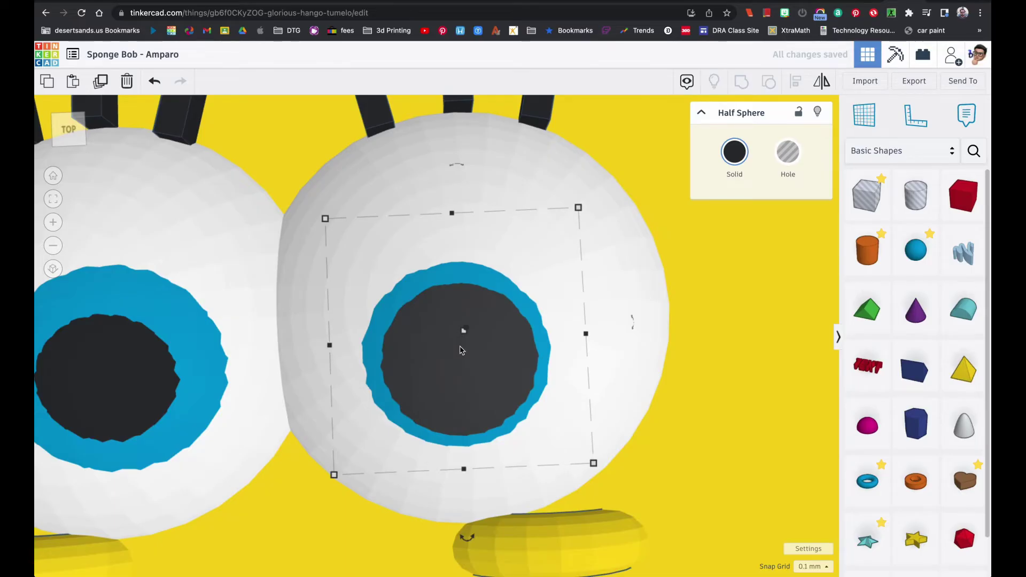
{"action": "left_click_drag", "start_coordinate": [591, 462], "coordinate": [587, 457]}
{"action": "scroll", "coordinate": [488, 429], "scroll_direction": "down", "scroll_amount": 2}
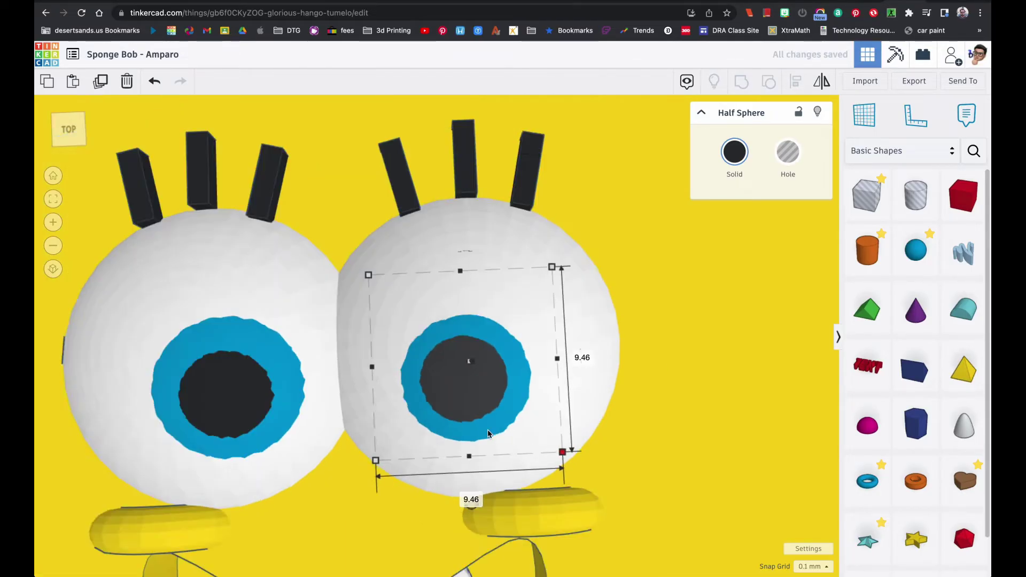
{"action": "scroll", "coordinate": [487, 429], "scroll_direction": "down", "scroll_amount": 3}
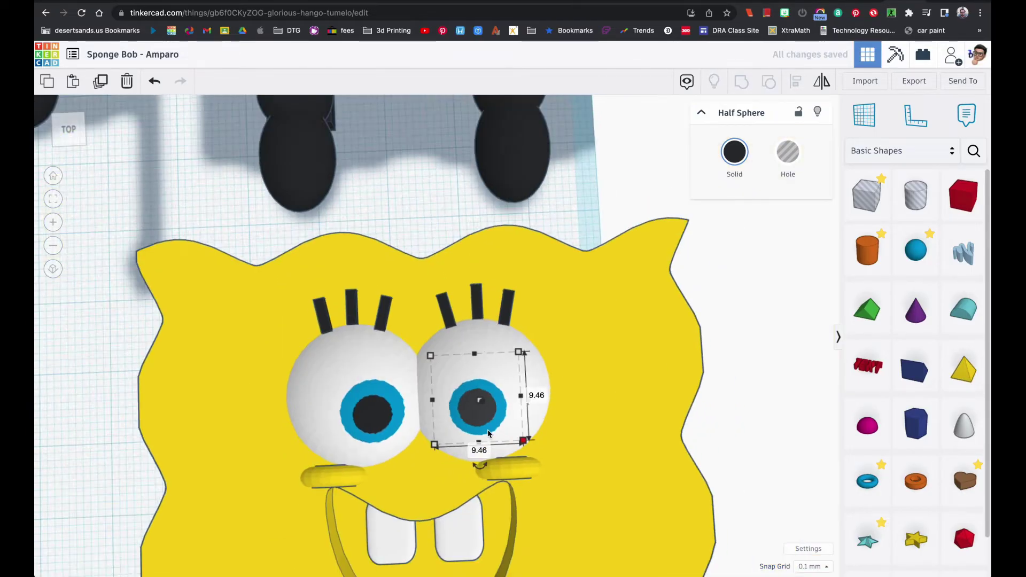
{"action": "left_click", "coordinate": [116, 401]}
- Add a paraboloid beside the face, colour it yellow, and set its width and length to 4 mm
{"action": "scroll", "coordinate": [691, 284], "scroll_direction": "down", "scroll_amount": 3}
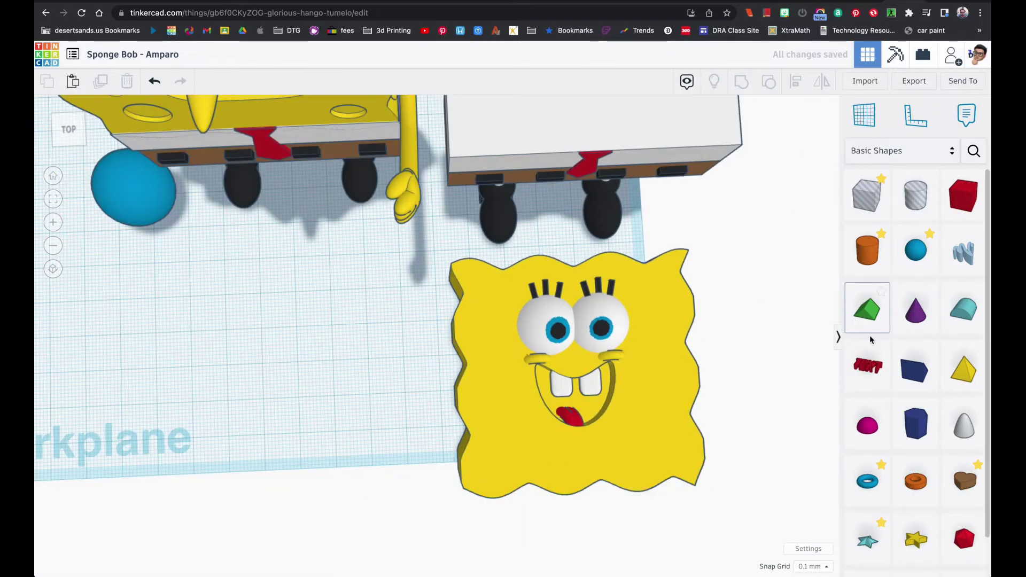
{"action": "left_click_drag", "start_coordinate": [960, 427], "coordinate": [359, 362]}
{"action": "left_click", "coordinate": [734, 152]}
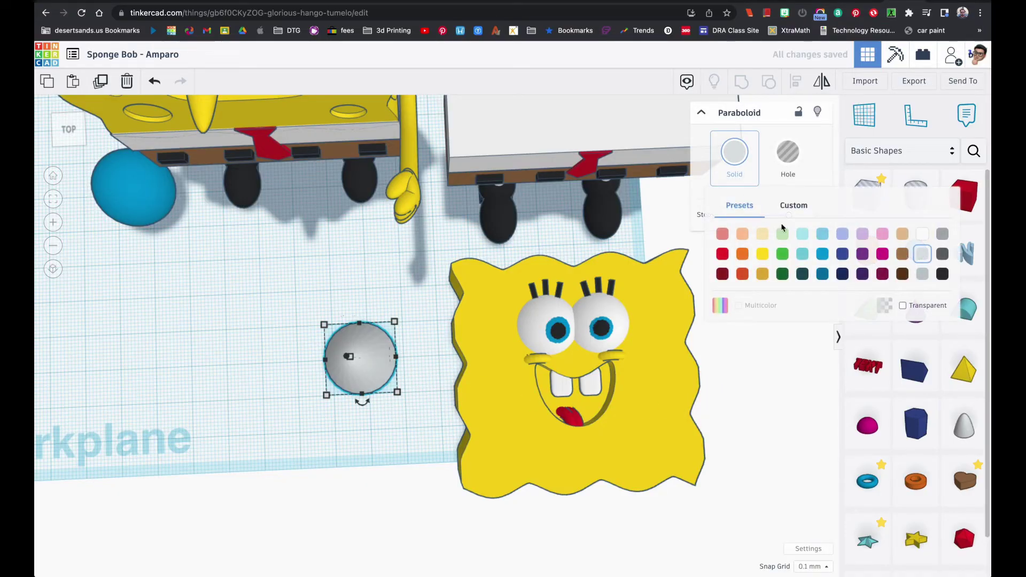
{"action": "left_click", "coordinate": [762, 254]}
{"action": "mouse_move", "coordinate": [396, 393]}
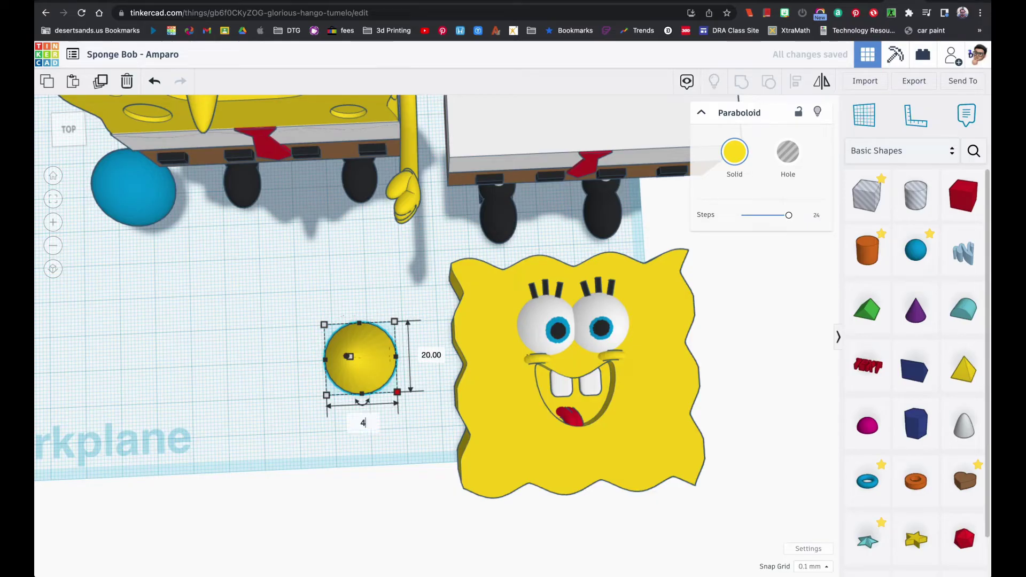
{"action": "key", "text": "Return"}
{"action": "left_click", "coordinate": [374, 355]}
{"action": "type", "text": "4"}
{"action": "key", "text": "Return"}
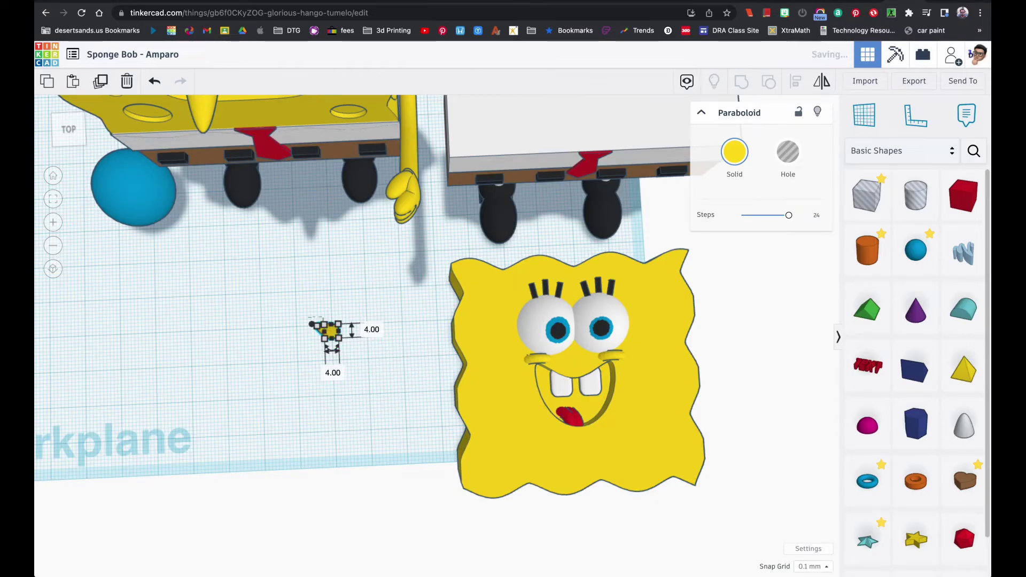
- Raise the yellow paraboloid and place it between the cheeks, just above the mouth, as the nose
{"action": "right_click_drag", "start_coordinate": [355, 368], "coordinate": [315, 281]}
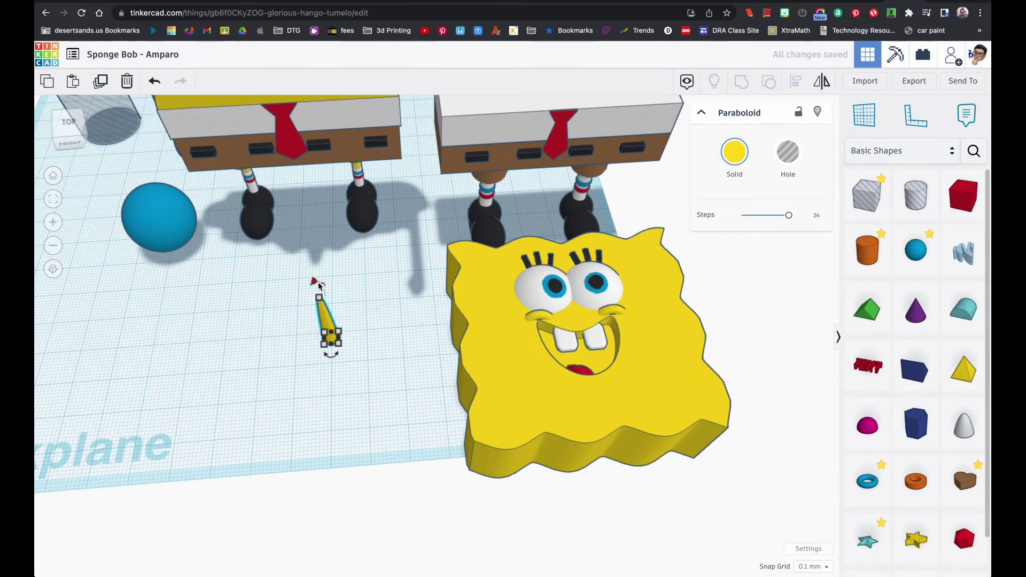
{"action": "left_click_drag", "start_coordinate": [317, 283], "coordinate": [316, 264]}
{"action": "left_click_drag", "start_coordinate": [329, 334], "coordinate": [576, 323]}
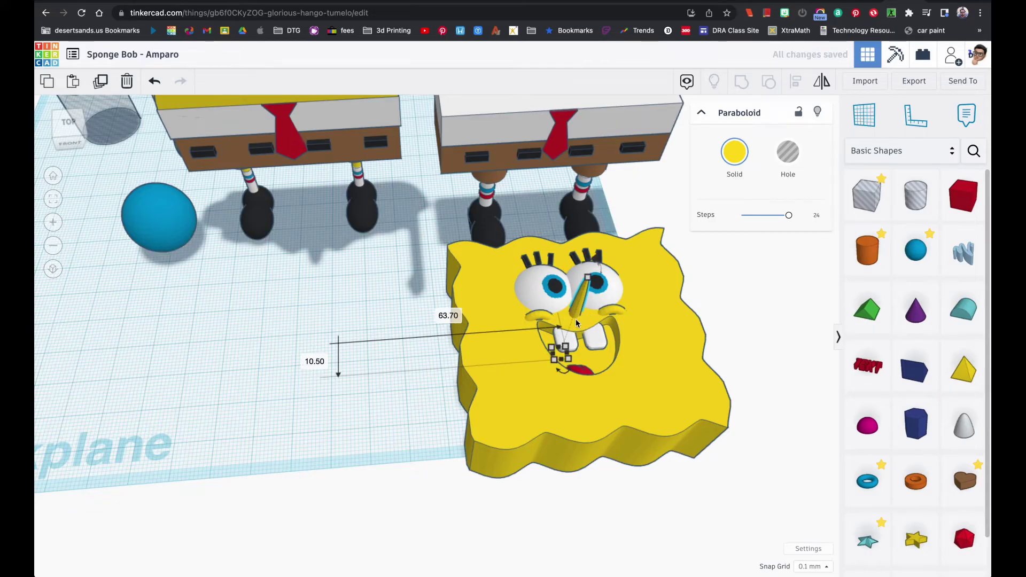
{"action": "right_click_drag", "start_coordinate": [578, 308], "coordinate": [570, 328]}
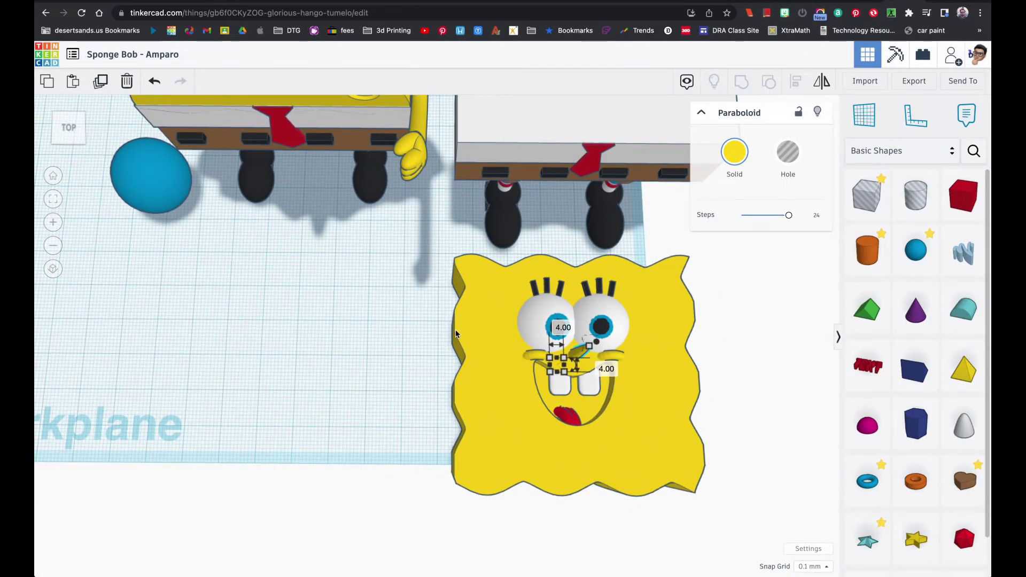
{"action": "left_click", "coordinate": [419, 386]}
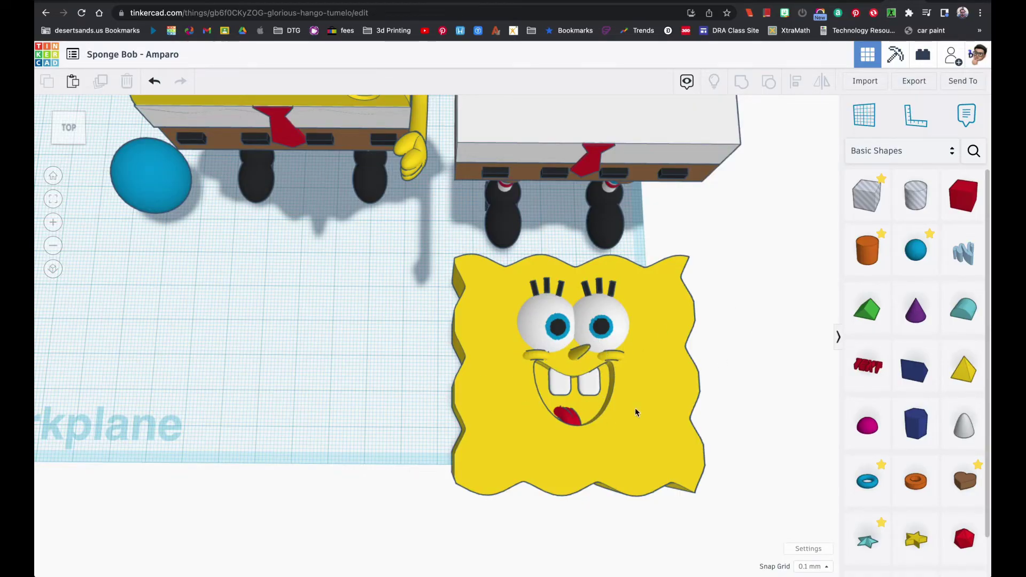
- Add a cylinder hole, raise it about 19.7 mm into the face, shrink it slightly and position it on the lower left
{"action": "left_click_drag", "start_coordinate": [915, 195], "coordinate": [493, 420]}
{"action": "right_click_drag", "start_coordinate": [525, 428], "coordinate": [533, 368]}
{"action": "left_click_drag", "start_coordinate": [516, 346], "coordinate": [523, 282]}
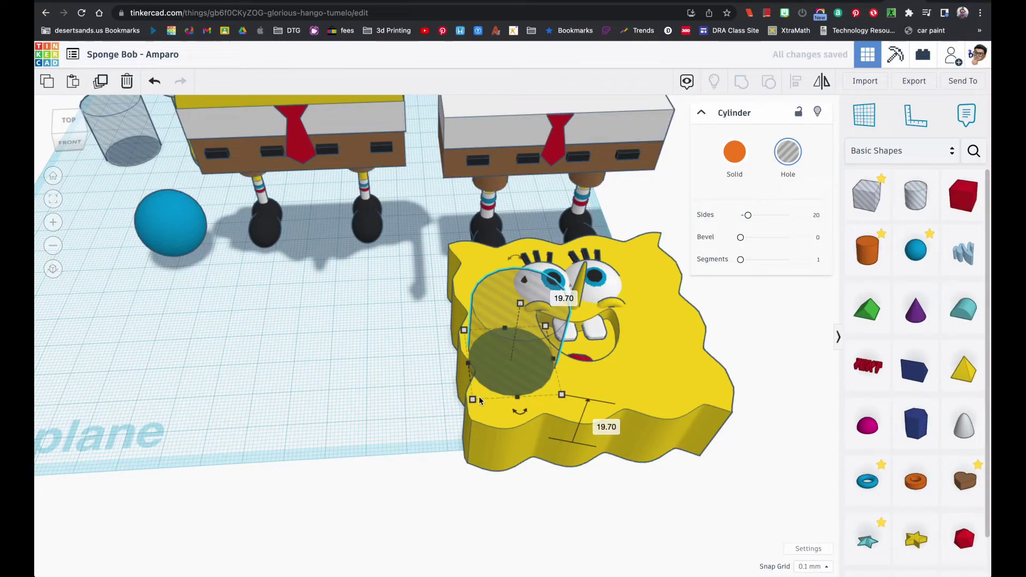
{"action": "left_click_drag", "start_coordinate": [472, 399], "coordinate": [485, 393]}
{"action": "left_click_drag", "start_coordinate": [533, 371], "coordinate": [537, 383]}
- Duplicate the cylinder hole, make the copy smaller and place it near the face's lower-right edge
{"action": "left_click_drag", "start_coordinate": [485, 404], "coordinate": [712, 360]}
{"action": "key", "text": "ctrl+d"}
{"action": "left_click_drag", "start_coordinate": [659, 389], "coordinate": [690, 377]}
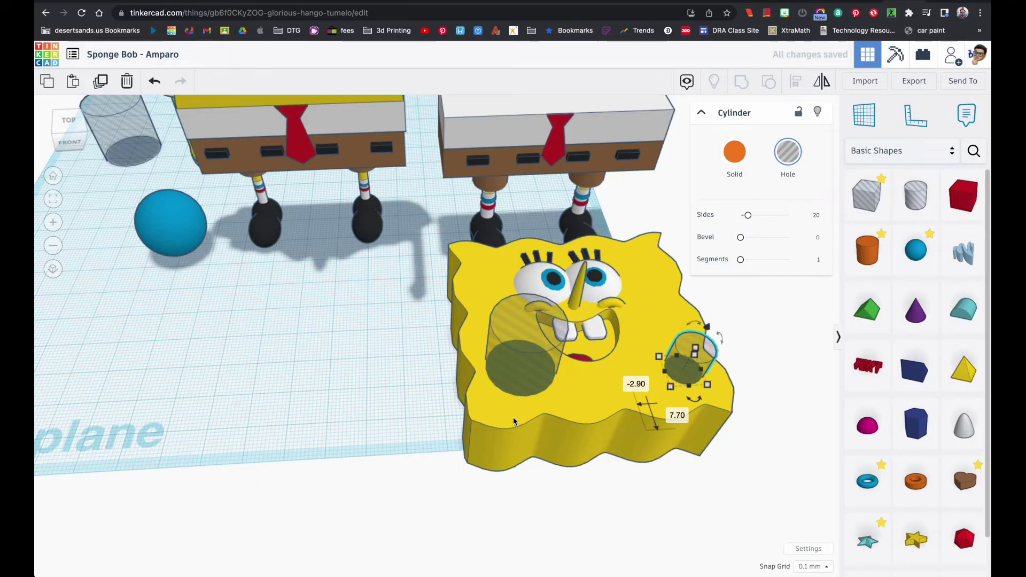
{"action": "right_click_drag", "start_coordinate": [488, 408], "coordinate": [527, 373]}
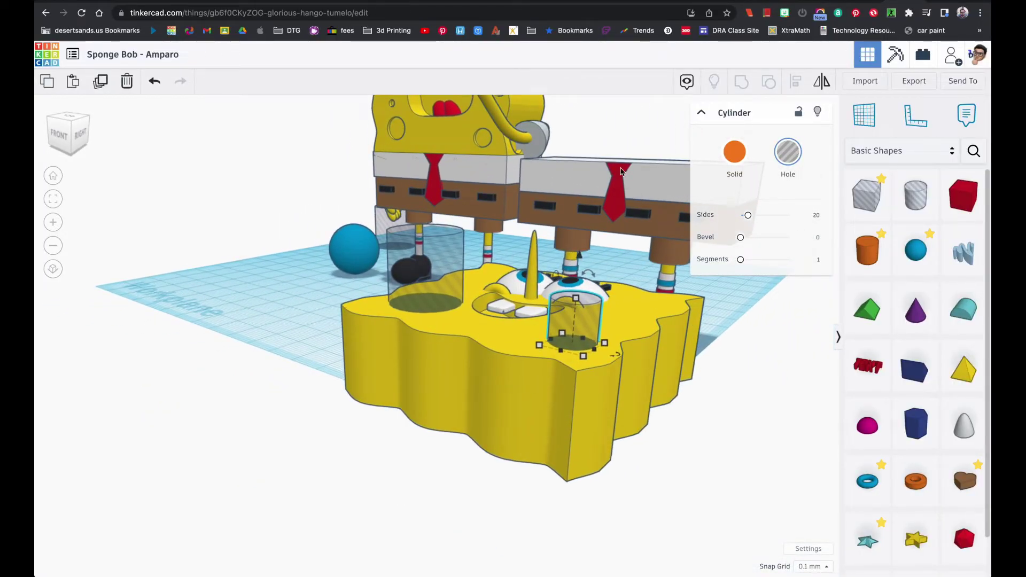
{"action": "right_click_drag", "start_coordinate": [498, 296], "coordinate": [705, 408]}
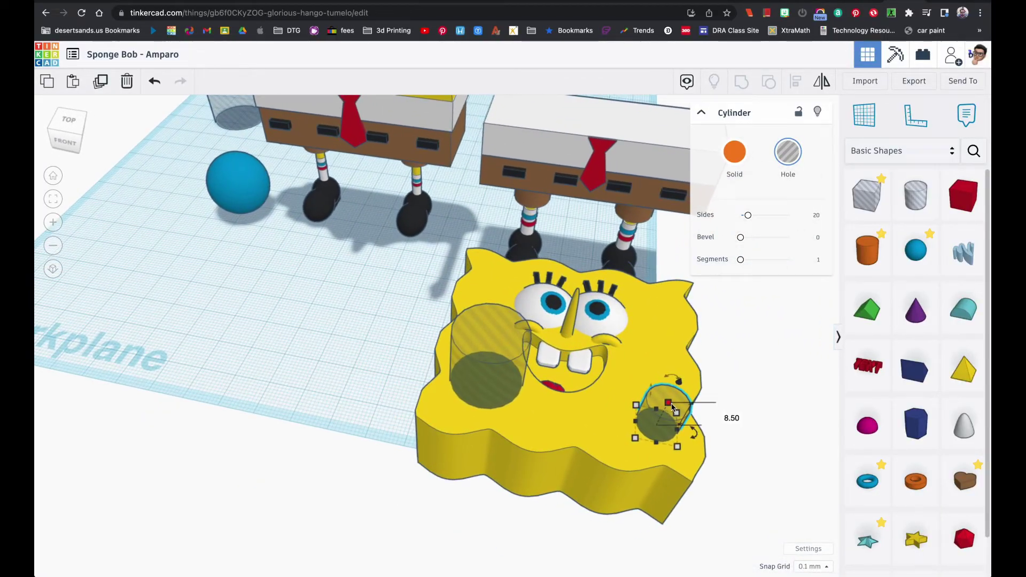
- Paste another copy of the small cylinder hole and place it on the face, level with the mouth near the edge
{"action": "key", "text": "ctrl+v"}
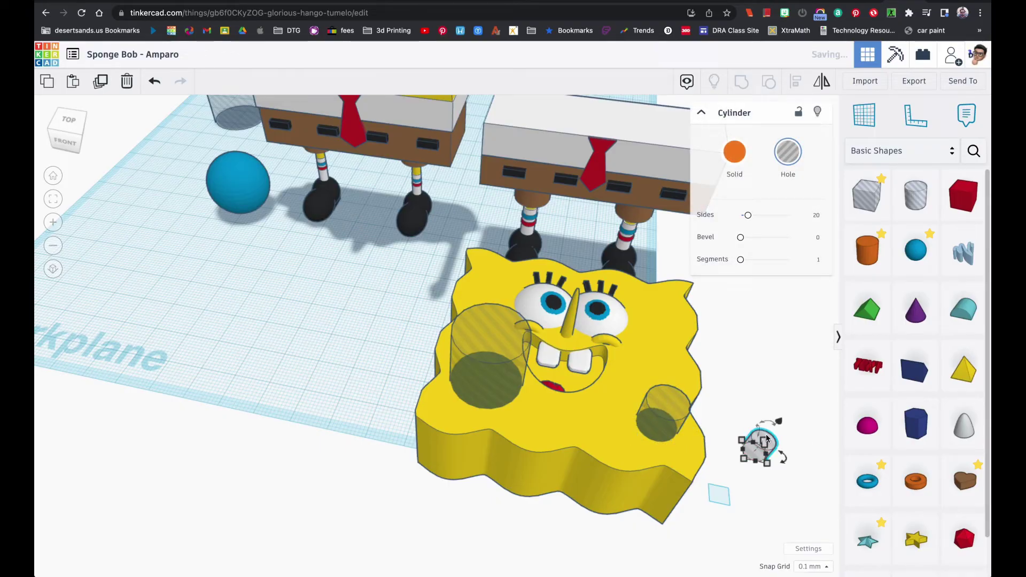
{"action": "left_click_drag", "start_coordinate": [751, 455], "coordinate": [676, 371]}
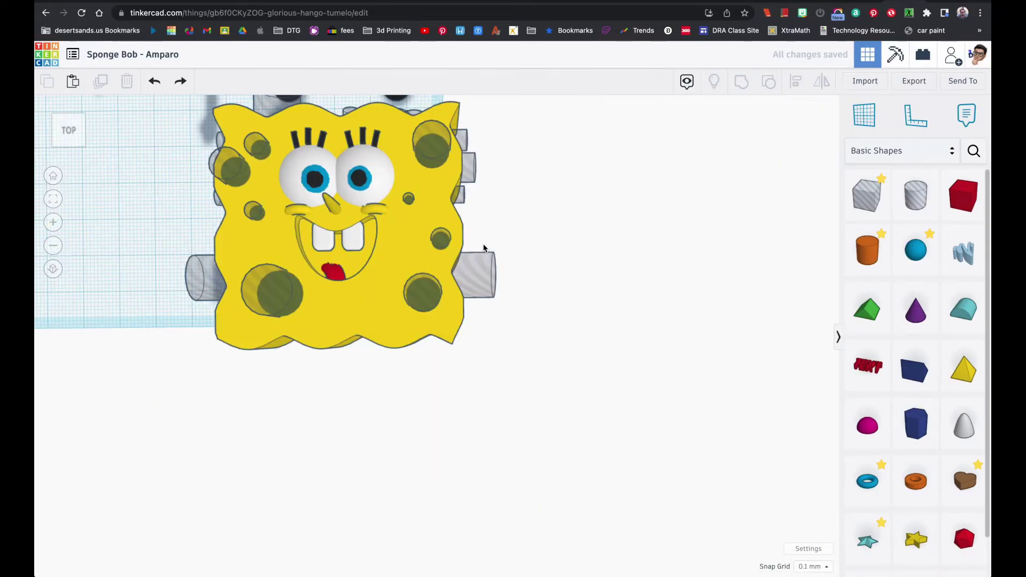
- Group the face with its features and all the cylinder holes, and restore the parts' original colours with Multicolor
{"action": "scroll", "coordinate": [425, 289], "scroll_direction": "down", "scroll_amount": 3}
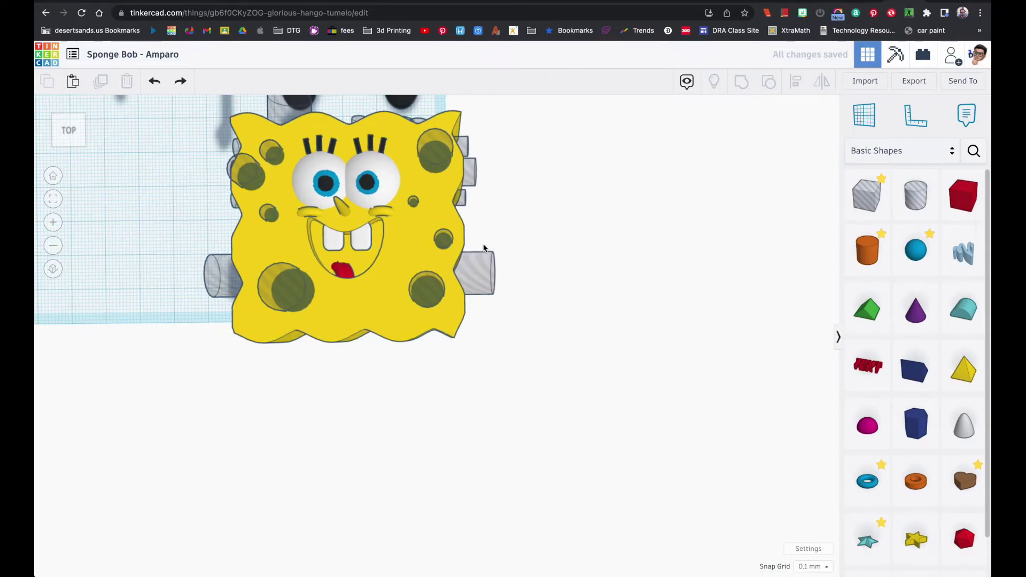
{"action": "right_click_drag", "start_coordinate": [418, 266], "coordinate": [444, 284]}
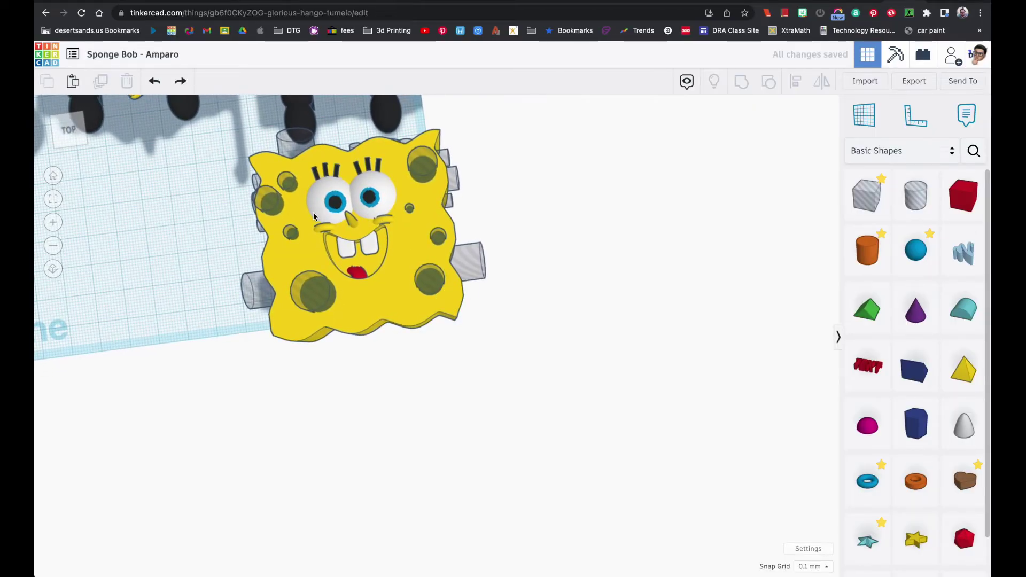
{"action": "right_click_drag", "start_coordinate": [305, 196], "coordinate": [294, 222]}
{"action": "left_click", "coordinate": [294, 223]}
{"action": "left_click", "coordinate": [54, 199]}
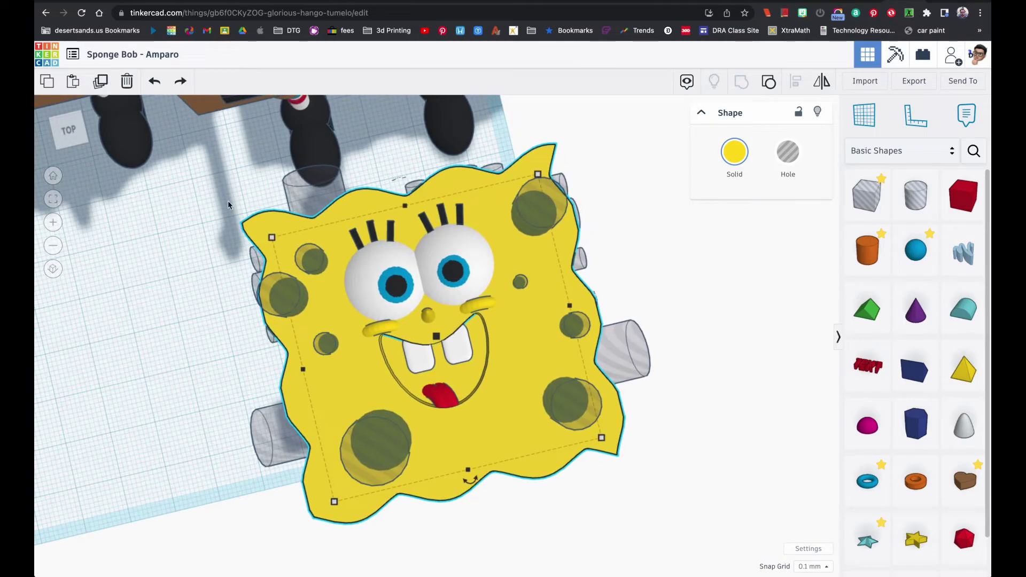
{"action": "left_click", "coordinate": [70, 137]}
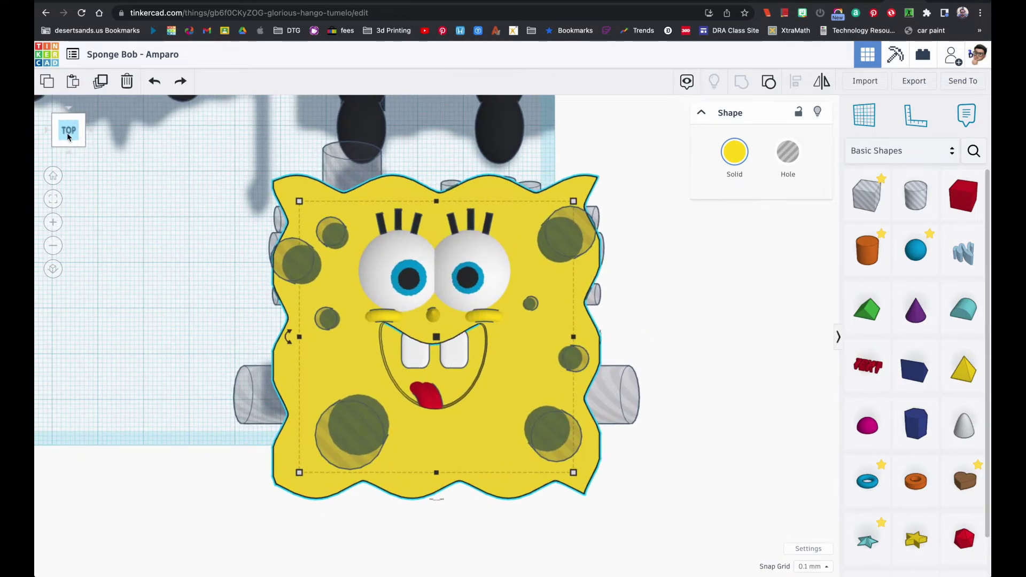
{"action": "left_click_drag", "start_coordinate": [253, 182], "coordinate": [630, 489]}
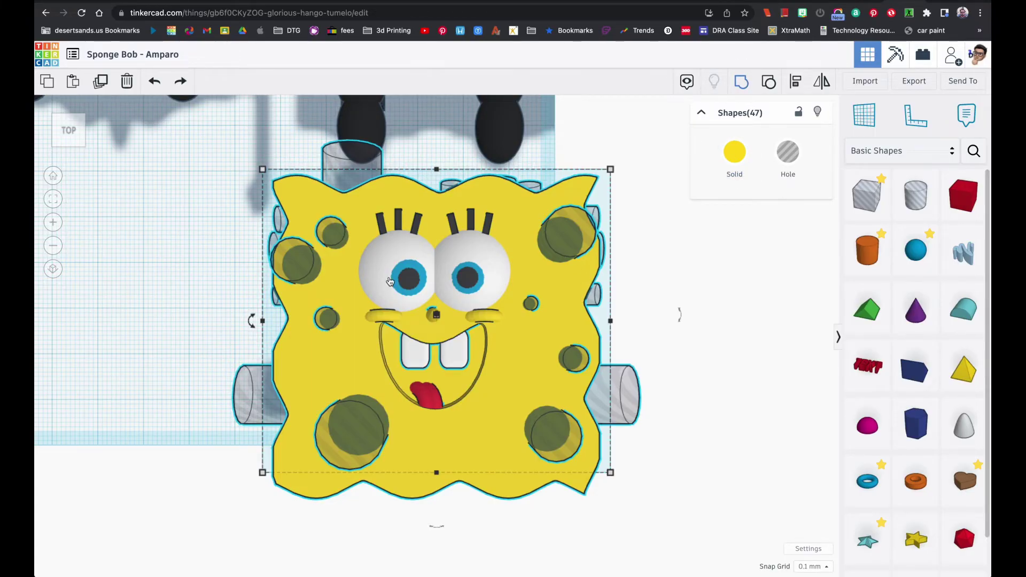
{"action": "key", "text": "ctrl+g"}
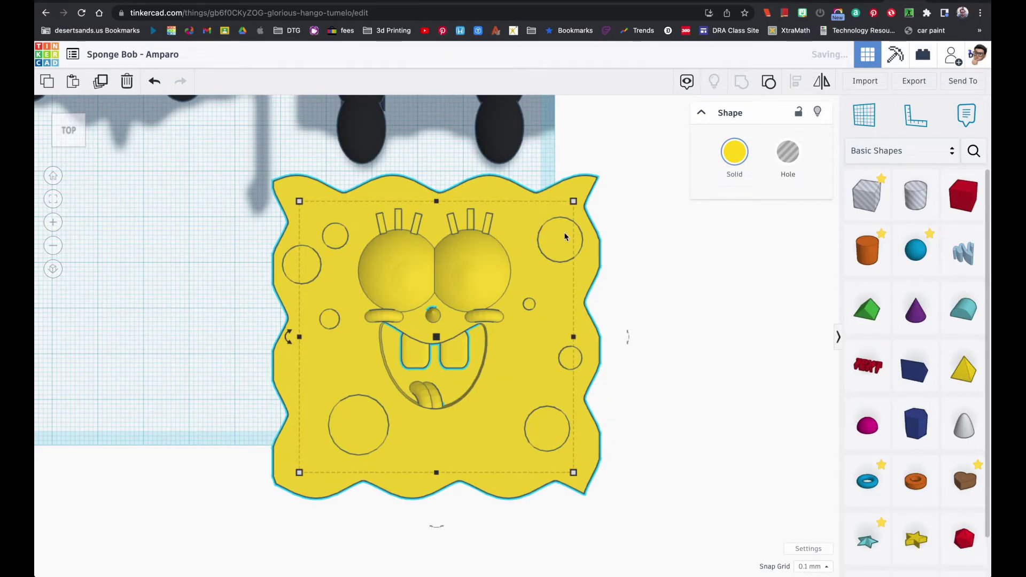
{"action": "left_click", "coordinate": [738, 153]}
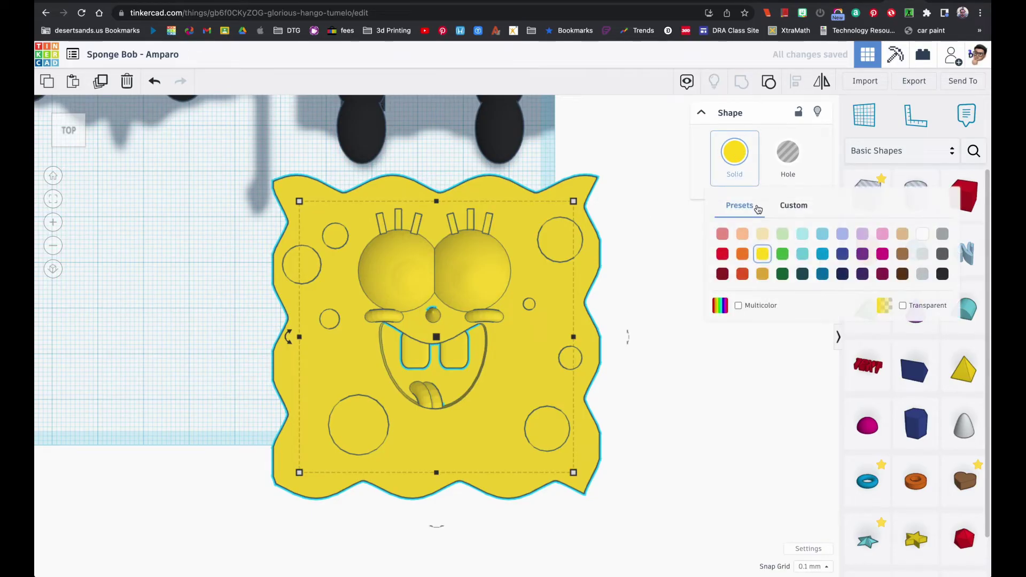
{"action": "left_click", "coordinate": [603, 318]}
- Rotate the grouped face upright and move it back against the front of the second body
{"action": "right_click_drag", "start_coordinate": [607, 316], "coordinate": [438, 231]}
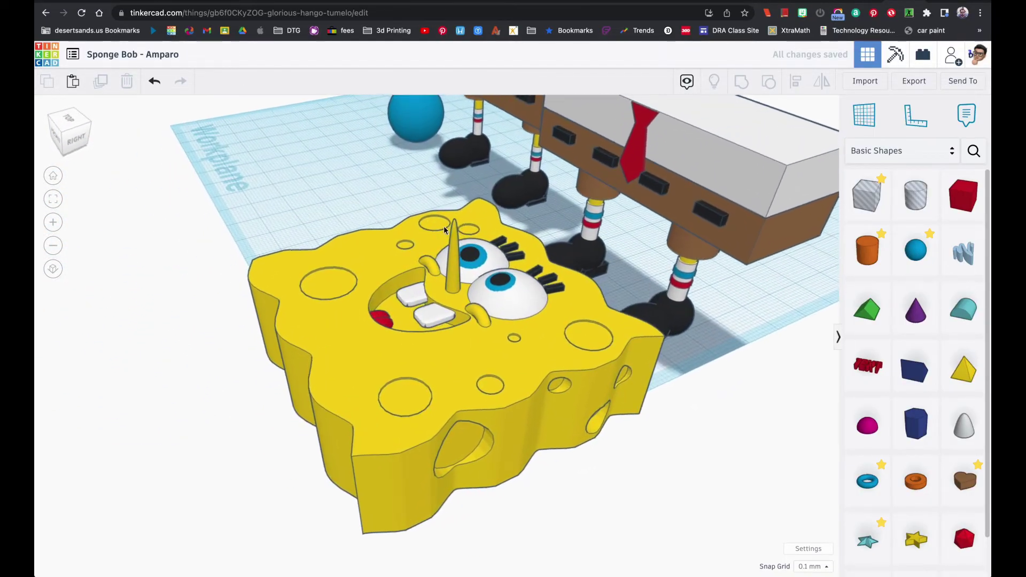
{"action": "left_click", "coordinate": [438, 231]}
{"action": "left_click_drag", "start_coordinate": [360, 155], "coordinate": [266, 255]}
{"action": "right_click_drag", "start_coordinate": [265, 255], "coordinate": [436, 230]}
{"action": "left_click_drag", "start_coordinate": [436, 230], "coordinate": [435, 141]}
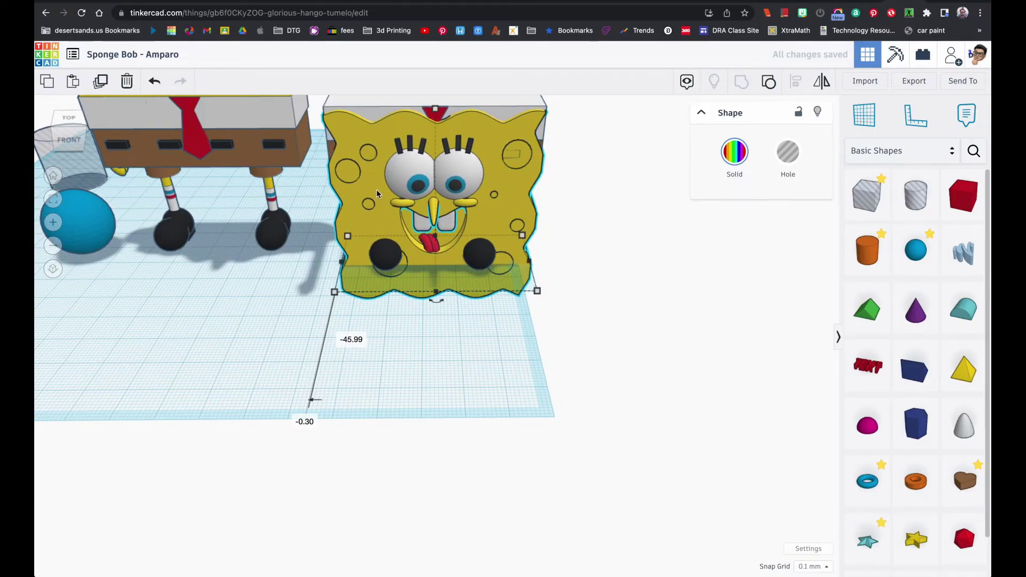
- Raise the face until it rests on the white shirt block, and nudge it backward in line with the body
{"action": "left_click", "coordinate": [53, 199]}
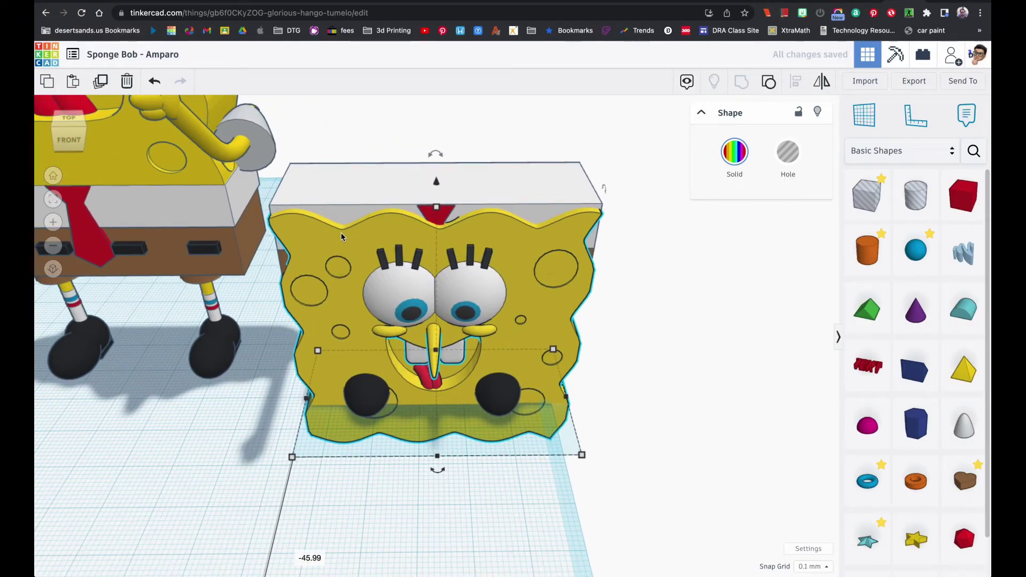
{"action": "left_click_drag", "start_coordinate": [436, 180], "coordinate": [436, 75]}
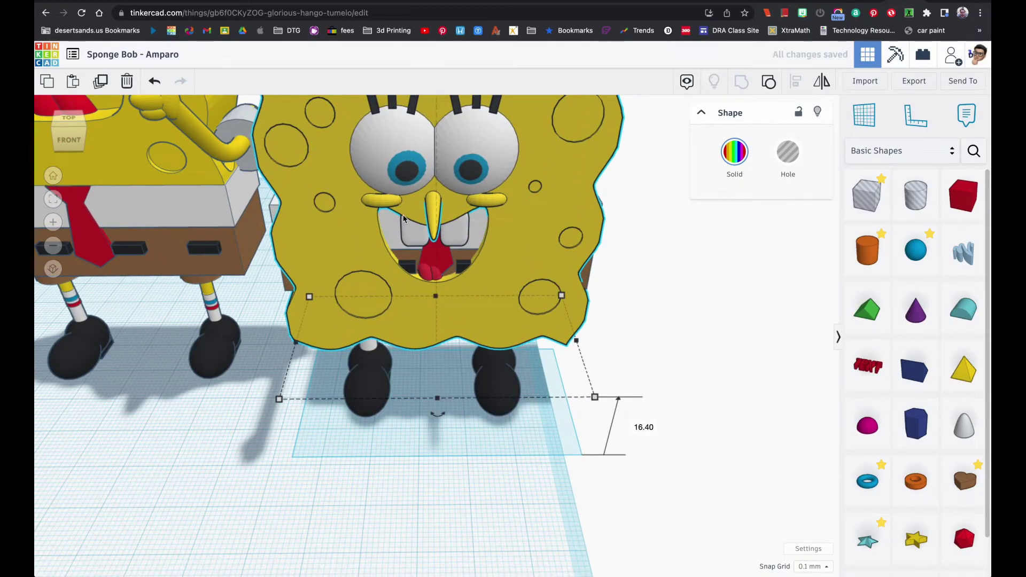
{"action": "scroll", "coordinate": [405, 220], "scroll_direction": "down", "scroll_amount": 5}
{"action": "left_click_drag", "start_coordinate": [434, 95], "coordinate": [412, 14]}
{"action": "right_click_drag", "start_coordinate": [454, 157], "coordinate": [433, 236]}
{"action": "key", "text": "Up"}
{"action": "key", "text": "Up"}
{"action": "key", "text": "Up"}
{"action": "key", "text": "Up"}
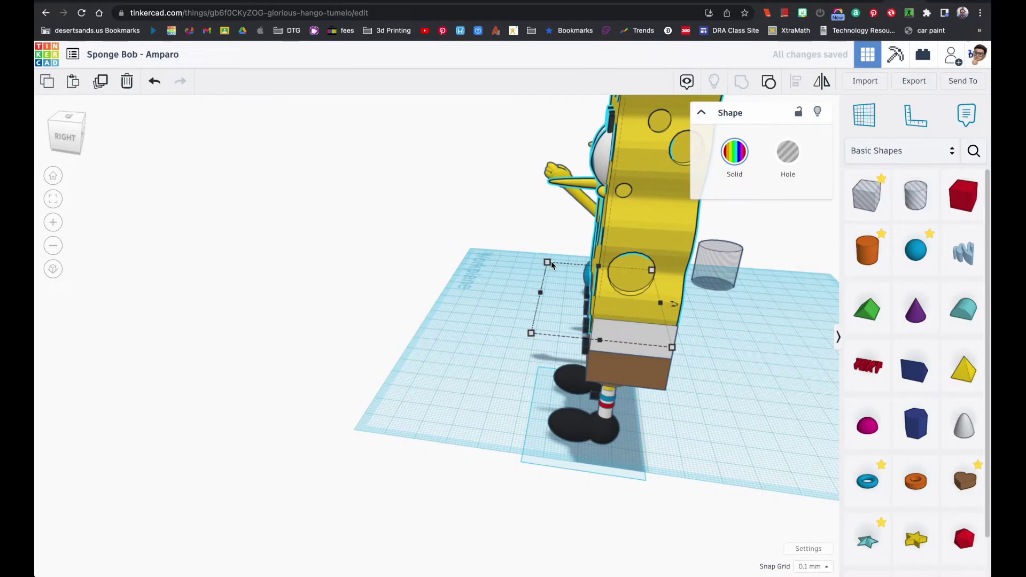
- Try to nudge the second figure, face and body together, sideways to the right
{"action": "right_click_drag", "start_coordinate": [499, 283], "coordinate": [705, 284]}
{"action": "scroll", "coordinate": [546, 282], "scroll_direction": "up", "scroll_amount": 3}
{"action": "right_click_drag", "start_coordinate": [547, 281], "coordinate": [472, 273]}
{"action": "scroll", "coordinate": [472, 272], "scroll_direction": "down", "scroll_amount": 2}
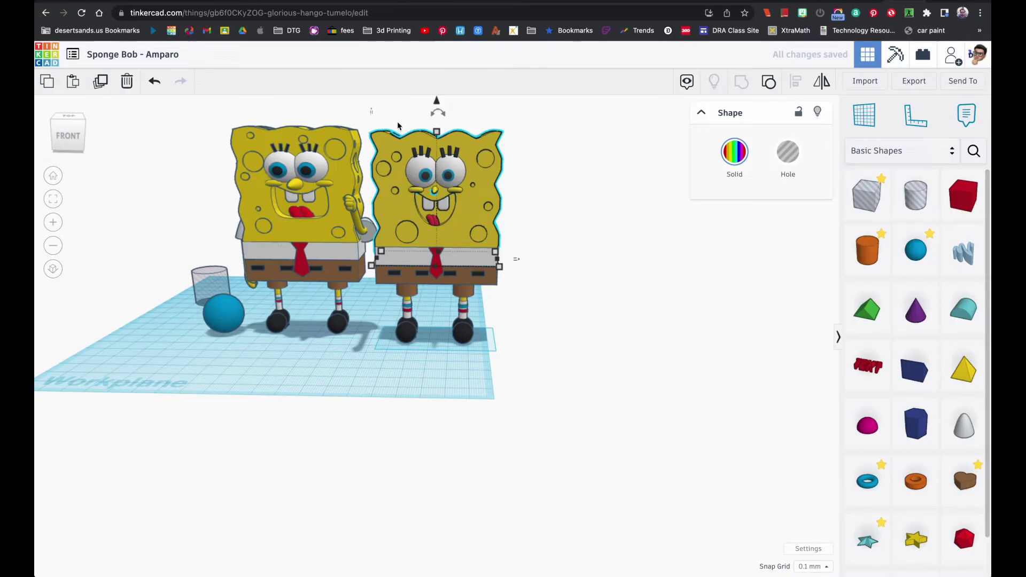
{"action": "left_click", "coordinate": [489, 312]}
{"action": "key", "text": "Right"}
{"action": "key", "text": "Right"}
{"action": "key", "text": "Right"}
{"action": "key", "text": "Right"}
{"action": "key", "text": "Right"}
{"action": "key", "text": "Right"}
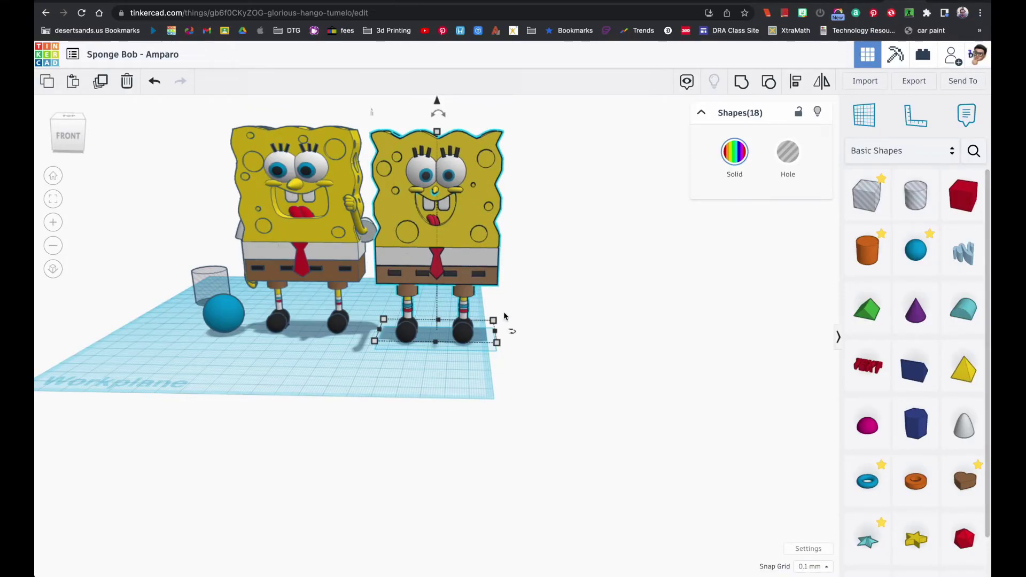
{"action": "key", "text": "ctrl+z"}
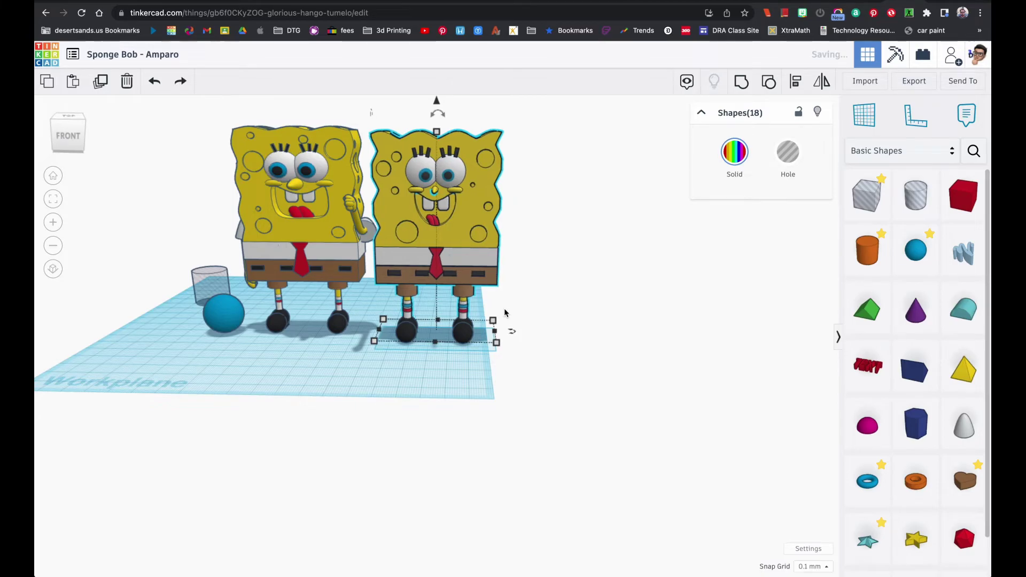
{"action": "left_click", "coordinate": [550, 260]}
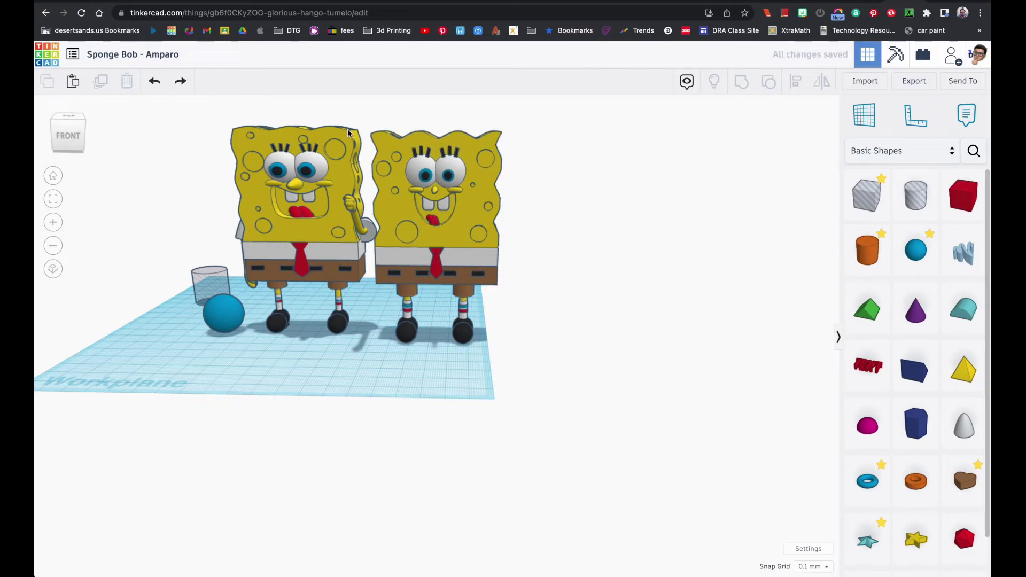
- Shift the finished first figure and the new second figure to the left, leaving a wider gap between them
{"action": "left_click_drag", "start_coordinate": [212, 113], "coordinate": [353, 323]}
{"action": "left_click_drag", "start_coordinate": [350, 250], "coordinate": [234, 248]}
{"action": "left_click_drag", "start_coordinate": [342, 122], "coordinate": [508, 339]}
{"action": "left_click_drag", "start_coordinate": [468, 255], "coordinate": [390, 248]}
{"action": "left_click", "coordinate": [516, 298]}
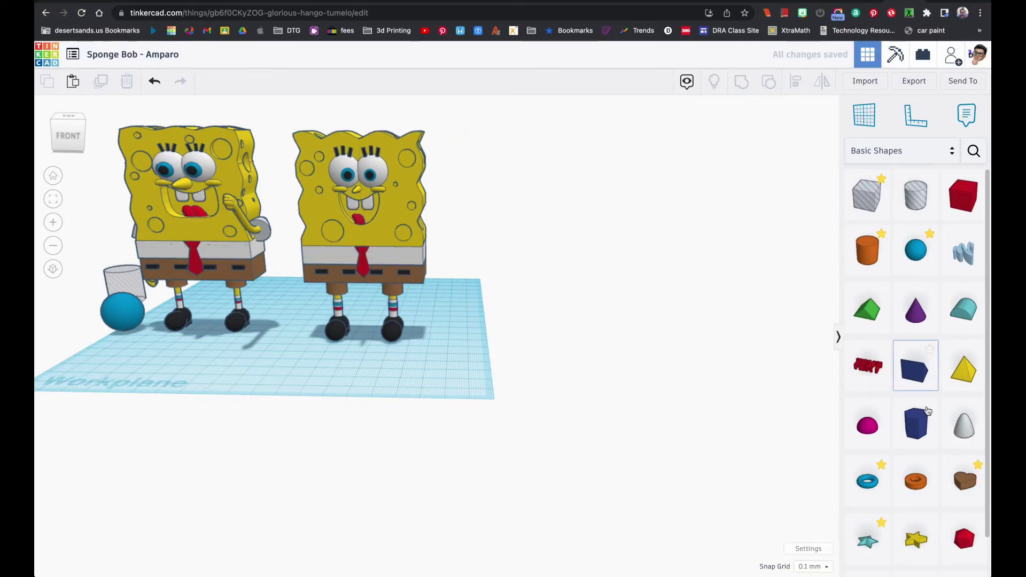
- Add a paraboloid beside the second figure, raise it 45.30 mm and move it against the body's side as a sleeve
{"action": "left_click_drag", "start_coordinate": [957, 425], "coordinate": [440, 335]}
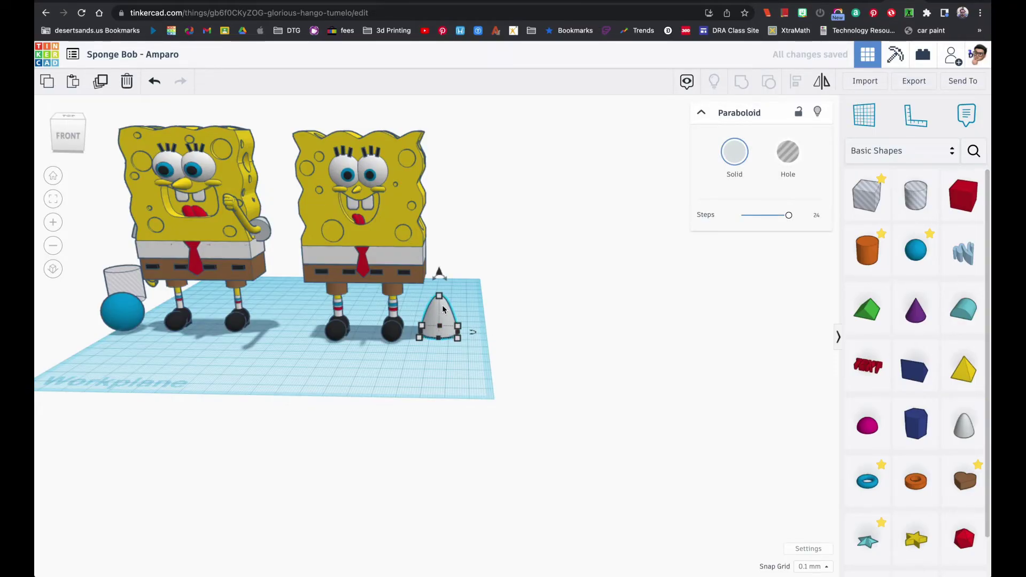
{"action": "left_click_drag", "start_coordinate": [439, 297], "coordinate": [447, 230]}
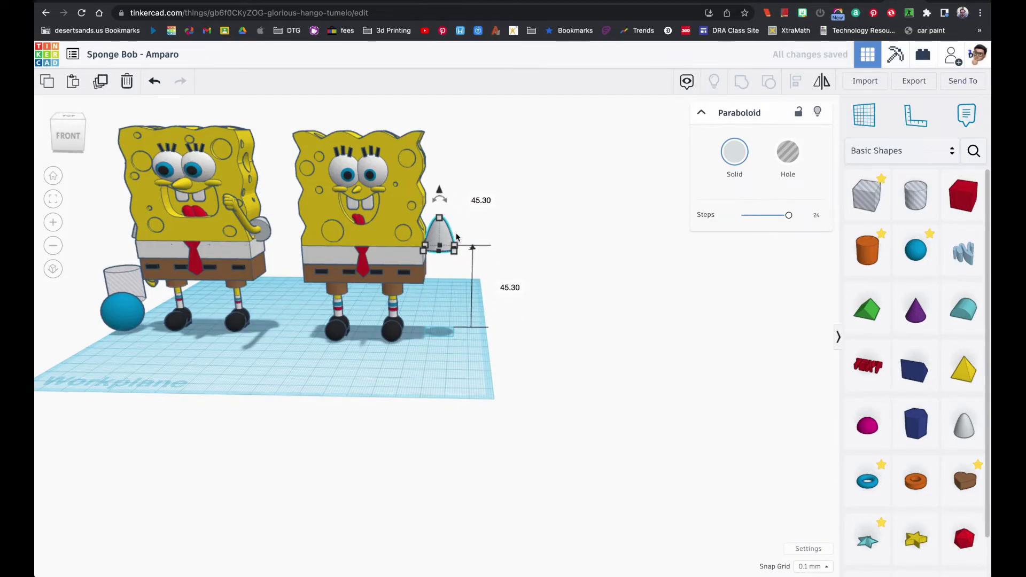
{"action": "left_click_drag", "start_coordinate": [453, 243], "coordinate": [450, 243]}
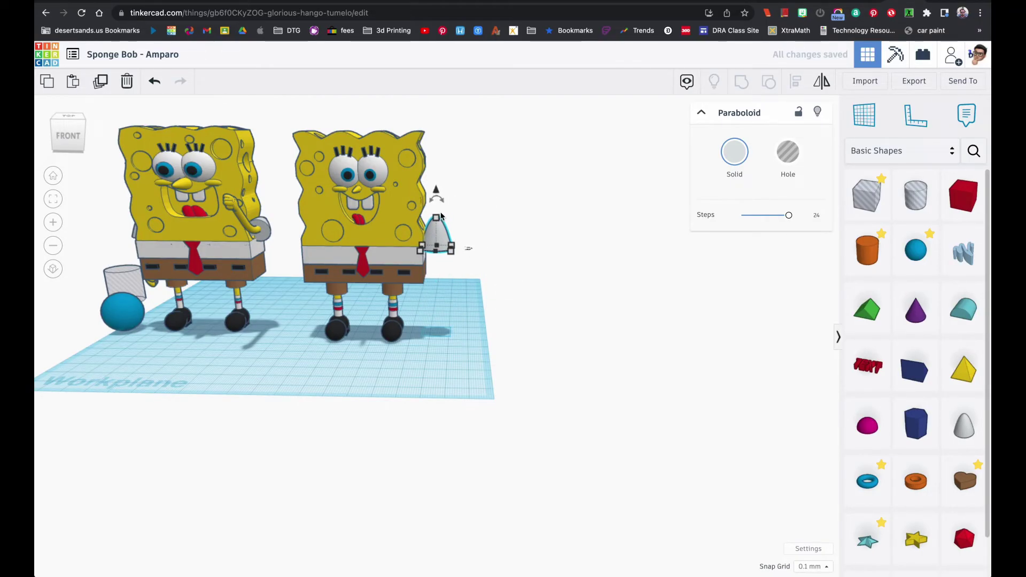
{"action": "key", "text": "Left"}
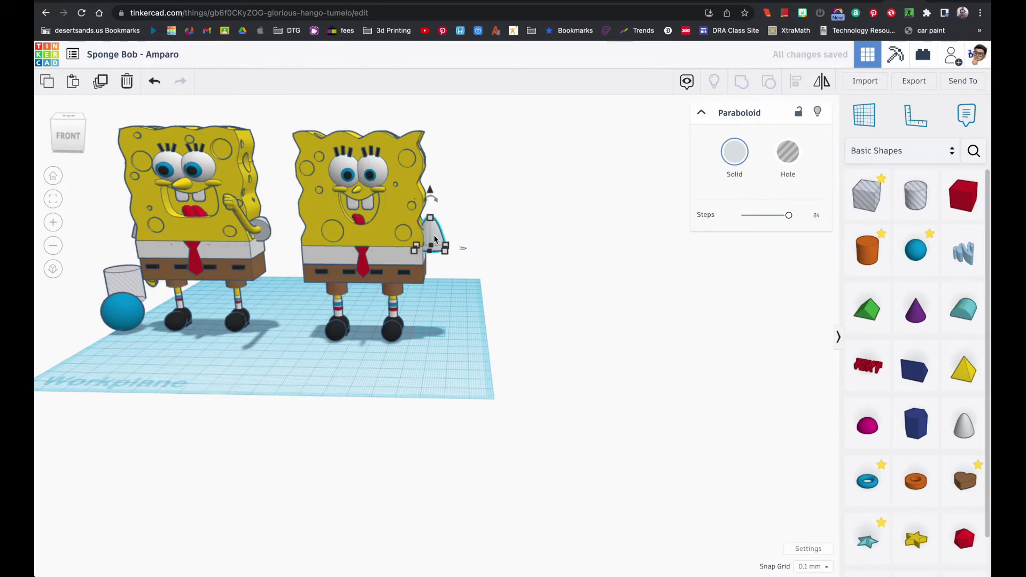
- Duplicate the sleeve onto the opposite side of the body and rotate the original about 89° so its tip points backward
{"action": "left_click_drag", "start_coordinate": [434, 239], "coordinate": [297, 244]}
{"action": "right_click_drag", "start_coordinate": [452, 241], "coordinate": [540, 275]}
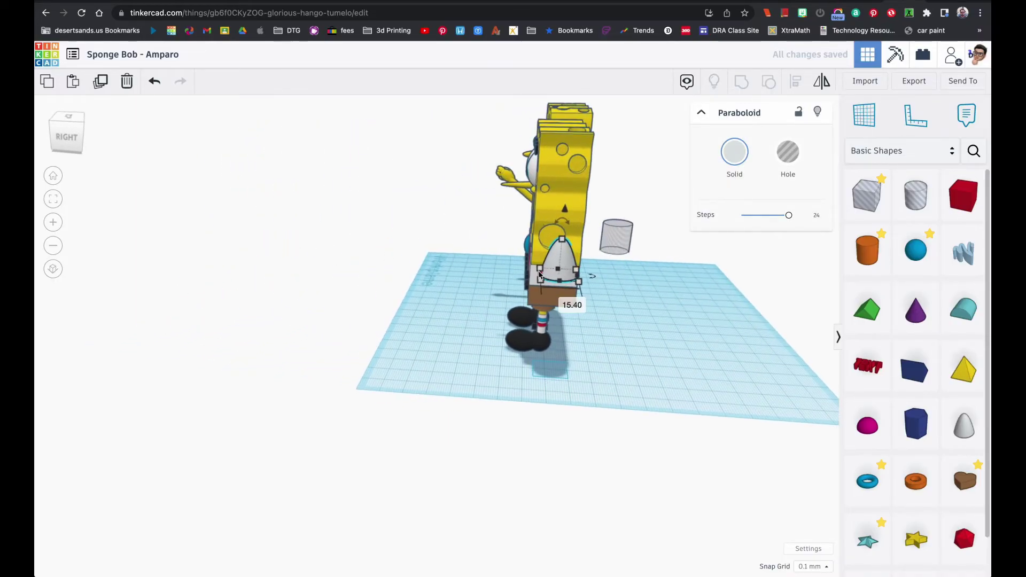
{"action": "left_click_drag", "start_coordinate": [561, 222], "coordinate": [599, 249]}
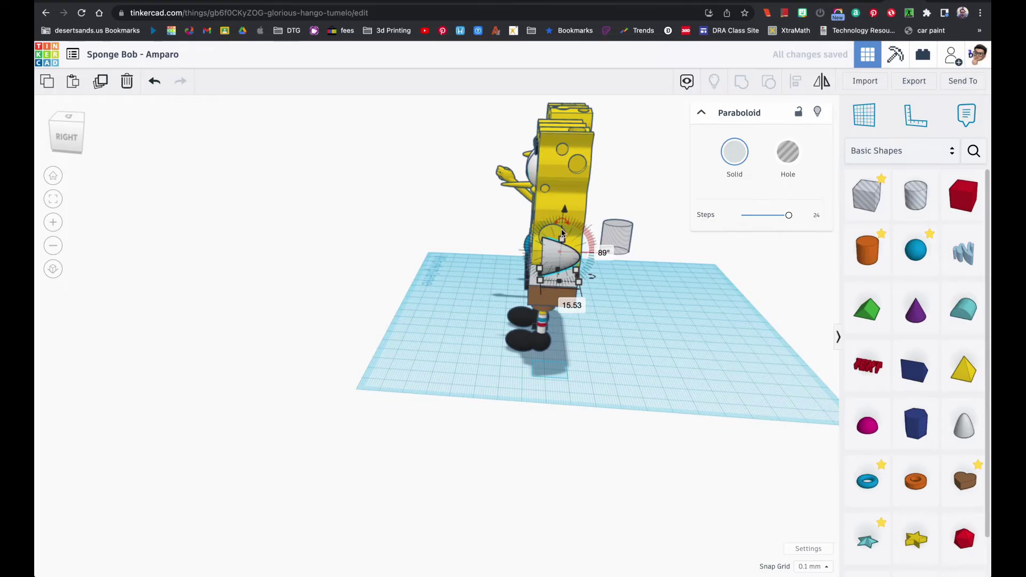
- Duplicate the yellow leg cylinder and move the copy across to below the upright sleeve as an arm
{"action": "right_click_drag", "start_coordinate": [432, 291], "coordinate": [426, 312]}
{"action": "scroll", "coordinate": [446, 256], "scroll_direction": "up", "scroll_amount": 5}
{"action": "left_click", "coordinate": [369, 312]}
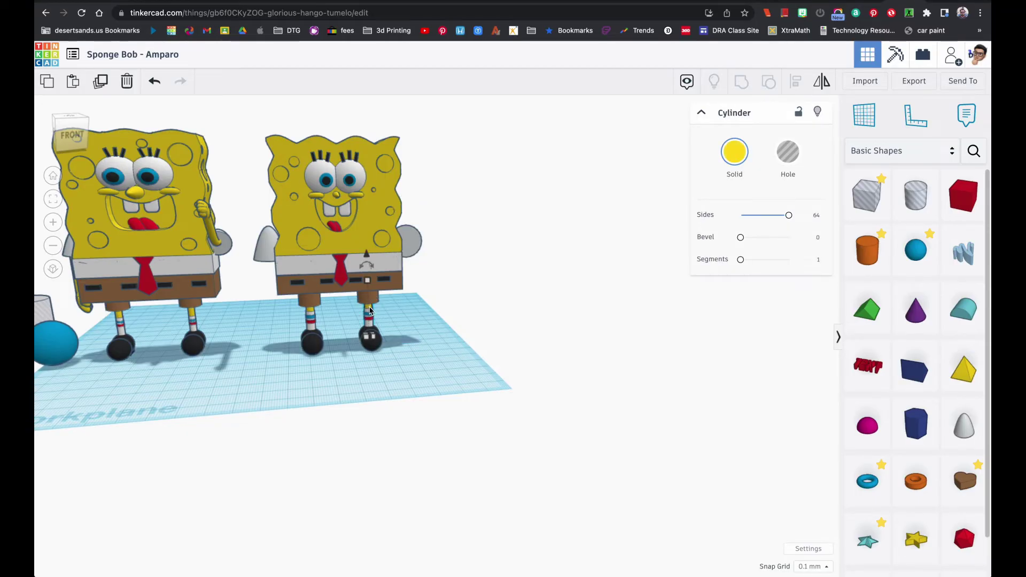
{"action": "key", "text": "Left"}
{"action": "key", "text": "Left"}
{"action": "key", "text": "Left"}
{"action": "key", "text": "Left"}
{"action": "key", "text": "Left"}
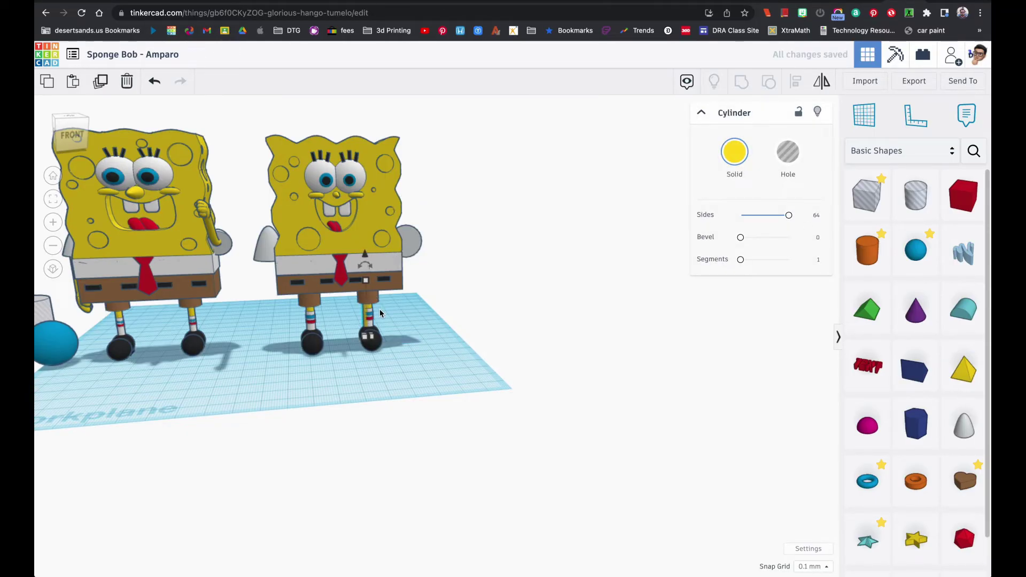
{"action": "key", "text": "Left"}
{"action": "key", "text": "Left"}
{"action": "key", "text": "Left"}
{"action": "key", "text": "Left"}
{"action": "key", "text": "Left"}
{"action": "key", "text": "Left"}
{"action": "key", "text": "Left"}
{"action": "left_click_drag", "start_coordinate": [360, 320], "coordinate": [273, 327]}
- Raise the yellow arm cylinder to 25.90 mm above the workplane and position its upper end inside the upright sleeve
{"action": "left_click_drag", "start_coordinate": [267, 267], "coordinate": [267, 225]}
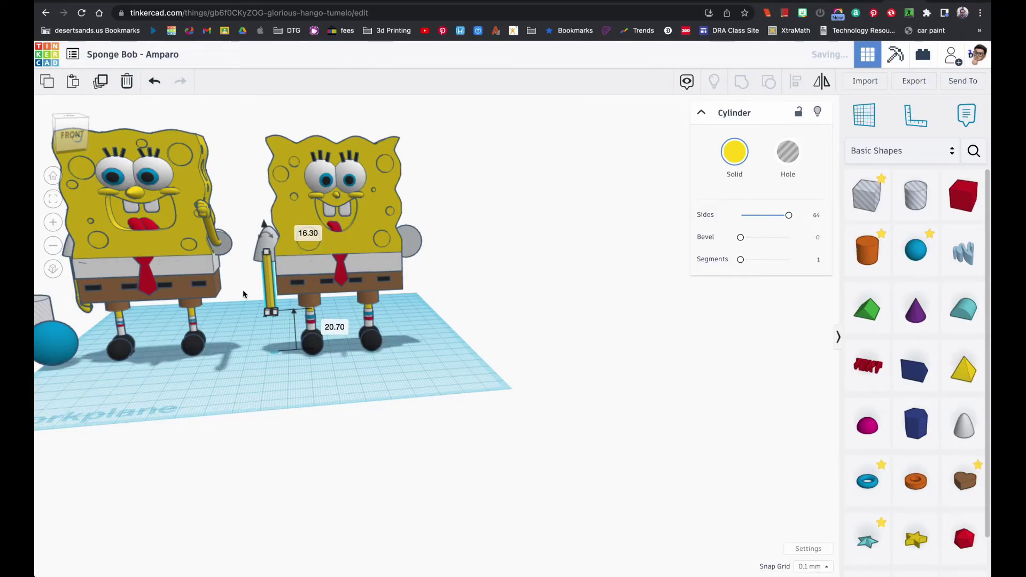
{"action": "left_click", "coordinate": [51, 199]}
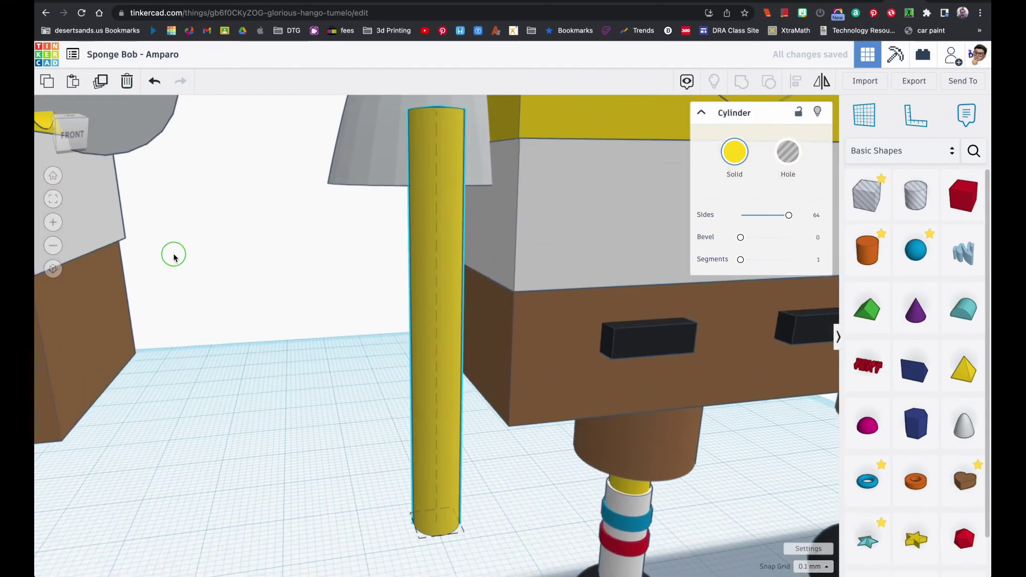
{"action": "left_click_drag", "start_coordinate": [437, 302], "coordinate": [361, 268]}
{"action": "scroll", "coordinate": [314, 312], "scroll_direction": "down", "scroll_amount": 6}
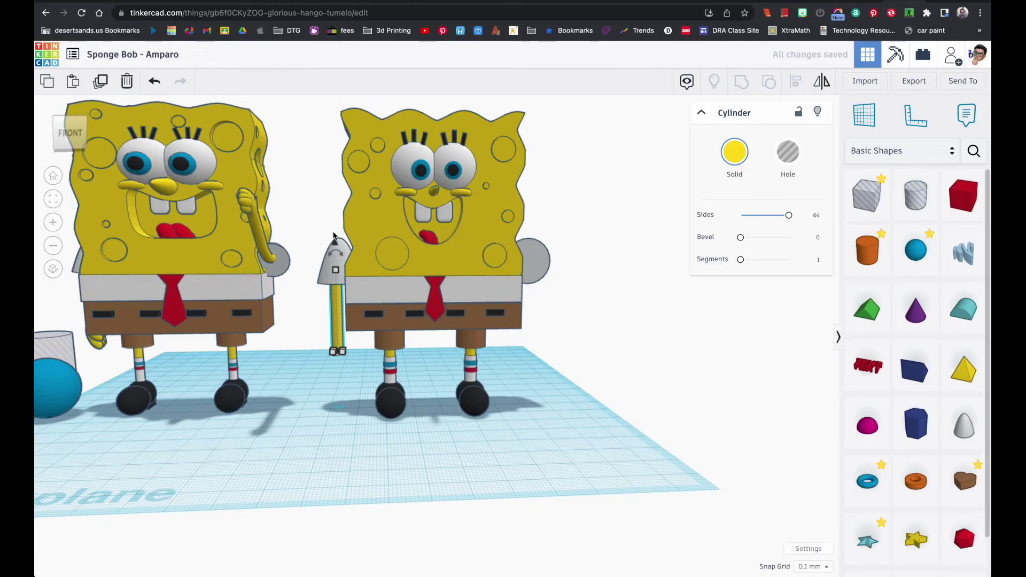
{"action": "left_click_drag", "start_coordinate": [334, 243], "coordinate": [335, 227]}
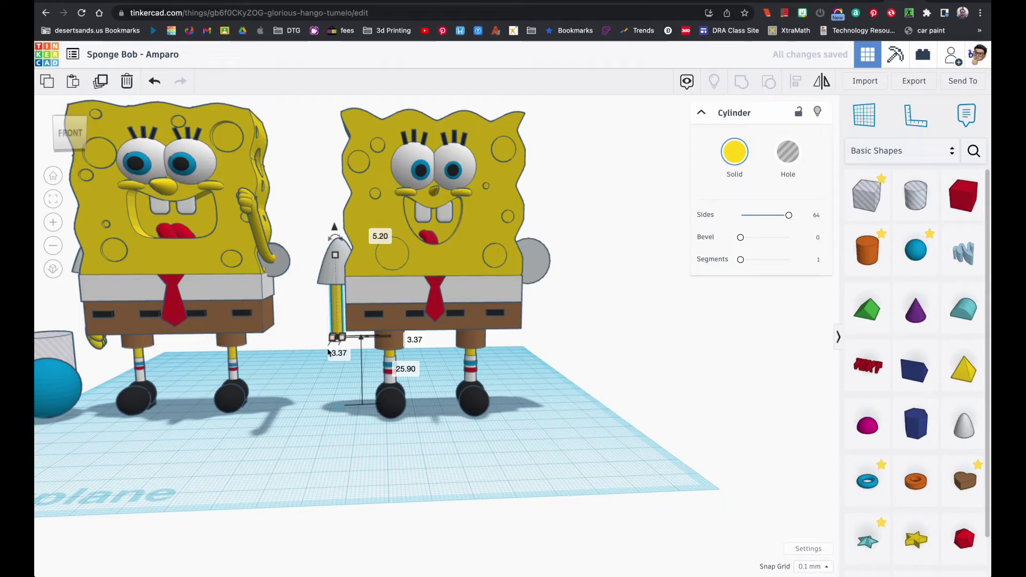
{"action": "left_click", "coordinate": [525, 348]}
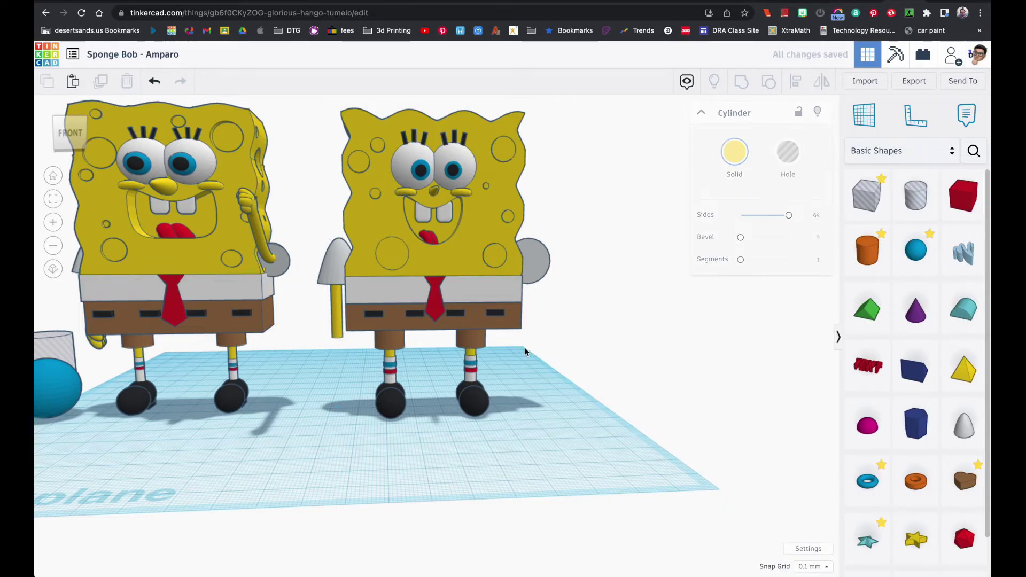
- Add a Hand from the Creatures & Characters shapes to the workplane below the second figure's arm and colour it yellow
{"action": "left_click", "coordinate": [973, 150]}
{"action": "left_click", "coordinate": [975, 111]}
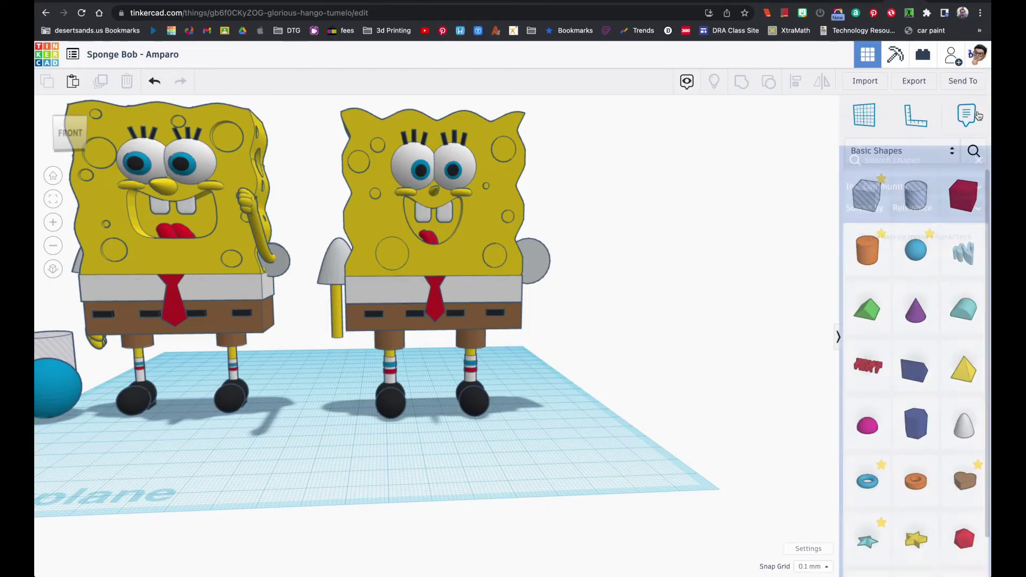
{"action": "left_click", "coordinate": [964, 156]}
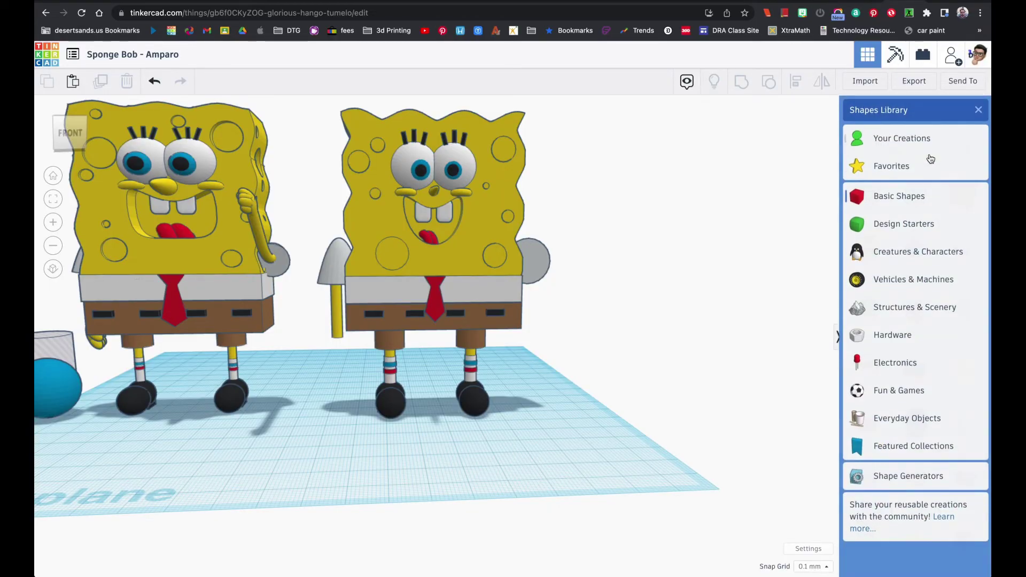
{"action": "left_click", "coordinate": [922, 256]}
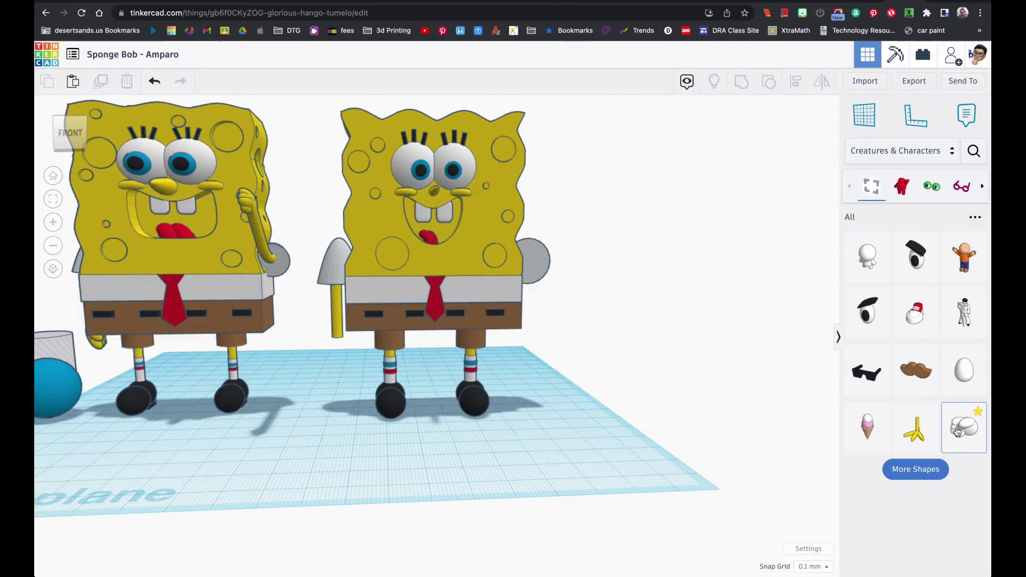
{"action": "left_click_drag", "start_coordinate": [957, 432], "coordinate": [343, 421]}
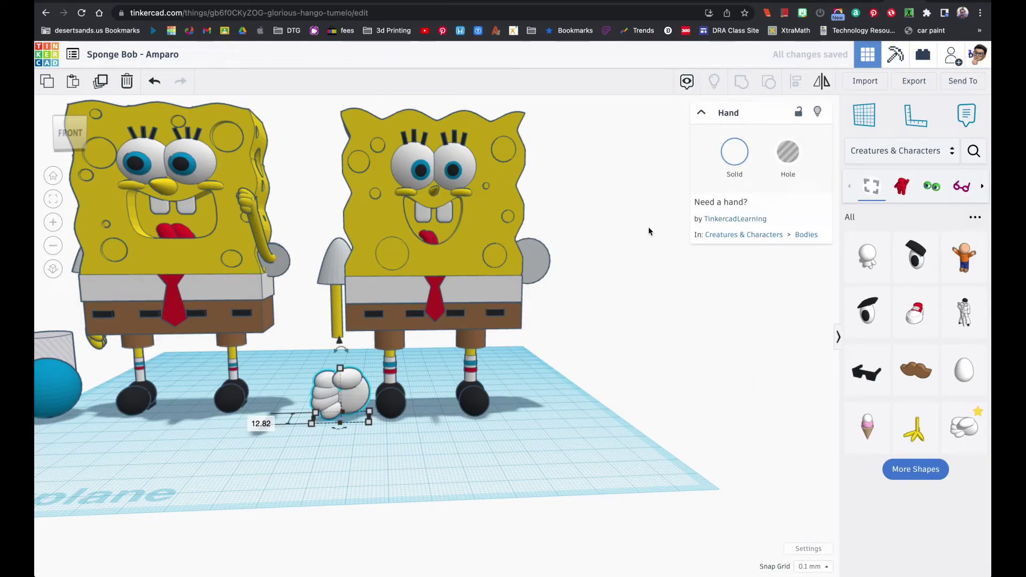
{"action": "left_click", "coordinate": [734, 152]}
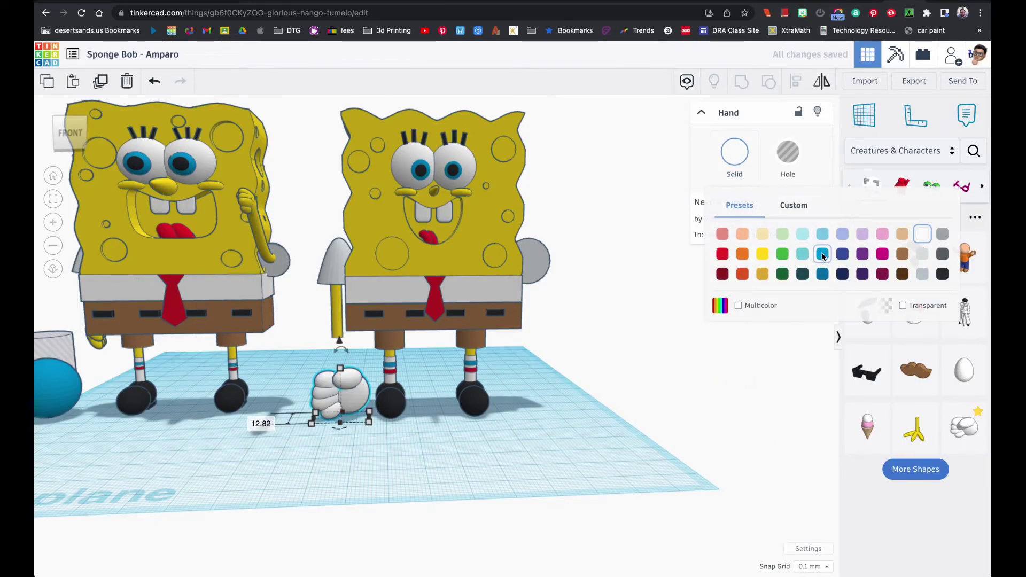
{"action": "left_click", "coordinate": [762, 255]}
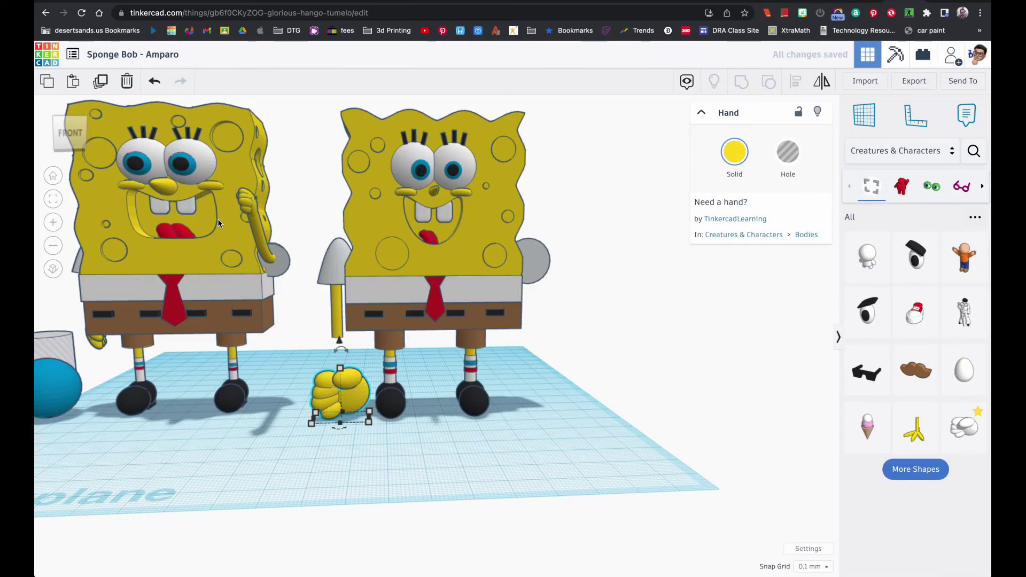
- Rotate the yellow hand about its vertical axis, then tip it over so the fingers point downward
{"action": "right_click_drag", "start_coordinate": [338, 372], "coordinate": [345, 414]}
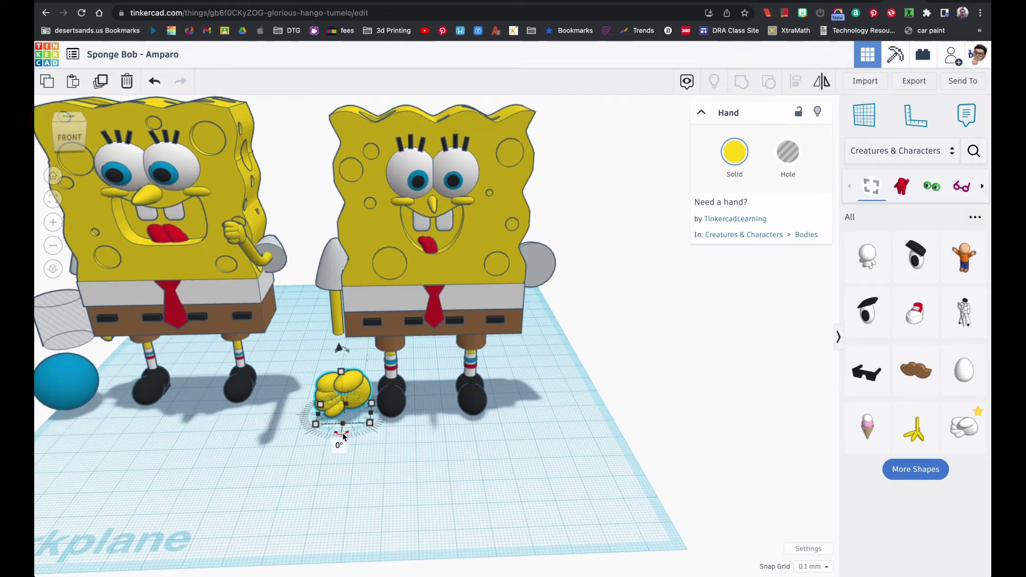
{"action": "left_click_drag", "start_coordinate": [343, 437], "coordinate": [369, 422]}
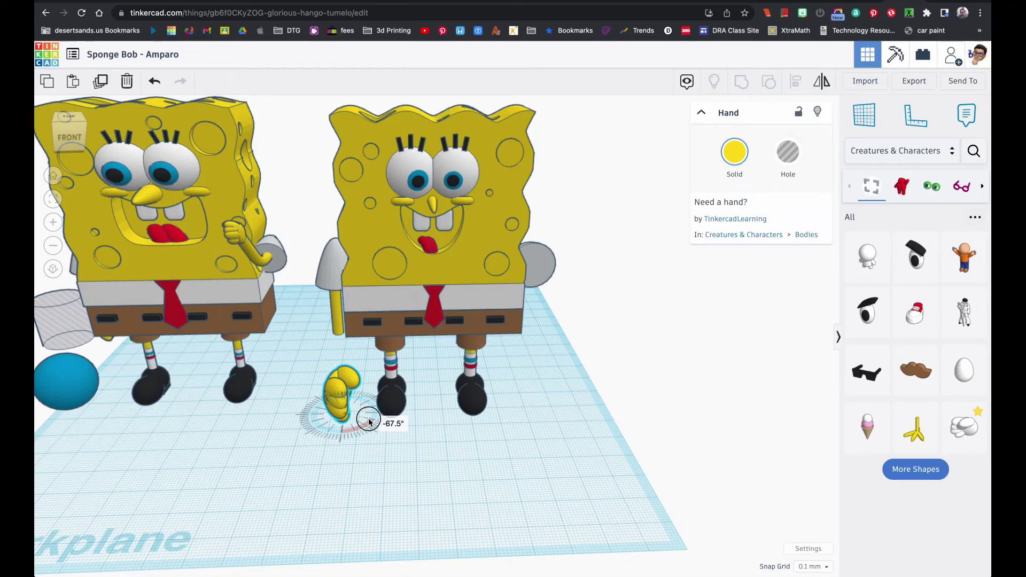
{"action": "left_click_drag", "start_coordinate": [370, 420], "coordinate": [371, 417]}
{"action": "right_click_drag", "start_coordinate": [345, 419], "coordinate": [362, 339]}
{"action": "left_click_drag", "start_coordinate": [370, 314], "coordinate": [311, 360]}
{"action": "right_click_drag", "start_coordinate": [312, 360], "coordinate": [327, 392]}
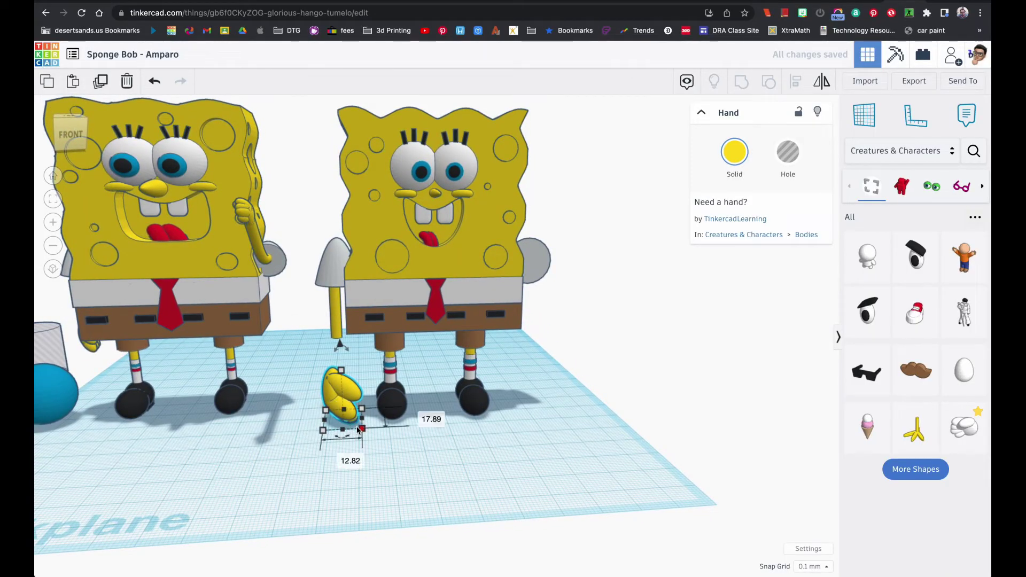
- Reduce the hand's side-to-side thickness, trying 3 mm and settling on 4 mm
{"action": "left_click", "coordinate": [337, 456]}
{"action": "type", "text": "3"}
{"action": "key", "text": "Return"}
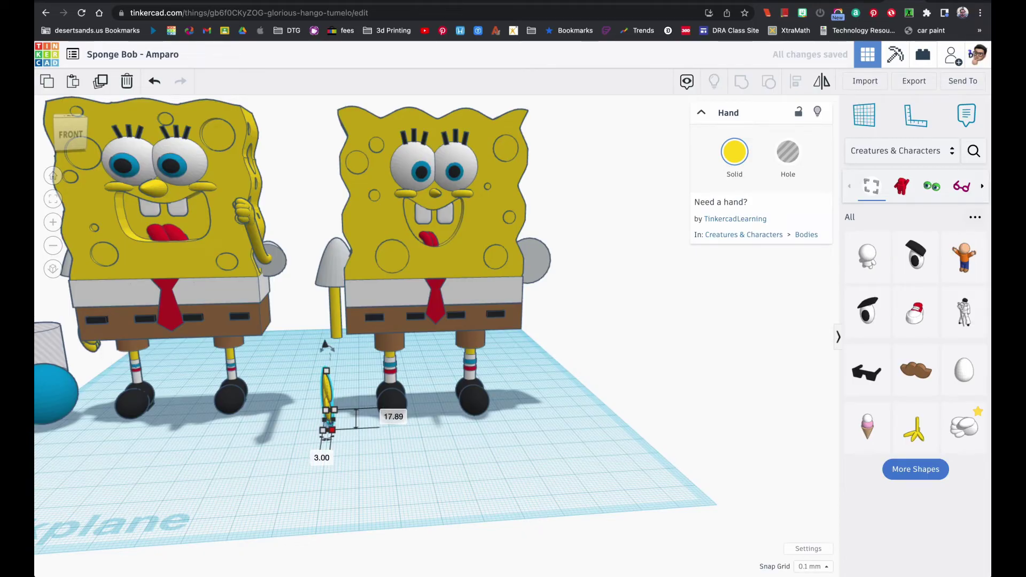
{"action": "key", "text": "Return"}
- Reduce the hand's front-to-back depth, trying 5 mm and 6 mm and settling on 7 mm
{"action": "right_click_drag", "start_coordinate": [359, 438], "coordinate": [510, 435]}
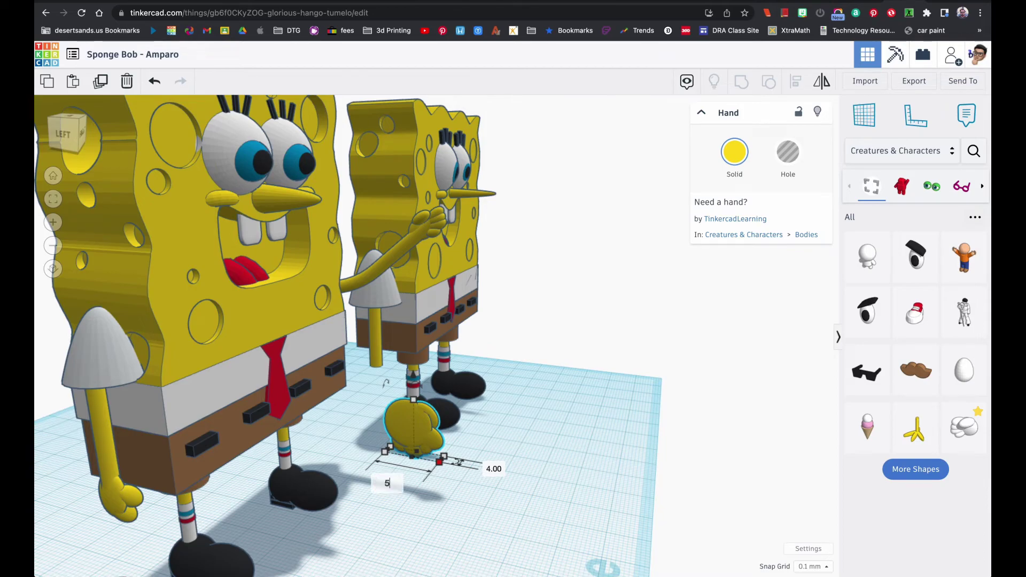
{"action": "type", "text": "5"}
{"action": "key", "text": "Return"}
{"action": "right_click_drag", "start_coordinate": [394, 473], "coordinate": [412, 453]}
{"action": "left_click", "coordinate": [385, 459]}
{"action": "type", "text": "6"}
{"action": "key", "text": "Return"}
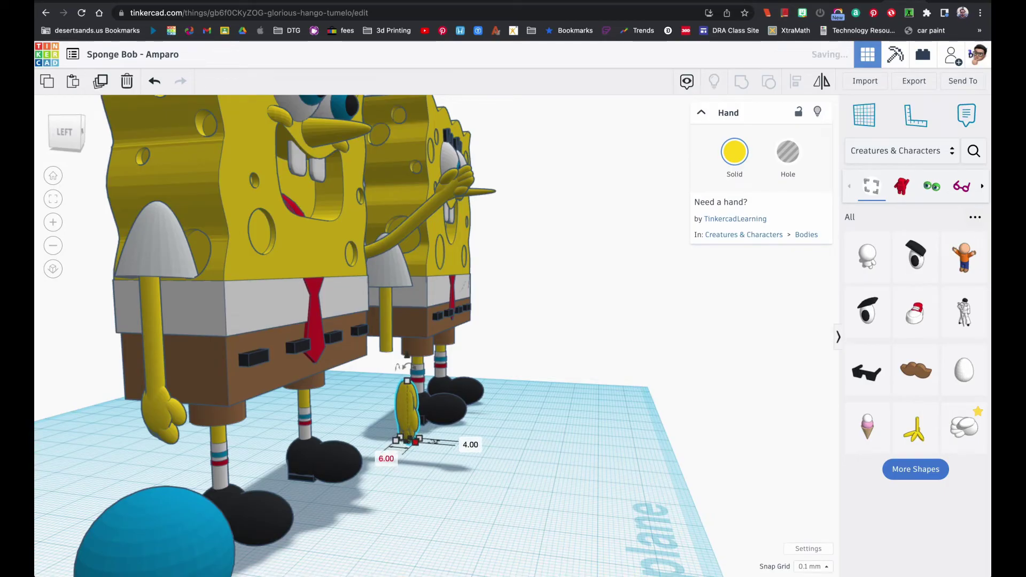
{"action": "left_click", "coordinate": [390, 460]}
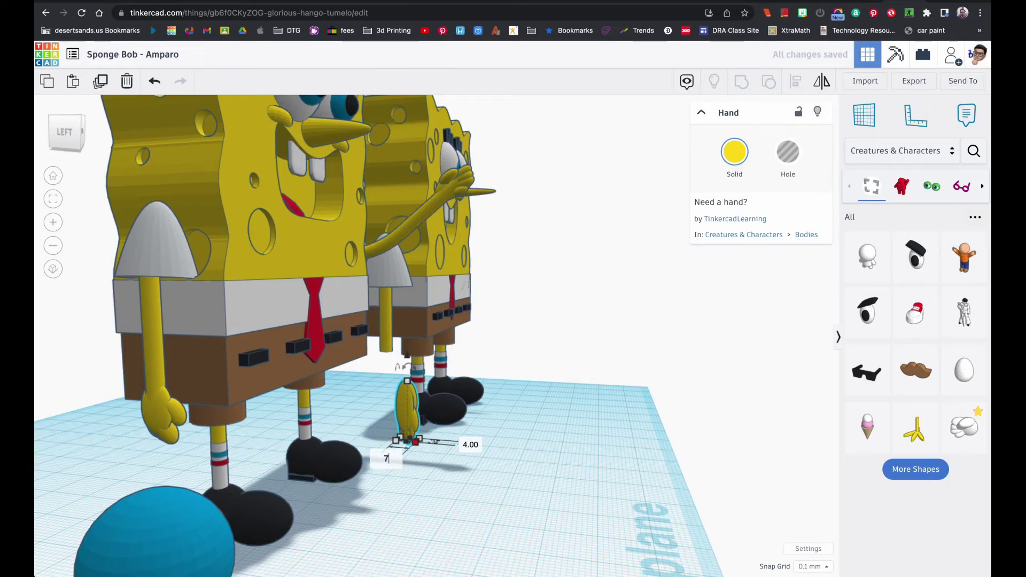
{"action": "type", "text": "7"}
{"action": "key", "text": "Return"}
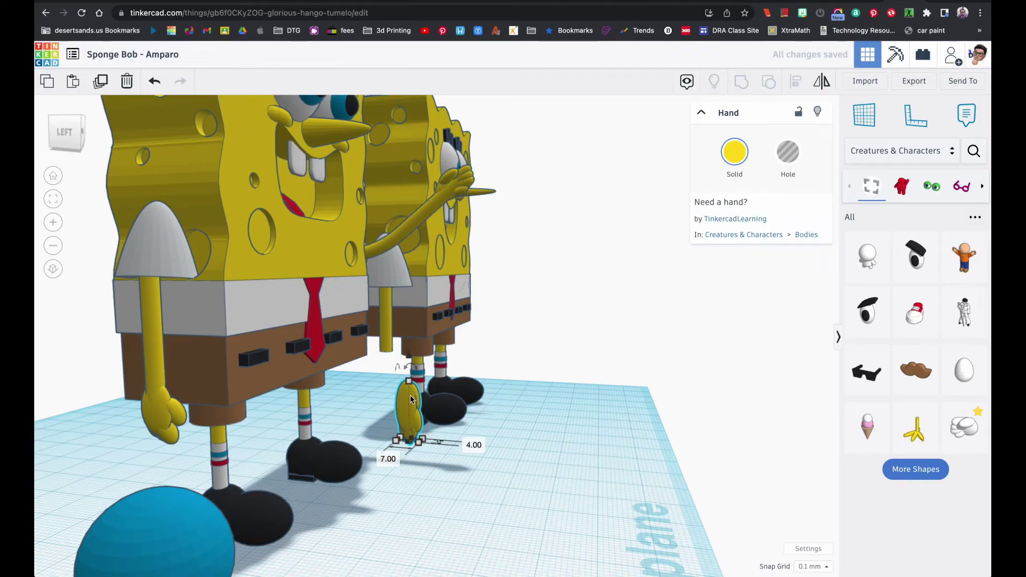
- Shorten the hand to a height of 14 mm
{"action": "left_click_drag", "start_coordinate": [409, 385], "coordinate": [408, 396]}
{"action": "left_click", "coordinate": [459, 419]}
{"action": "type", "text": "14"}
{"action": "key", "text": "Return"}
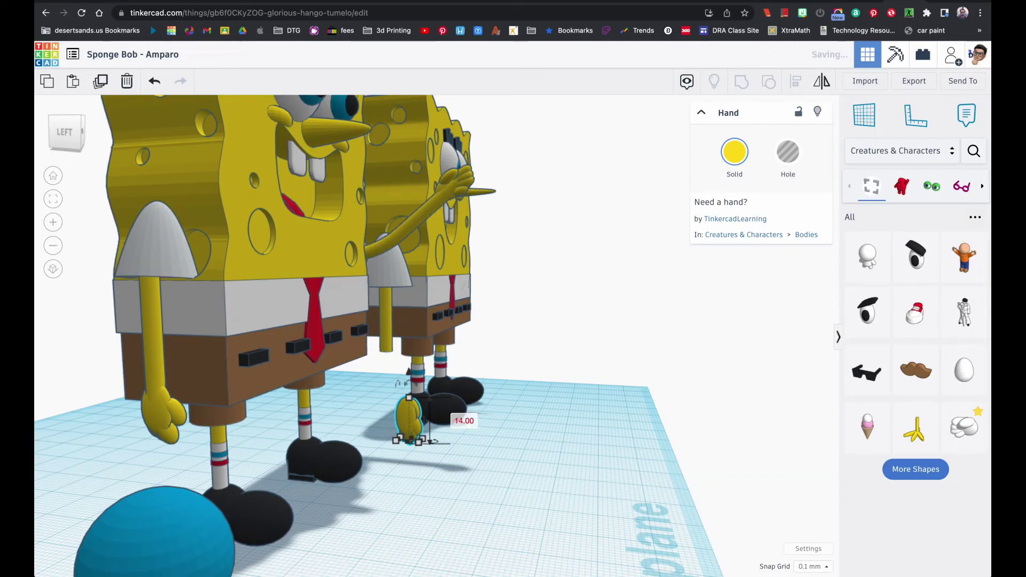
- Raise the hand off the workplane and move it against the lower end of the second figure's yellow arm
{"action": "mouse_move", "coordinate": [460, 422]}
{"action": "right_mouse_down"}
{"action": "mouse_move", "coordinate": [286, 428]}
{"action": "mouse_move", "coordinate": [314, 439]}
{"action": "mouse_move", "coordinate": [466, 433]}
{"action": "right_mouse_up"}
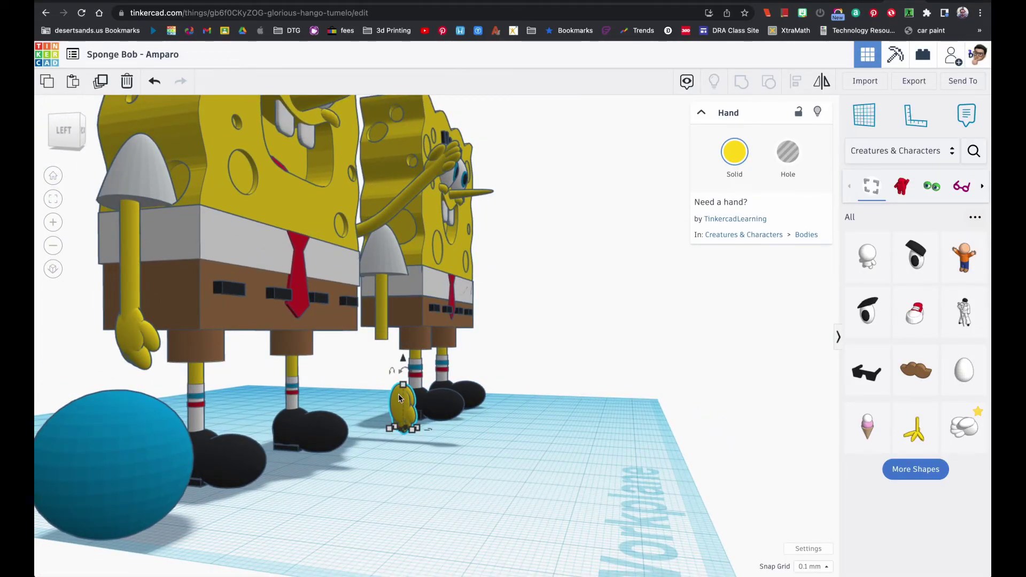
{"action": "left_click_drag", "start_coordinate": [403, 361], "coordinate": [402, 308]}
{"action": "right_click_drag", "start_coordinate": [401, 350], "coordinate": [287, 370]}
{"action": "left_click_drag", "start_coordinate": [331, 370], "coordinate": [335, 363]}
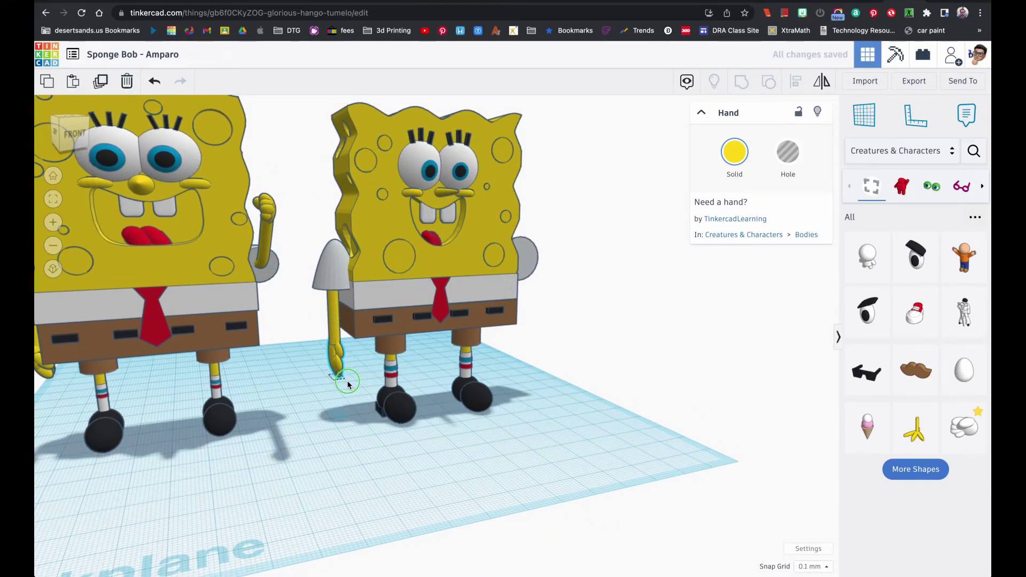
- Nudge the hand horizontally in small increments so that it lines up with the lower end of the arm cylinder
{"action": "right_click_drag", "start_coordinate": [348, 382], "coordinate": [68, 397]}
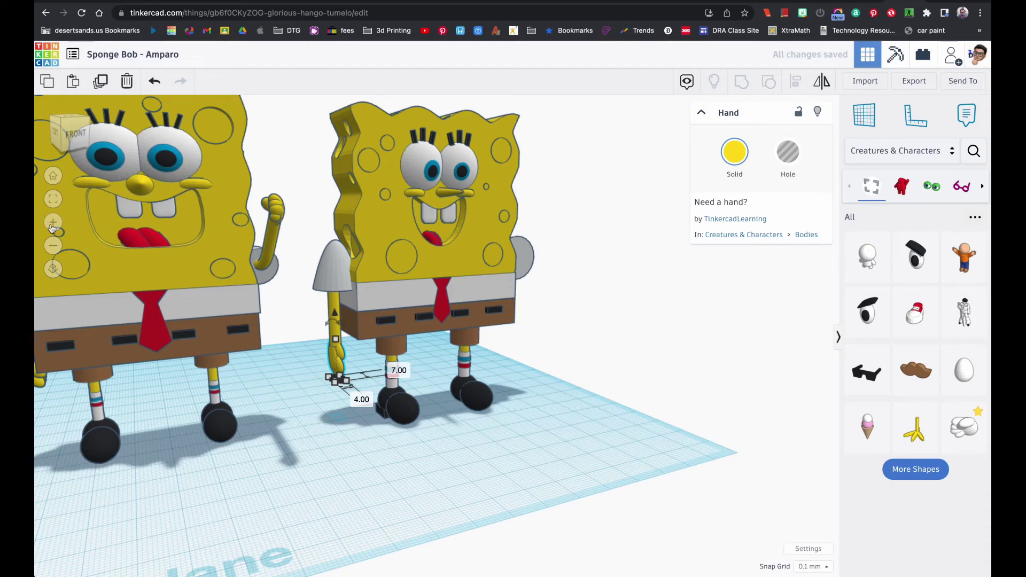
{"action": "left_click", "coordinate": [53, 199]}
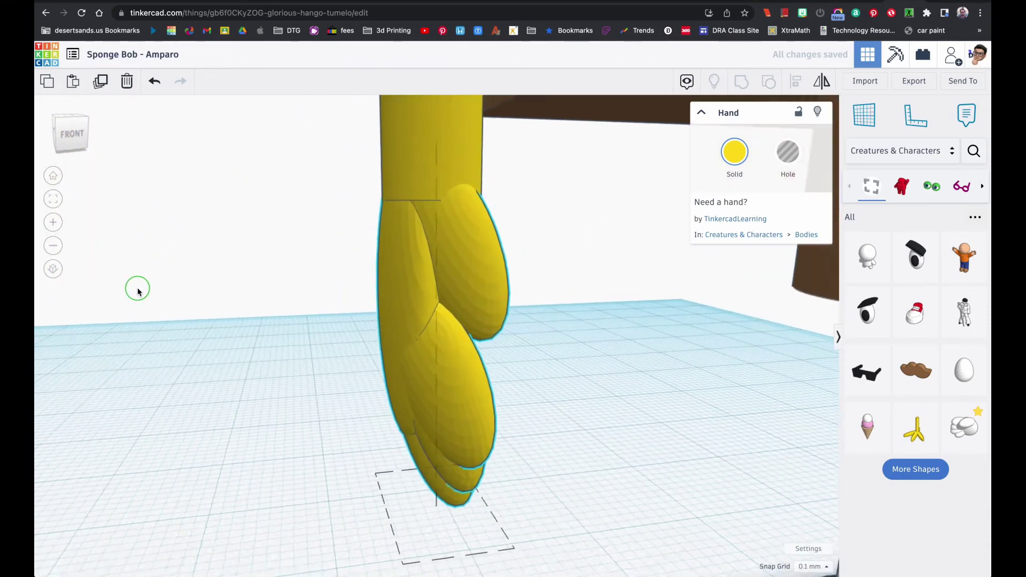
{"action": "right_click_drag", "start_coordinate": [84, 293], "coordinate": [256, 259]}
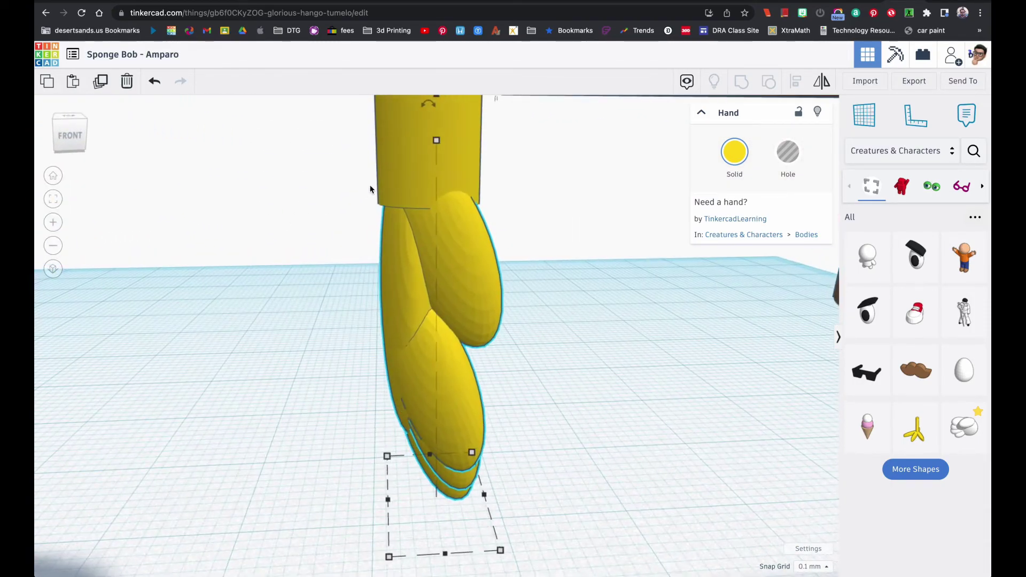
{"action": "left_click", "coordinate": [412, 163]}
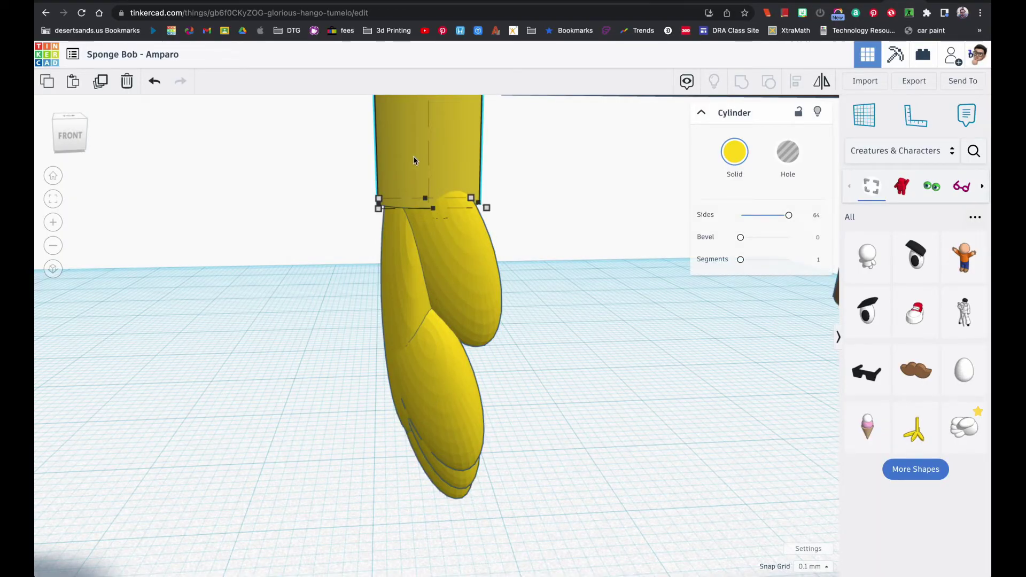
{"action": "left_click", "coordinate": [425, 248]}
{"action": "right_click_drag", "start_coordinate": [425, 248], "coordinate": [493, 267]}
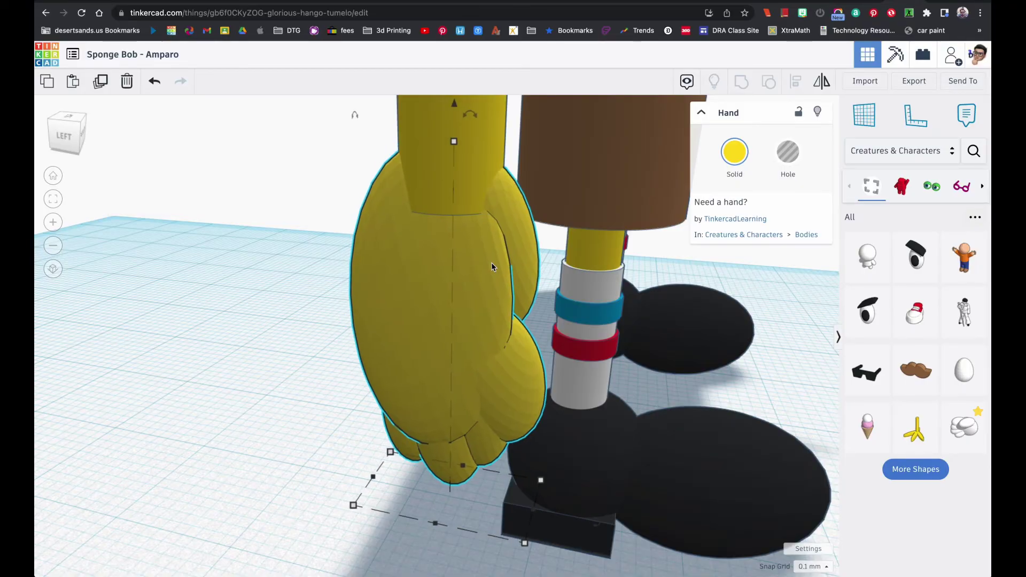
{"action": "key", "text": "Right"}
{"action": "key", "text": "Right"}
{"action": "key", "text": "Right"}
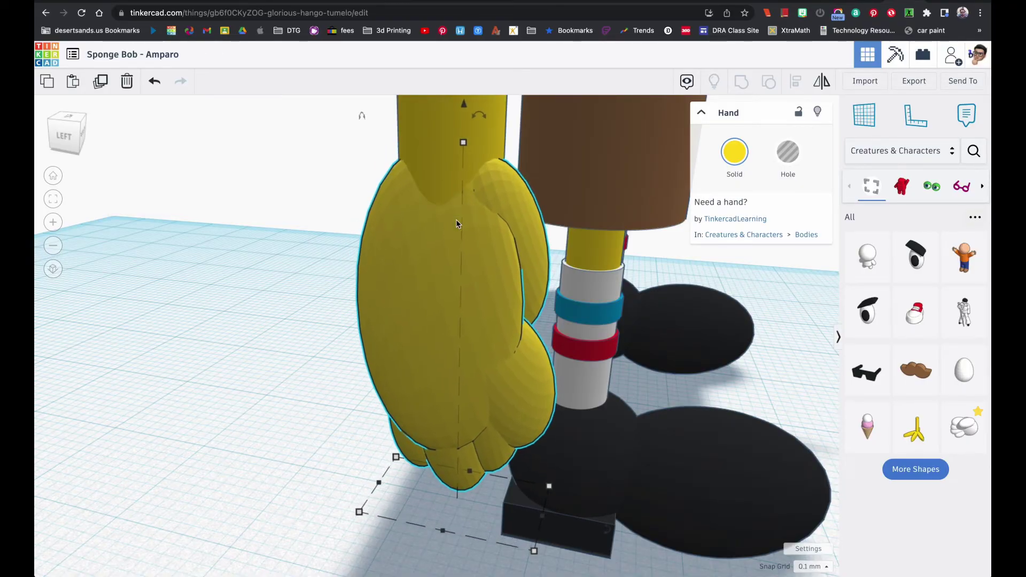
- Increase the side-to-side thickness of the hand at the end of the arm
{"action": "right_click_drag", "start_coordinate": [488, 222], "coordinate": [479, 260]}
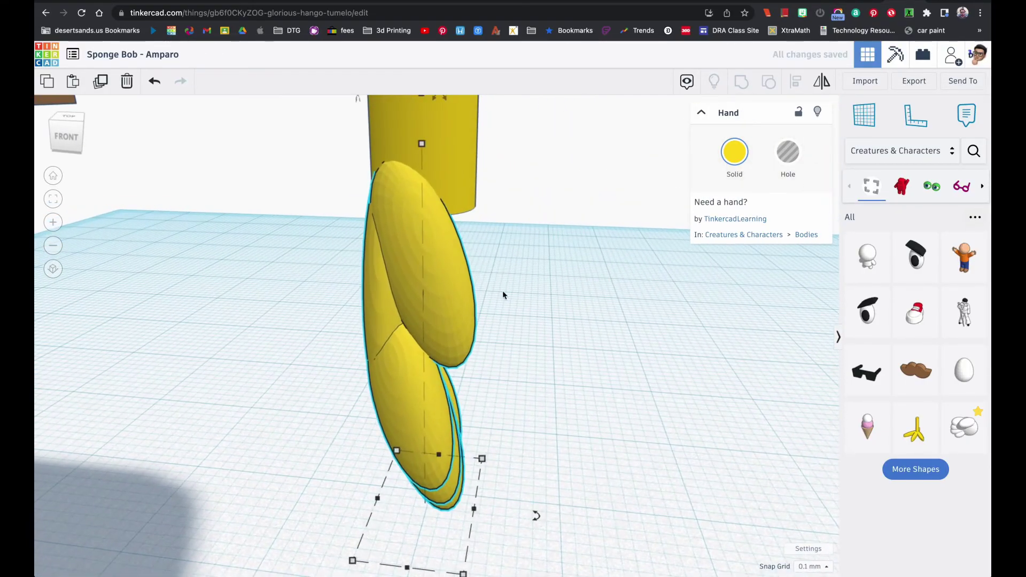
{"action": "scroll", "coordinate": [514, 464], "scroll_direction": "down", "scroll_amount": 3}
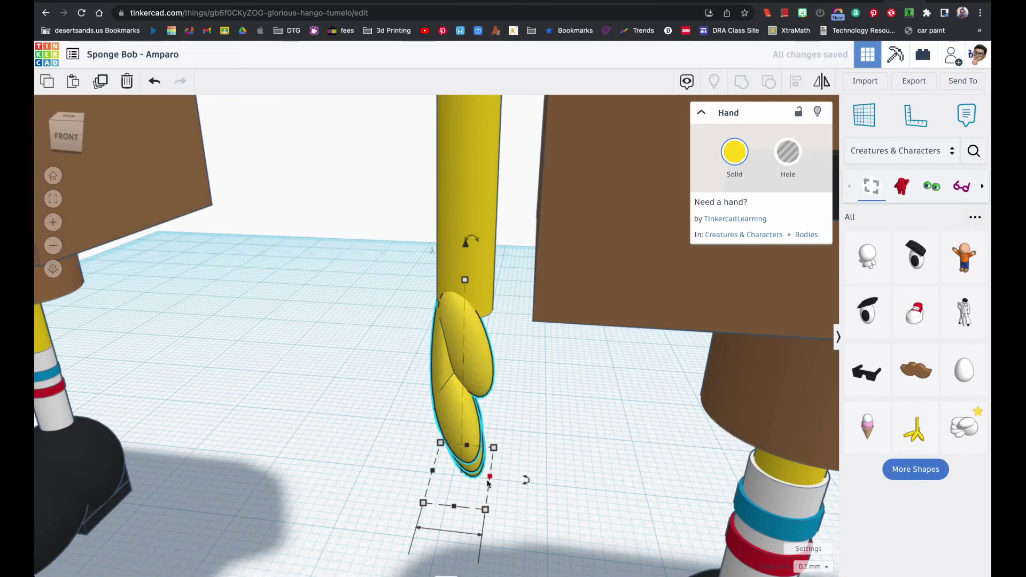
{"action": "scroll", "coordinate": [487, 504], "scroll_direction": "down", "scroll_amount": 1}
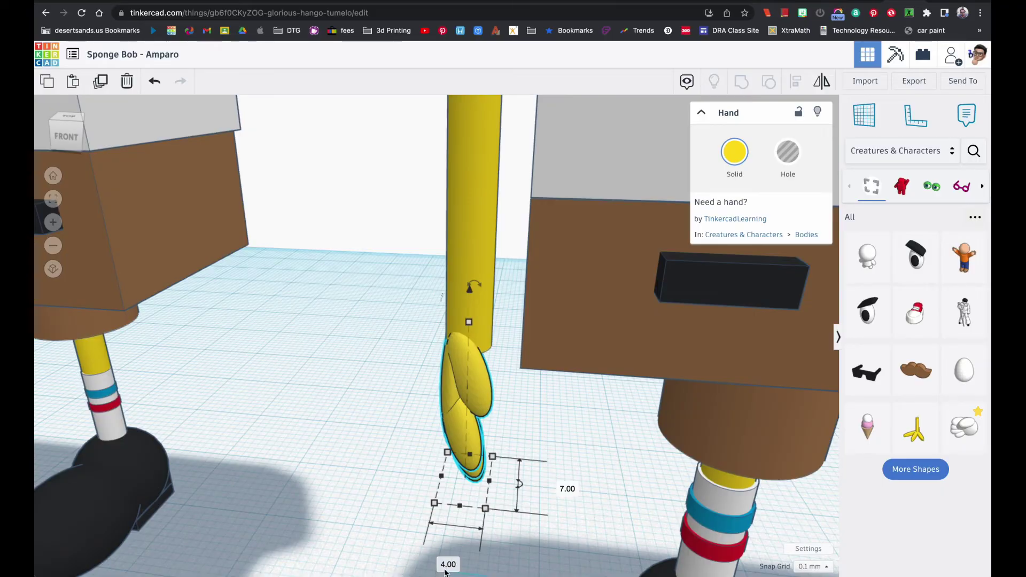
{"action": "key", "text": "Return"}
{"action": "right_click_drag", "start_coordinate": [490, 515], "coordinate": [513, 436]}
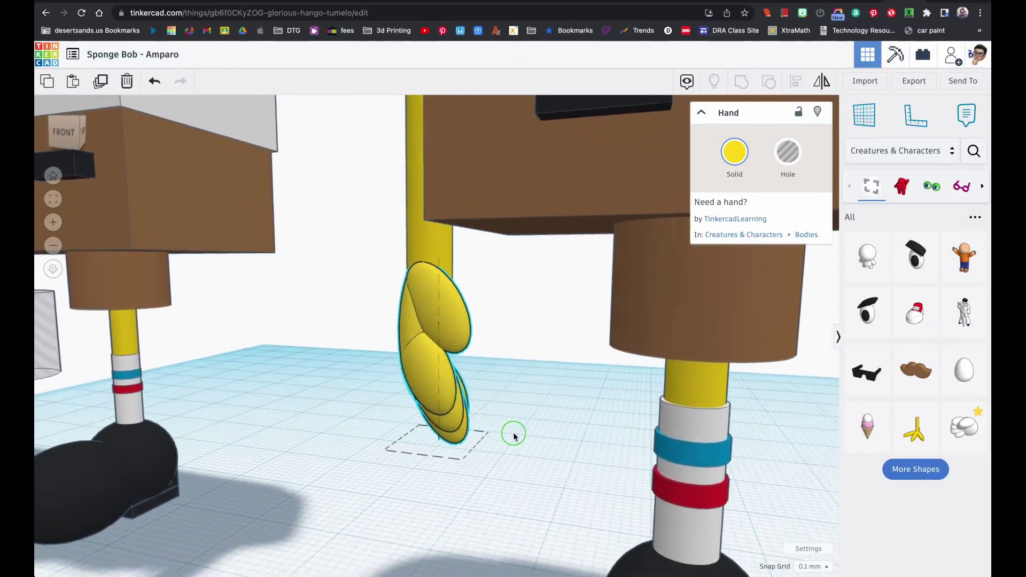
- Add a Bent Pipe from the Shape Generators beside the second figure's backward-pointing sleeve and colour it yellow
{"action": "scroll", "coordinate": [541, 464], "scroll_direction": "down", "scroll_amount": 10}
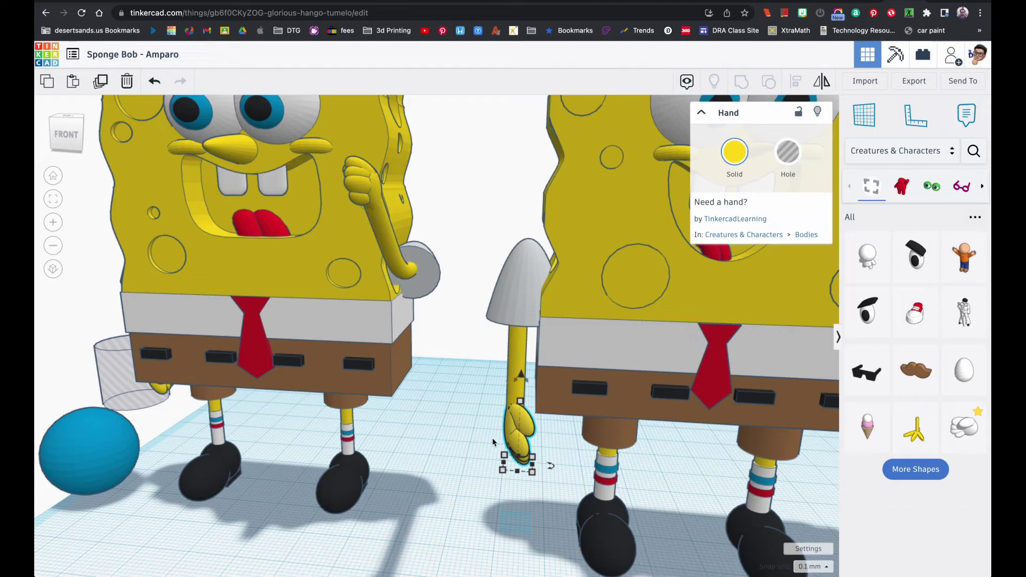
{"action": "scroll", "coordinate": [531, 444], "scroll_direction": "down", "scroll_amount": 4}
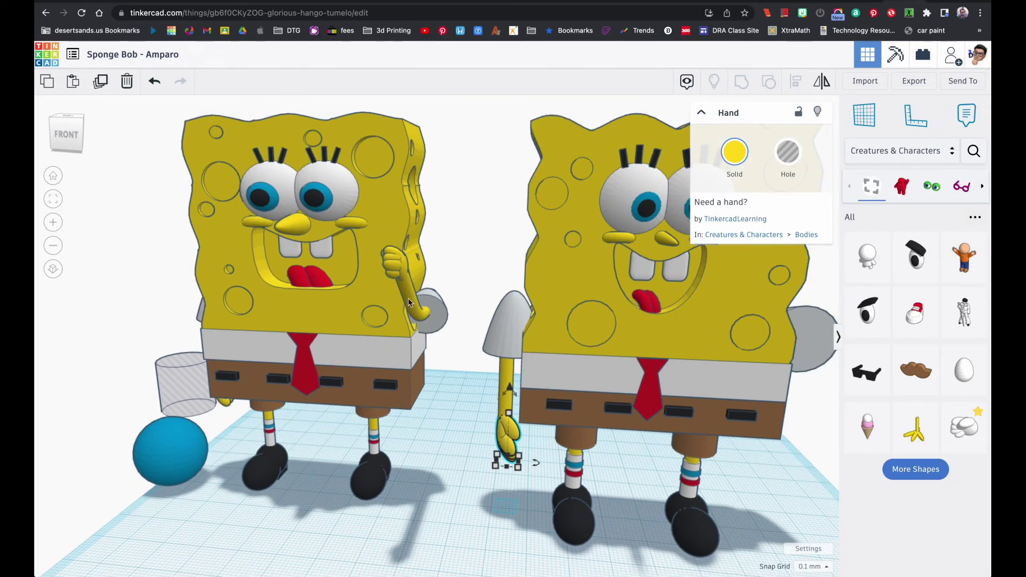
{"action": "left_click", "coordinate": [814, 365]}
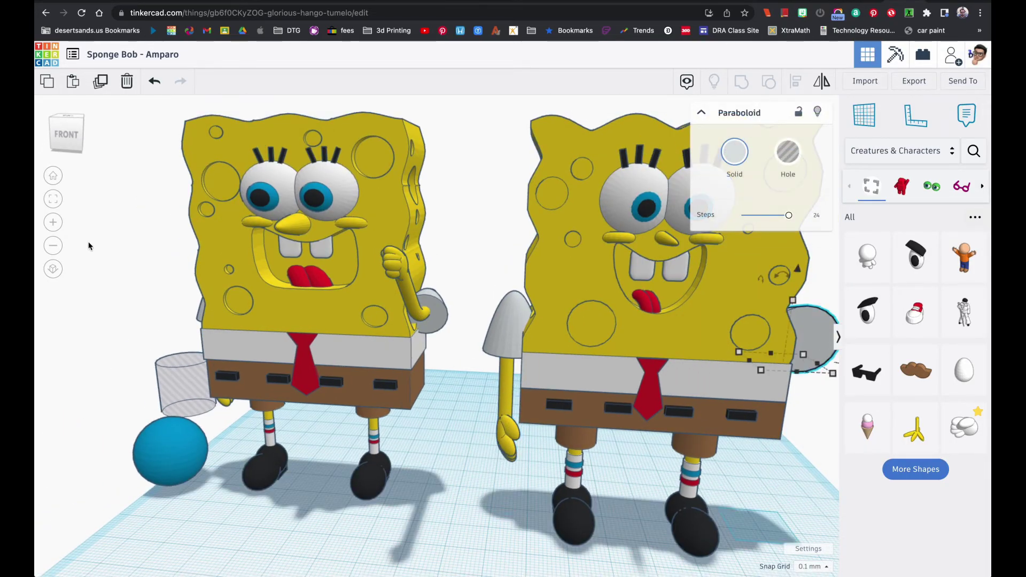
{"action": "left_click", "coordinate": [49, 204]}
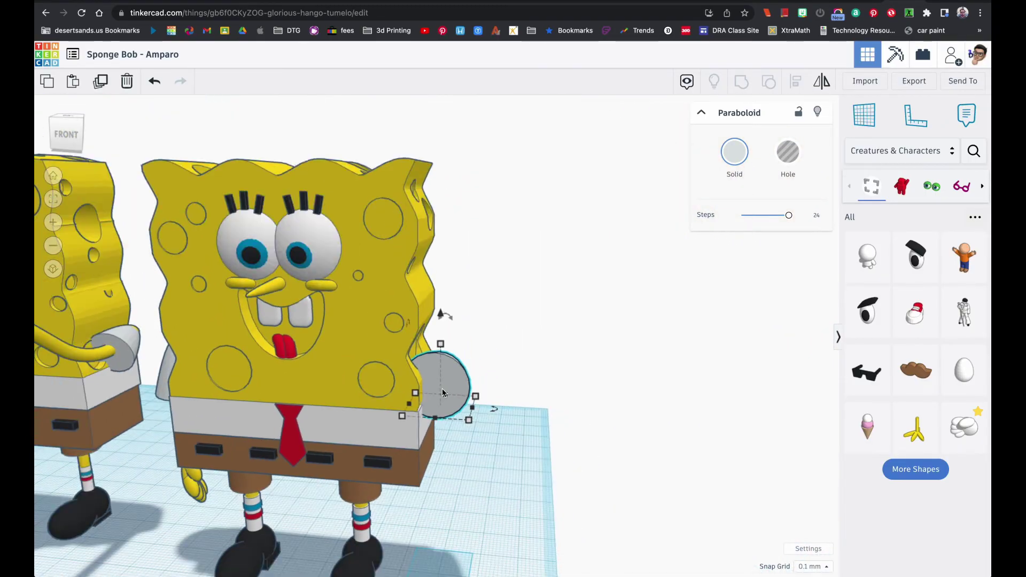
{"action": "left_click", "coordinate": [929, 160]}
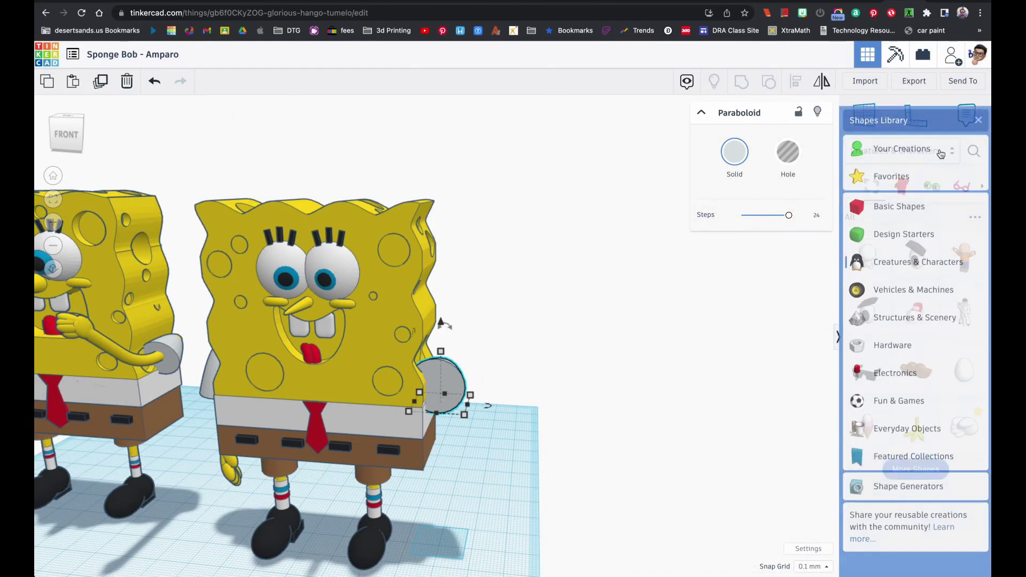
{"action": "left_click", "coordinate": [909, 477]}
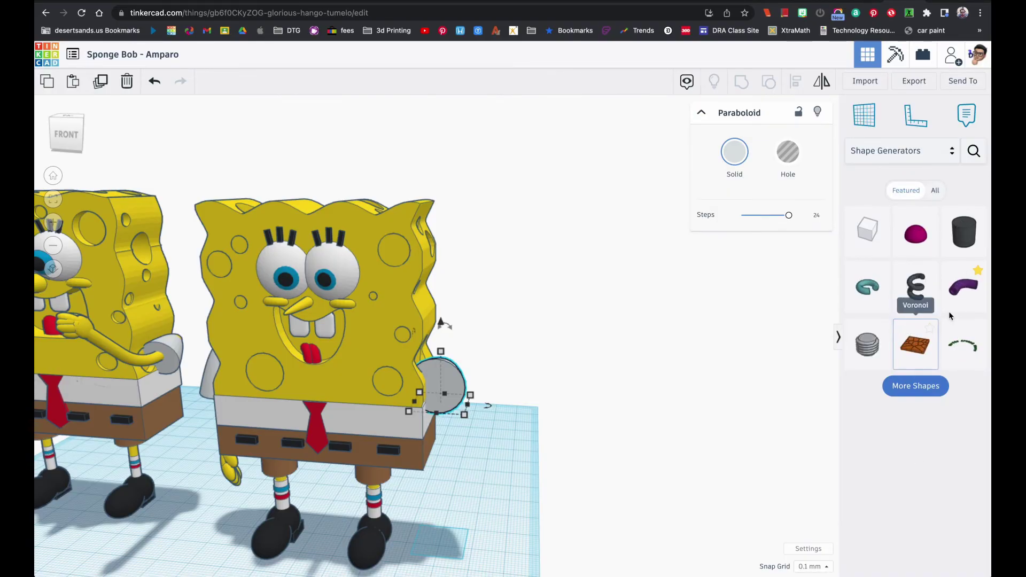
{"action": "left_click_drag", "start_coordinate": [964, 287], "coordinate": [460, 531]}
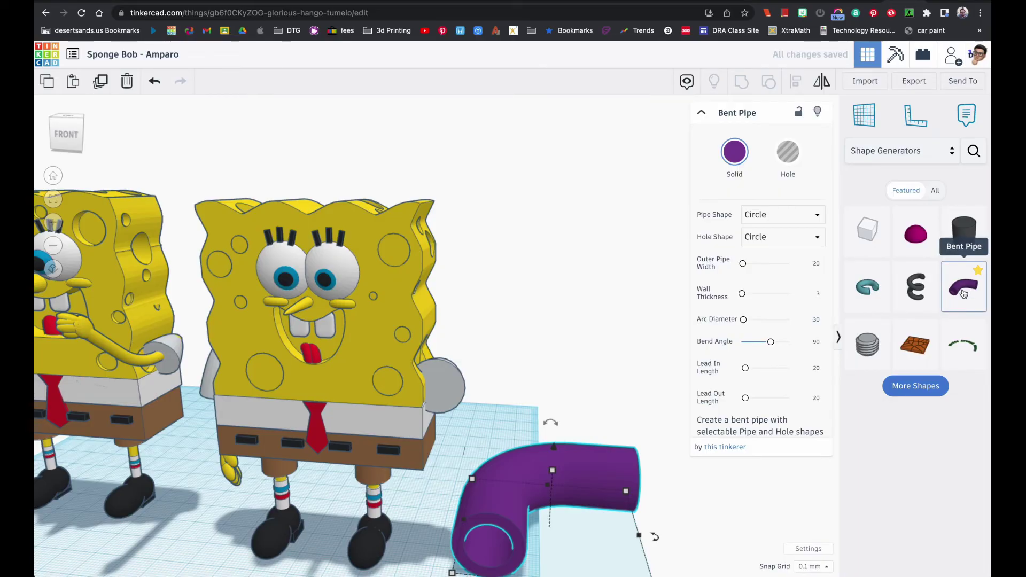
{"action": "left_click", "coordinate": [733, 154]}
{"action": "left_click", "coordinate": [764, 256]}
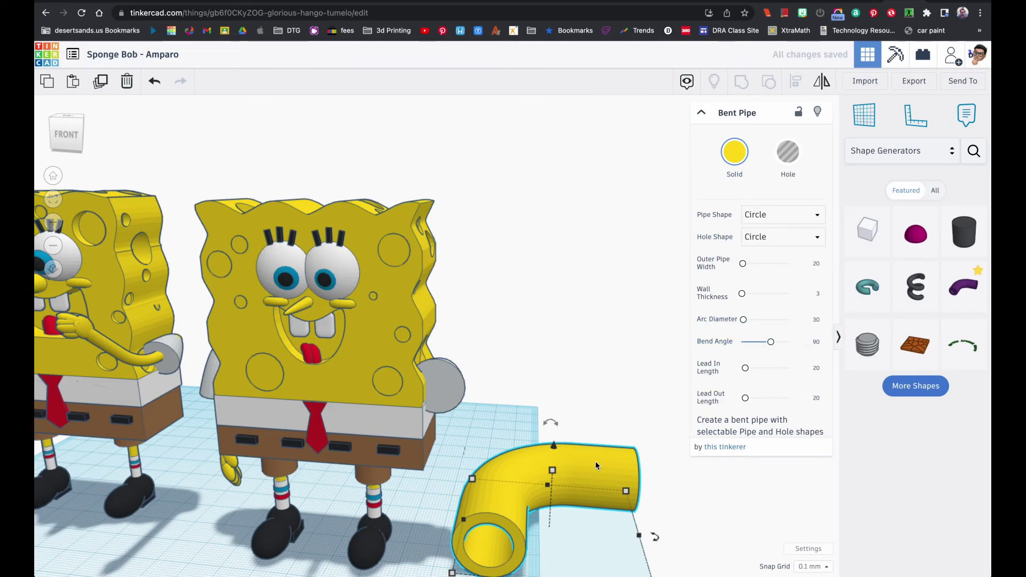
- Set the Bent Pipe's wall thickness to 22.267 to make it solid, bend angle to 74 and lead-in length to 49.425
{"action": "mouse_move", "coordinate": [554, 429]}
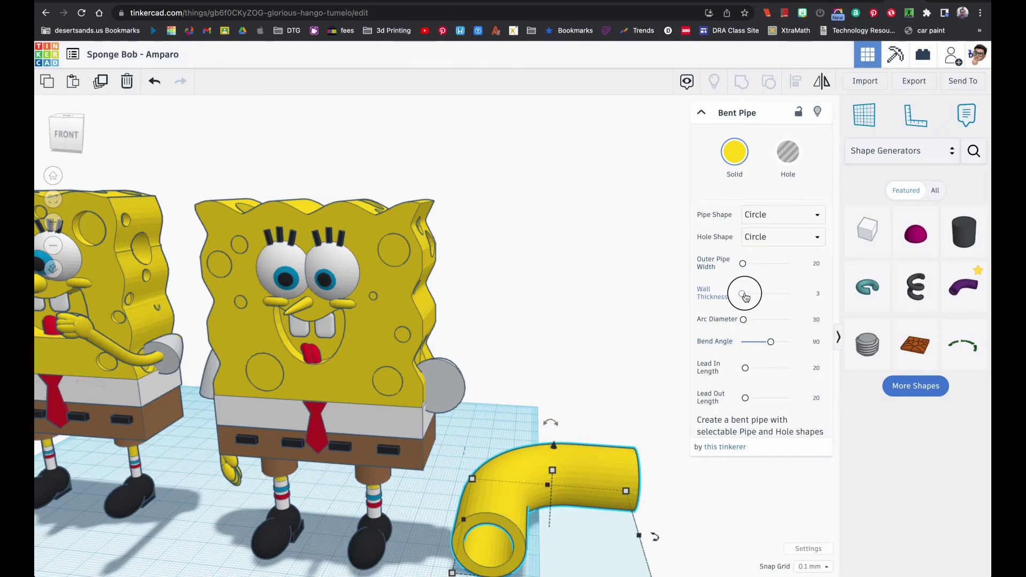
{"action": "left_click_drag", "start_coordinate": [737, 297], "coordinate": [752, 300]}
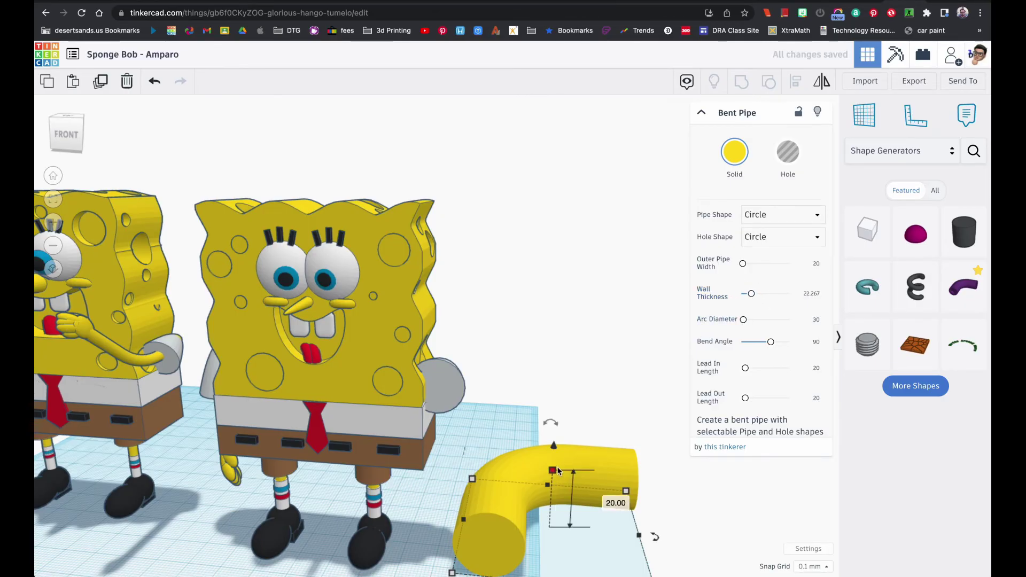
{"action": "left_click_drag", "start_coordinate": [773, 346], "coordinate": [770, 346]}
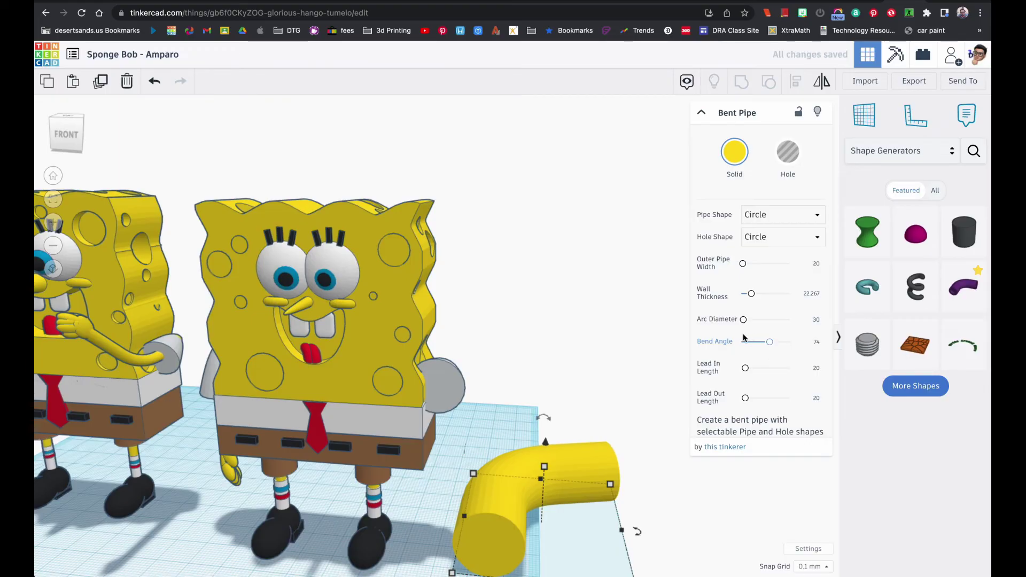
{"action": "left_click_drag", "start_coordinate": [745, 373], "coordinate": [752, 371]}
- Scale the bent pipe down proportionally until it is 5.5 mm high
{"action": "scroll", "coordinate": [560, 388], "scroll_direction": "down", "scroll_amount": 5}
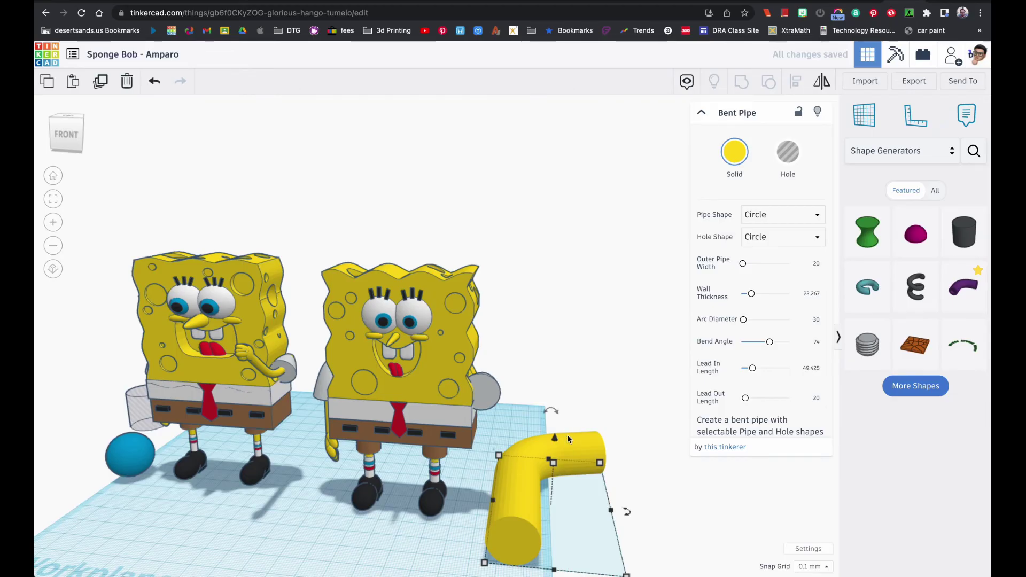
{"action": "left_click", "coordinate": [553, 465]}
{"action": "left_click_drag", "start_coordinate": [556, 474], "coordinate": [546, 497], "text": "shift"}
{"action": "right_click_drag", "start_coordinate": [546, 497], "coordinate": [518, 469]}
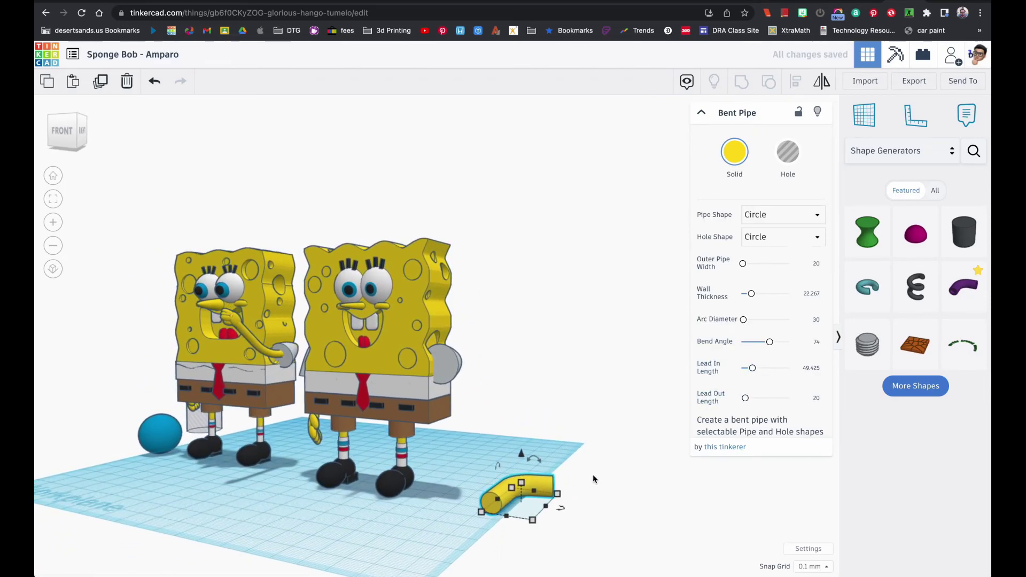
{"action": "left_click_drag", "start_coordinate": [522, 487], "coordinate": [524, 494], "text": "shift"}
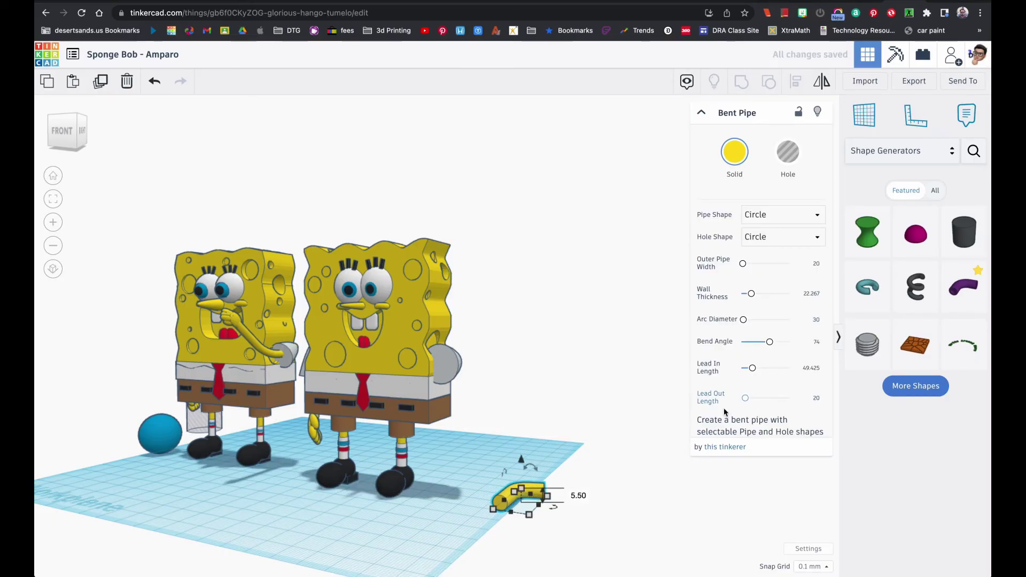
- Lengthen the pipe's lead-in to 104.598 and position it on edge about 41 mm above the workplane at the second figure's sleeve
{"action": "left_click_drag", "start_coordinate": [752, 373], "coordinate": [765, 370]}
{"action": "right_click_drag", "start_coordinate": [568, 469], "coordinate": [296, 486]}
{"action": "left_click_drag", "start_coordinate": [249, 445], "coordinate": [281, 332]}
{"action": "right_click_drag", "start_coordinate": [300, 374], "coordinate": [413, 411]}
{"action": "left_click_drag", "start_coordinate": [392, 374], "coordinate": [370, 362]}
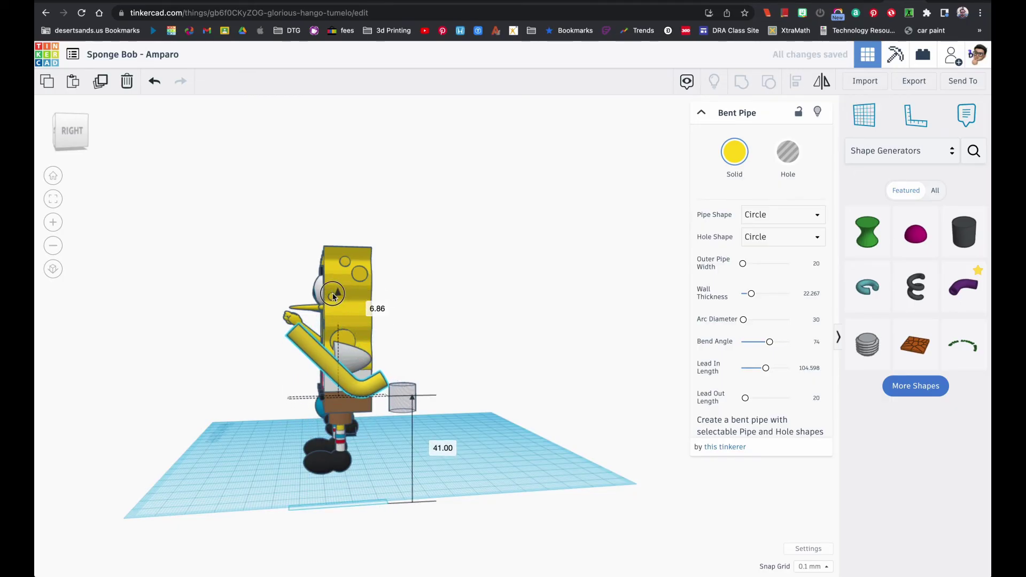
- Move the bent pipe outward from the body and adjust its height so that its short end enters the backward-pointing sleeve
{"action": "right_click_drag", "start_coordinate": [293, 394], "coordinate": [496, 377]}
{"action": "left_click_drag", "start_coordinate": [497, 377], "coordinate": [407, 371]}
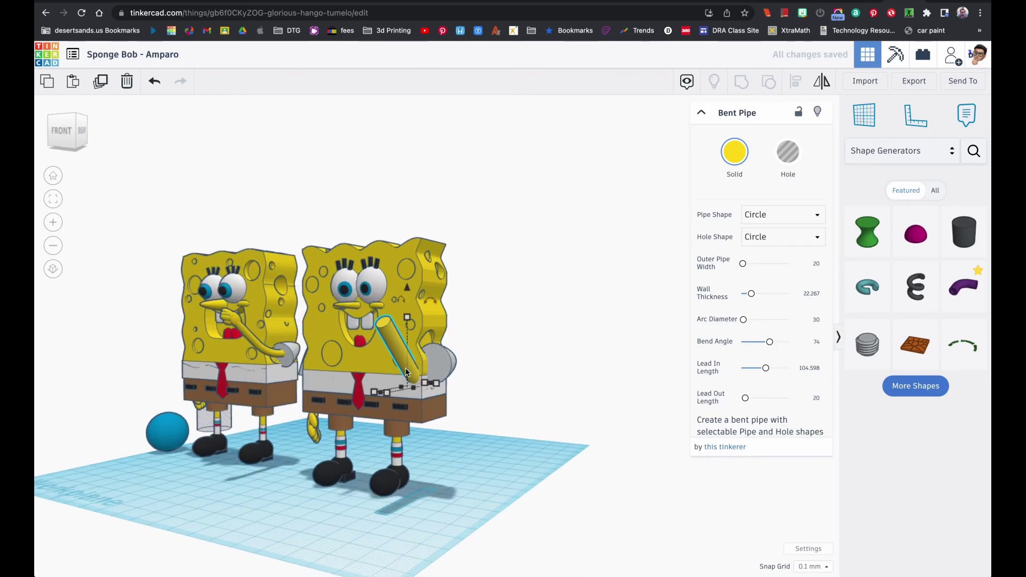
{"action": "left_click_drag", "start_coordinate": [431, 376], "coordinate": [423, 371]}
{"action": "left_click_drag", "start_coordinate": [418, 292], "coordinate": [418, 273]}
{"action": "right_click_drag", "start_coordinate": [458, 344], "coordinate": [517, 344]}
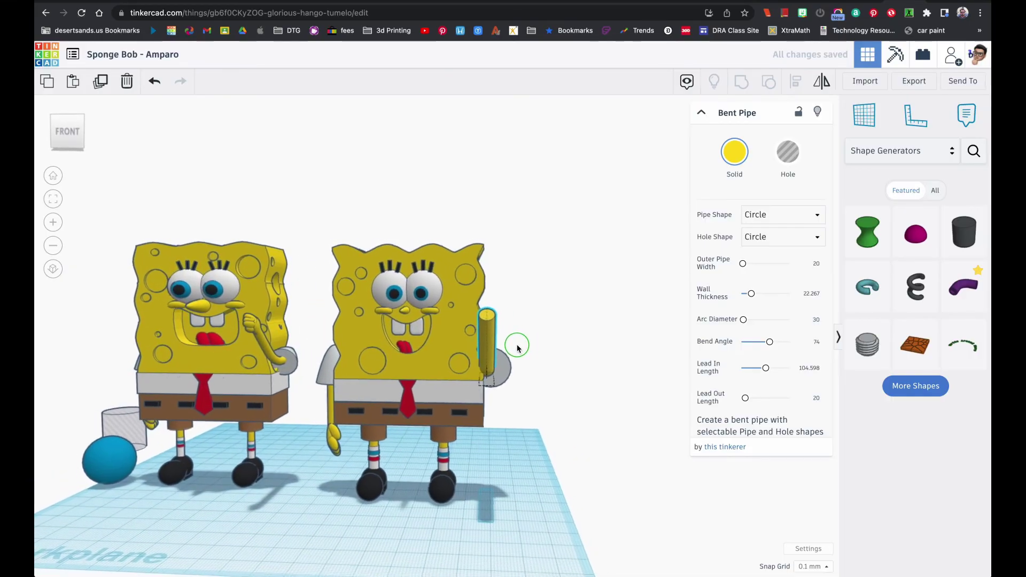
{"action": "left_click_drag", "start_coordinate": [485, 373], "coordinate": [488, 373]}
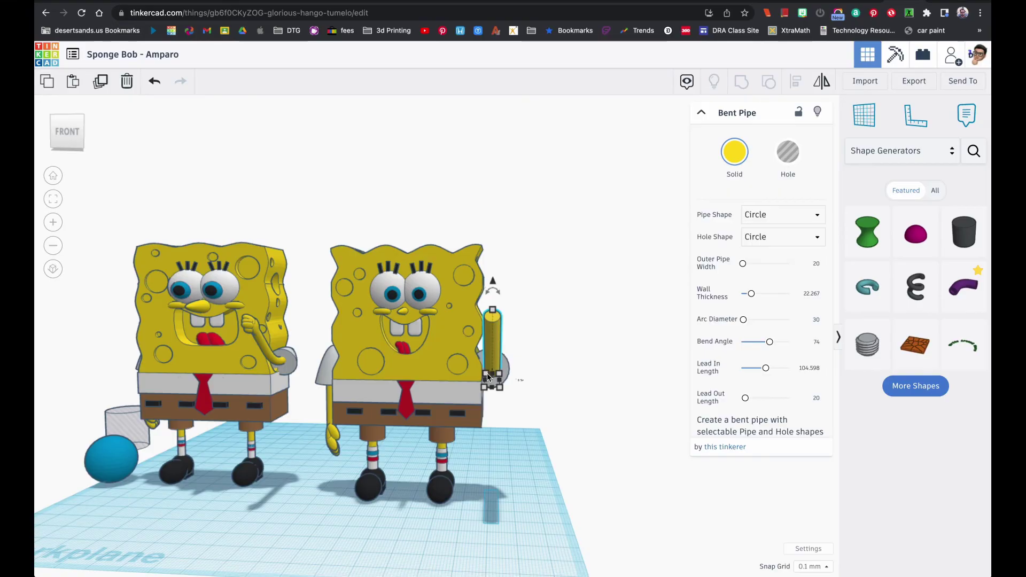
{"action": "right_click_drag", "start_coordinate": [507, 341], "coordinate": [503, 349]}
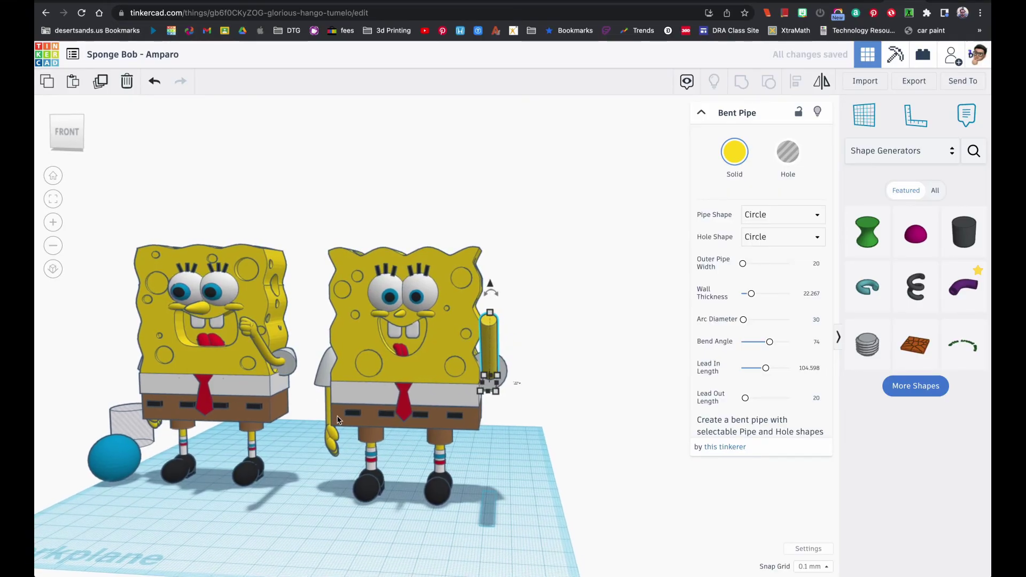
- Reduce the overall height of the bent arm at the second figure's sleeve
{"action": "right_click_drag", "start_coordinate": [380, 416], "coordinate": [304, 420]}
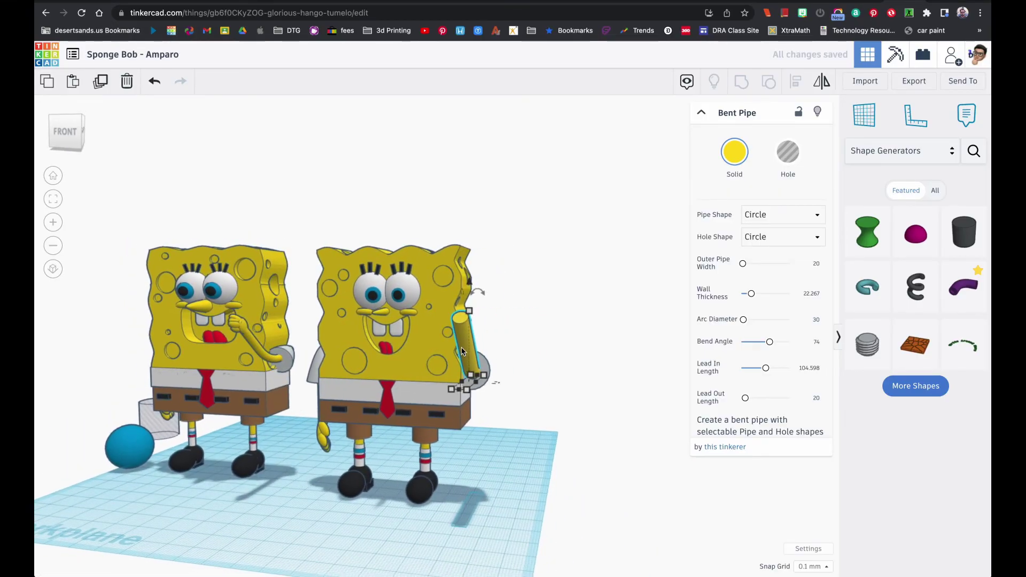
{"action": "left_click_drag", "start_coordinate": [469, 315], "coordinate": [469, 338]}
{"action": "right_click_drag", "start_coordinate": [469, 342], "coordinate": [518, 355]}
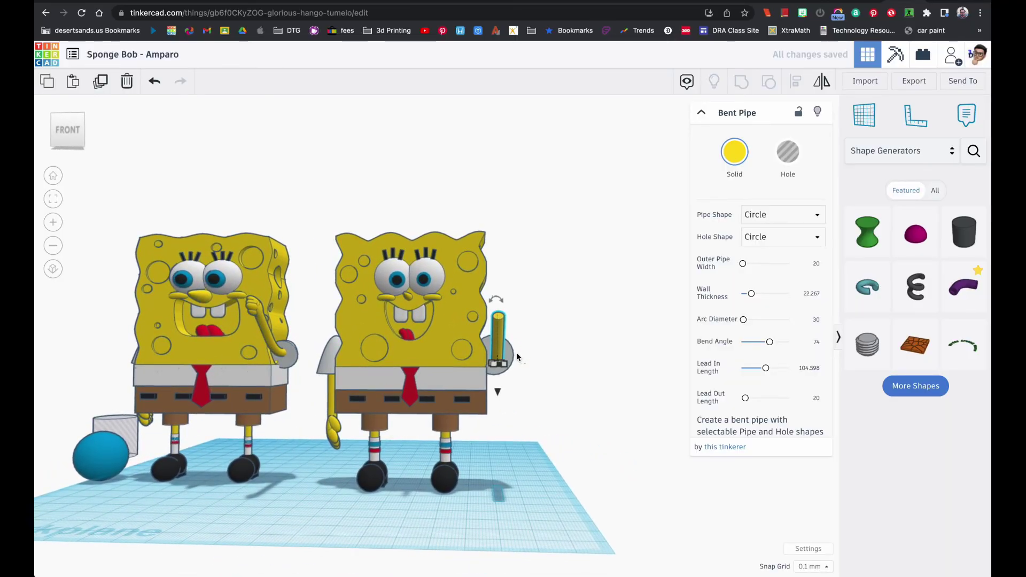
- Duplicate the straight arm's hand and move the copy up to the free end of the bent arm
{"action": "left_click", "coordinate": [333, 434]}
{"action": "key", "text": "ctrl+d"}
{"action": "left_click_drag", "start_coordinate": [334, 434], "coordinate": [498, 451]}
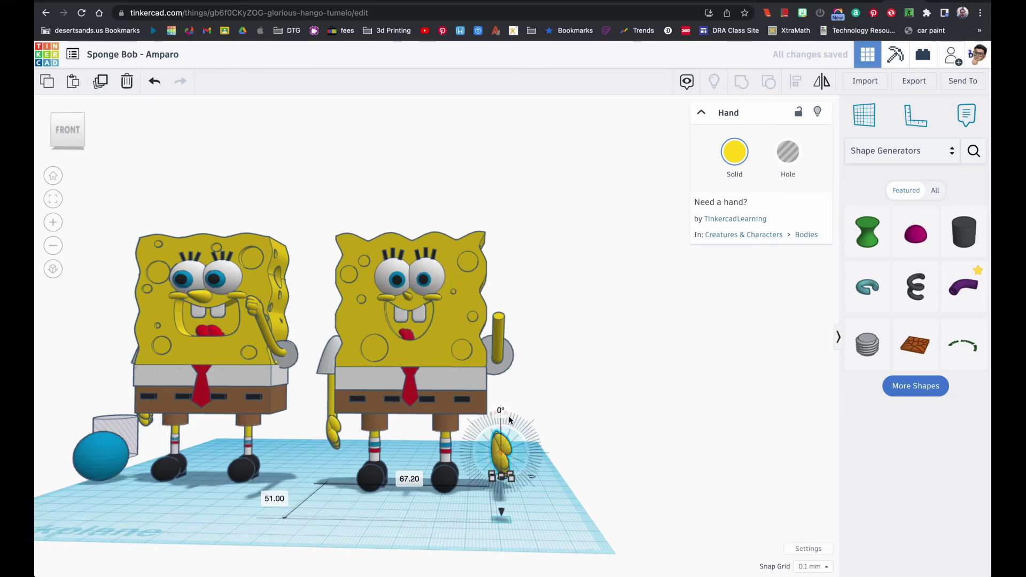
{"action": "left_click_drag", "start_coordinate": [503, 512], "coordinate": [500, 385]}
{"action": "right_click_drag", "start_coordinate": [499, 384], "coordinate": [247, 356]}
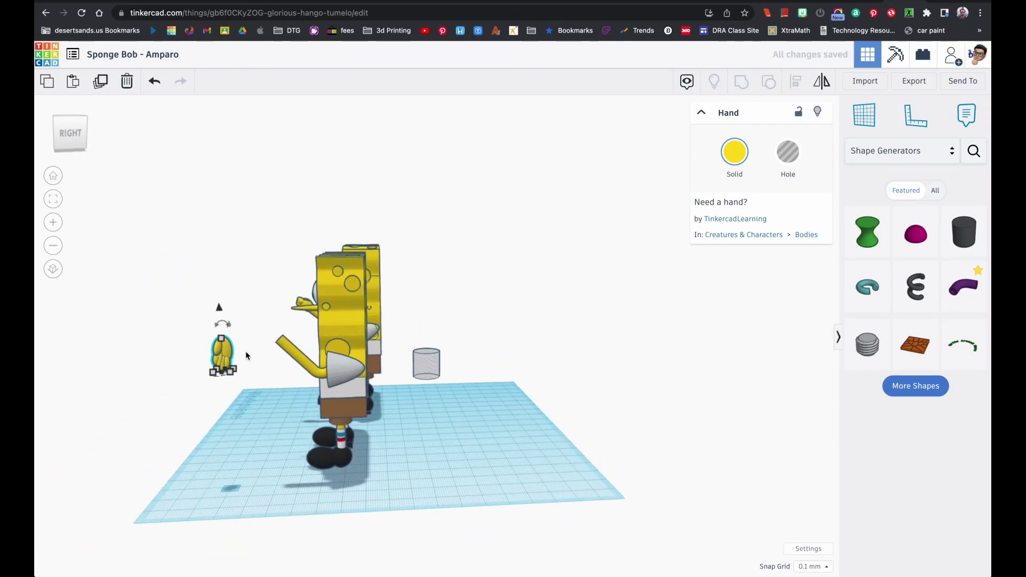
{"action": "left_click_drag", "start_coordinate": [231, 353], "coordinate": [286, 352]}
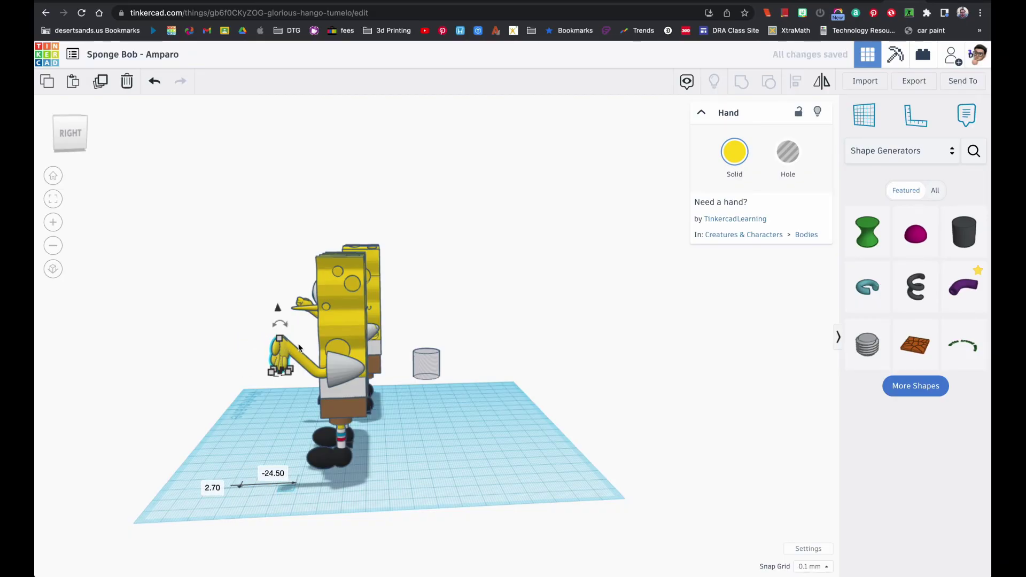
- Mirror the copied hand and shift it slightly against the end of the bent arm
{"action": "left_click", "coordinate": [822, 82]}
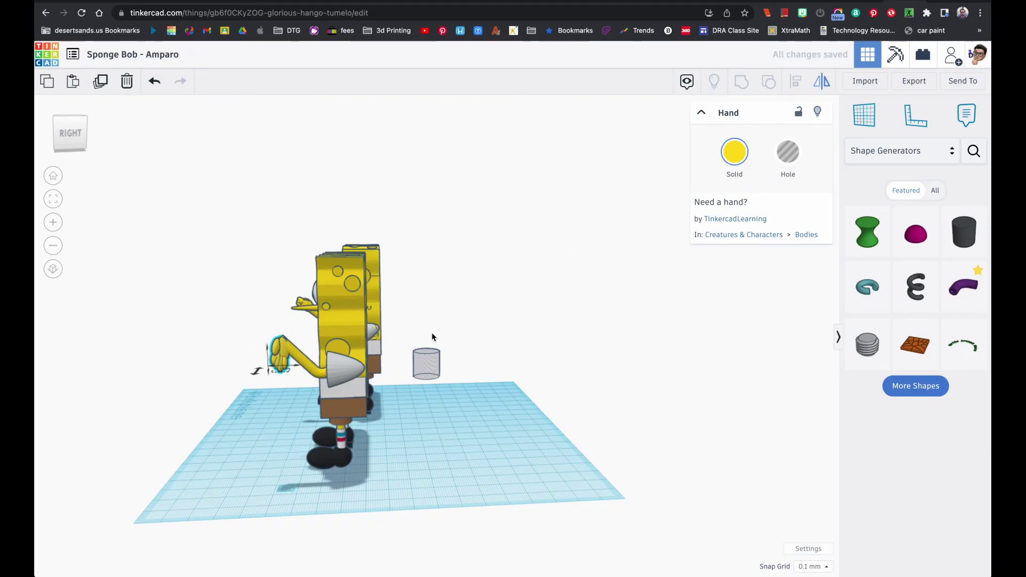
{"action": "right_click_drag", "start_coordinate": [279, 377], "coordinate": [478, 401]}
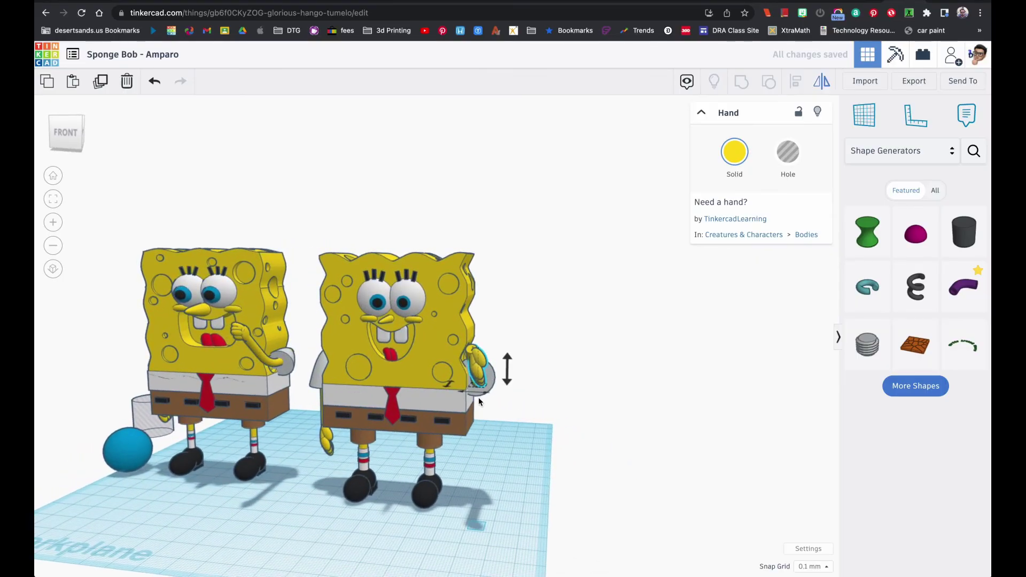
{"action": "left_click", "coordinate": [483, 396]}
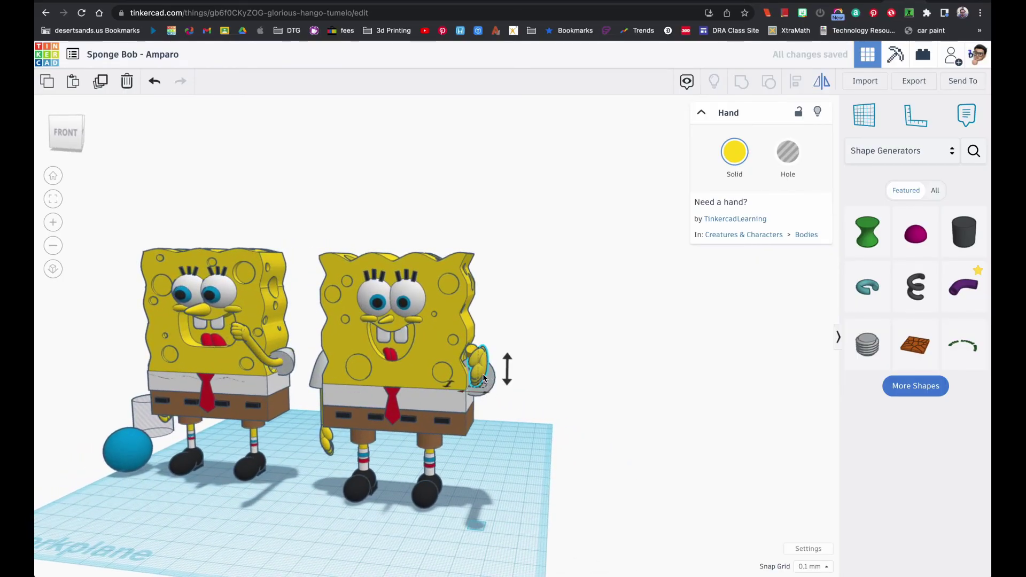
{"action": "left_click", "coordinate": [474, 369]}
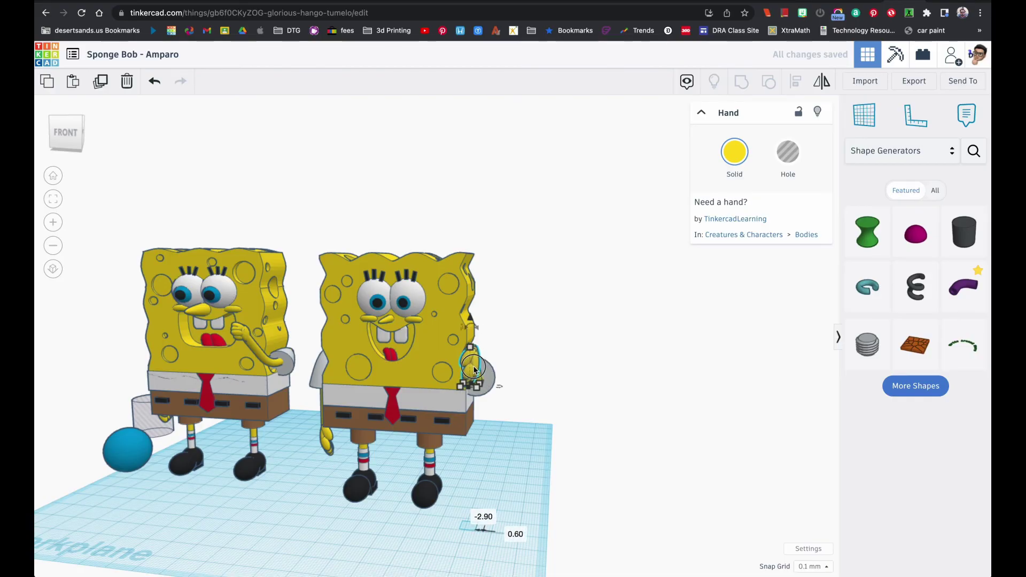
- Rotate the copied hand by -127° to point upward along the bent arm and raise it onto the arm's end
{"action": "right_click_drag", "start_coordinate": [472, 365], "coordinate": [167, 295]}
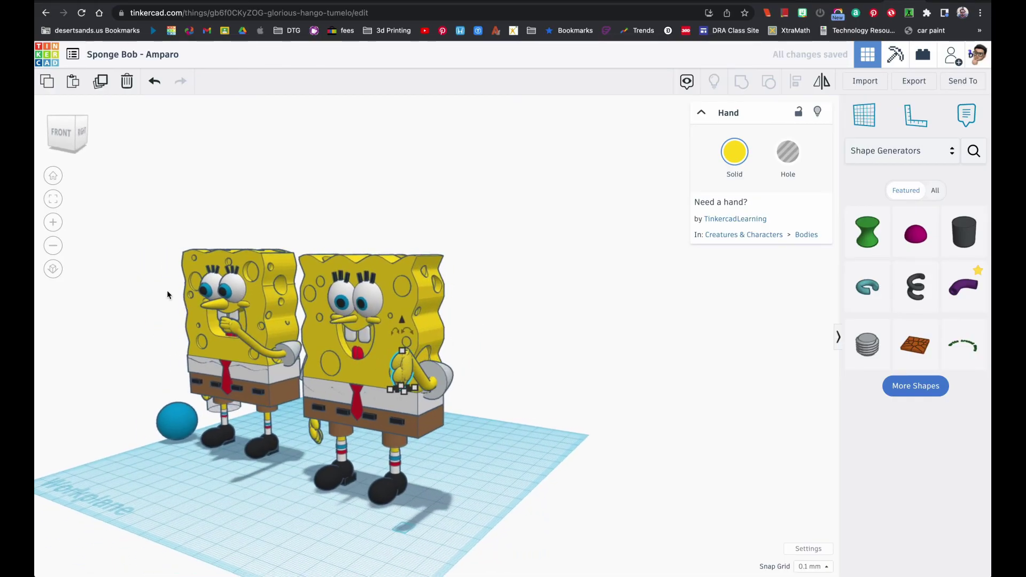
{"action": "left_click", "coordinate": [53, 200]}
{"action": "scroll", "coordinate": [305, 299], "scroll_direction": "down", "scroll_amount": 2}
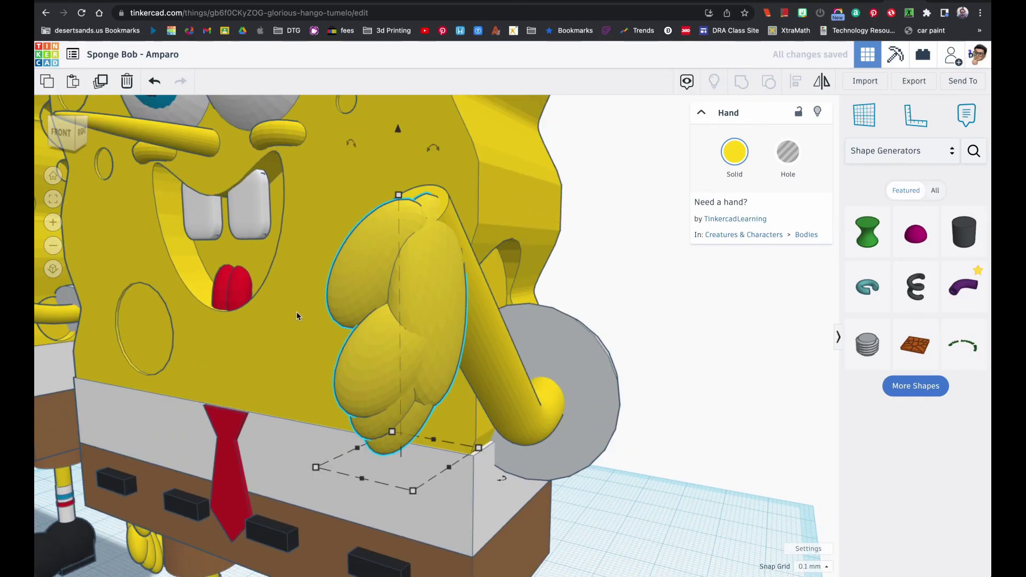
{"action": "right_click_drag", "start_coordinate": [368, 214], "coordinate": [344, 260]}
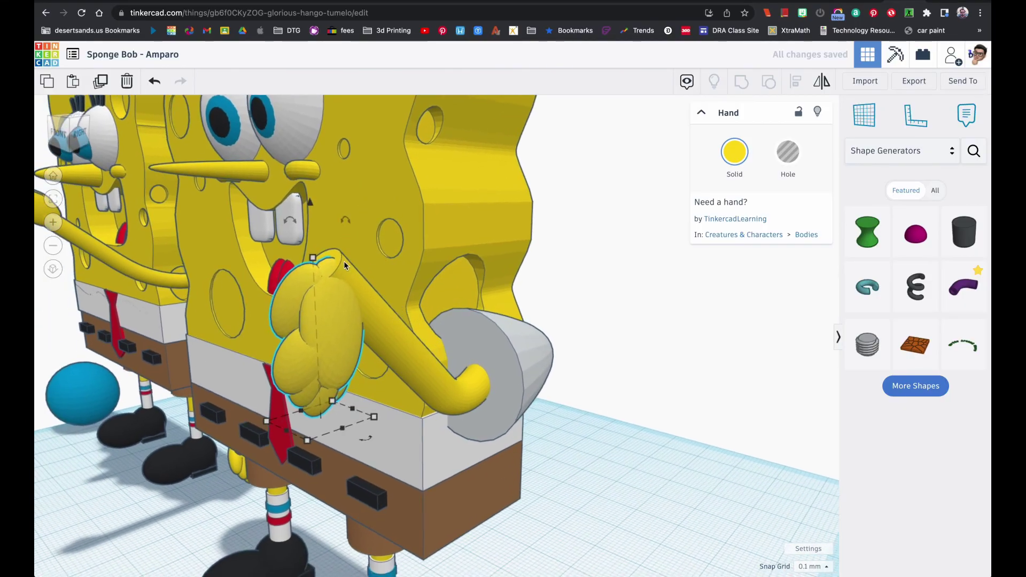
{"action": "left_click_drag", "start_coordinate": [327, 222], "coordinate": [391, 390]}
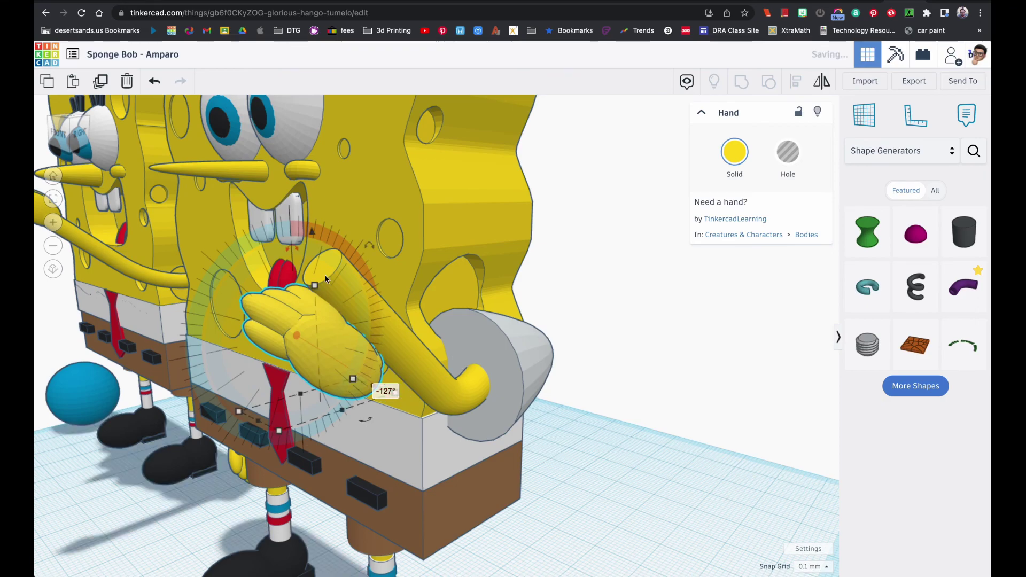
{"action": "left_click_drag", "start_coordinate": [313, 235], "coordinate": [304, 135]}
- Enter a new width for the raised hand on the bent arm, keeping its 12 mm depth
{"action": "right_click_drag", "start_coordinate": [363, 247], "coordinate": [423, 254]}
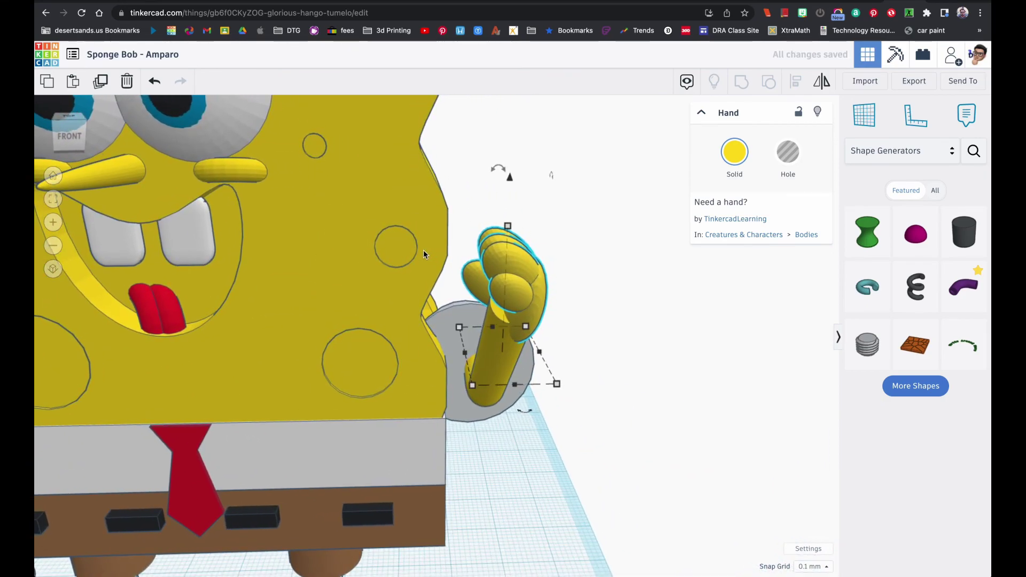
{"action": "right_click_drag", "start_coordinate": [423, 253], "coordinate": [521, 309]}
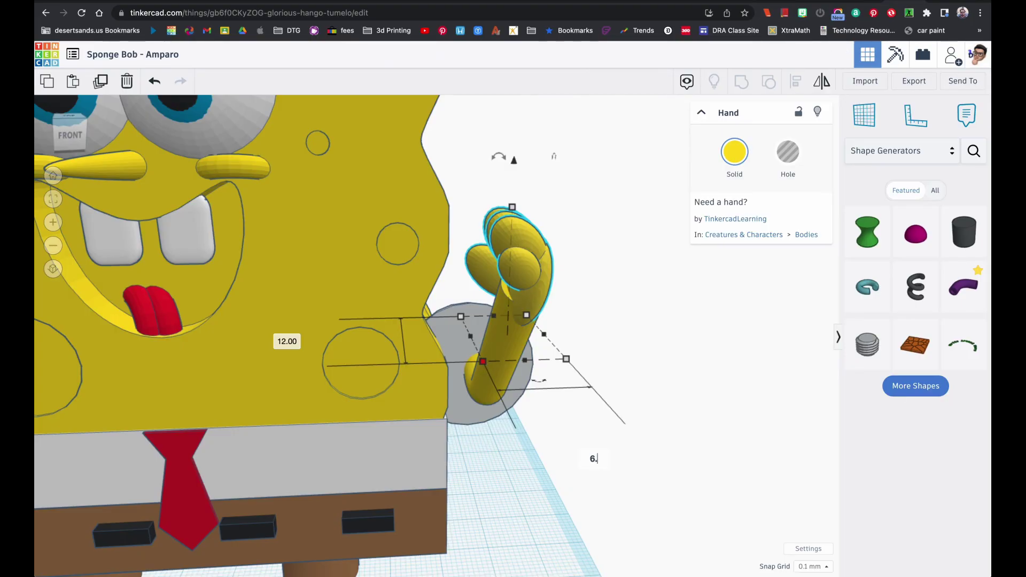
{"action": "key", "text": "Return"}
{"action": "right_click_drag", "start_coordinate": [589, 440], "coordinate": [527, 417]}
{"action": "scroll", "coordinate": [525, 415], "scroll_direction": "down", "scroll_amount": 8}
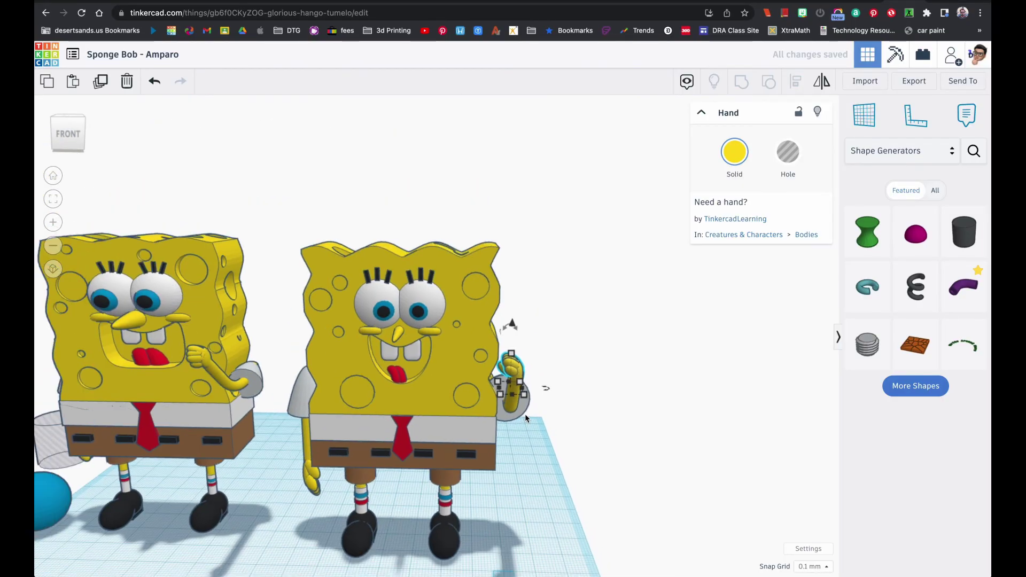
{"action": "scroll", "coordinate": [525, 415], "scroll_direction": "down", "scroll_amount": 1}
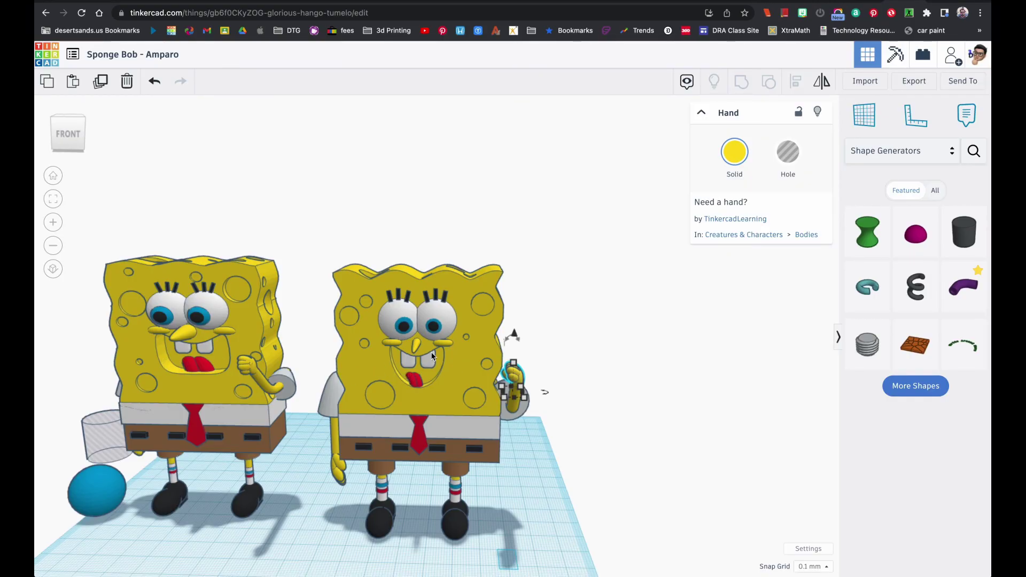
- Move both SpongeBob figures together with the loose sphere and hole cylinder sideways along the workplane
{"action": "right_click_drag", "start_coordinate": [436, 333], "coordinate": [436, 322]}
{"action": "left_click_drag", "start_coordinate": [96, 252], "coordinate": [538, 512]}
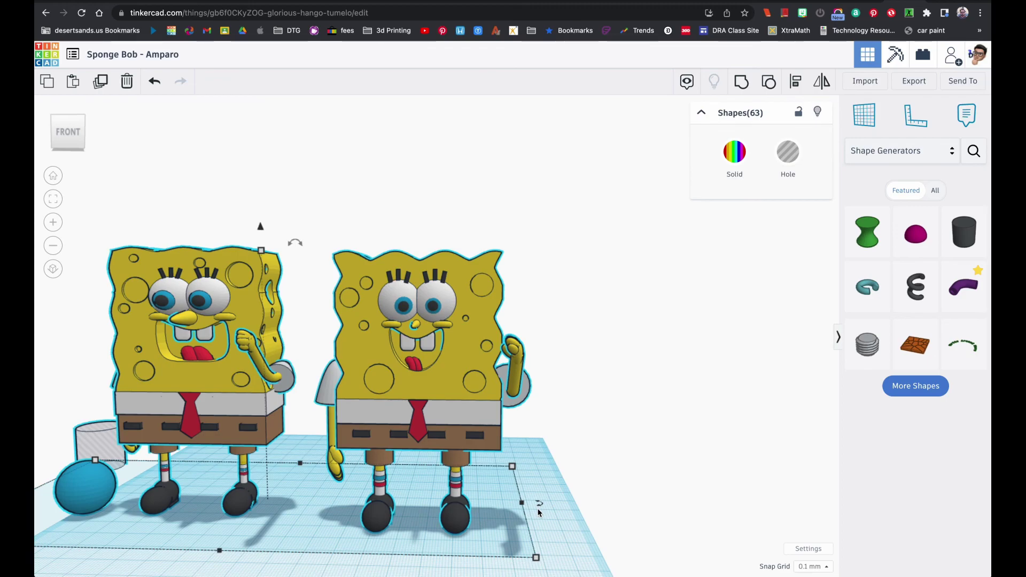
{"action": "left_click_drag", "start_coordinate": [354, 355], "coordinate": [405, 351]}
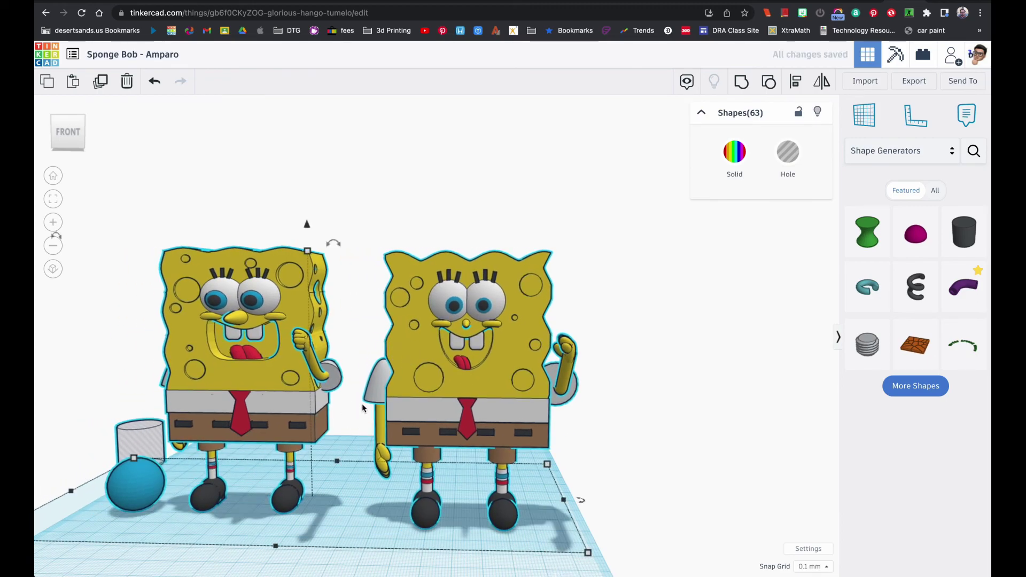
{"action": "left_click", "coordinate": [364, 355]}
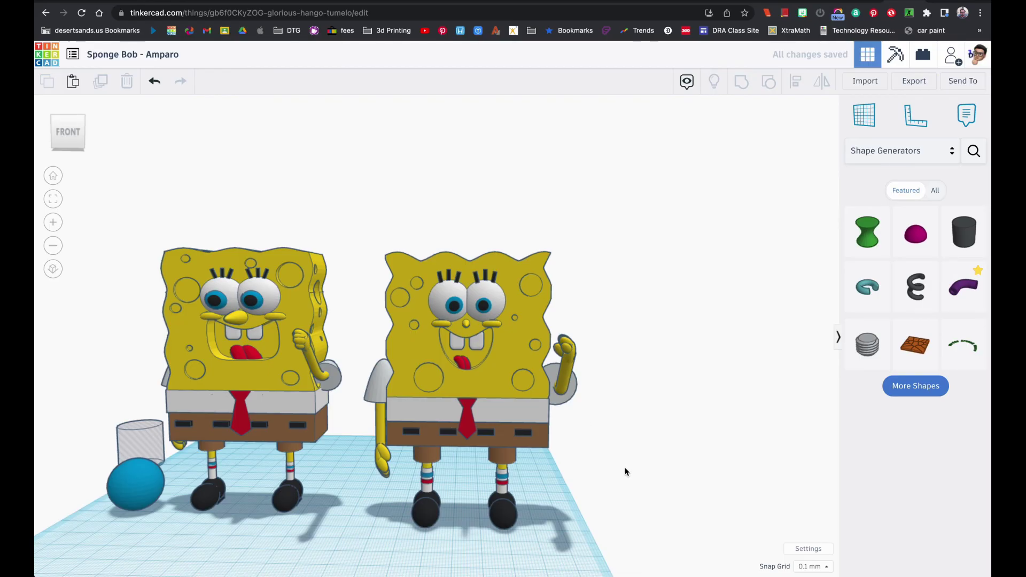
- Compare the model with the SpongeBob reference picture and nudge the straight arm's white sleeve two increments towards the second figure's body
{"action": "key", "text": "super+Tab"}
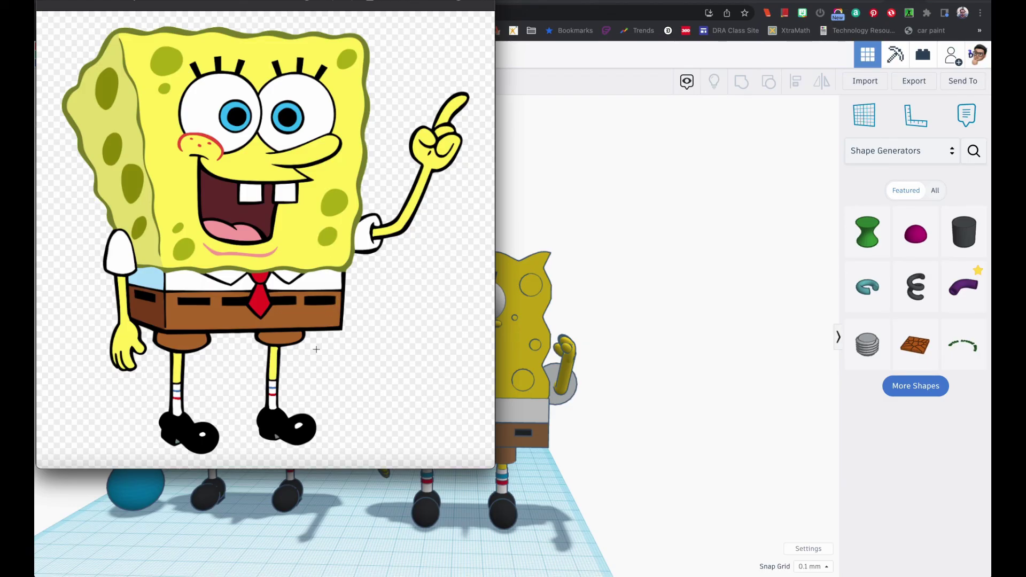
{"action": "left_click", "coordinate": [552, 486]}
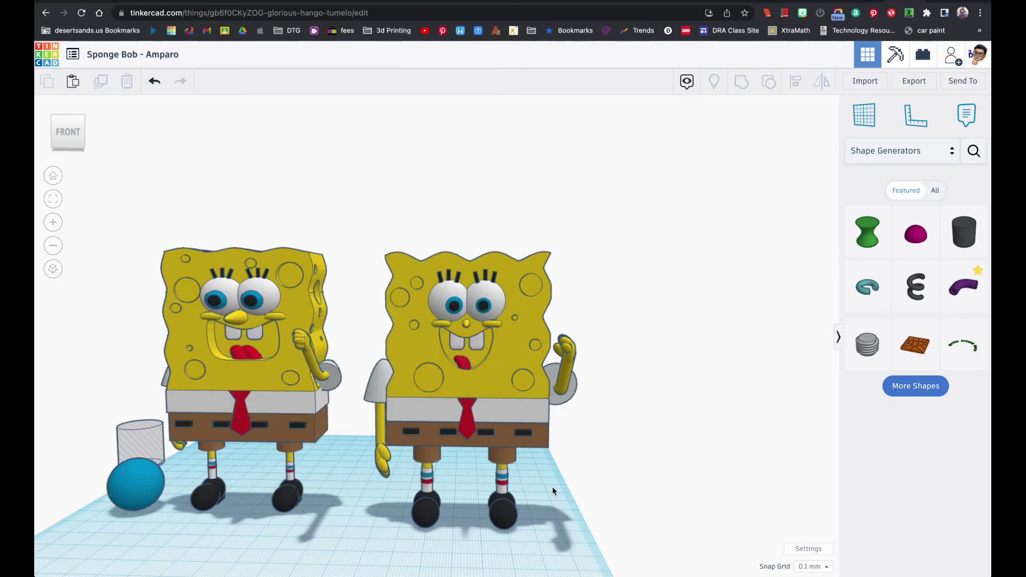
{"action": "mouse_move", "coordinate": [520, 480]}
{"action": "right_mouse_down"}
{"action": "mouse_move", "coordinate": [643, 472]}
{"action": "mouse_move", "coordinate": [470, 481]}
{"action": "mouse_move", "coordinate": [568, 474]}
{"action": "mouse_move", "coordinate": [524, 481]}
{"action": "right_mouse_up"}
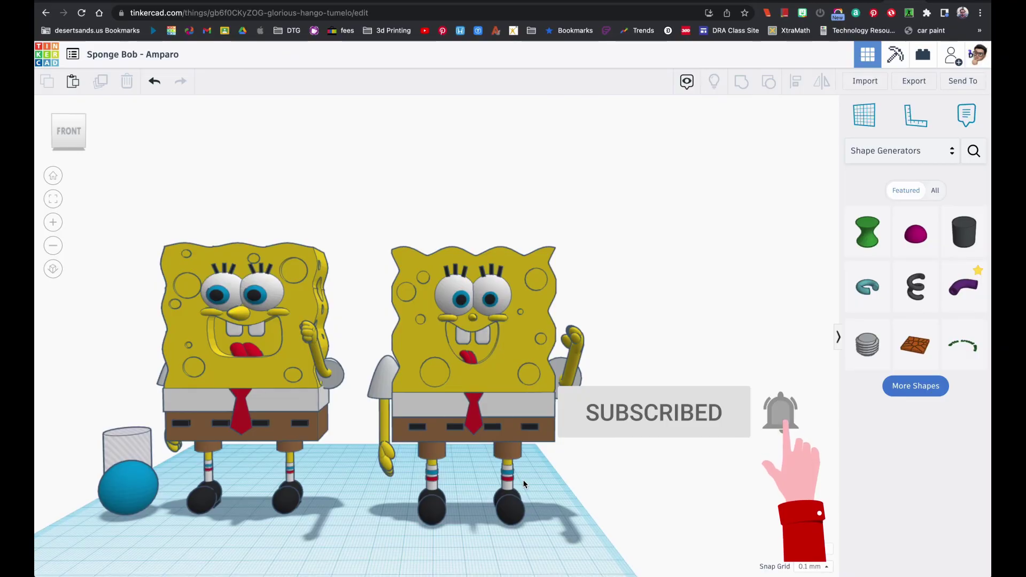
{"action": "left_click", "coordinate": [383, 376]}
{"action": "key", "text": "Right"}
{"action": "key", "text": "Right"}
{"action": "mouse_move", "coordinate": [465, 454]}
{"action": "right_mouse_down"}
{"action": "mouse_move", "coordinate": [460, 401]}
{"action": "mouse_move", "coordinate": [457, 454]}
{"action": "right_mouse_up"}
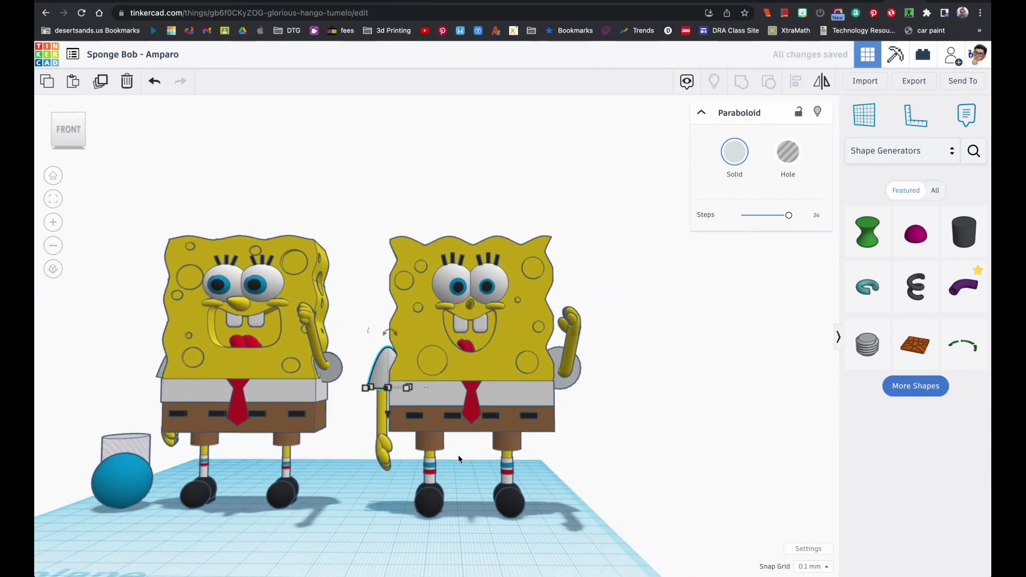